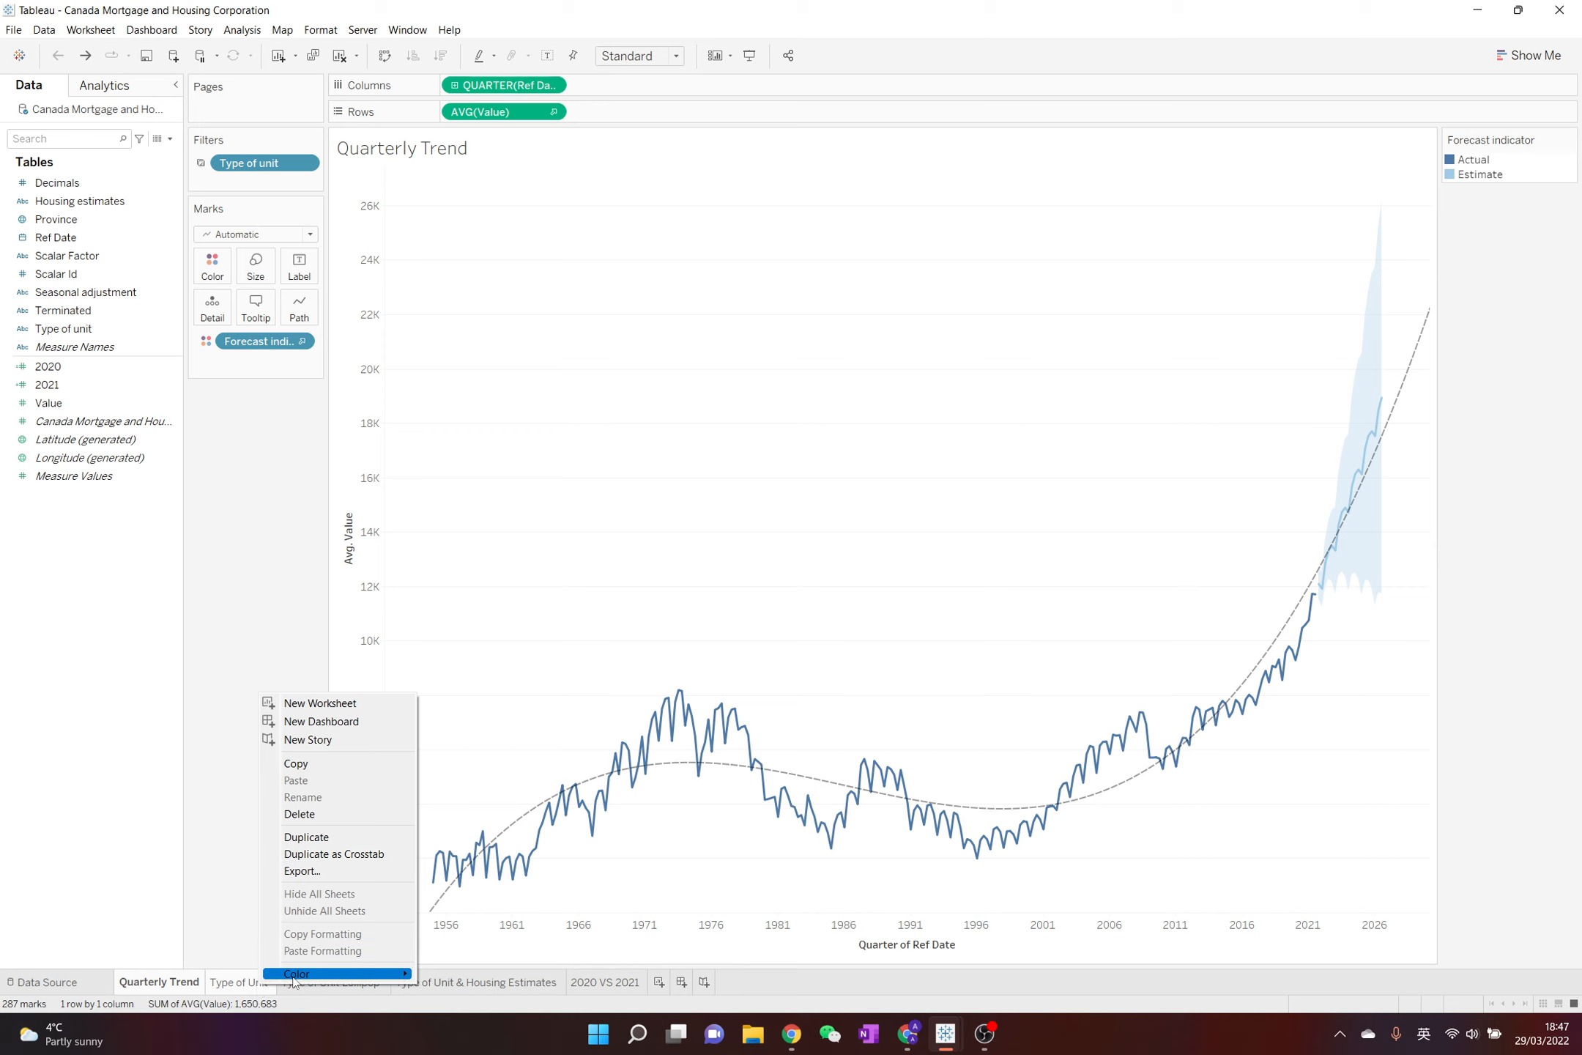
Color the Quarterly Trend and Type of Unit sheet tabs blue, and the tabs from Type of Unit Lollipop to 2020 VS 2021 yellow
mouse_move(297, 974)
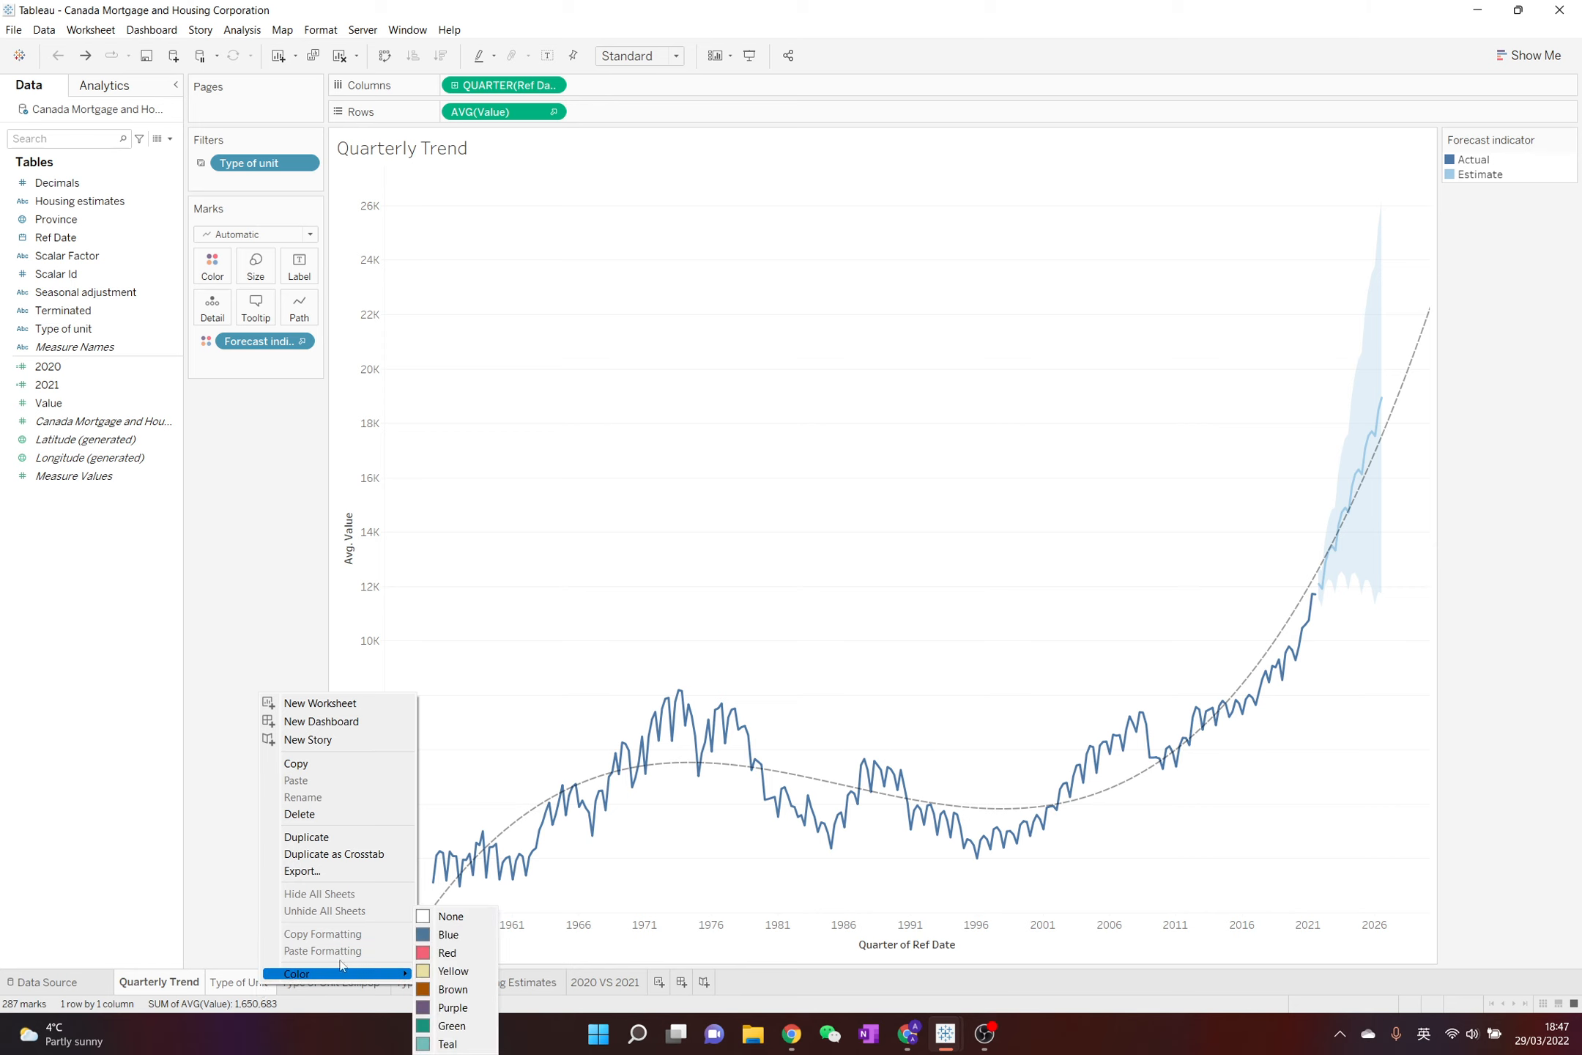
click(458, 937)
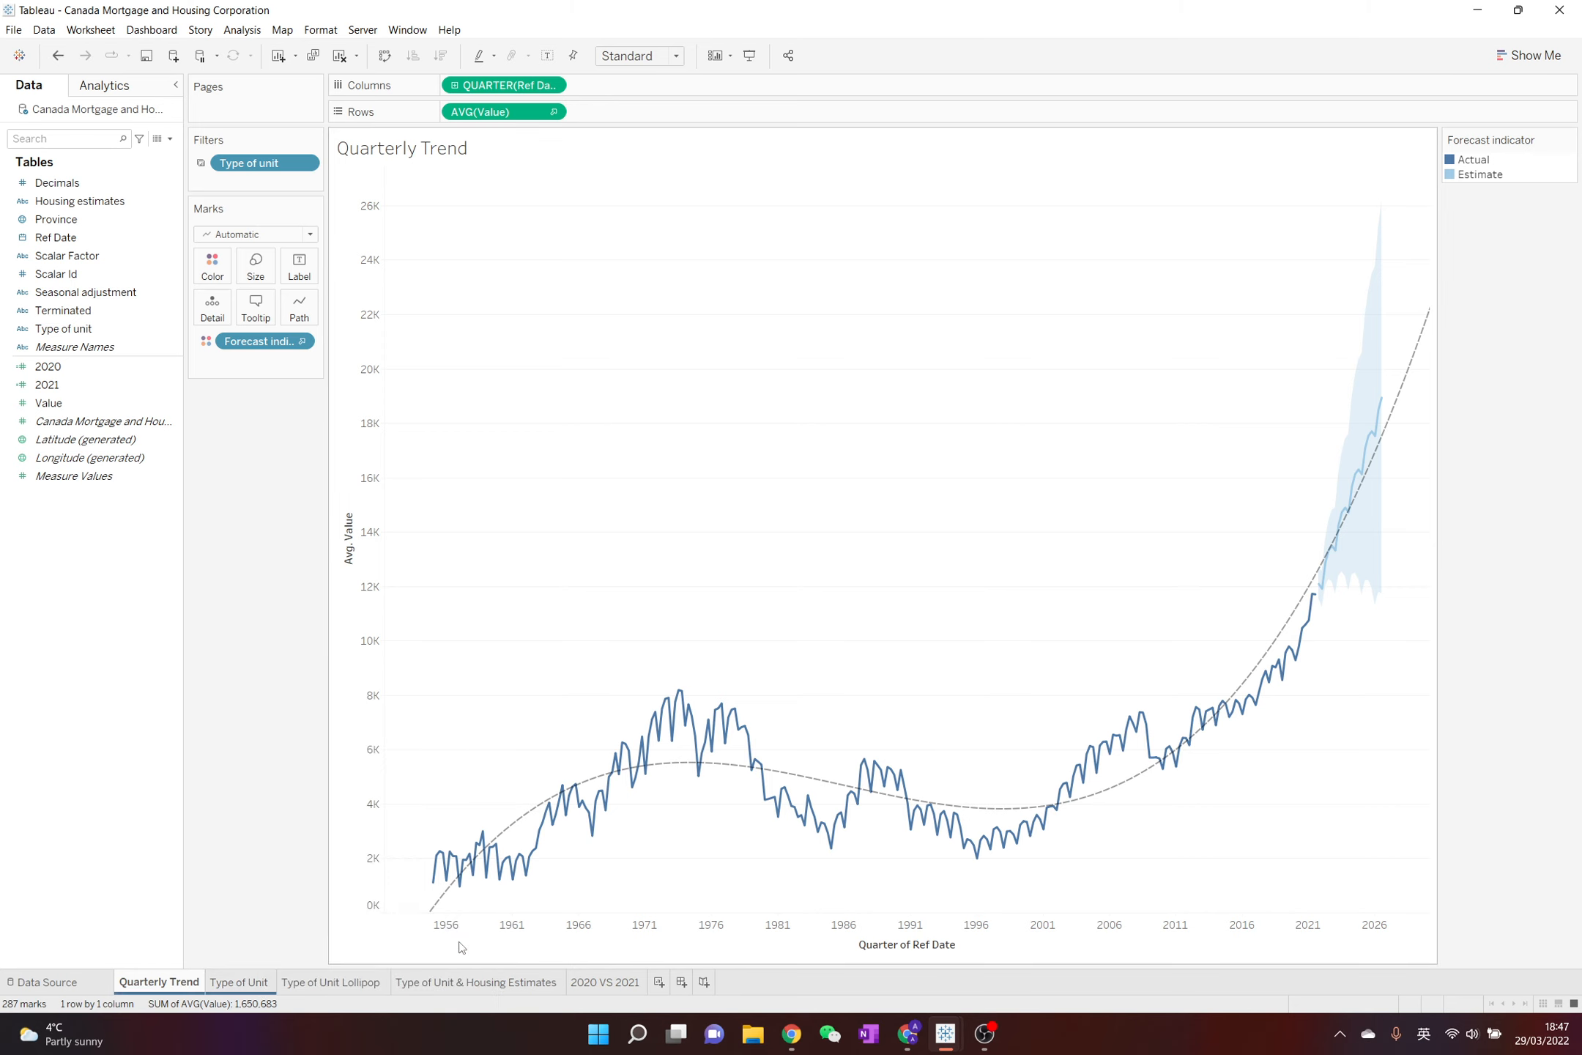
click(293, 985)
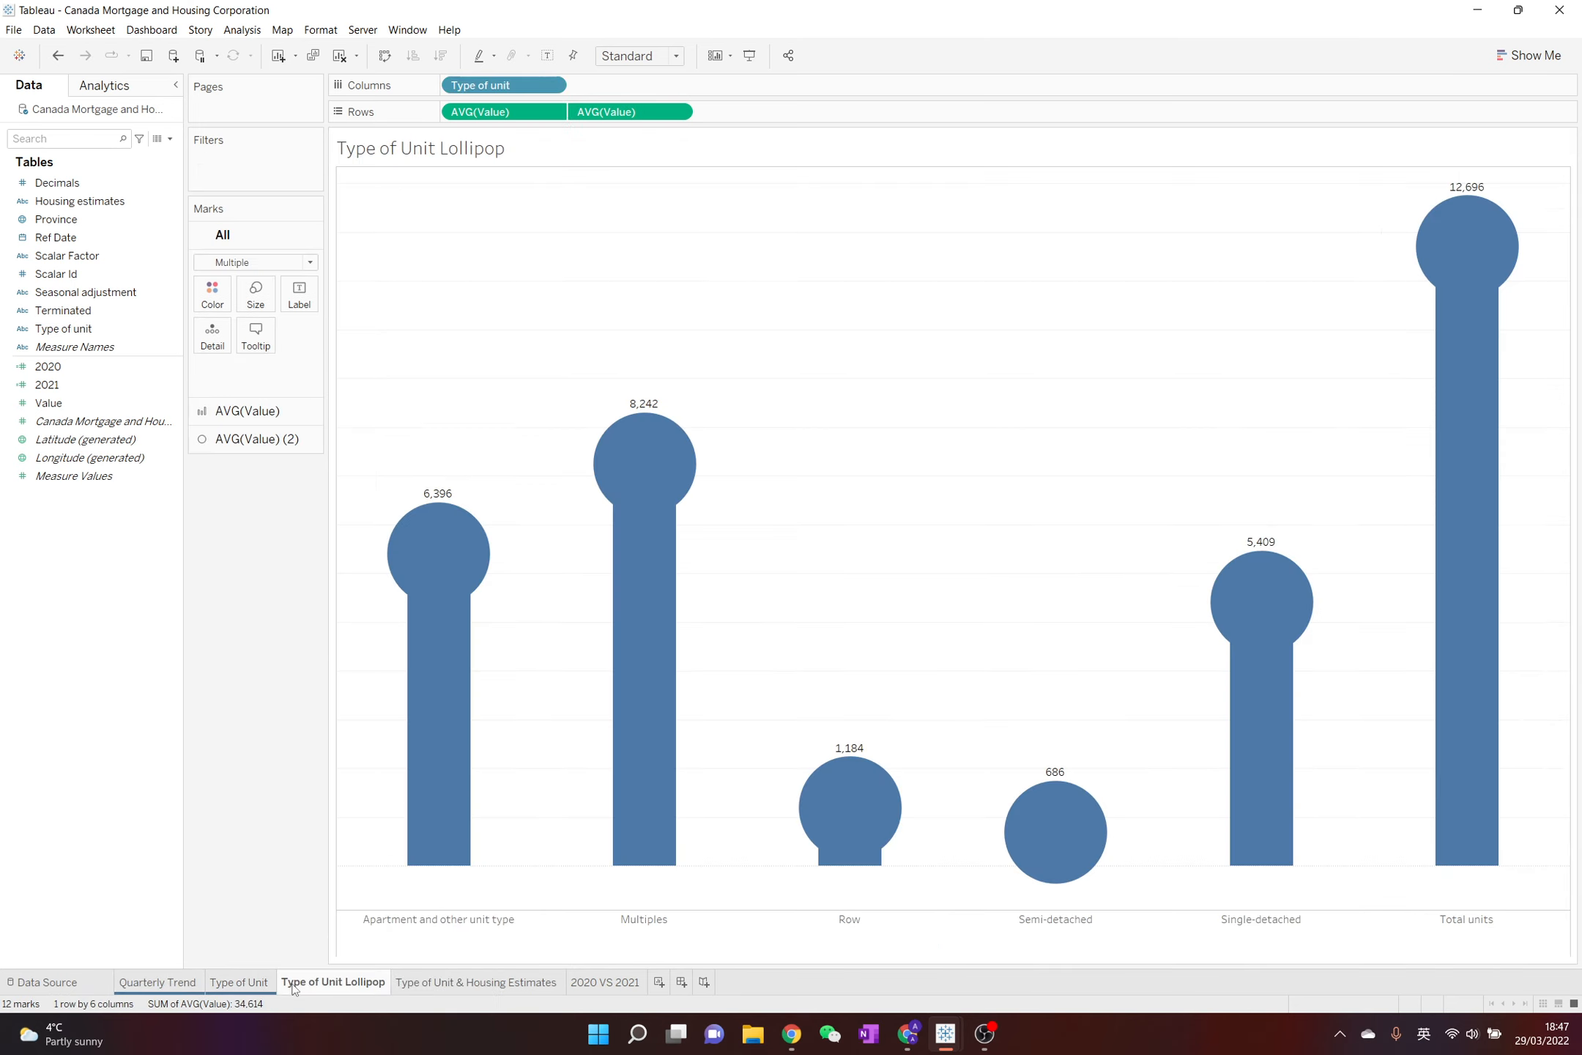
right_click(594, 982)
mouse_move(643, 968)
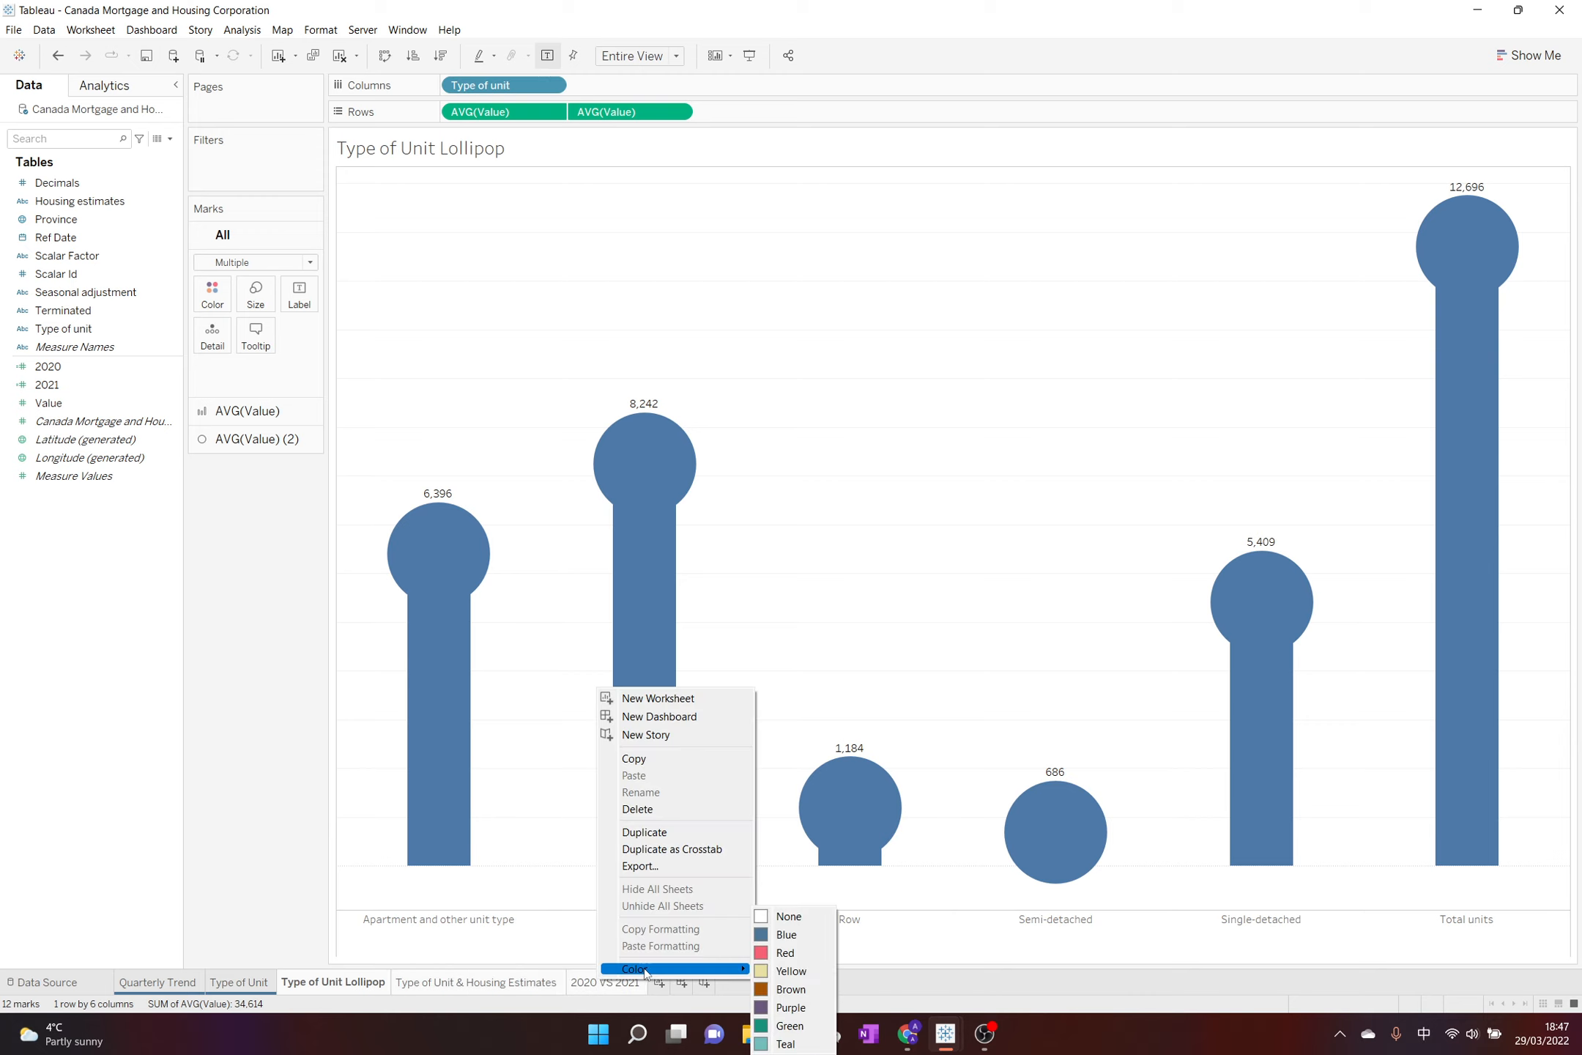
click(789, 970)
Create a new worksheet and add the Value measure to its view
click(660, 982)
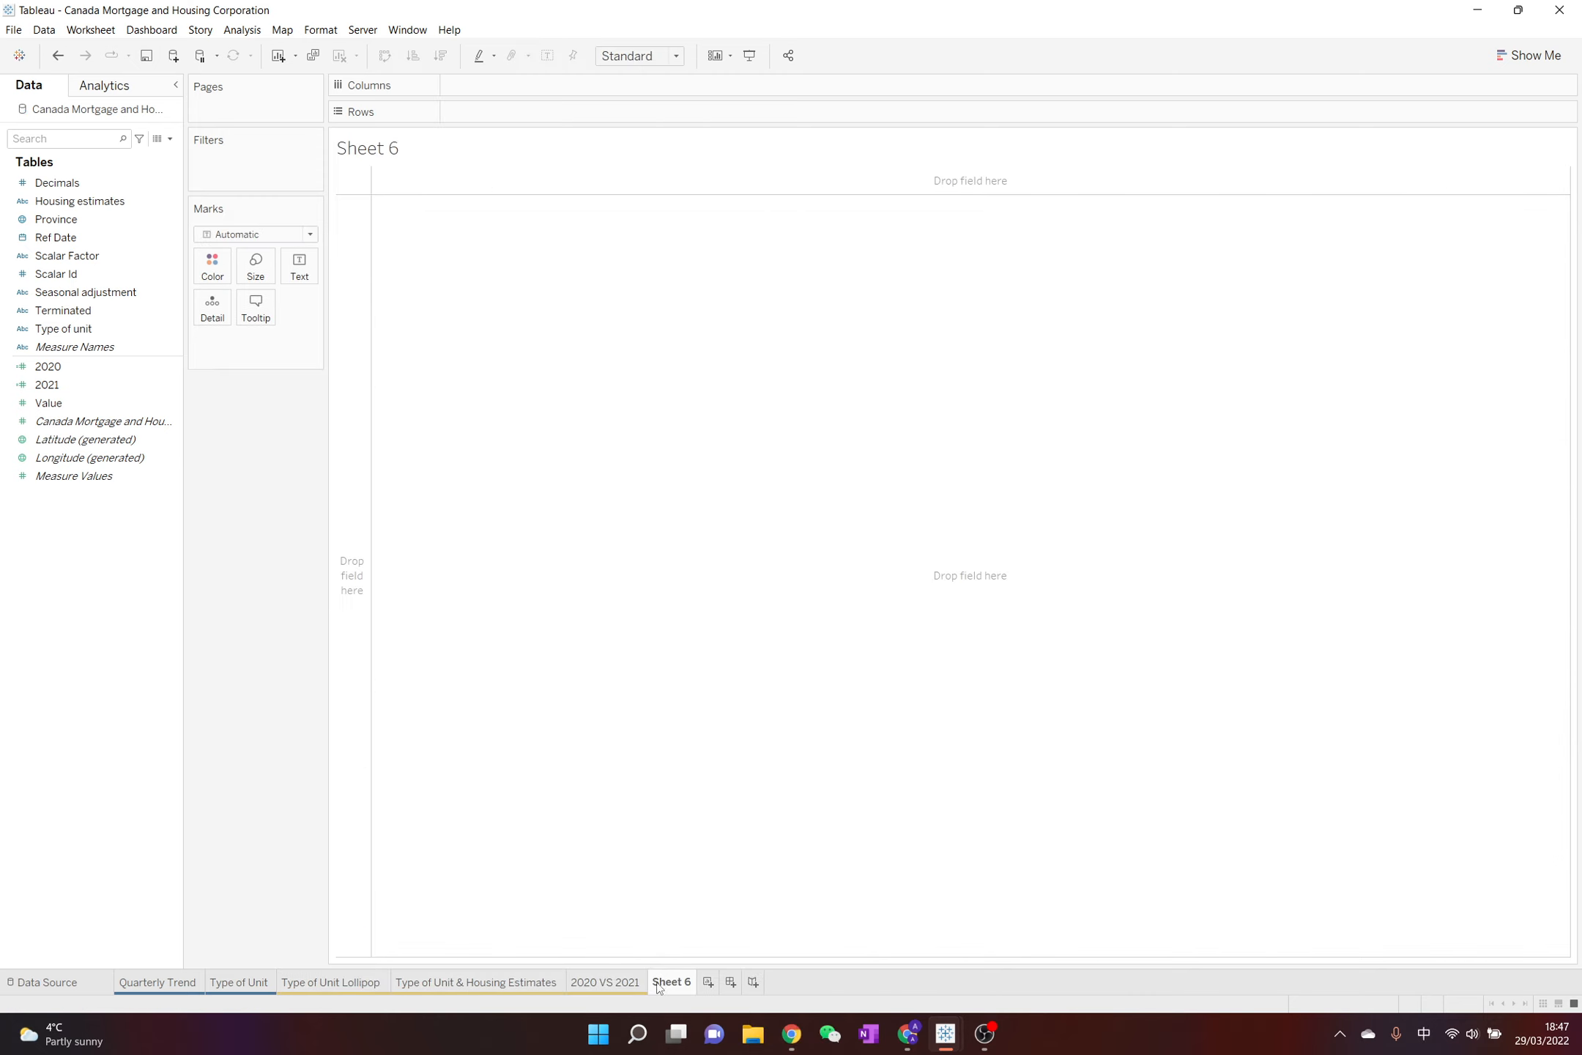
key(shift)
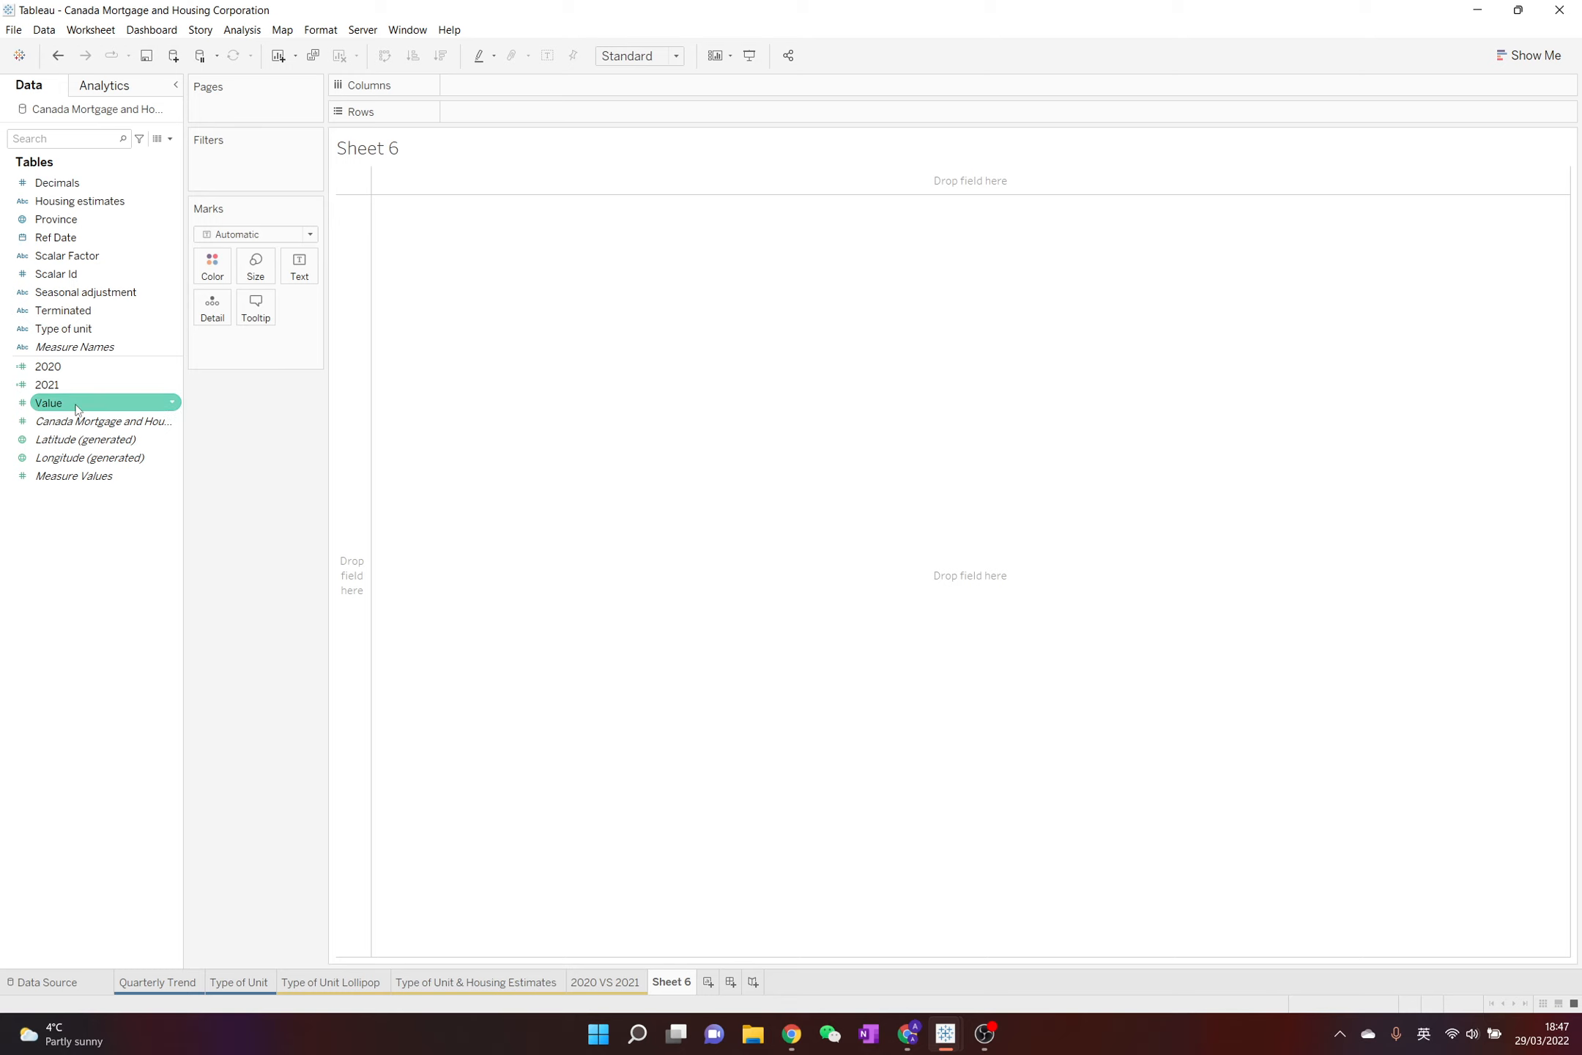
double_click(48, 403)
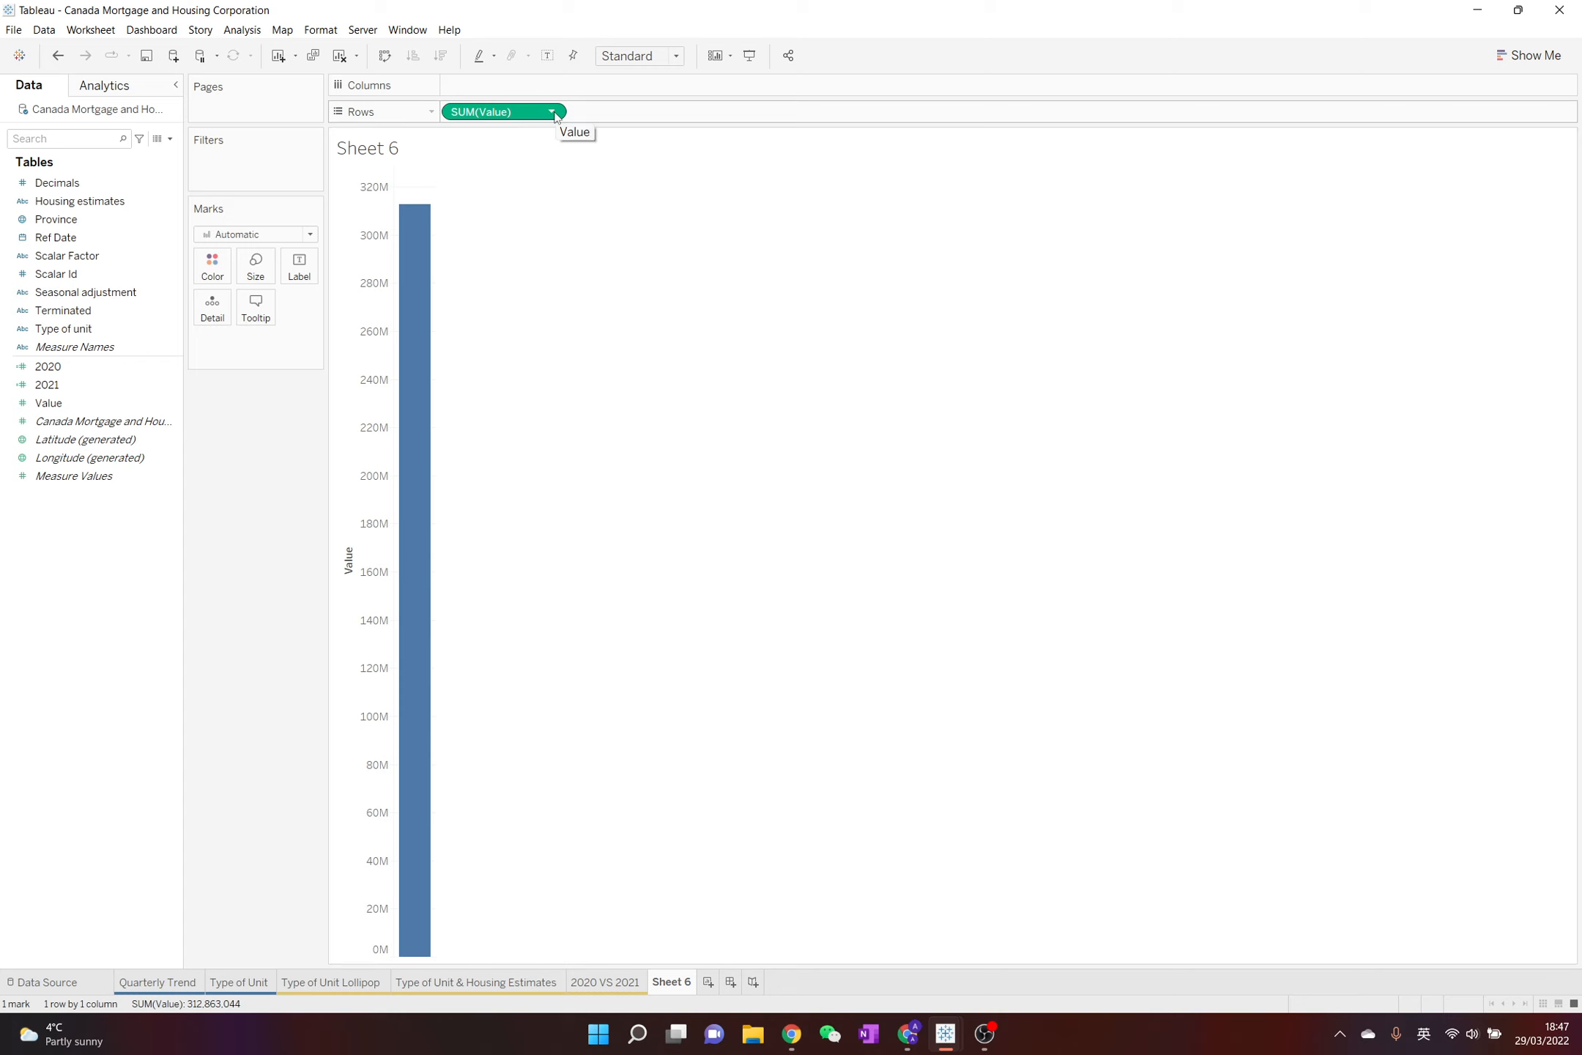
Set the default aggregation of the Value field to Average
click(173, 404)
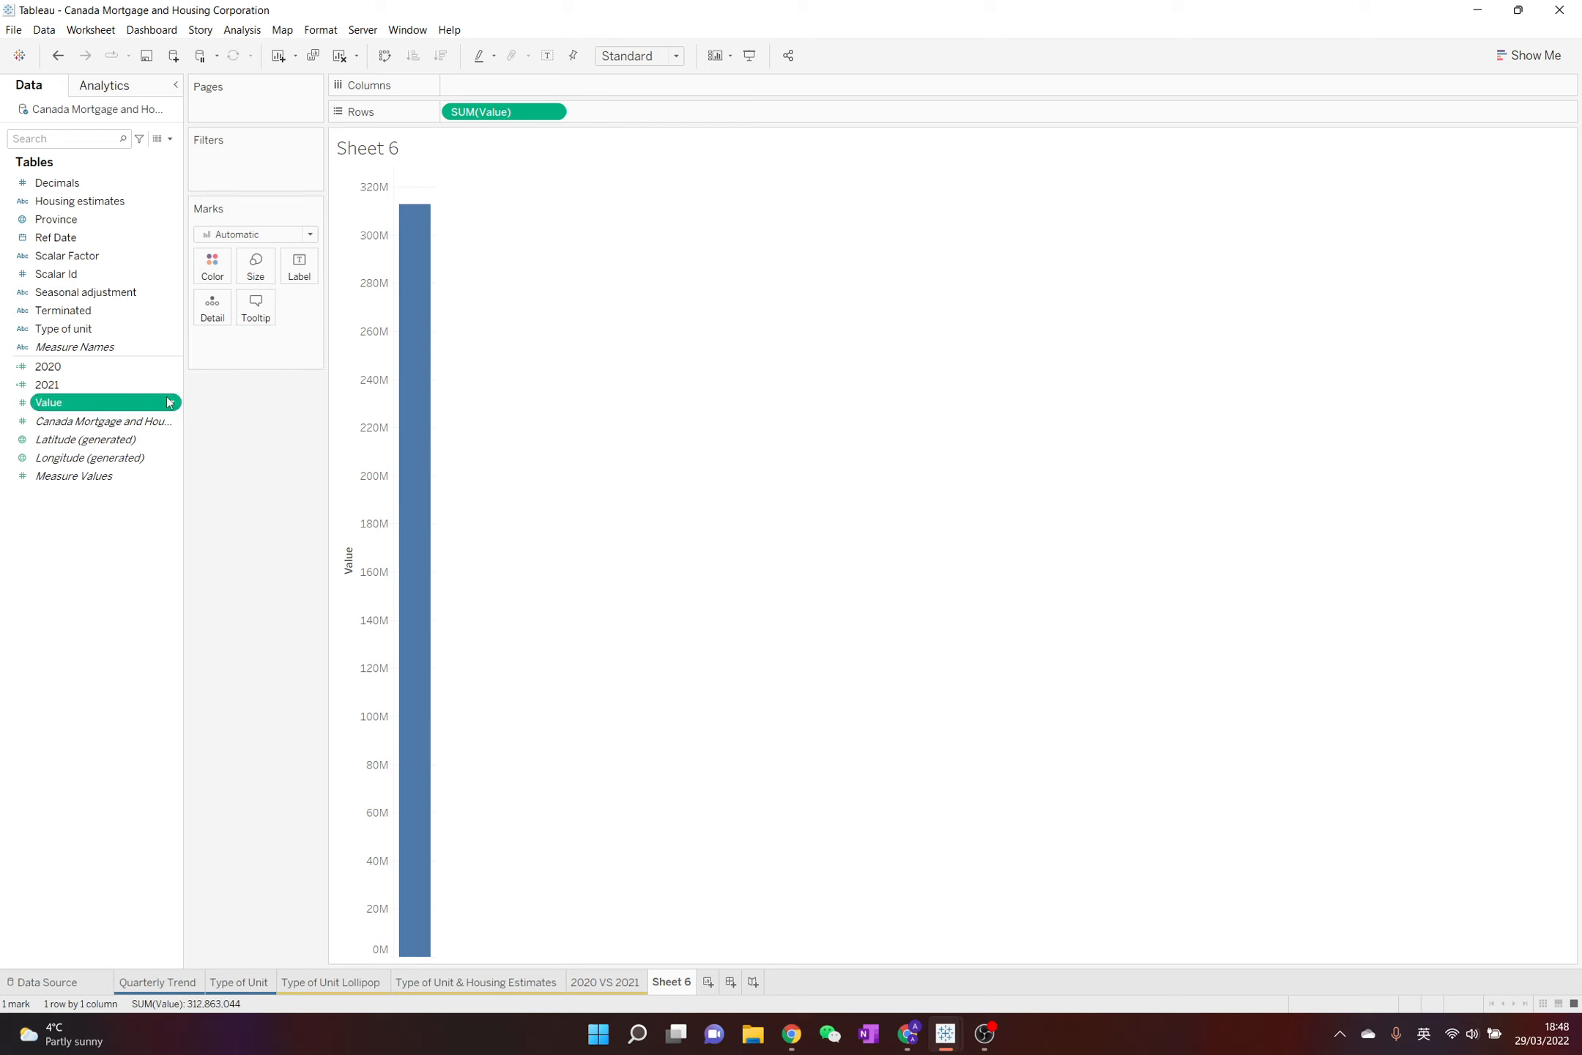
right_click(169, 402)
mouse_move(258, 643)
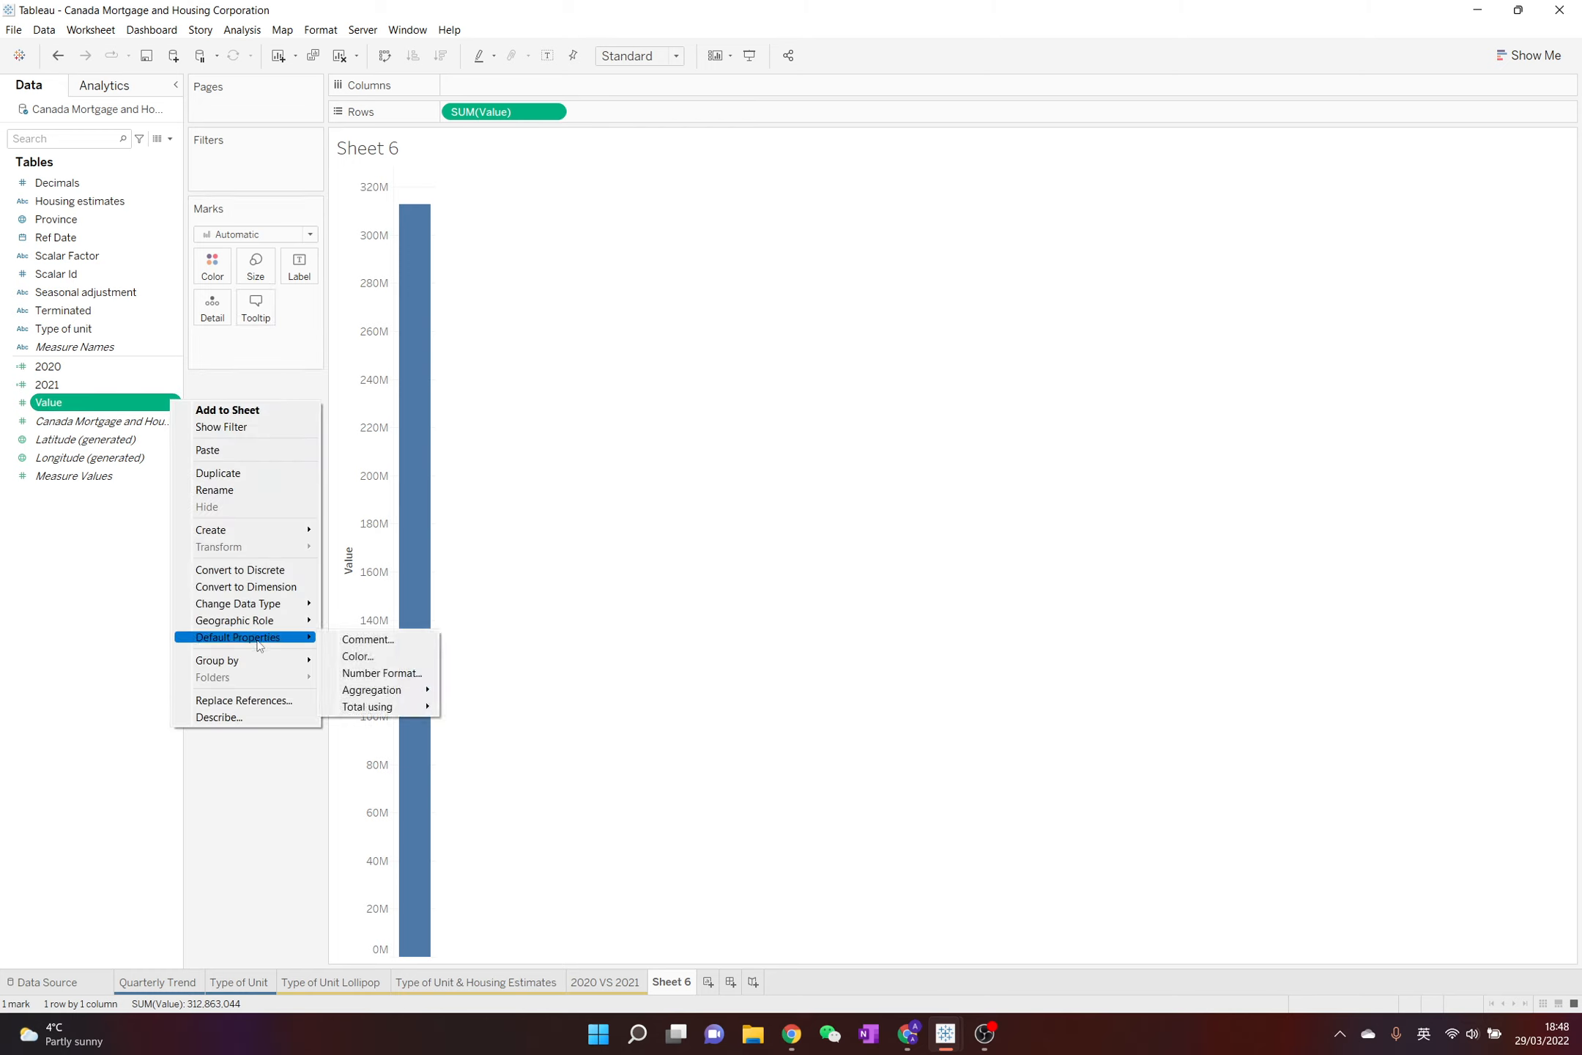
mouse_move(407, 692)
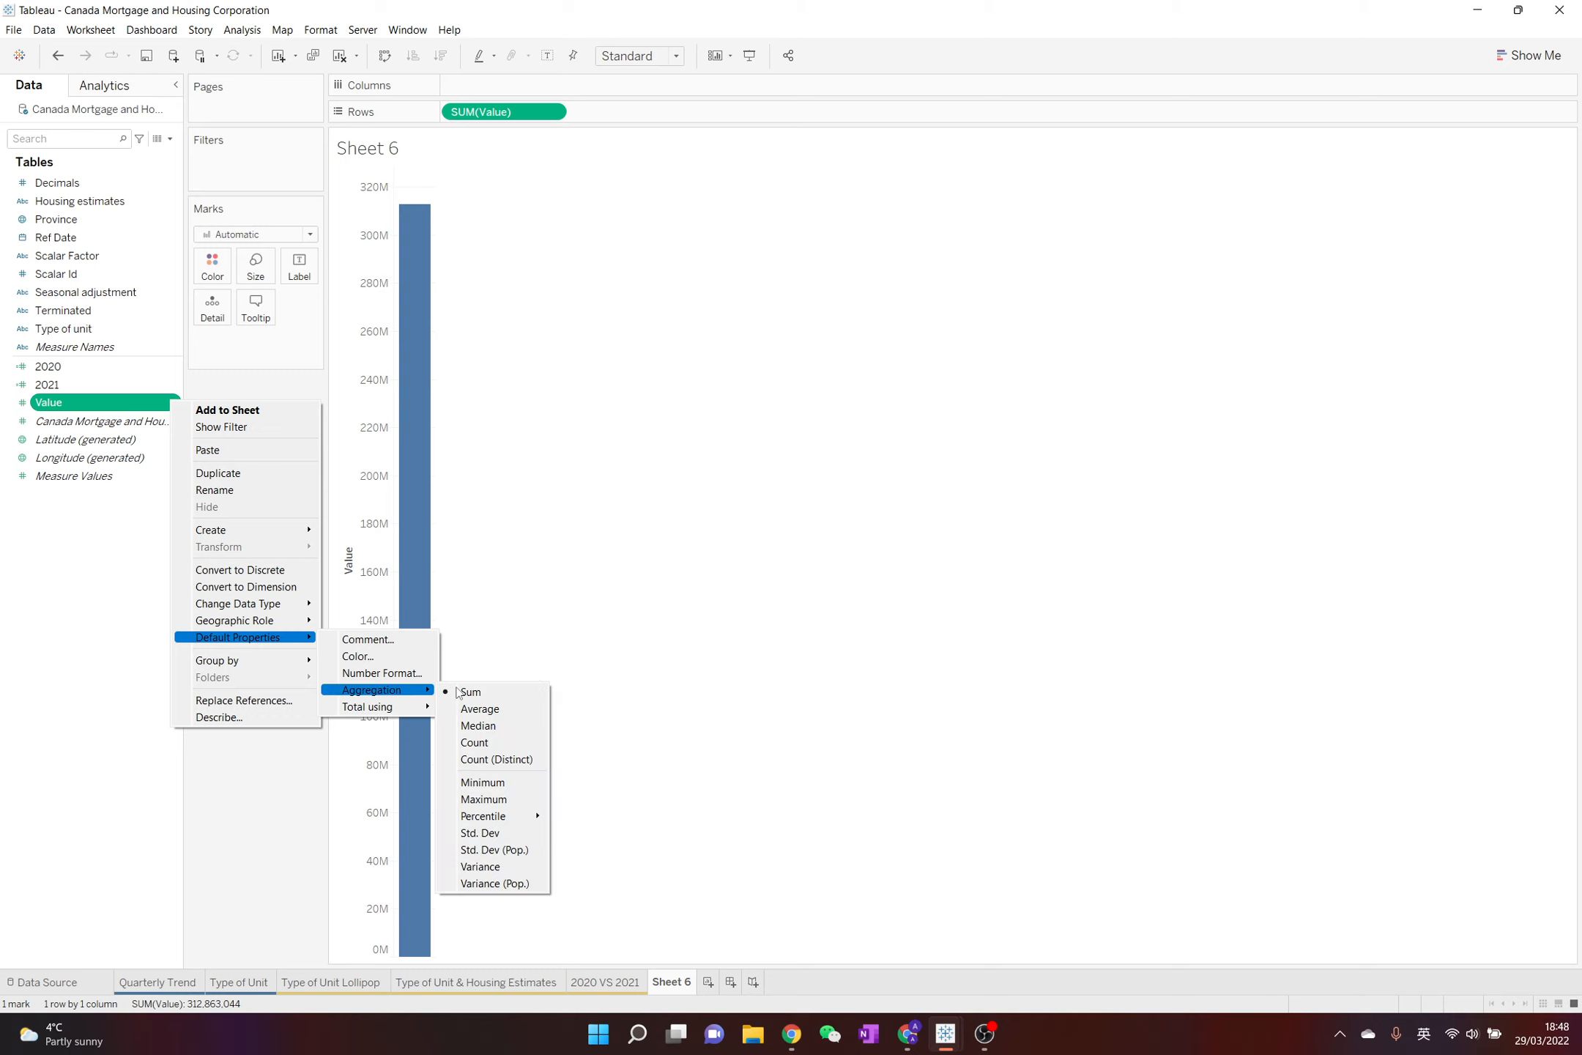
click(497, 709)
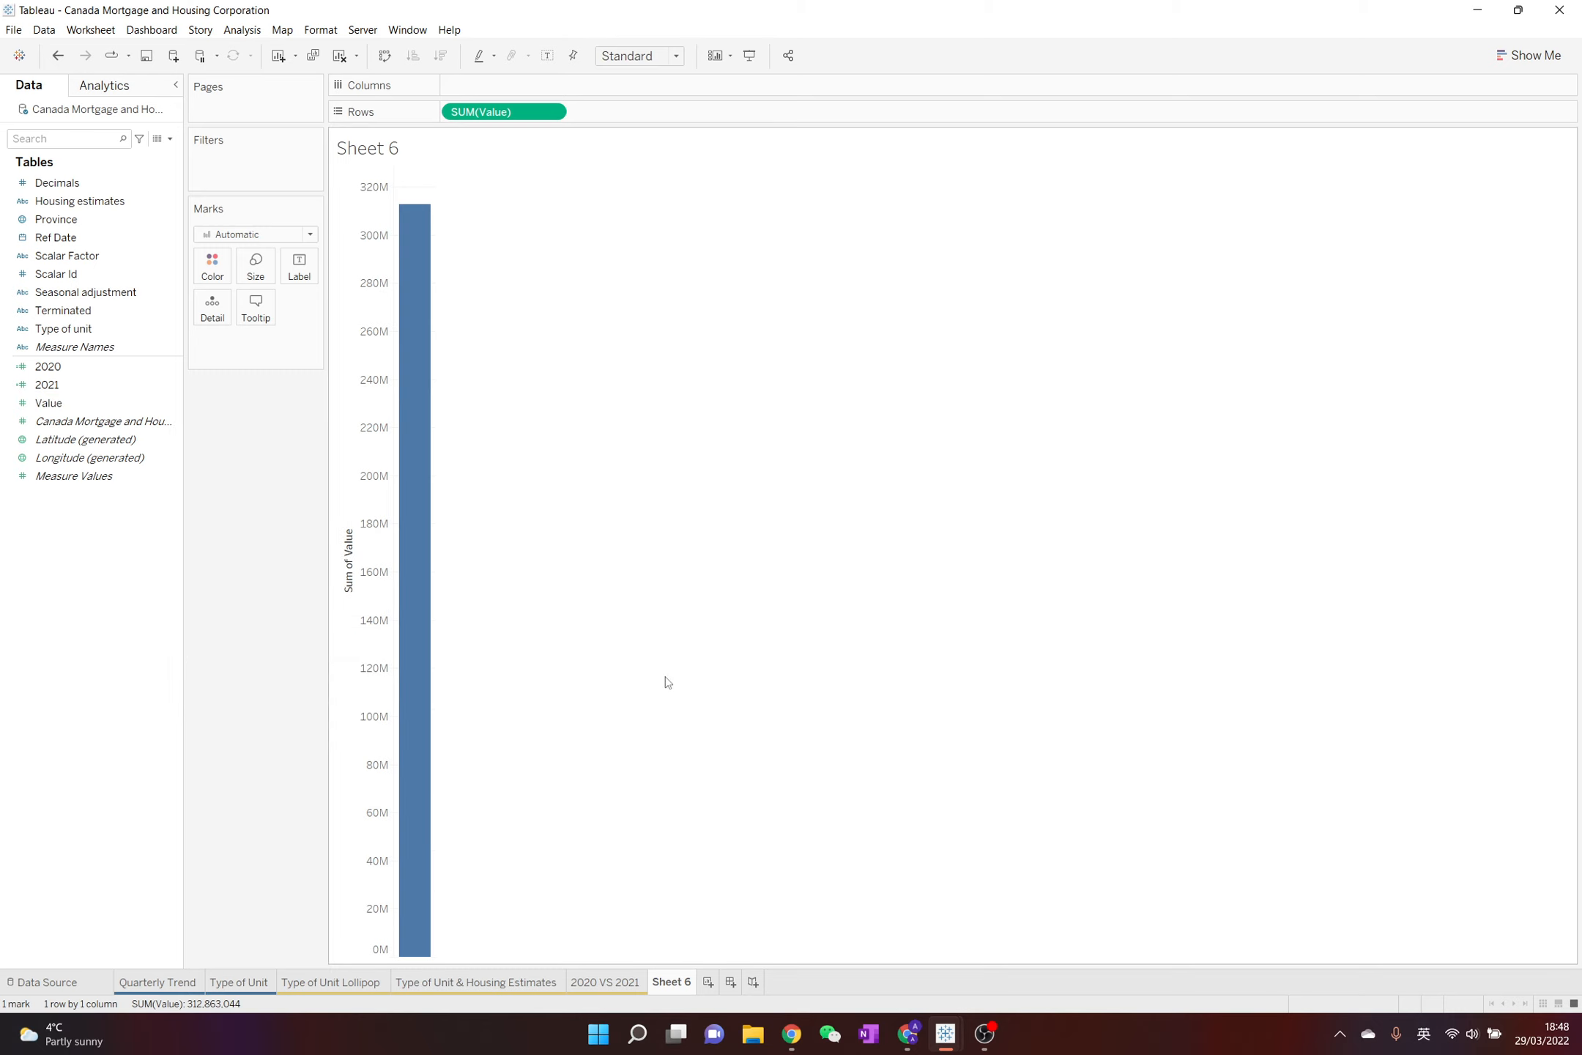
Remove the summed Value from Rows and add the Value measure to the view again
drag(517, 111, 537, 290)
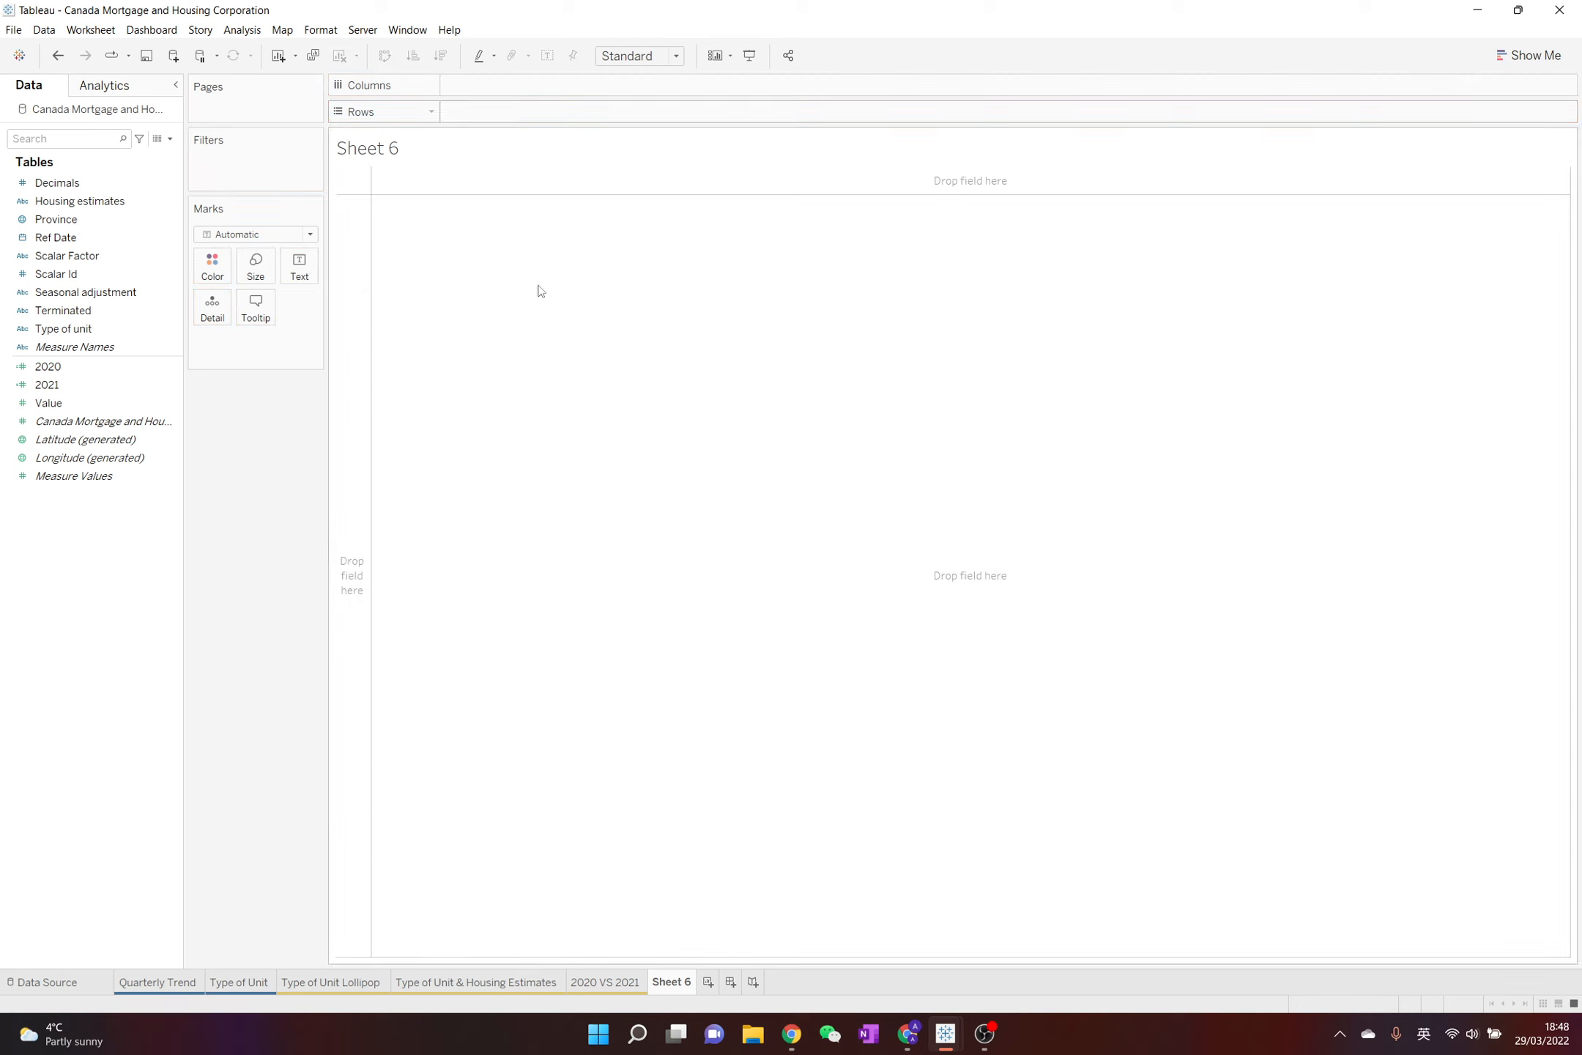
click(122, 400)
double_click(117, 410)
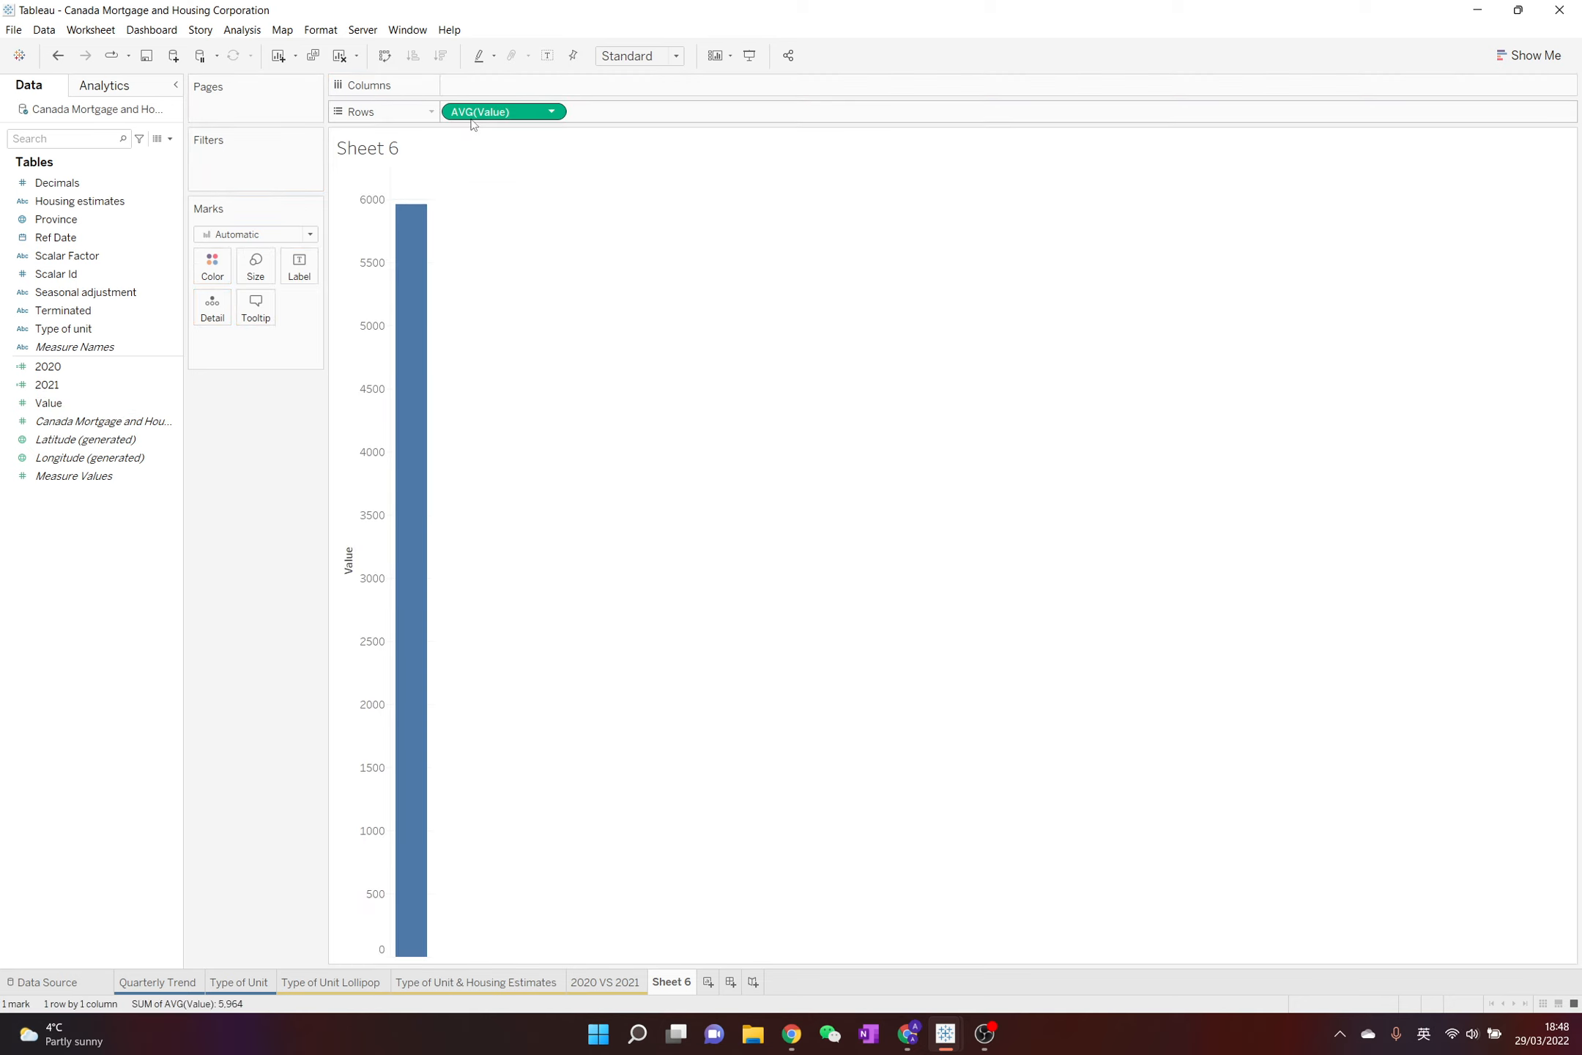
Set the default aggregation of the 2021 field to Average
click(157, 386)
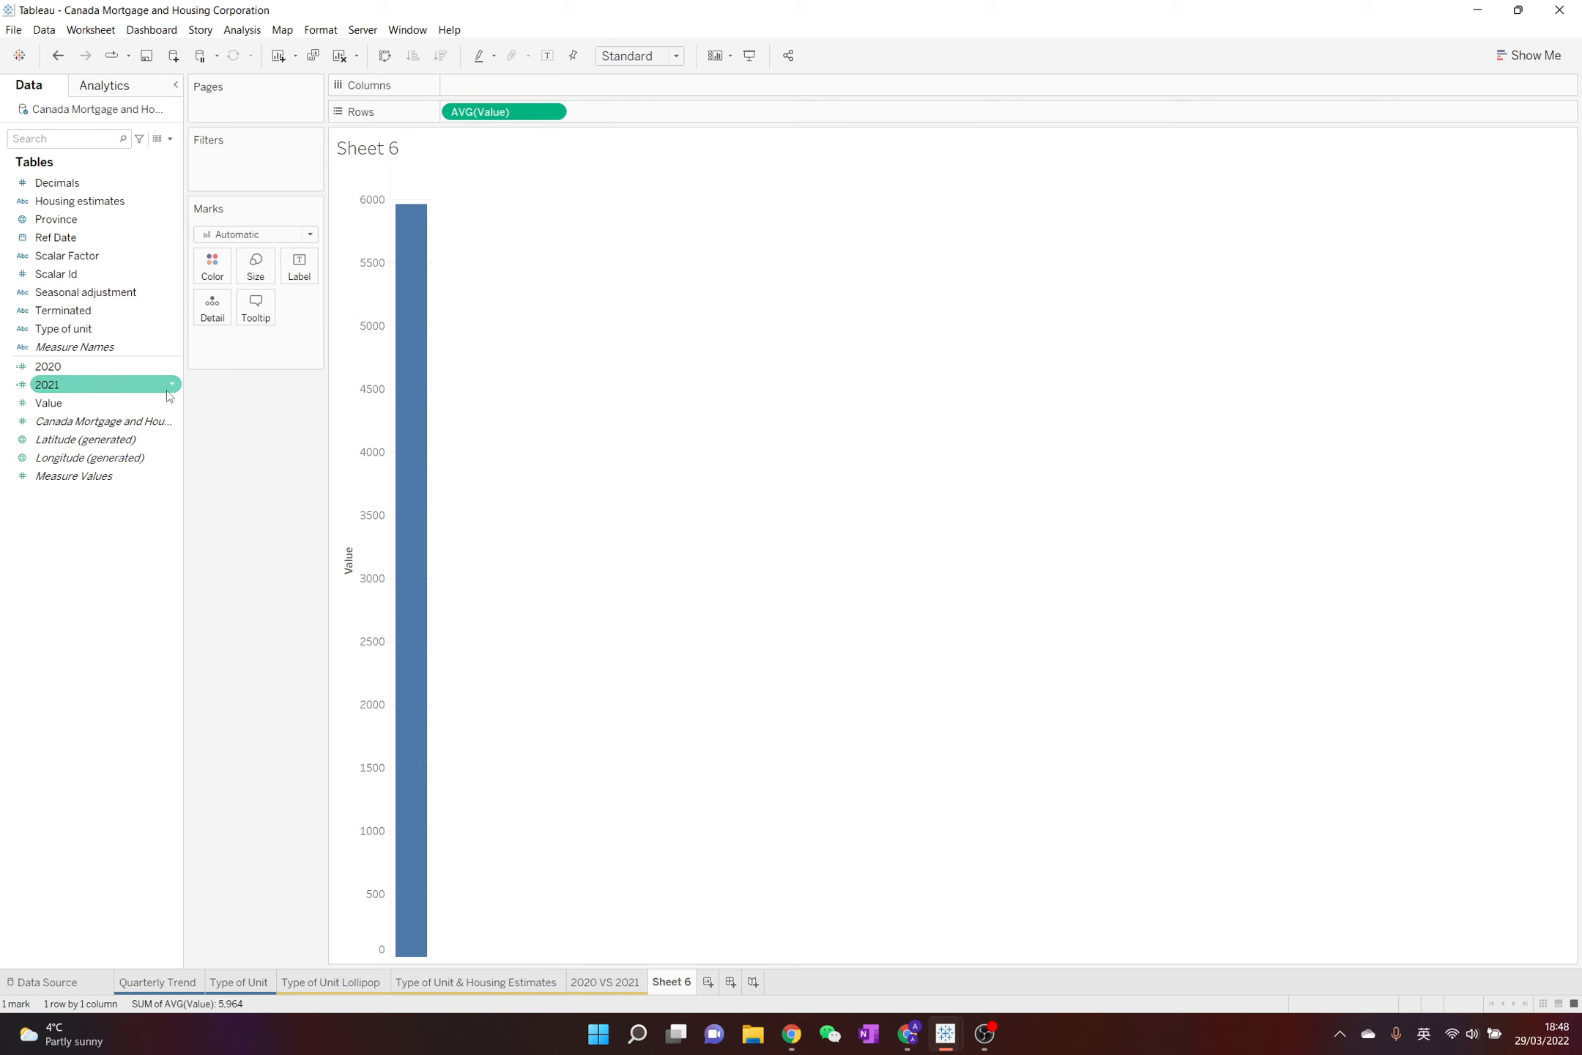
right_click(168, 388)
mouse_move(298, 688)
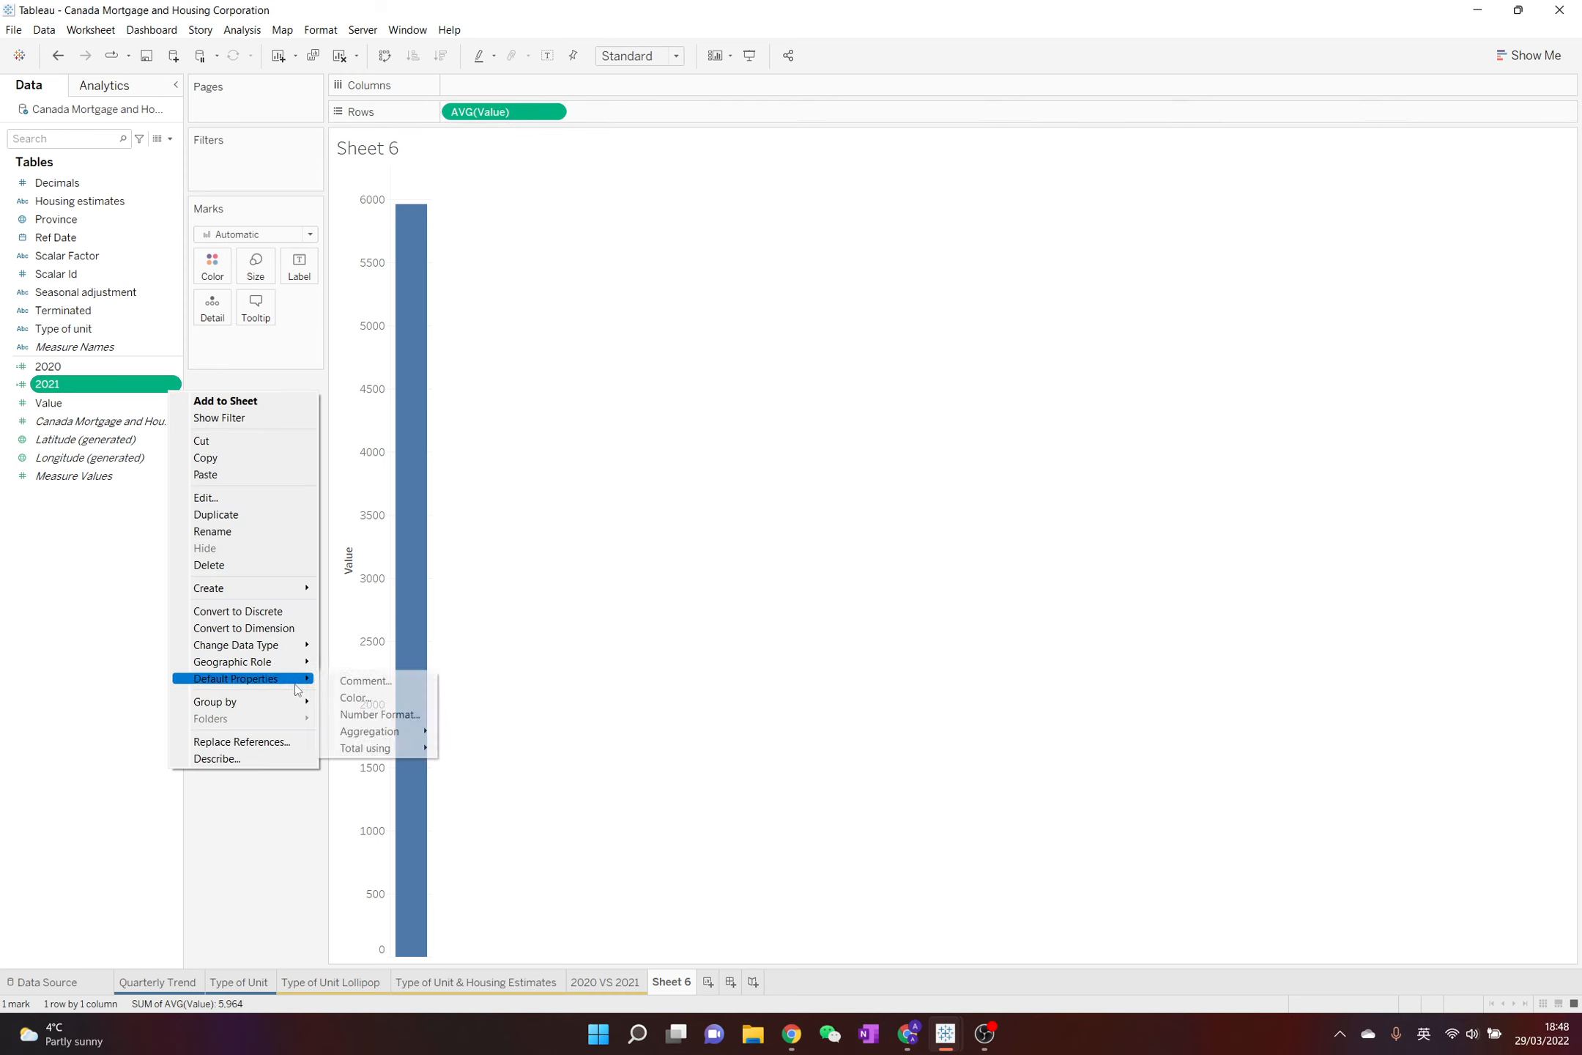
mouse_move(405, 732)
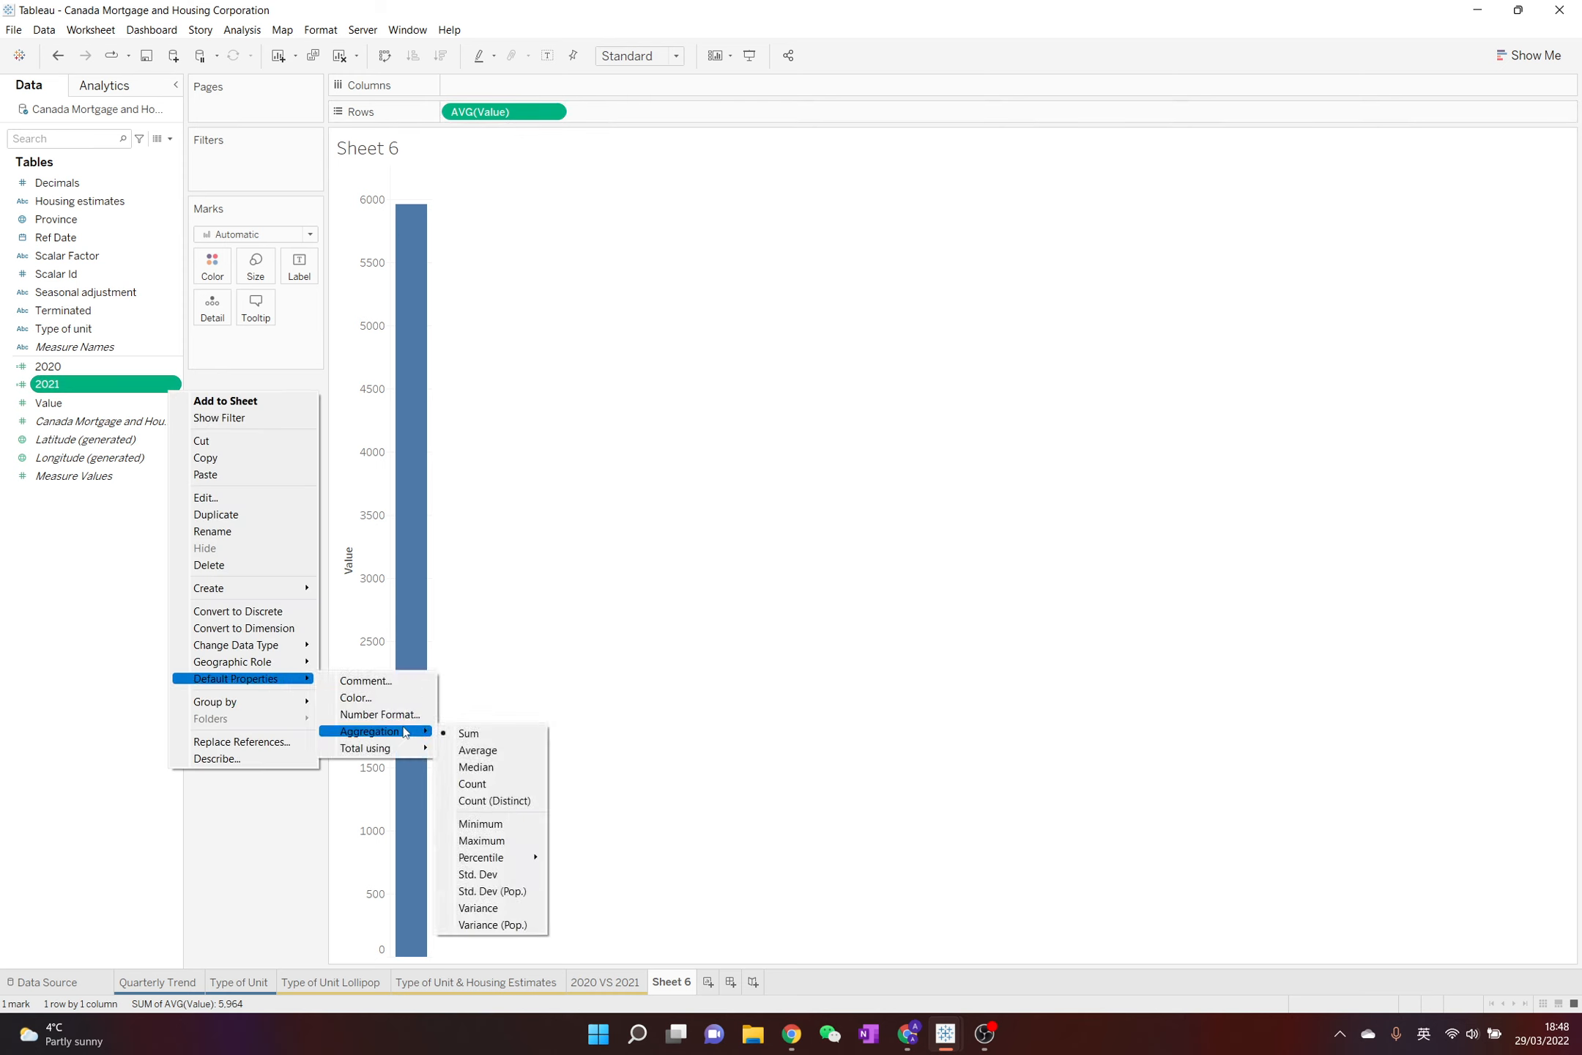
click(469, 750)
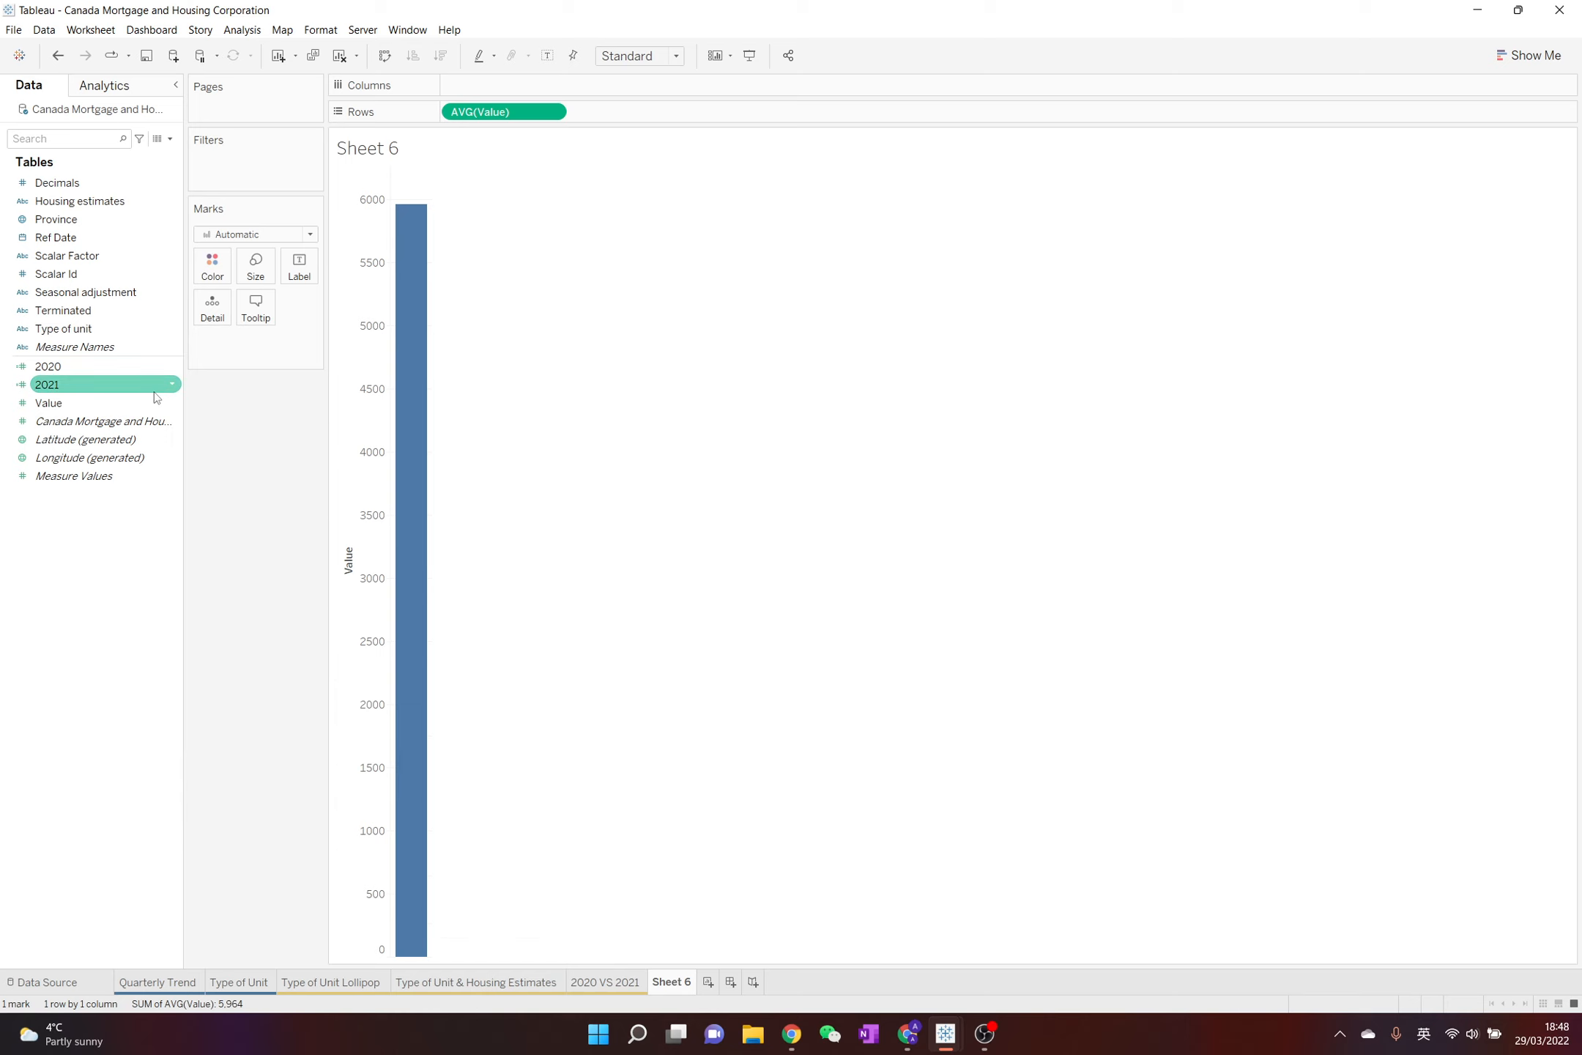
right_click(170, 365)
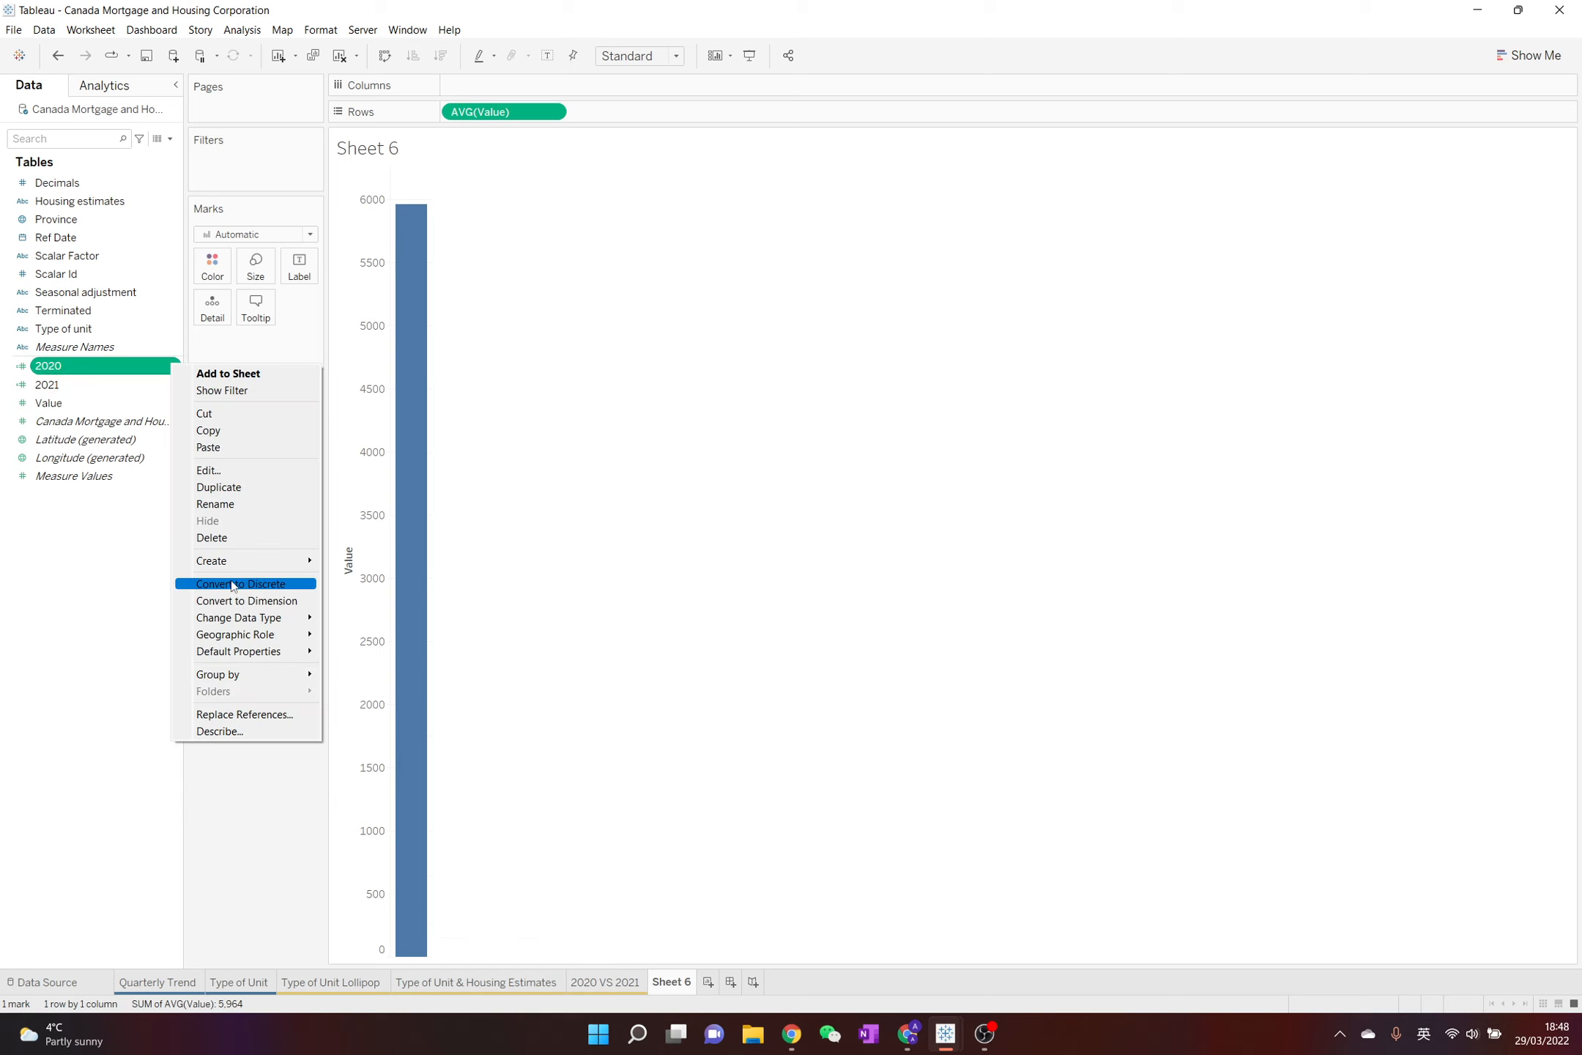
mouse_move(266, 653)
click(415, 680)
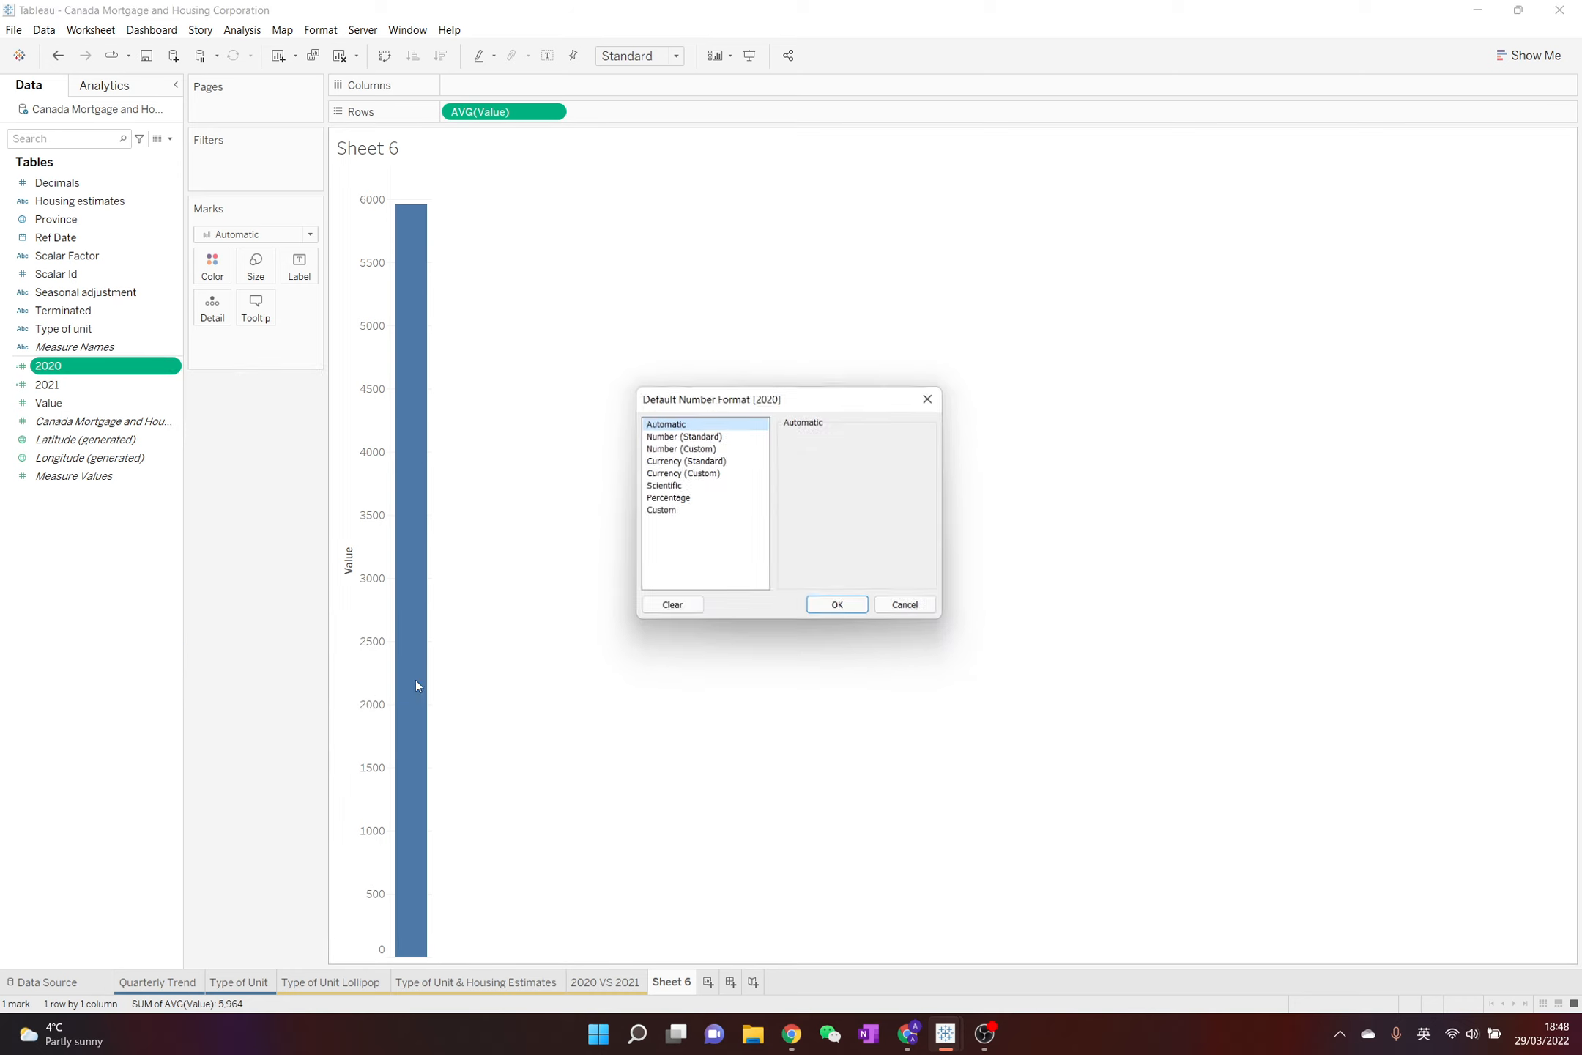
click(927, 398)
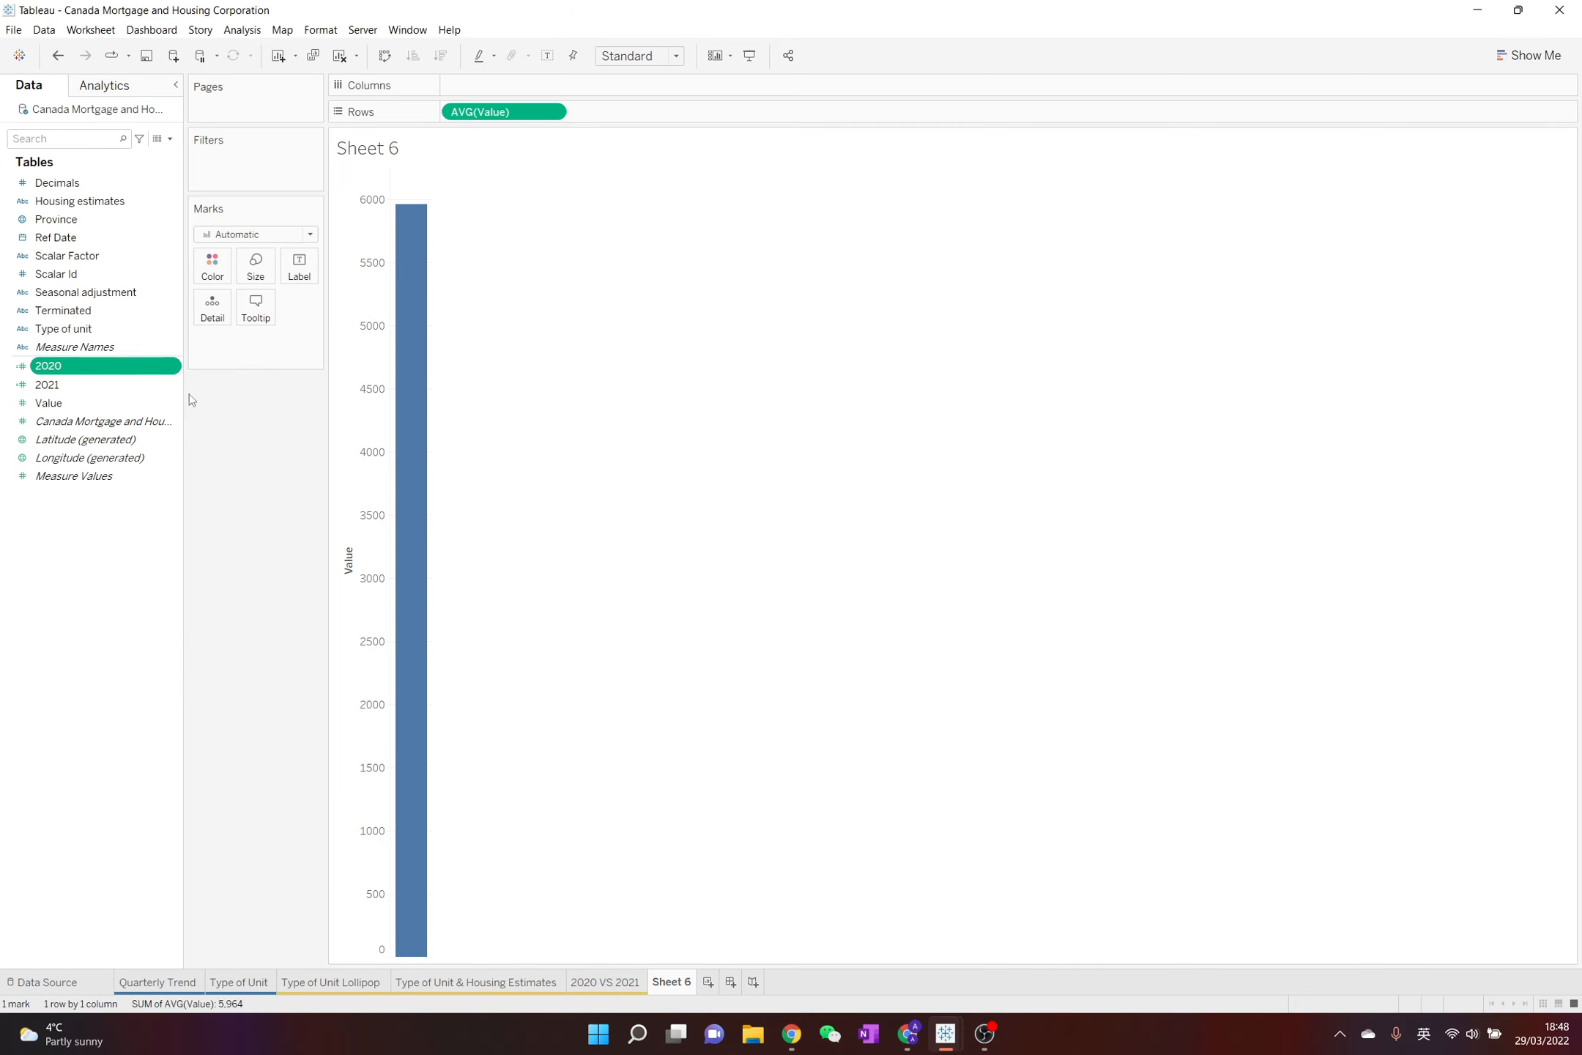
Set the default aggregation of the 2020 field to Average
right_click(176, 374)
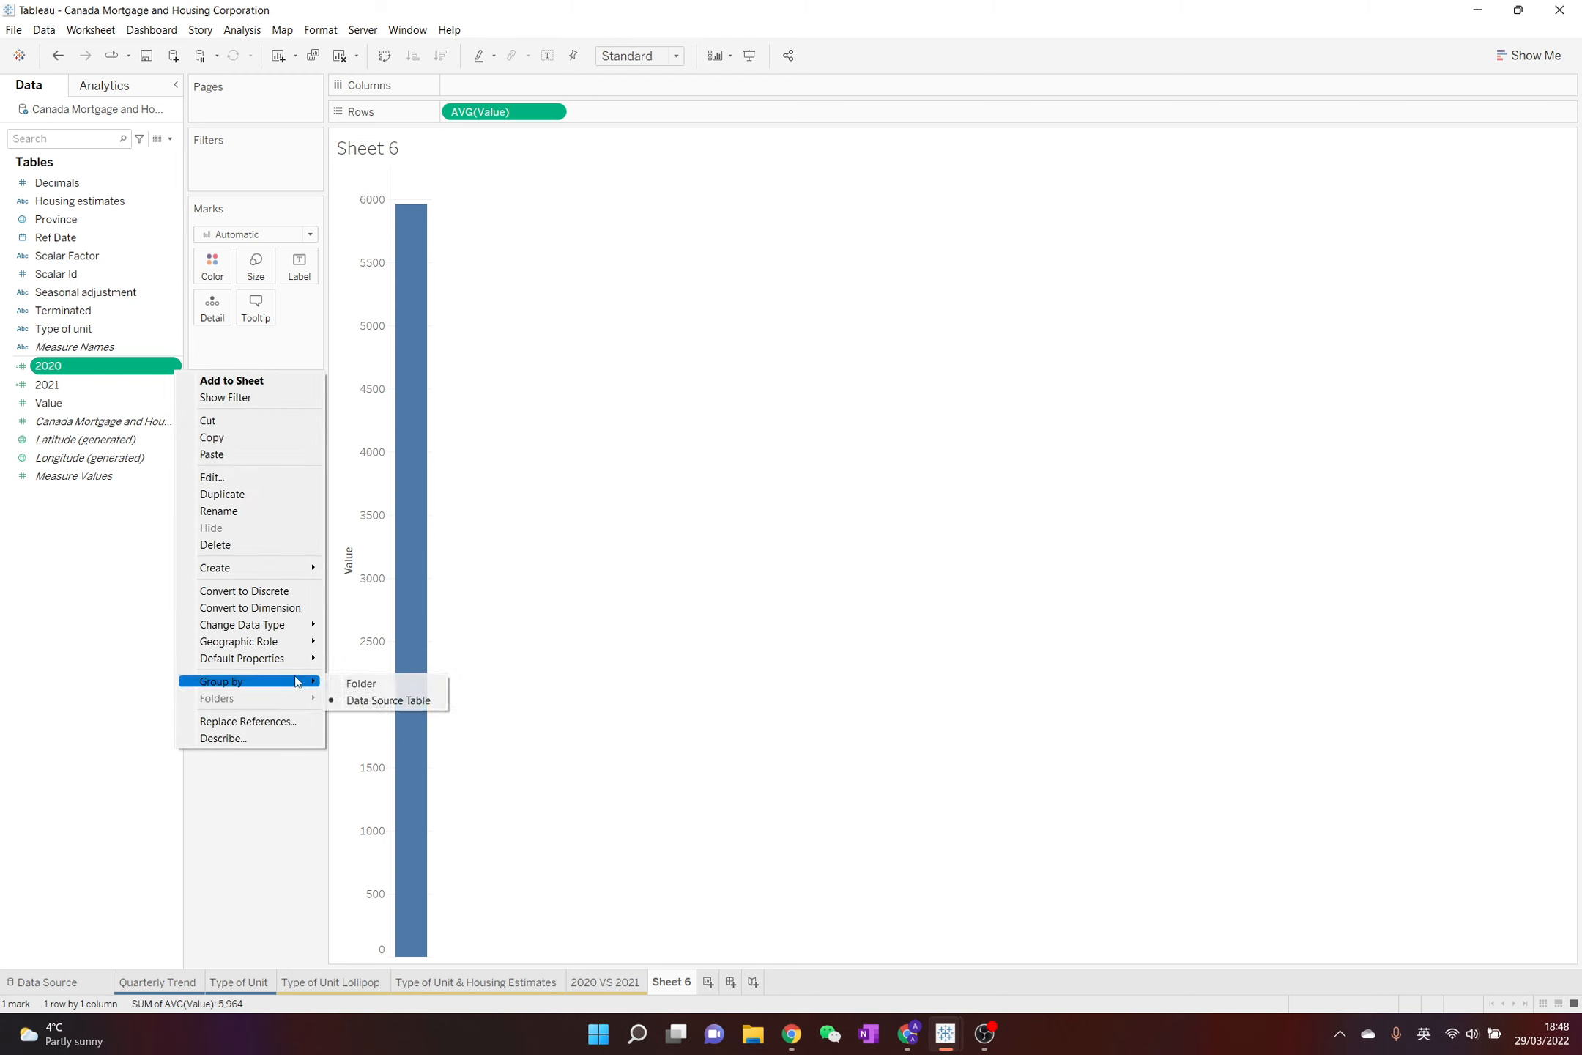
mouse_move(296, 659)
mouse_move(403, 714)
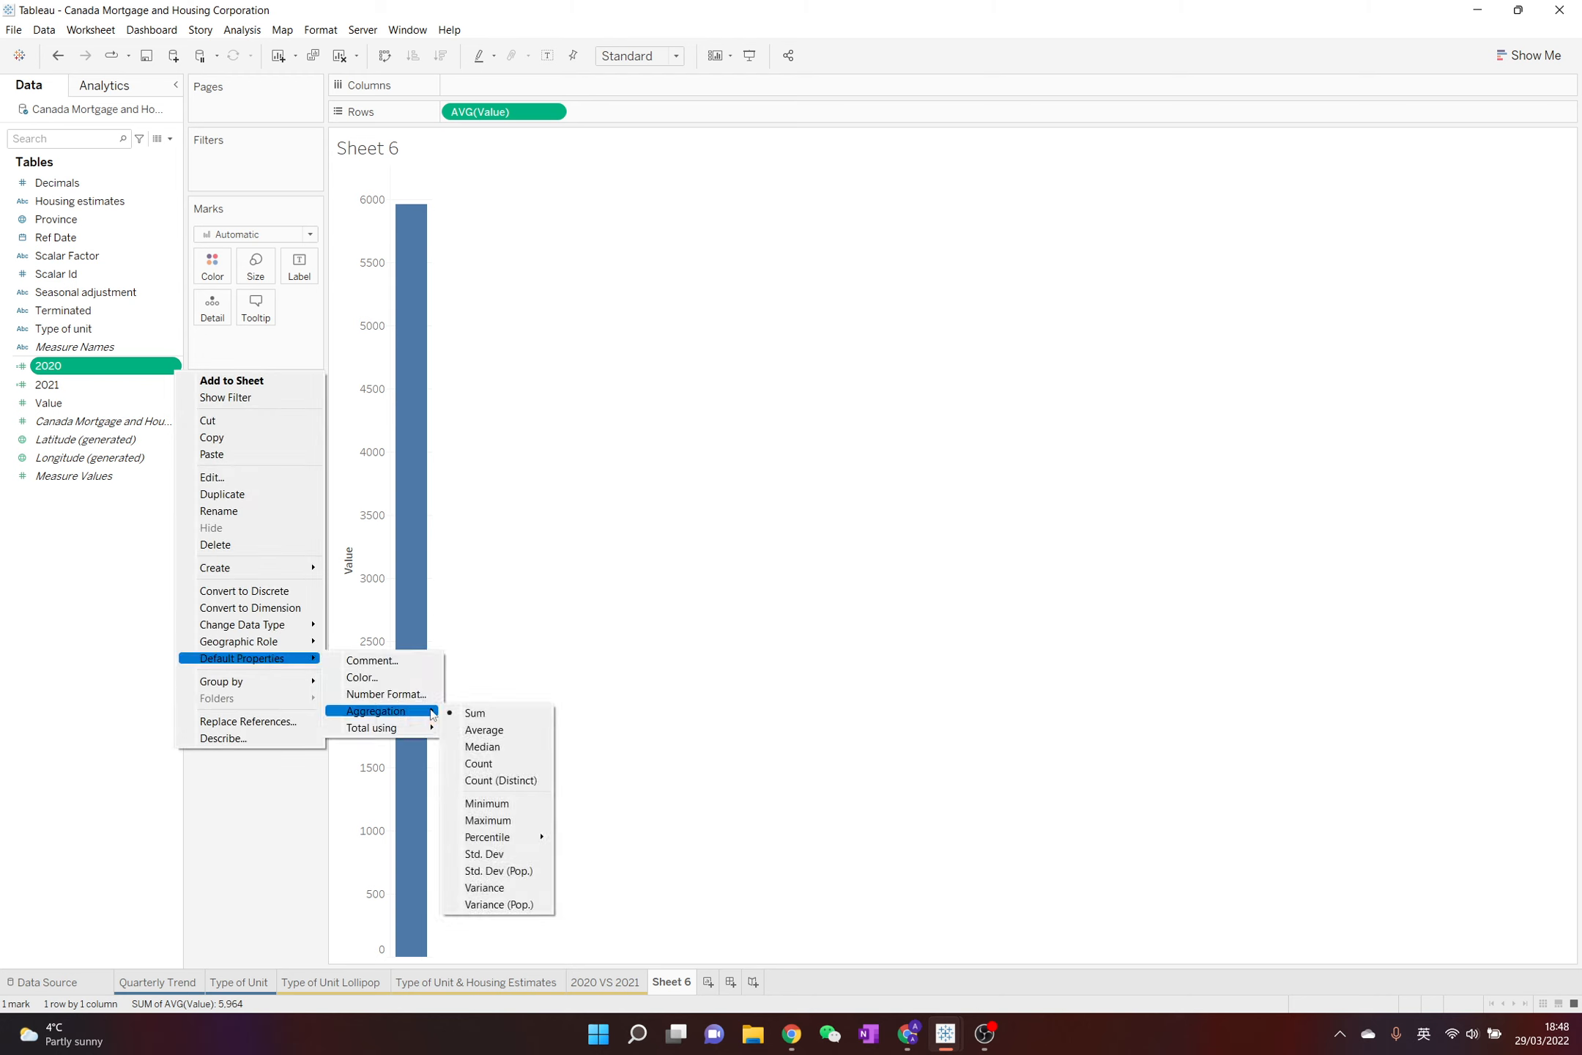
click(474, 731)
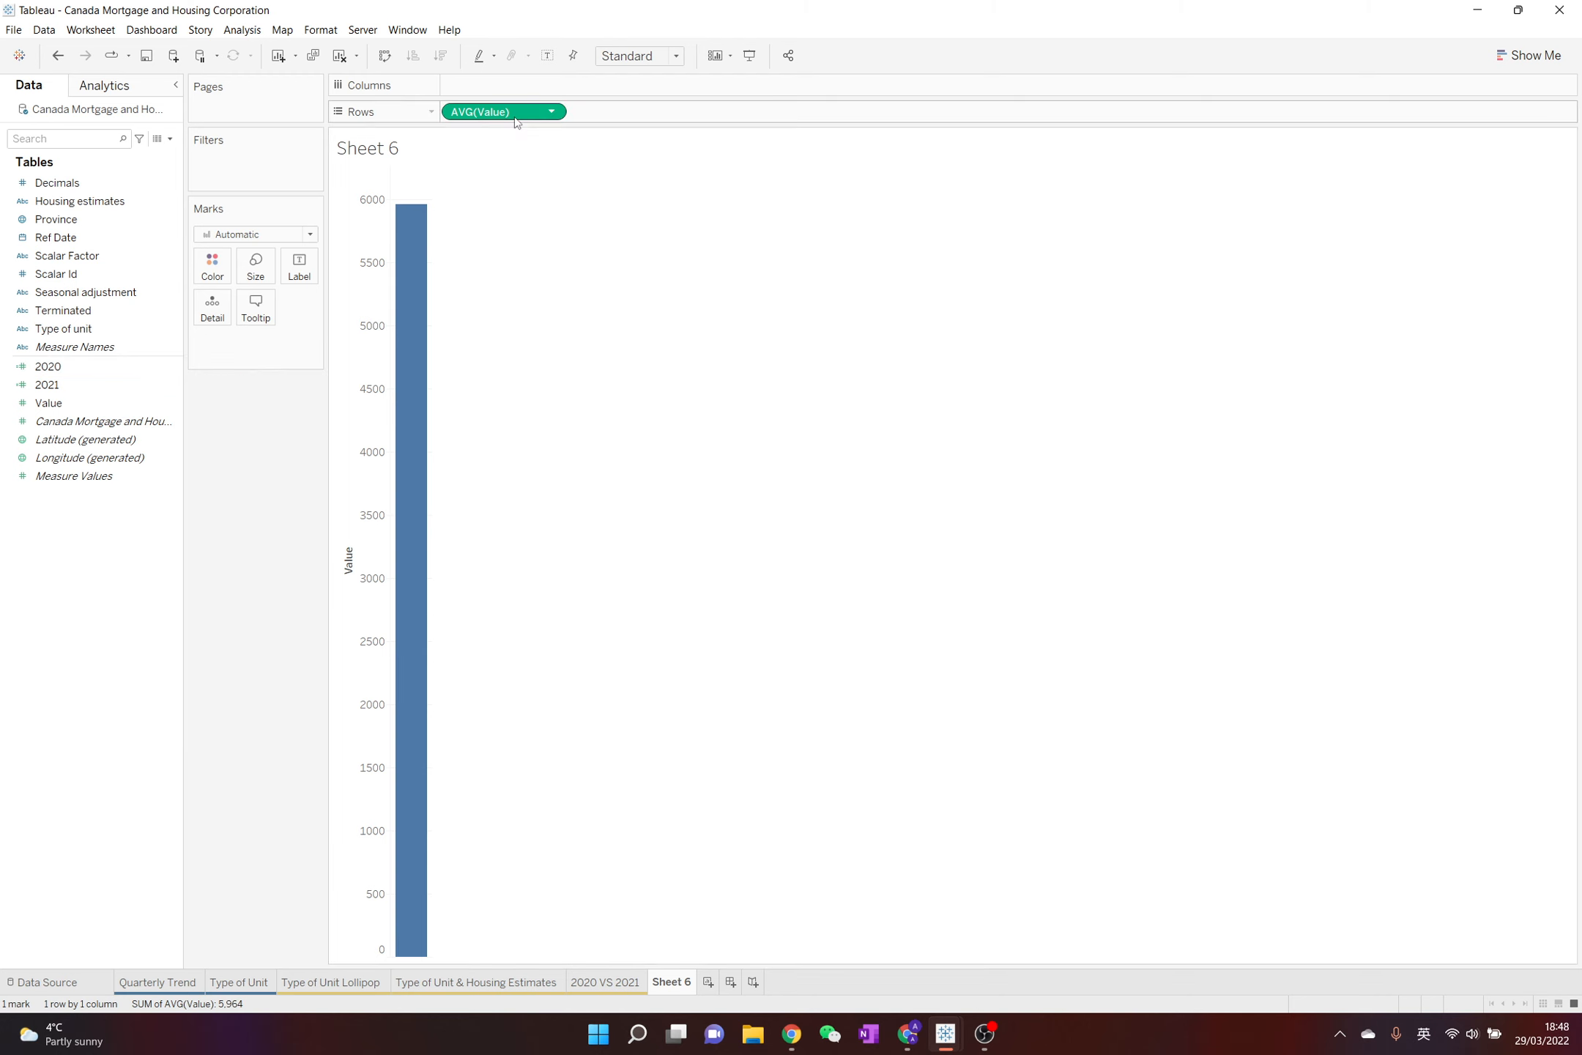
Remove the averaged Value from Rows and place the Type of unit dimension on Columns
drag(517, 112, 492, 427)
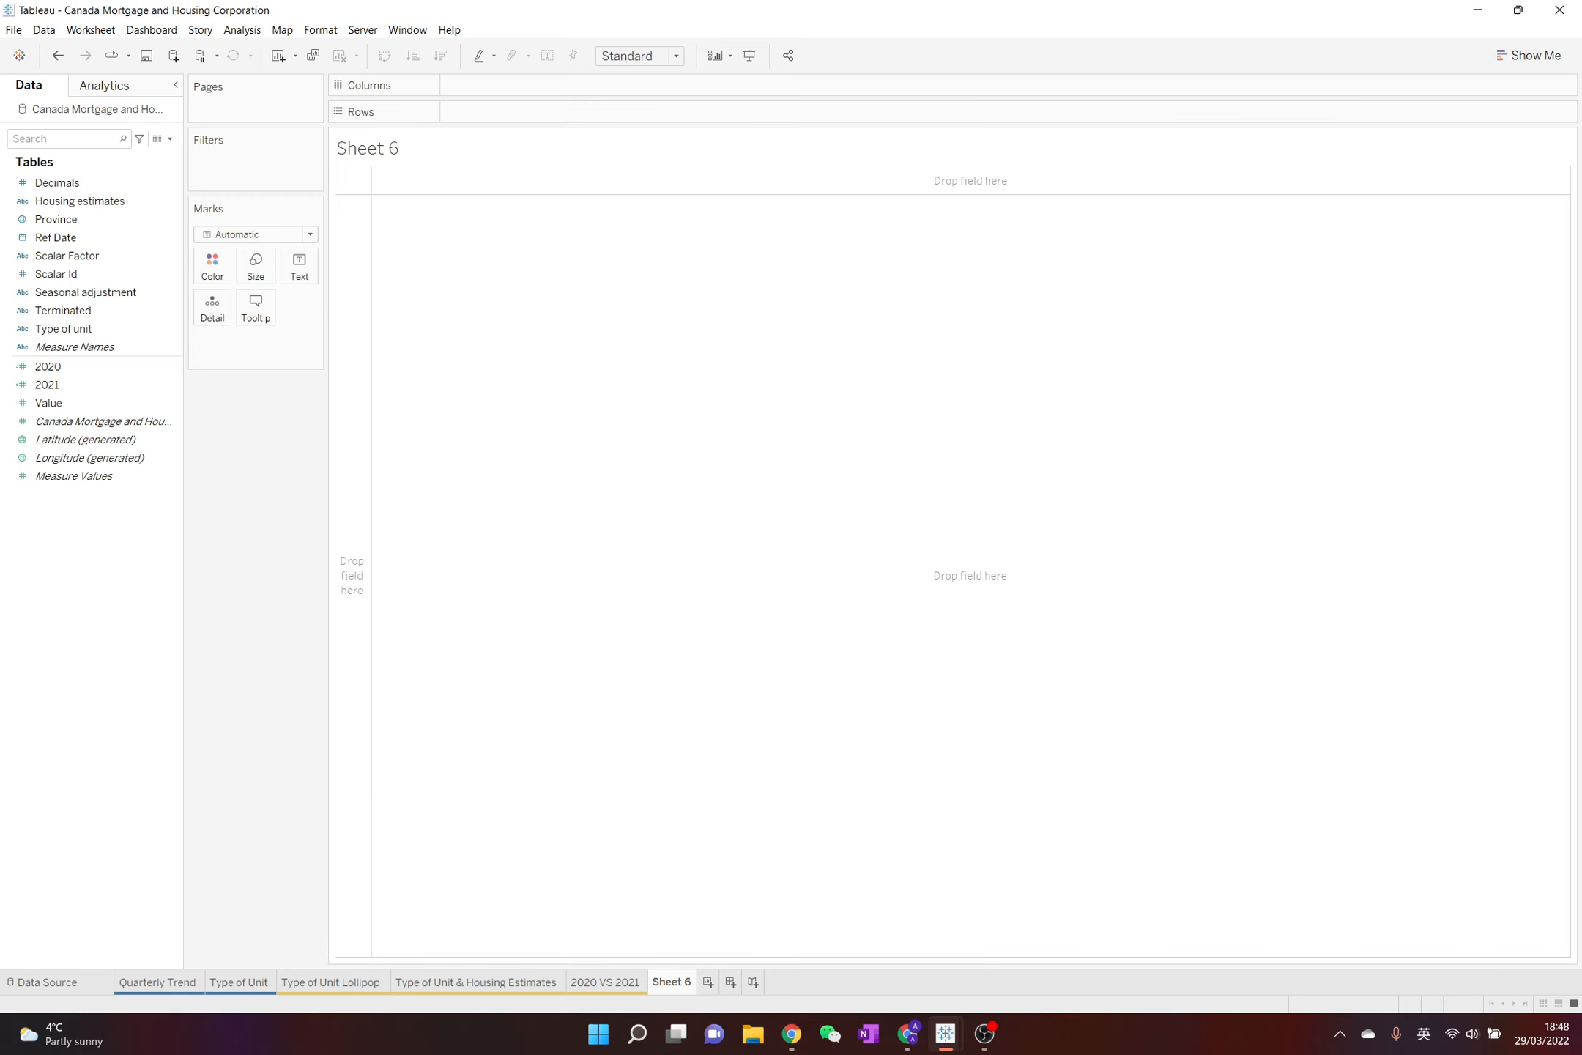
double_click(82, 330)
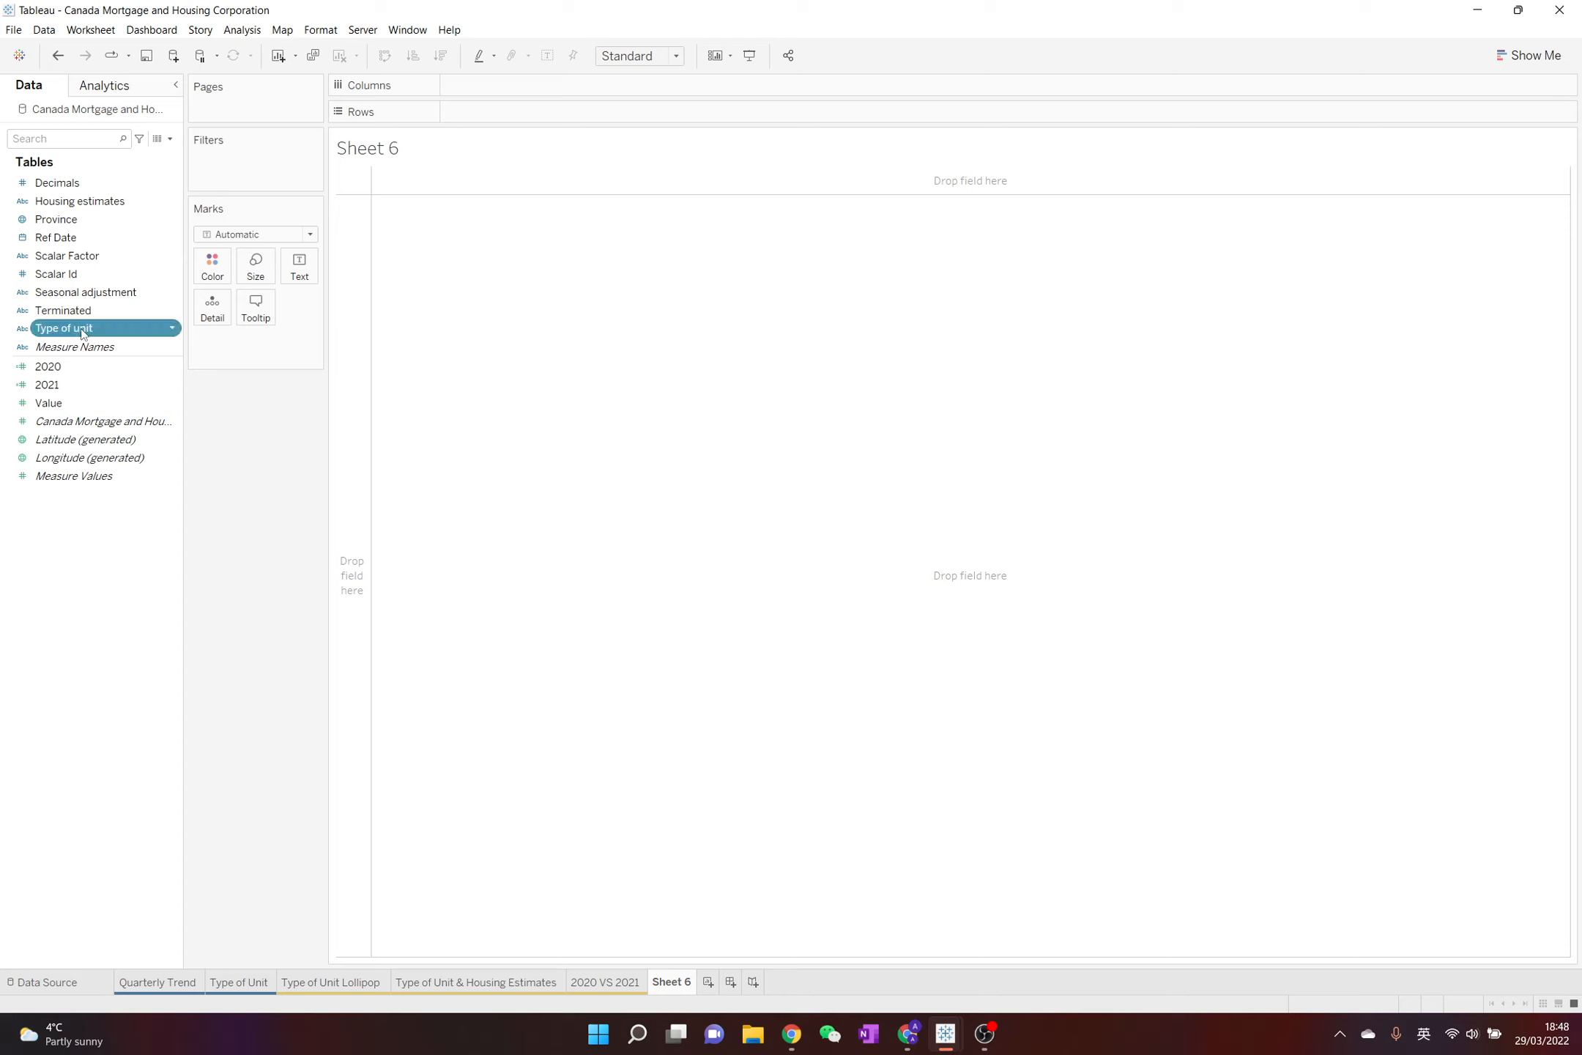
drag(494, 111, 517, 88)
Fit the view to the full width and show the 2021 measure as text for each unit type
click(637, 56)
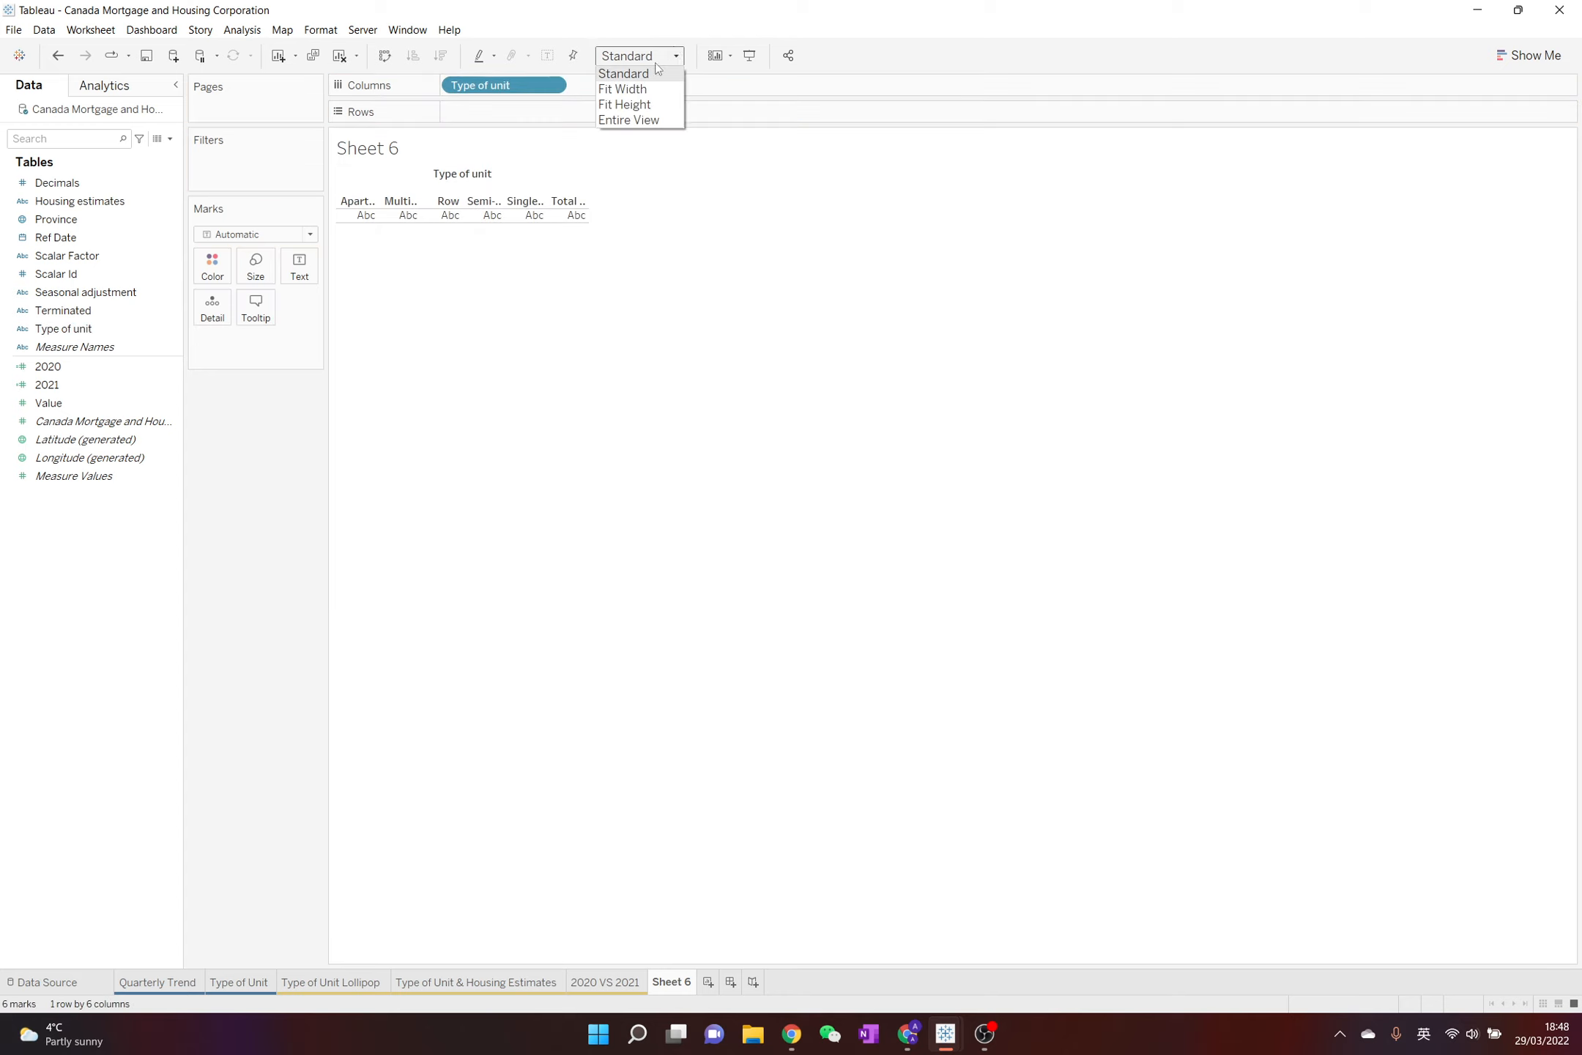
click(622, 89)
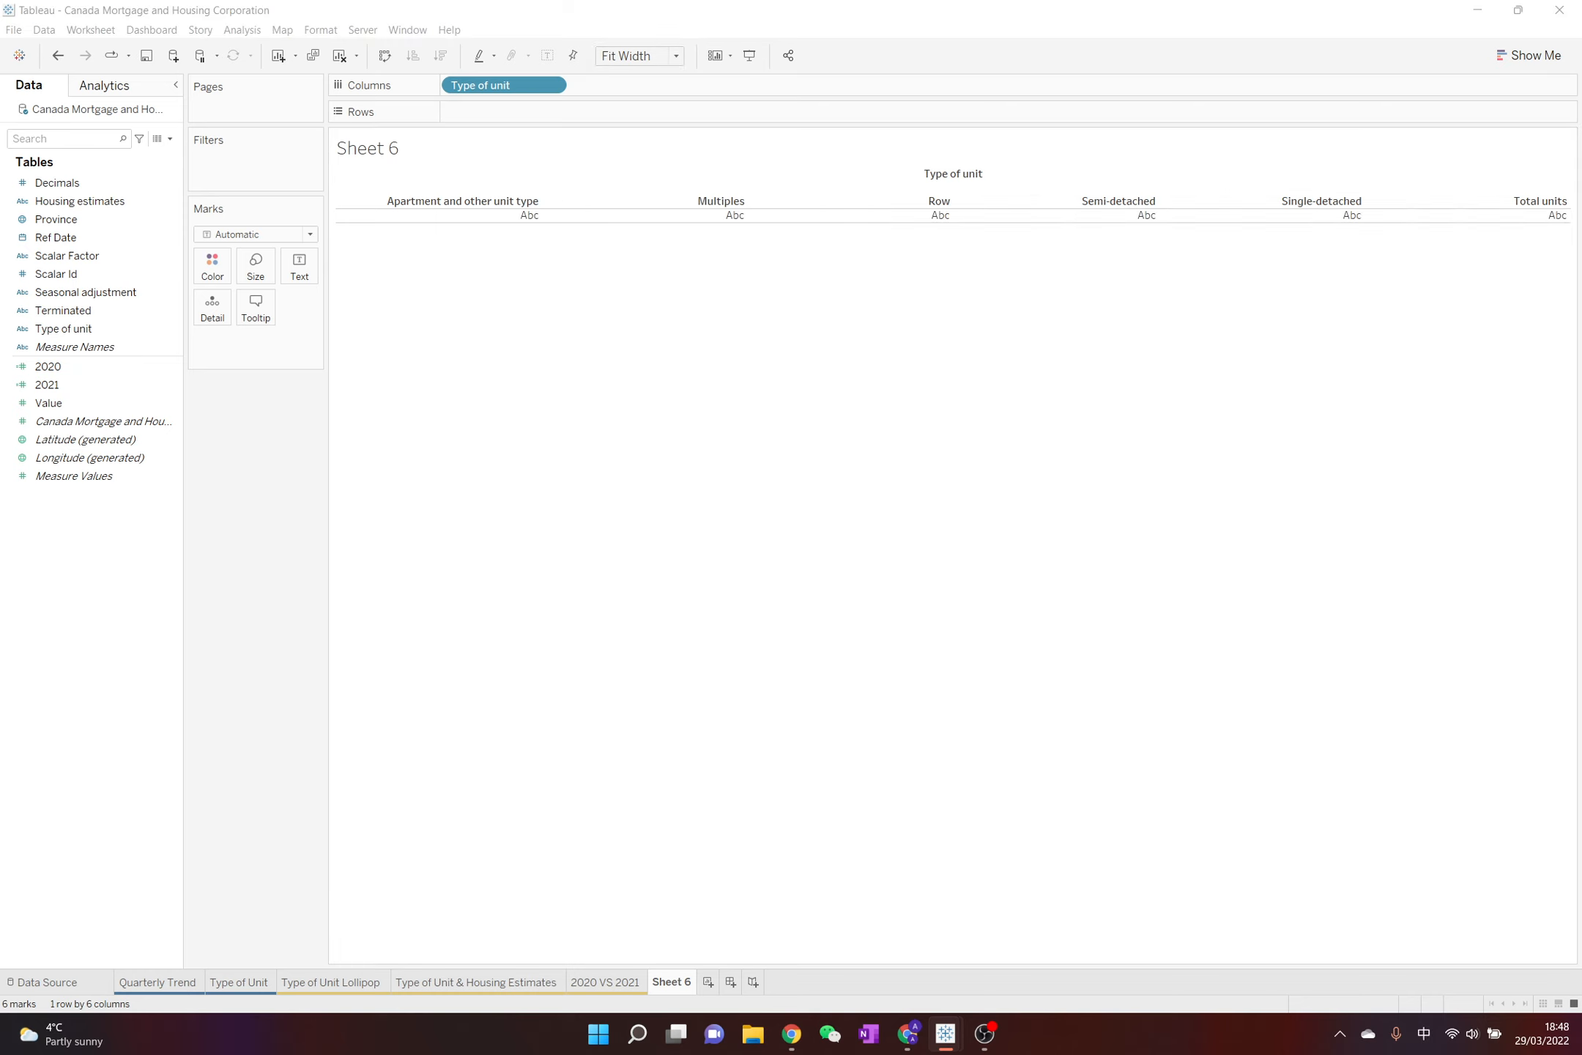
drag(47, 385, 300, 274)
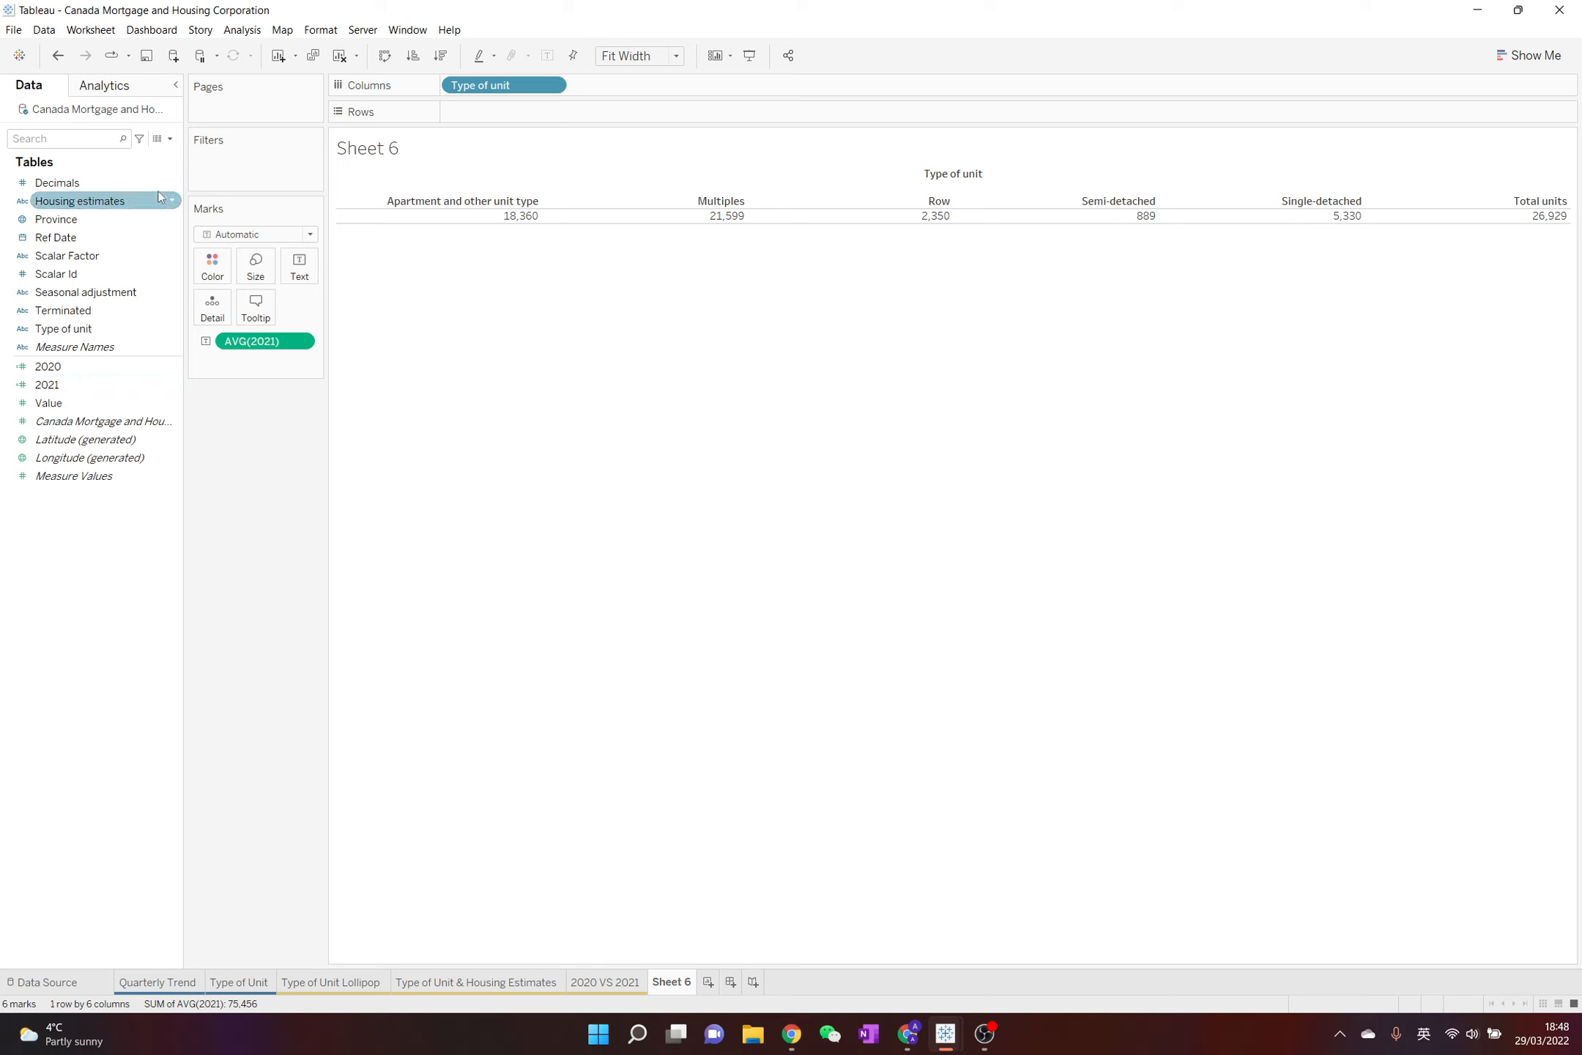
Create a calculated field named 2021 vs. 2020 with the formula (AVG([2021]) - AVG([2020]))/AVG([2020])
click(171, 141)
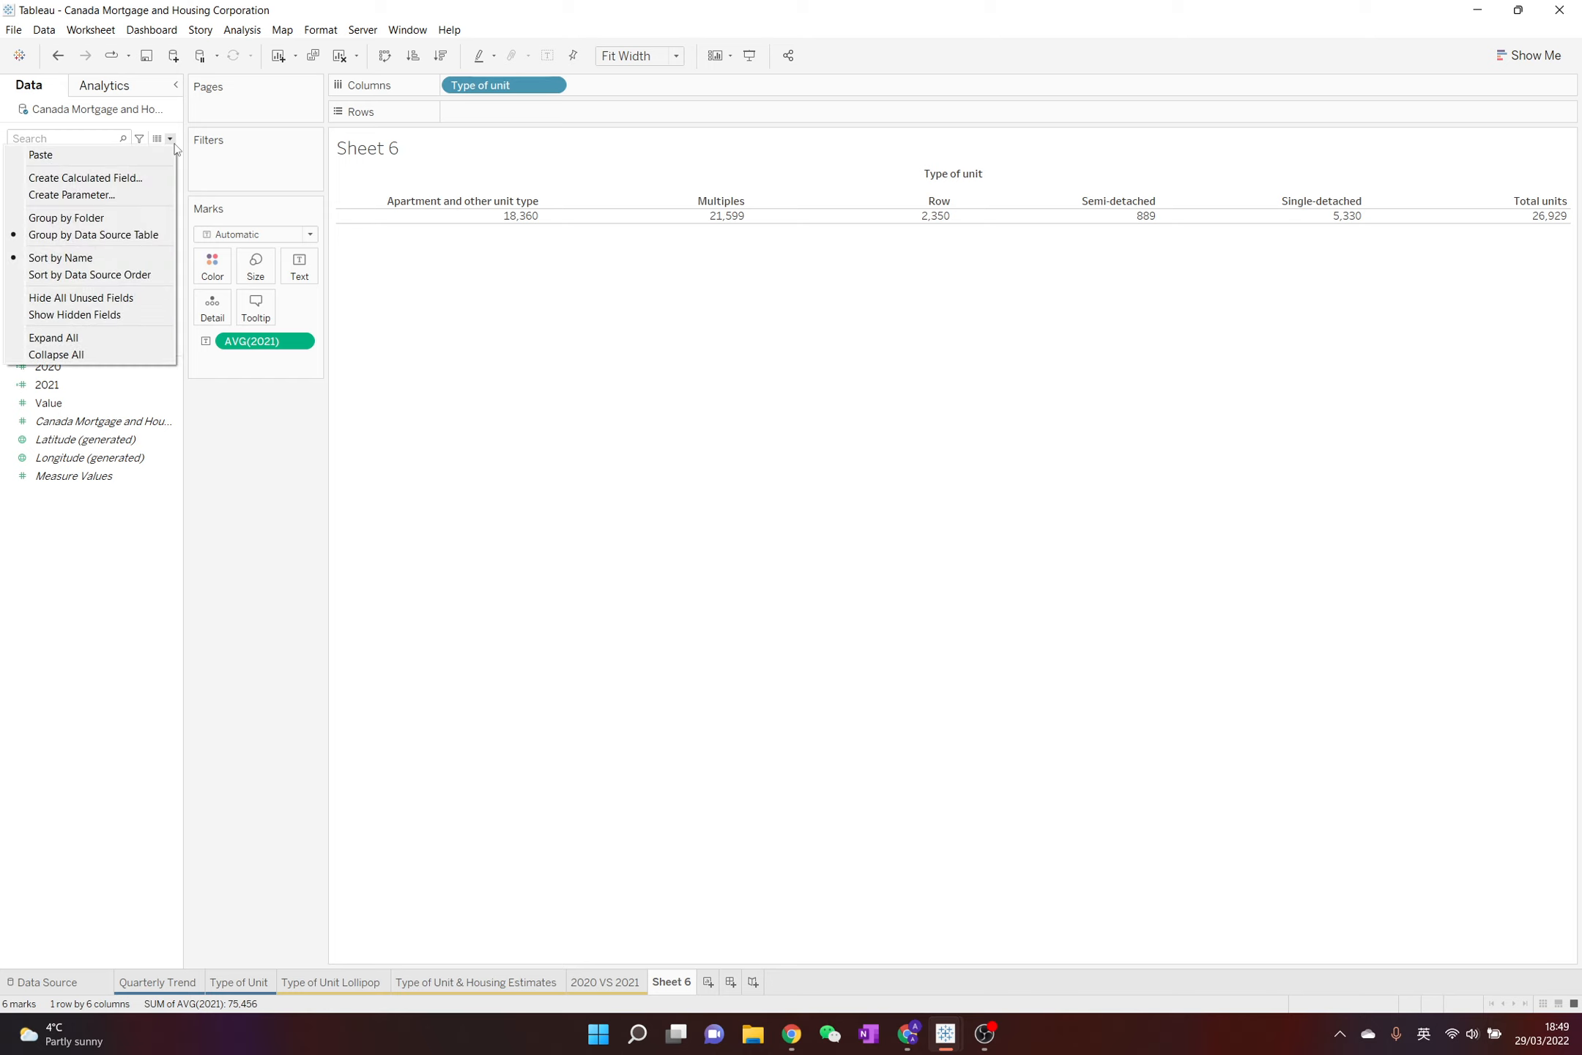
click(140, 181)
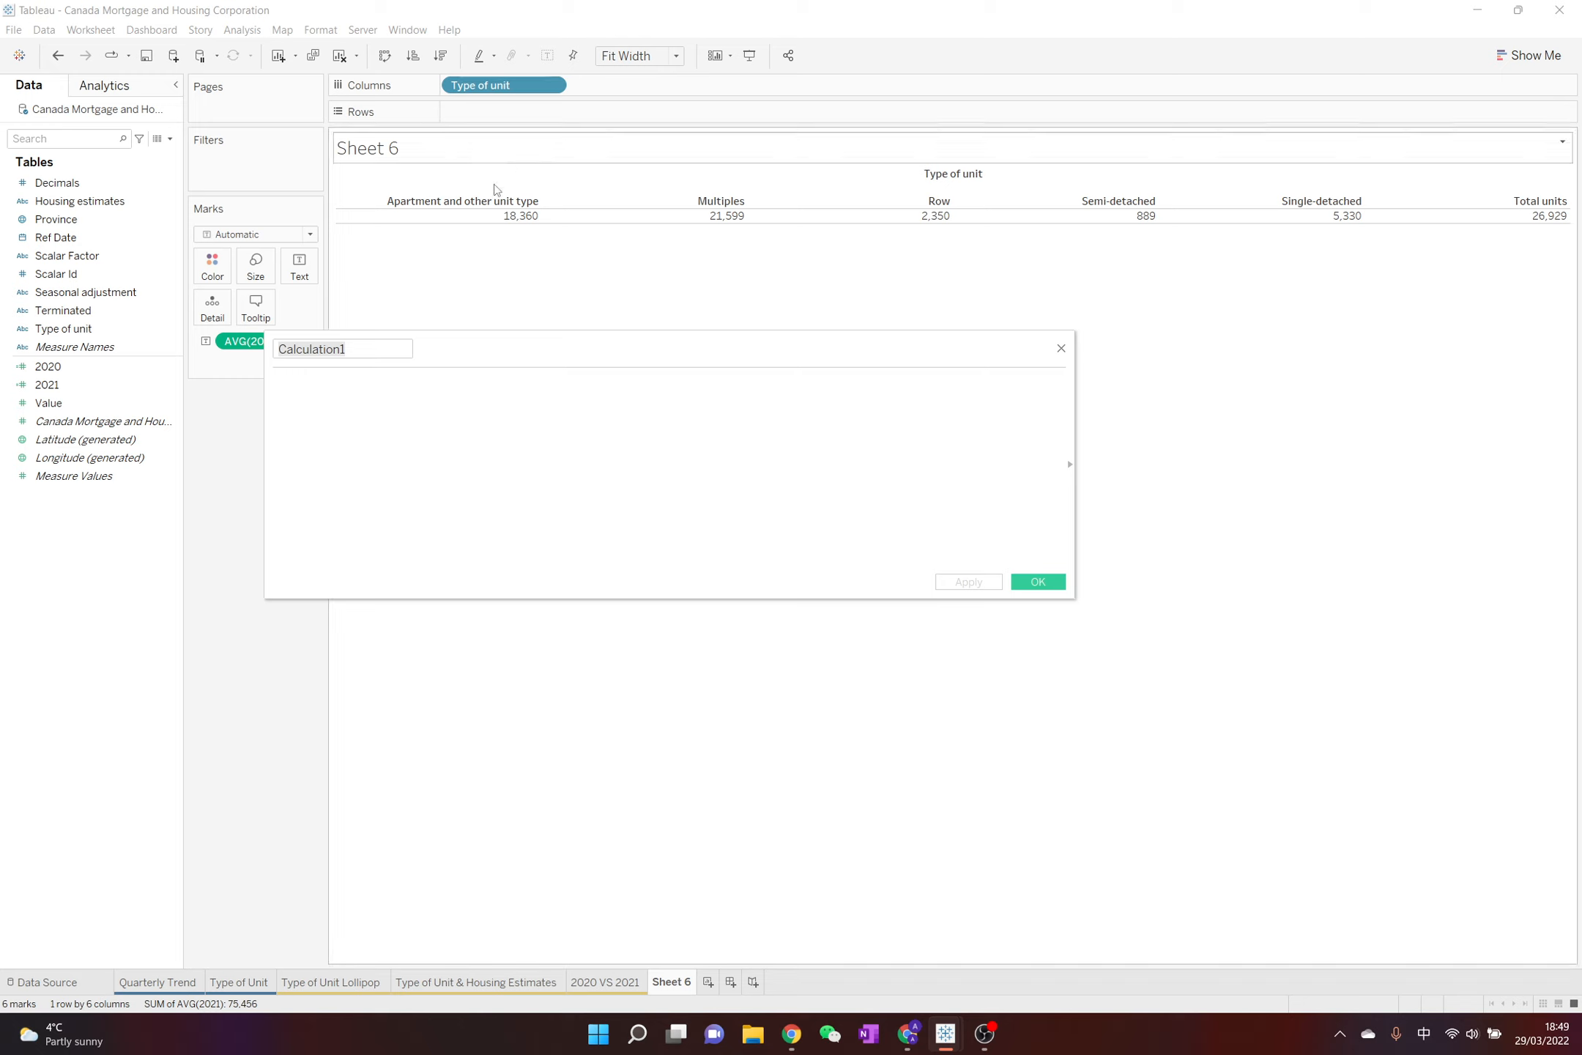
text(2021 vs. 2020)
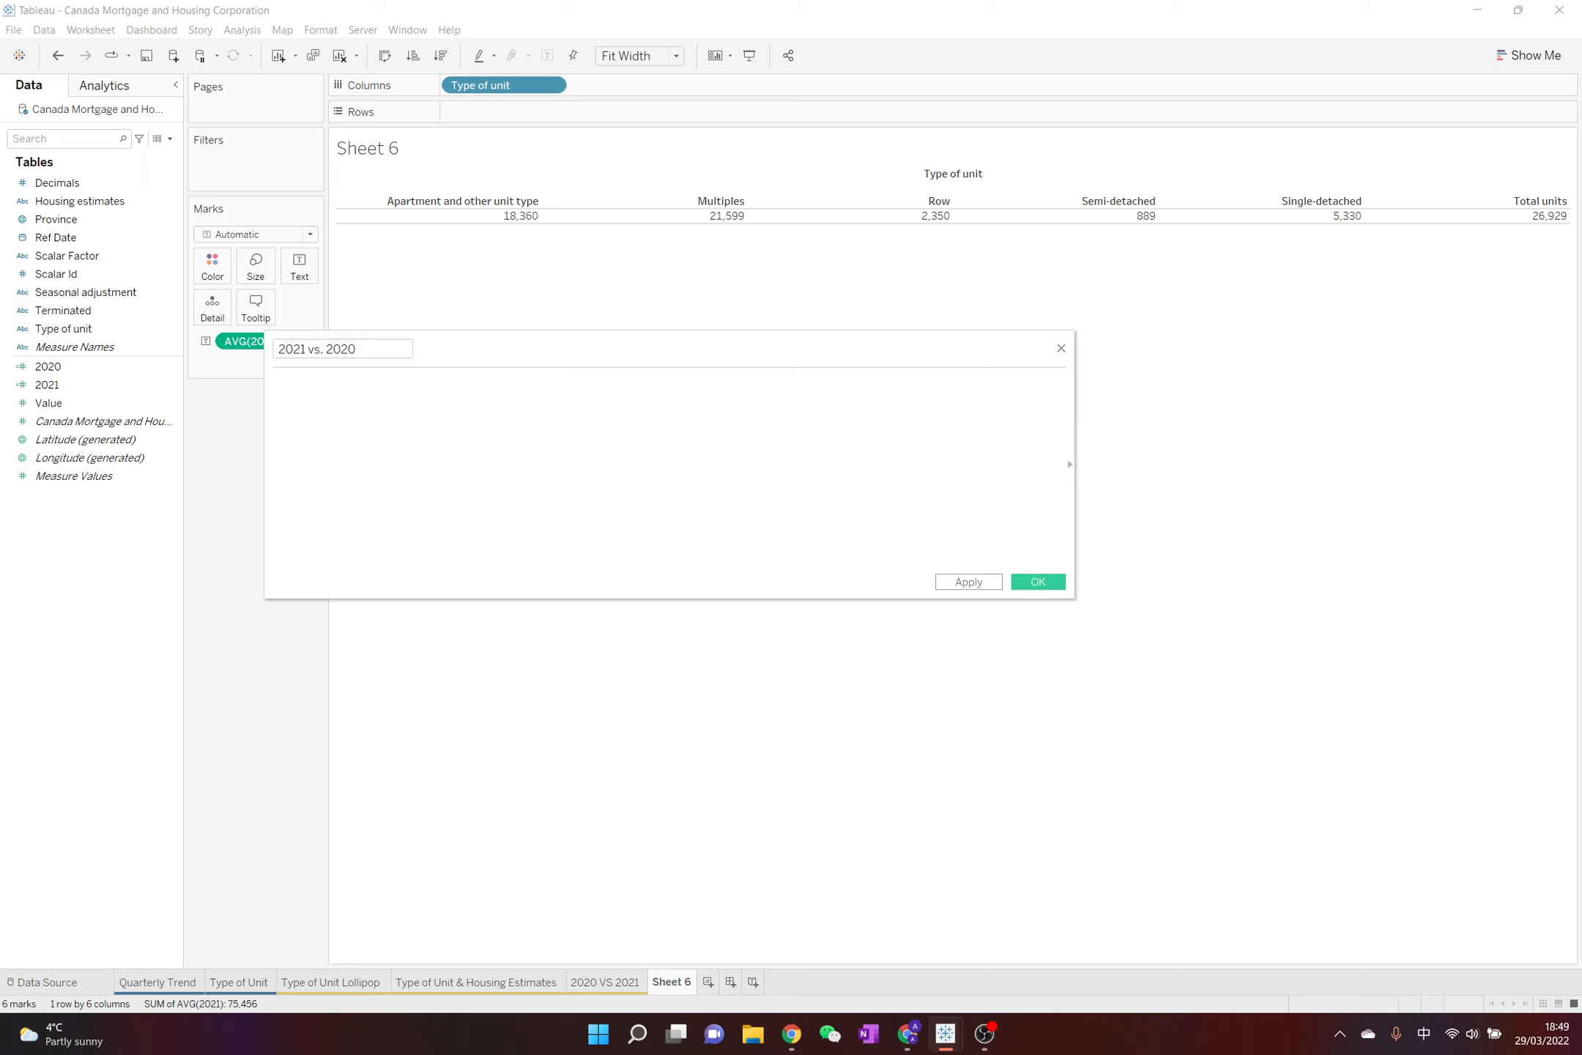
click(534, 404)
text((AVG([2021]) - AVG([2020]))/AVG([2020]))
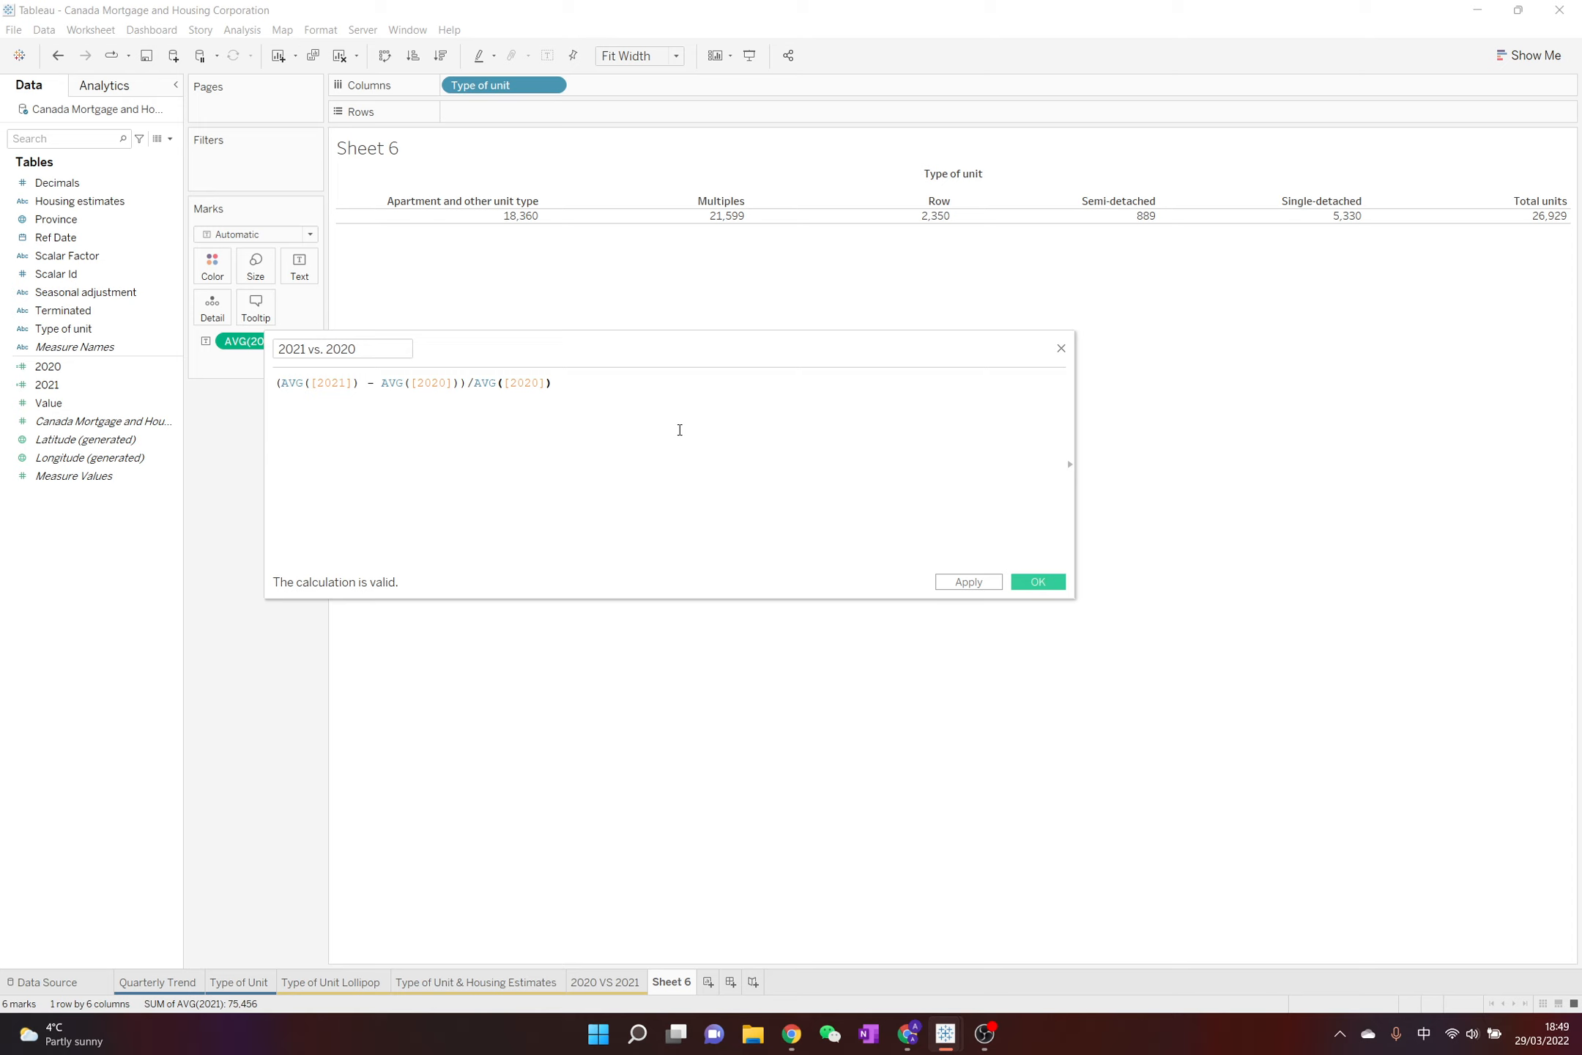
click(1038, 582)
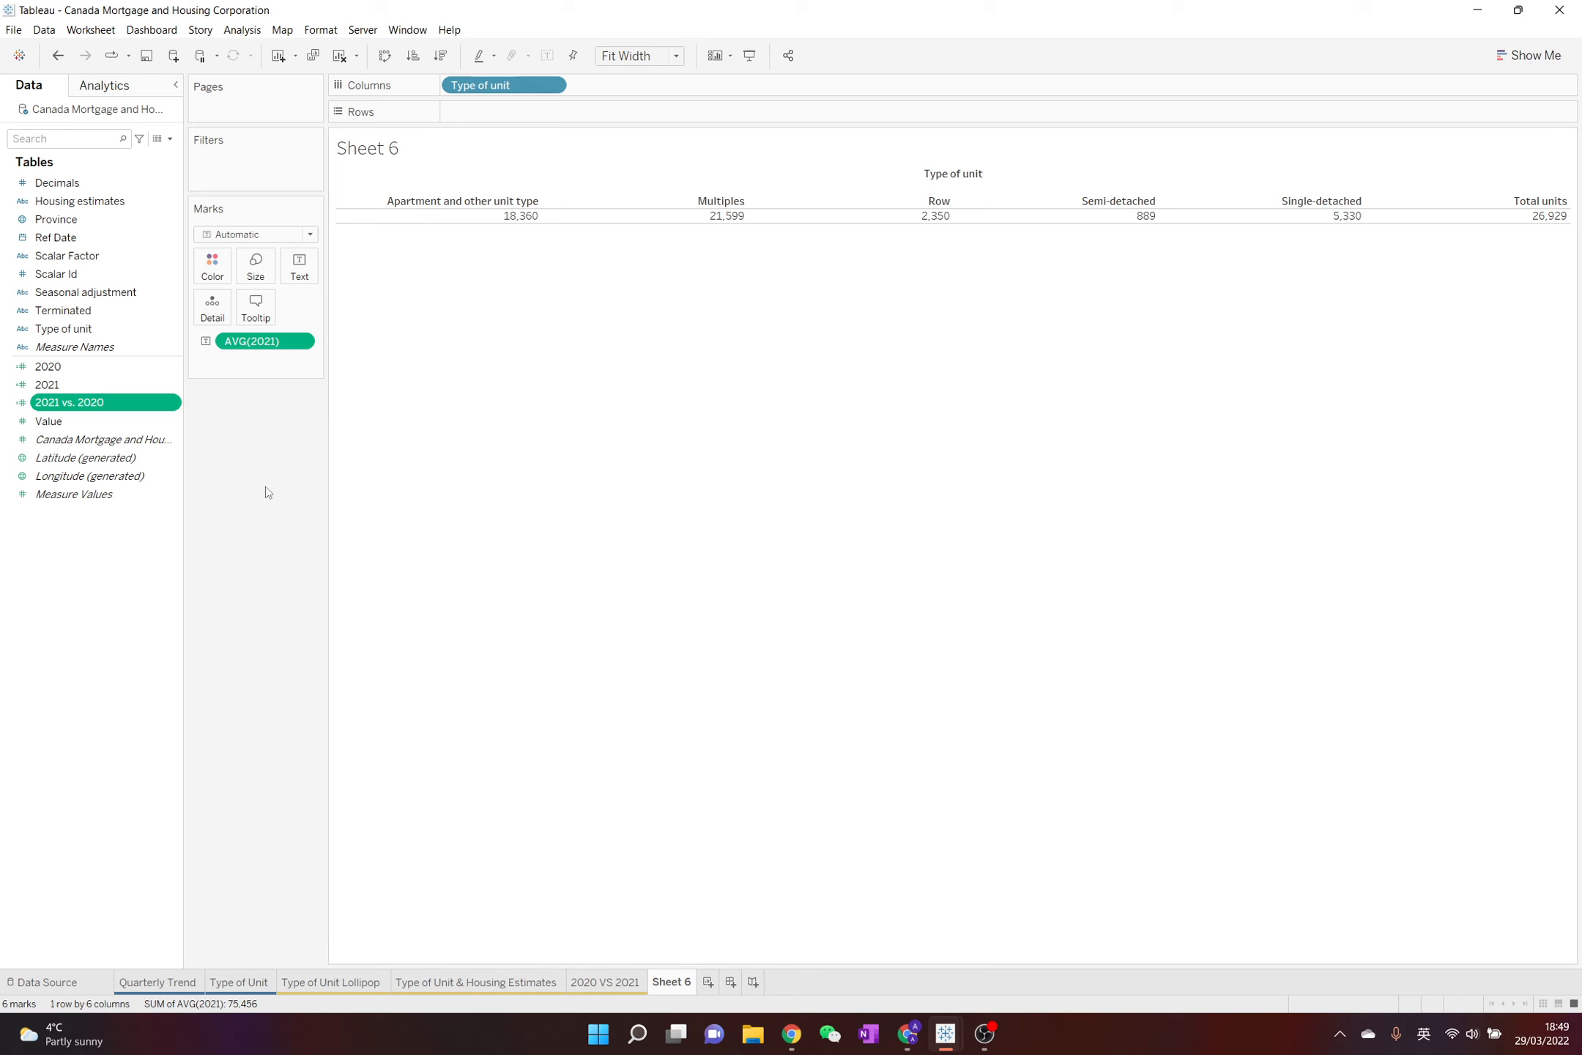
Show the 2021 vs. 2020 calculated field as text alongside the 2021 average in the table
click(171, 403)
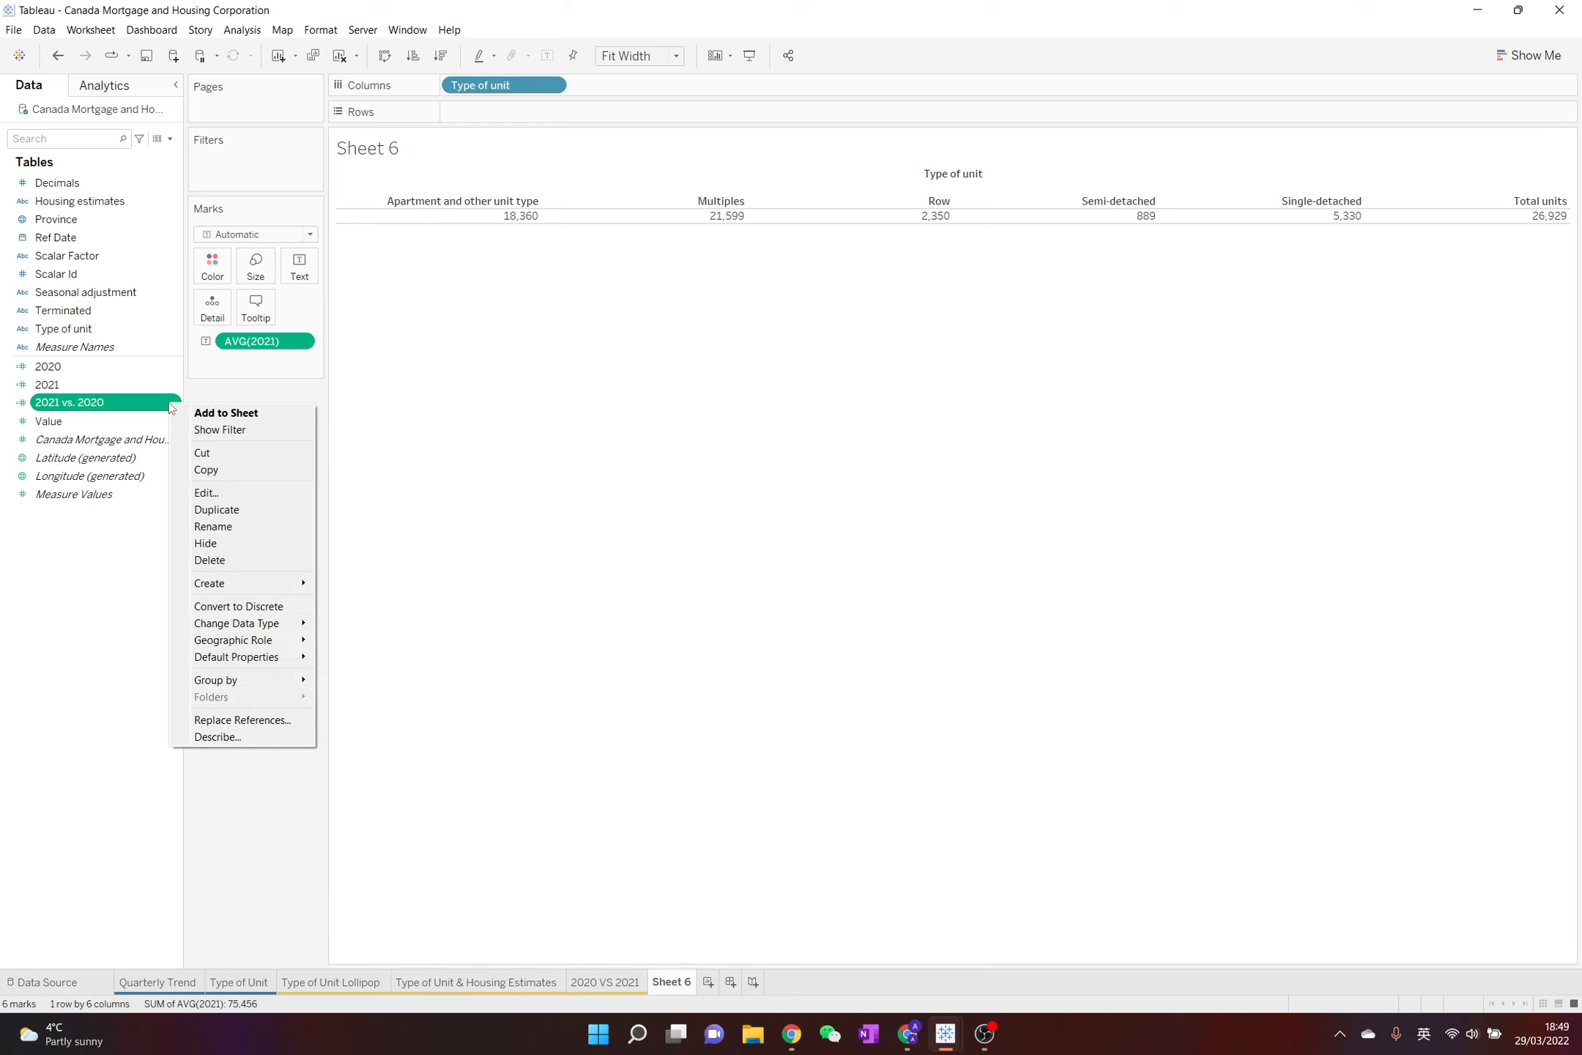
drag(127, 404, 311, 268)
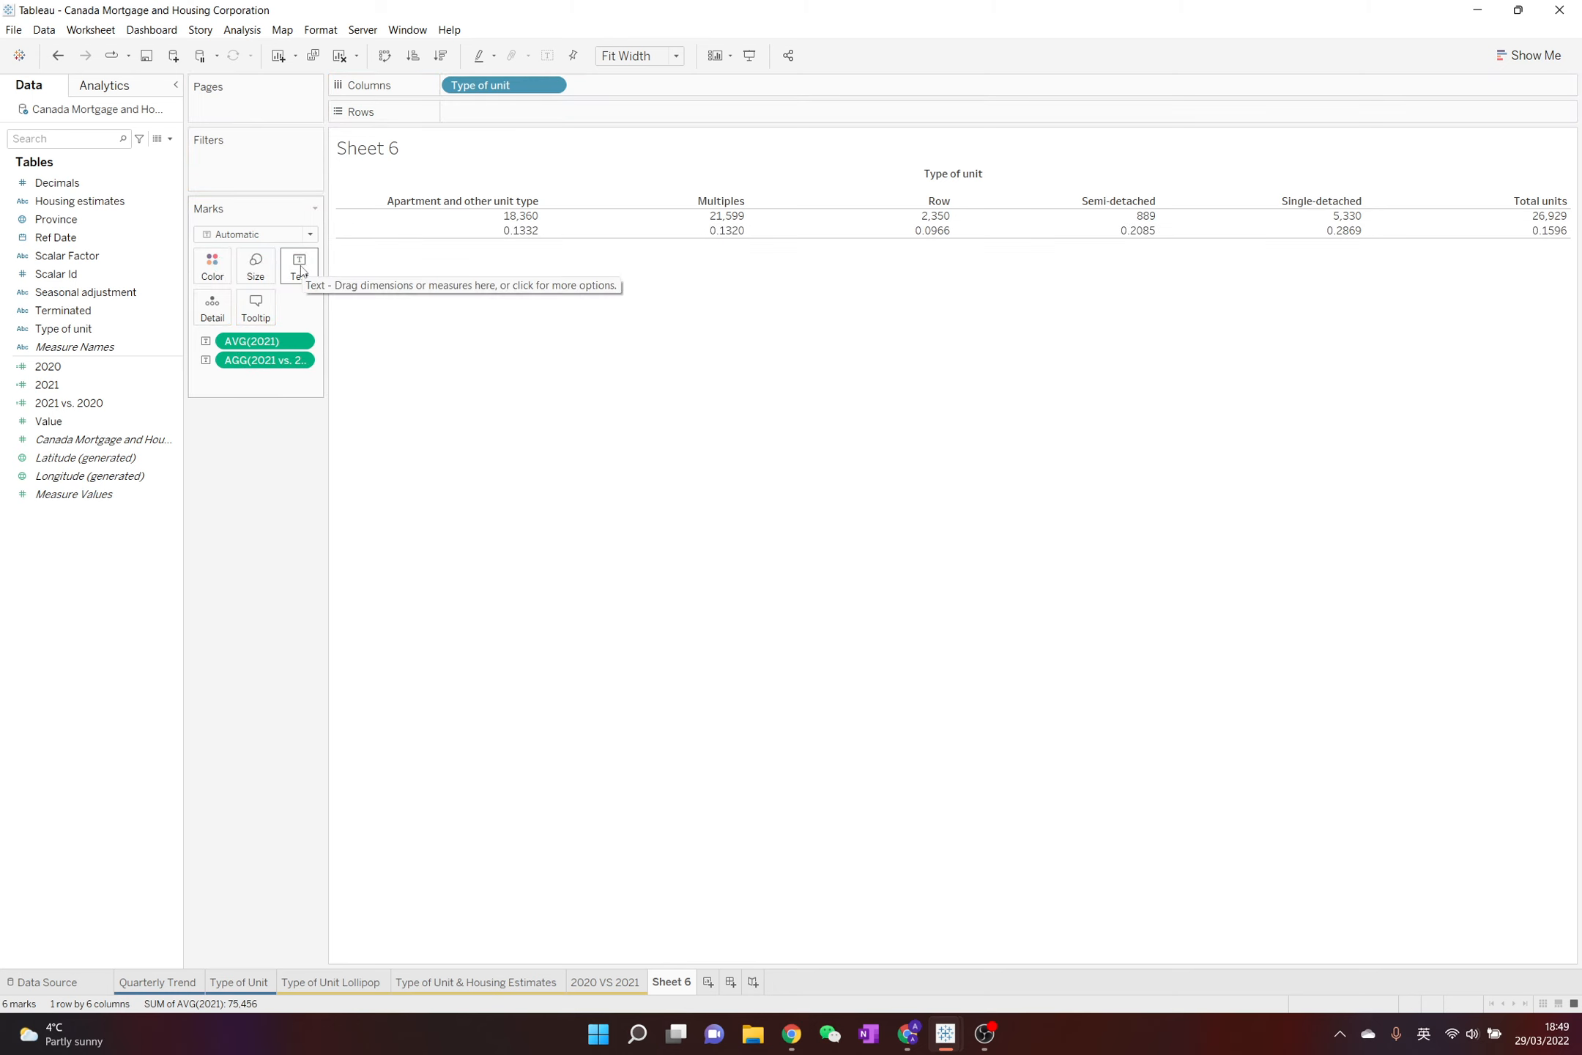
Set the default number format of the 2021 vs. 2020 field to percentage with 1 decimal place
click(171, 403)
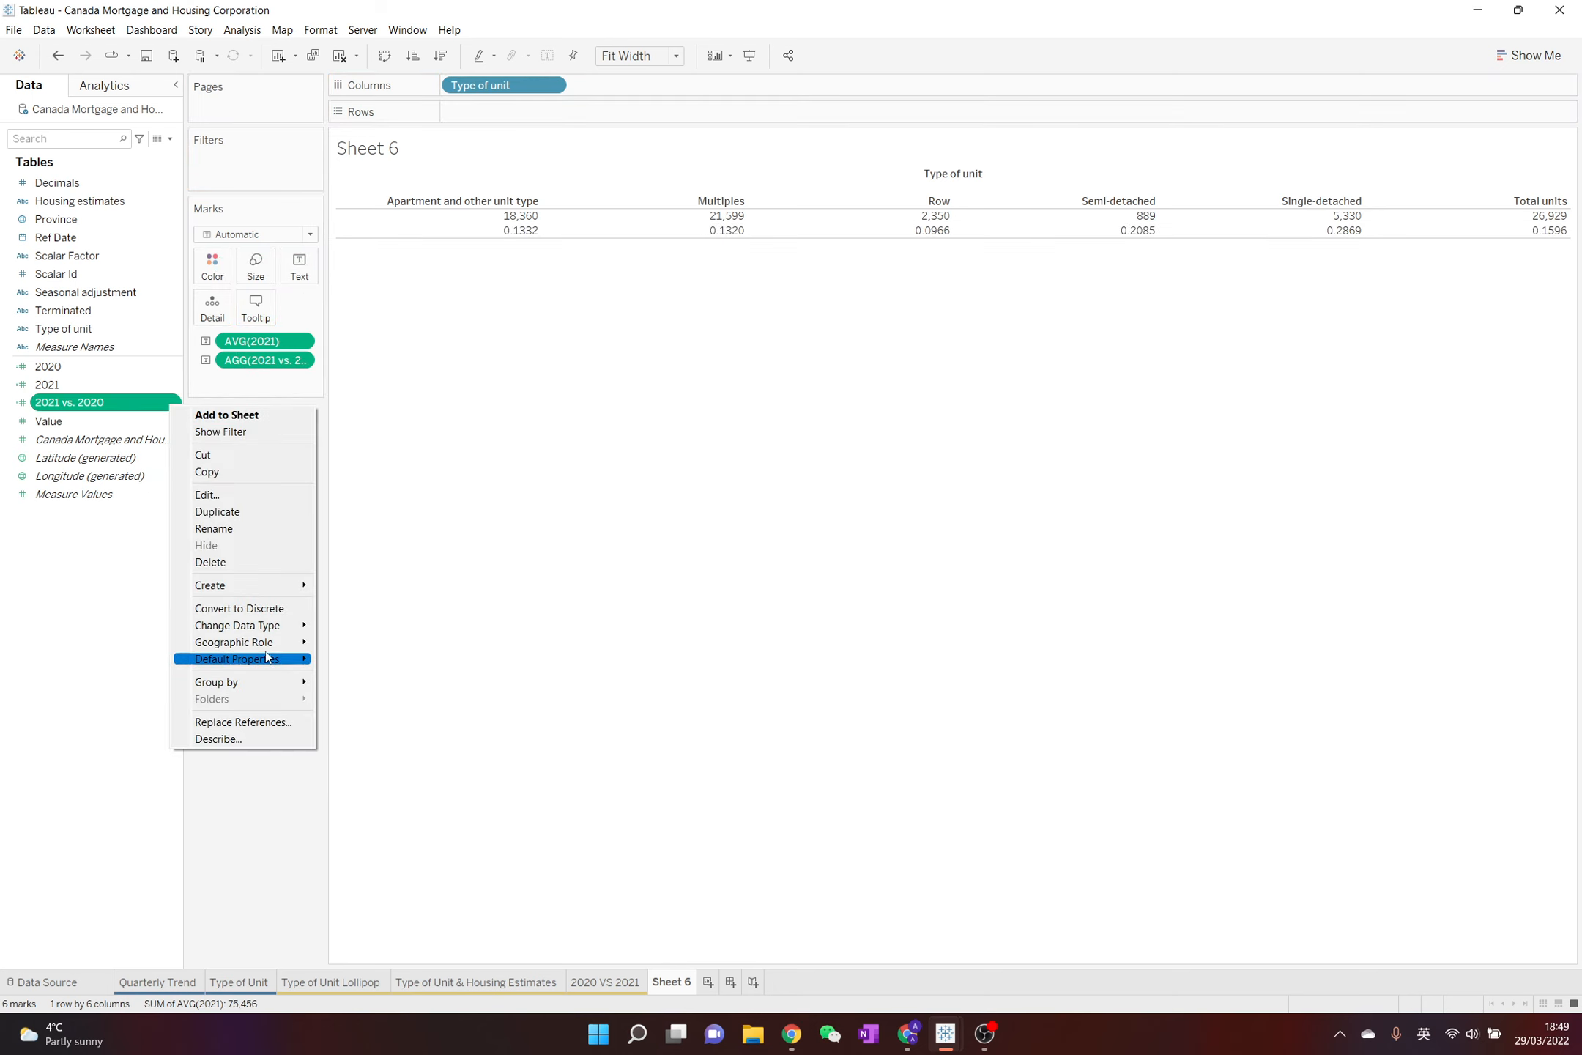
mouse_move(290, 657)
click(375, 694)
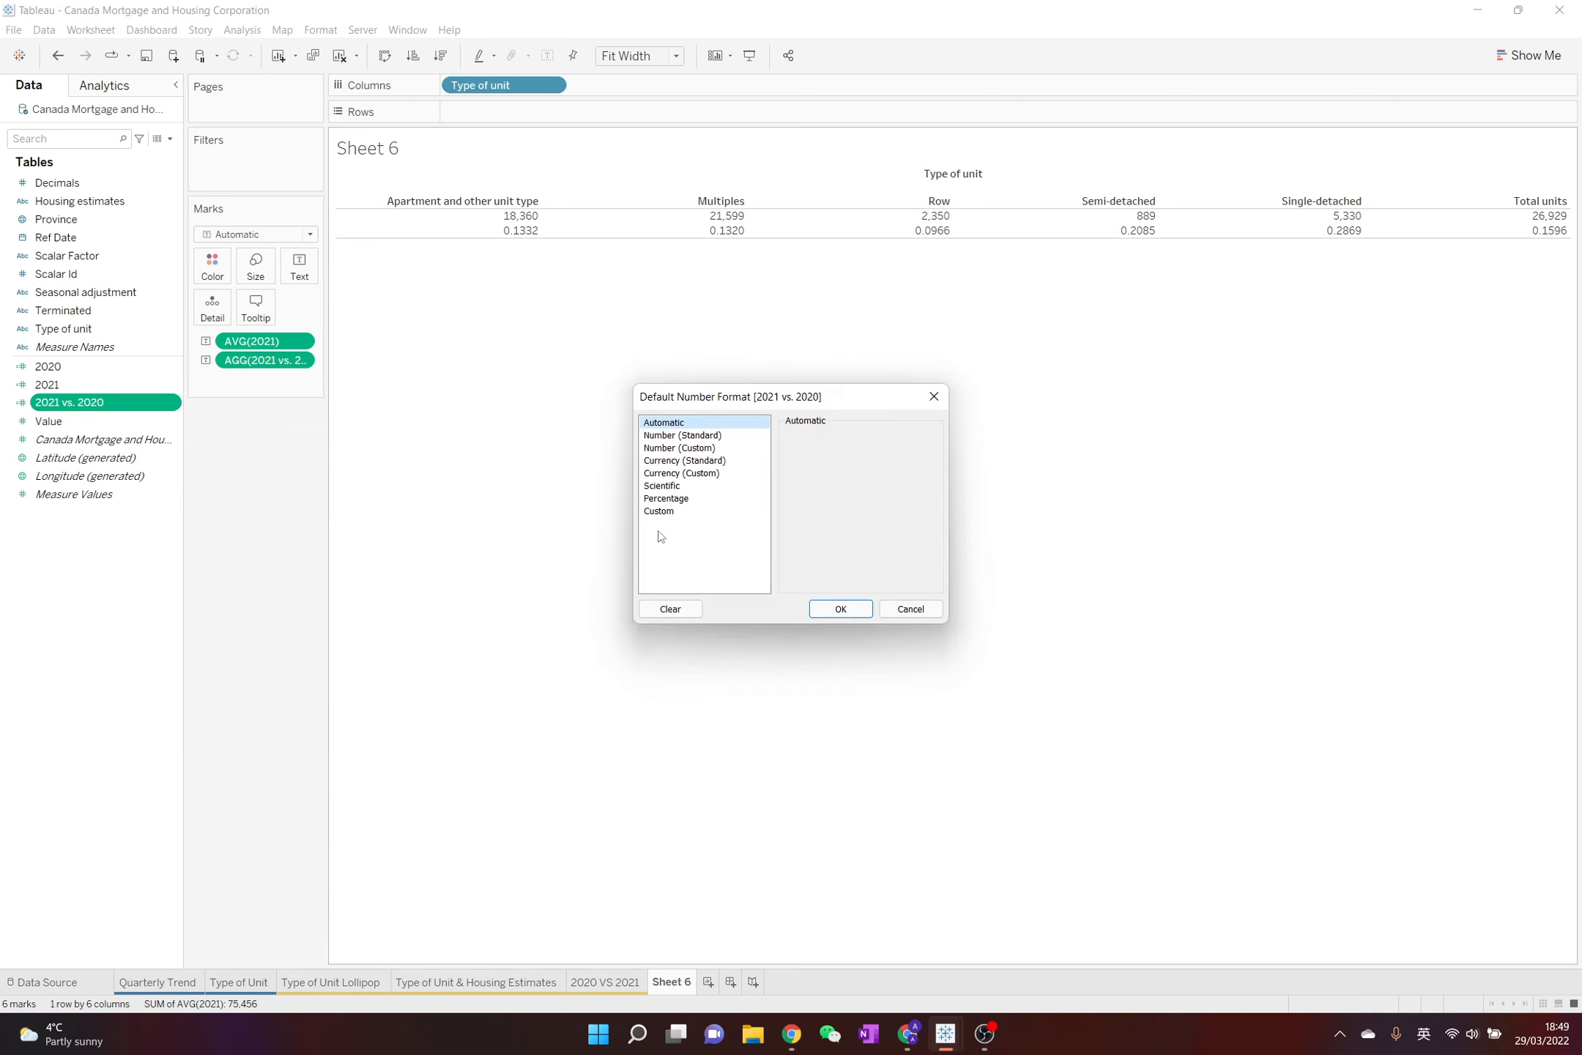
click(686, 501)
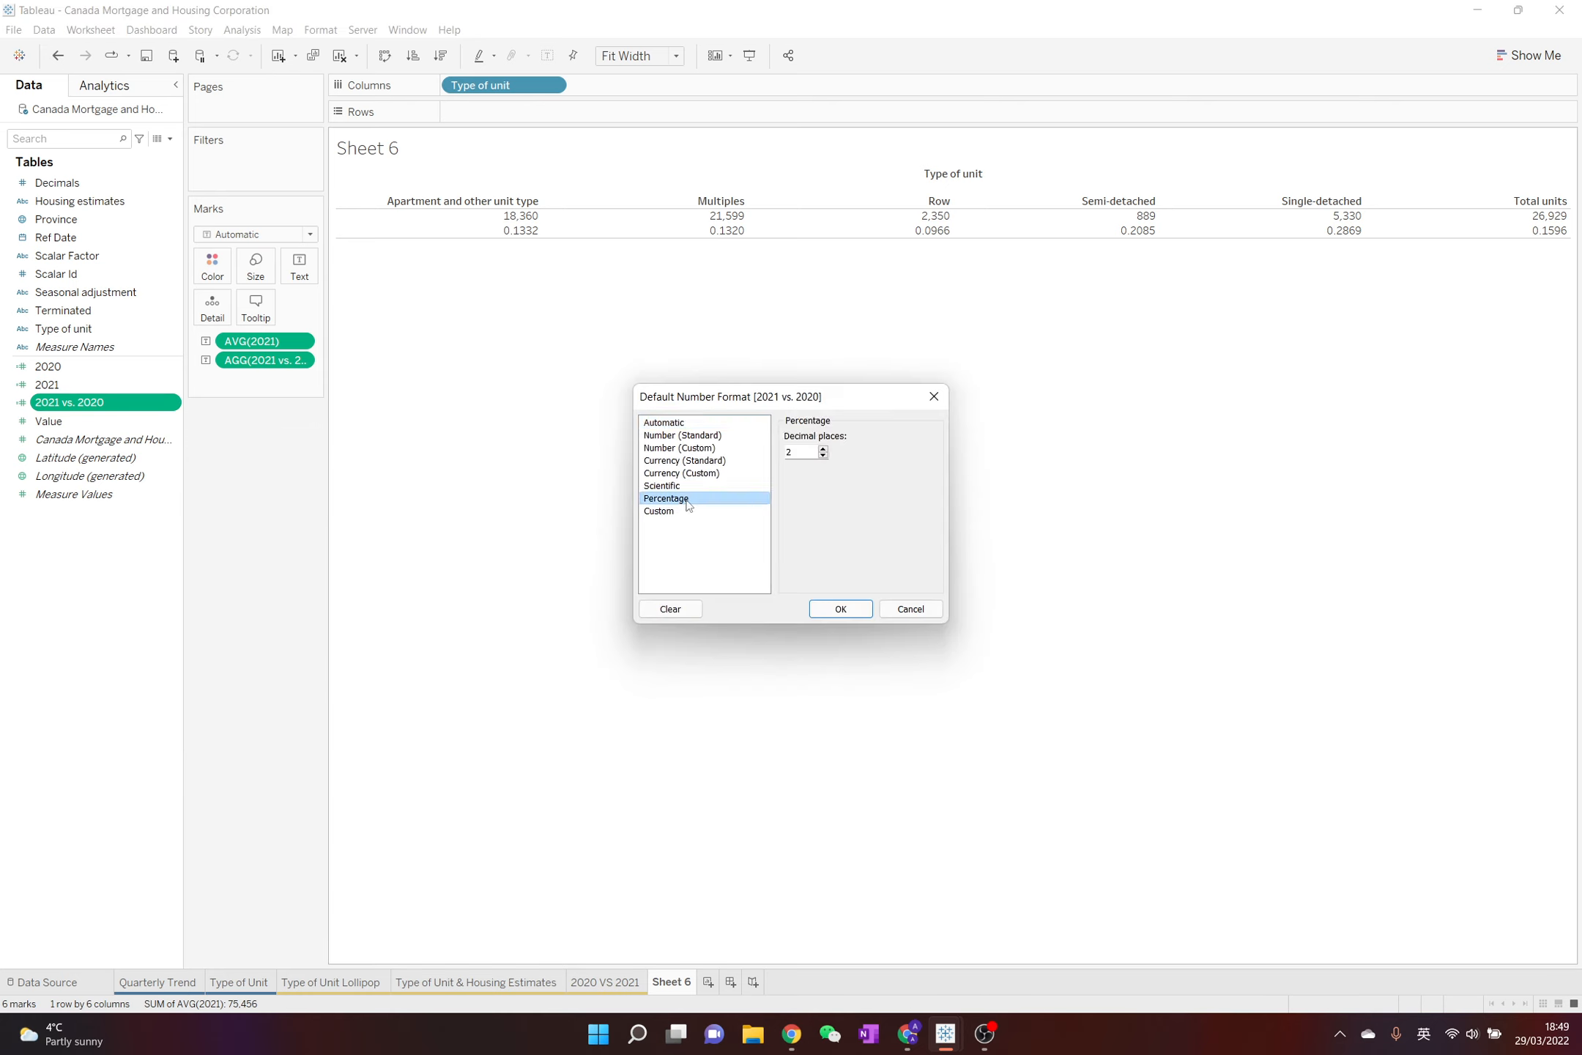
click(823, 456)
click(850, 609)
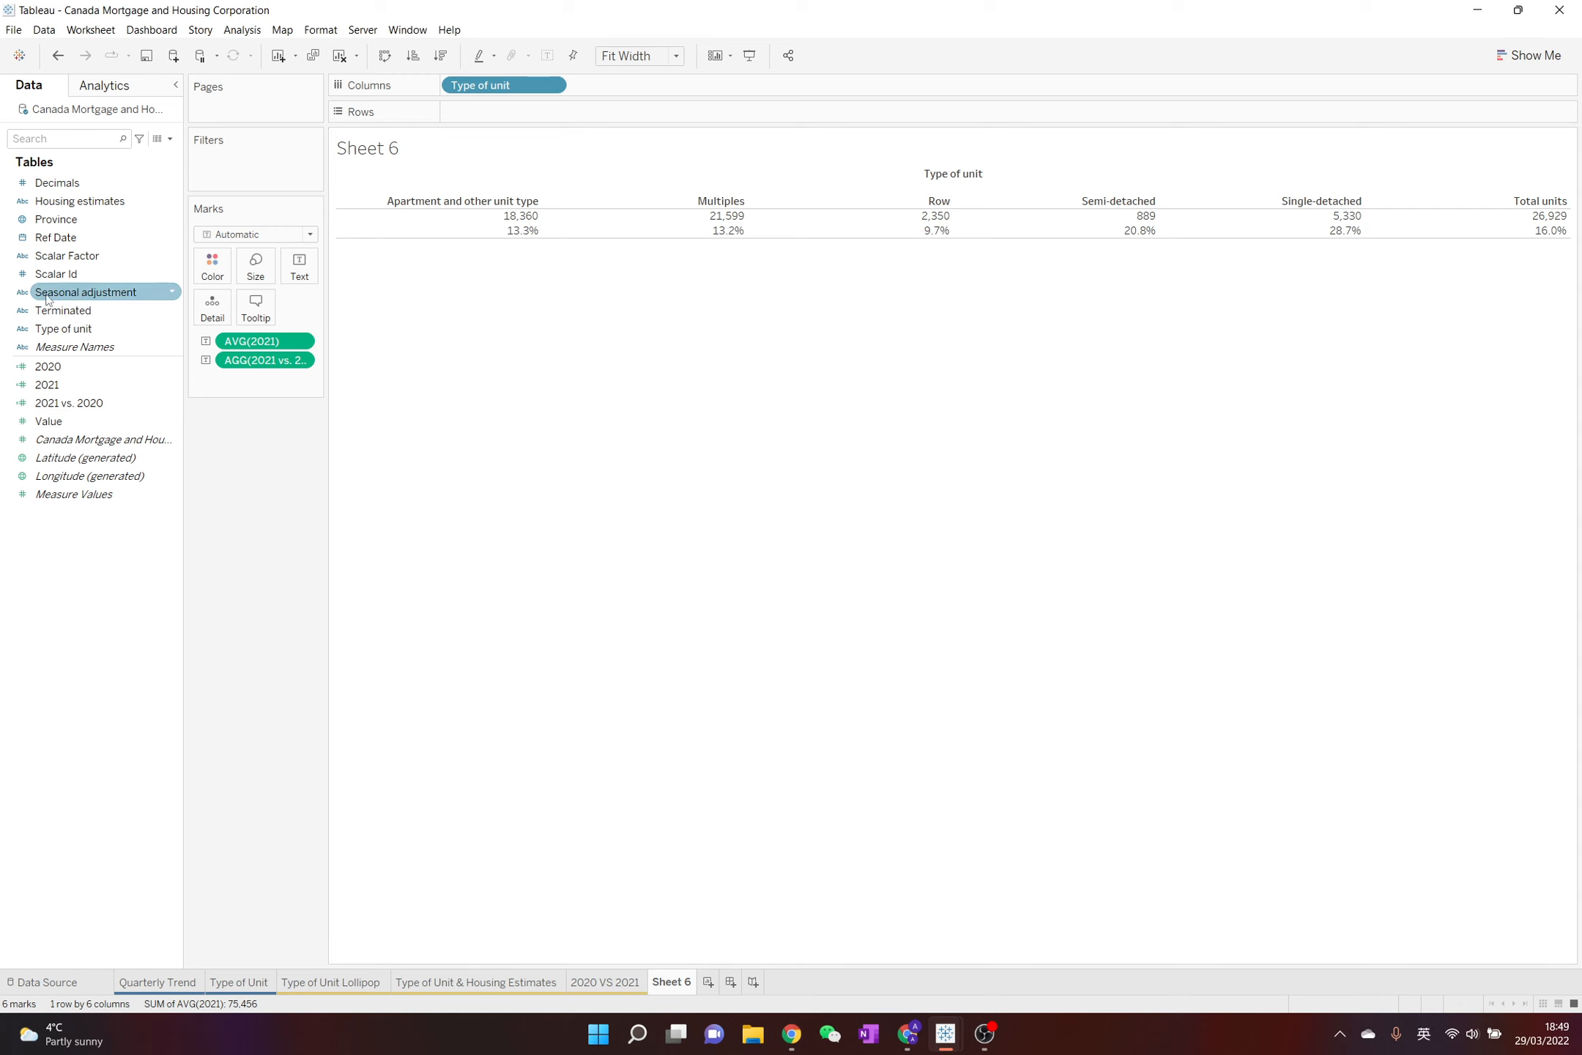
Add Type of unit as text under the values and hide the column header
drag(90, 330, 296, 281)
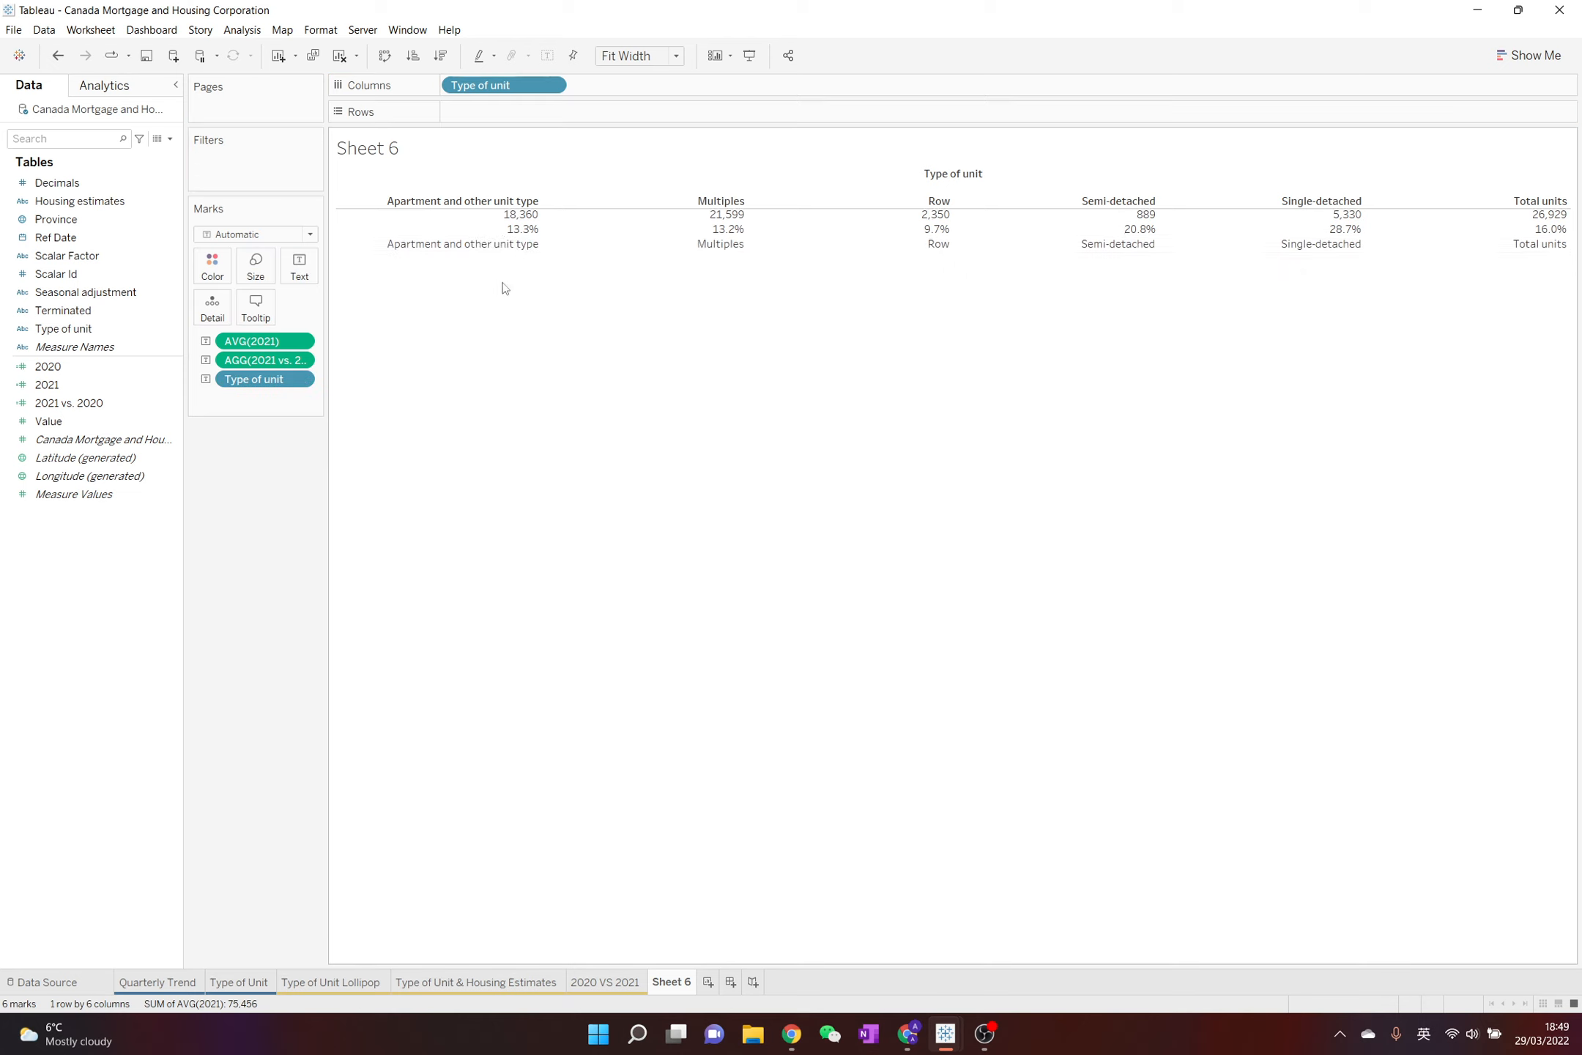
right_click(504, 208)
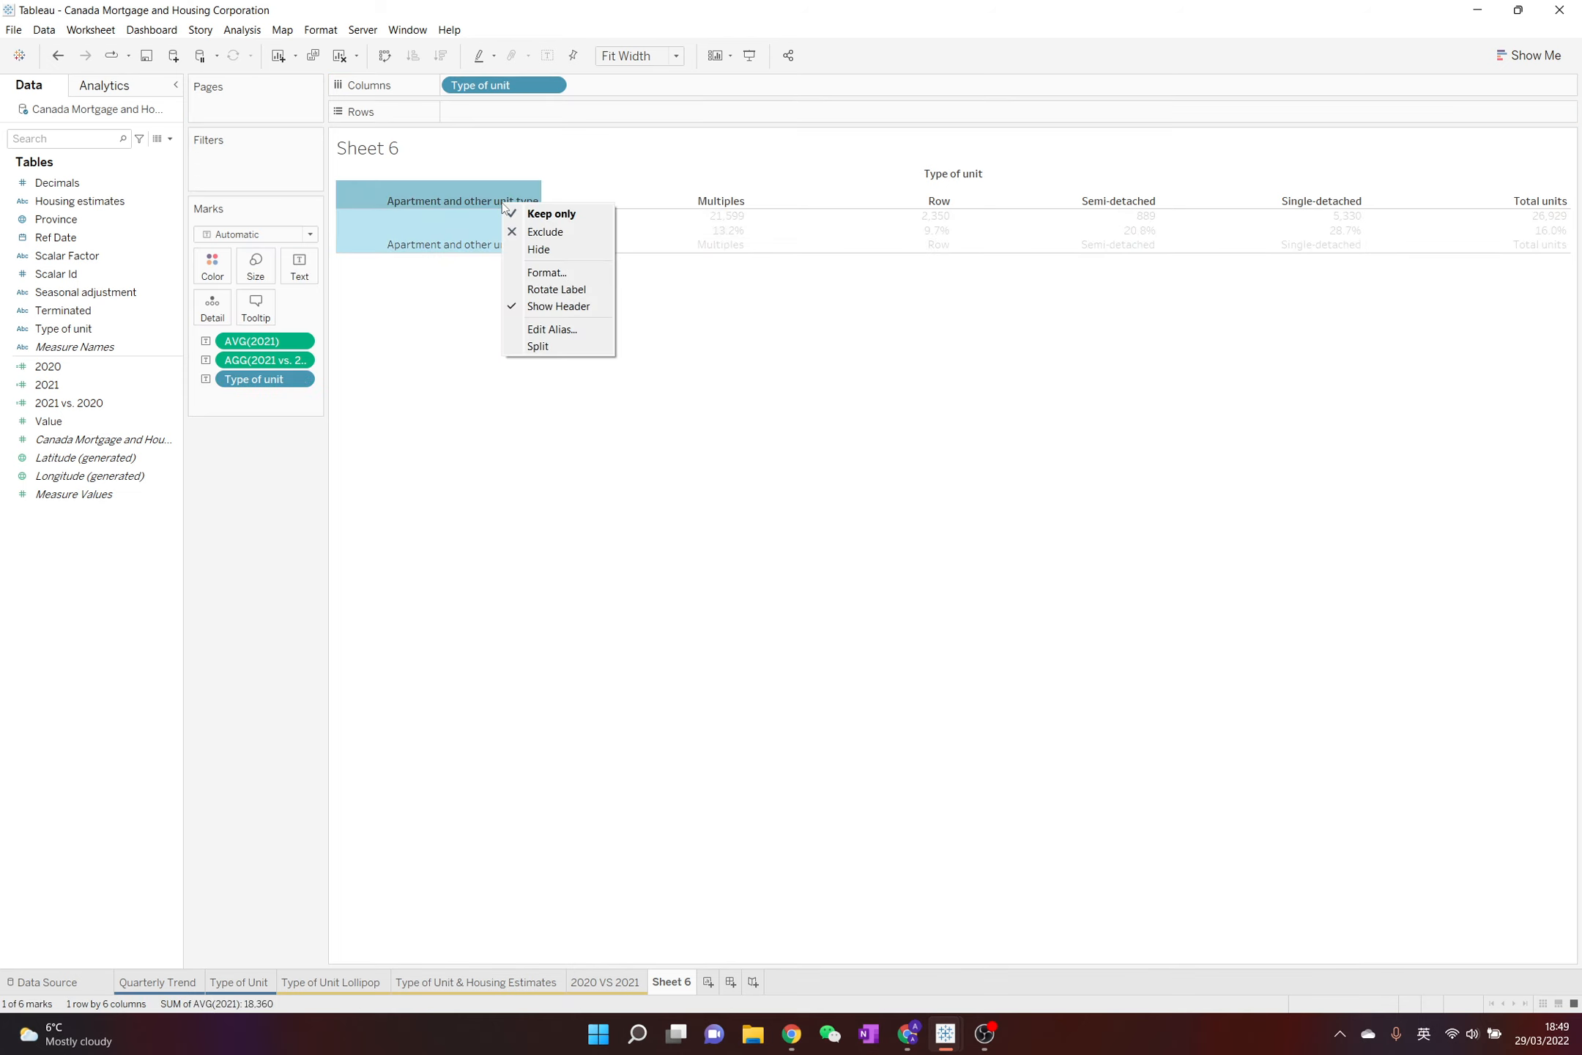
click(554, 306)
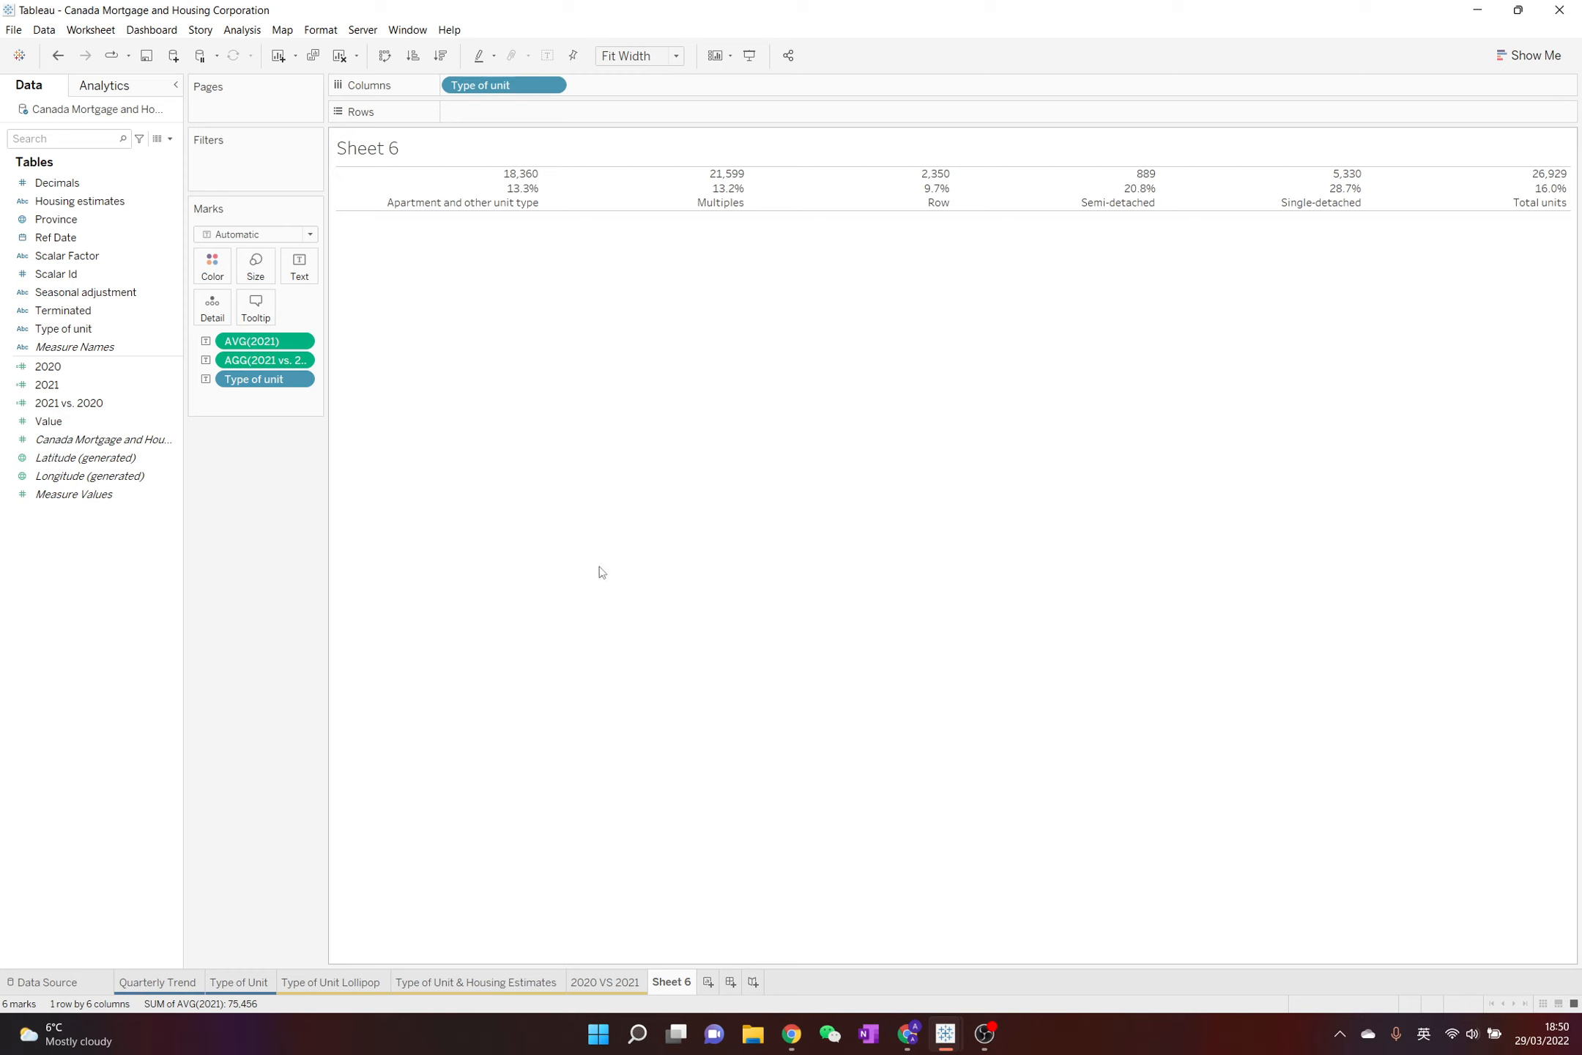
Turn off tooltips for the marks in the worksheet
mouse_move(473, 213)
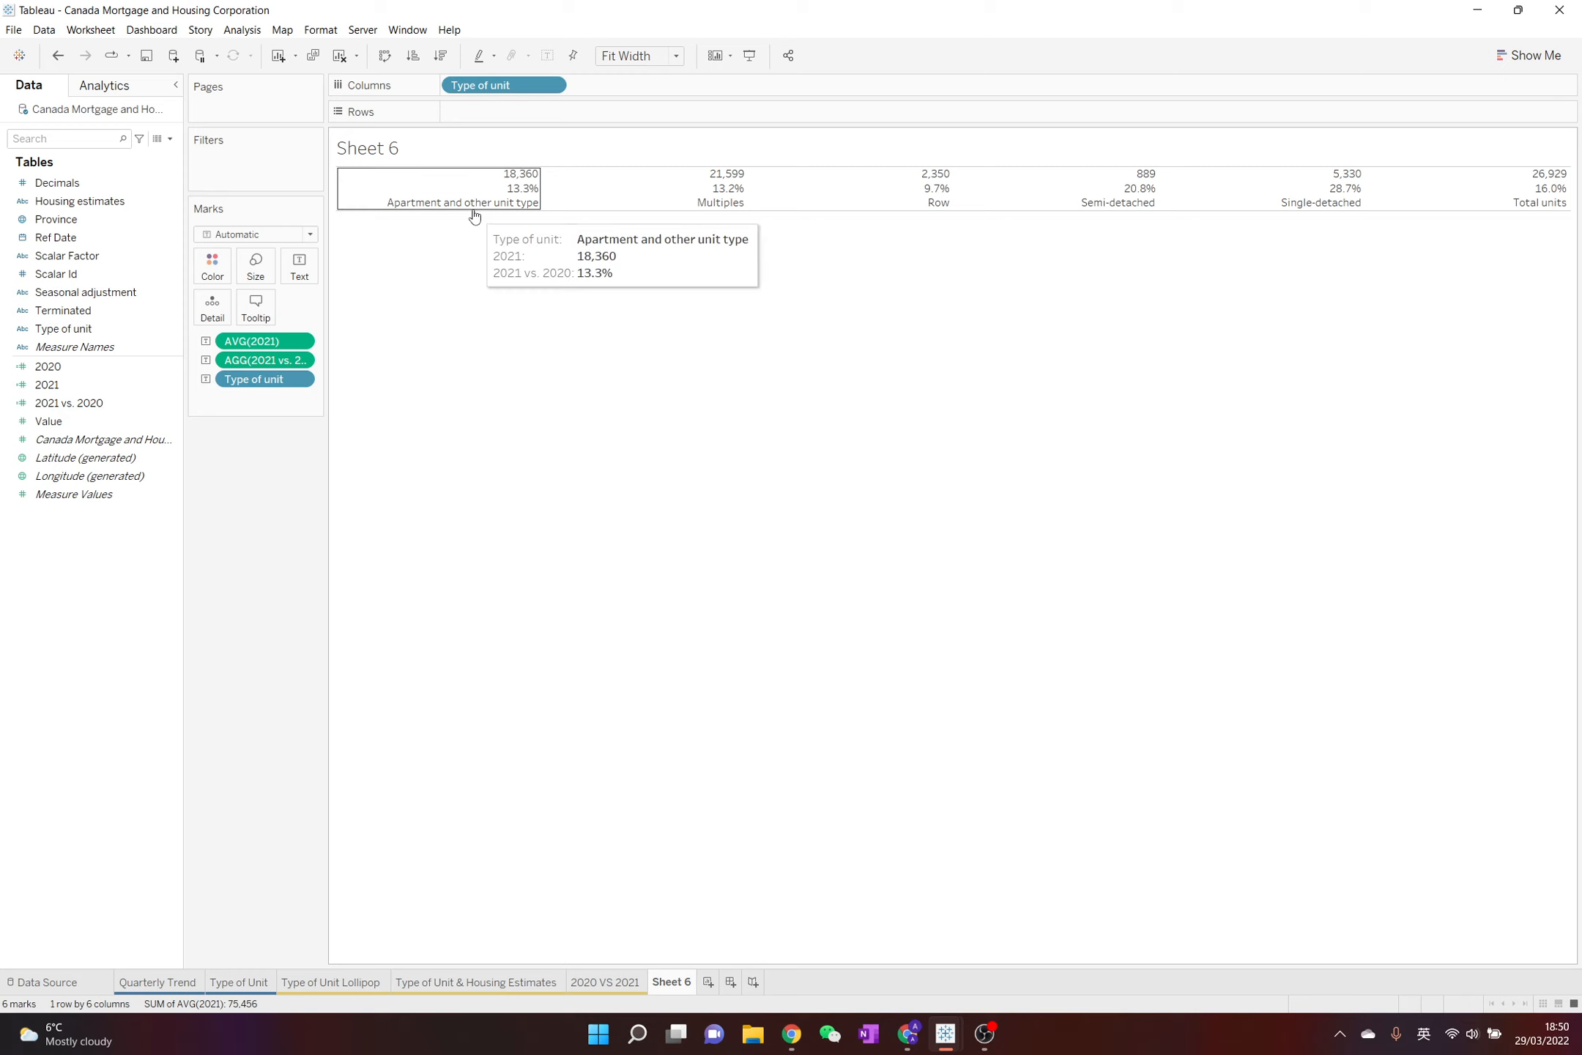
click(256, 306)
click(645, 572)
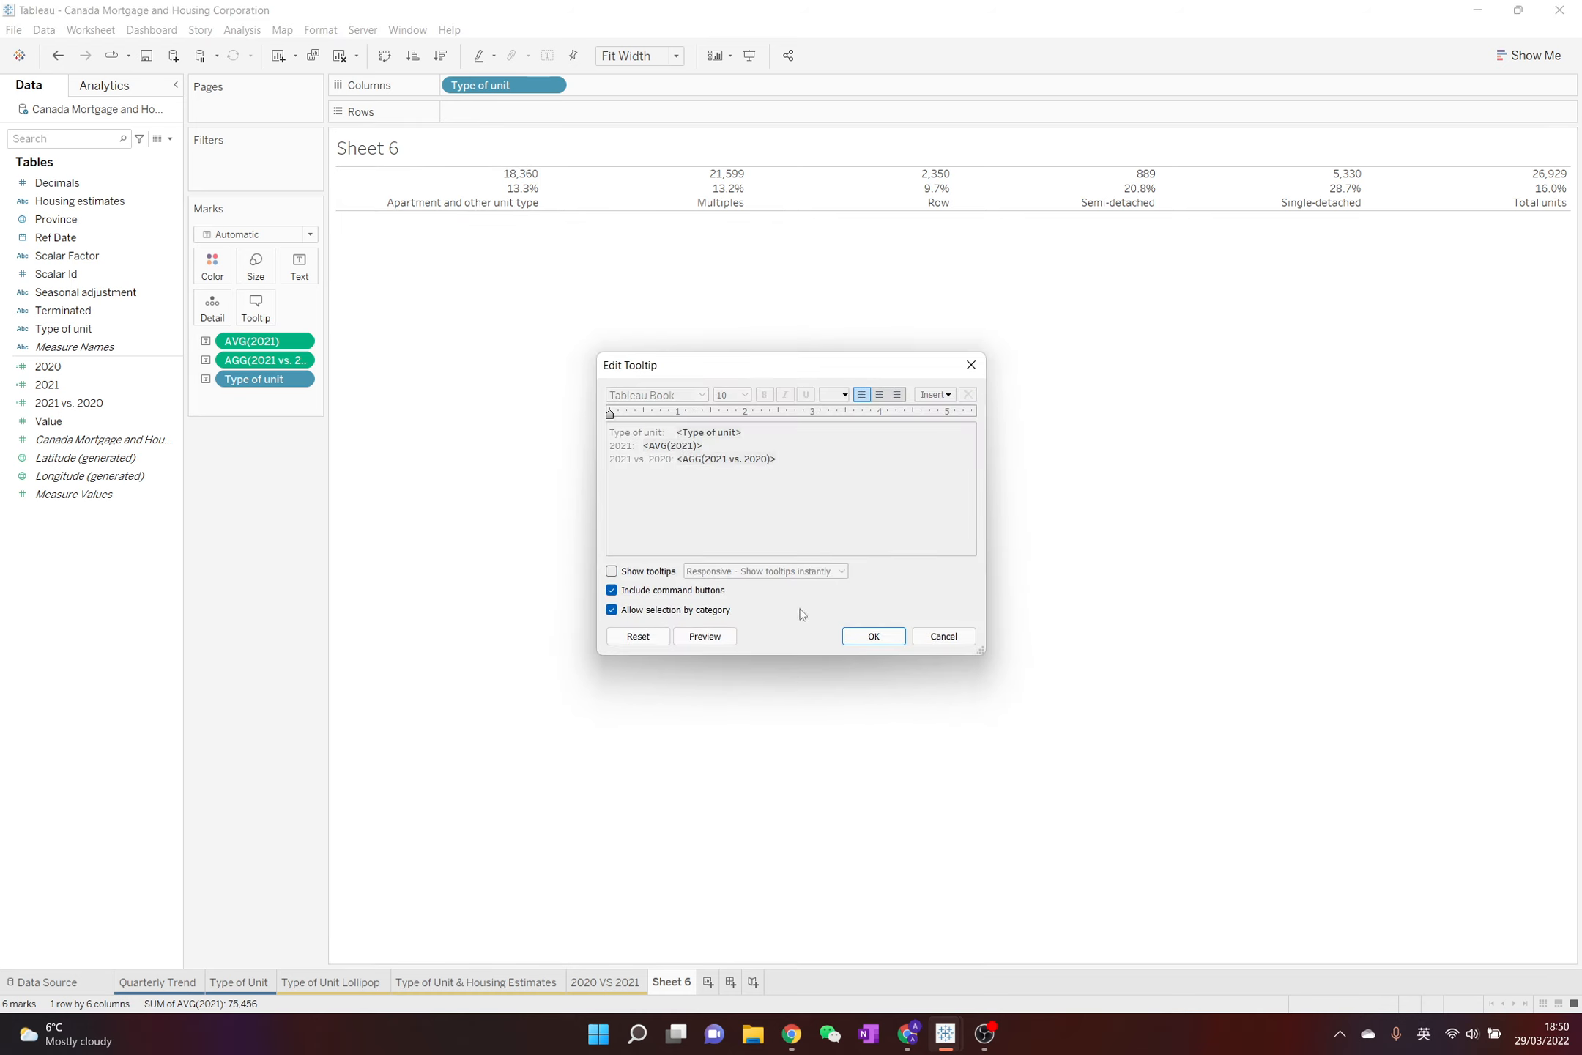
click(873, 637)
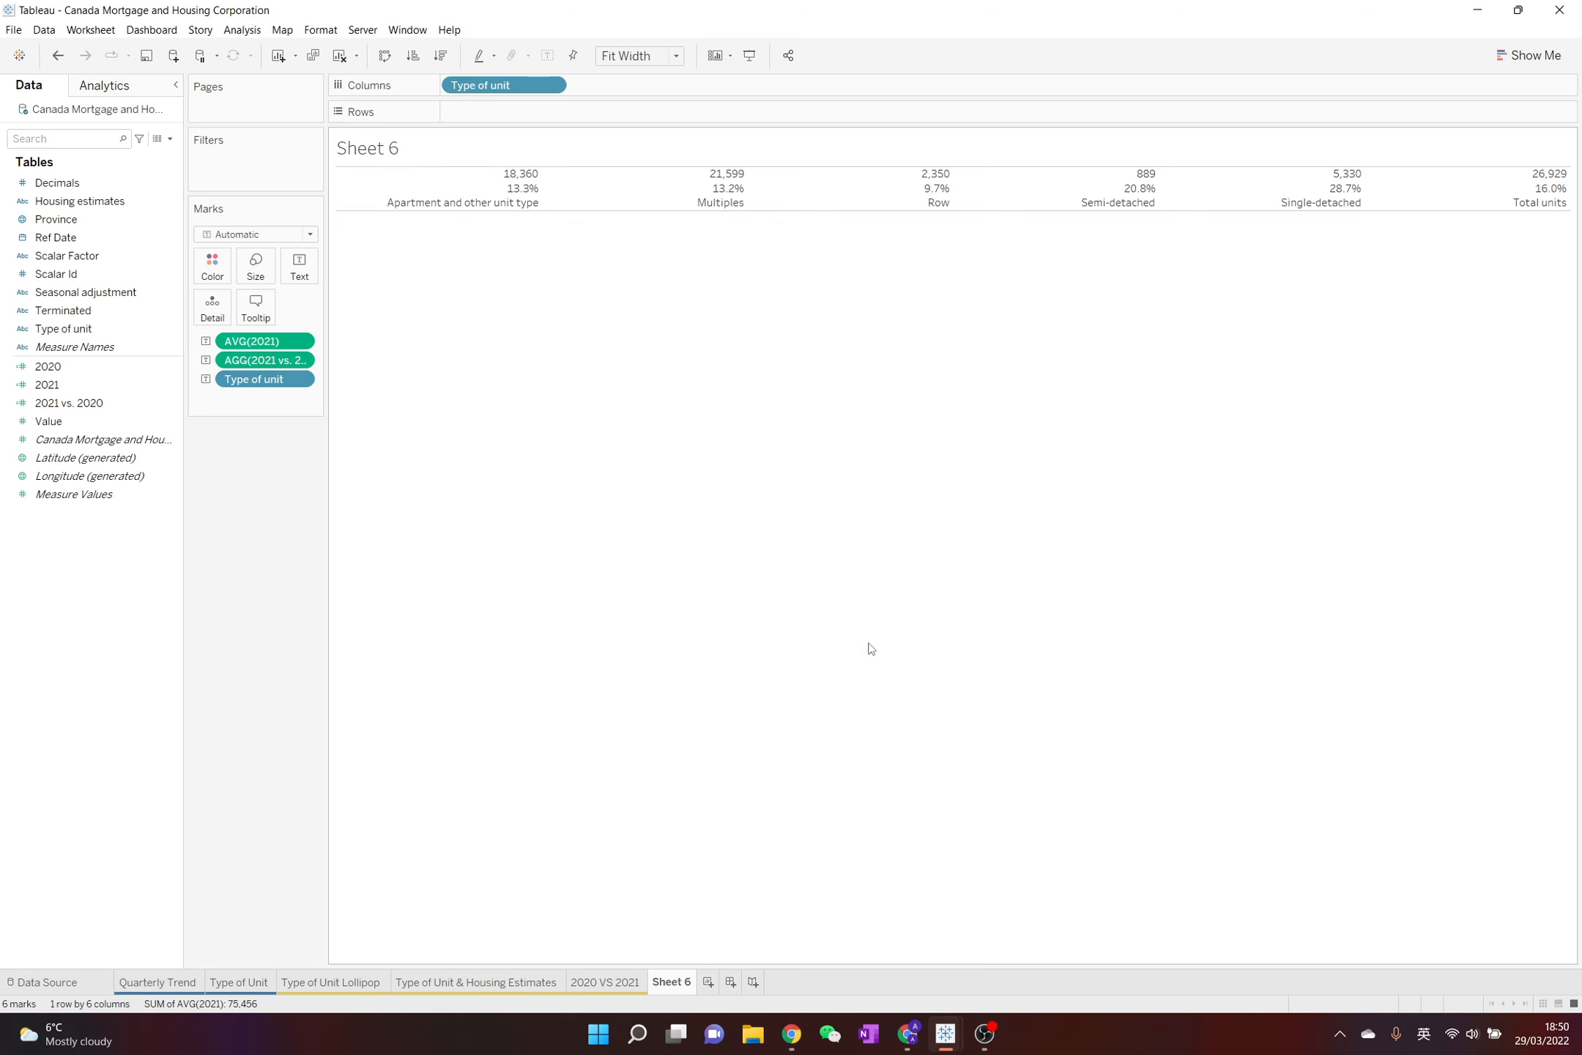
Set the font size of the AVG(2021) line in the text label to 20
click(309, 277)
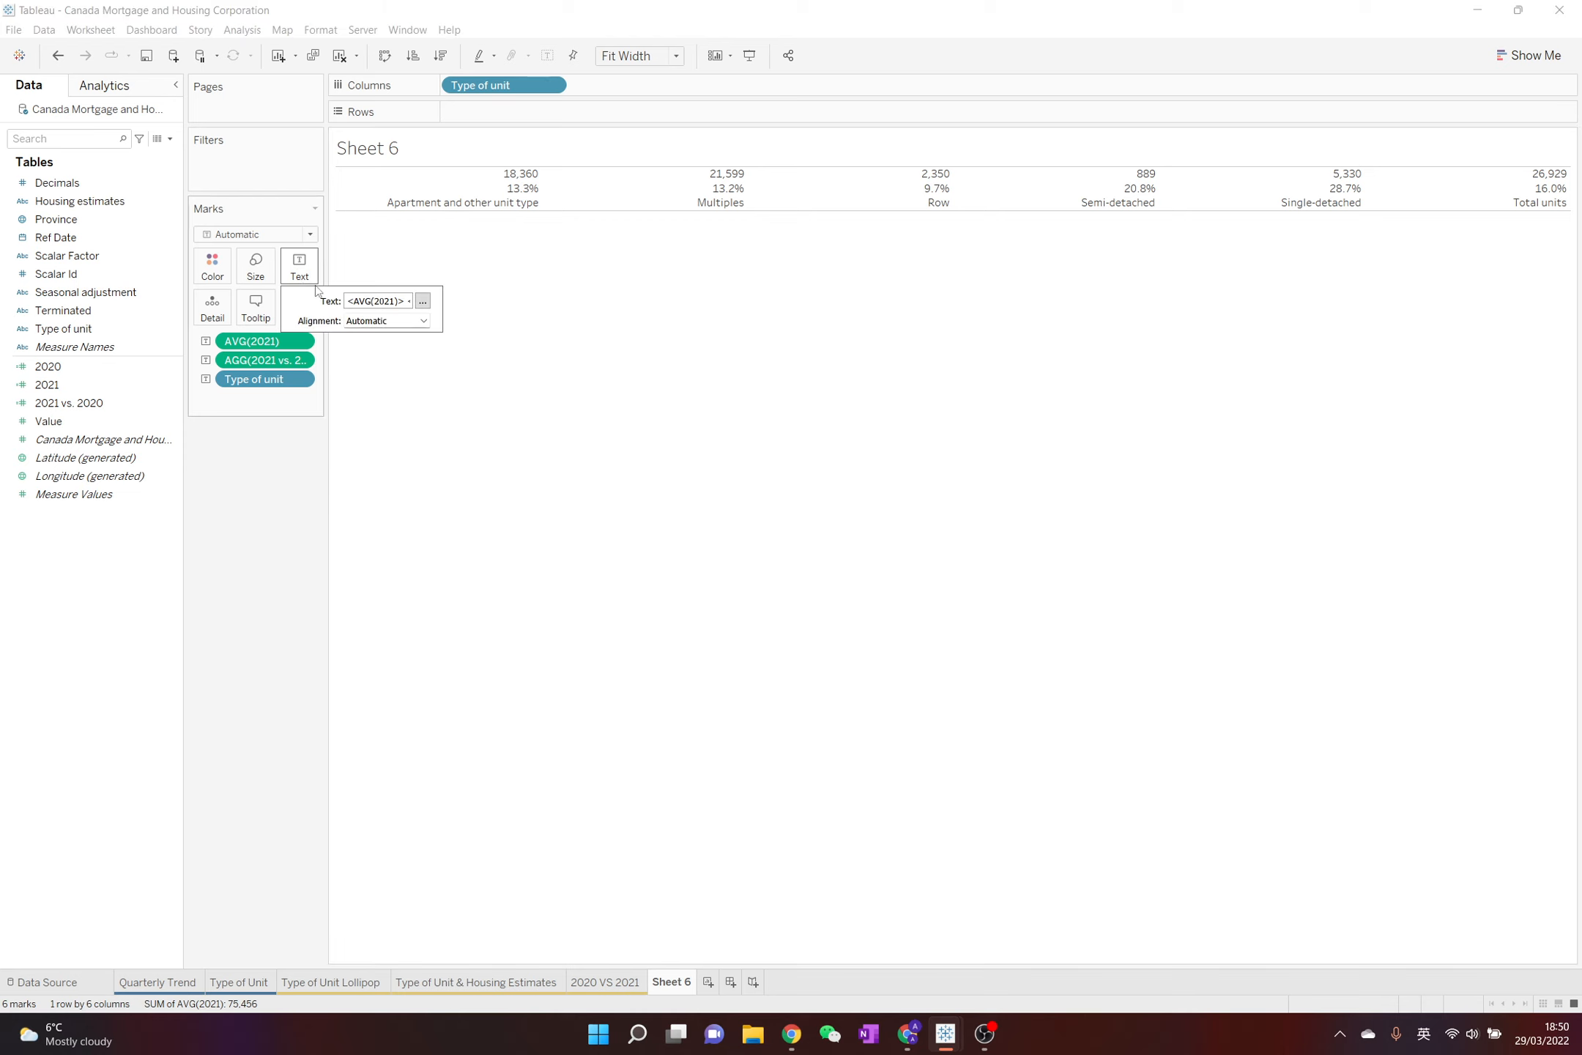
click(423, 301)
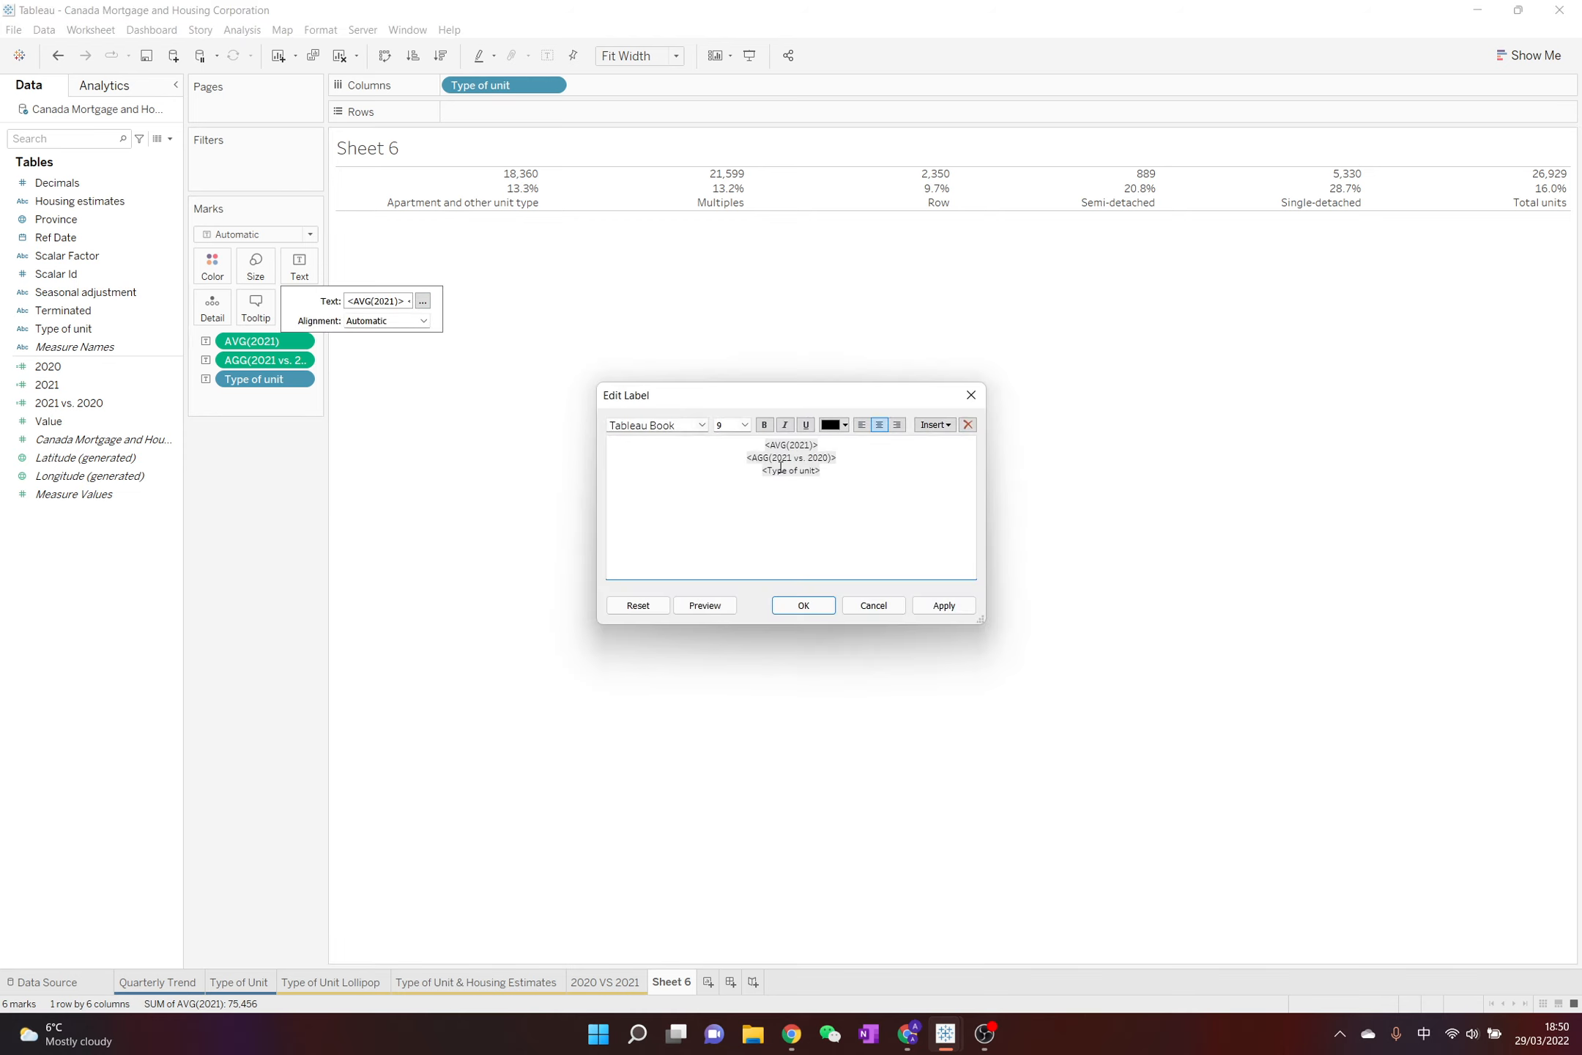
double_click(777, 443)
double_click(783, 444)
click(745, 425)
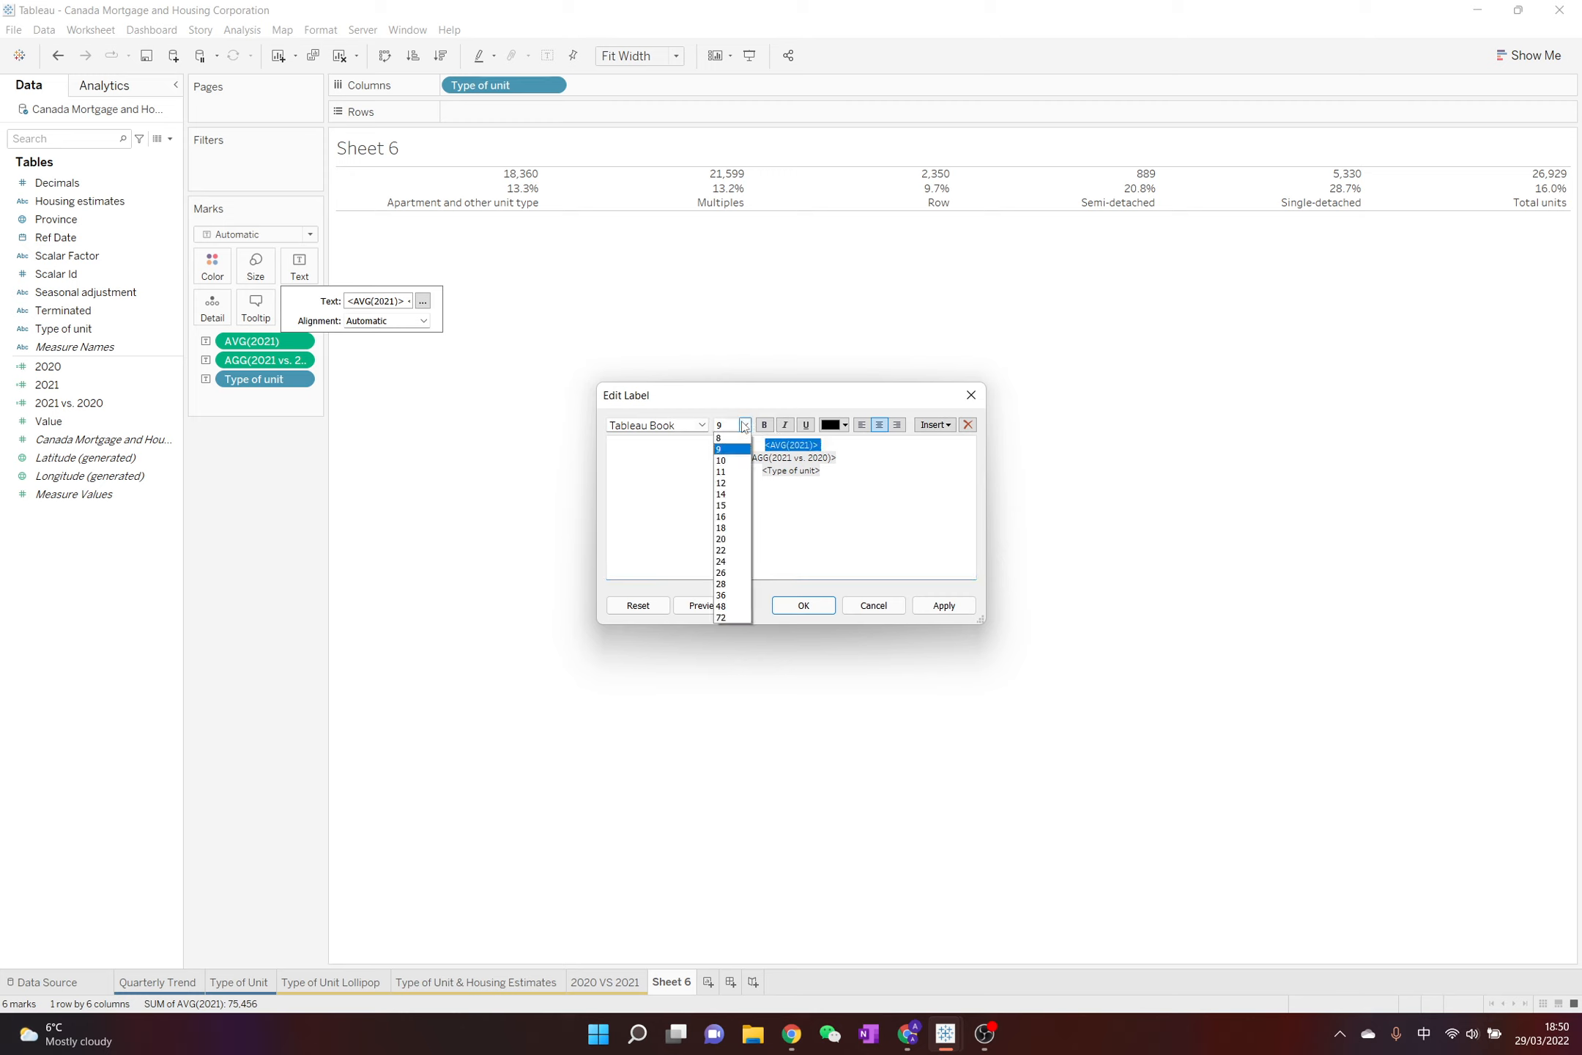
click(748, 550)
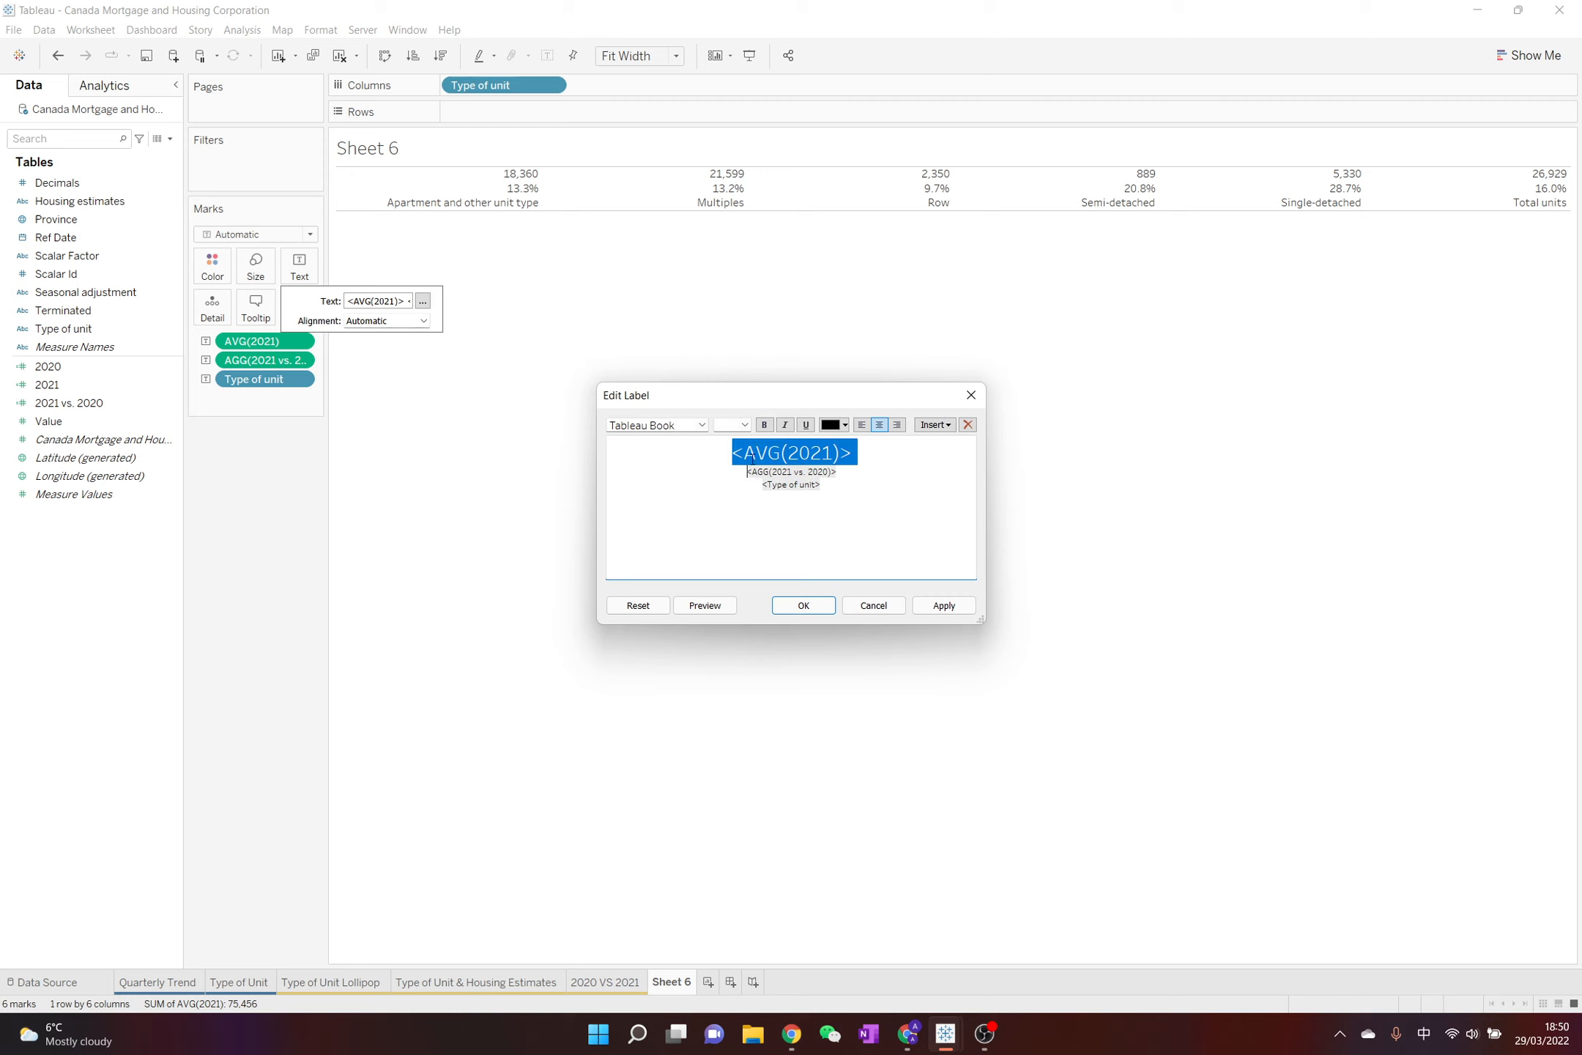
click(825, 612)
click(796, 647)
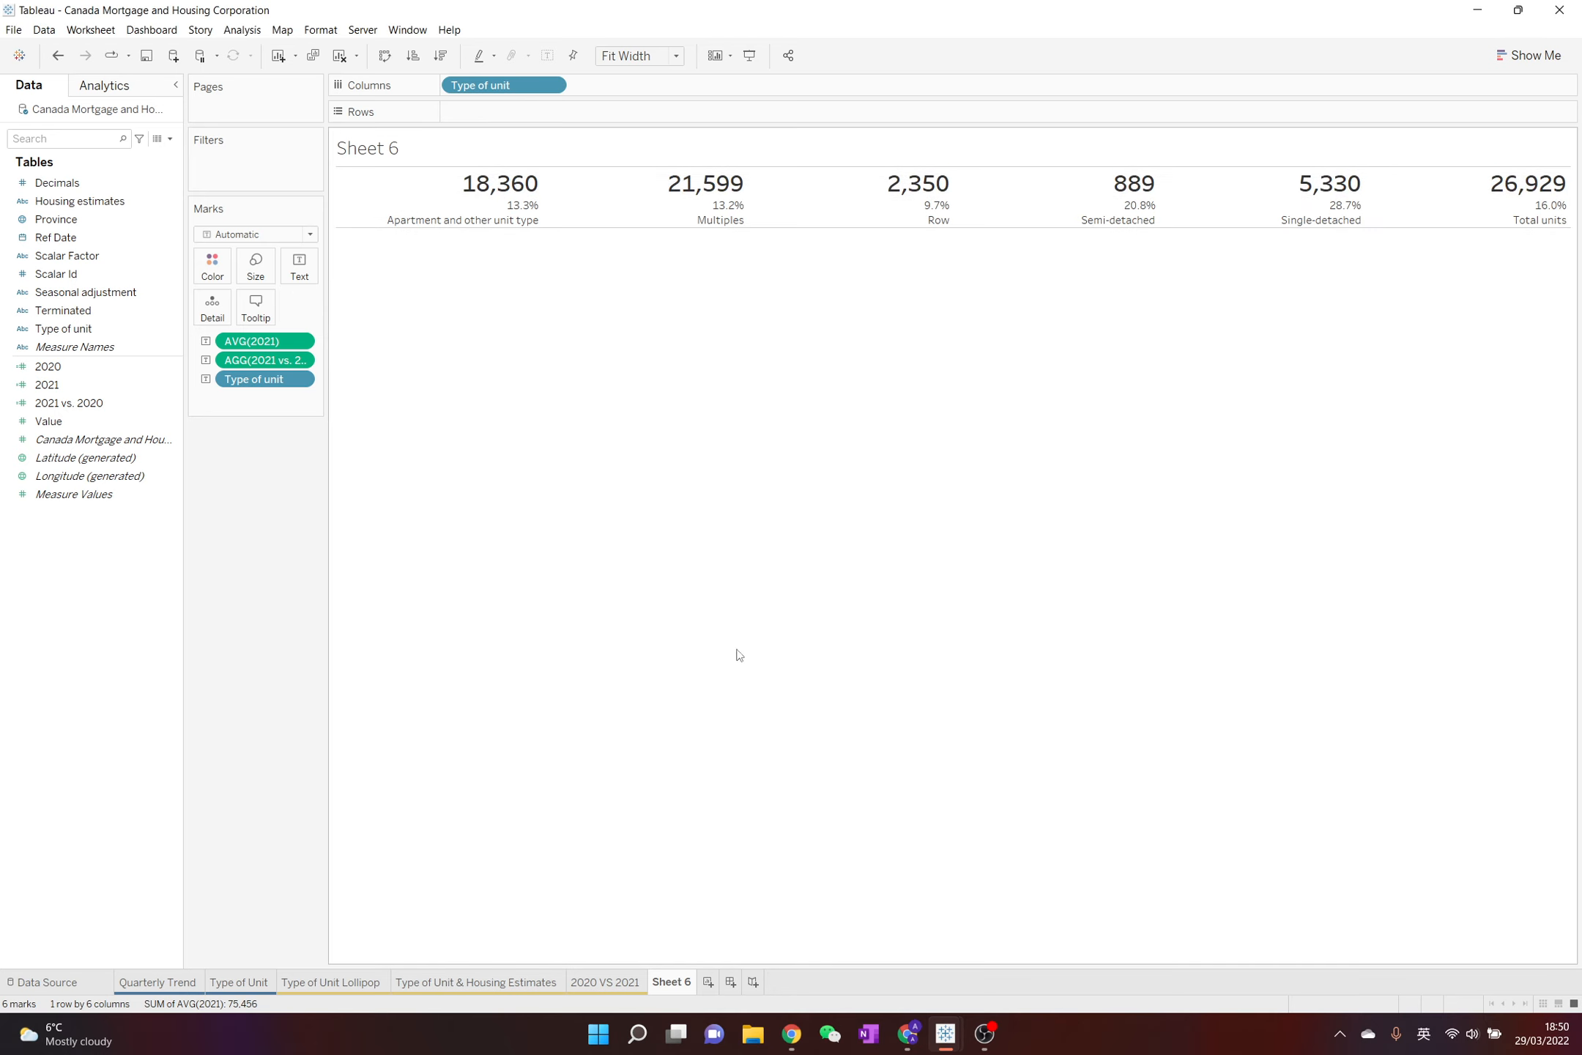
Insert the text "vs. 2020" in front of the AGG(2021 vs. 2020) field in the text label
click(311, 271)
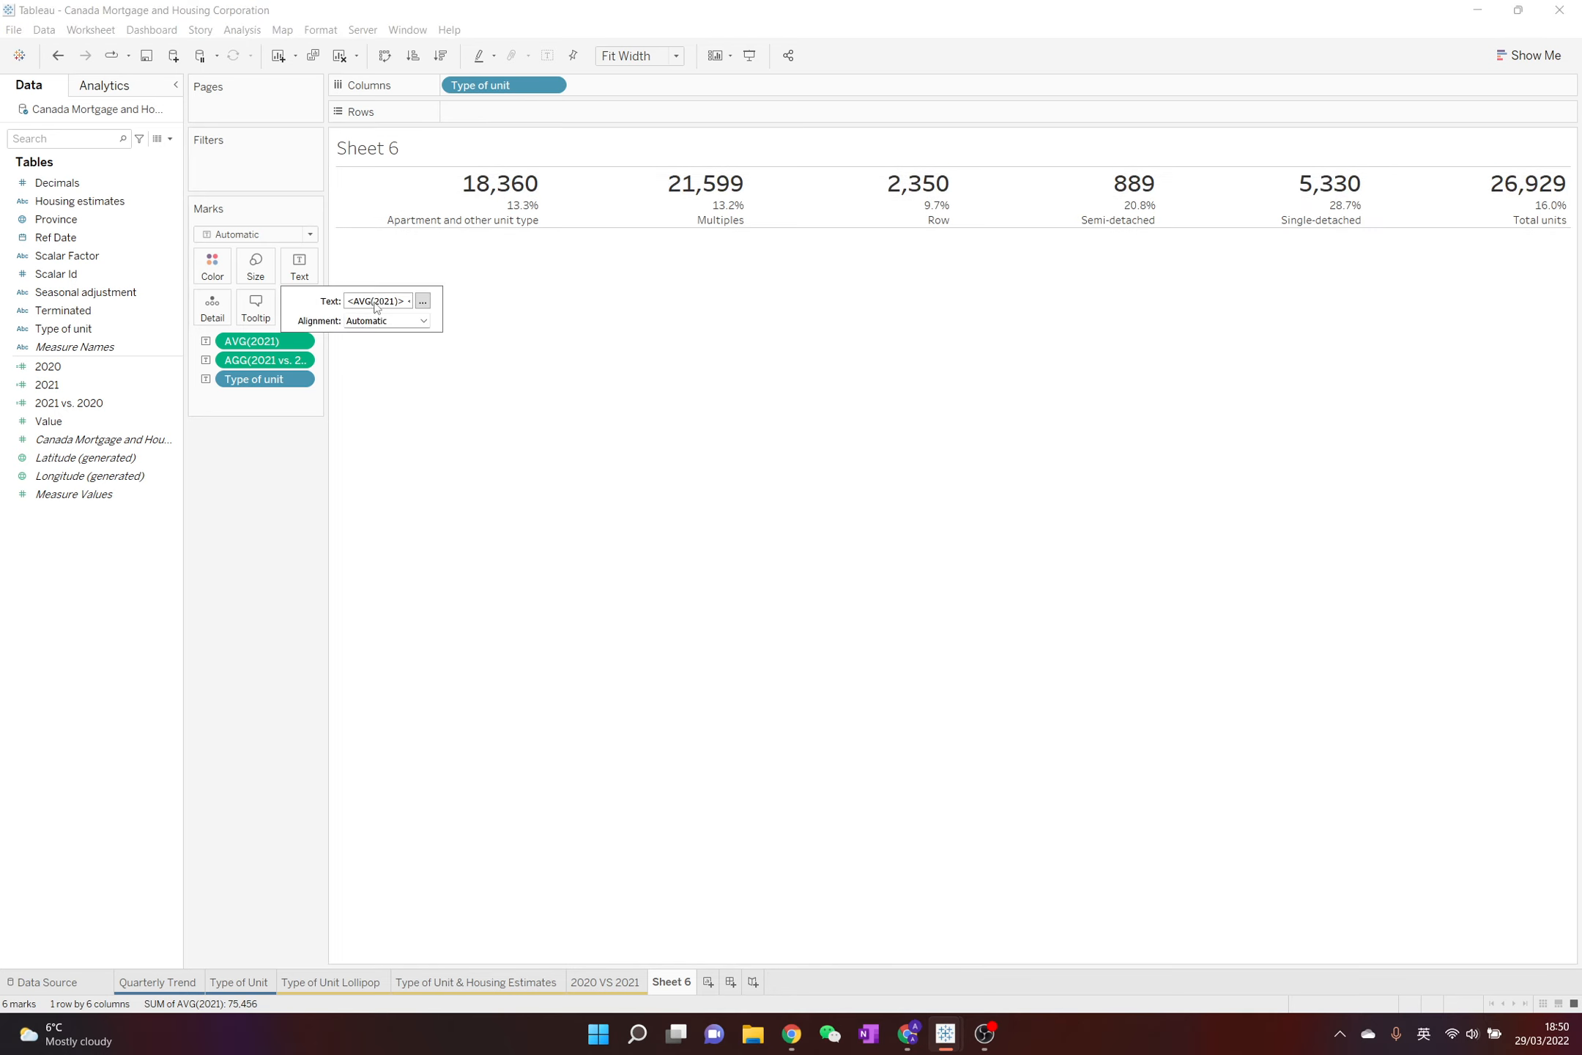
click(423, 301)
click(744, 470)
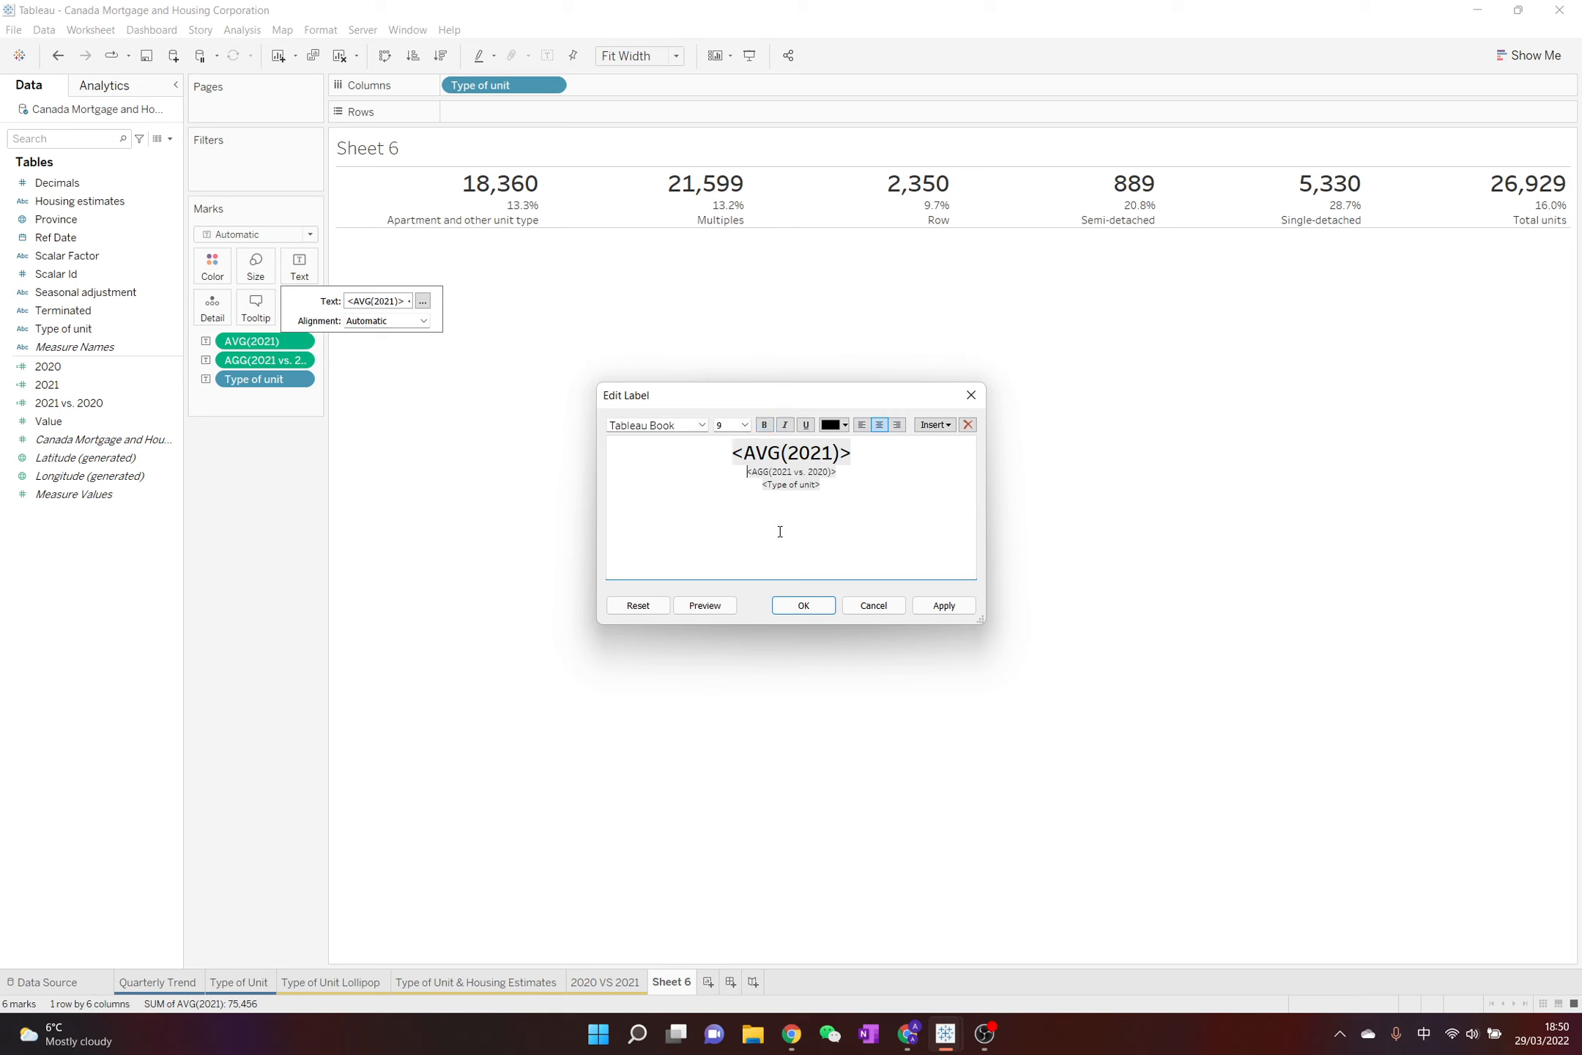
text(vs)
key(shift)
text(. 2020)
click(804, 605)
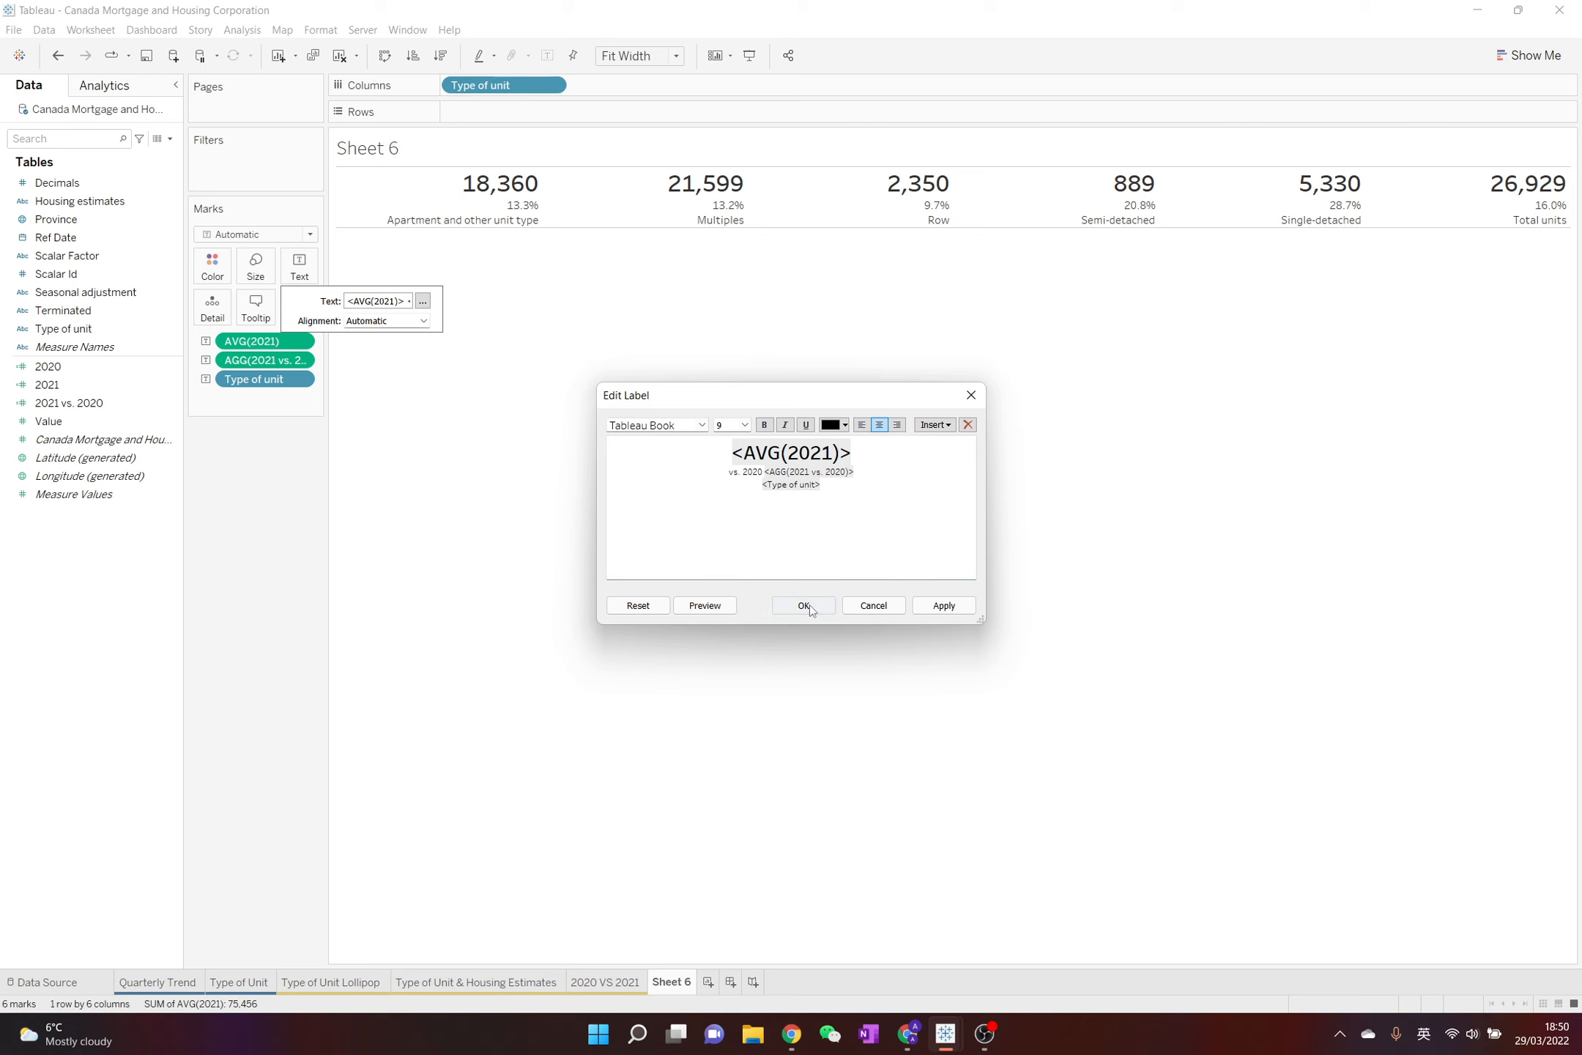
Center the worksheet's default pane alignment horizontally and close the formatting options
right_click(520, 219)
click(692, 332)
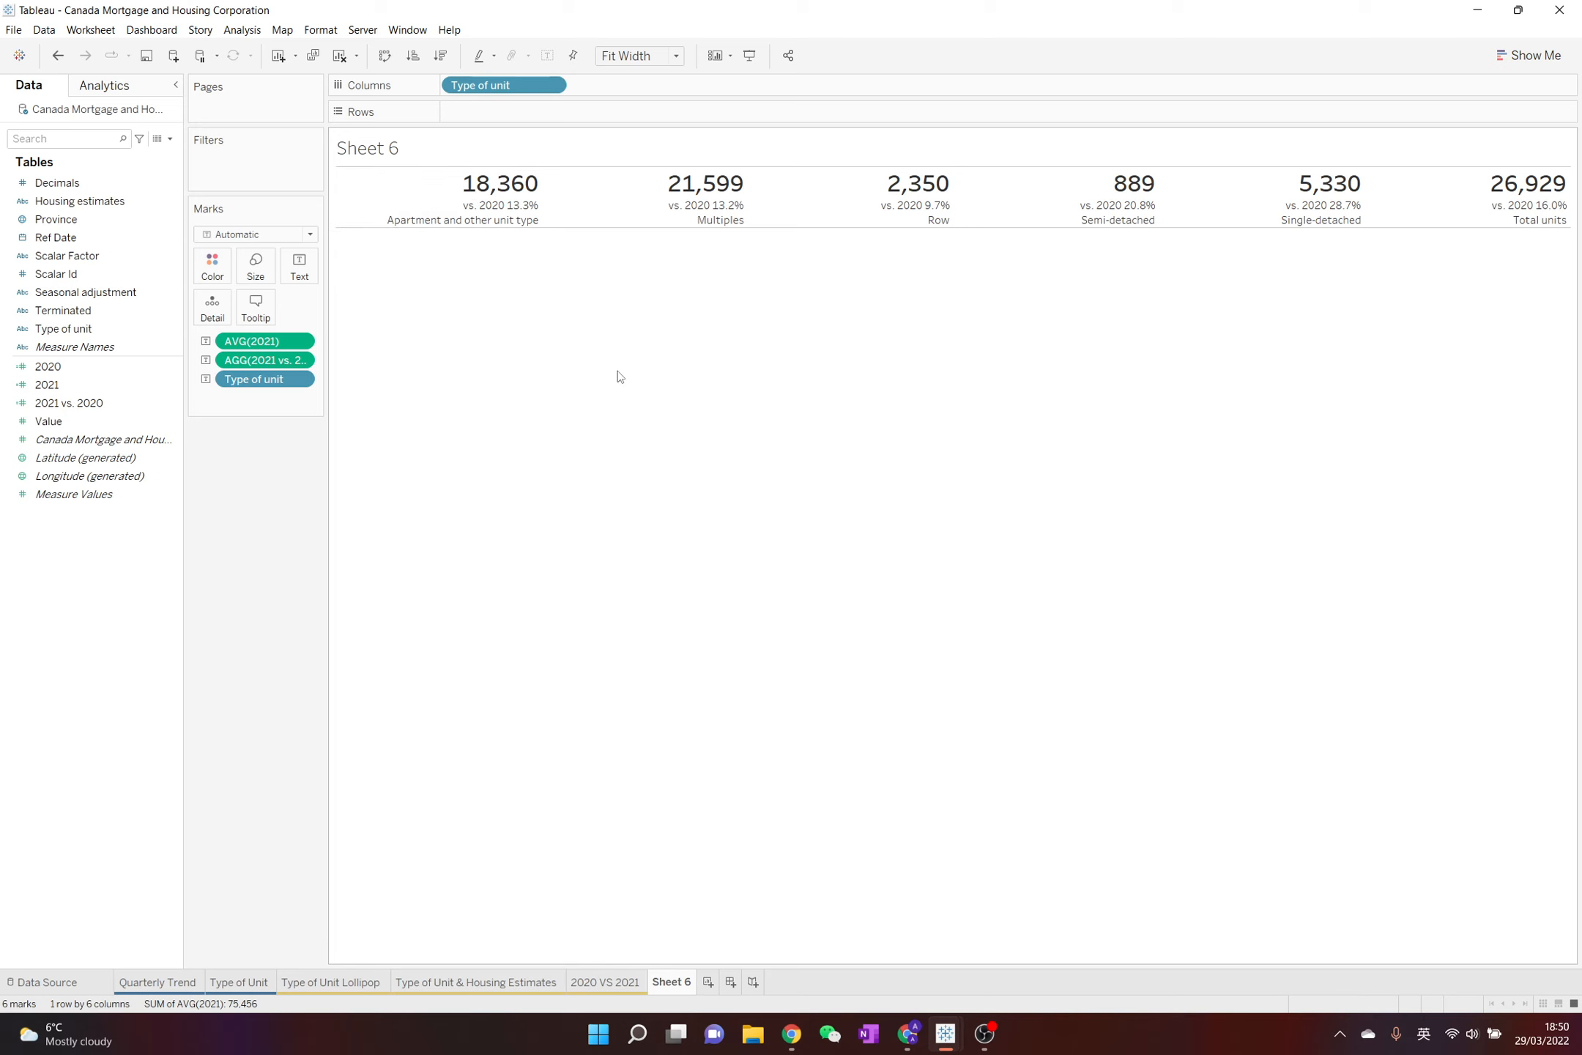
right_click(444, 220)
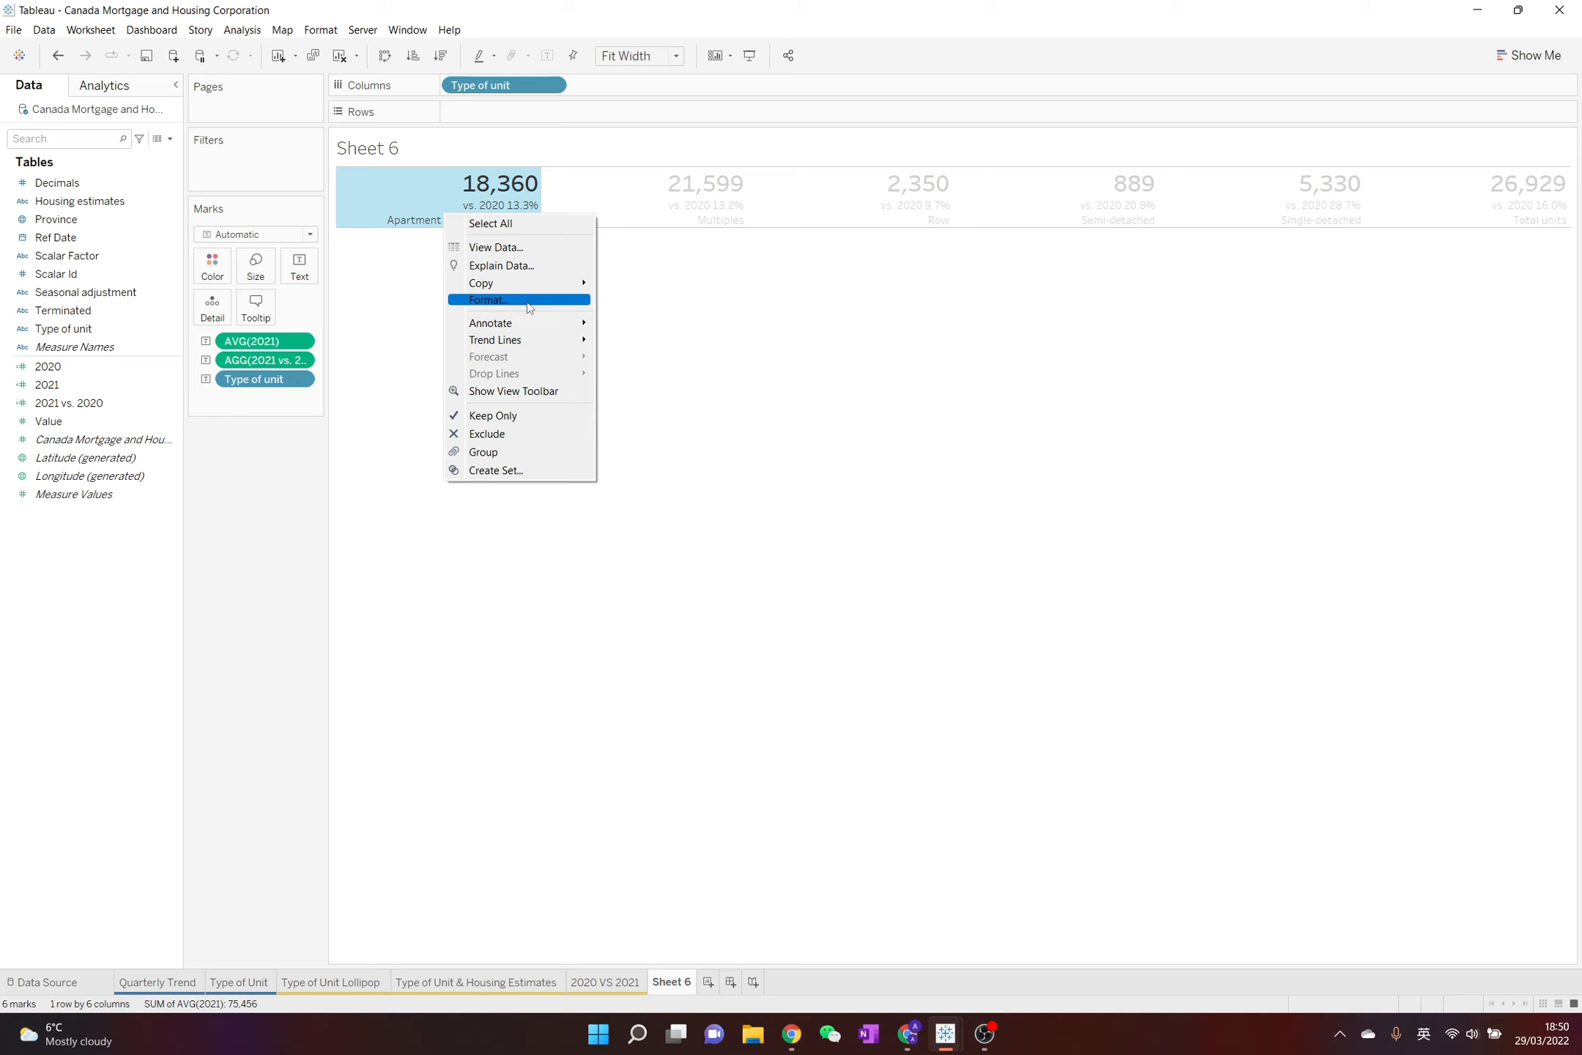
click(389, 291)
right_click(419, 205)
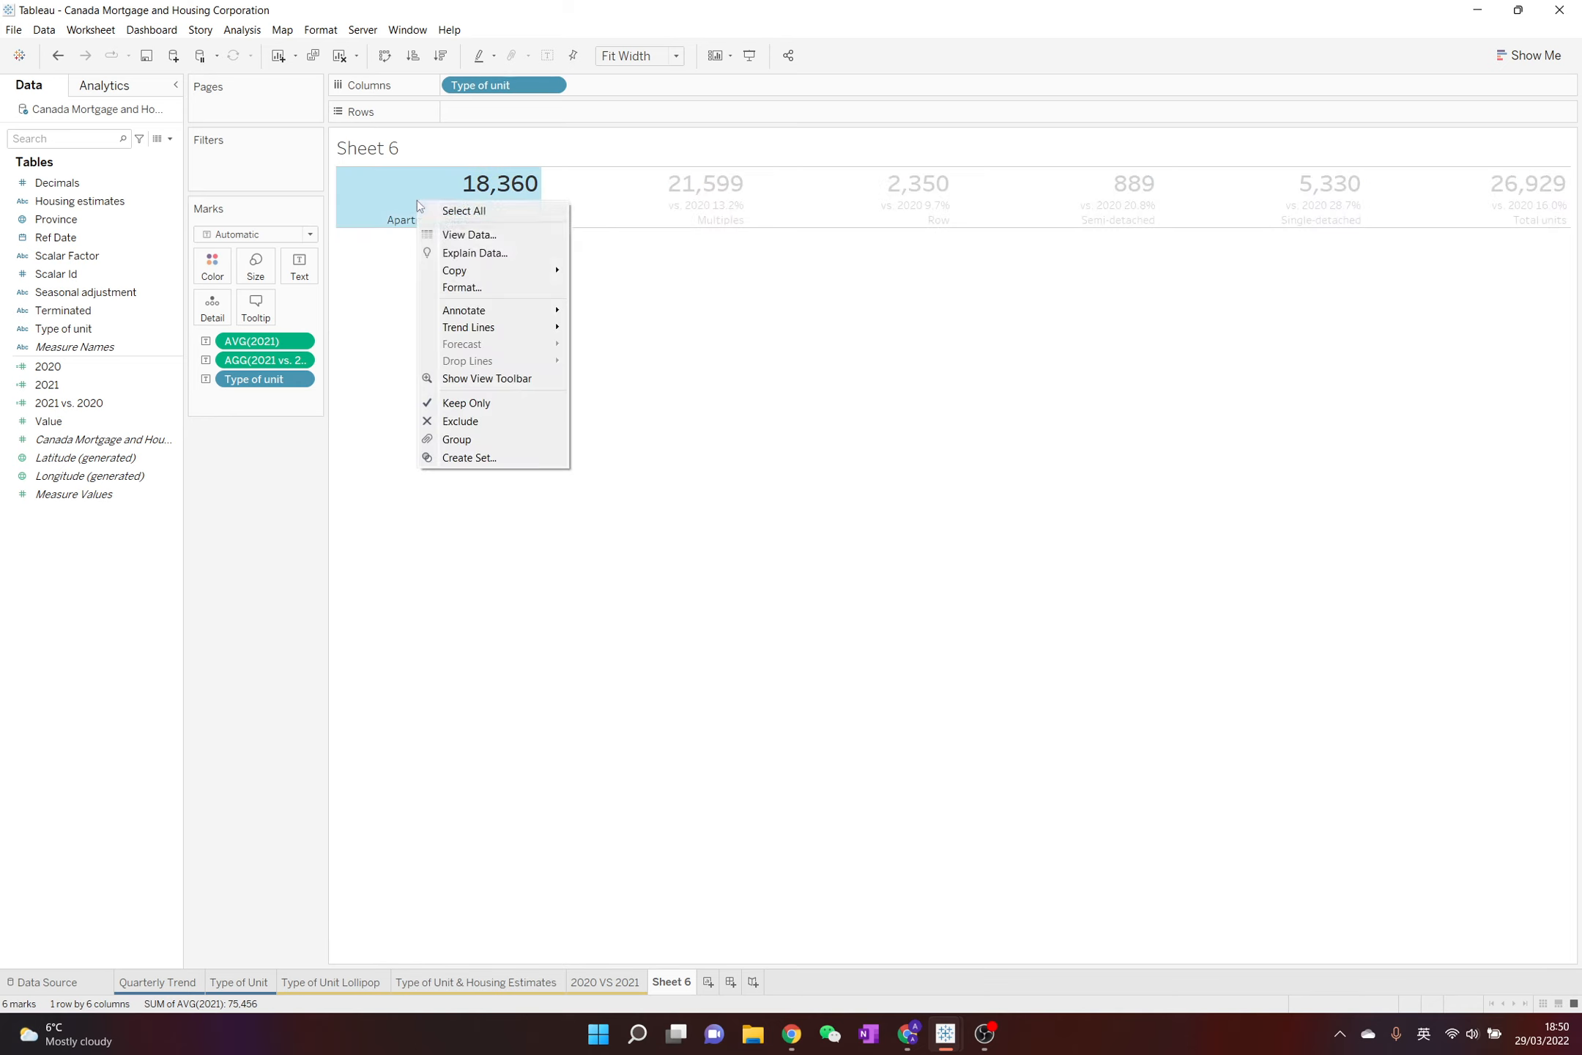
click(489, 287)
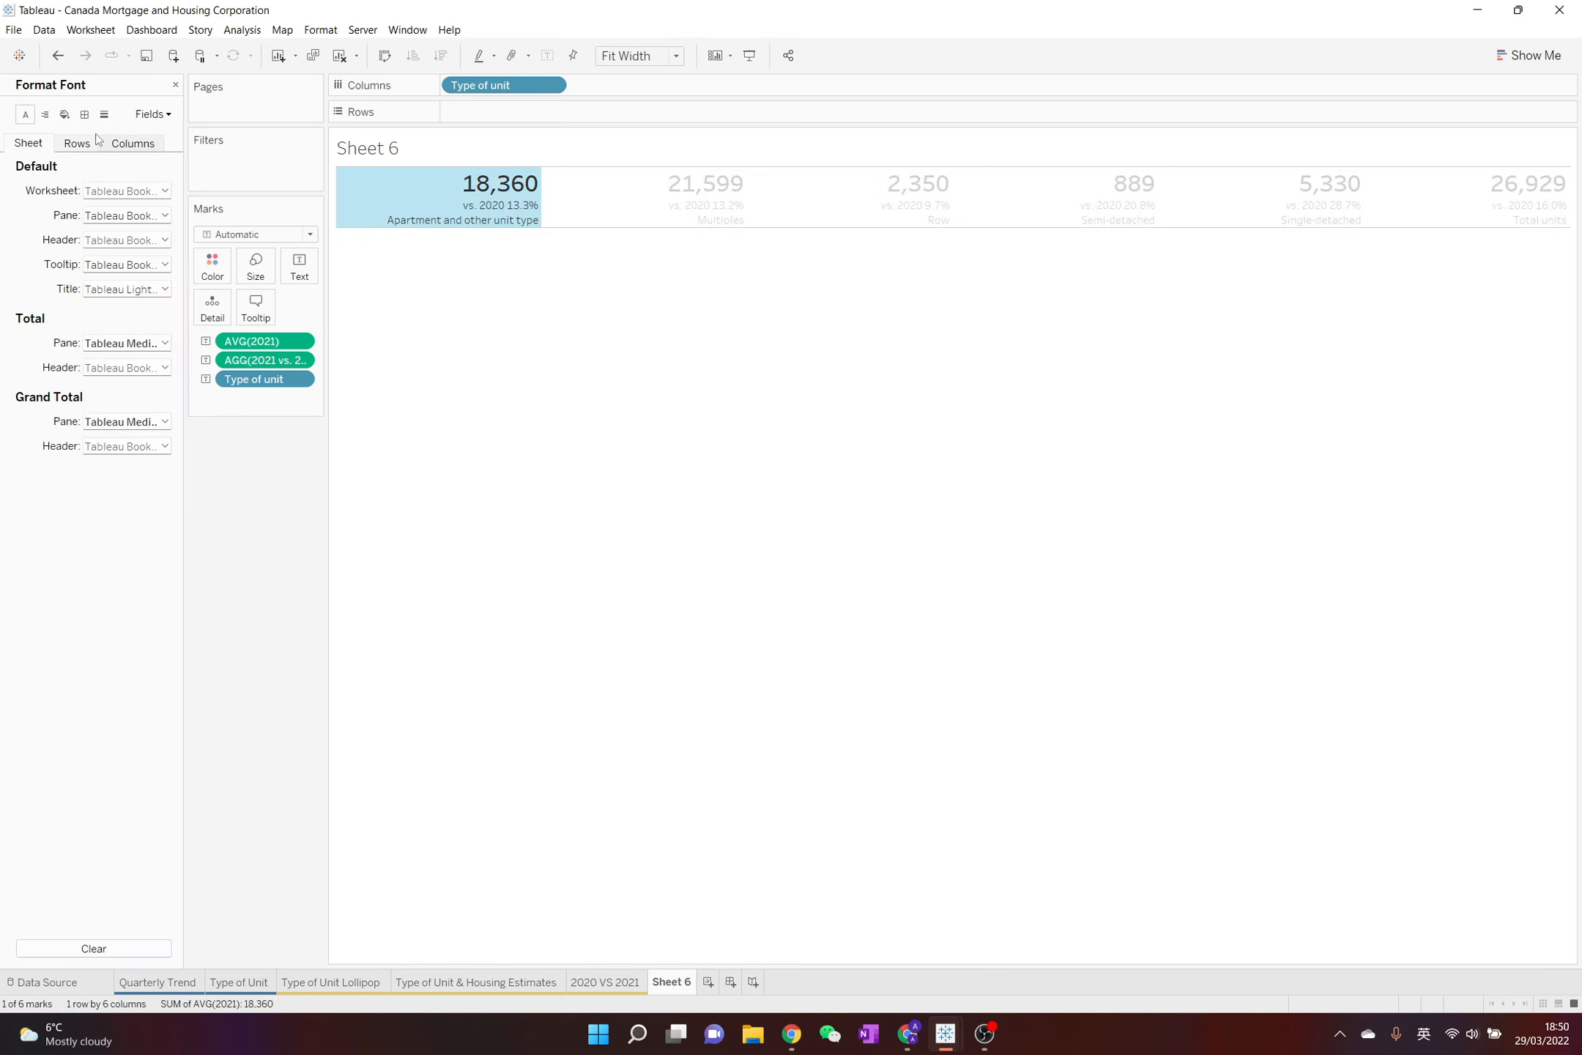
click(45, 115)
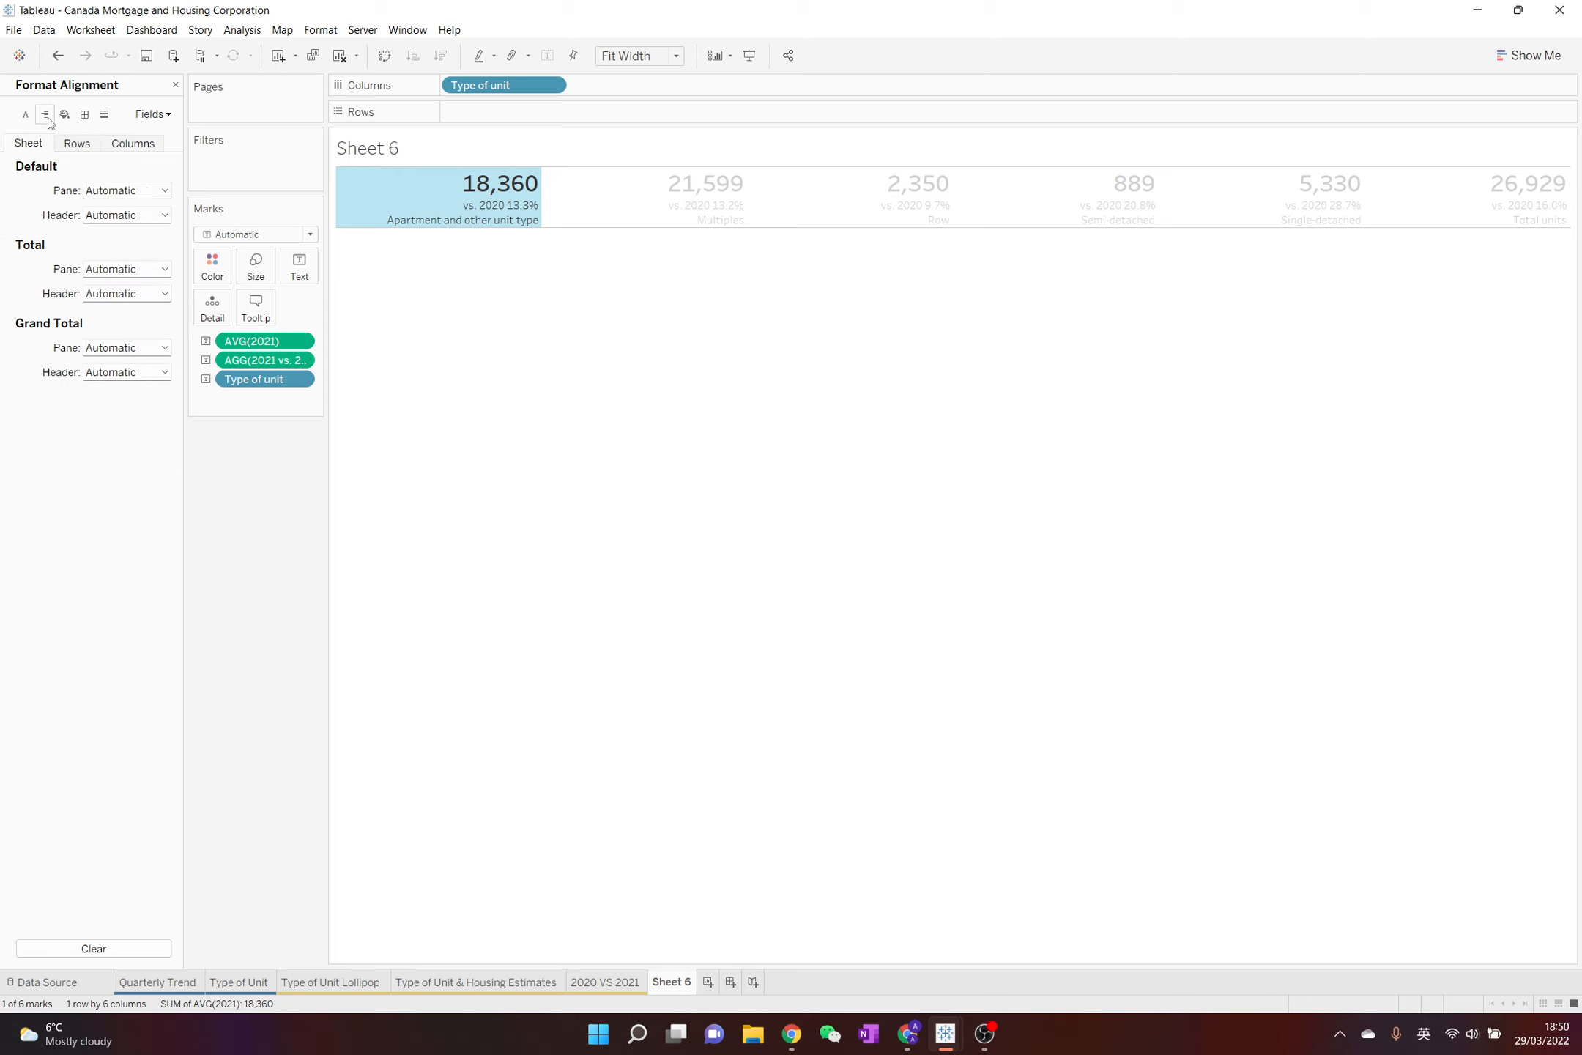
click(117, 194)
click(125, 252)
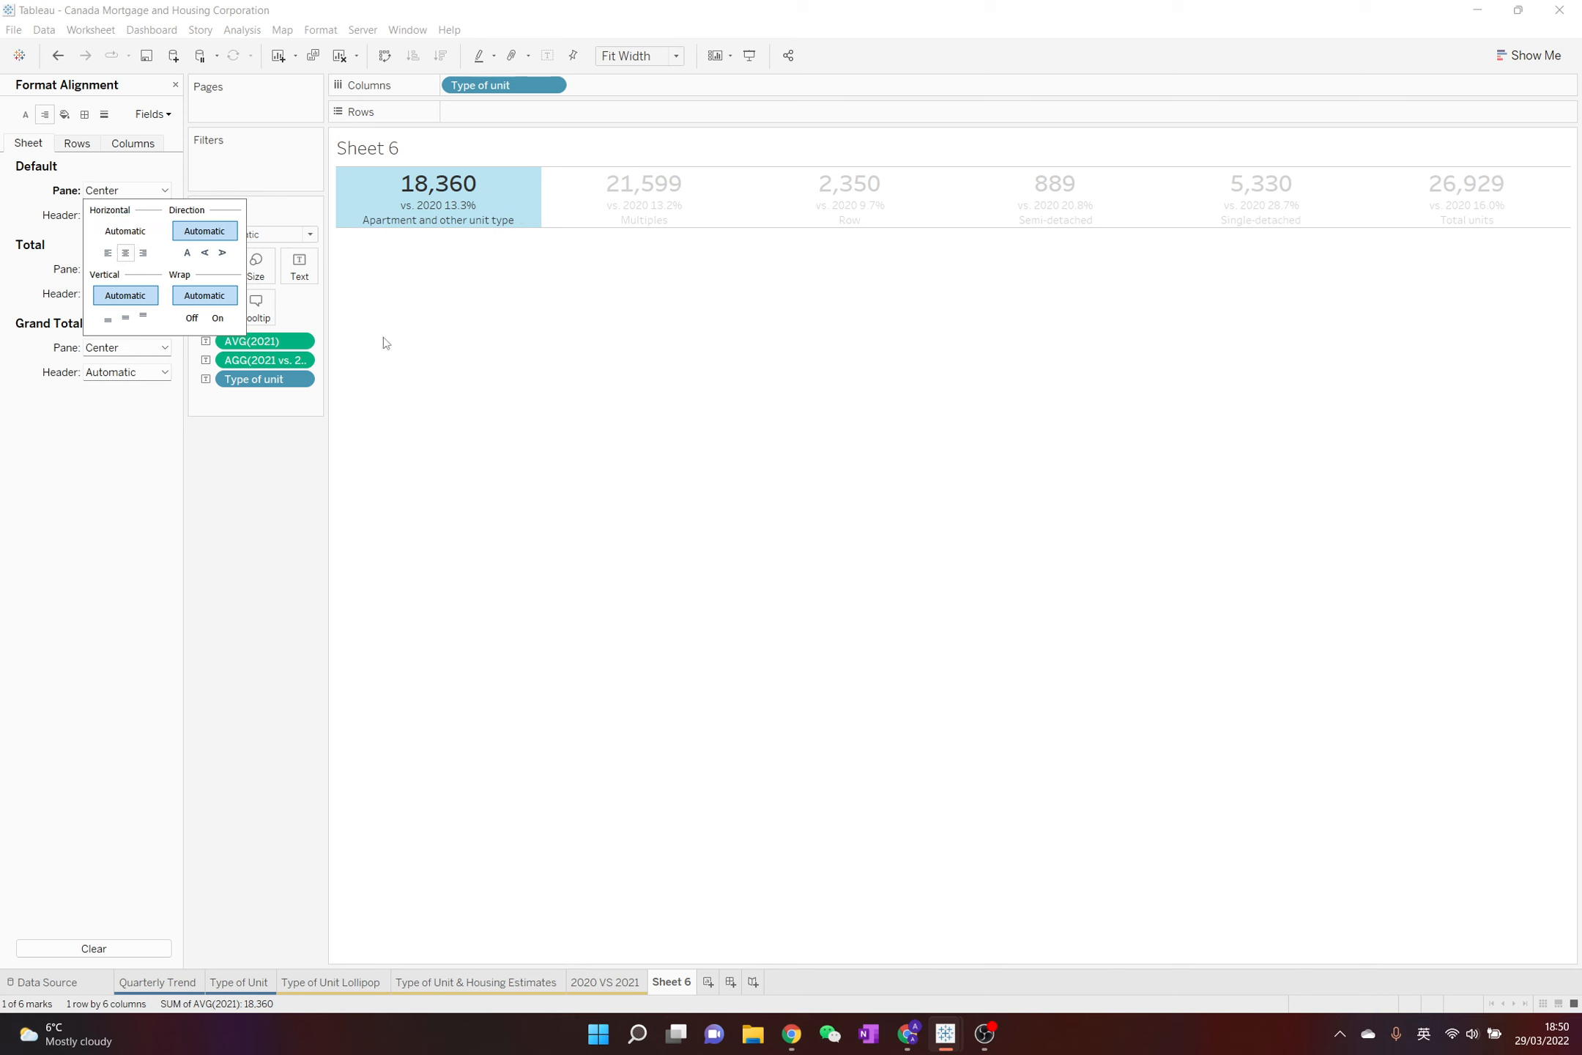
click(632, 385)
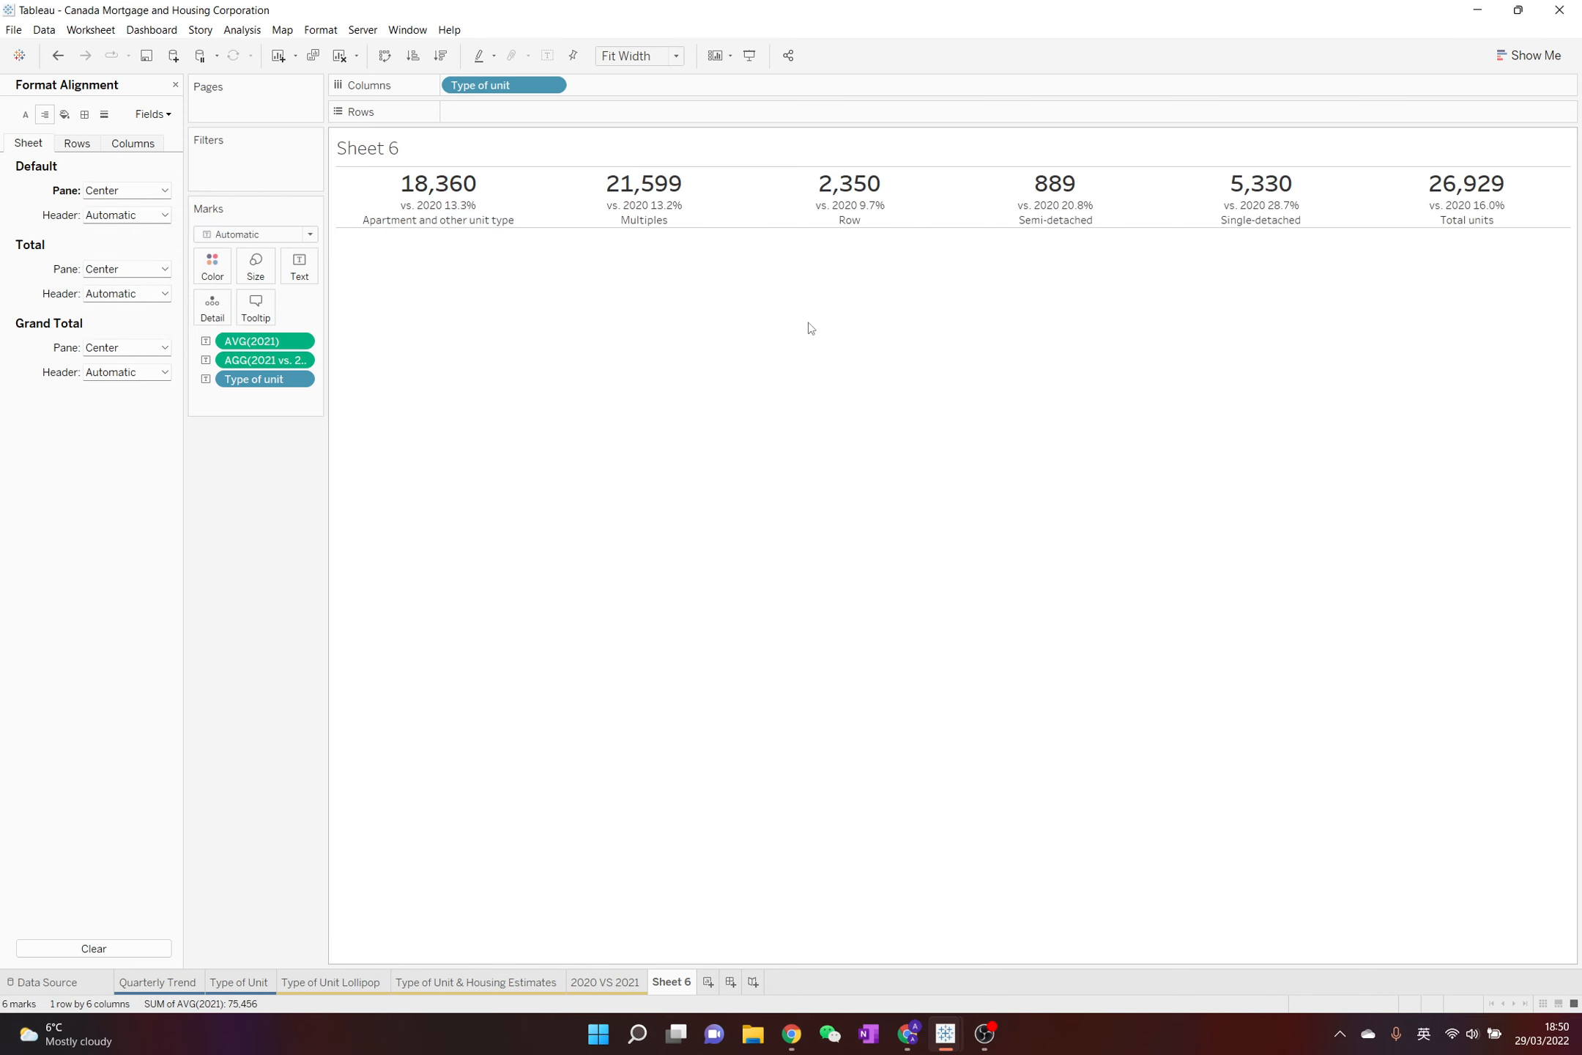
click(176, 85)
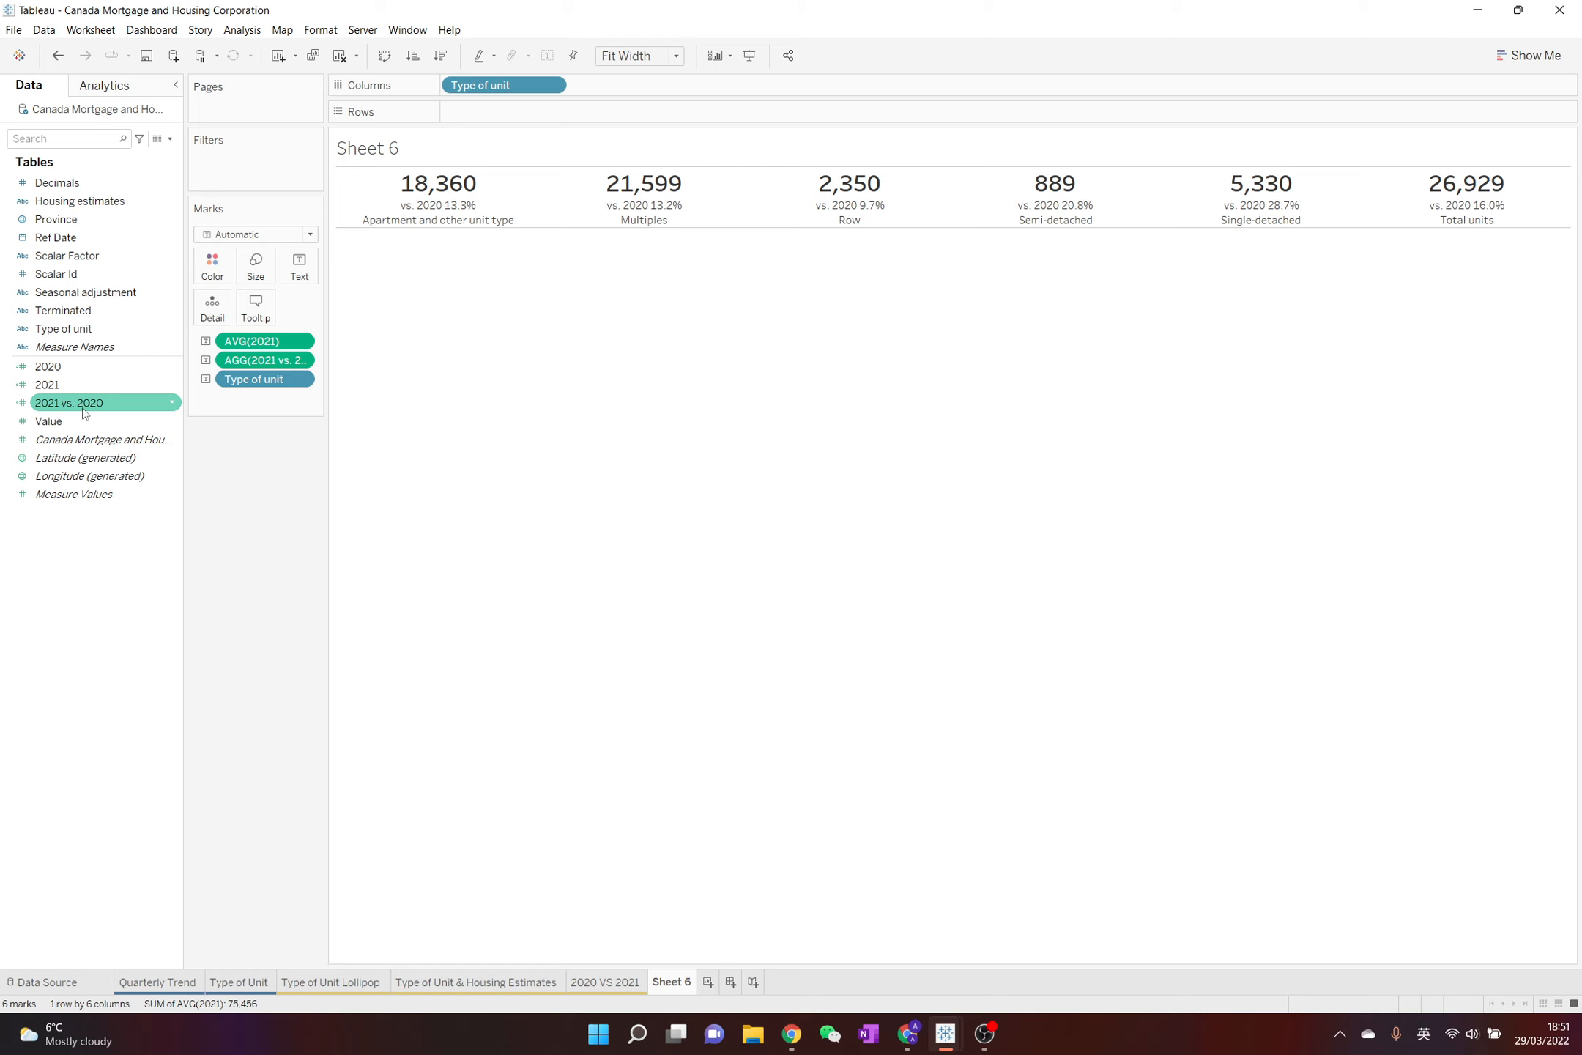
Color the text by 2021 vs. 2020 using the Red-Green-Gold Diverging palette with stepped color in 2 steps
mouse_move(84, 405)
mouse_down()
mouse_move(189, 267)
mouse_move(206, 269)
mouse_up()
click(205, 273)
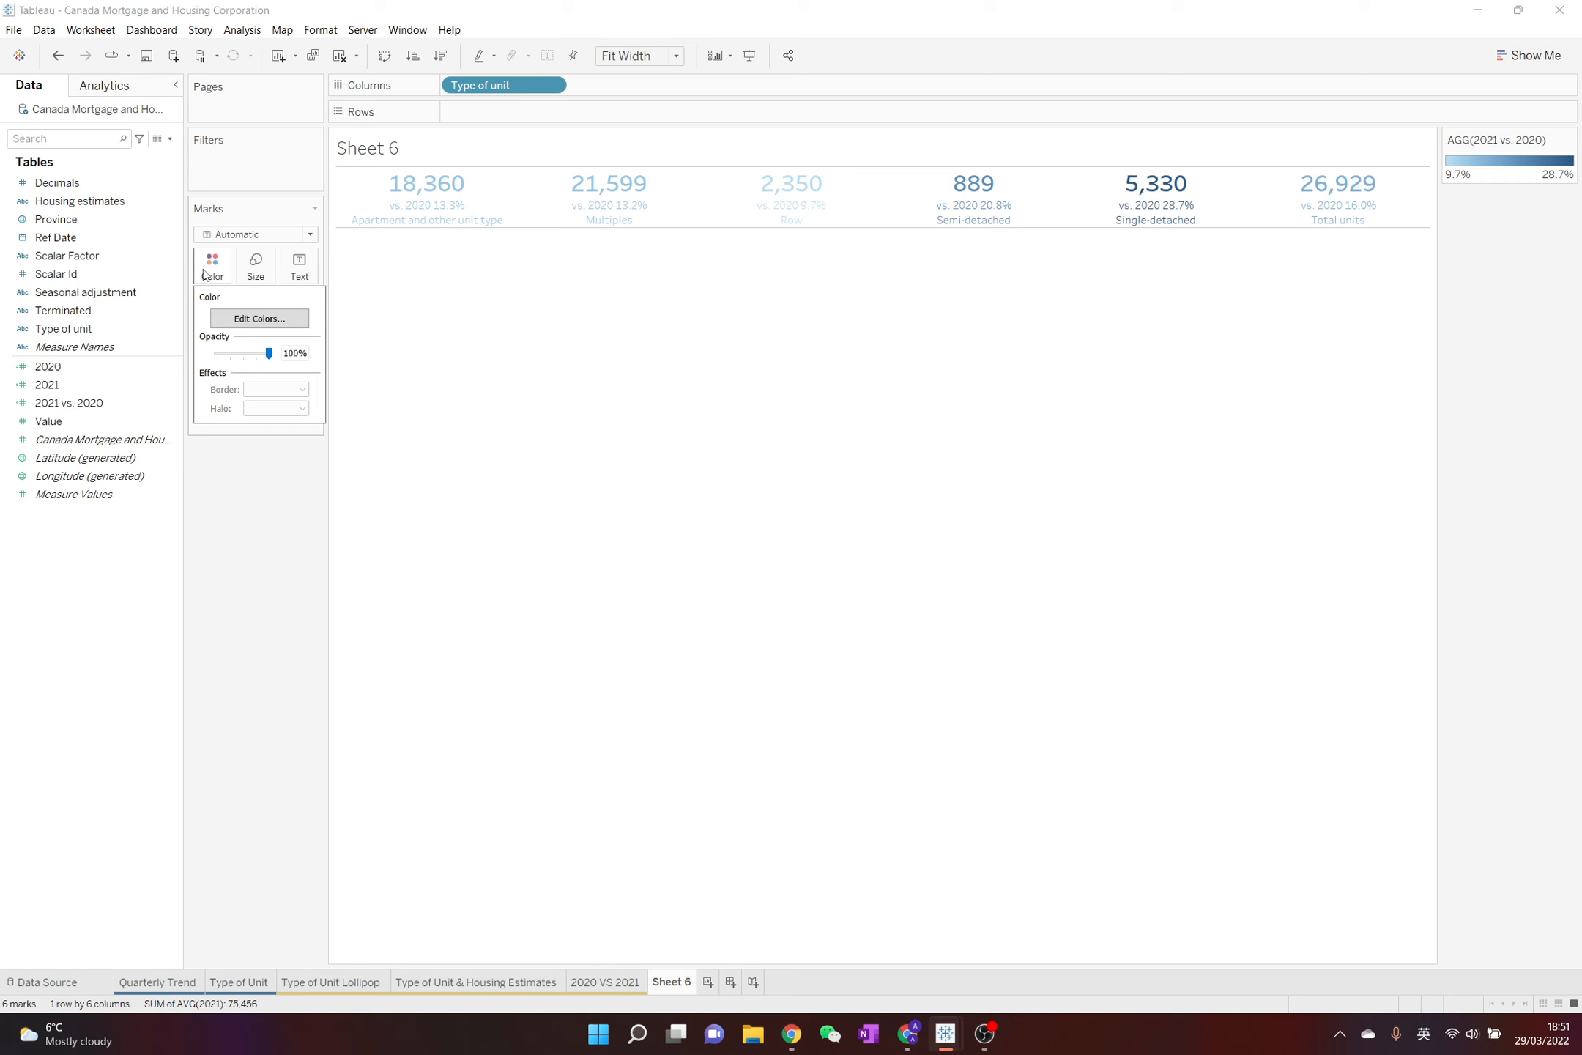
click(280, 320)
click(783, 448)
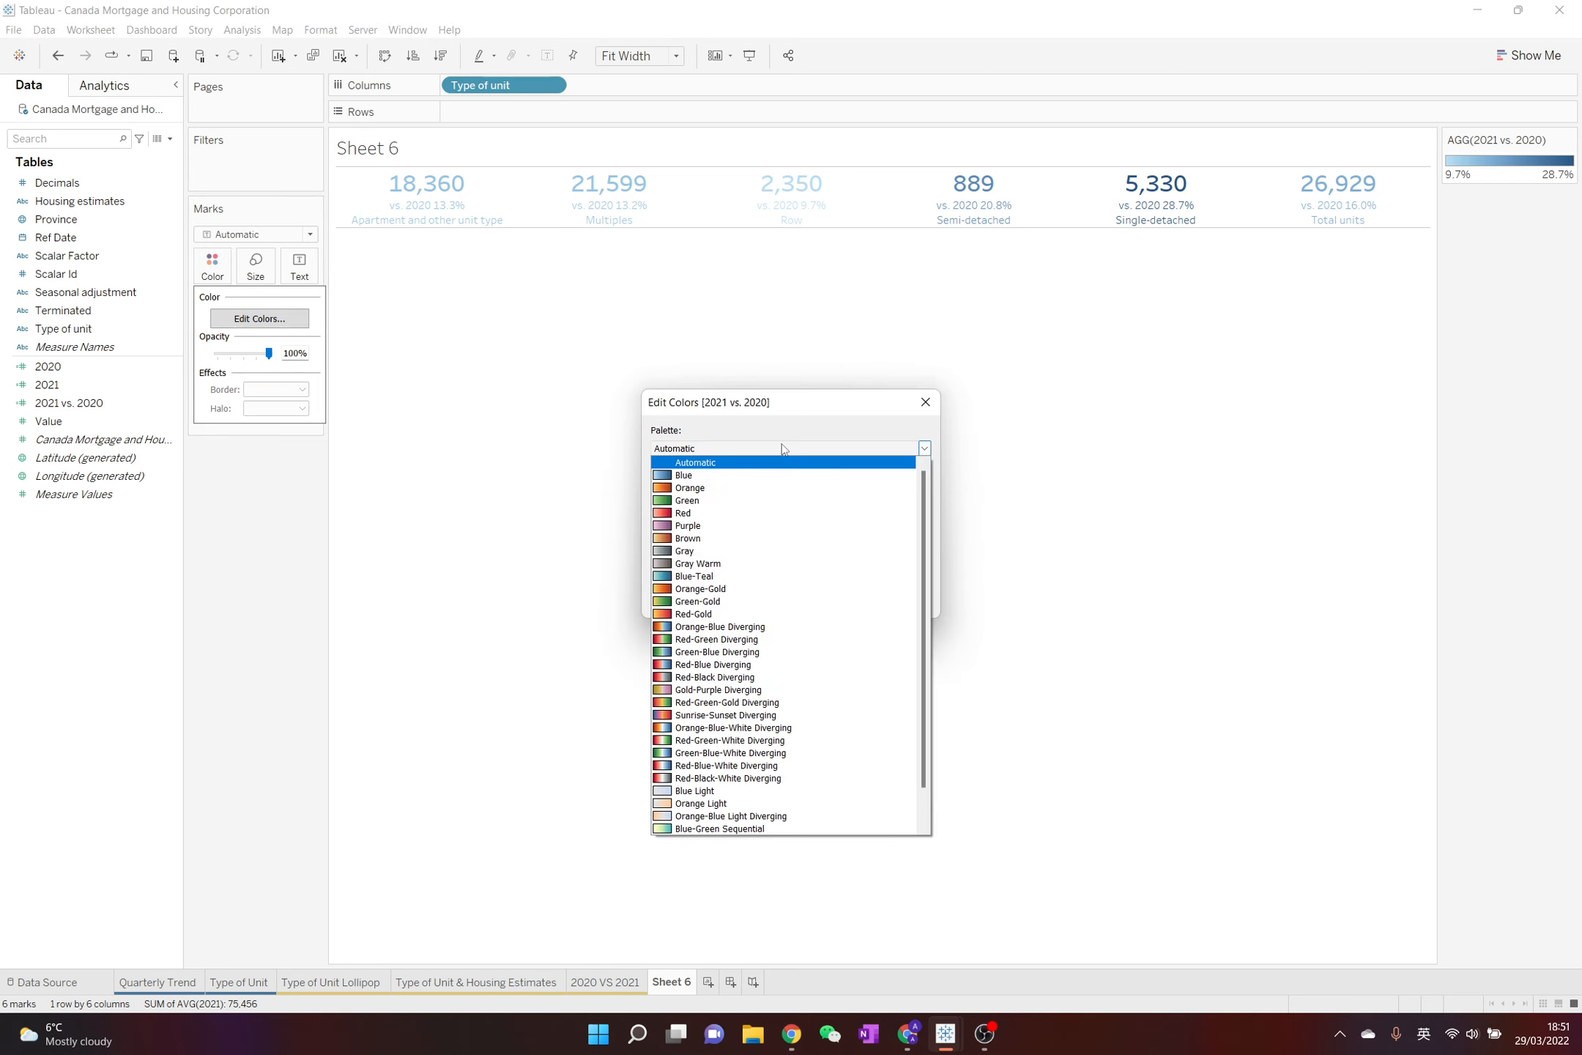
click(766, 703)
click(716, 514)
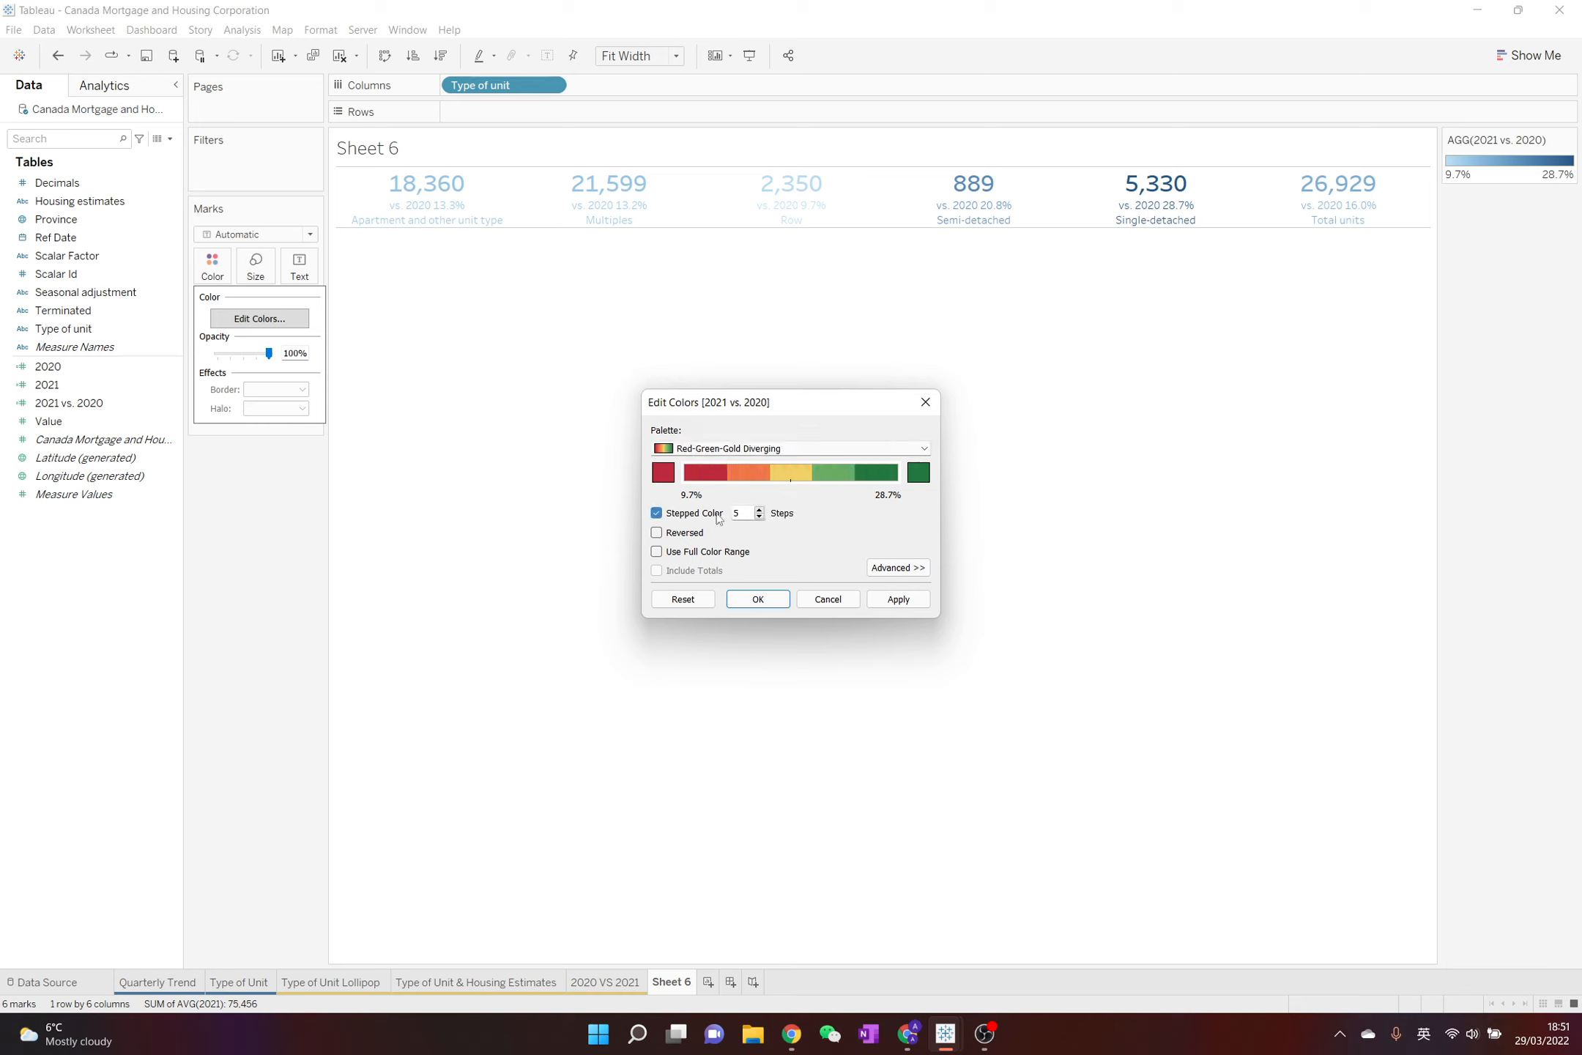
double_click(739, 514)
text(2)
Set the center of the 2021 vs. 2020 color scale to 0 and apply the colors
click(879, 569)
click(656, 636)
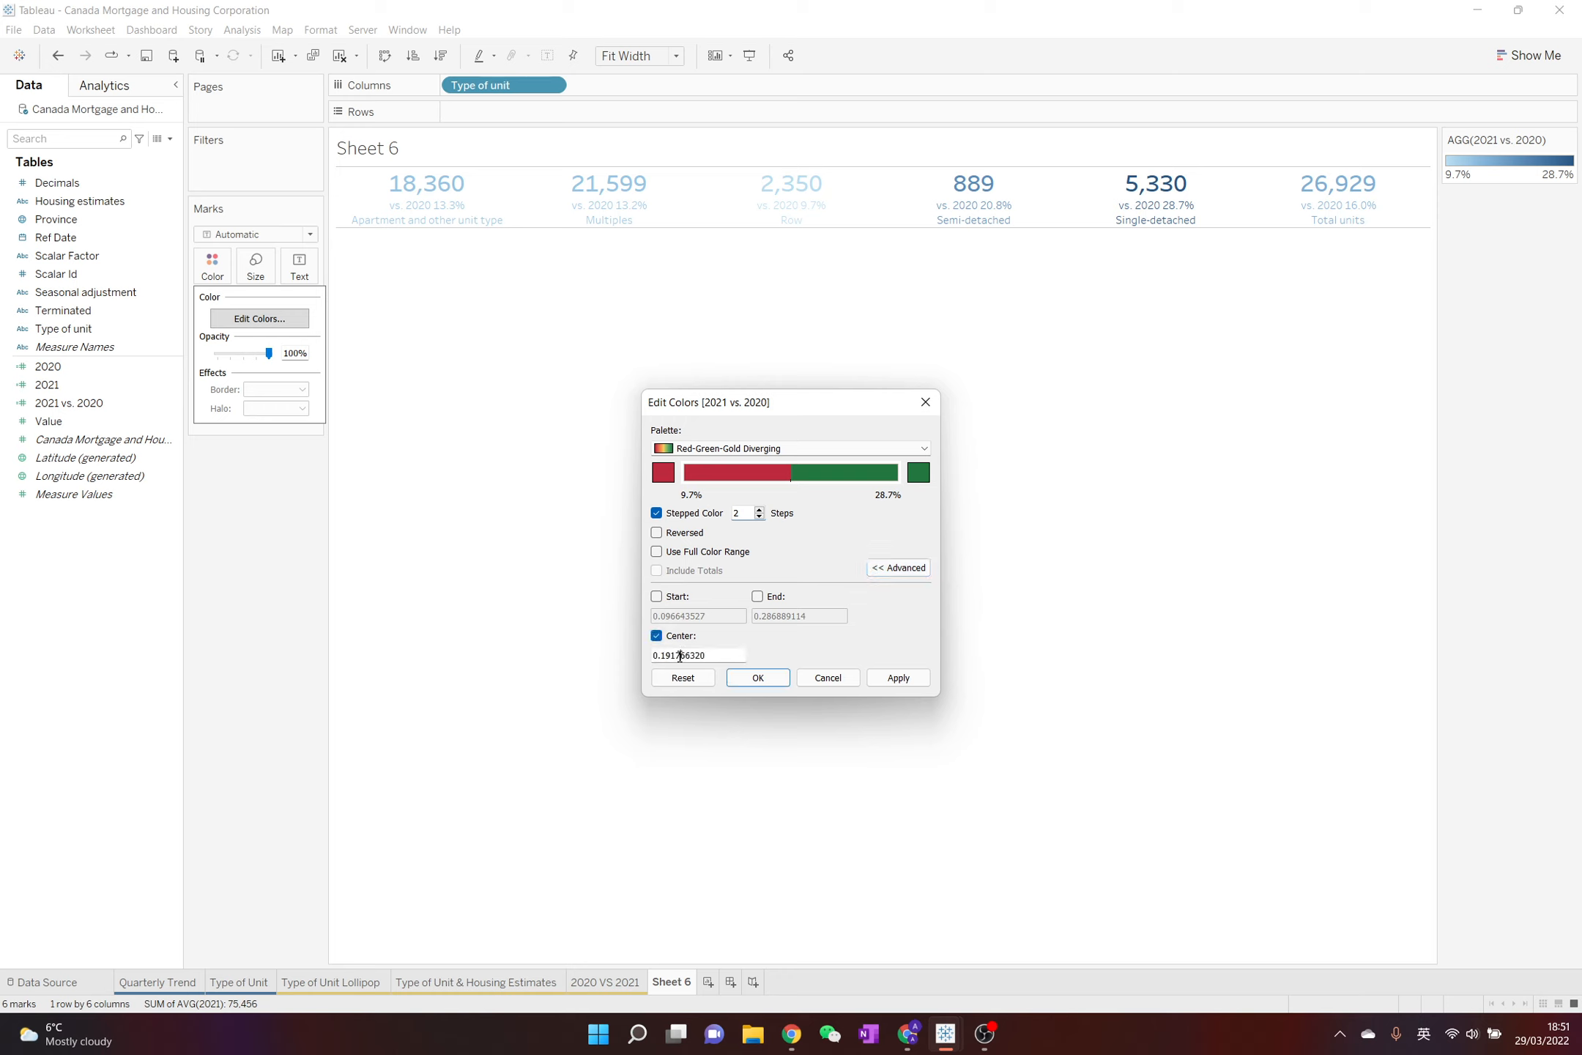
double_click(680, 655)
key(BackSpace)
key(BackSpace)
click(758, 677)
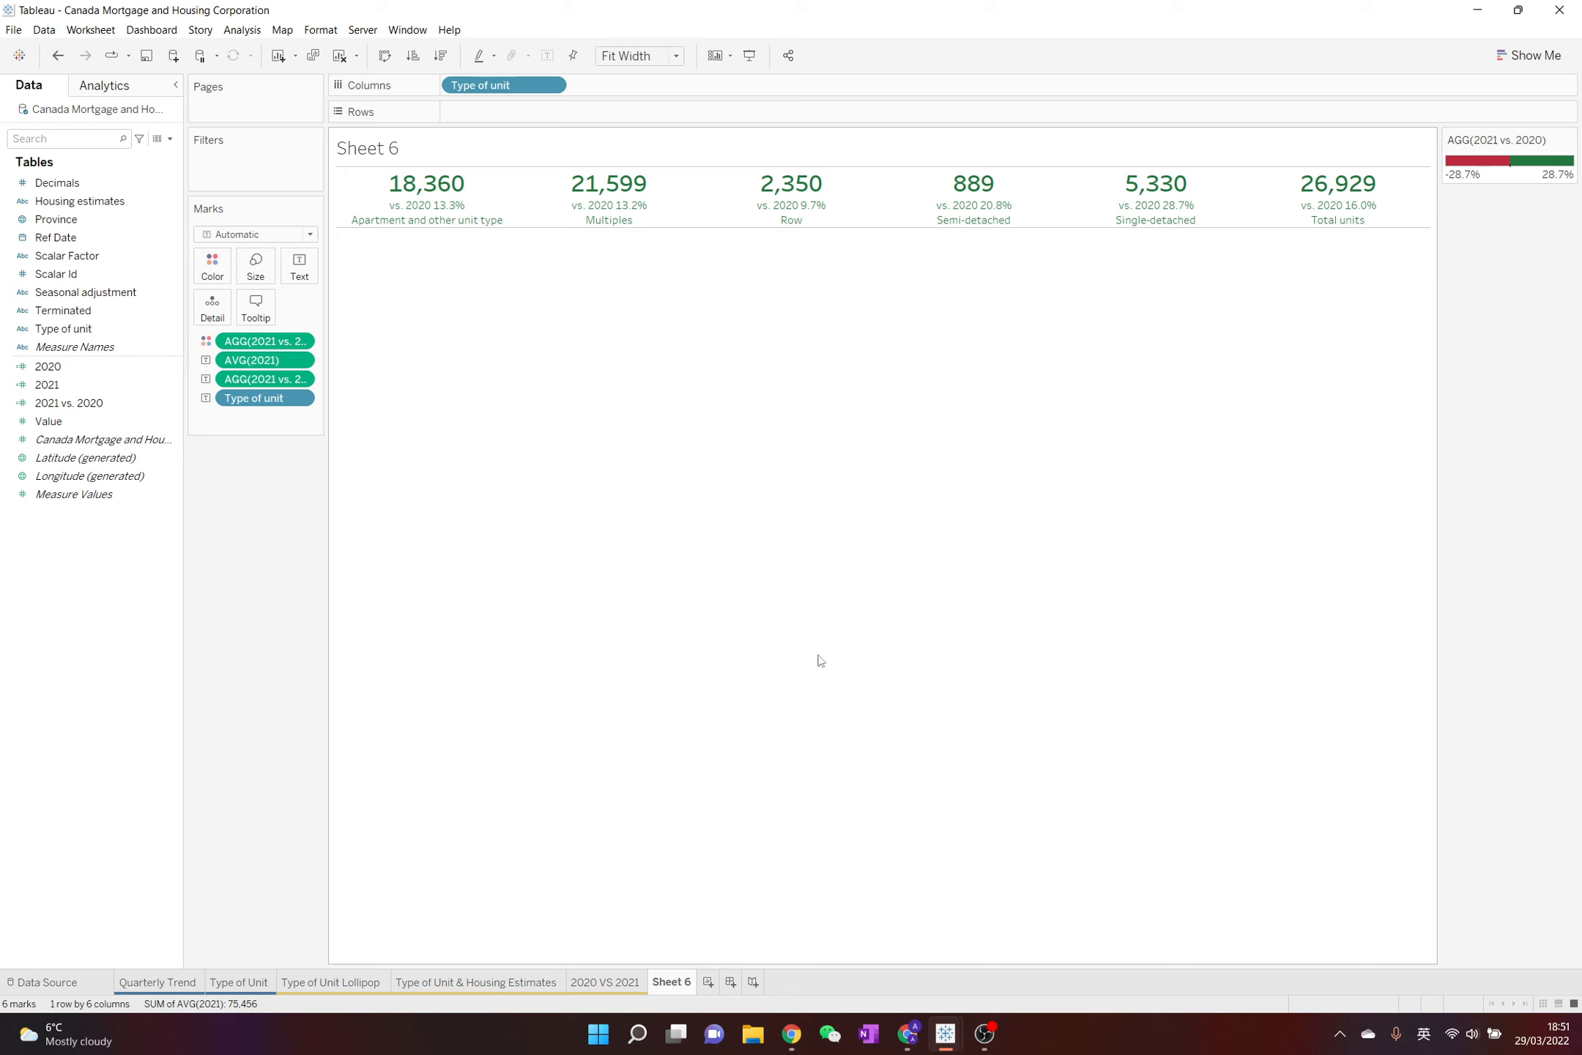
Set the Total pane border to None in the worksheet's border formatting
right_click(683, 232)
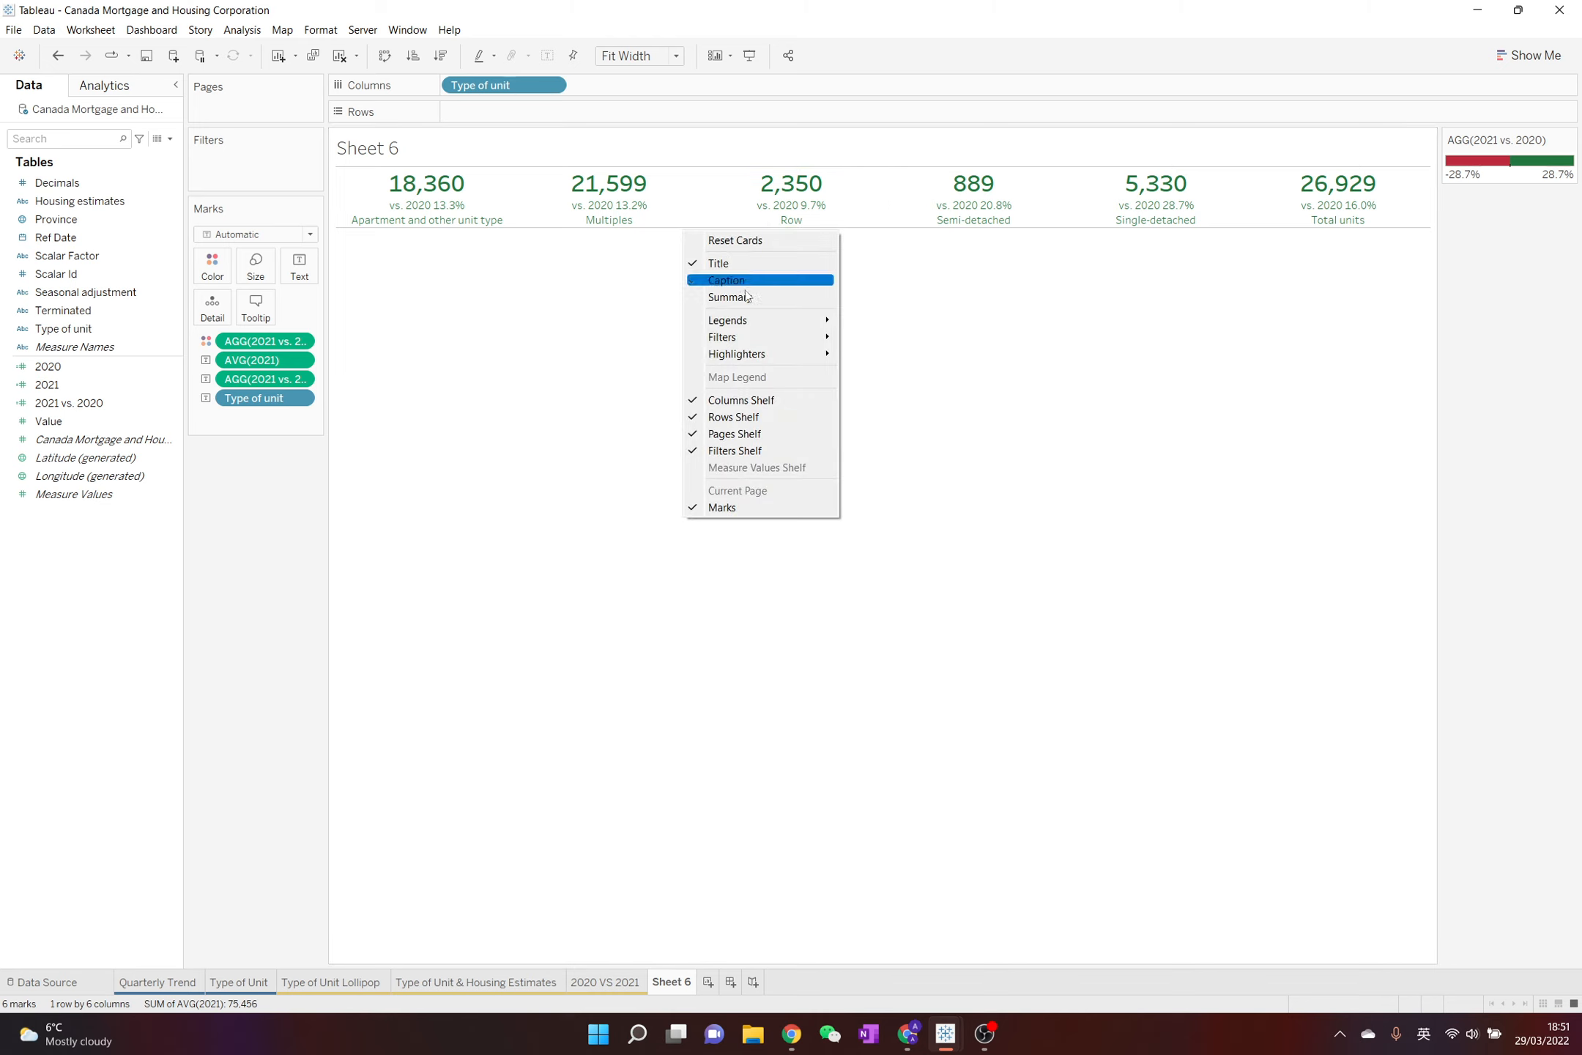
click(624, 360)
click(320, 30)
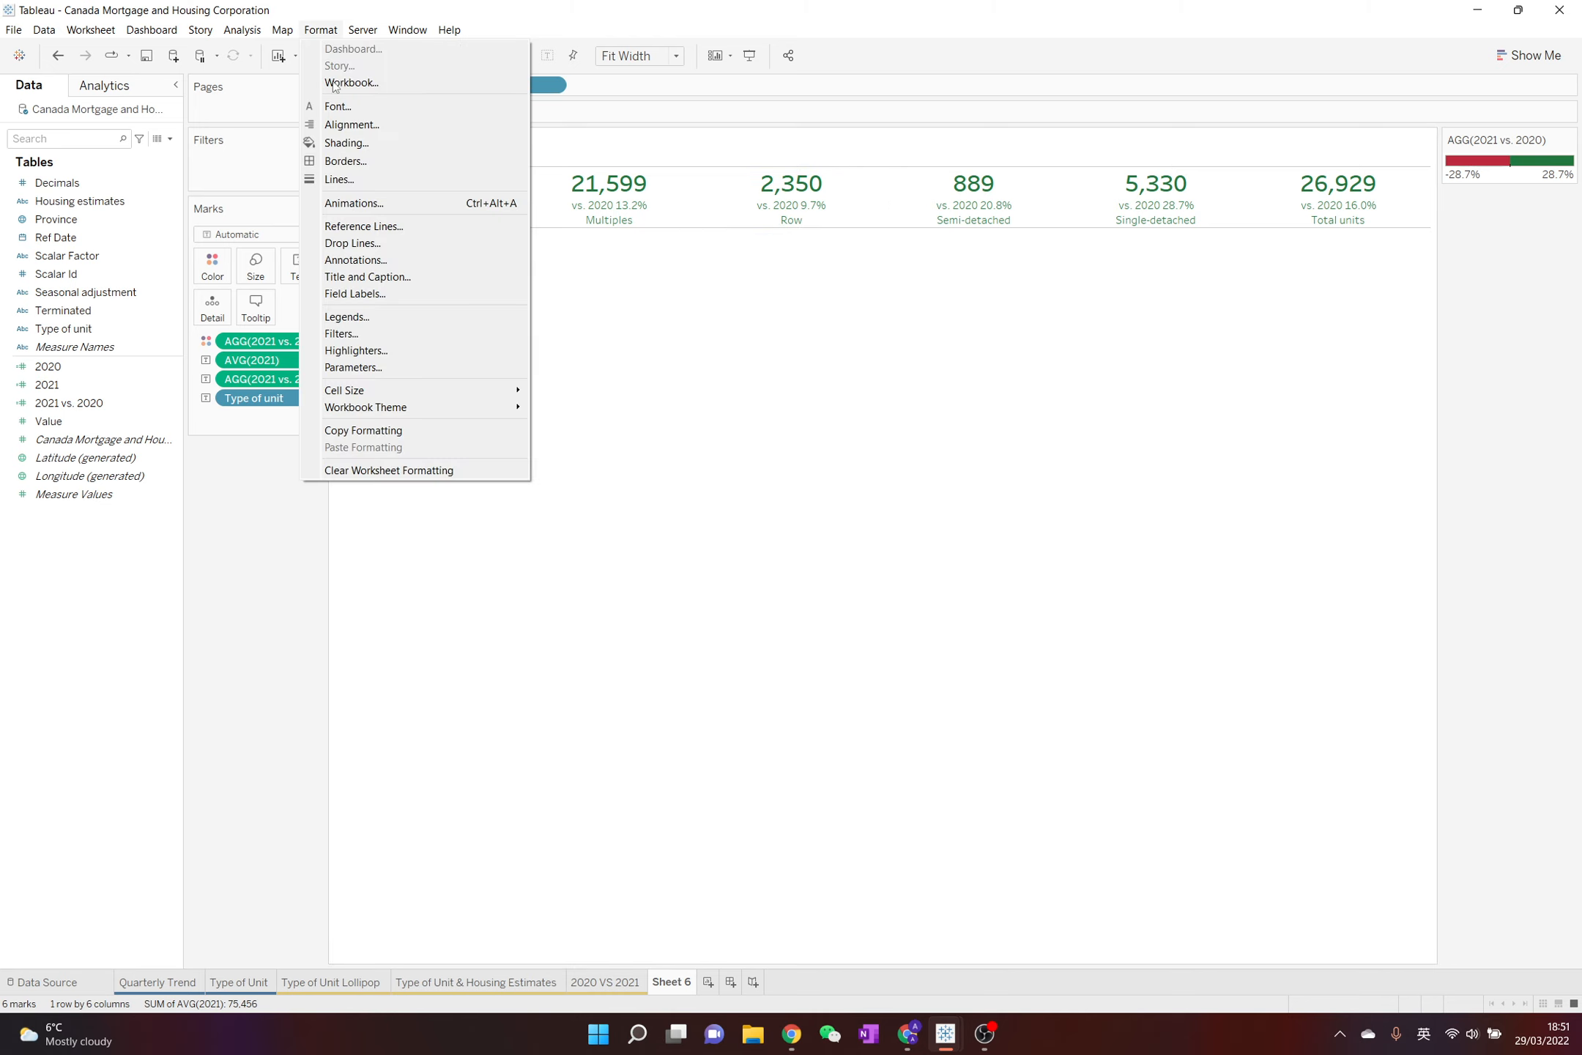
click(350, 163)
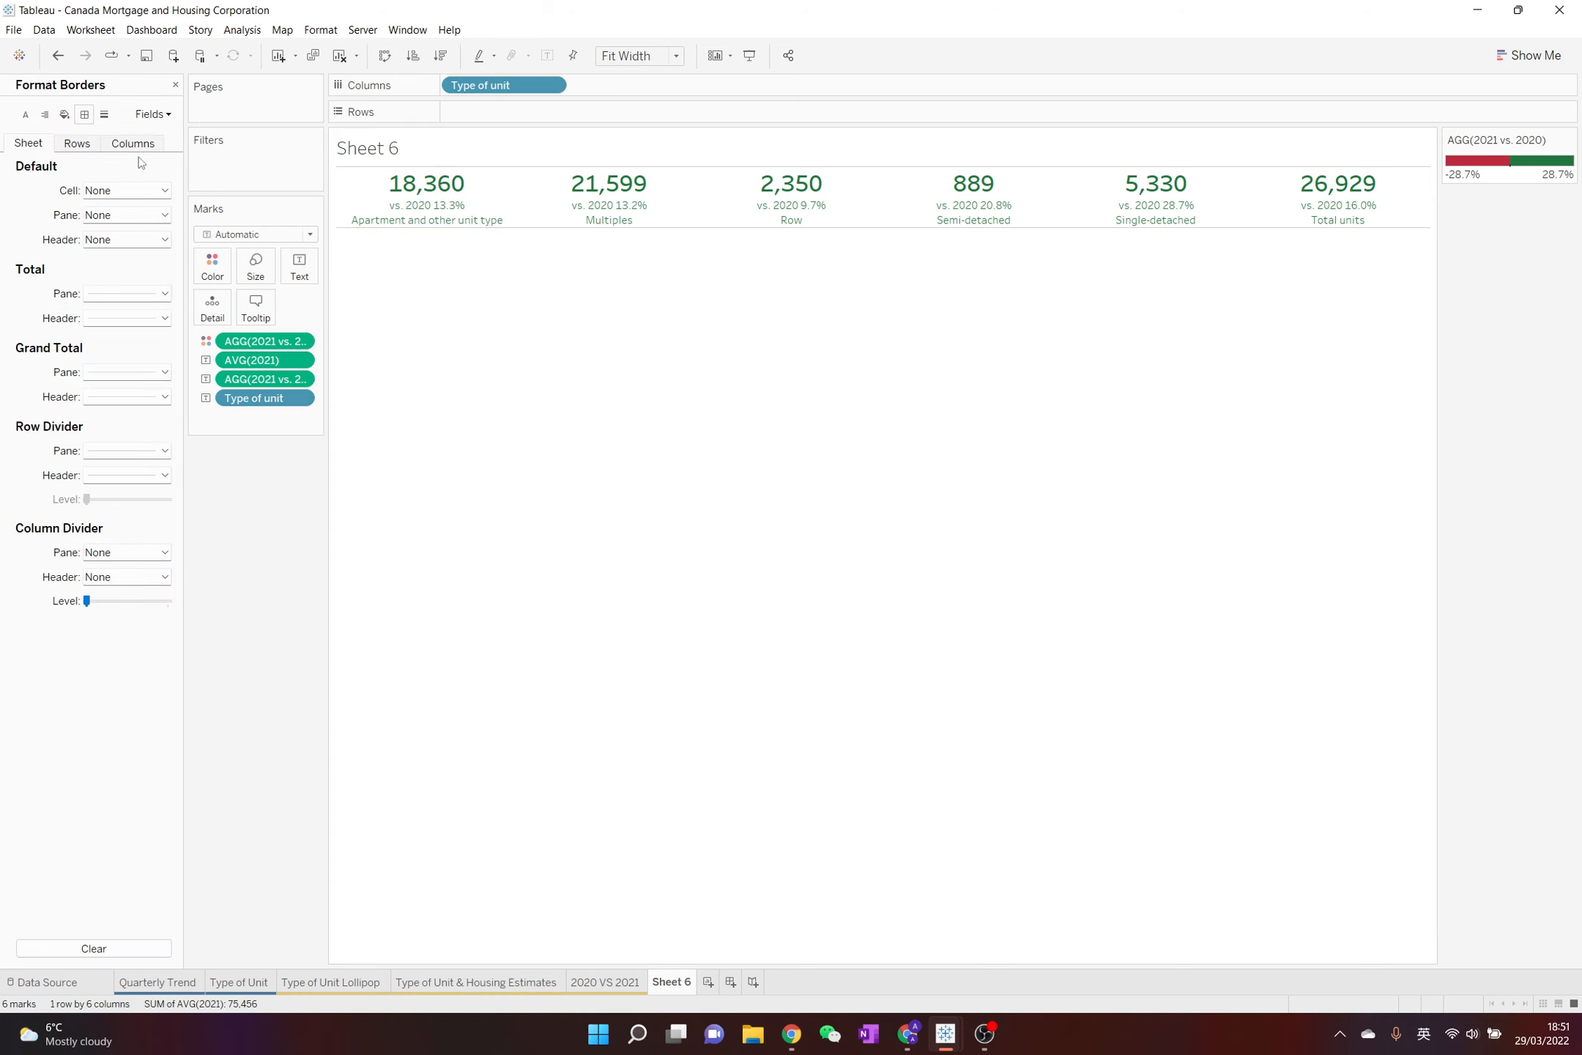
click(144, 294)
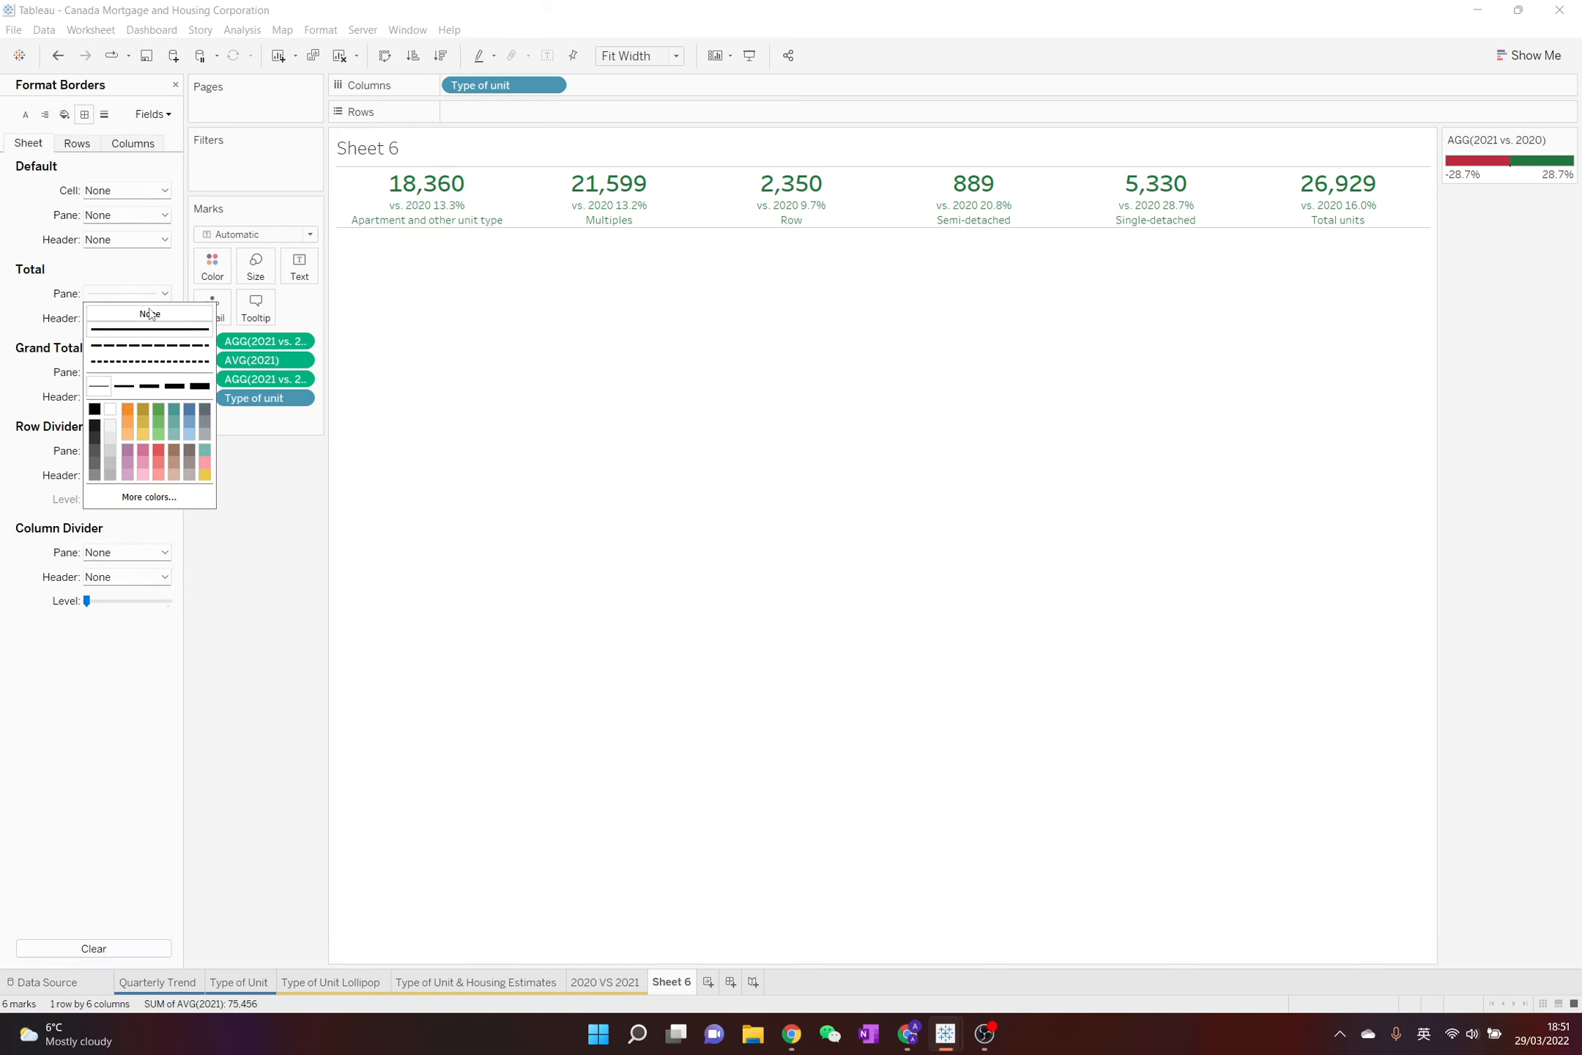
click(149, 313)
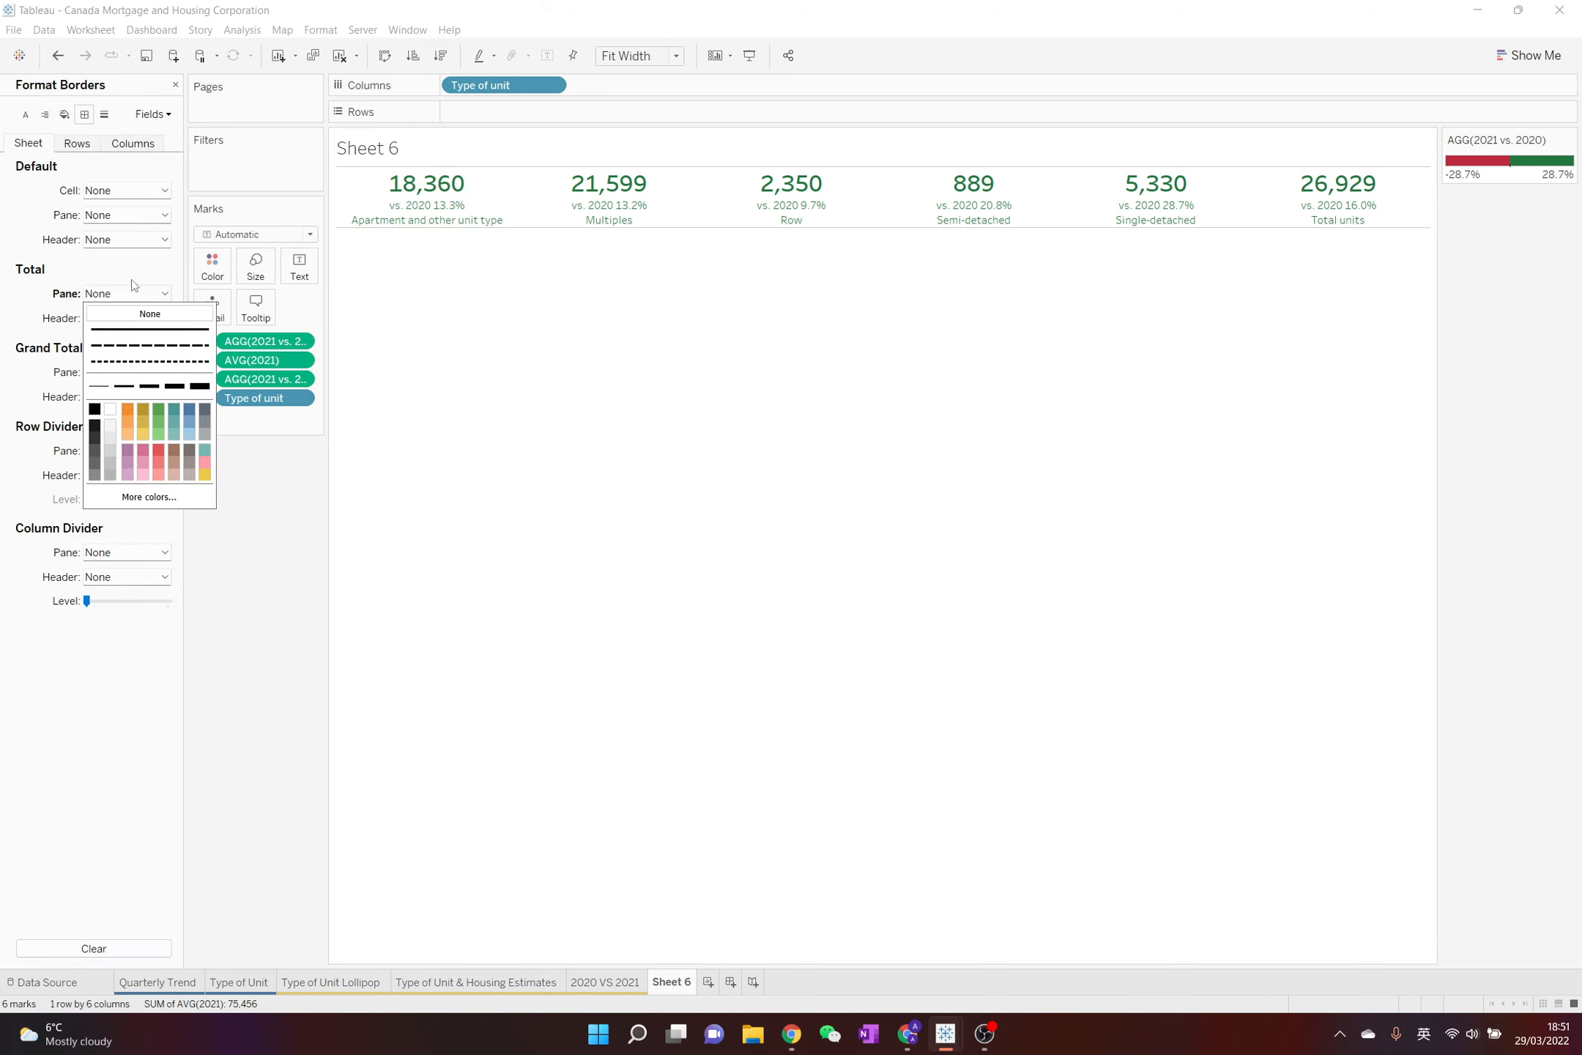
Set the worksheet's axis ticks, drop lines and reference lines to None in the line formatting
click(104, 115)
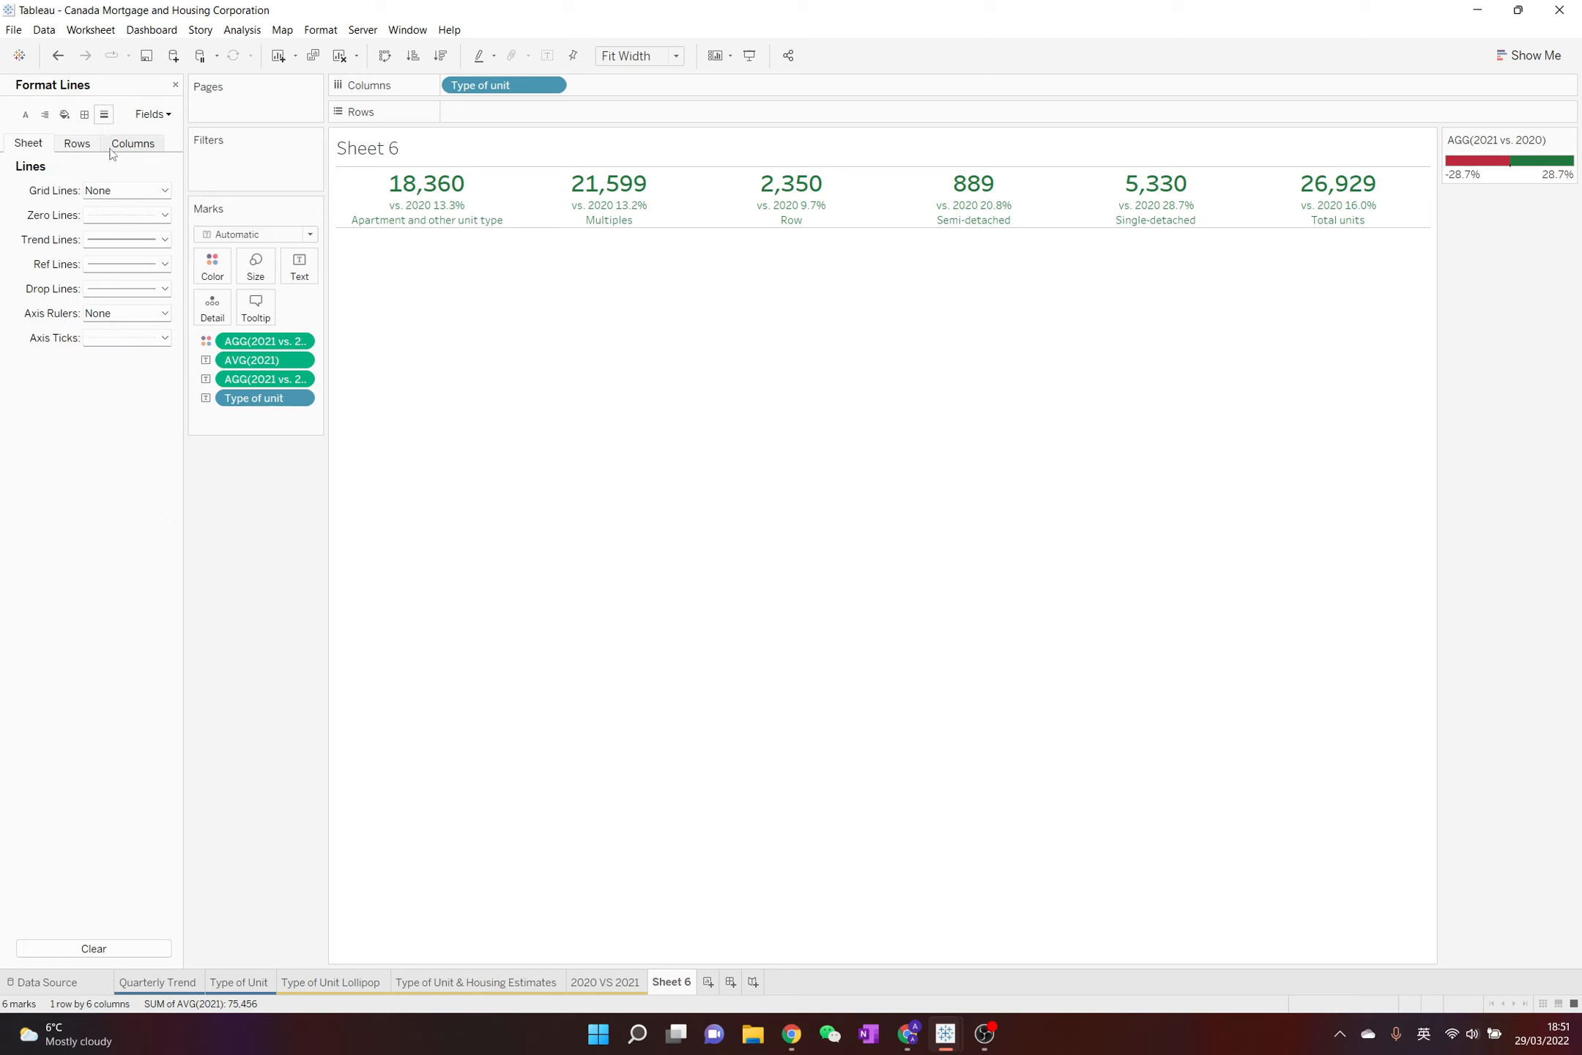
click(89, 145)
click(32, 149)
click(121, 338)
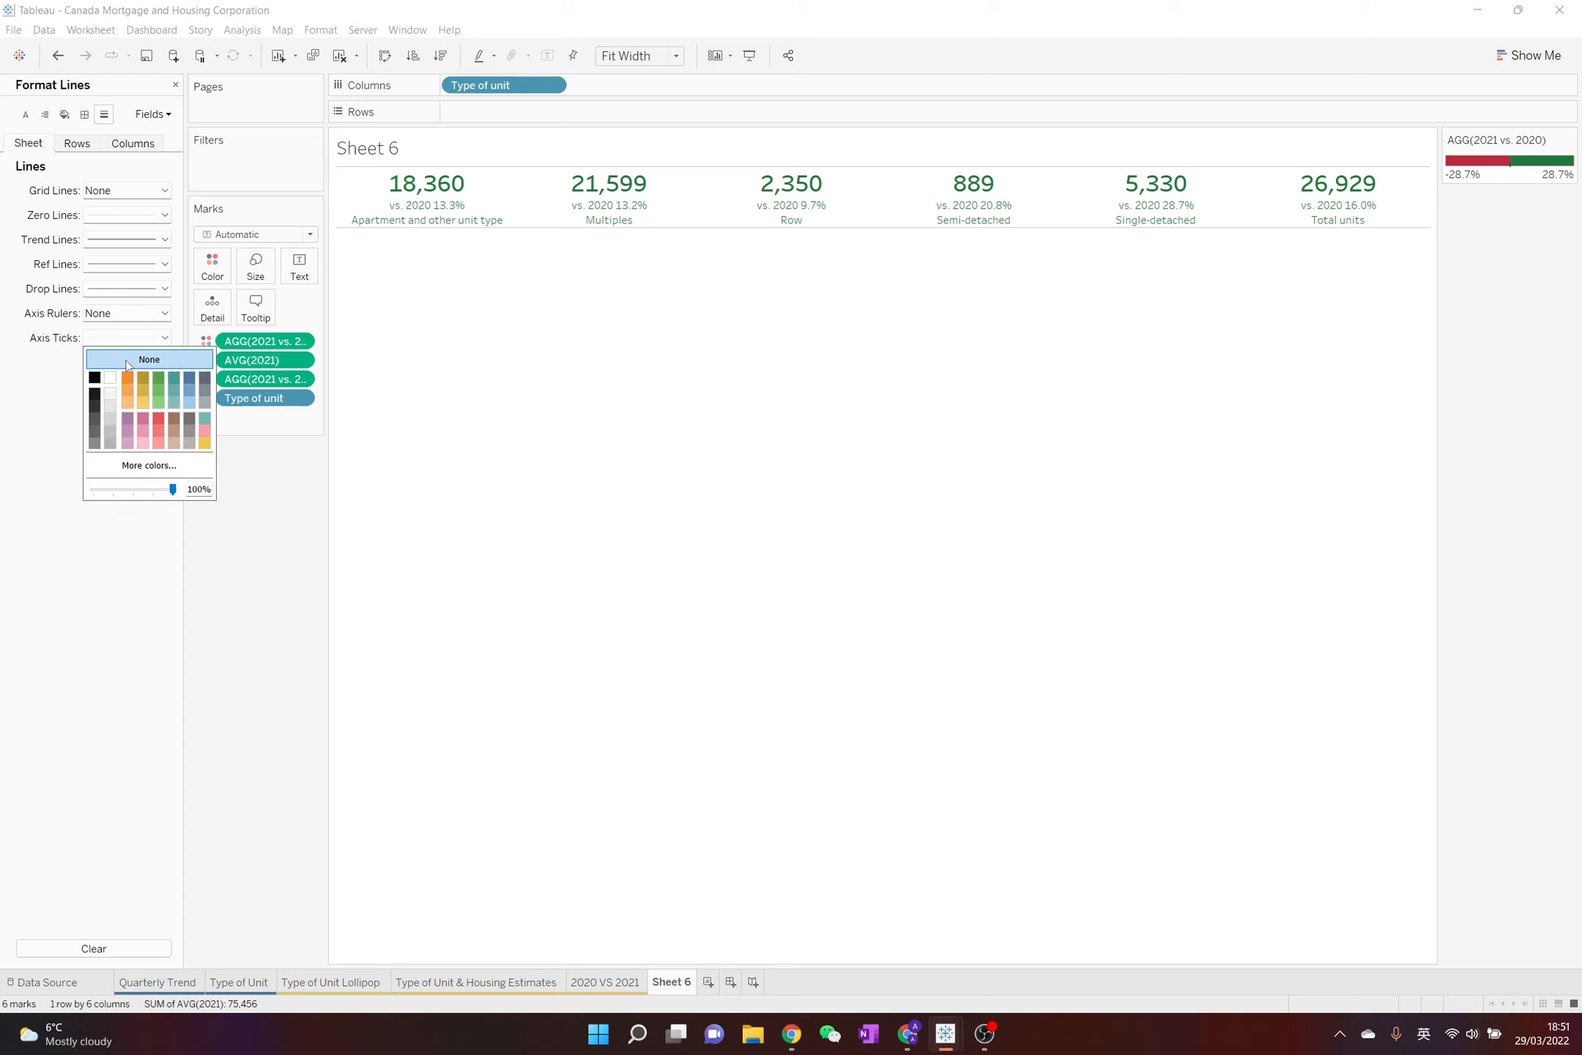
click(143, 358)
click(110, 294)
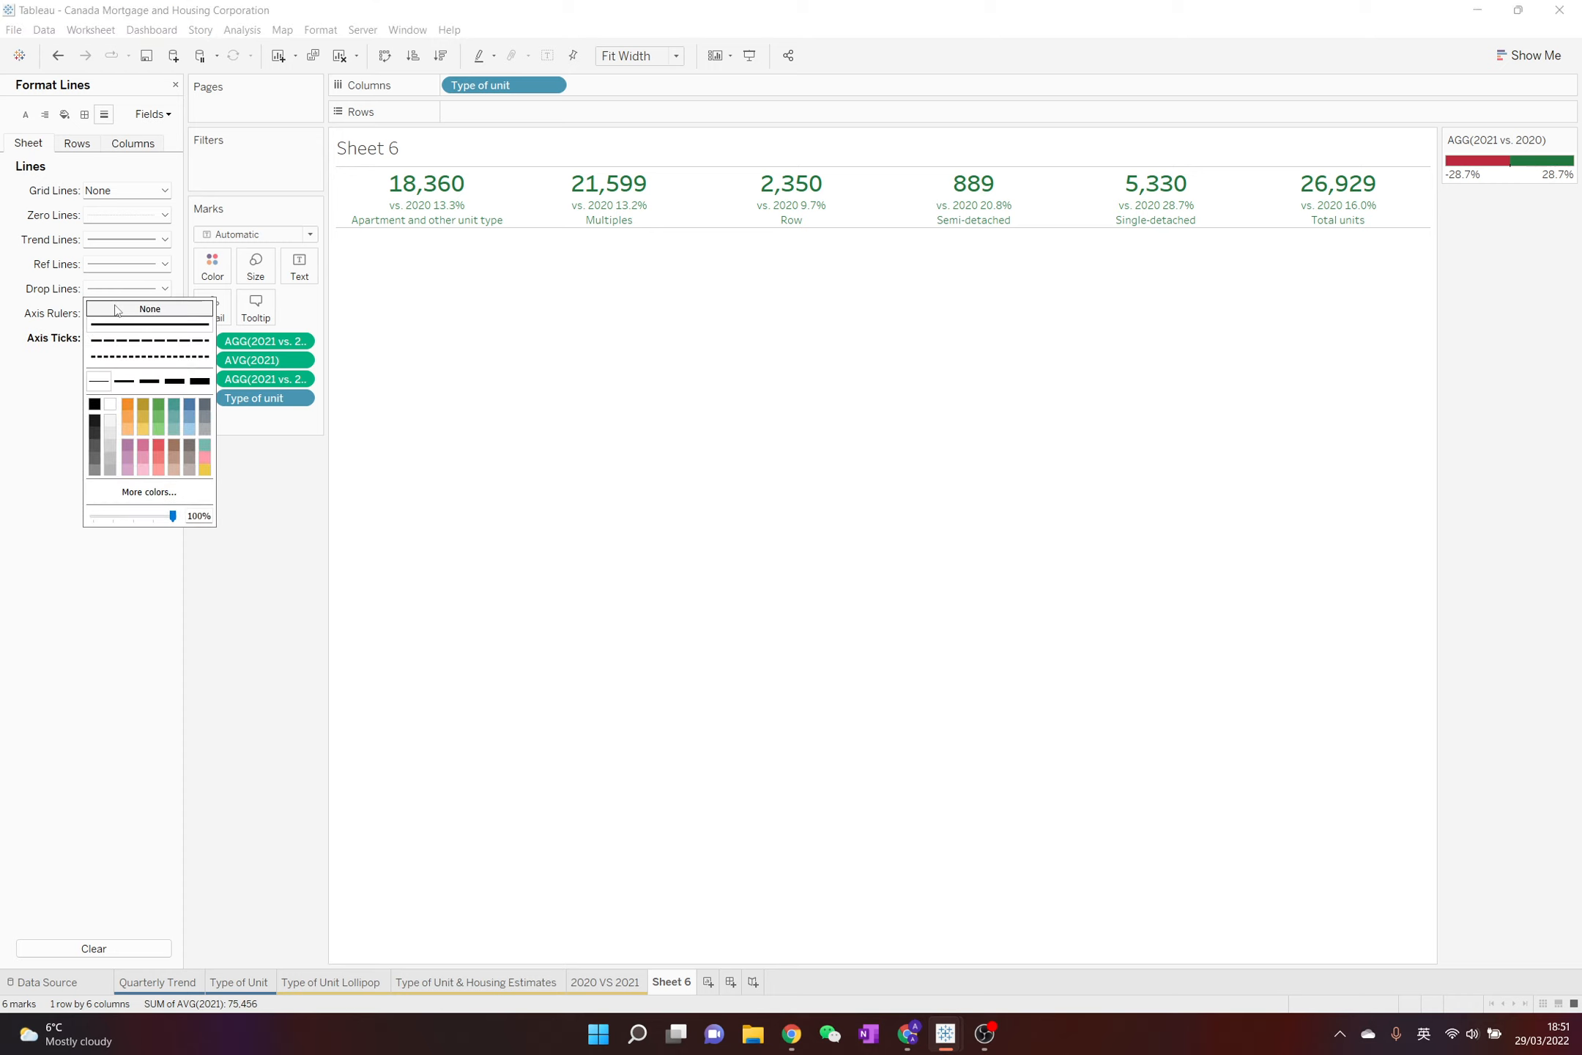
click(117, 309)
click(116, 265)
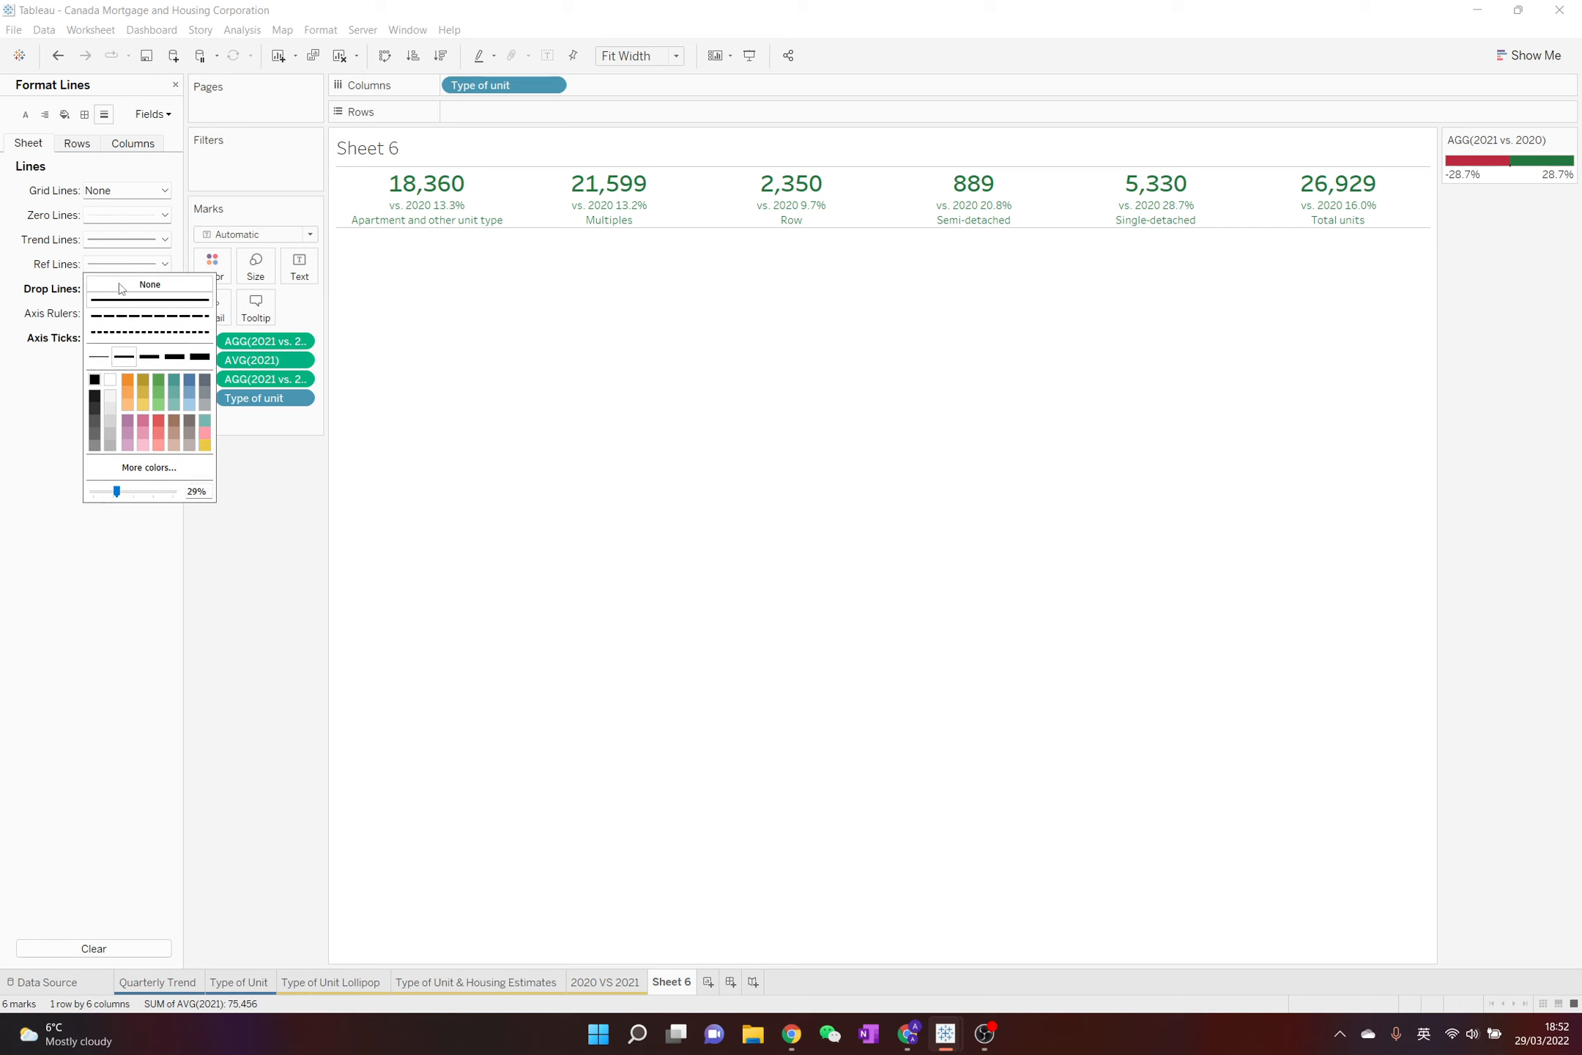
click(121, 283)
click(102, 242)
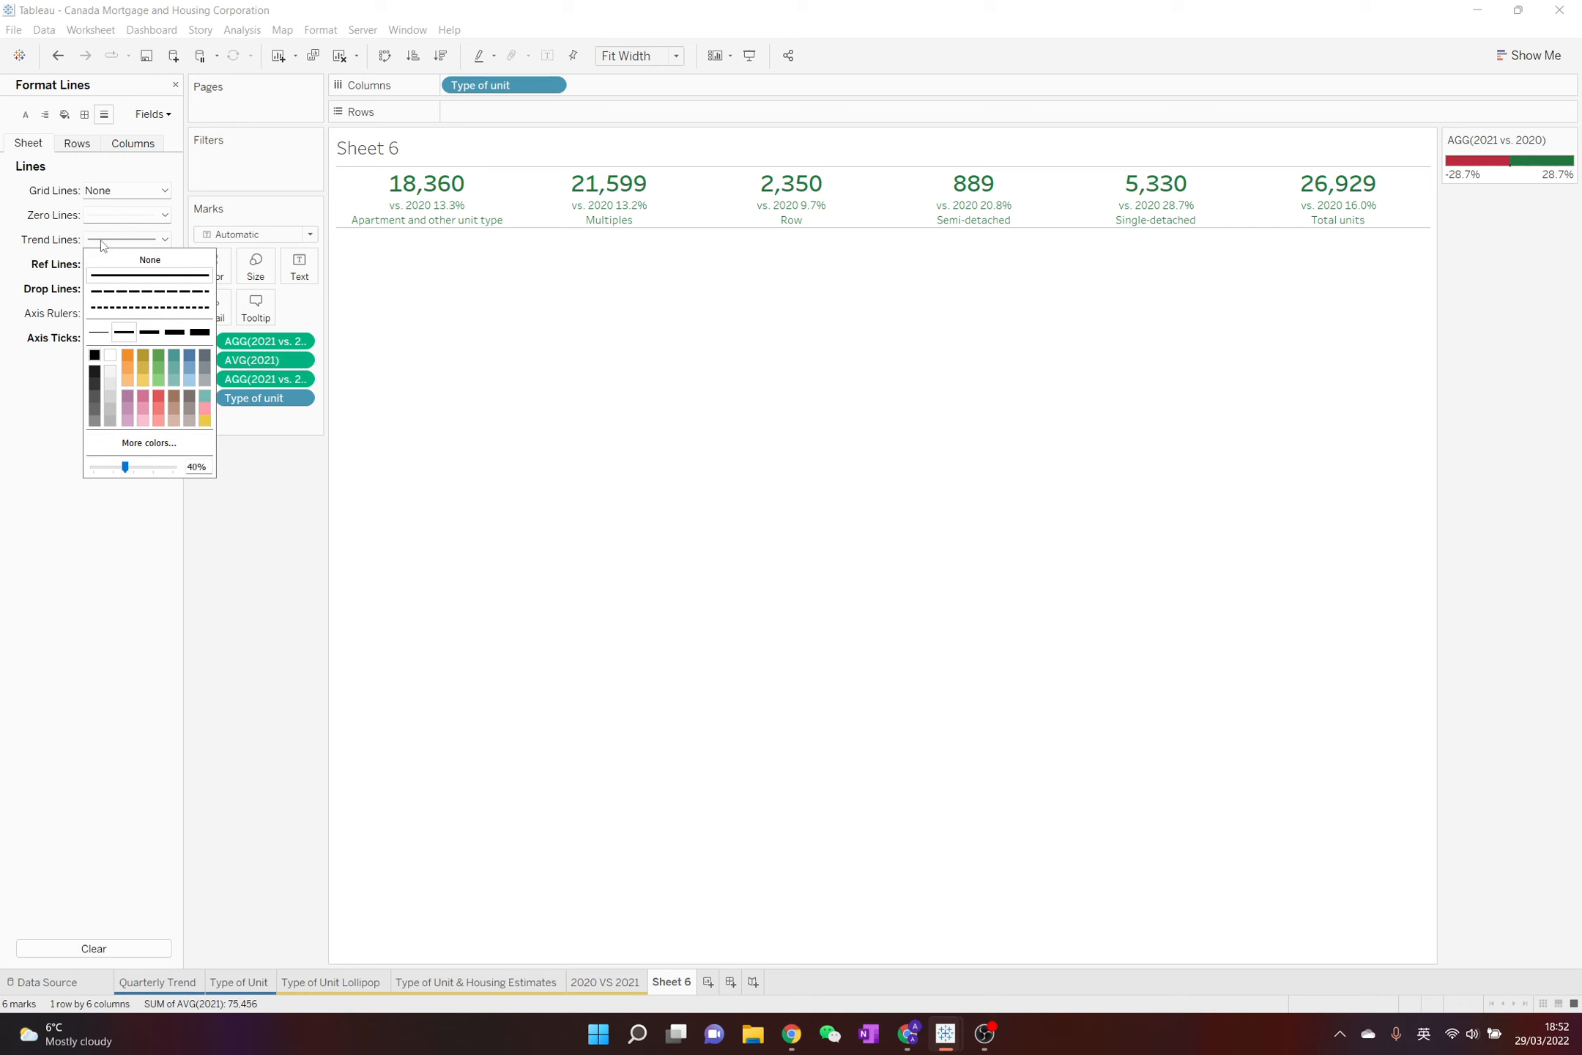
Set the row divider's pane border to None in the rows' border formatting and close the formatting options
click(77, 144)
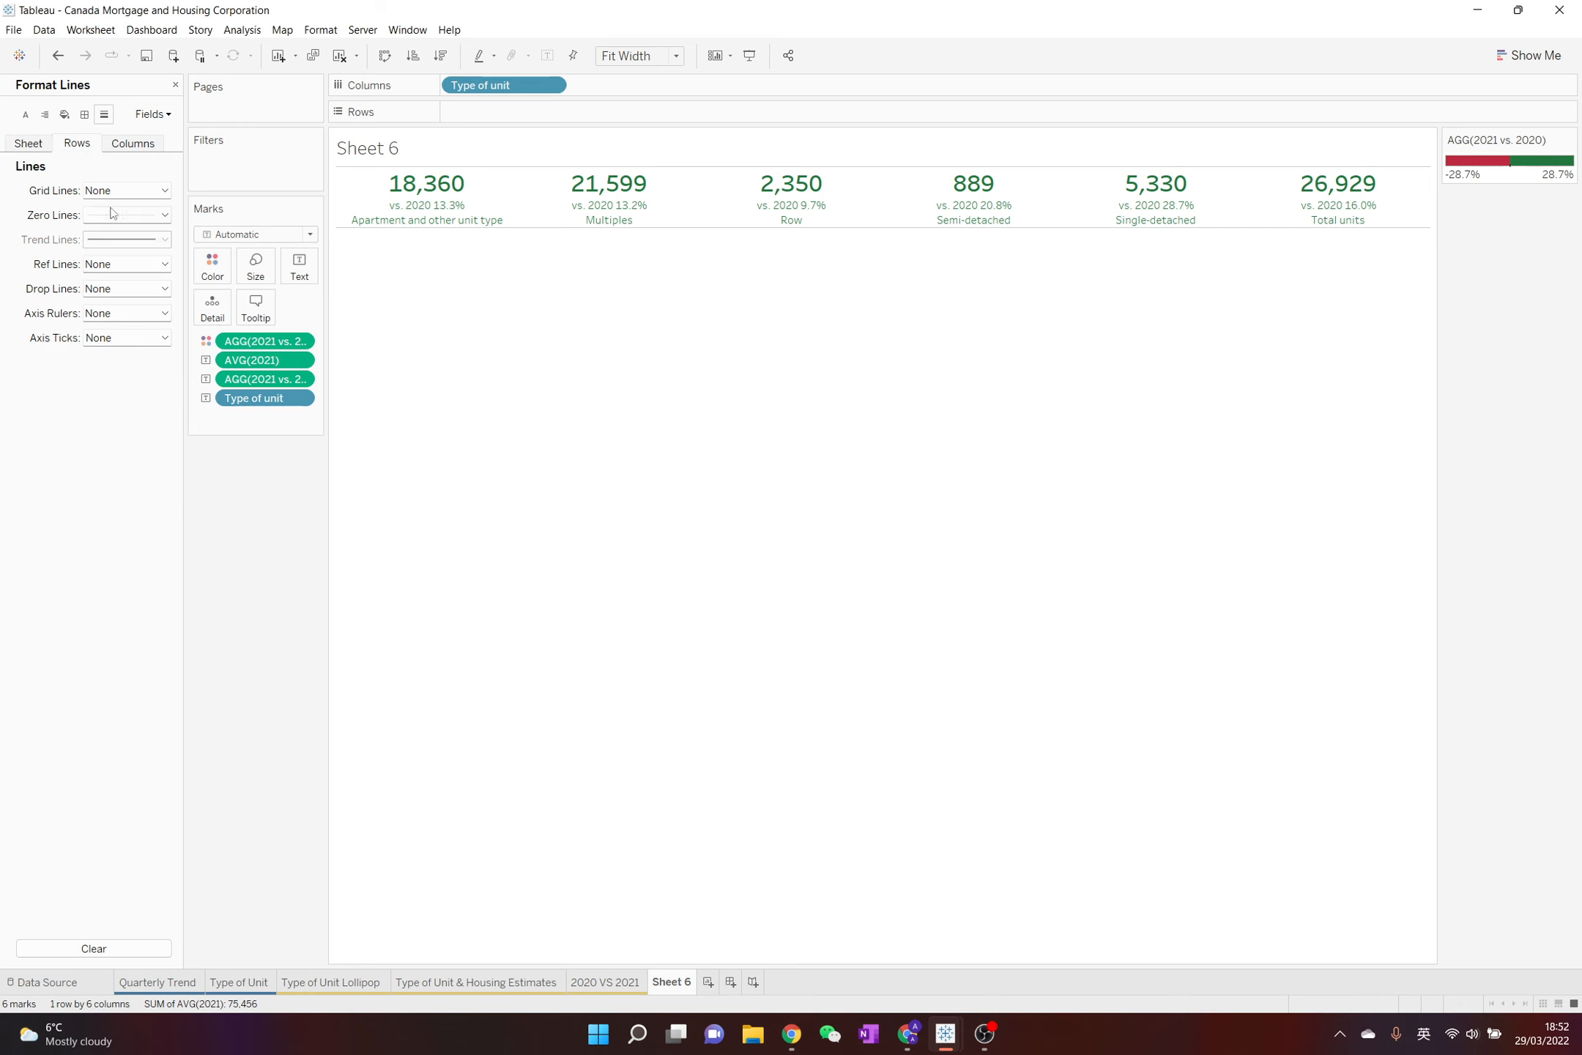
click(84, 114)
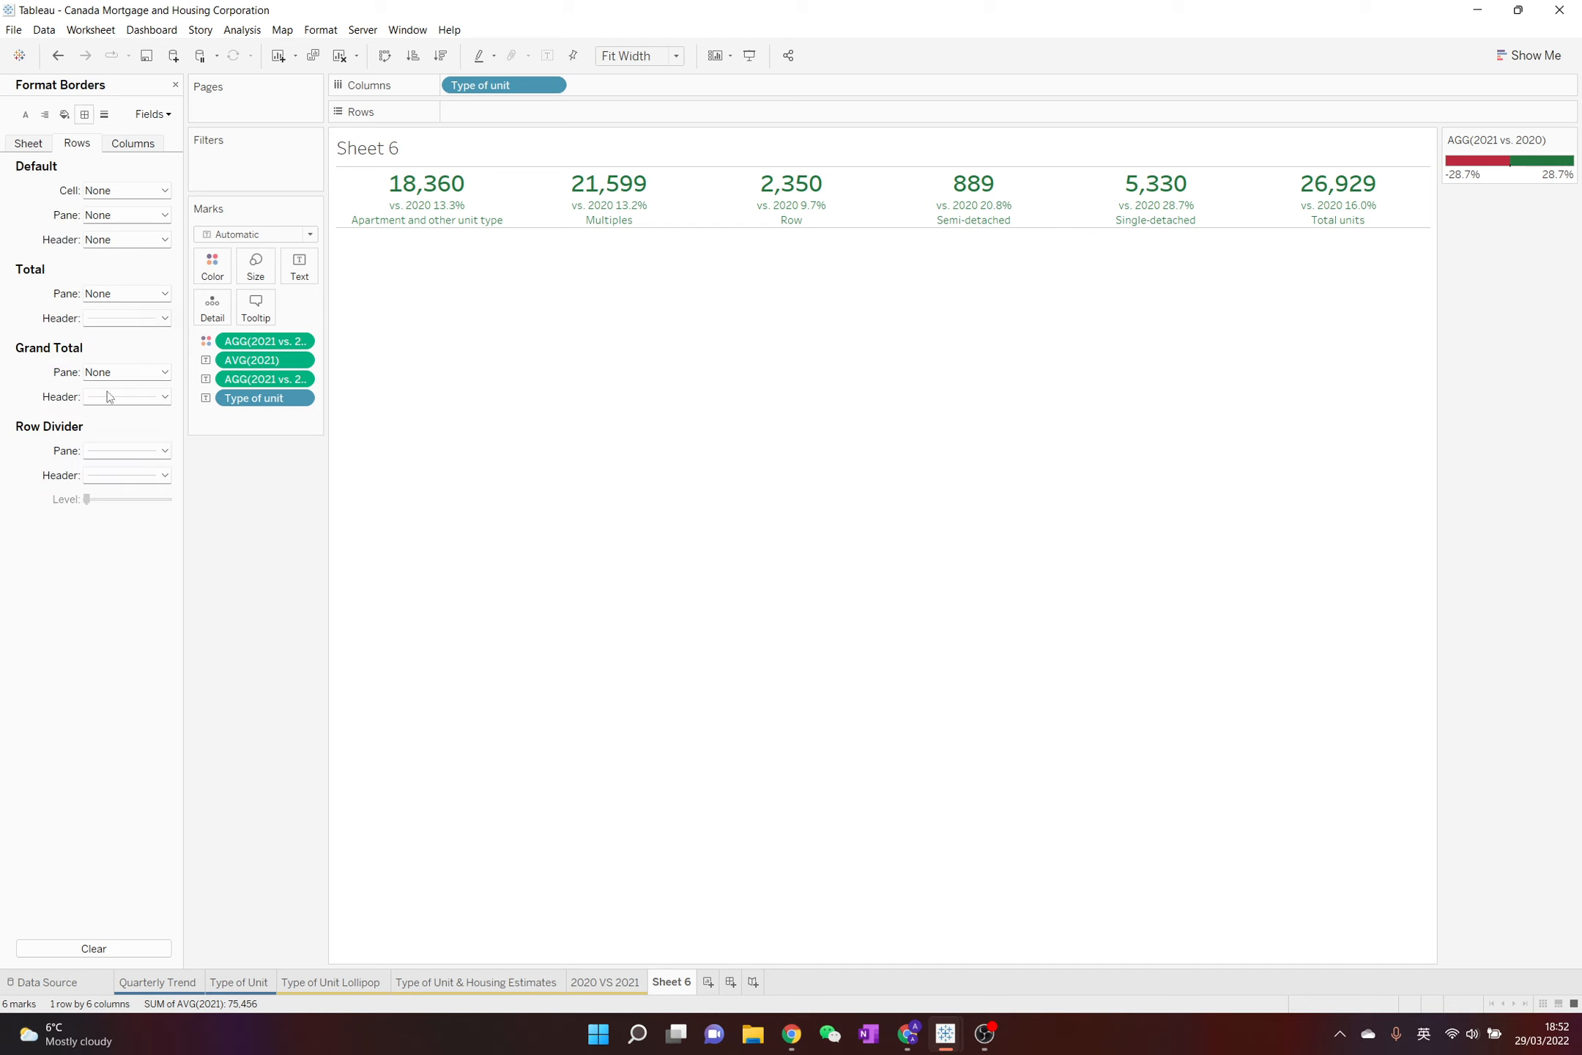
click(132, 450)
click(152, 471)
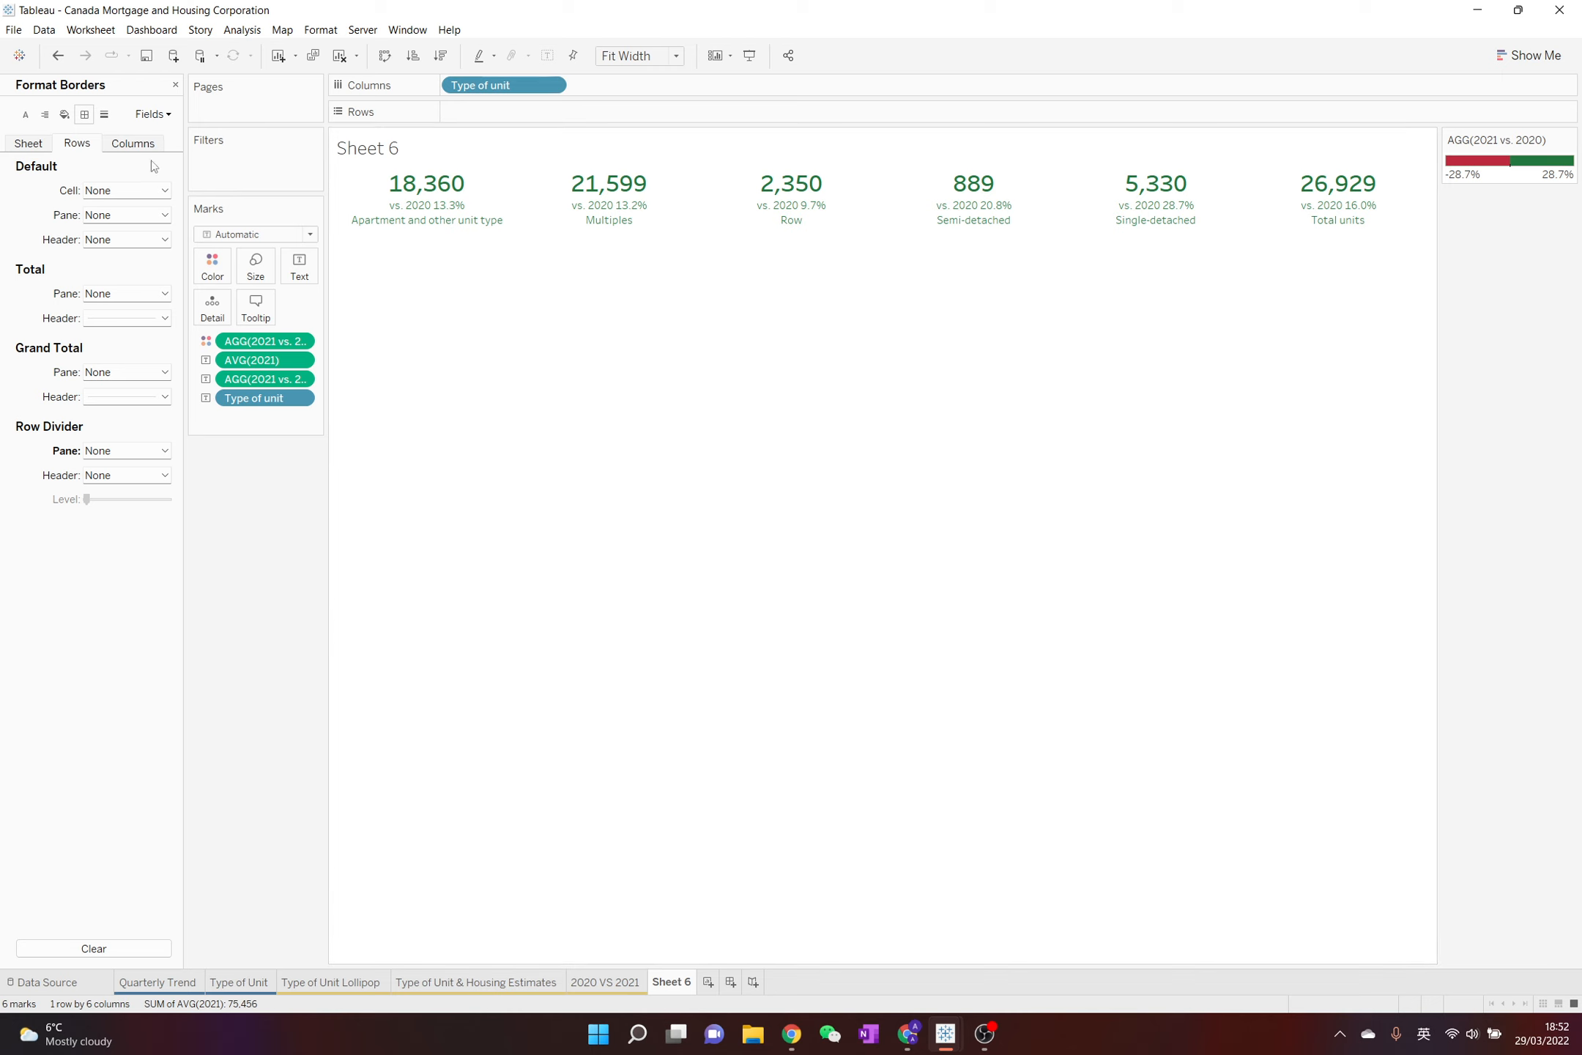
click(175, 85)
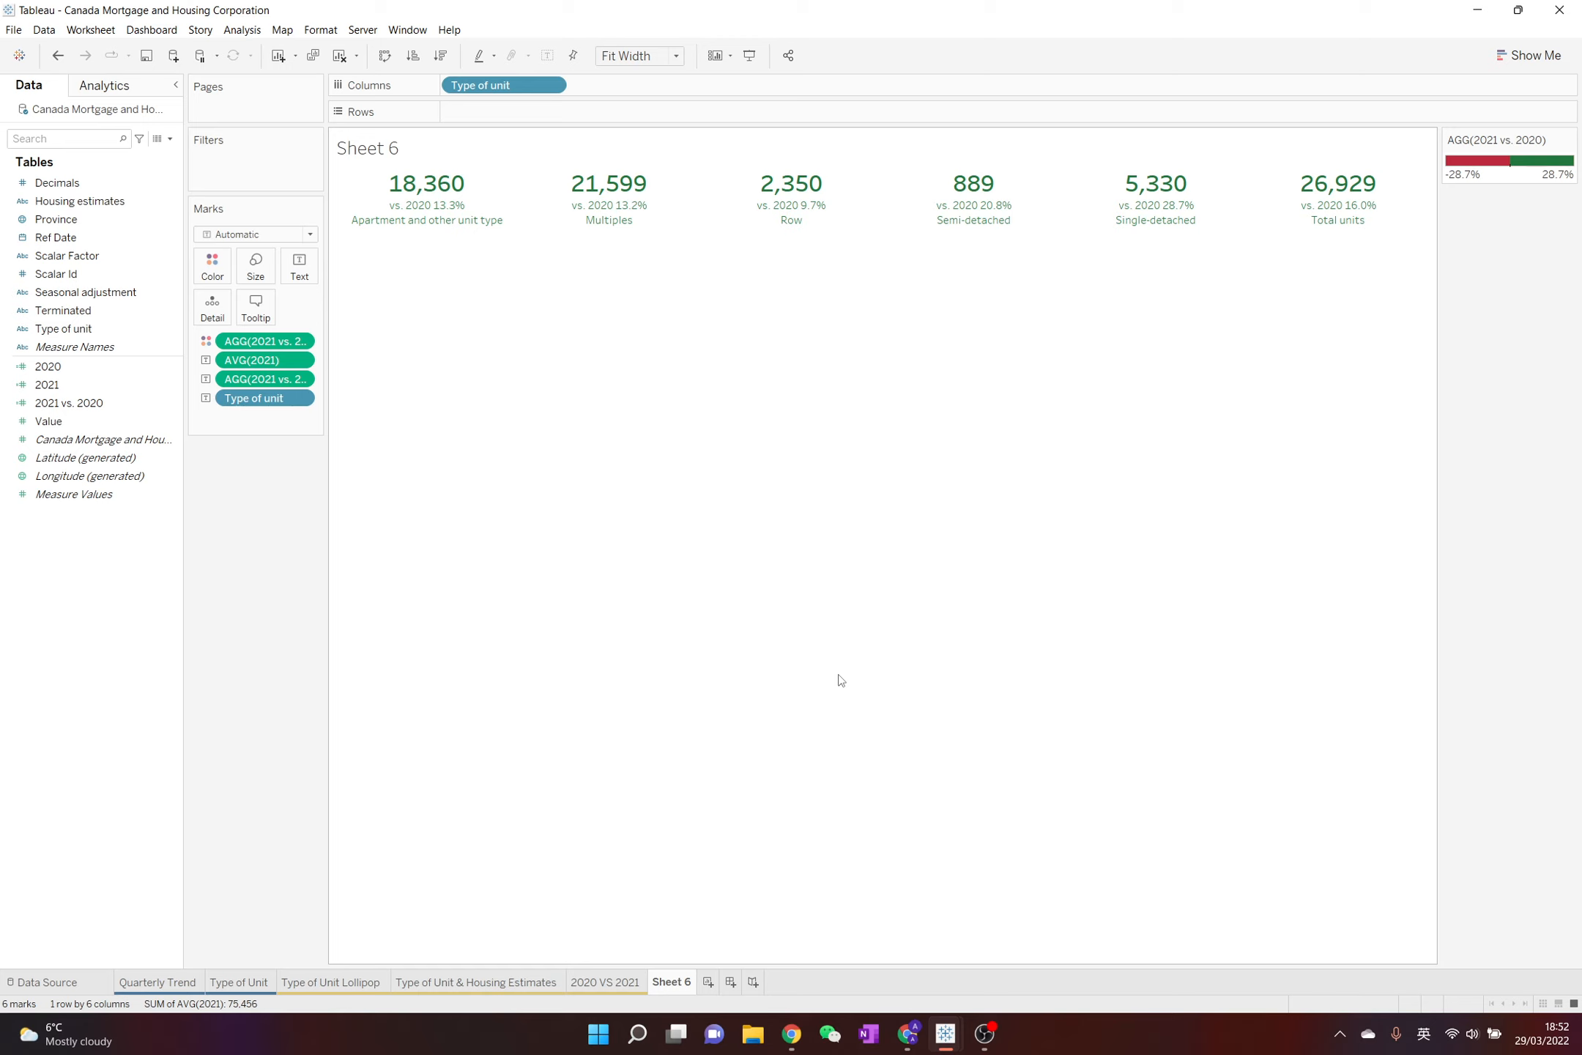
Create a parameter named "Selected Year" with the Integer data type and a current value of 2021
click(170, 139)
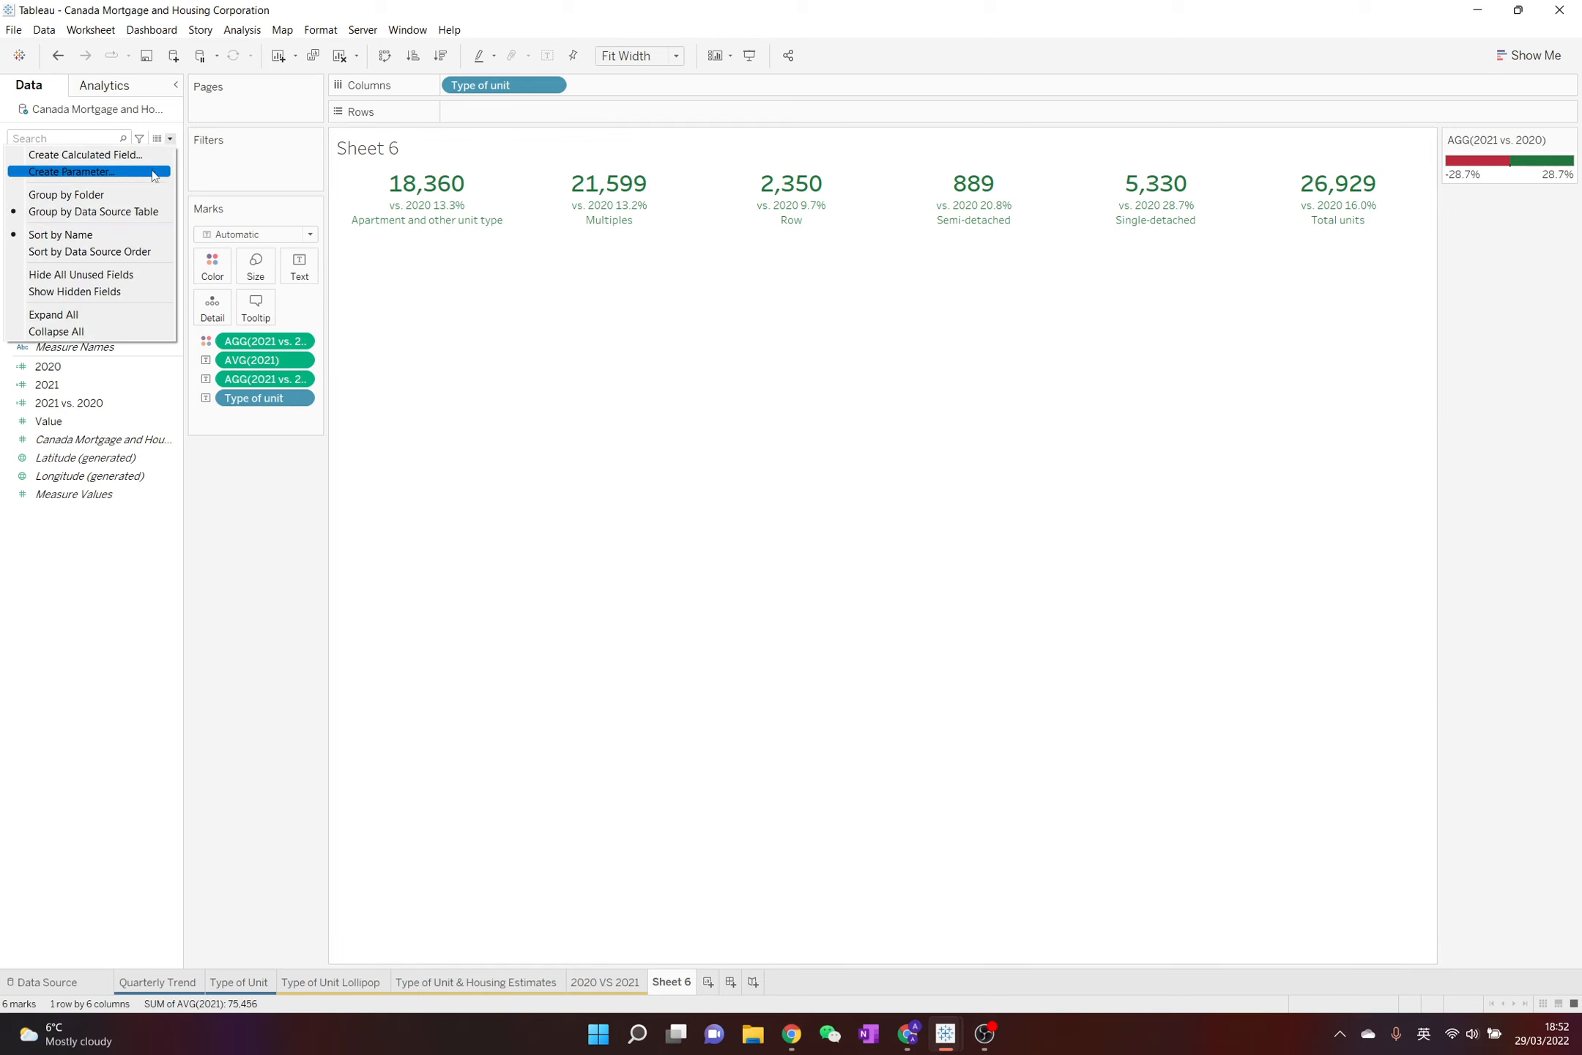
click(139, 171)
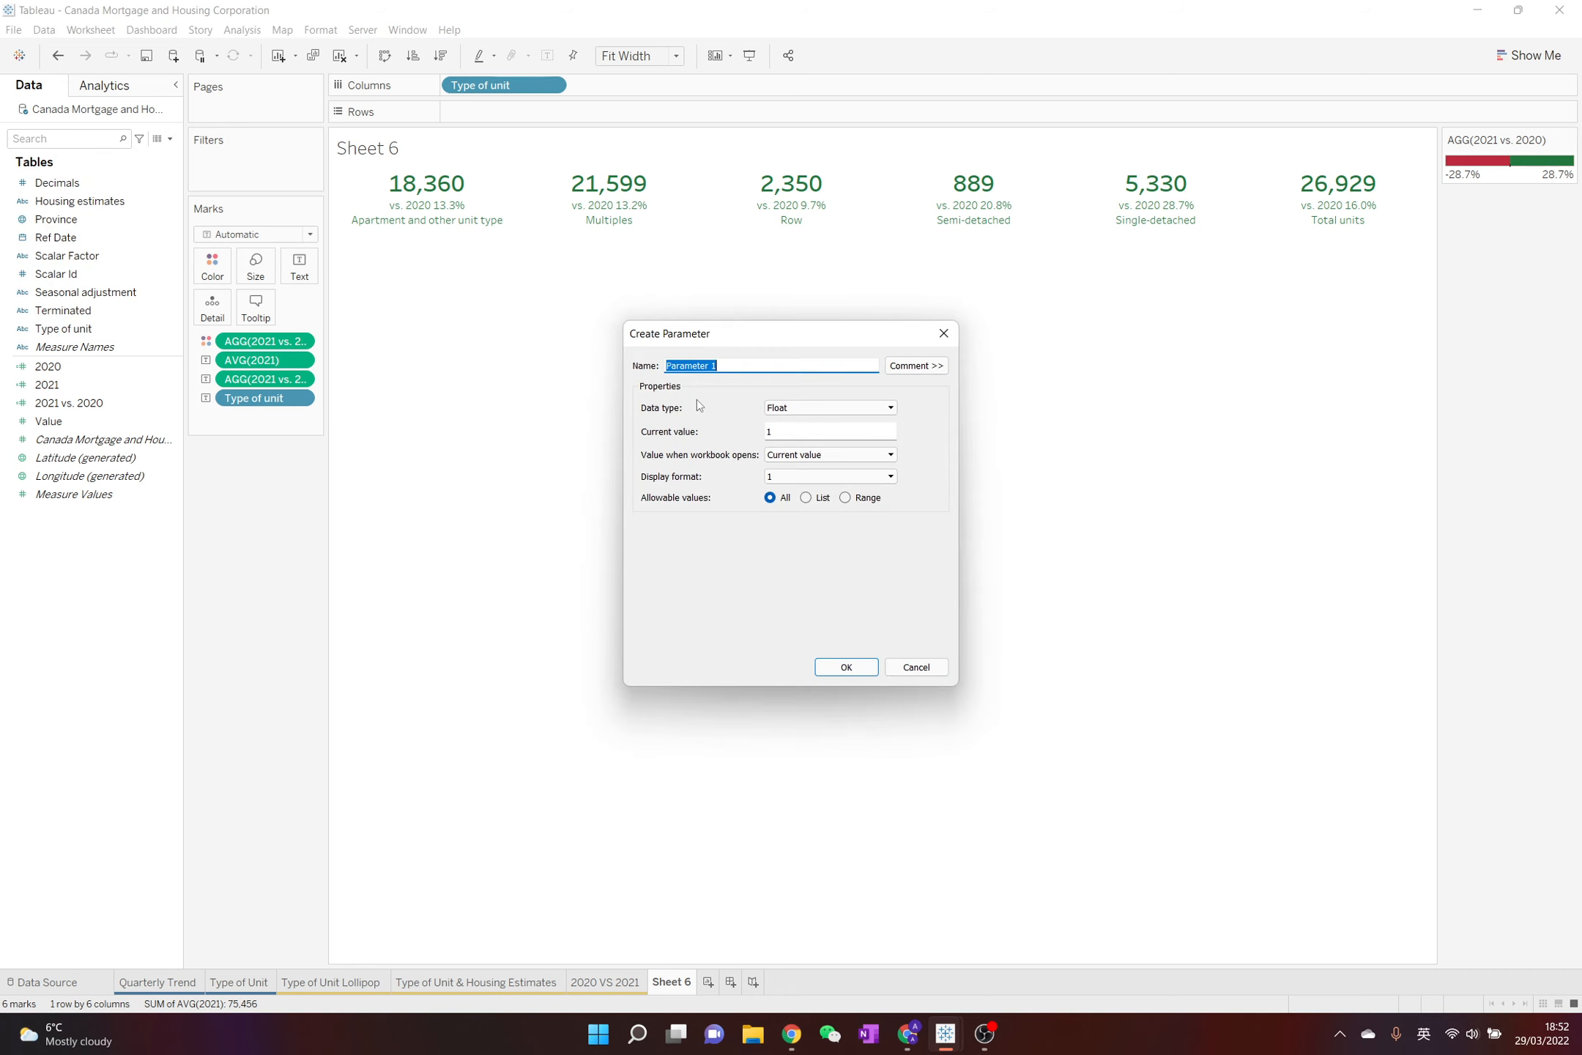
text(Selected Y)
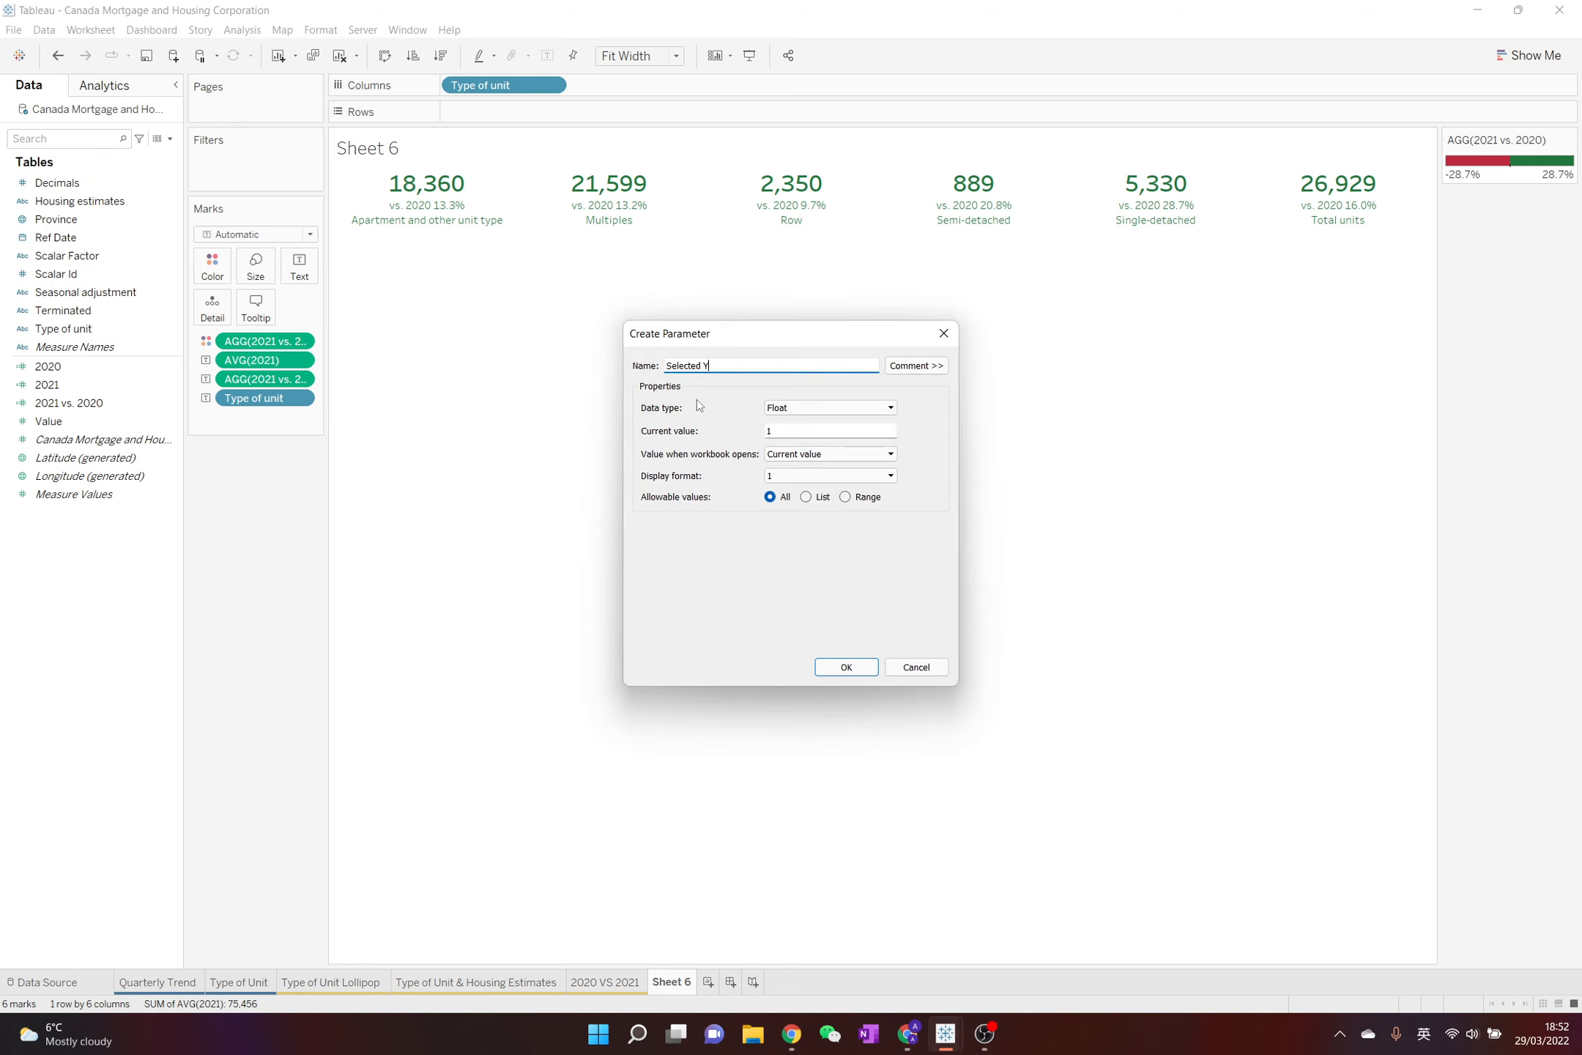
text(ear)
click(789, 408)
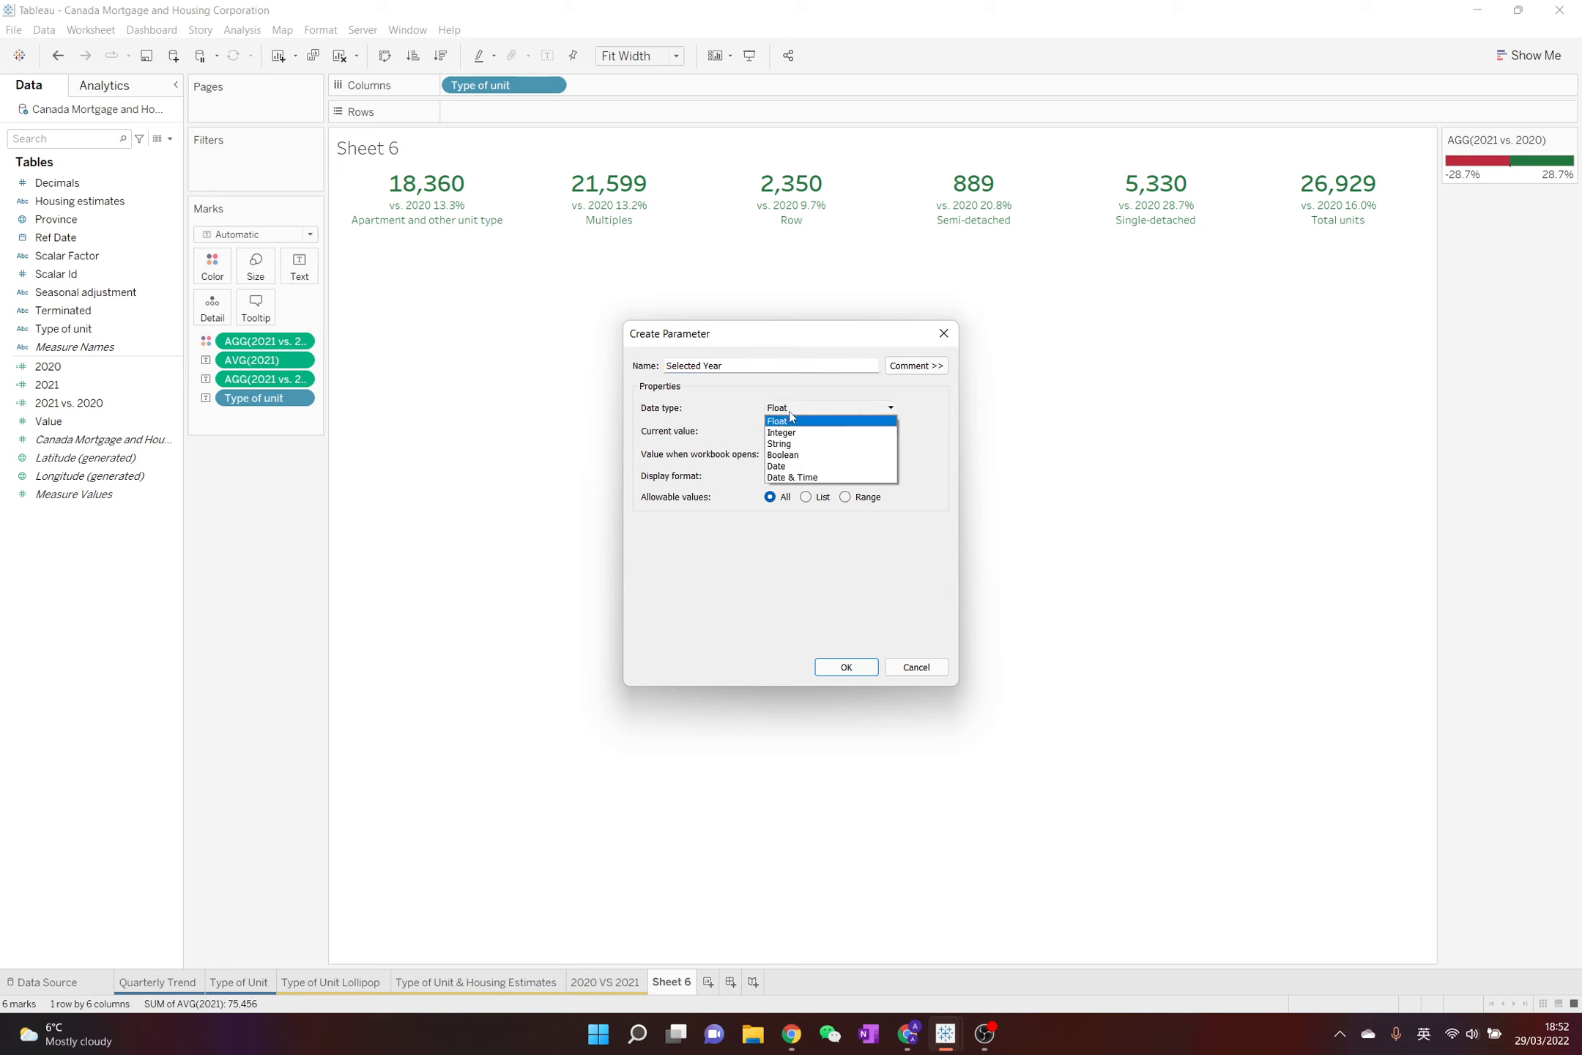
click(798, 433)
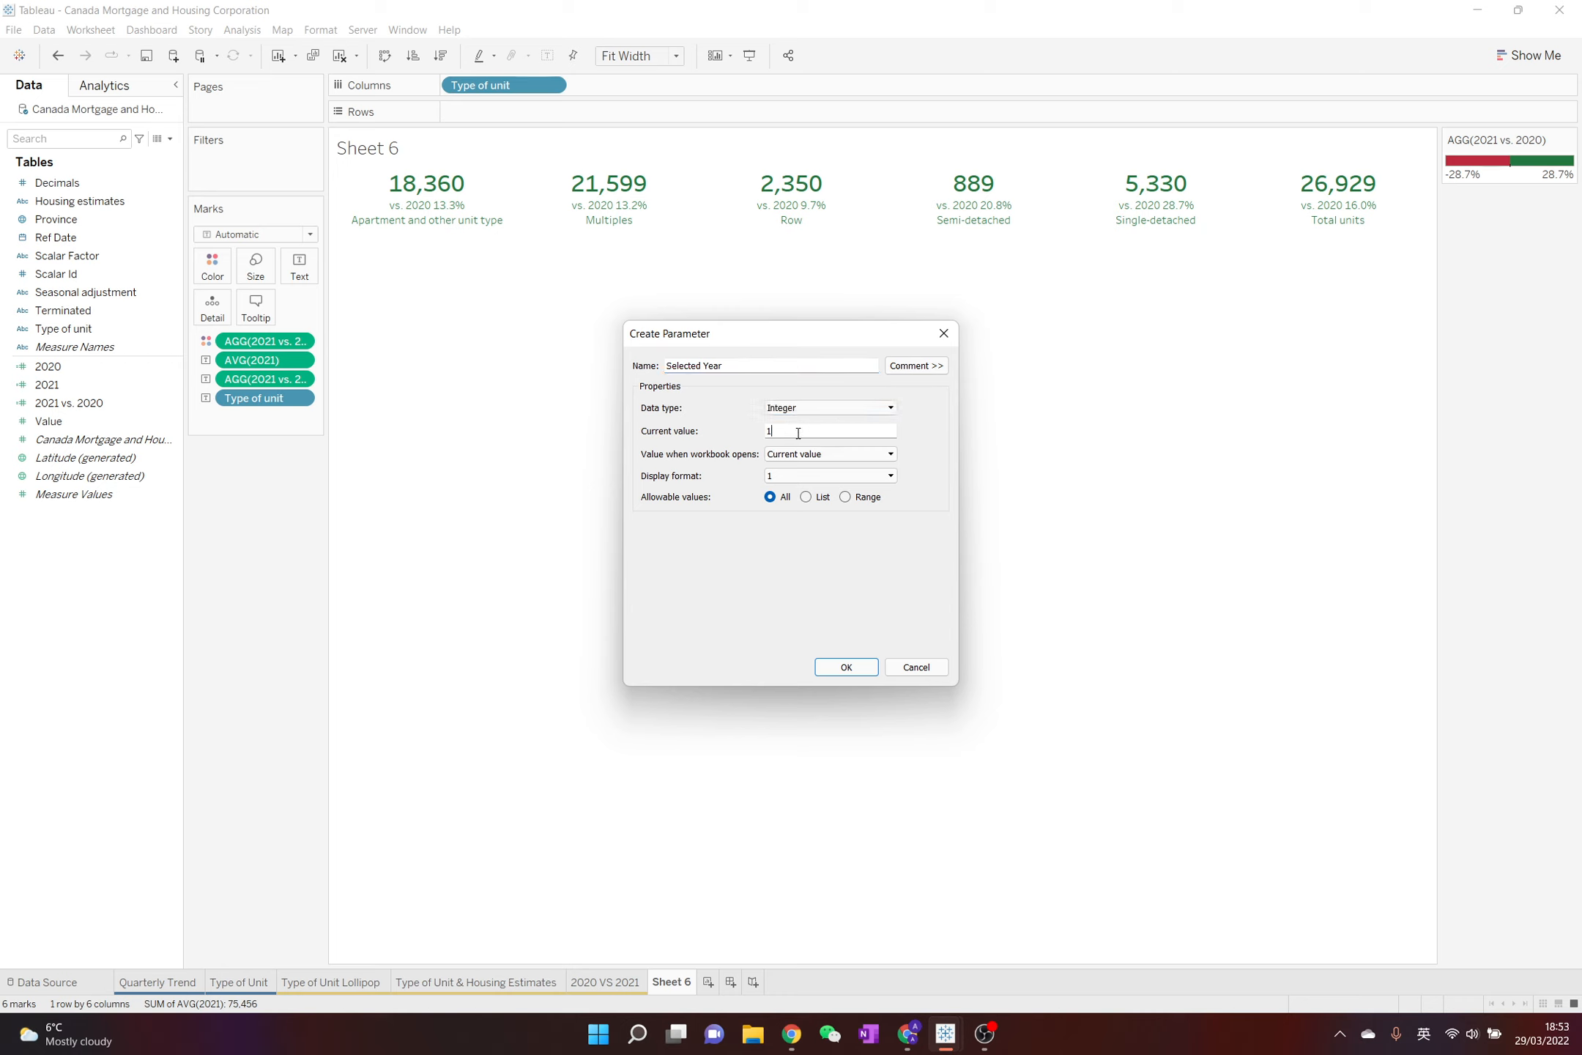
key(BackSpace)
text(2021)
Restrict the parameter's allowable values to a range with a minimum of 1948 and a maximum of 2021
click(846, 498)
click(681, 550)
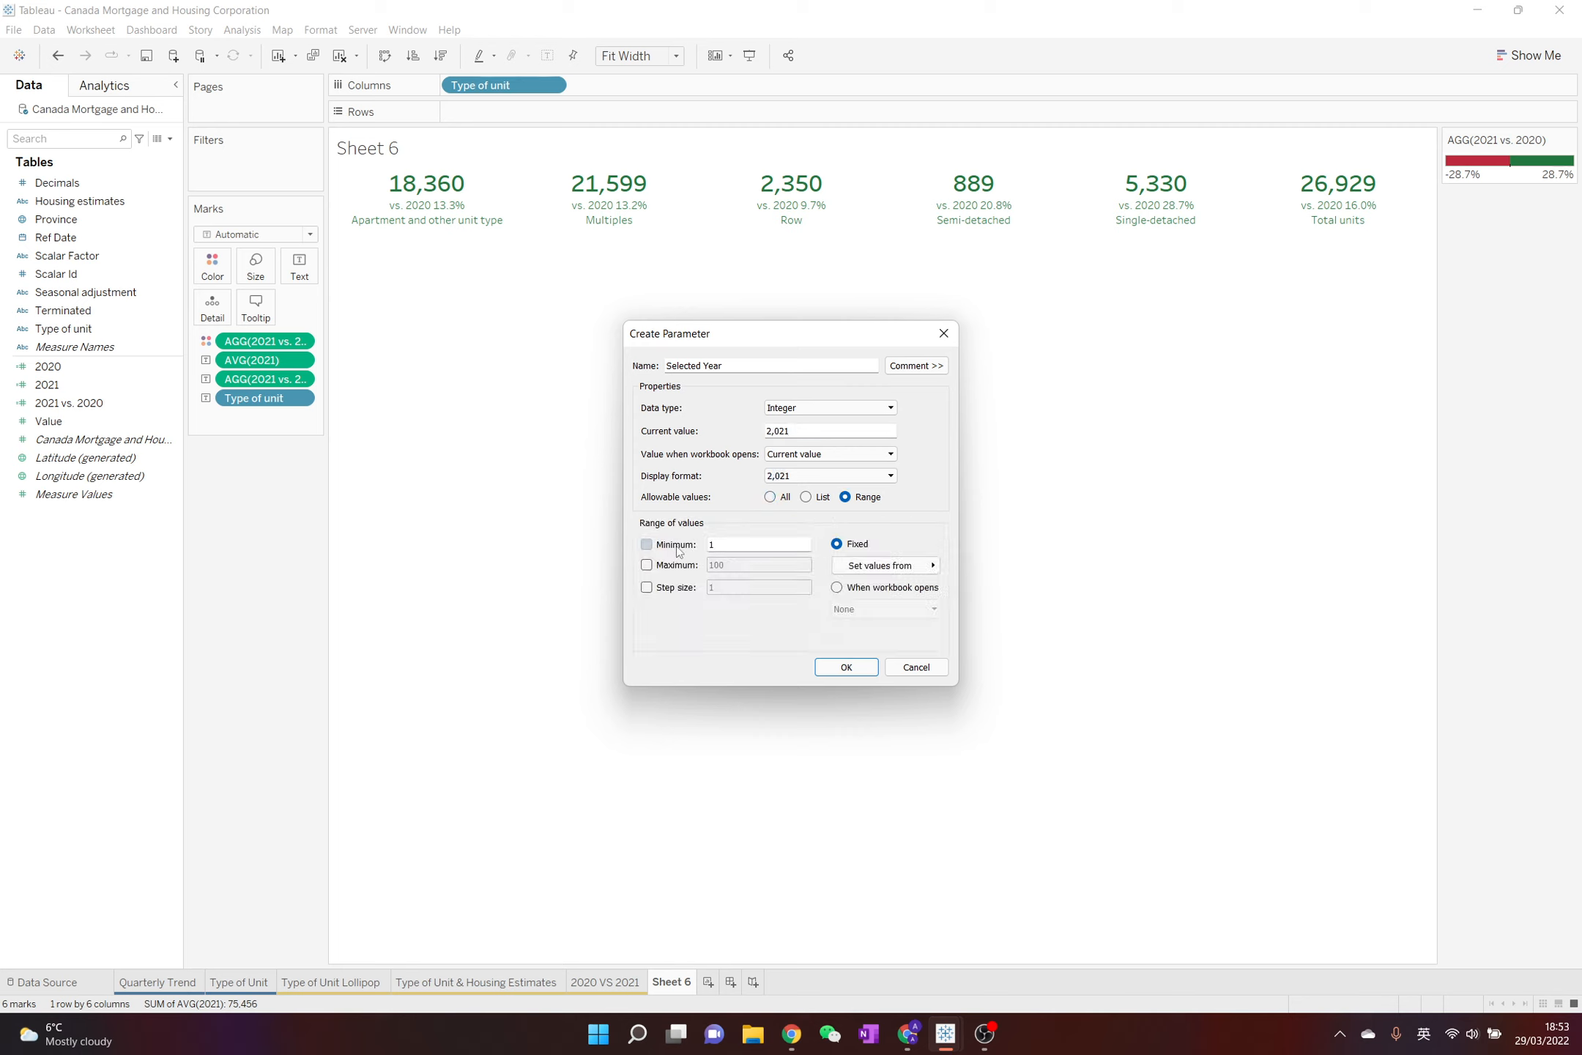
click(736, 545)
text(948)
click(646, 565)
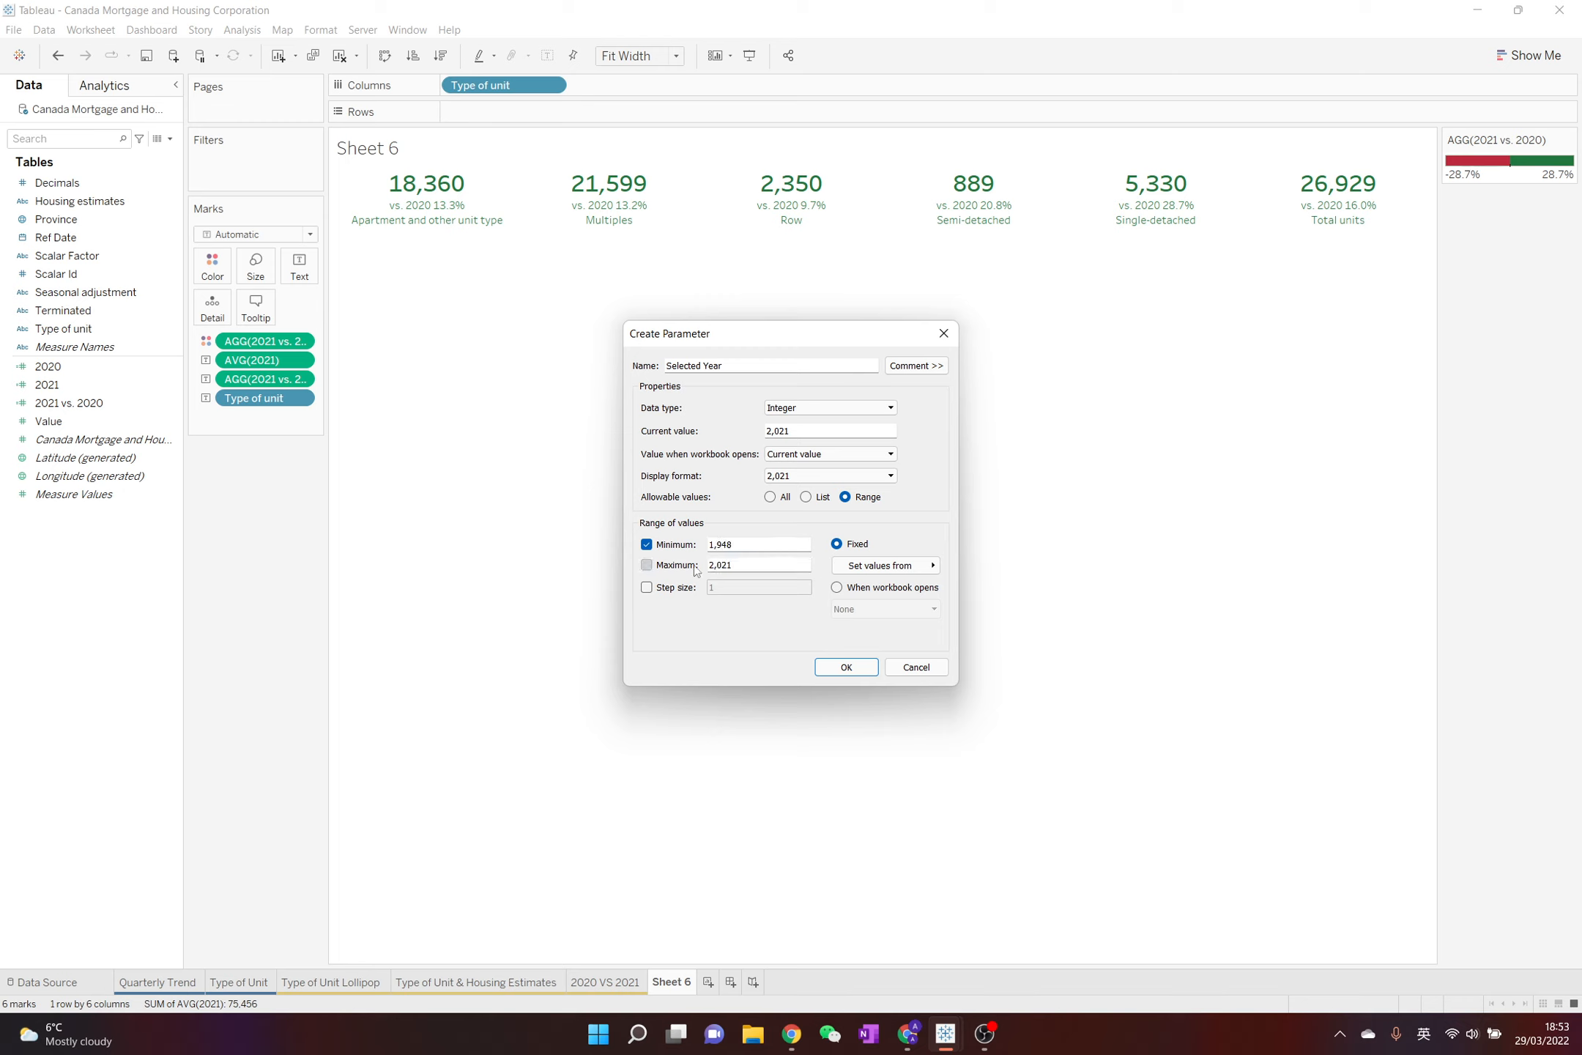
double_click(719, 564)
click(773, 565)
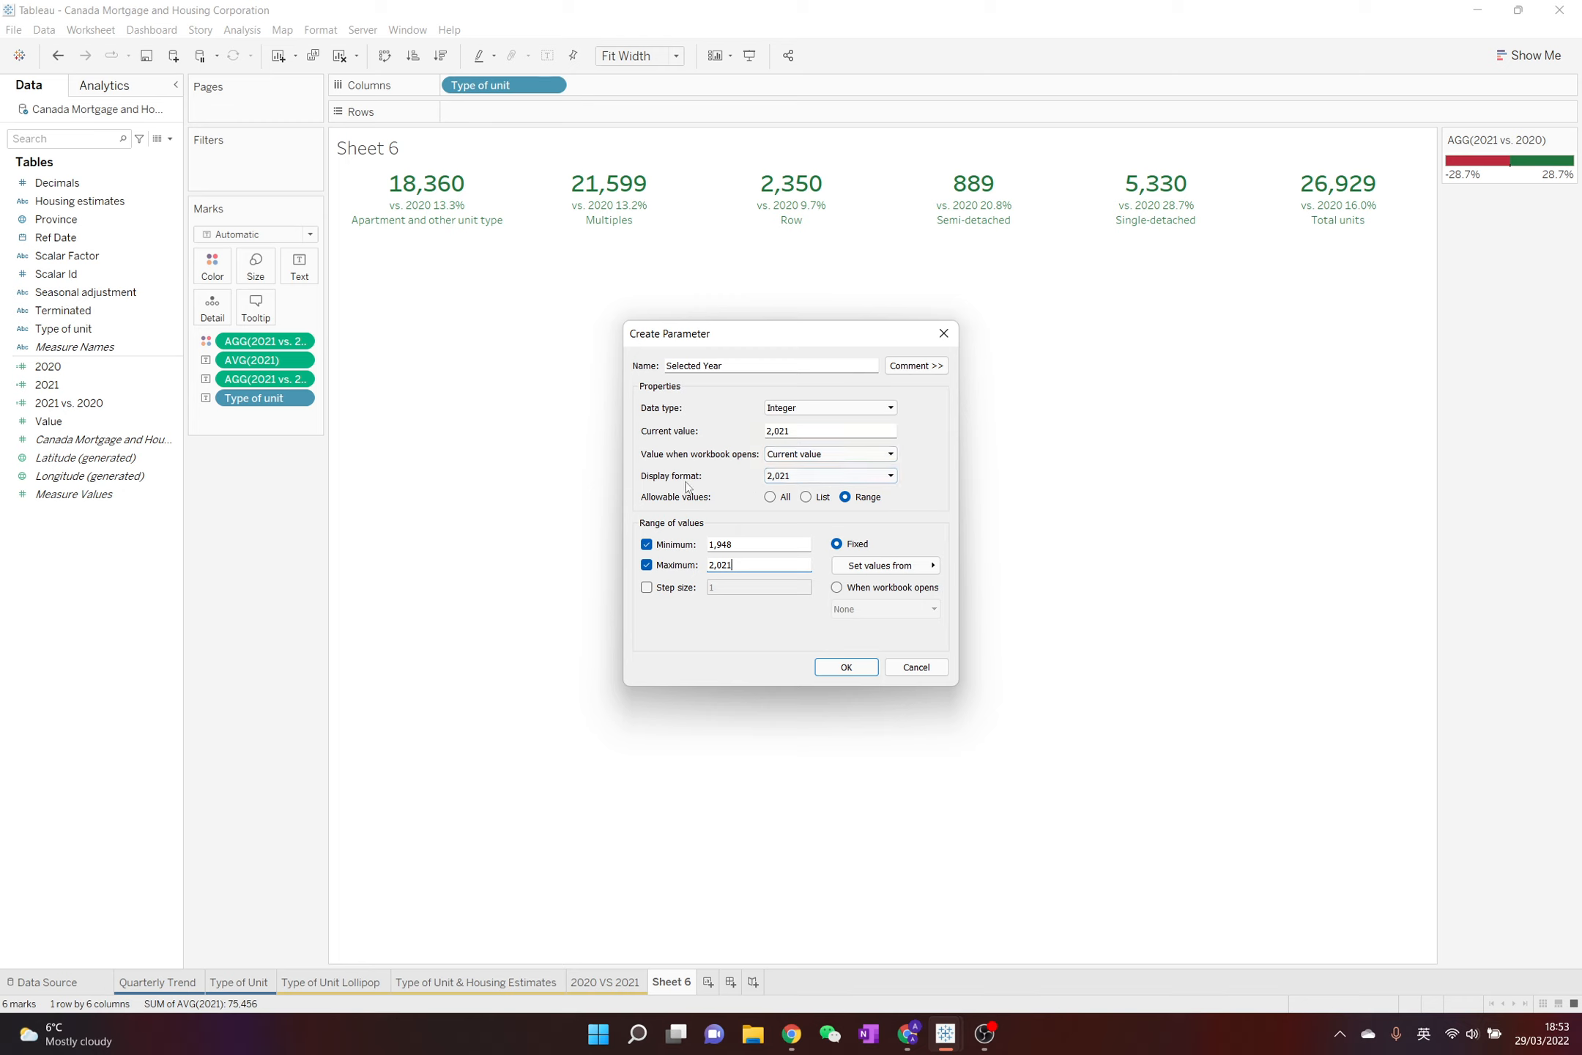
Give the parameter the custom display format "0" and confirm its creation
click(836, 482)
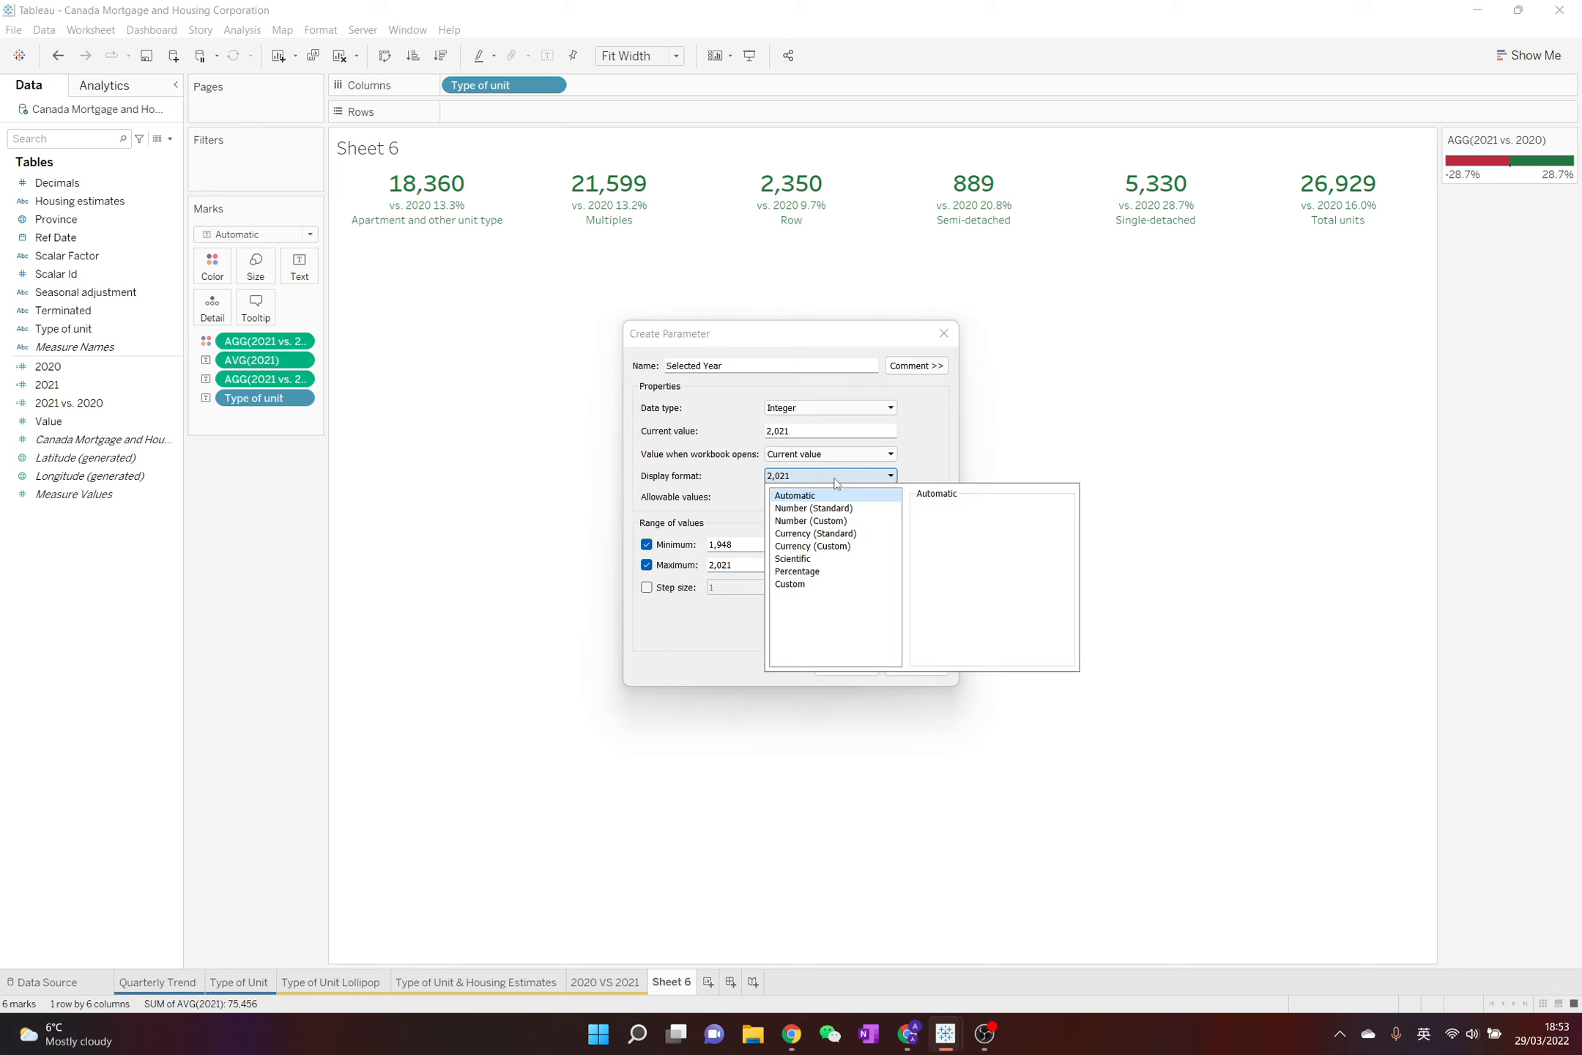
click(842, 586)
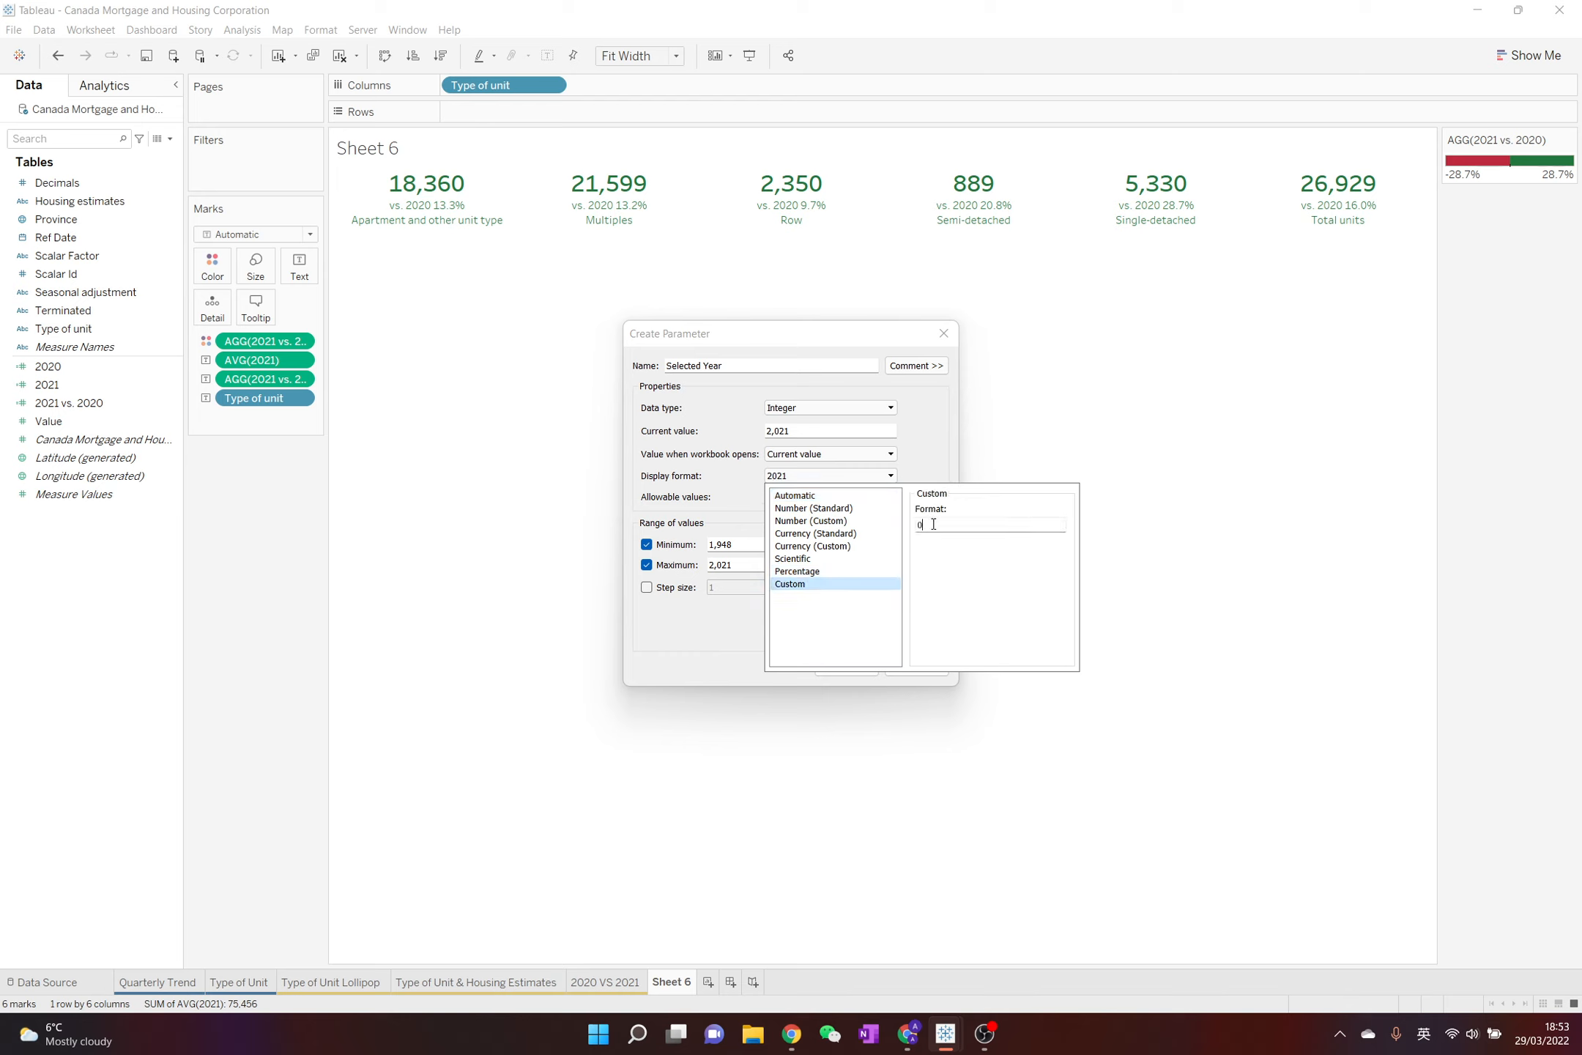
click(936, 467)
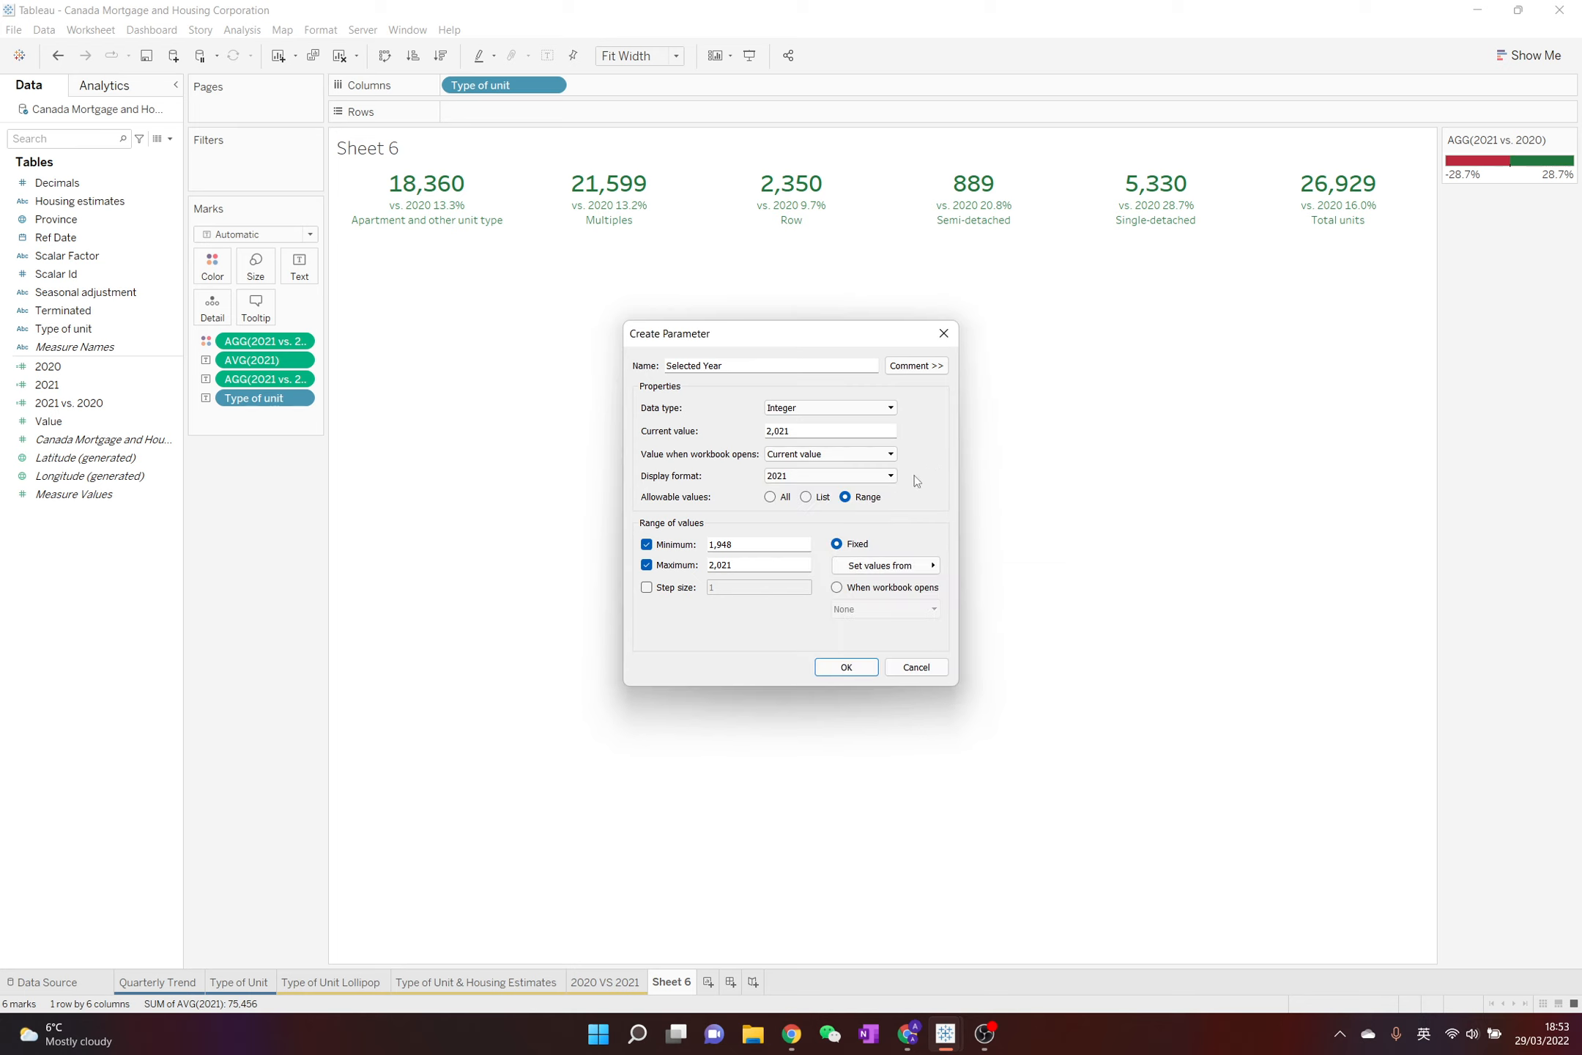
click(856, 667)
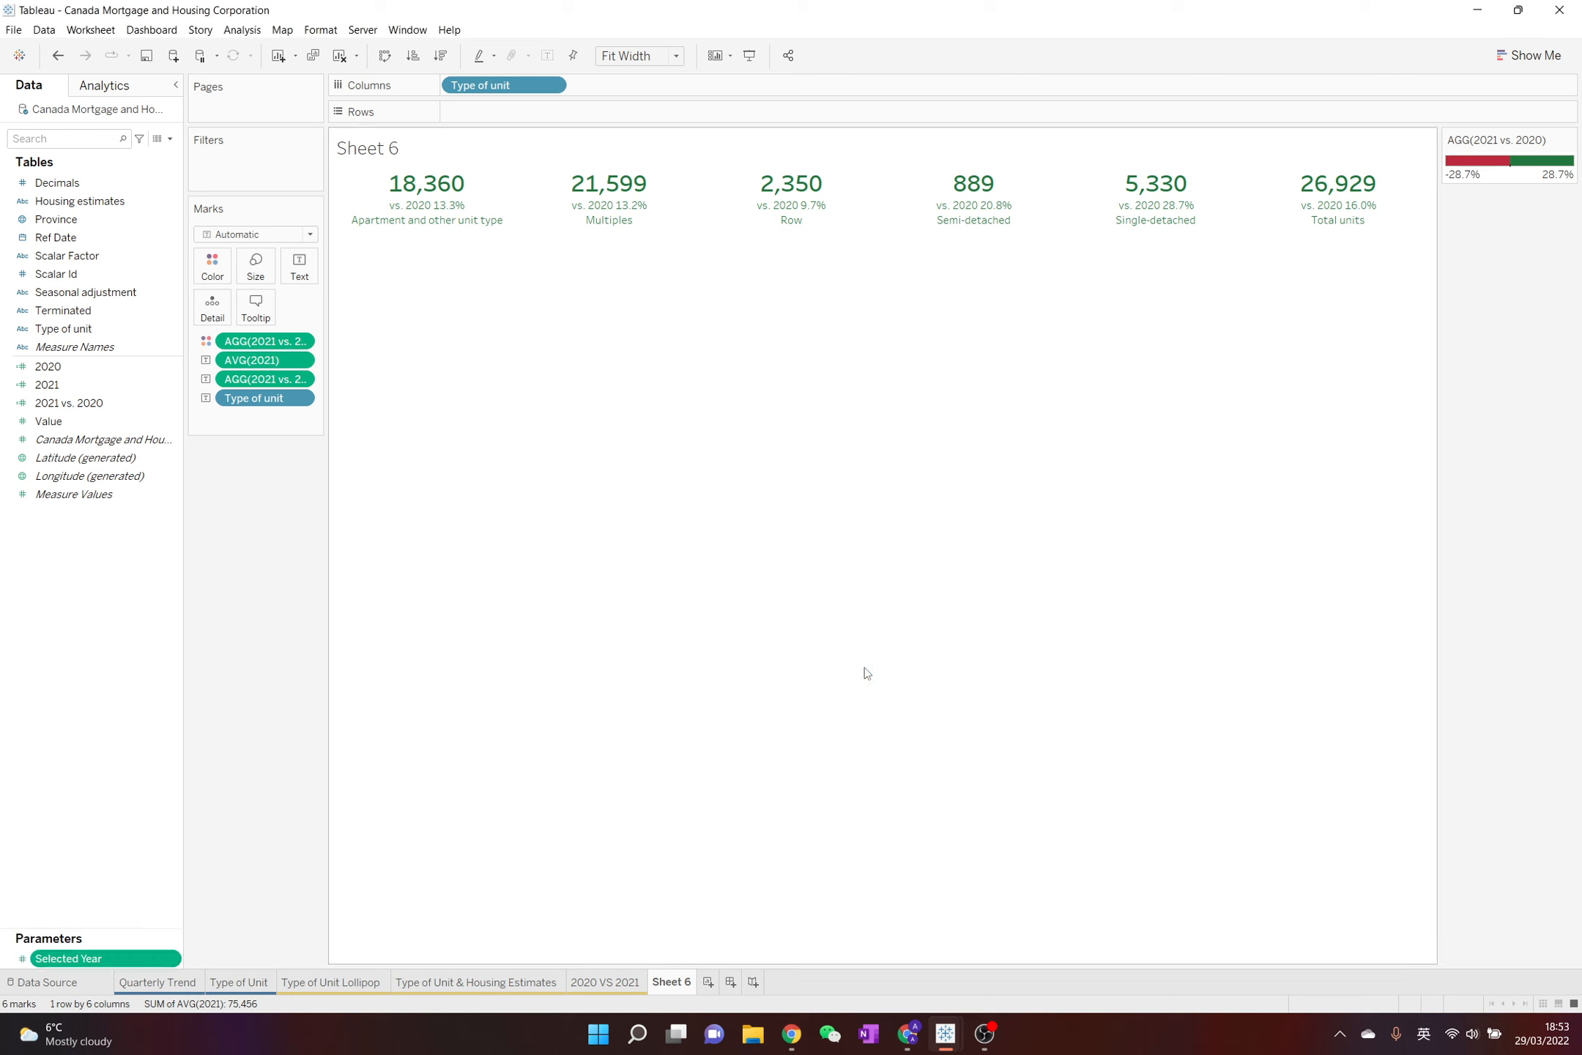
Show the Selected Year parameter control on the worksheet and change it from a slider to a Type In field
right_click(174, 958)
click(236, 704)
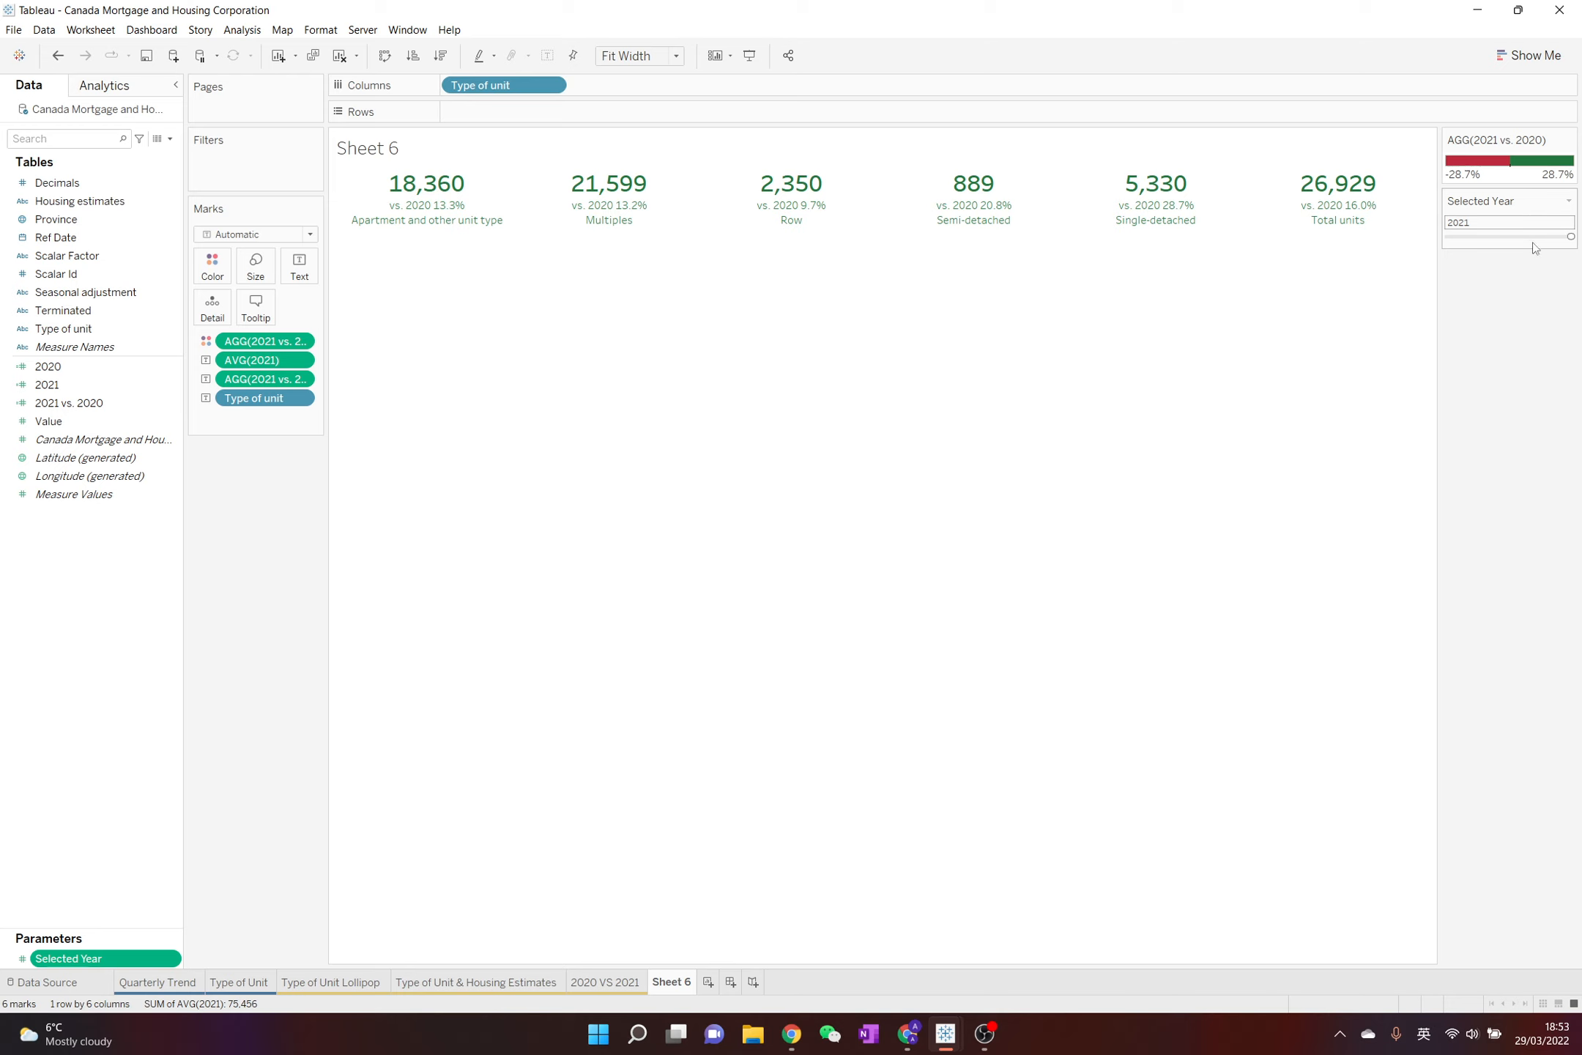
click(1568, 200)
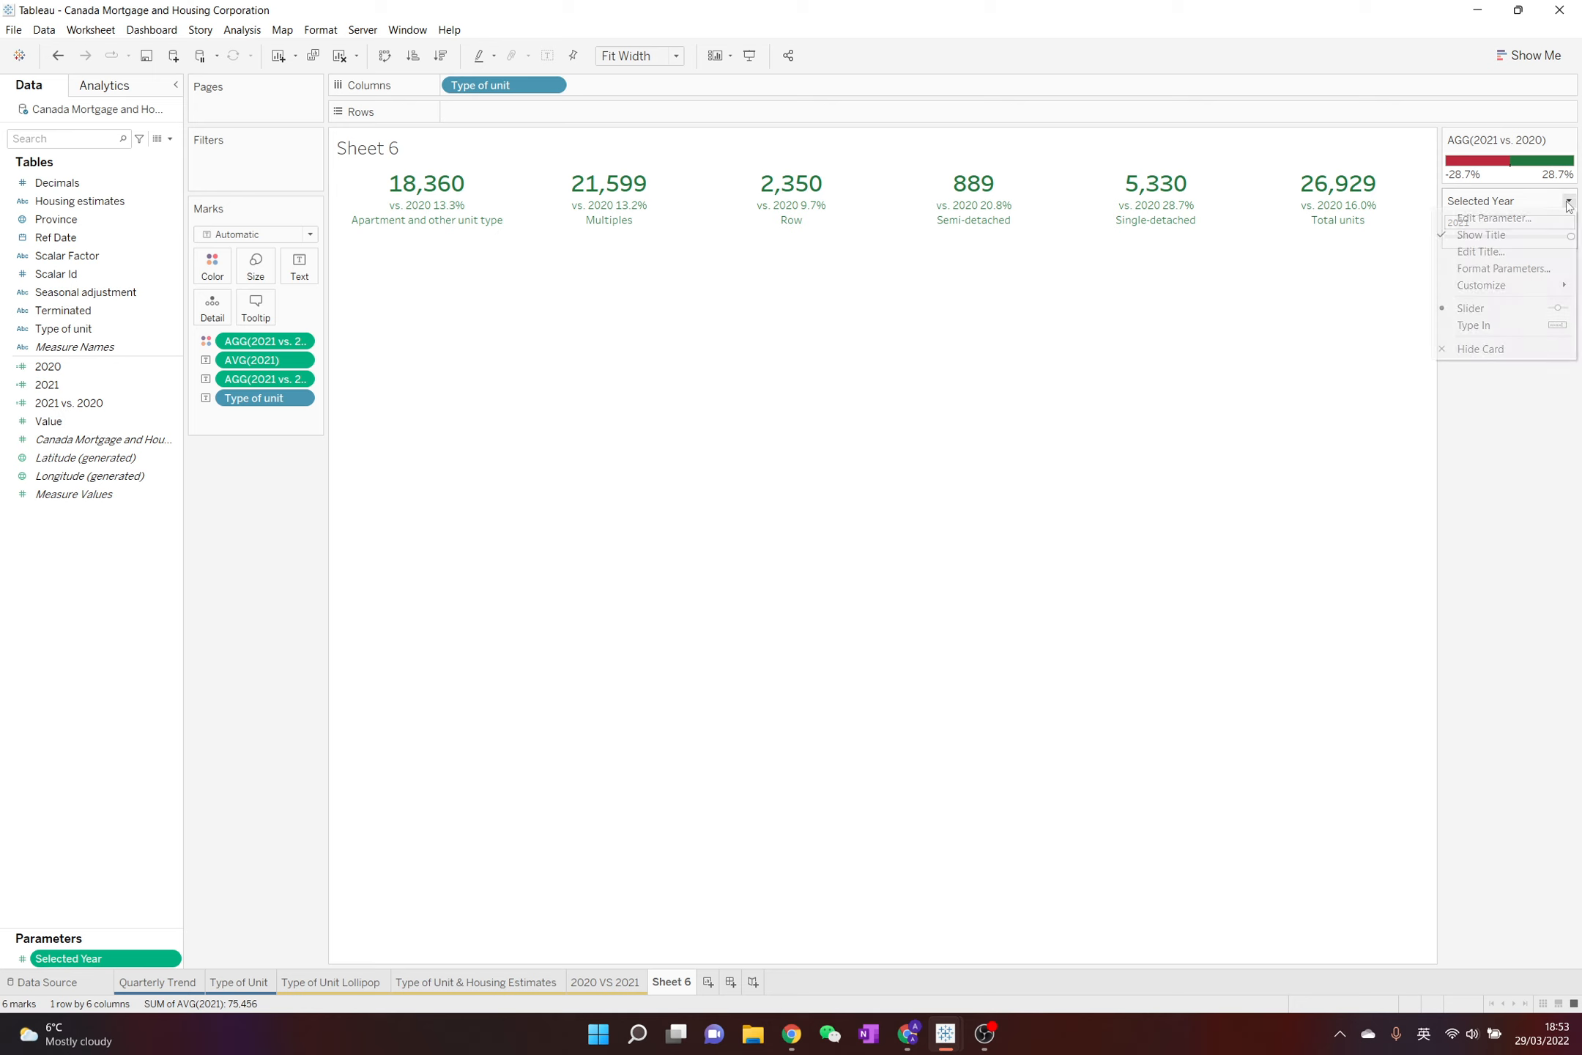
click(1463, 325)
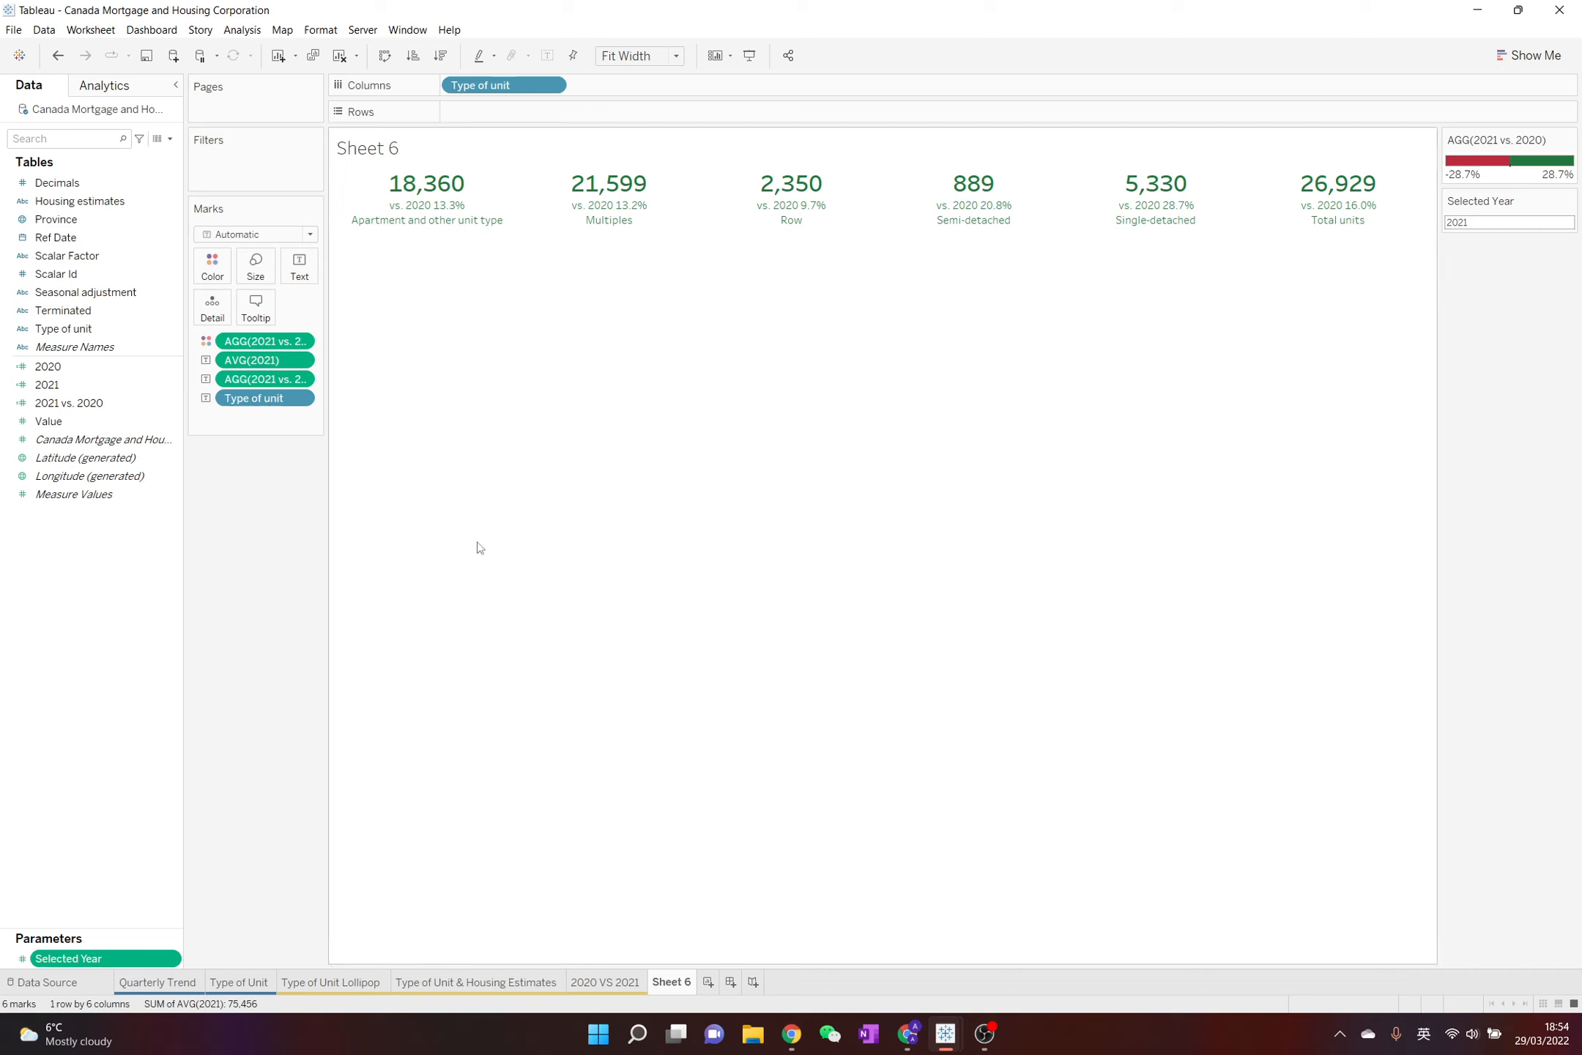
Open the 2021 calculated field for editing and rename it "Selected Year"
right_click(120, 384)
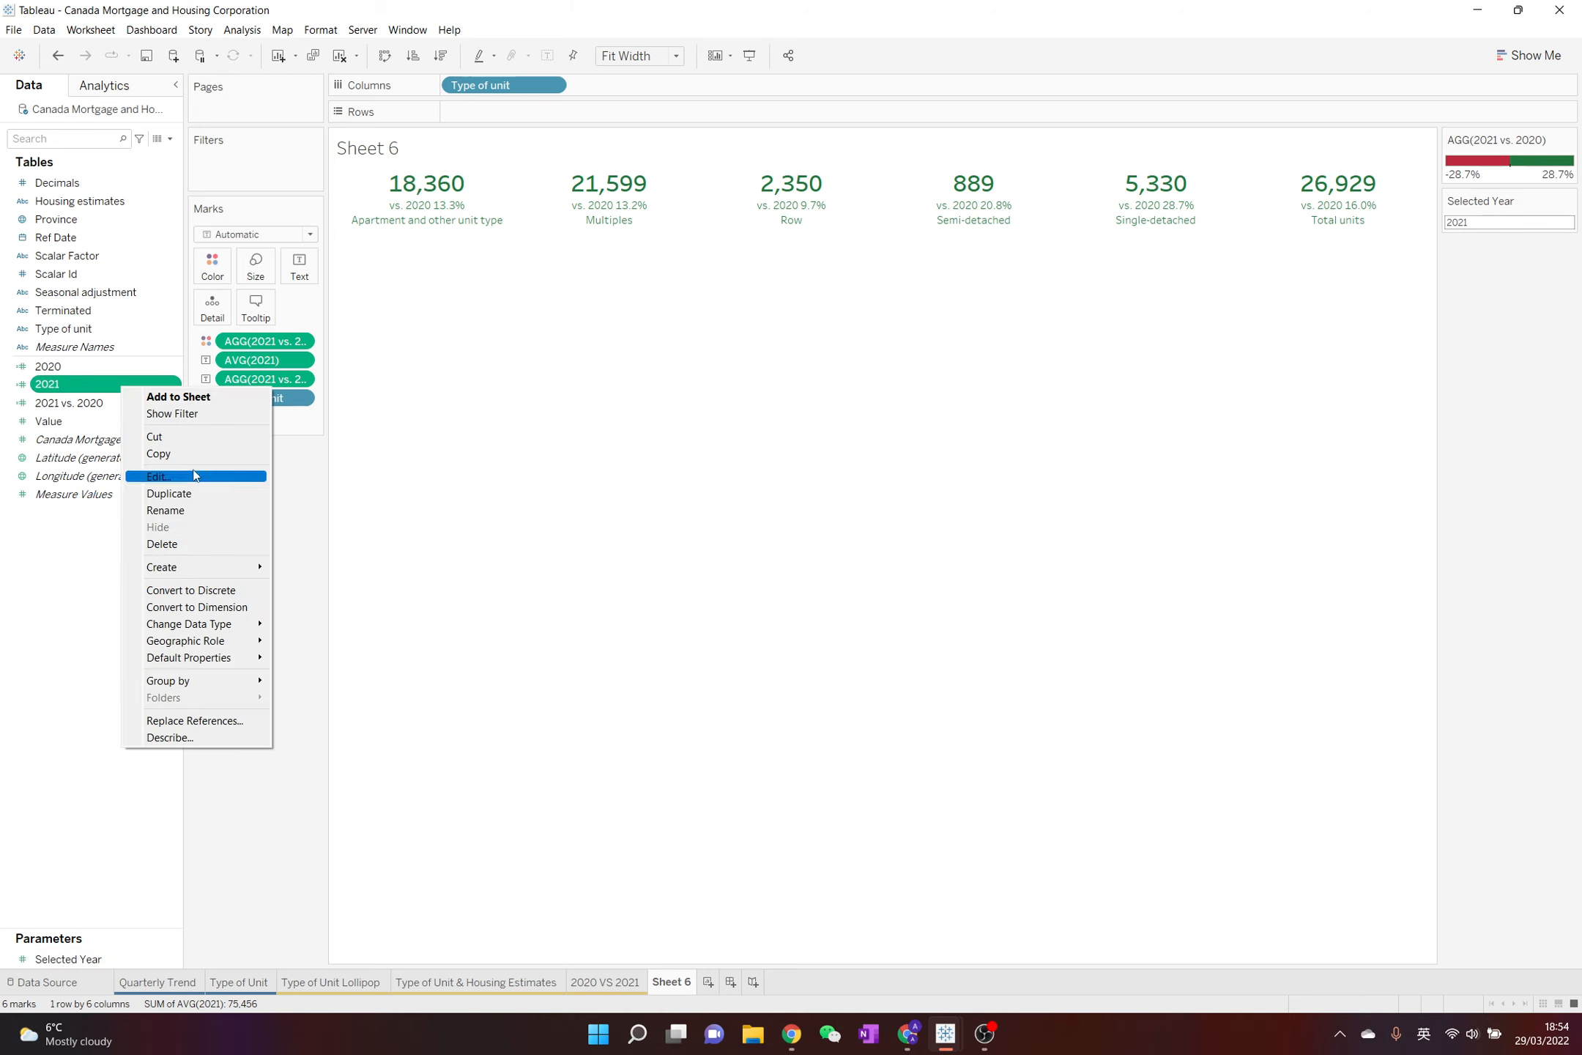
click(179, 476)
click(372, 354)
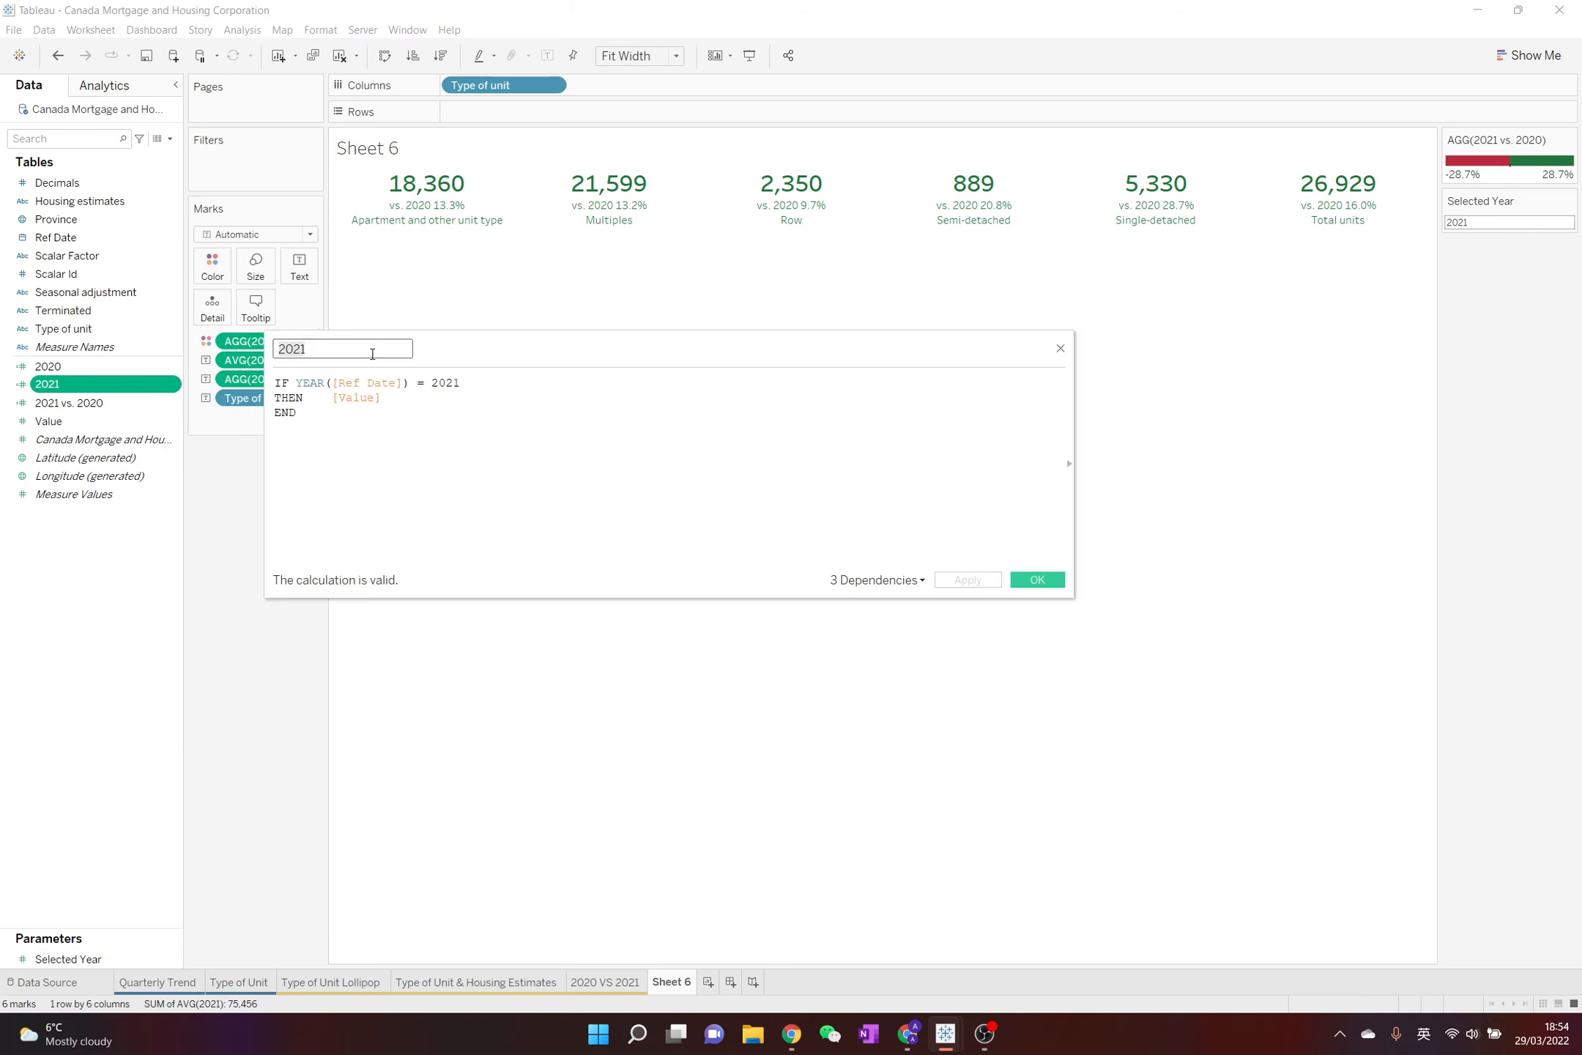
key(BackSpace)
key(BackSpace)
key(BackSpace)
key(BackSpace)
text(C)
key(BackSpace)
text(Selected)
text(ar)
Replace the fixed year 2021 in the calculation with the Selected Year parameter and save the field
click(447, 382)
double_click(449, 382)
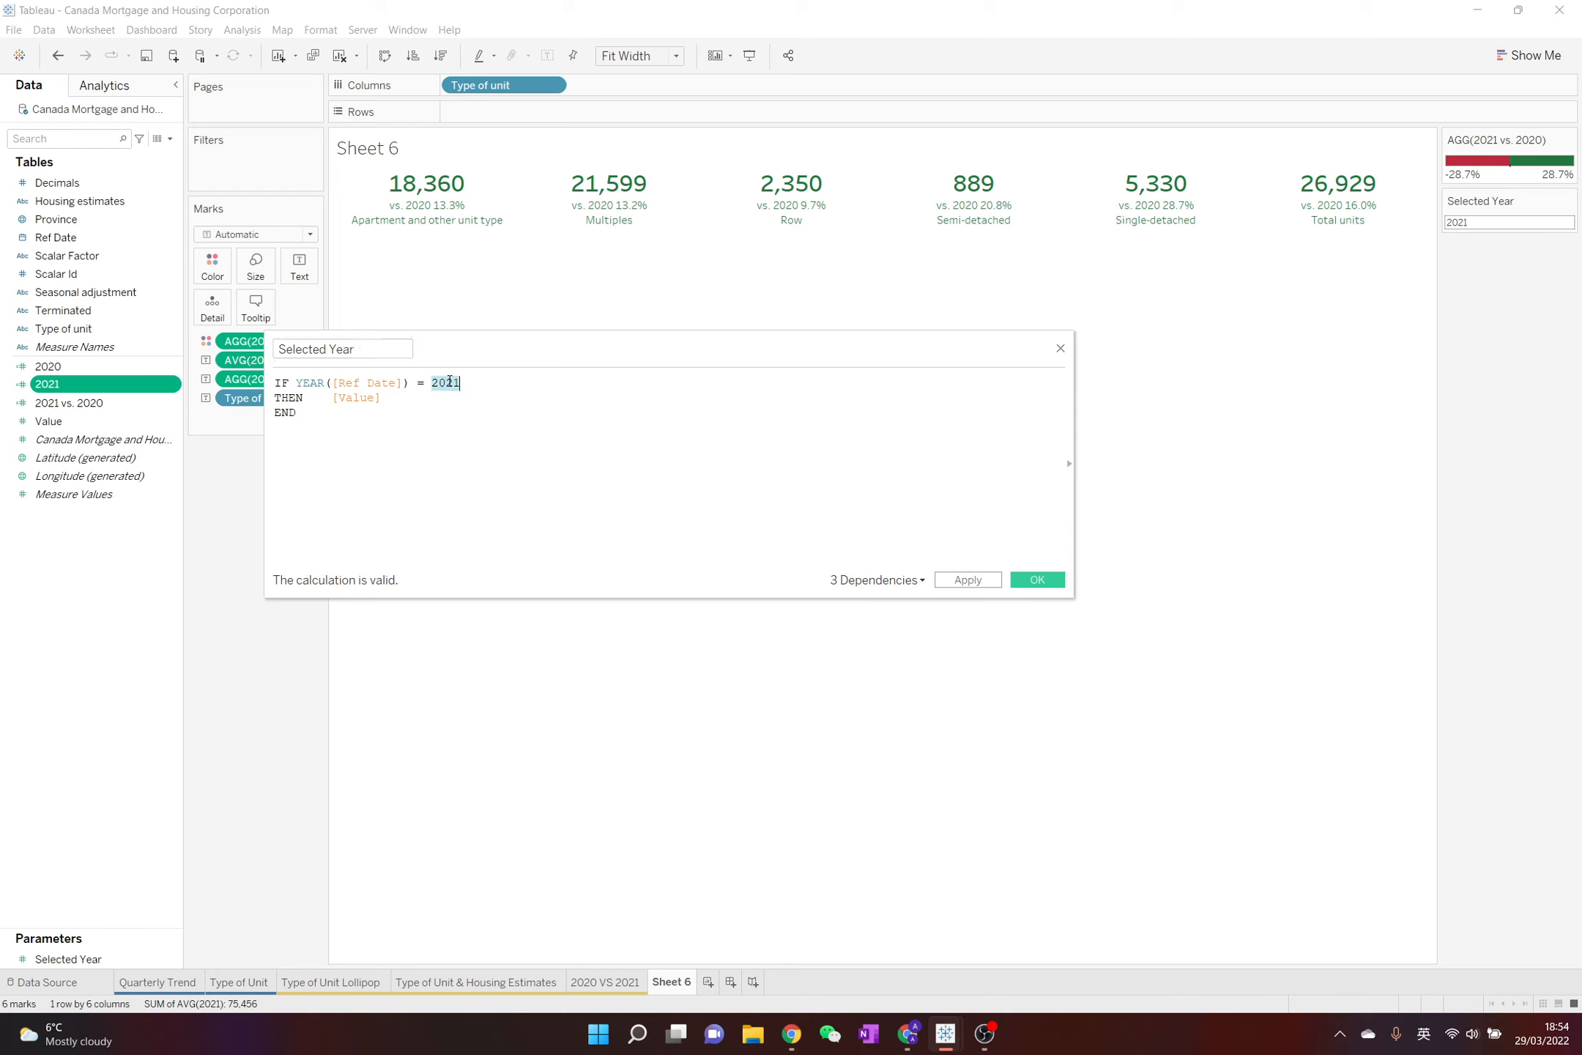
key(BackSpace)
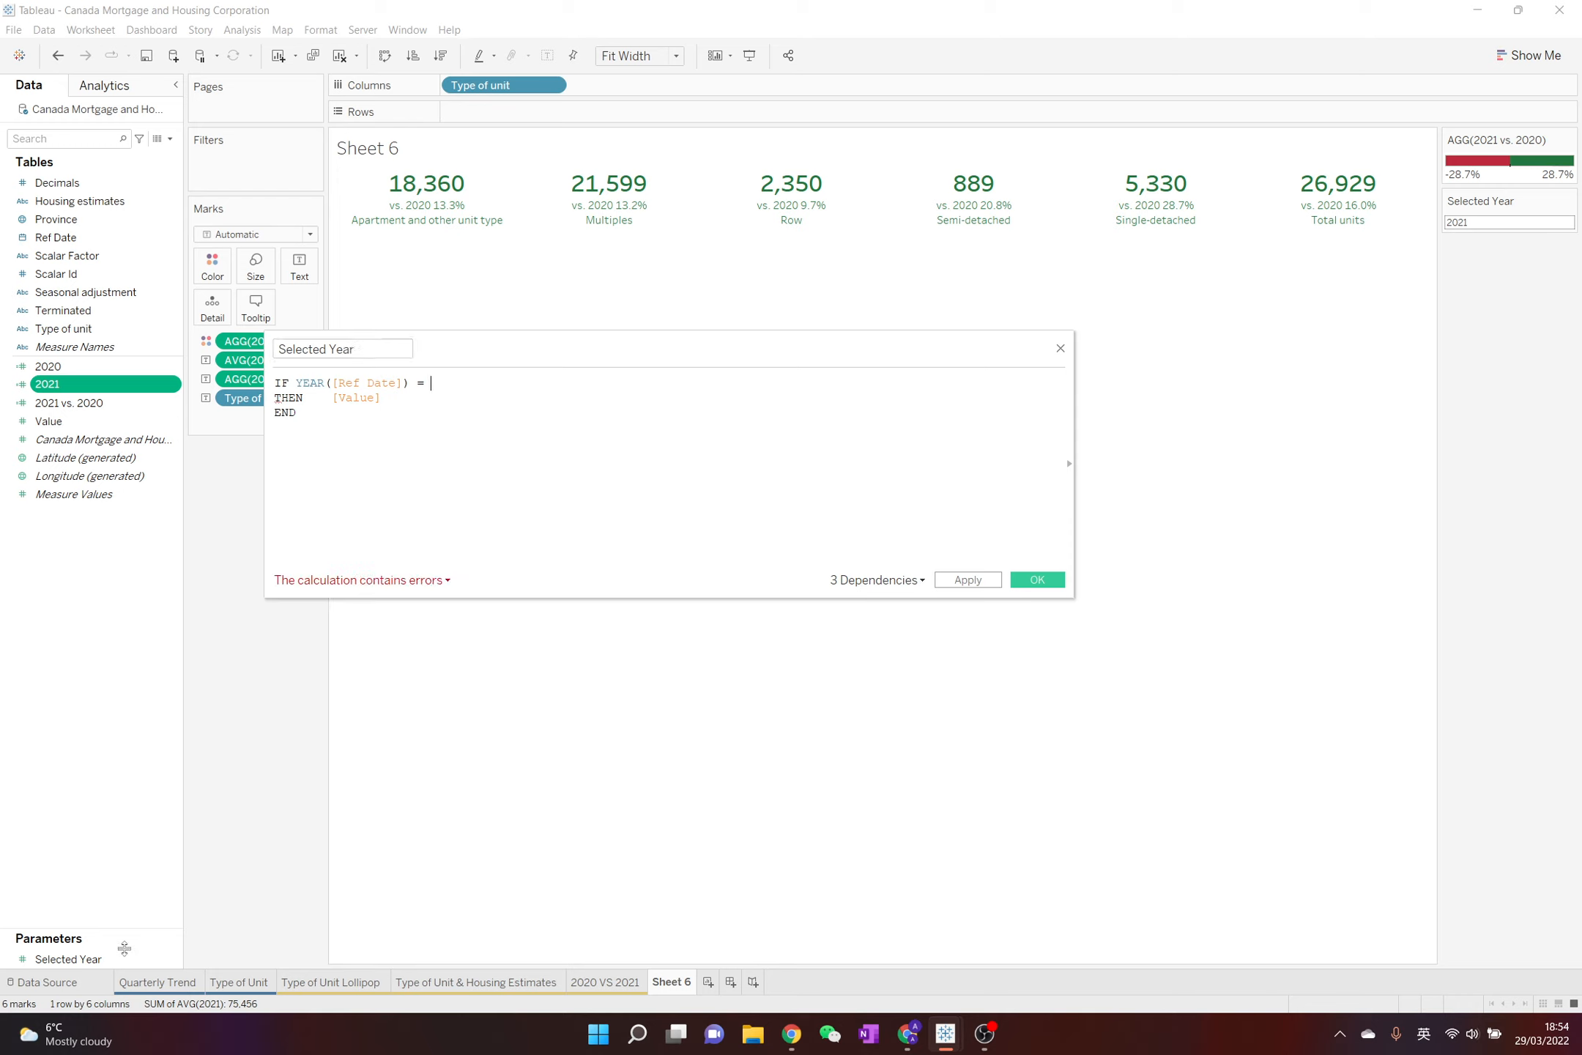
drag(123, 956, 628, 448)
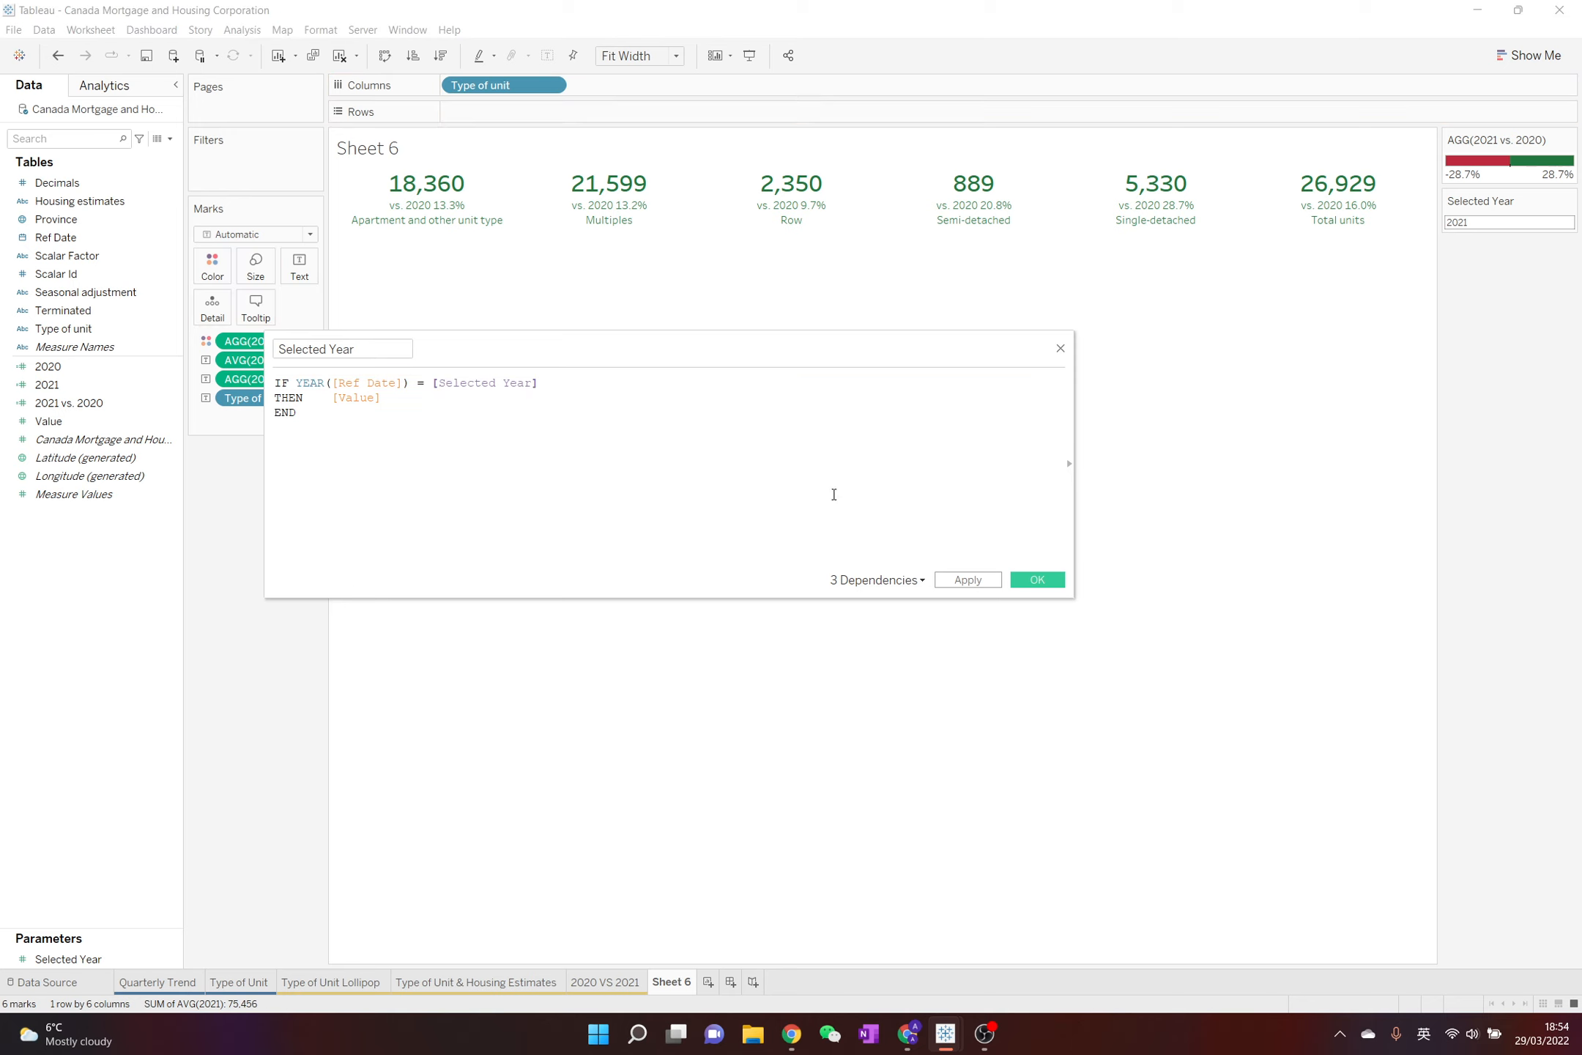
click(1052, 582)
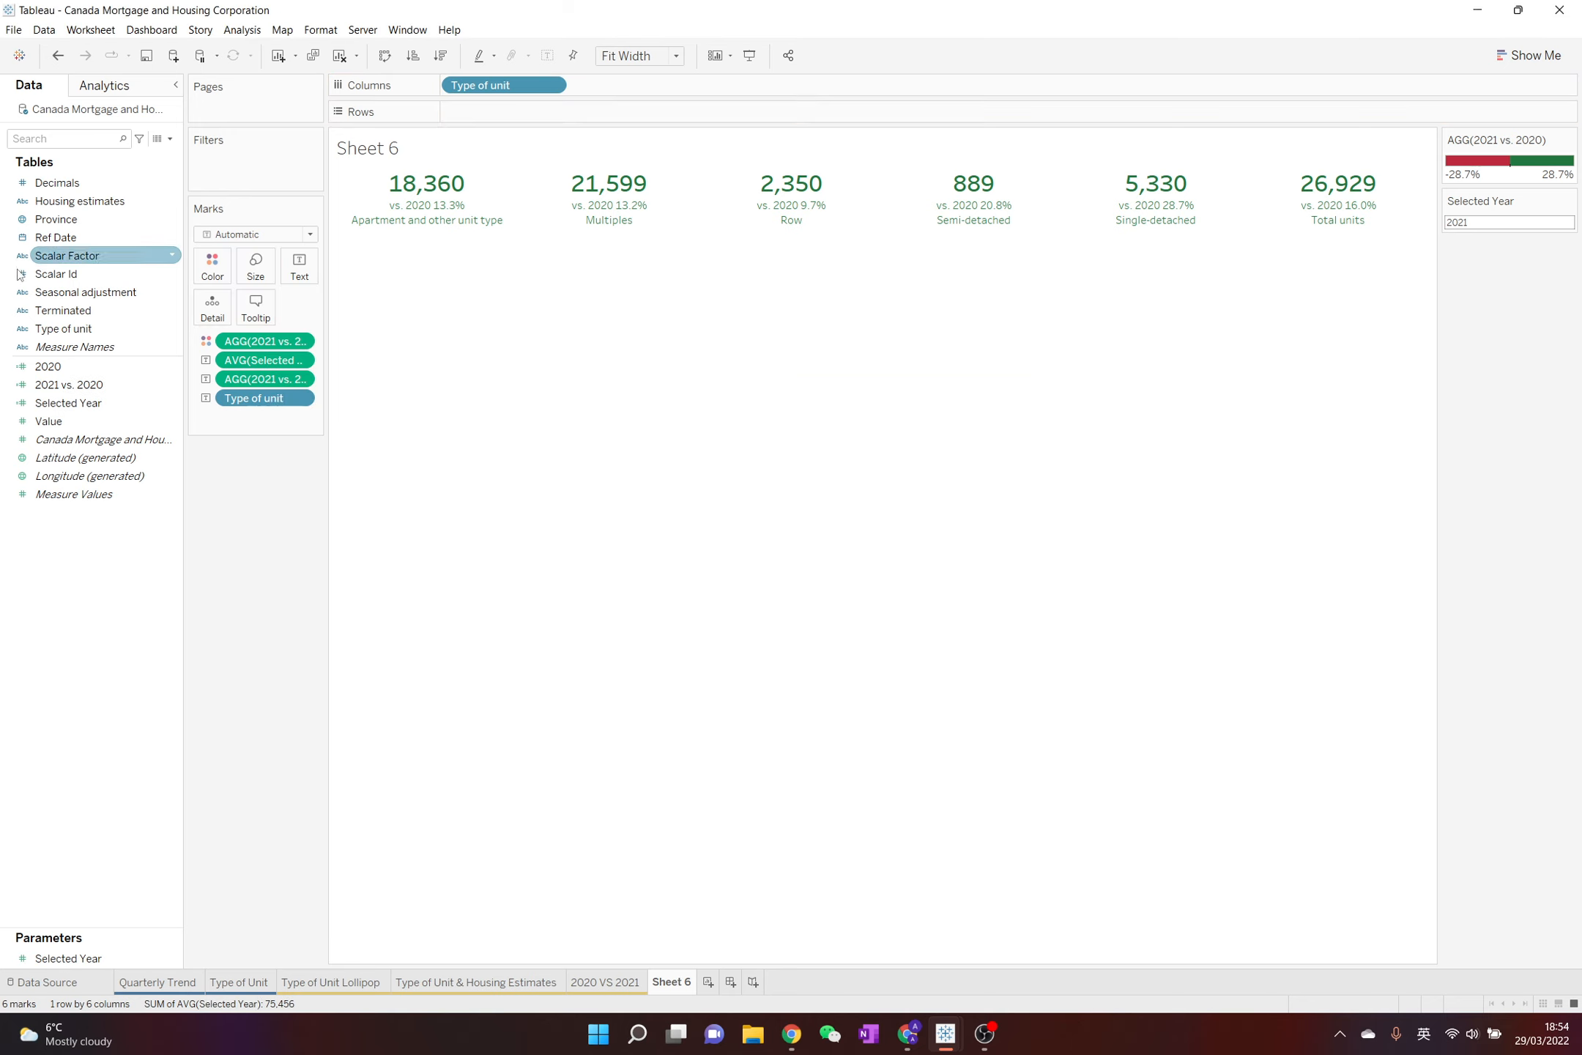
Open the 2020 calculated field for editing and rename it "Prior Year"
right_click(89, 368)
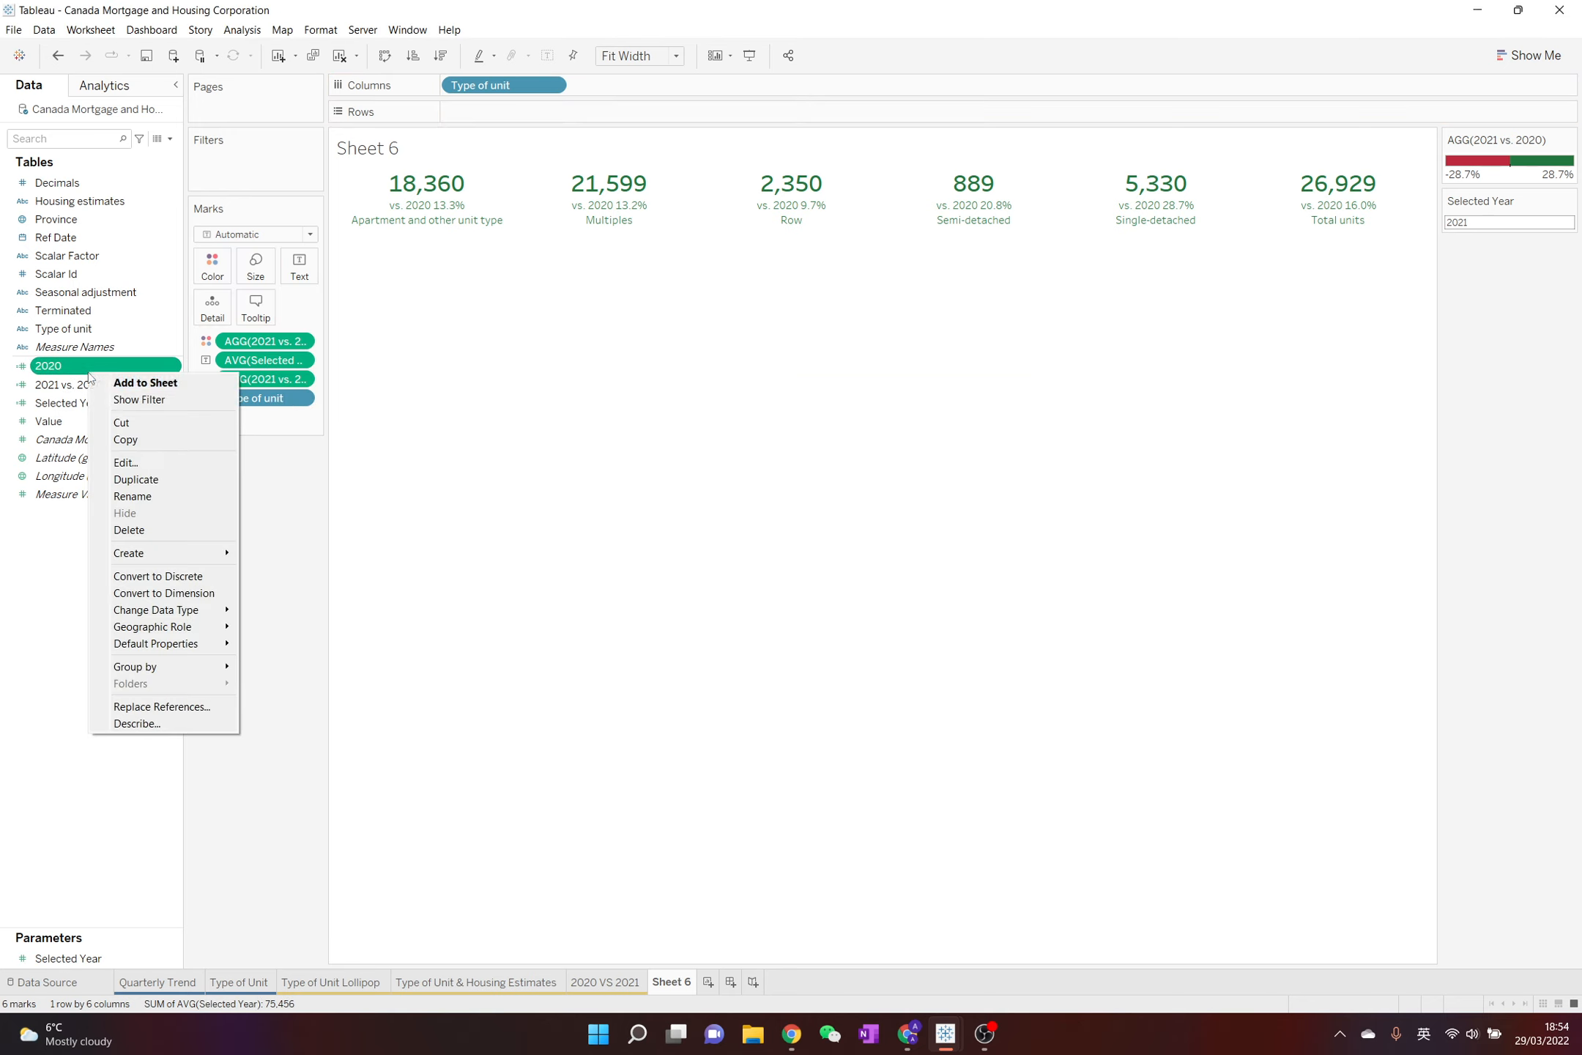
click(126, 461)
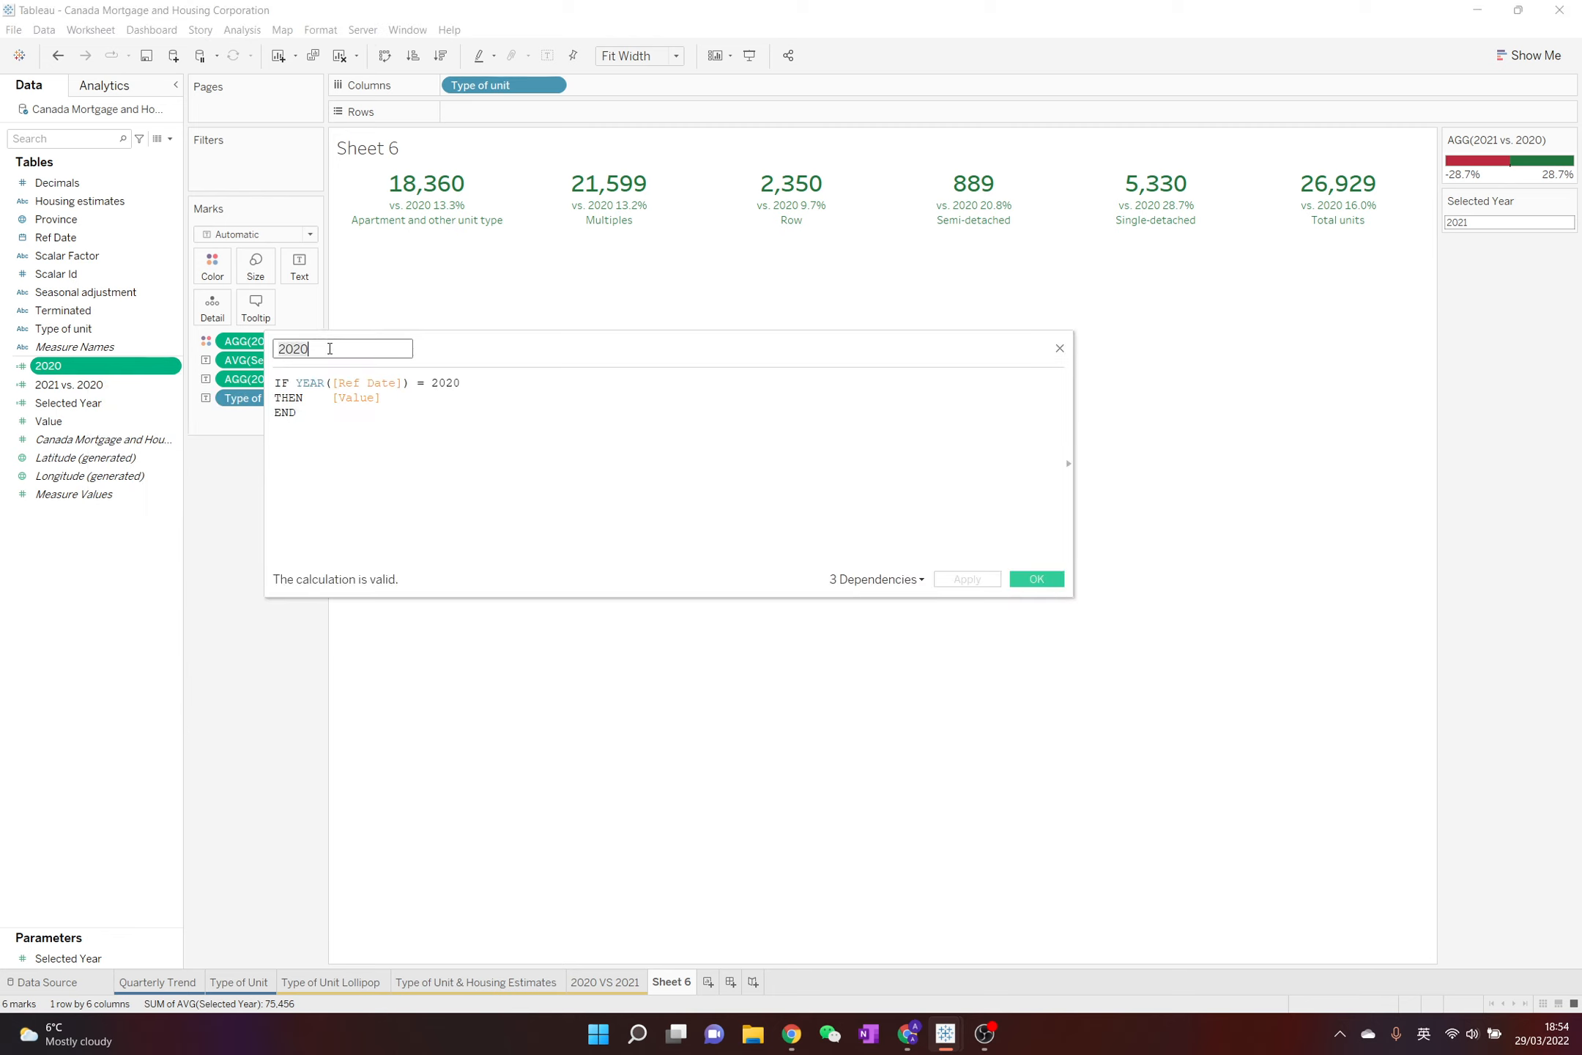
text(Prior Year)
Replace the fixed year 2020 in the calculation with the Selected Year parameter minus 1 and save the field
double_click(449, 382)
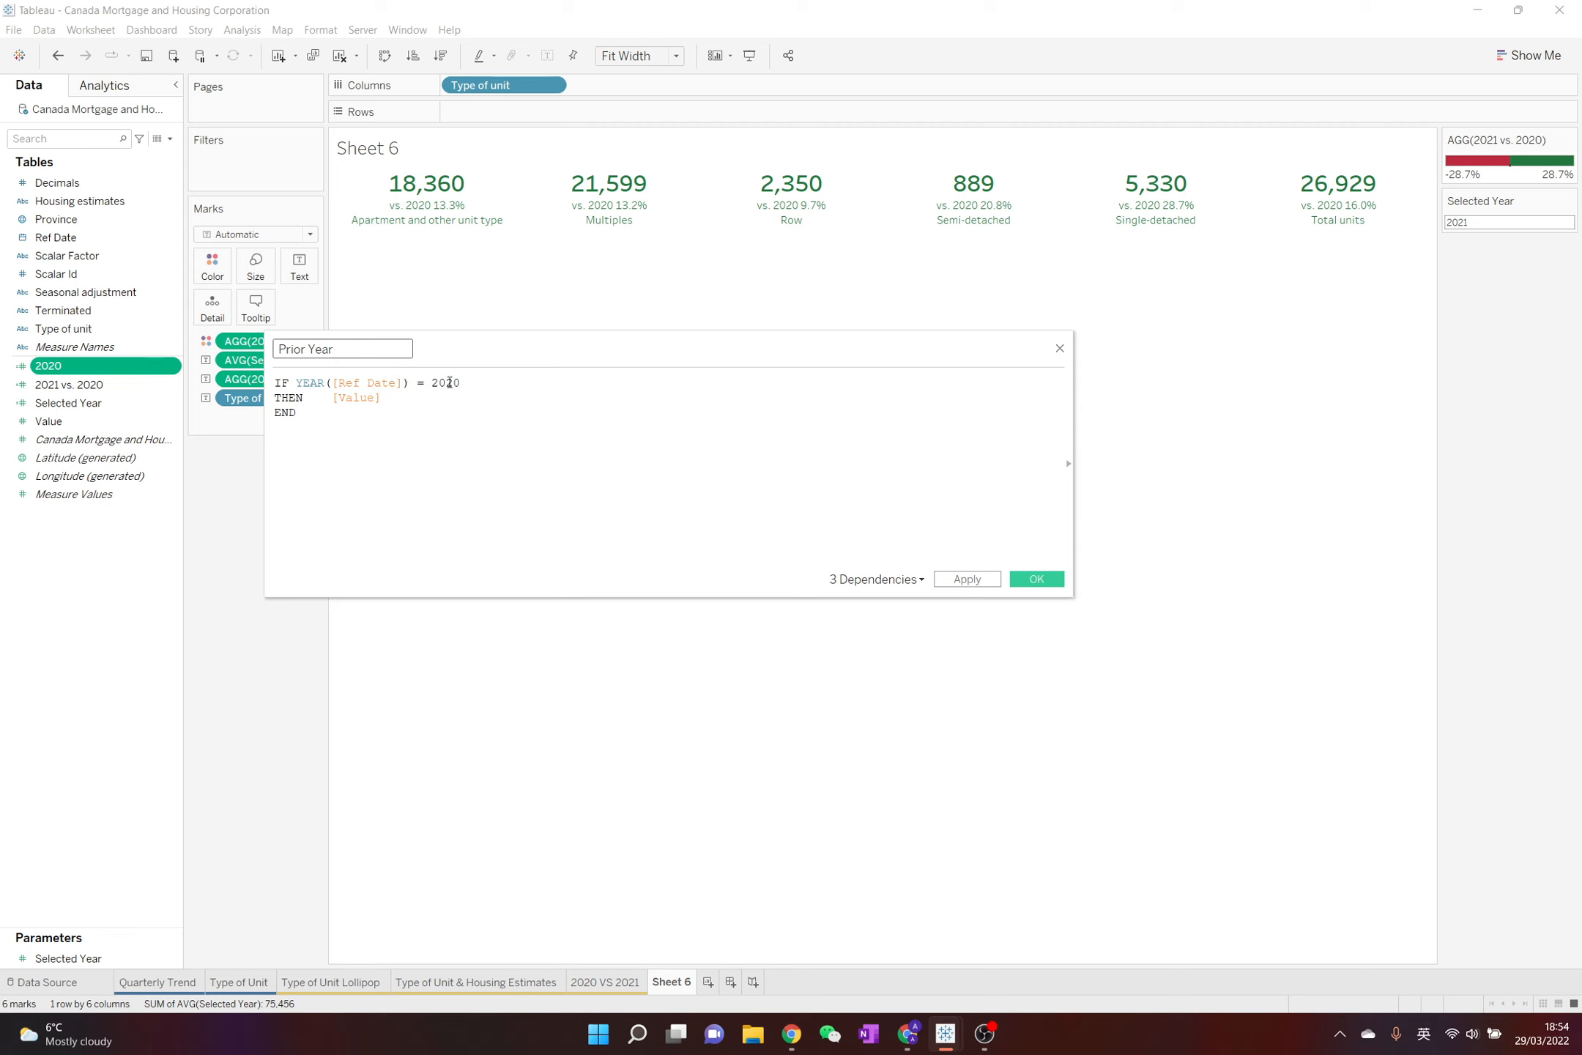
key(BackSpace)
drag(145, 955, 582, 390)
text(- 1)
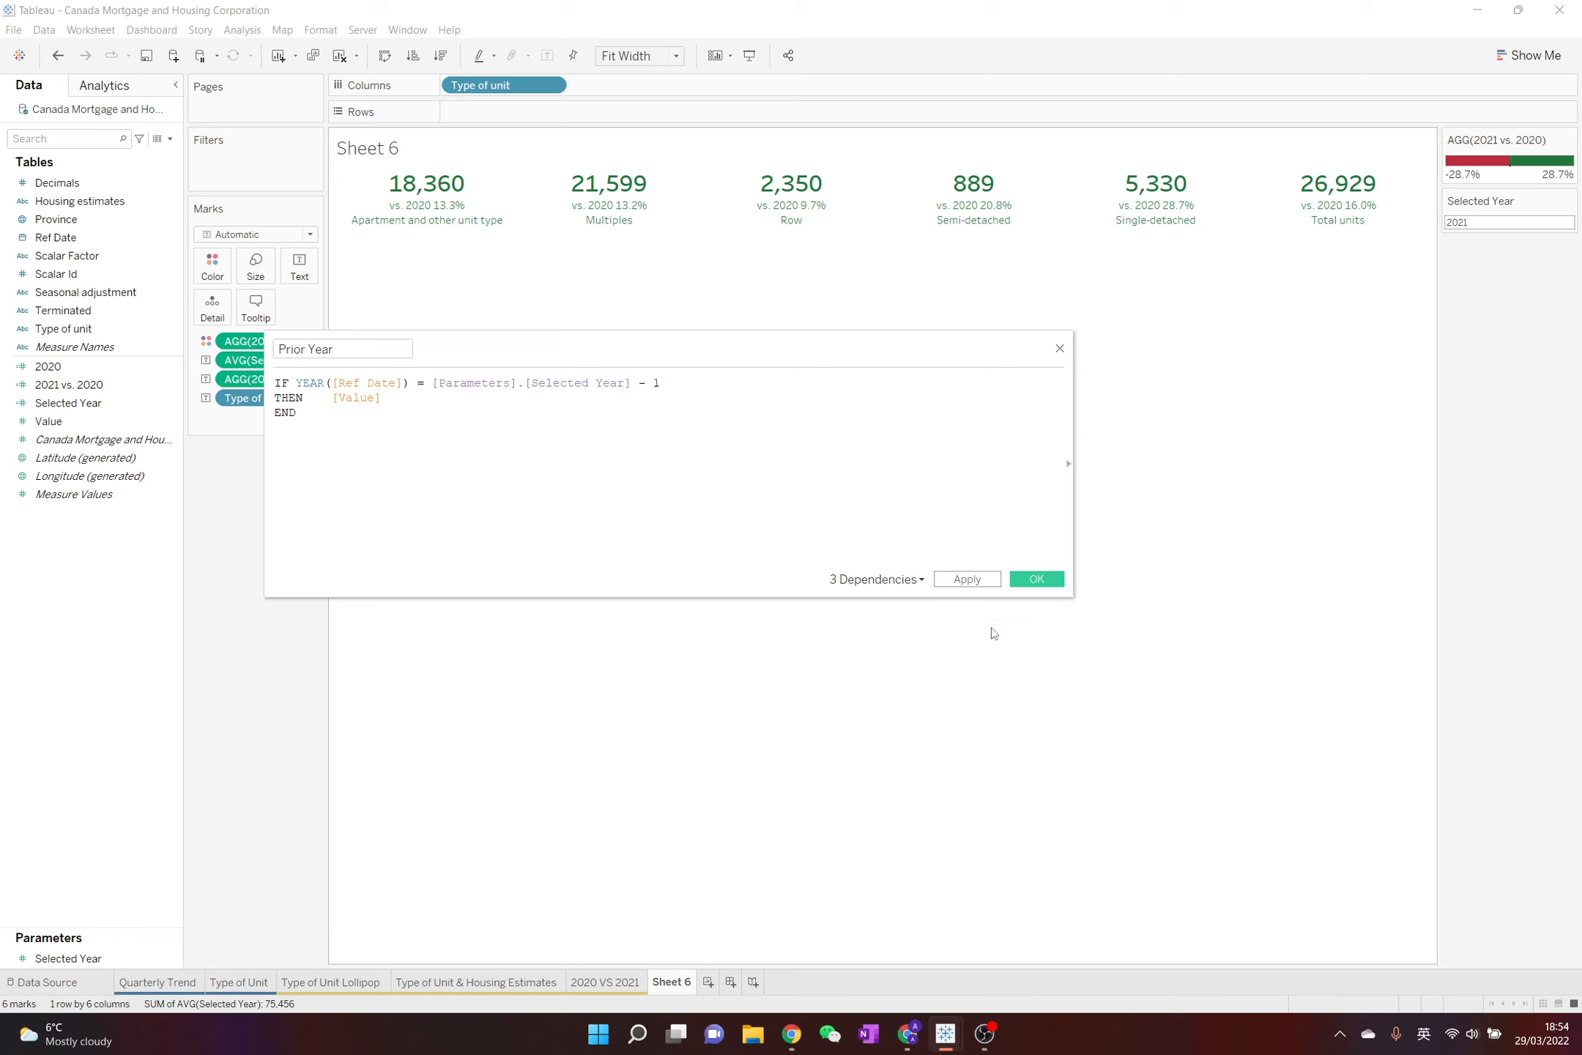
click(1034, 580)
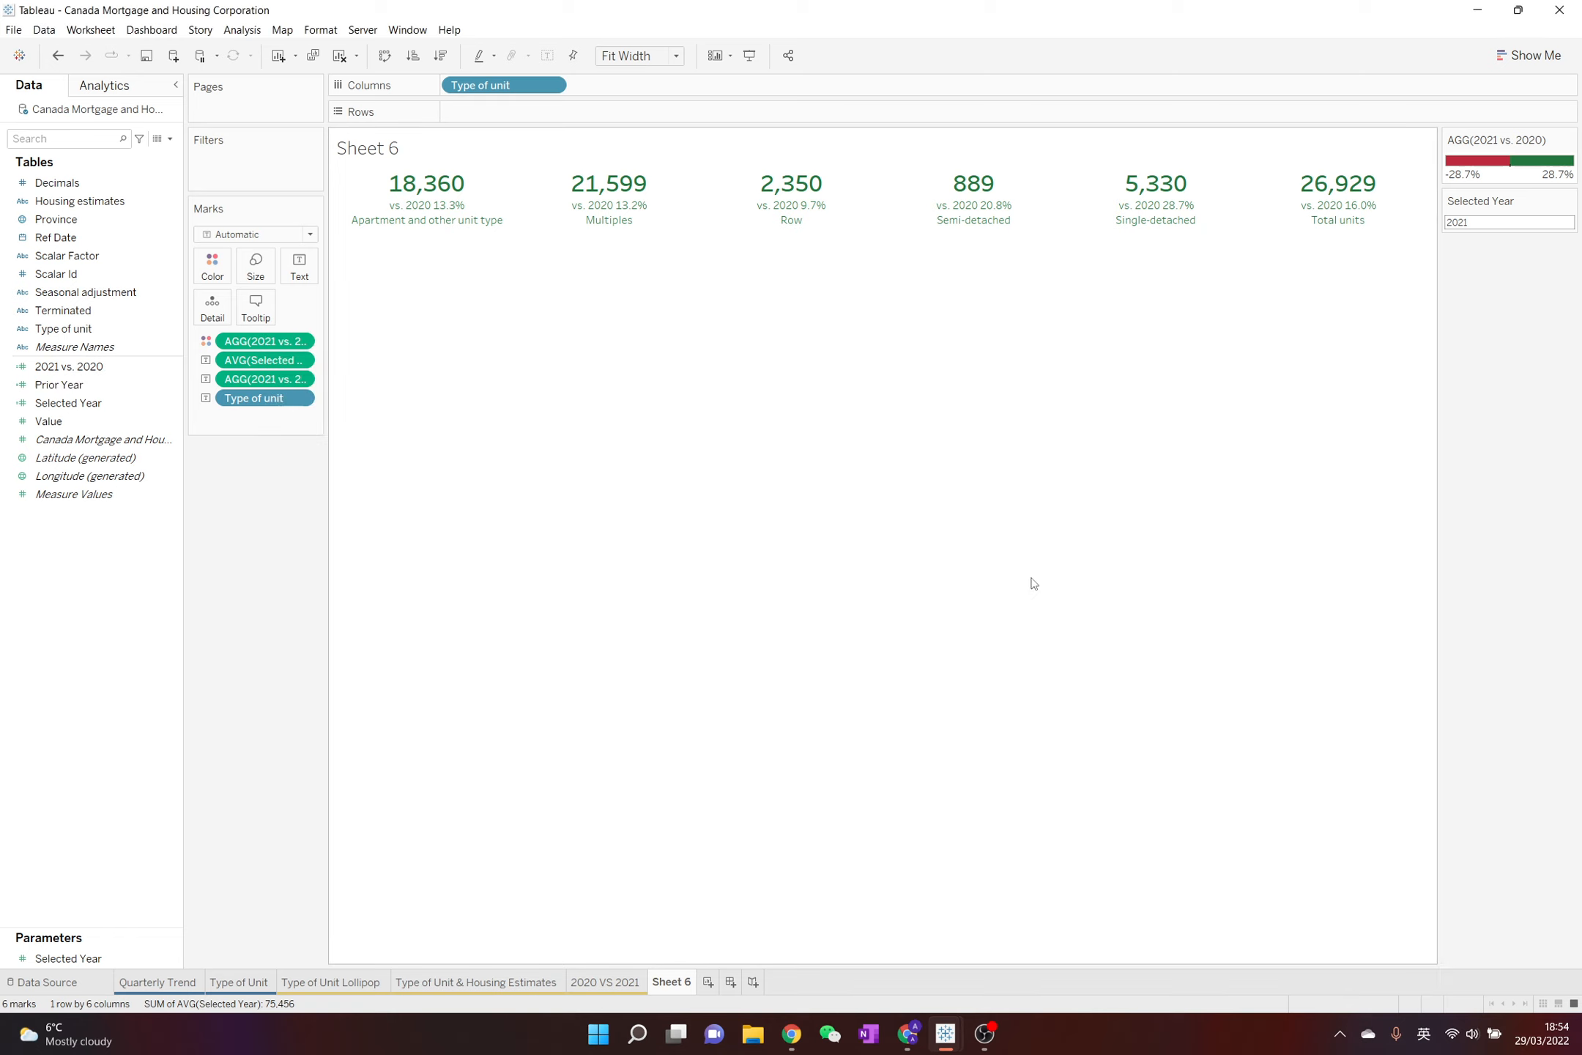
Rename the 2021 vs. 2020 calculated field as "Selected Year vs. Prior Year" and save it
right_click(139, 366)
click(196, 455)
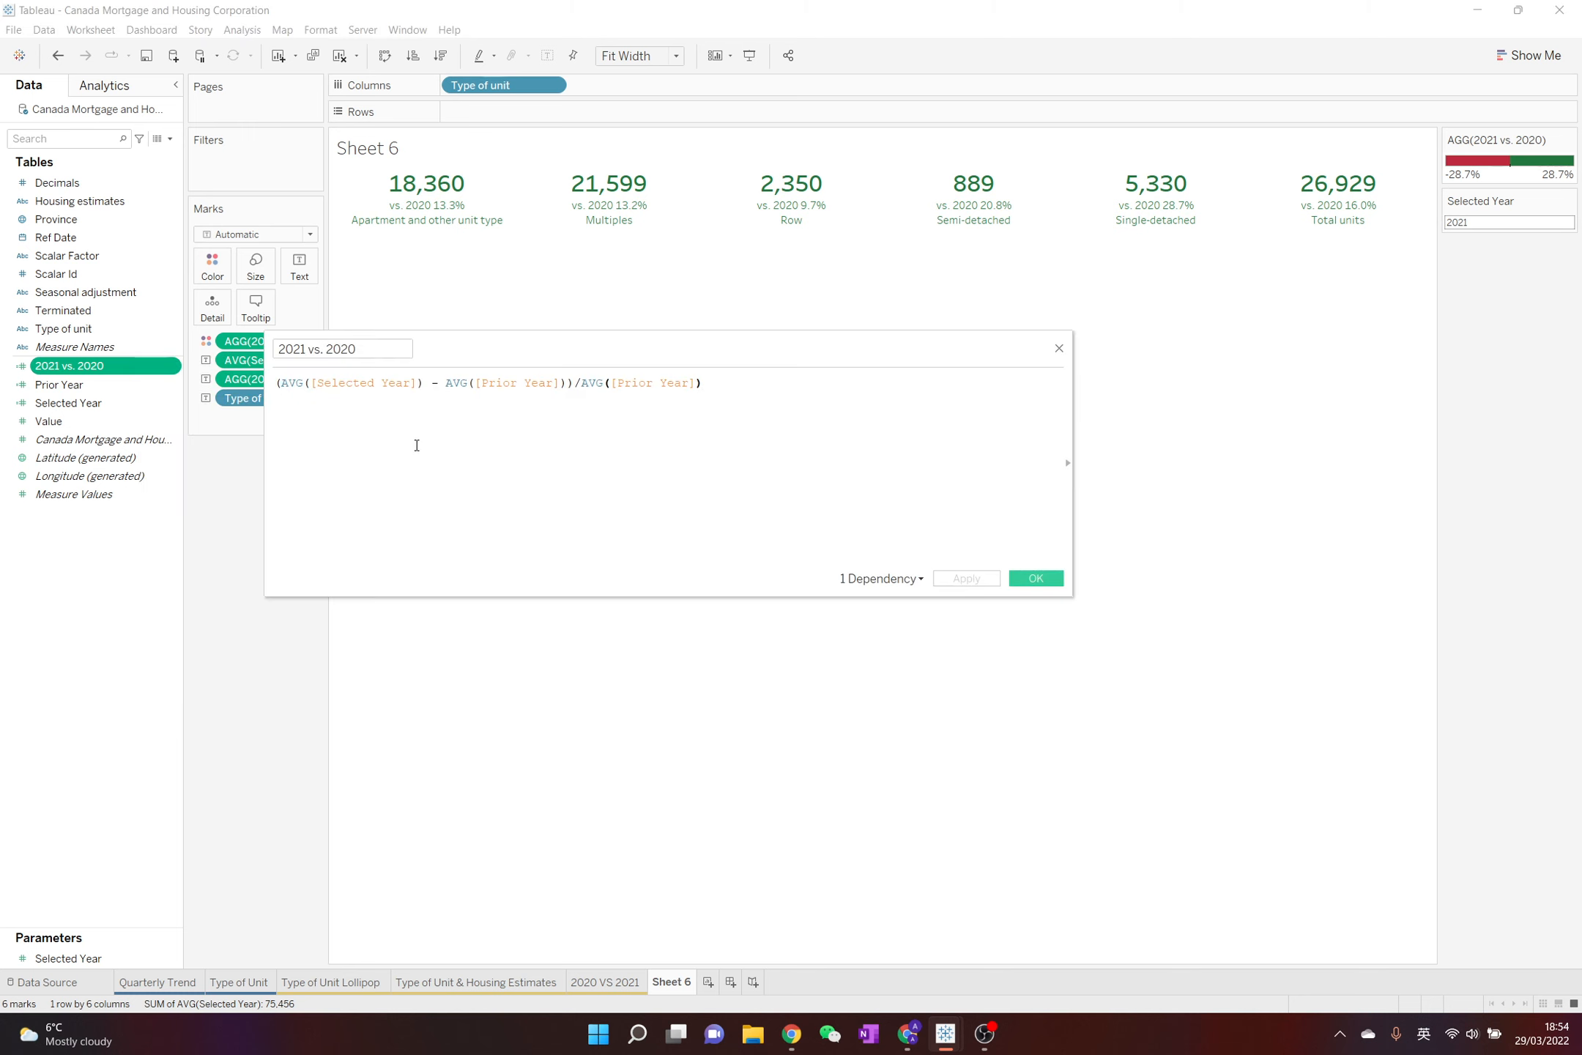
click(369, 351)
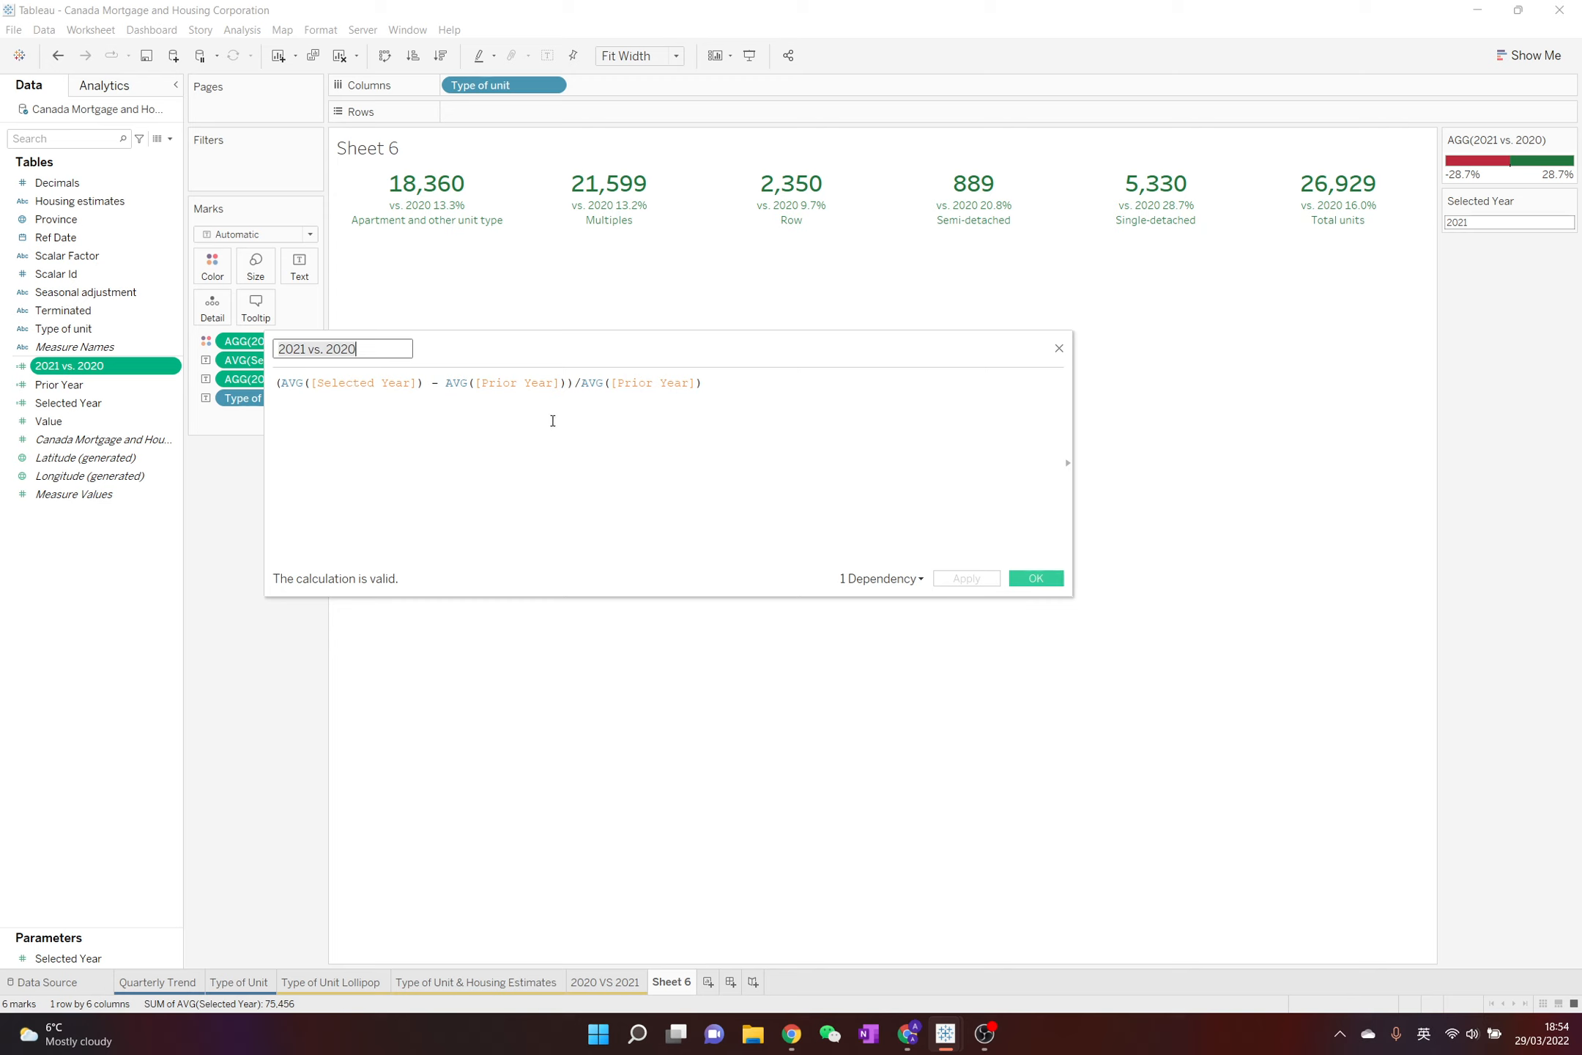
key(ctrl+a)
text(Selected Year vs. Pr)
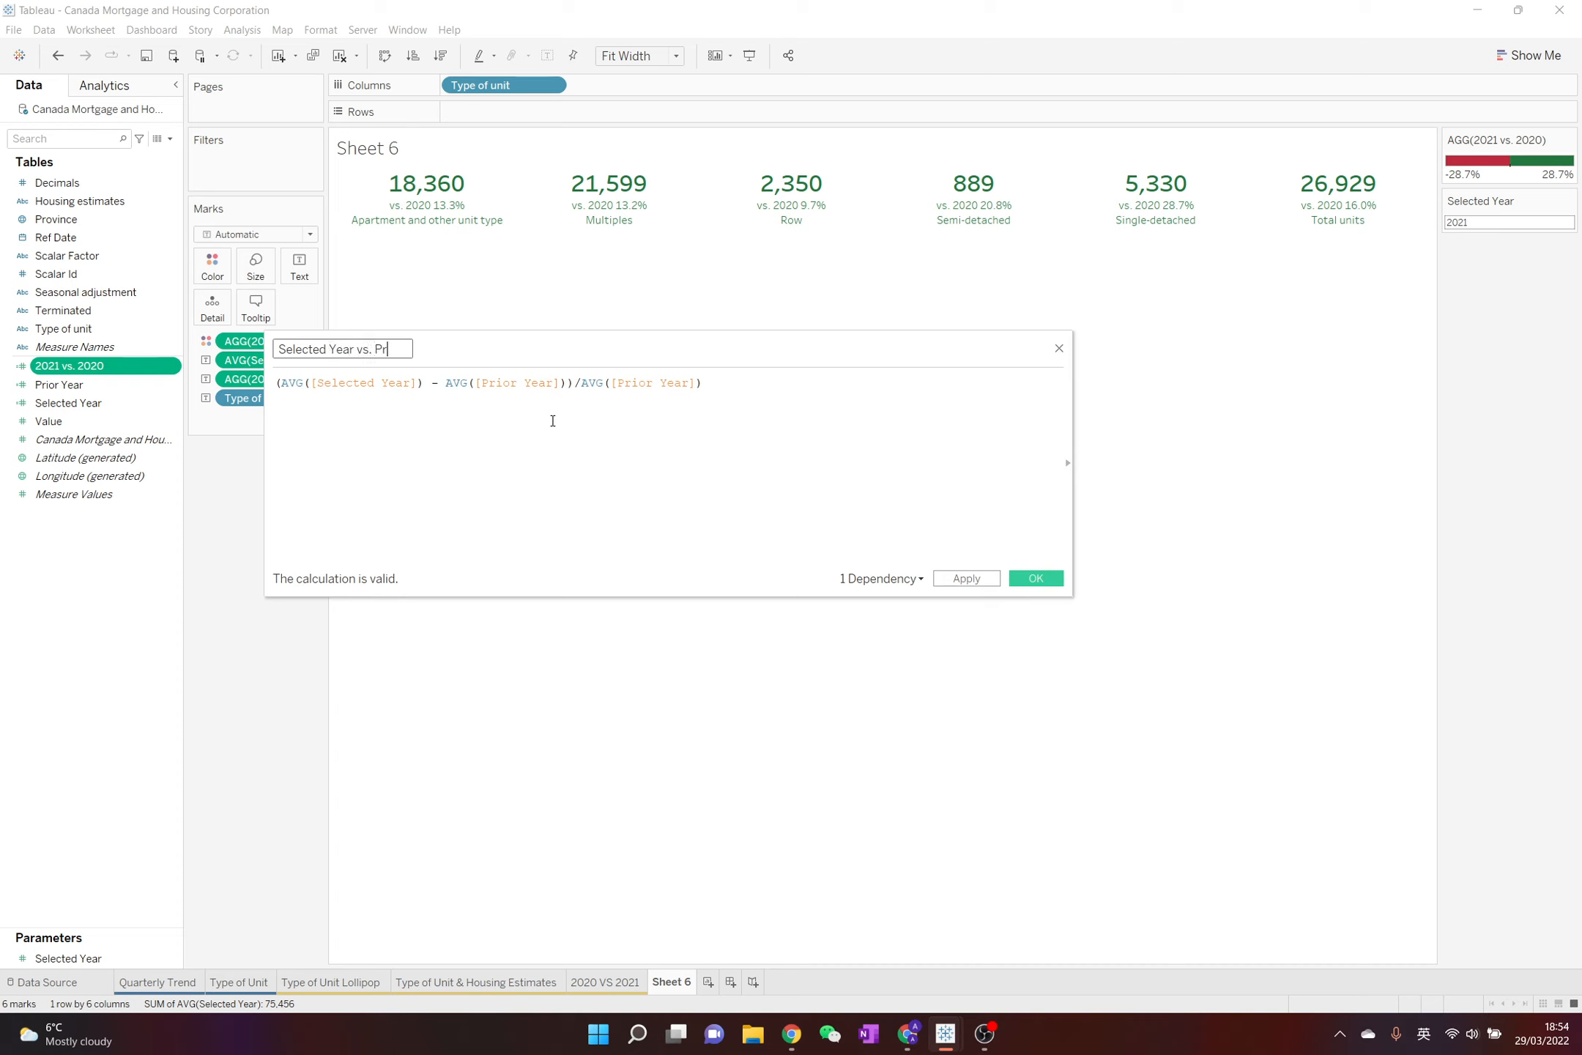
text(ior Year)
click(1055, 585)
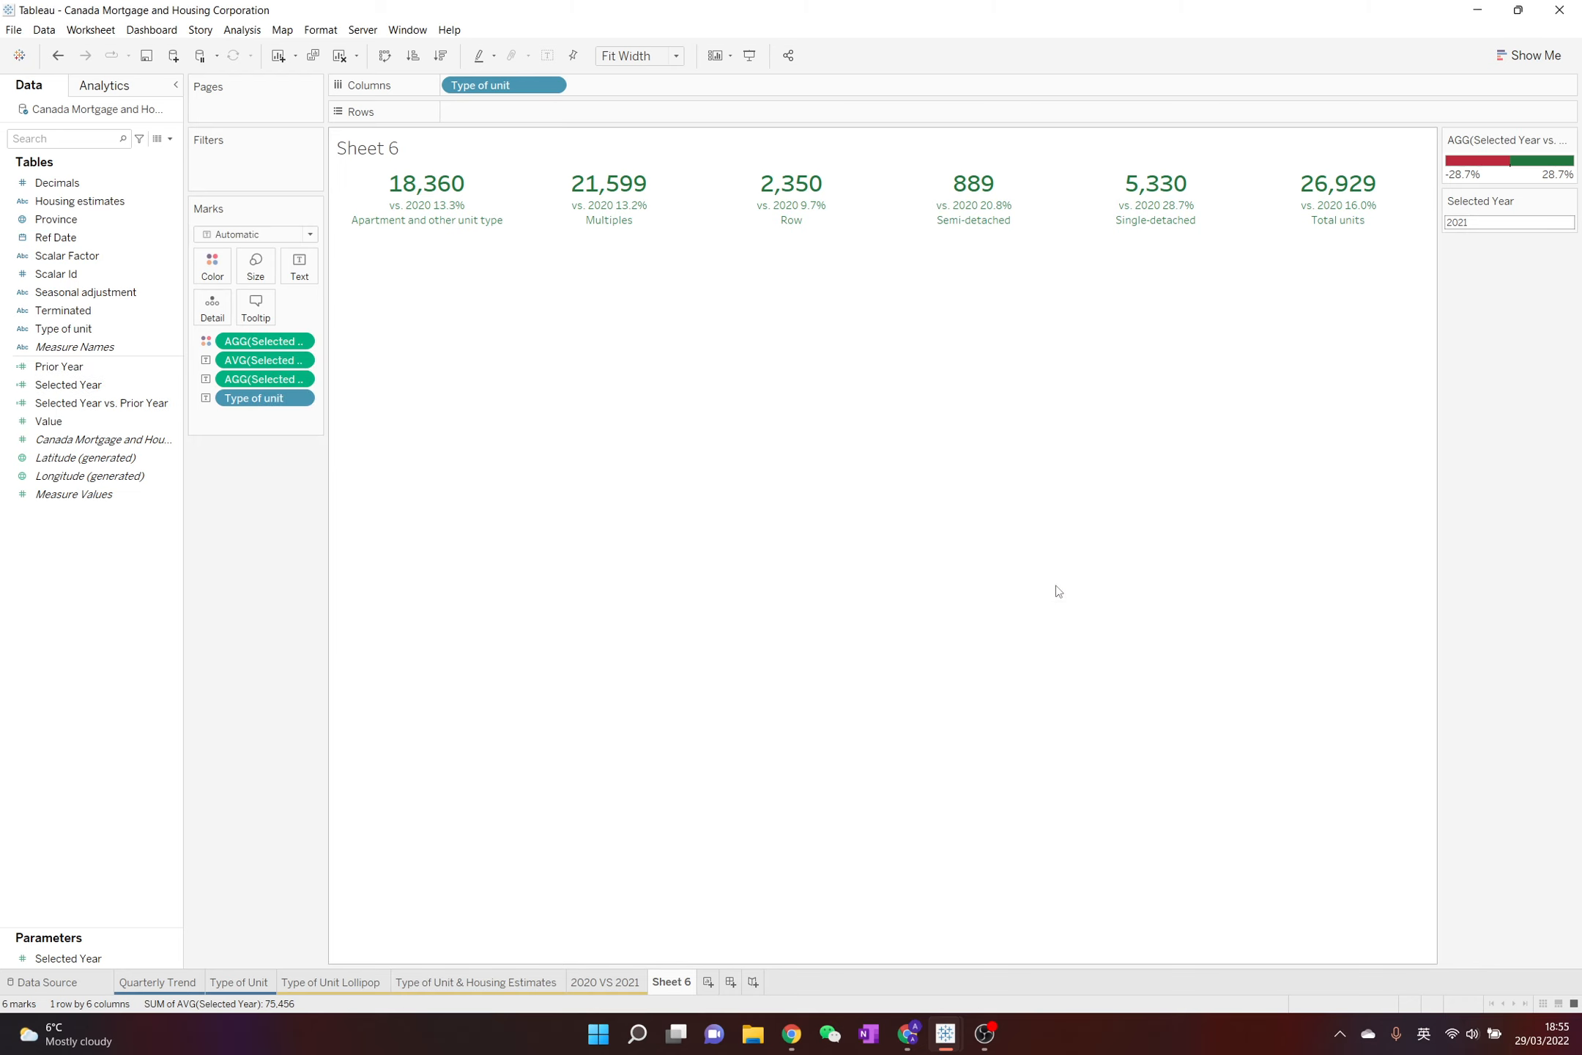
Set the Selected Year parameter to 2020 on the worksheet
click(1481, 225)
text(2020)
key(Return)
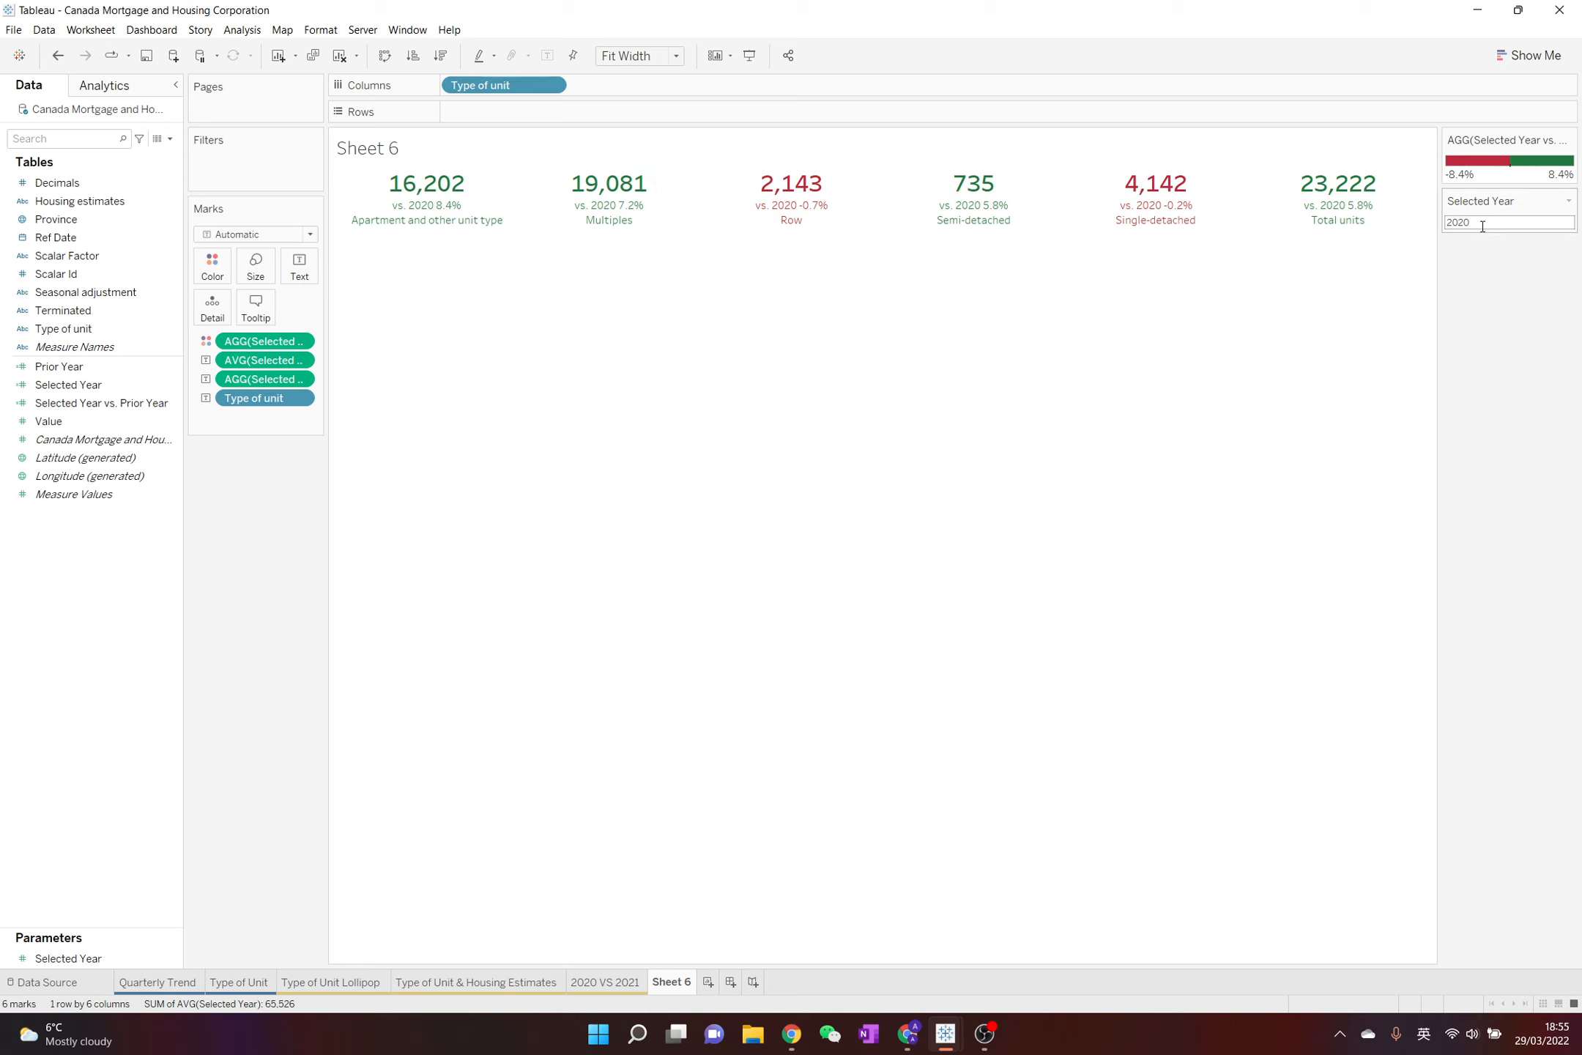
Edit the text label so its second line reads "vs. Prior Year" instead of naming a fixed year
click(299, 267)
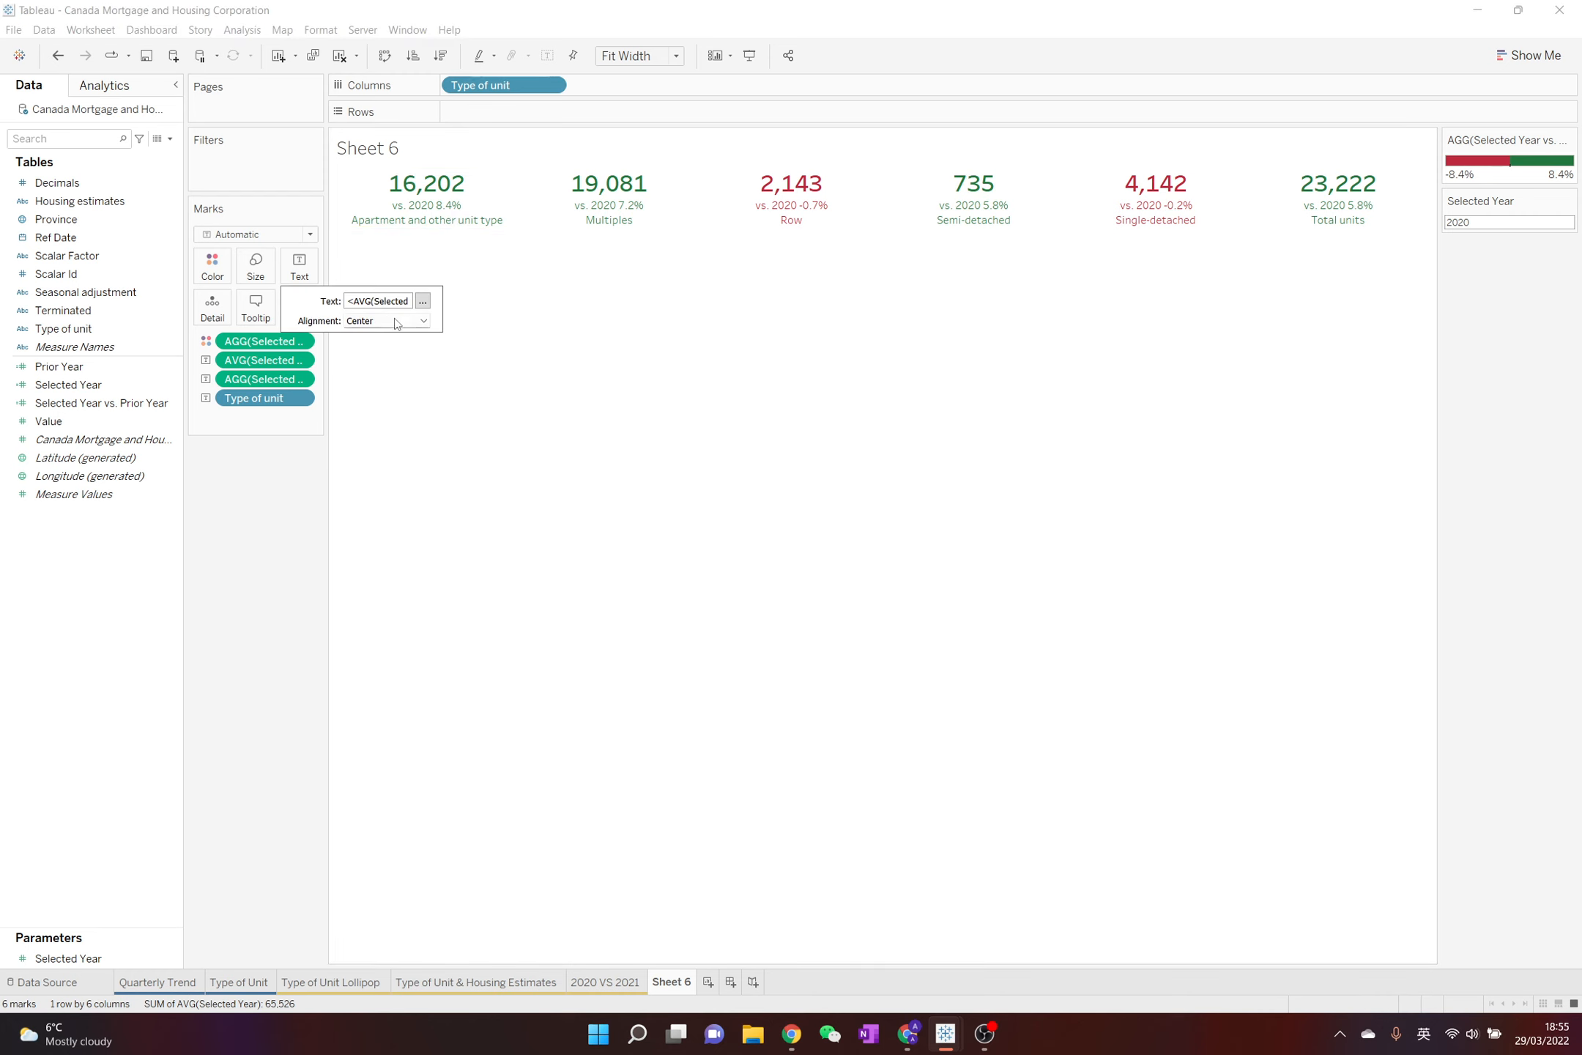
click(422, 301)
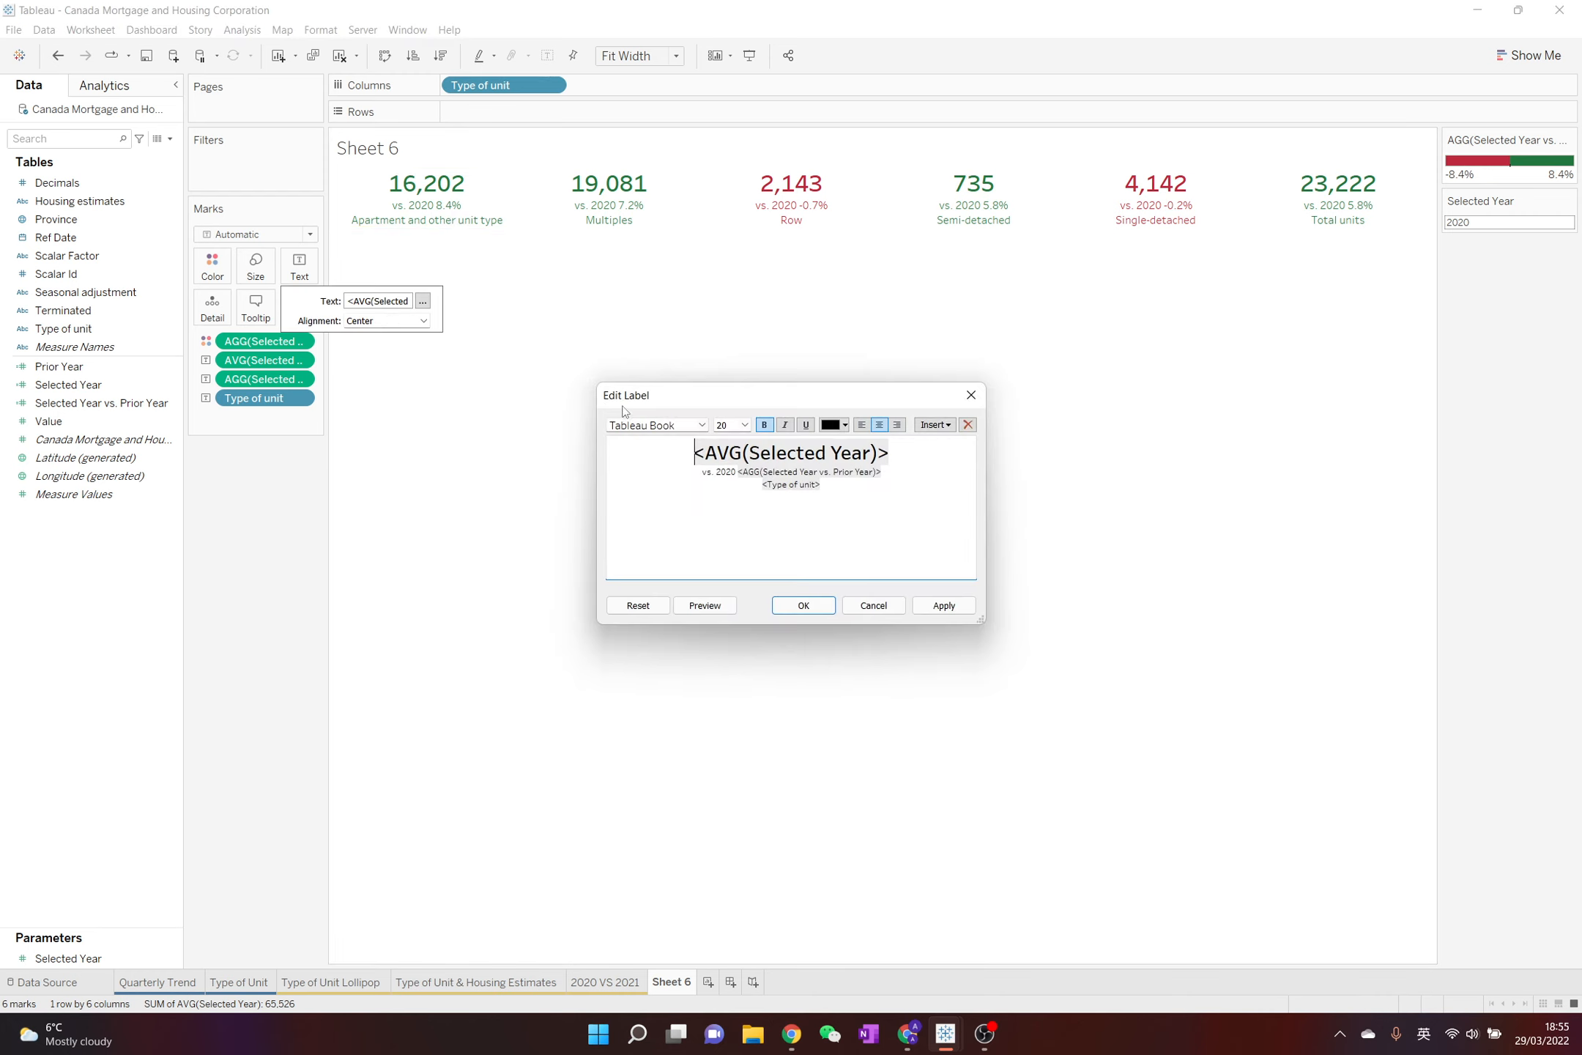
double_click(718, 472)
text(Prior Year)
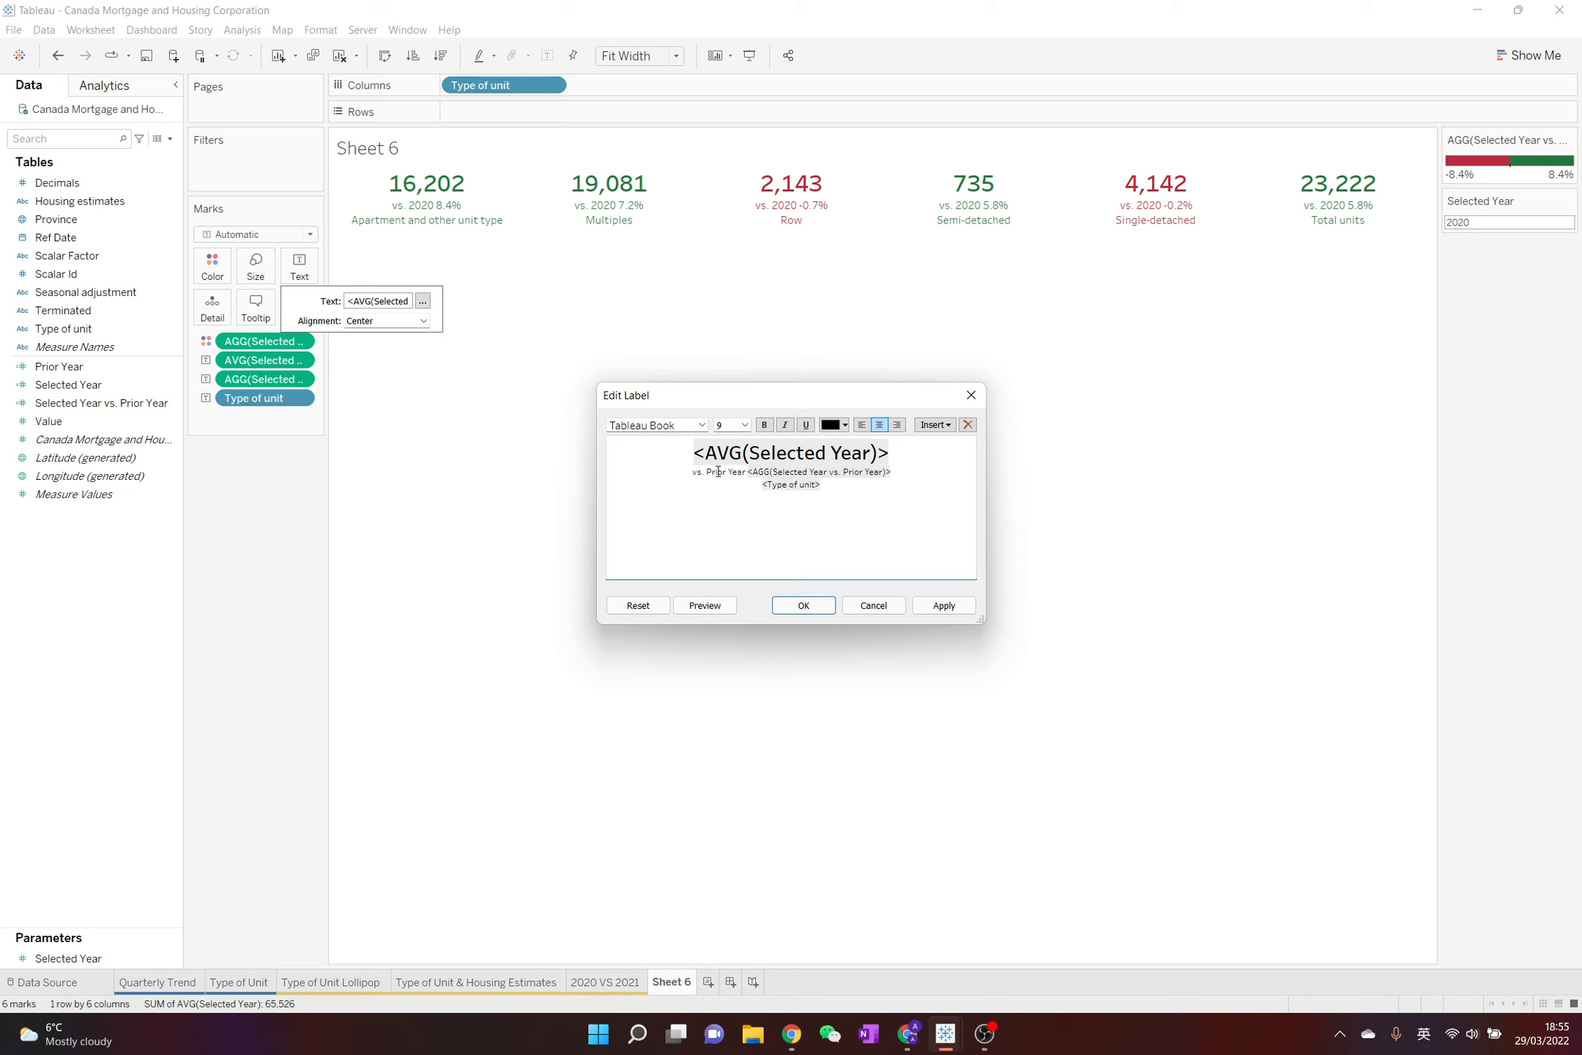
click(805, 605)
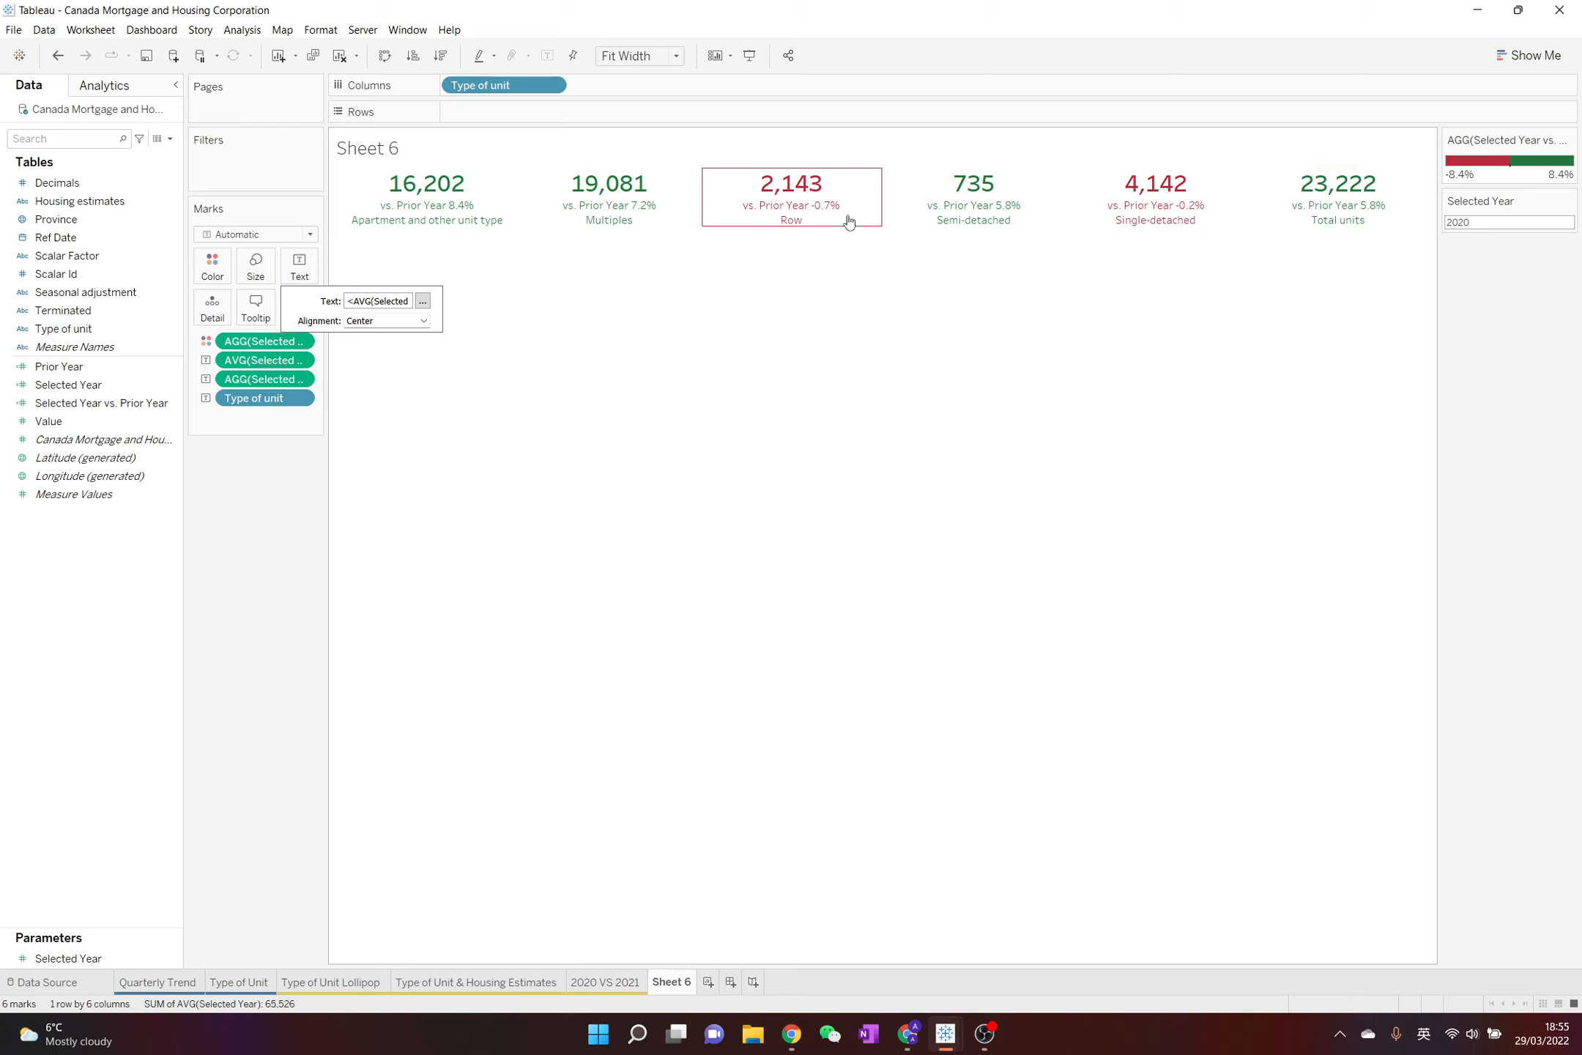
click(782, 277)
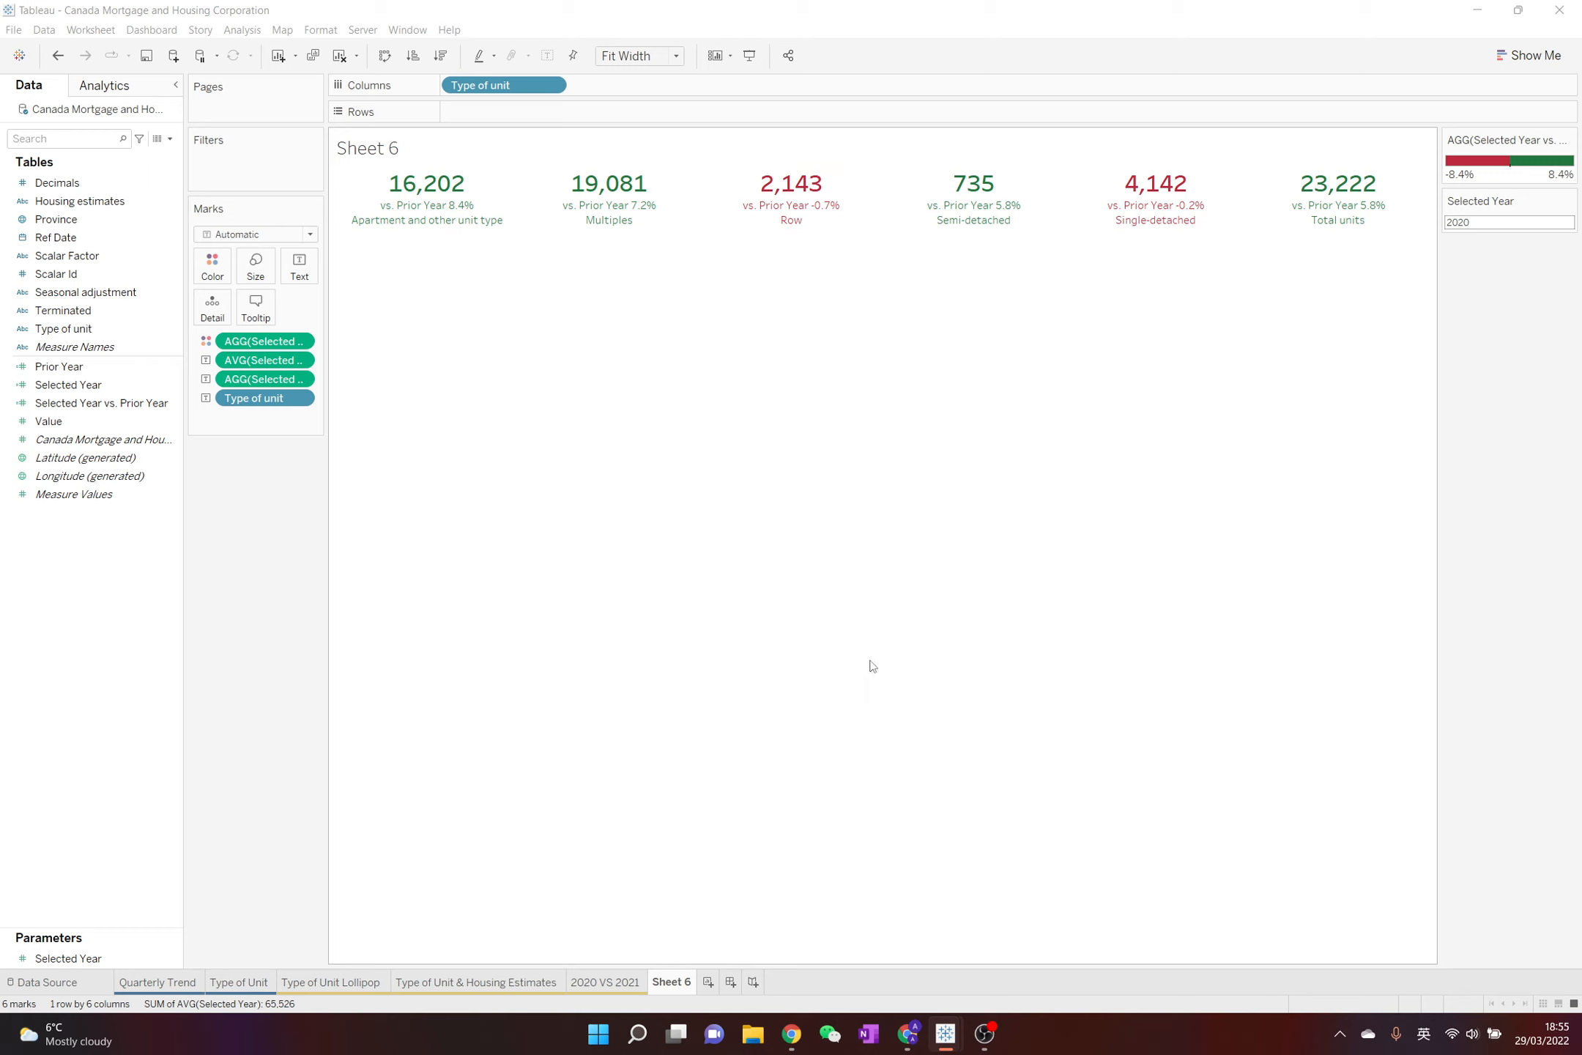
Switch to Chrome, copy the solid up-pointing triangle ▲ from the fsymbols triangle page, and return to the Tableau worksheet
click(906, 1034)
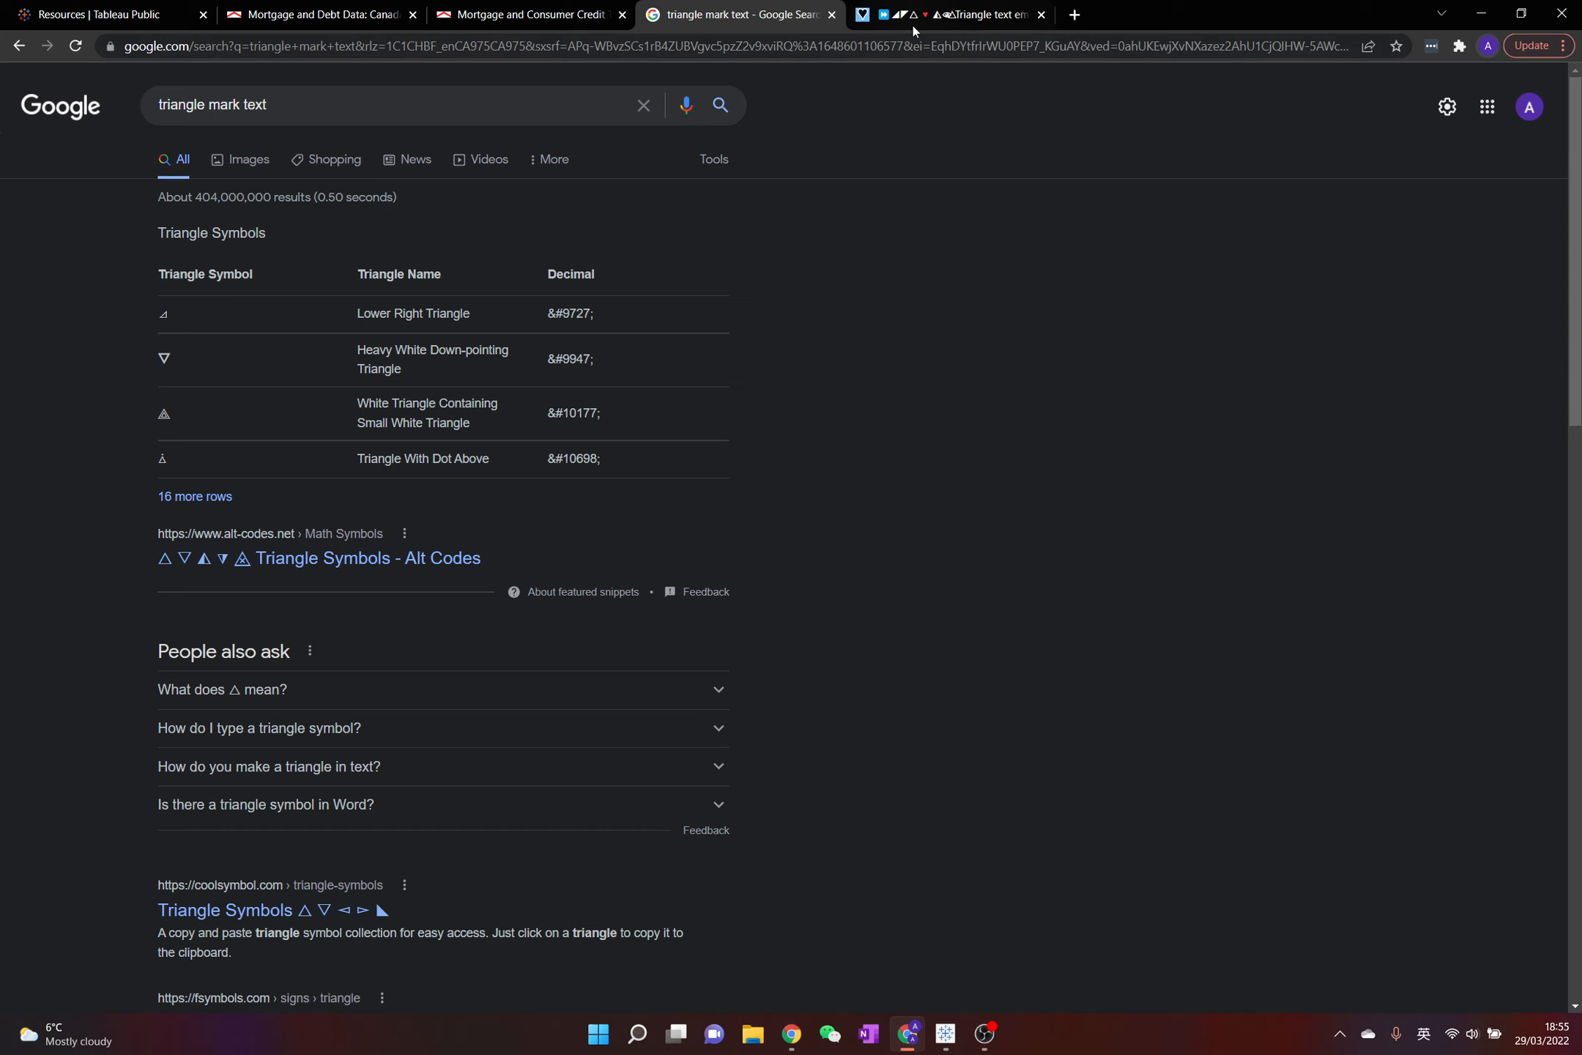
scroll(610, 580, down, 2)
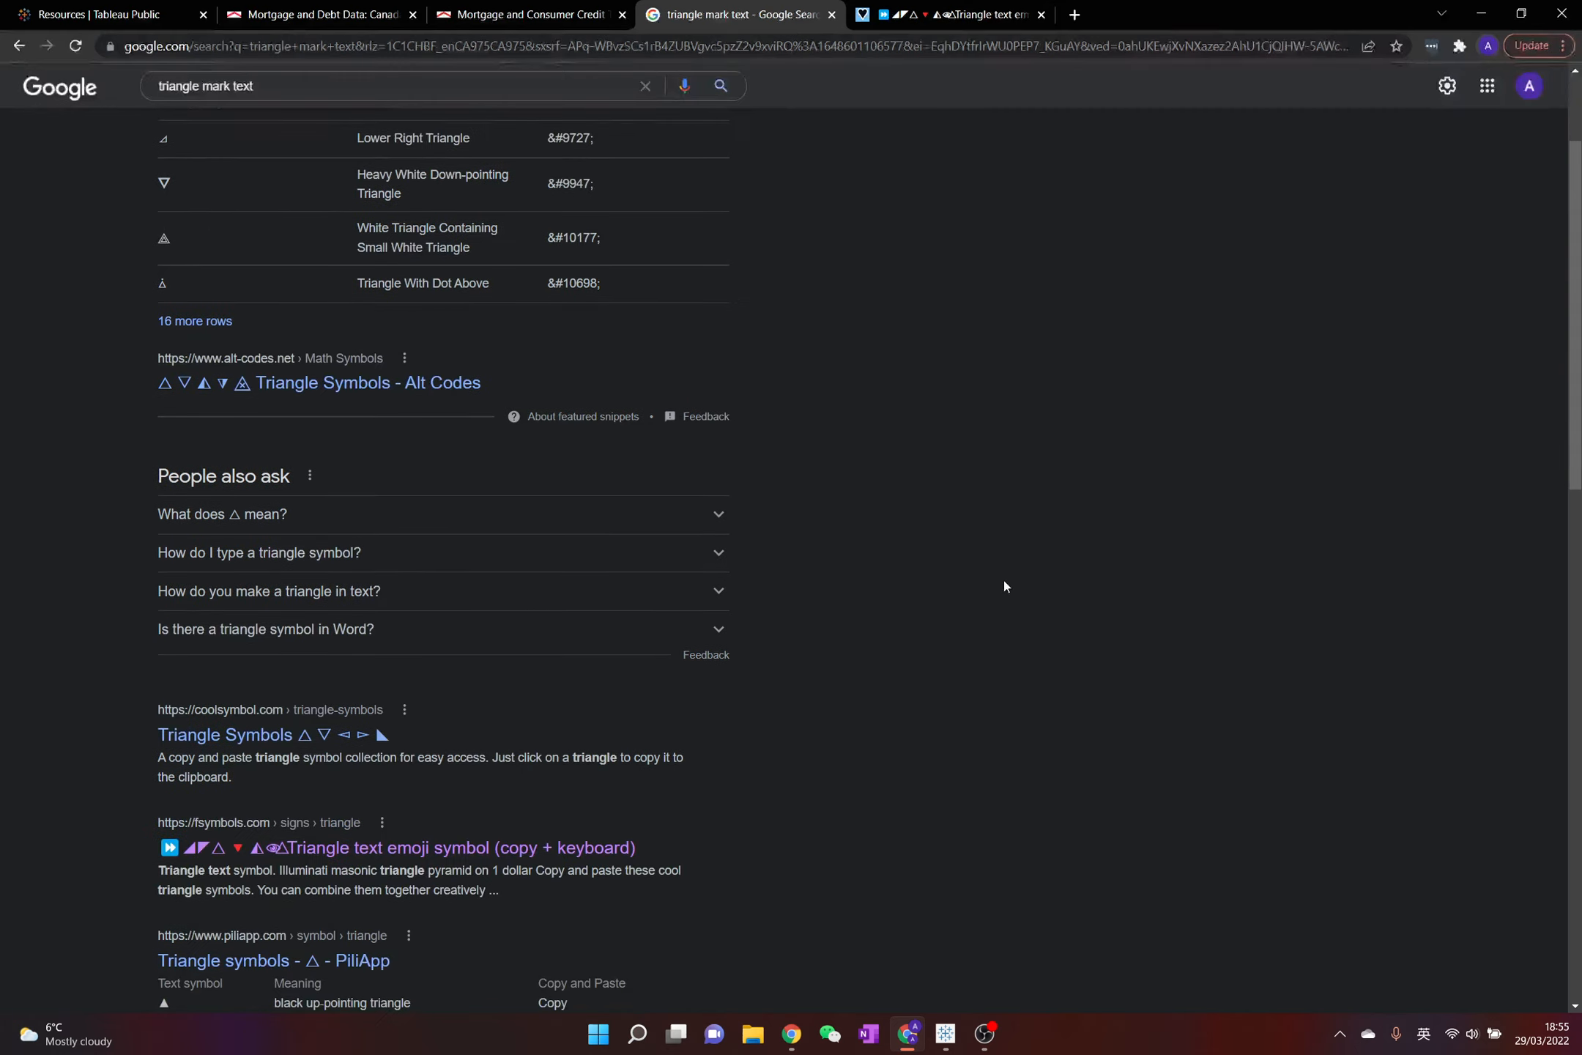
click(936, 24)
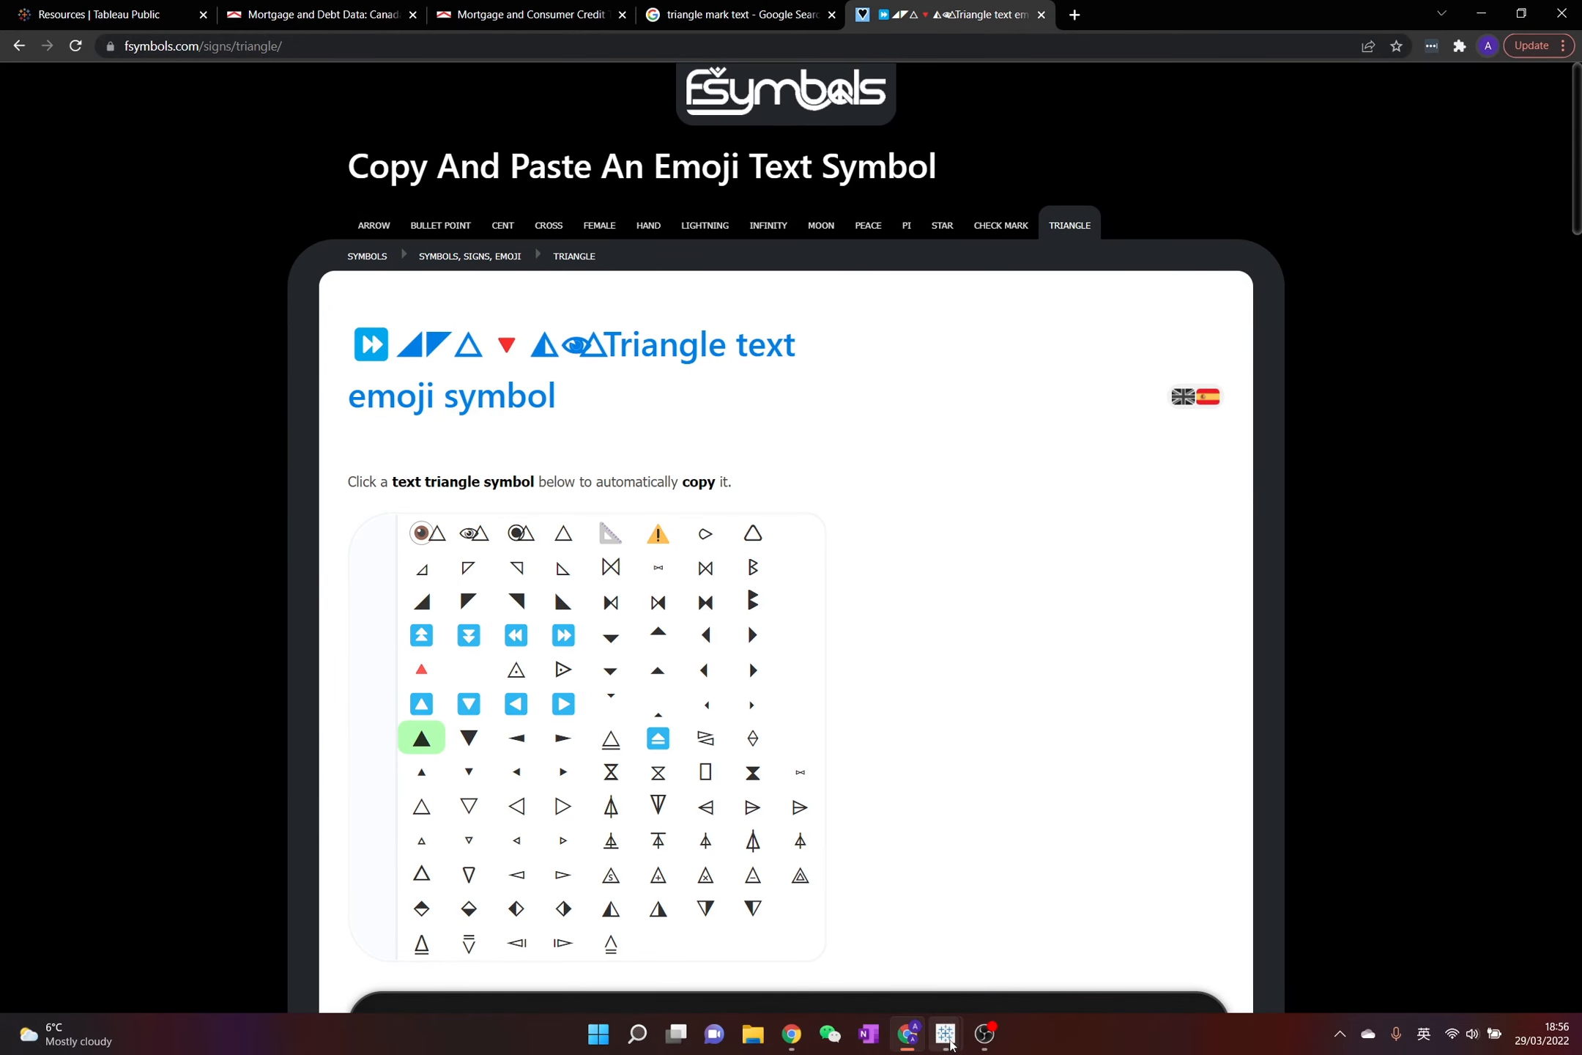
mouse_move(945, 1032)
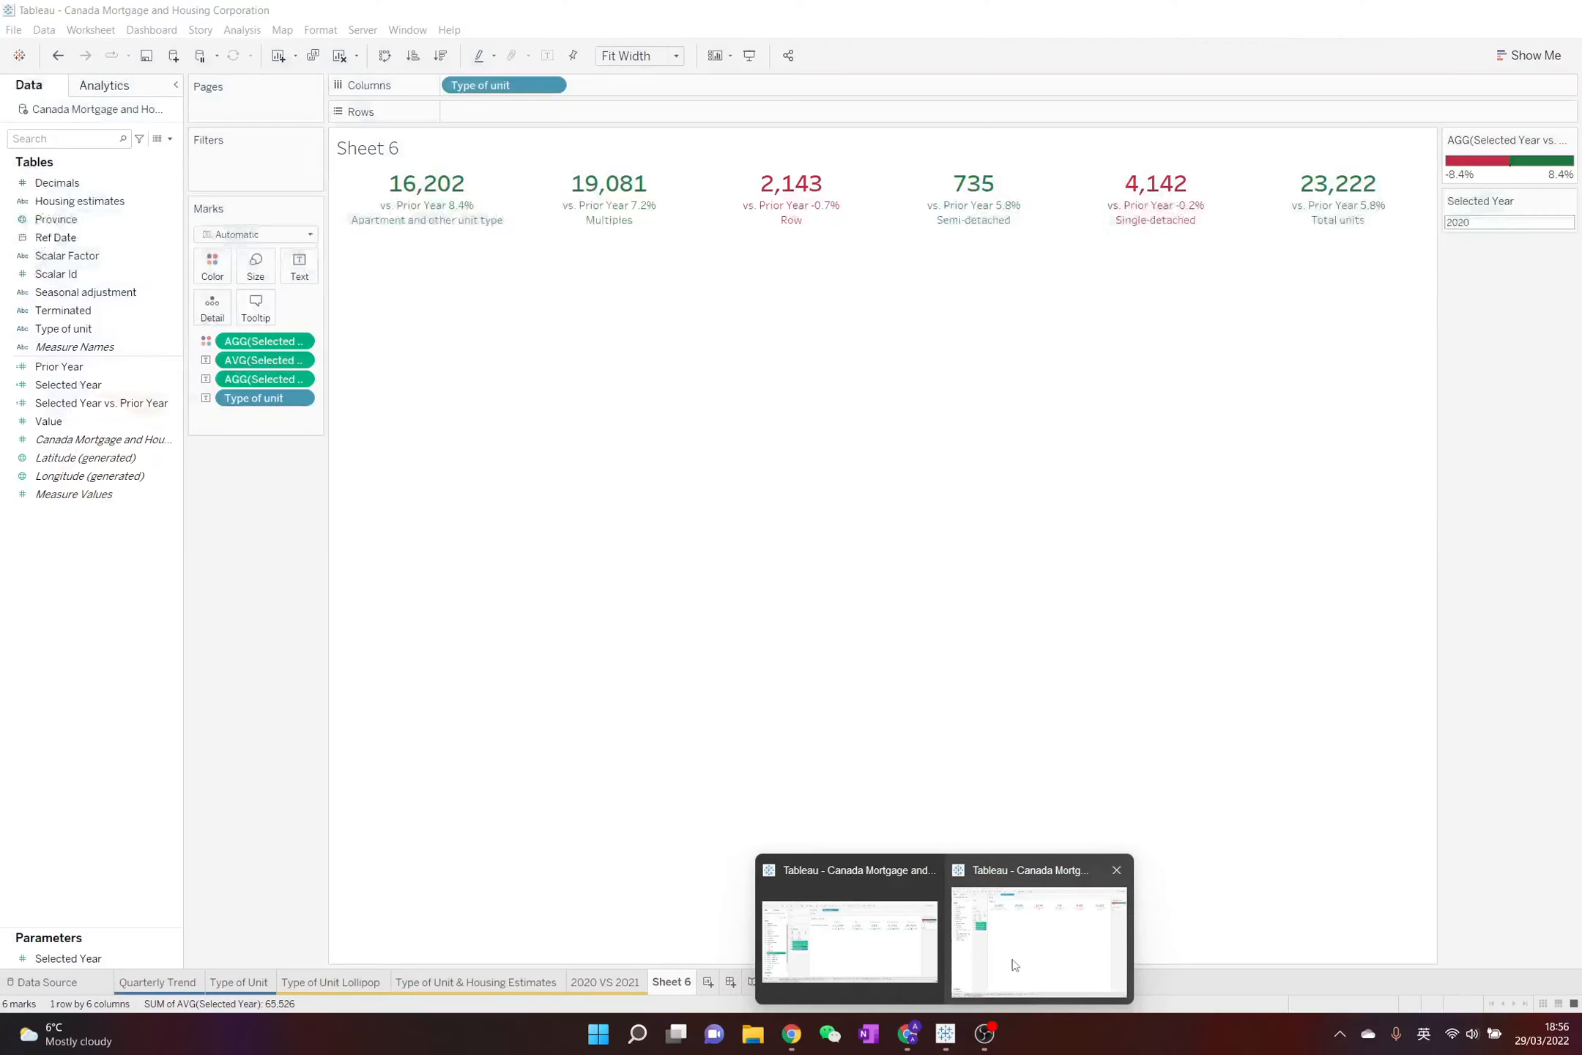
click(1017, 960)
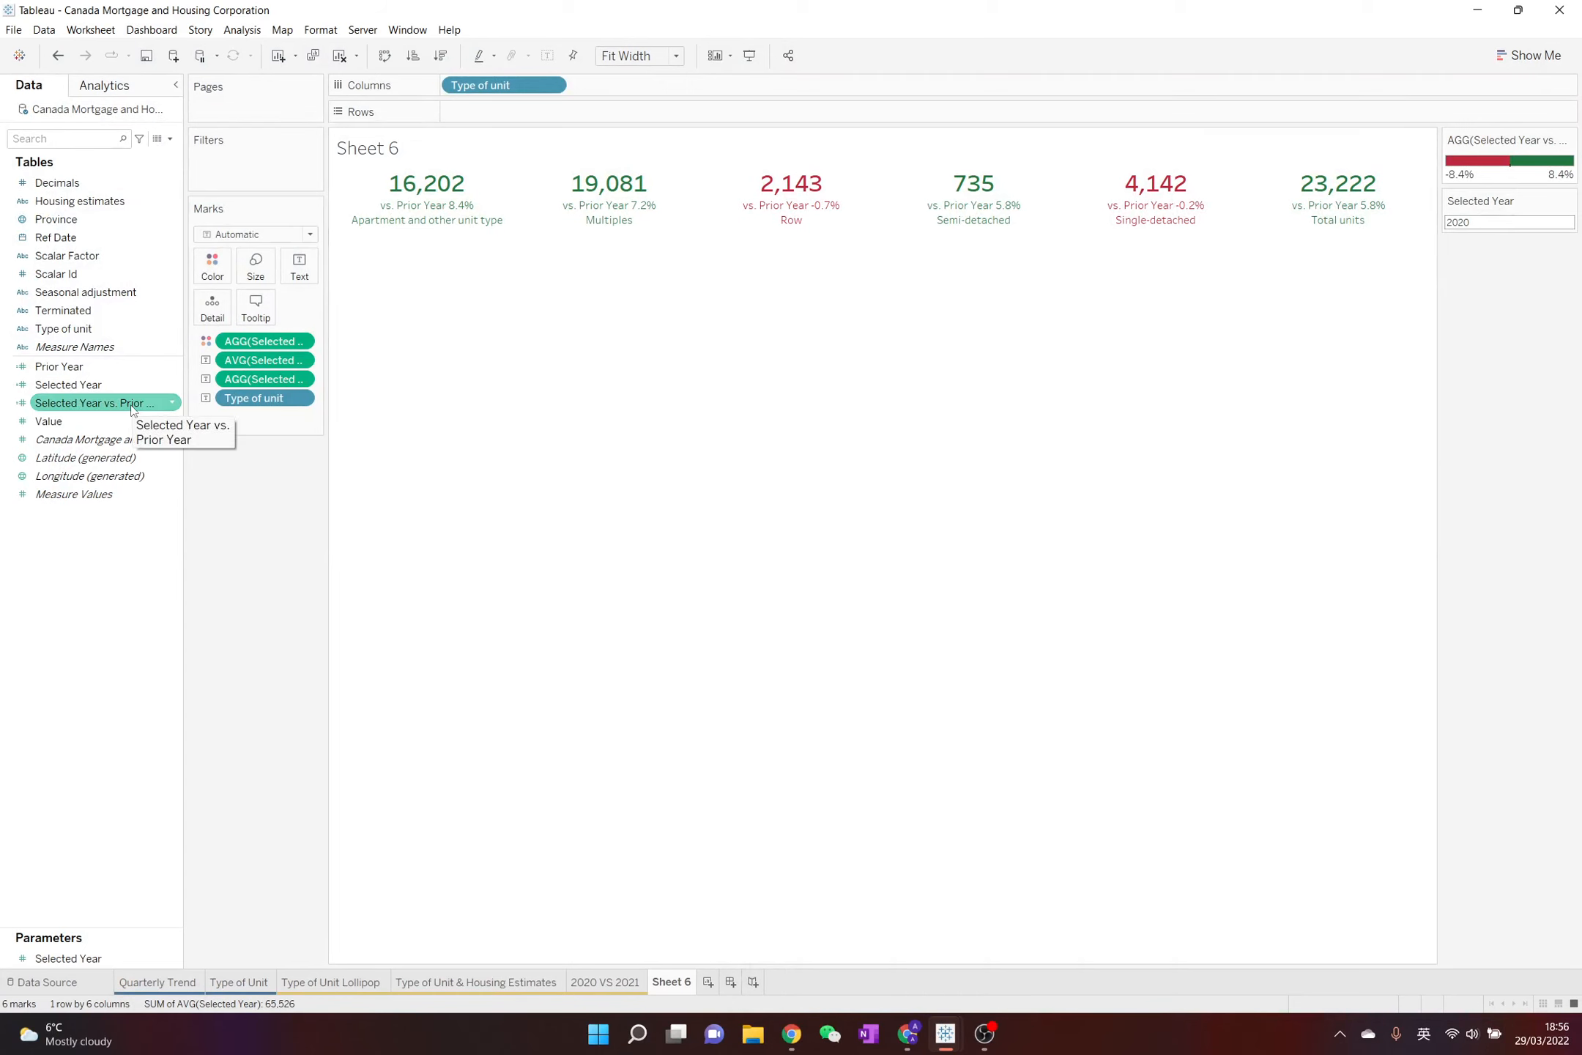
Start a custom default number format for Selected Year vs. Prior Year, with "▲0.0%;" as the positive part
right_click(133, 410)
mouse_move(165, 659)
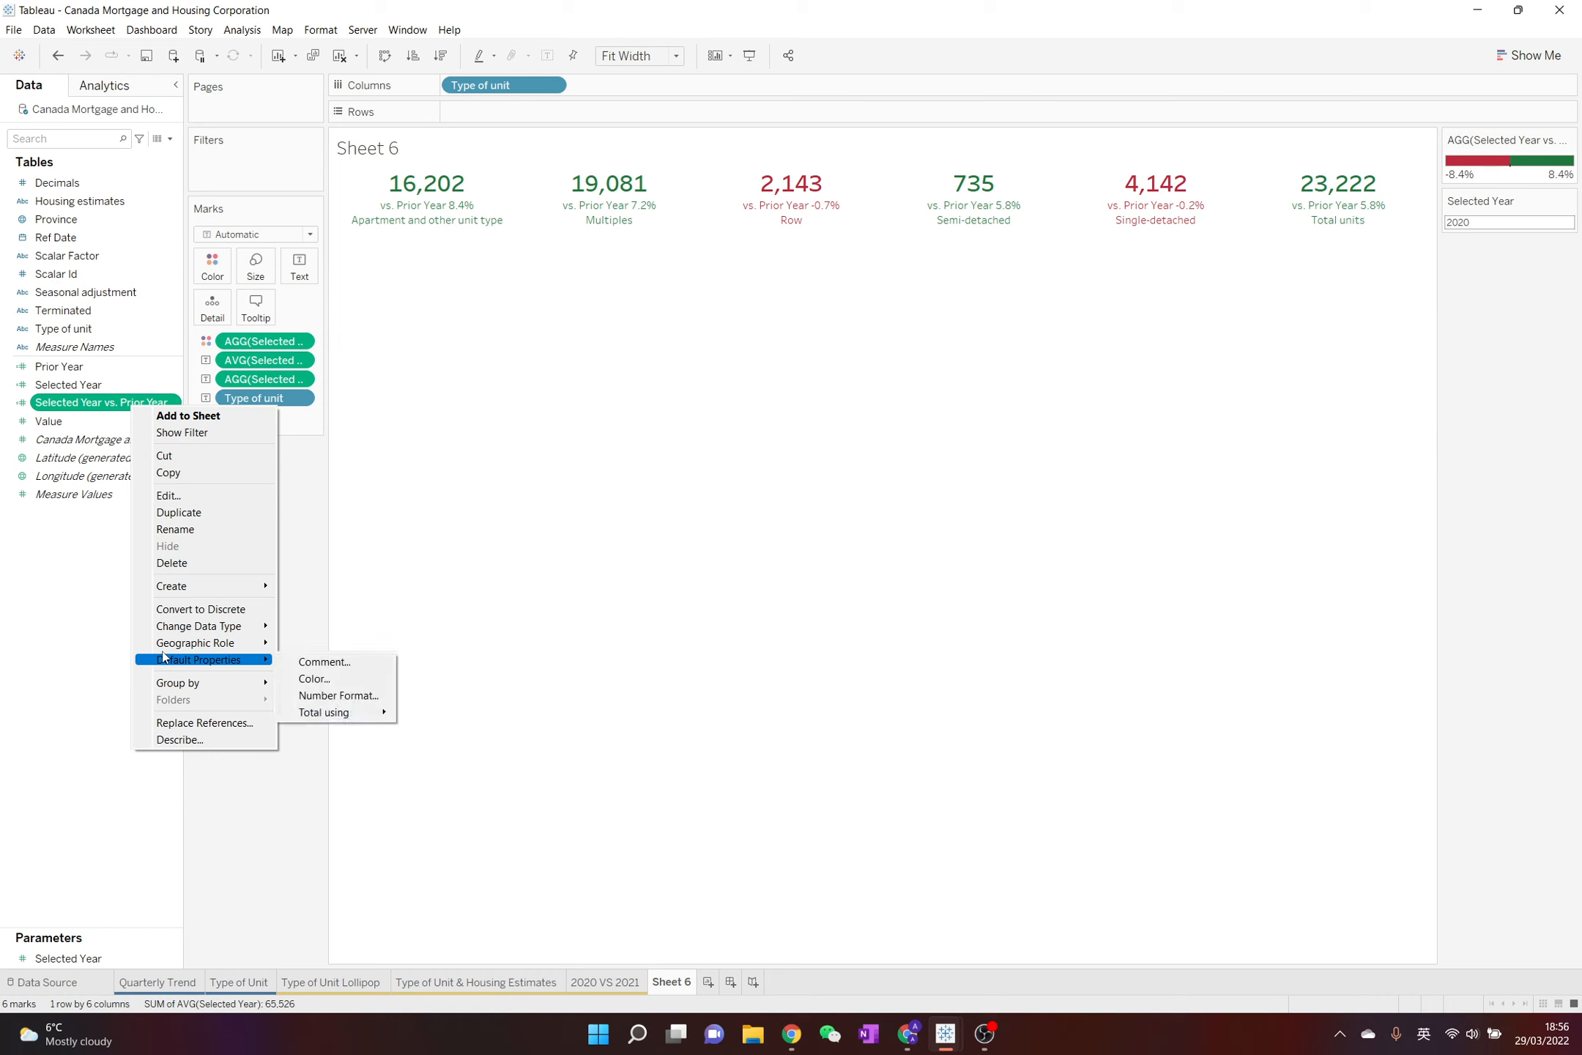
click(339, 696)
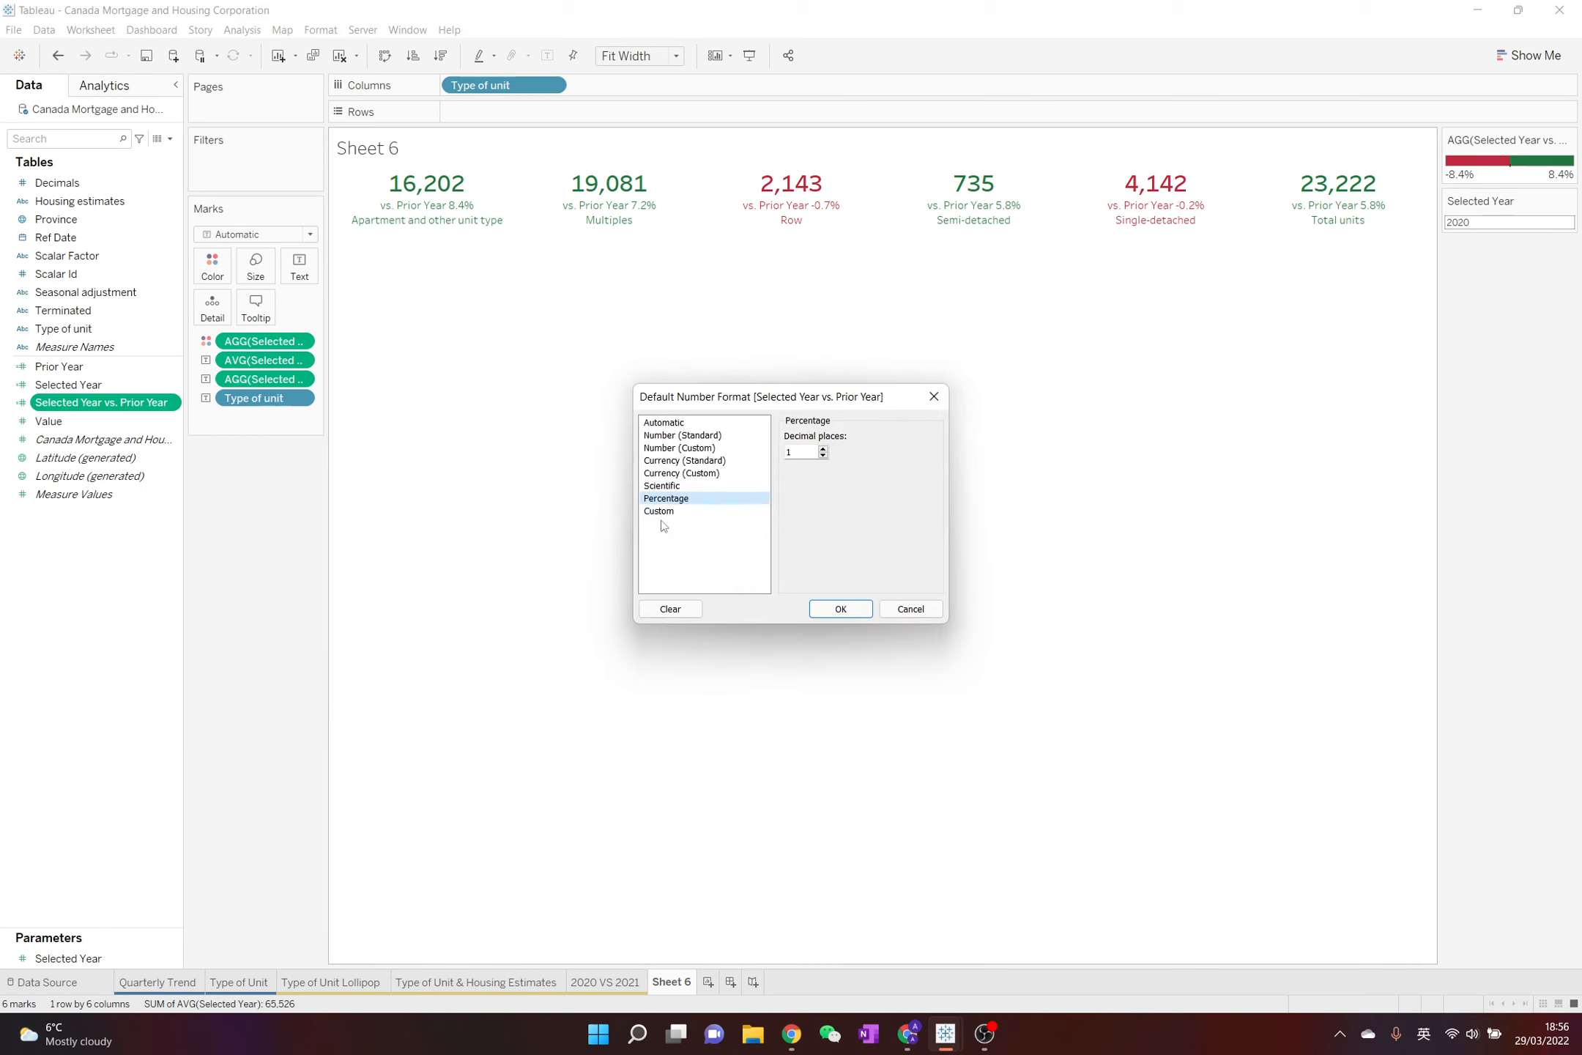
click(674, 512)
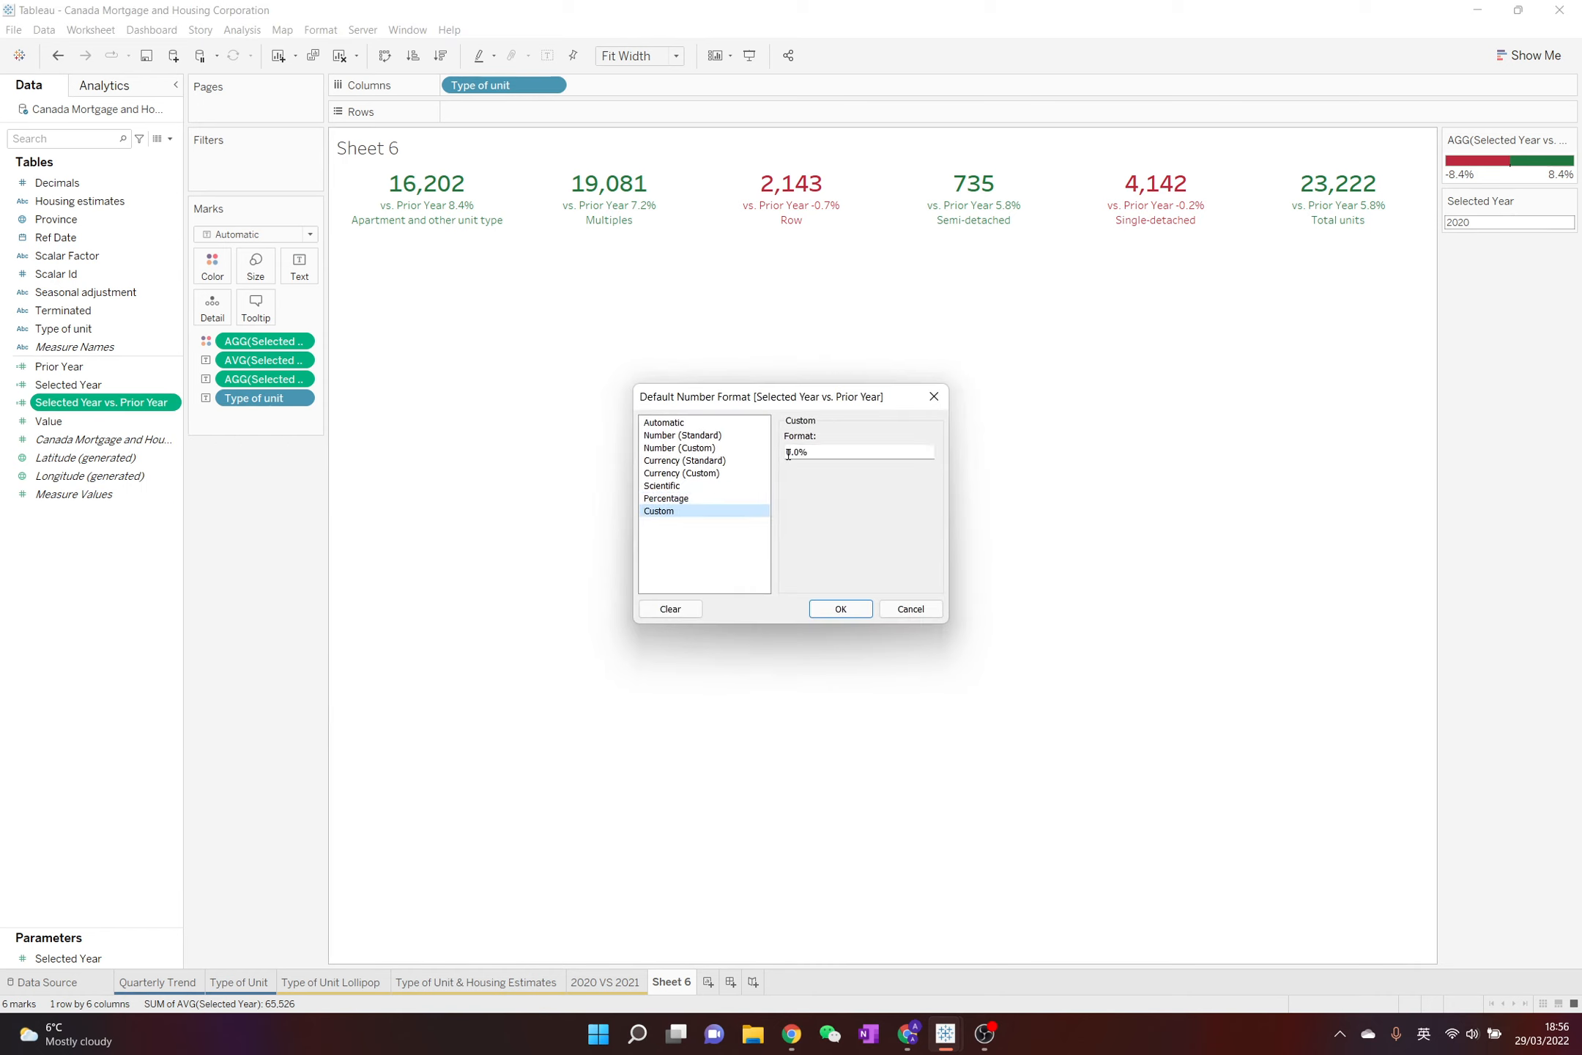
text(▲)
text(;)
Switch to Chrome, copy the solid down-pointing triangle ▼ from the fsymbols page, and return to Tableau's number format settings
click(907, 1034)
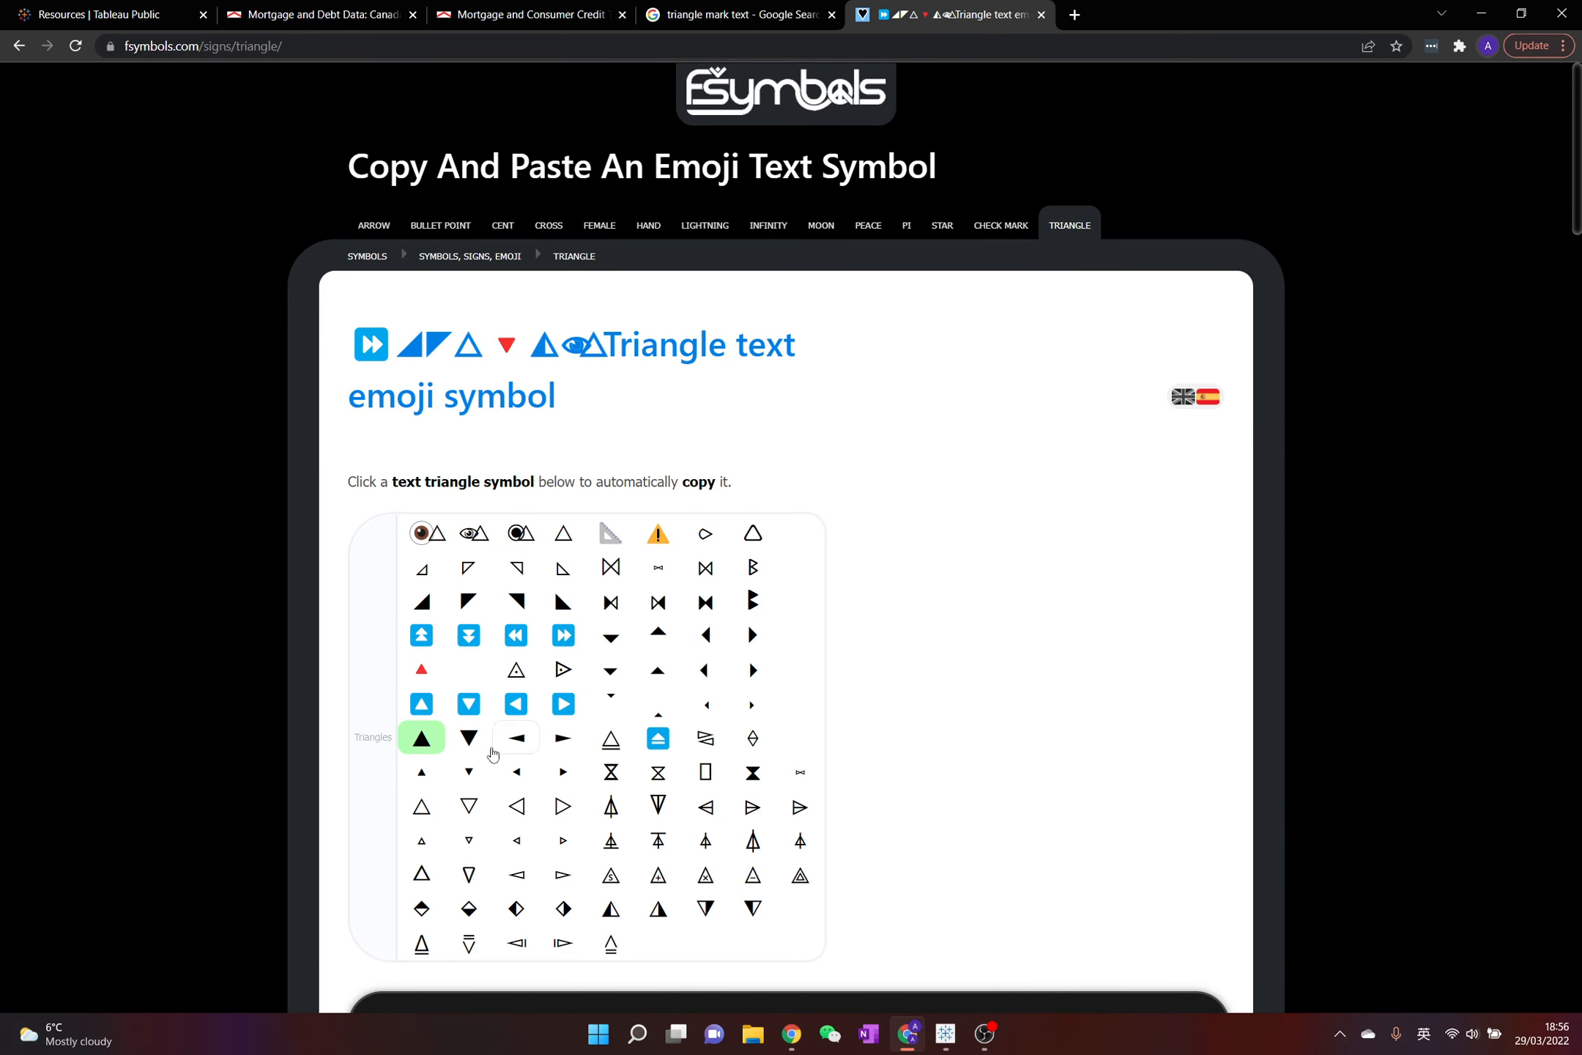
click(469, 737)
mouse_move(945, 1034)
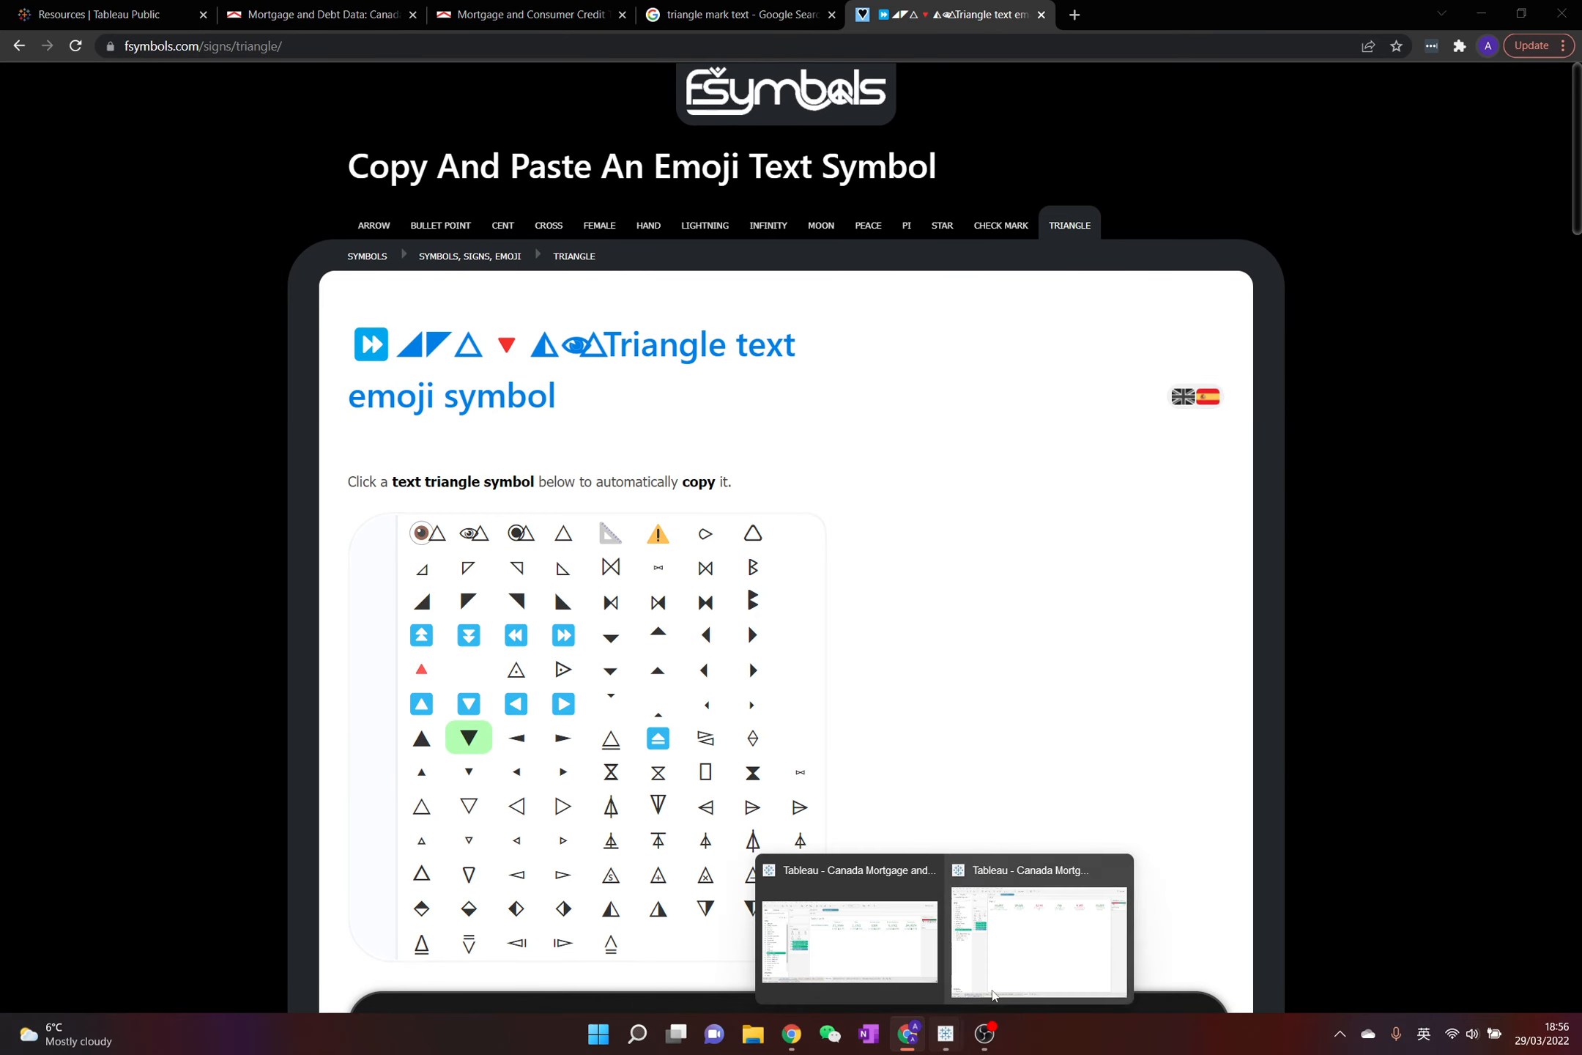
click(960, 922)
Complete the custom format with "▼0.0%" for negative values and apply it
text(▼)
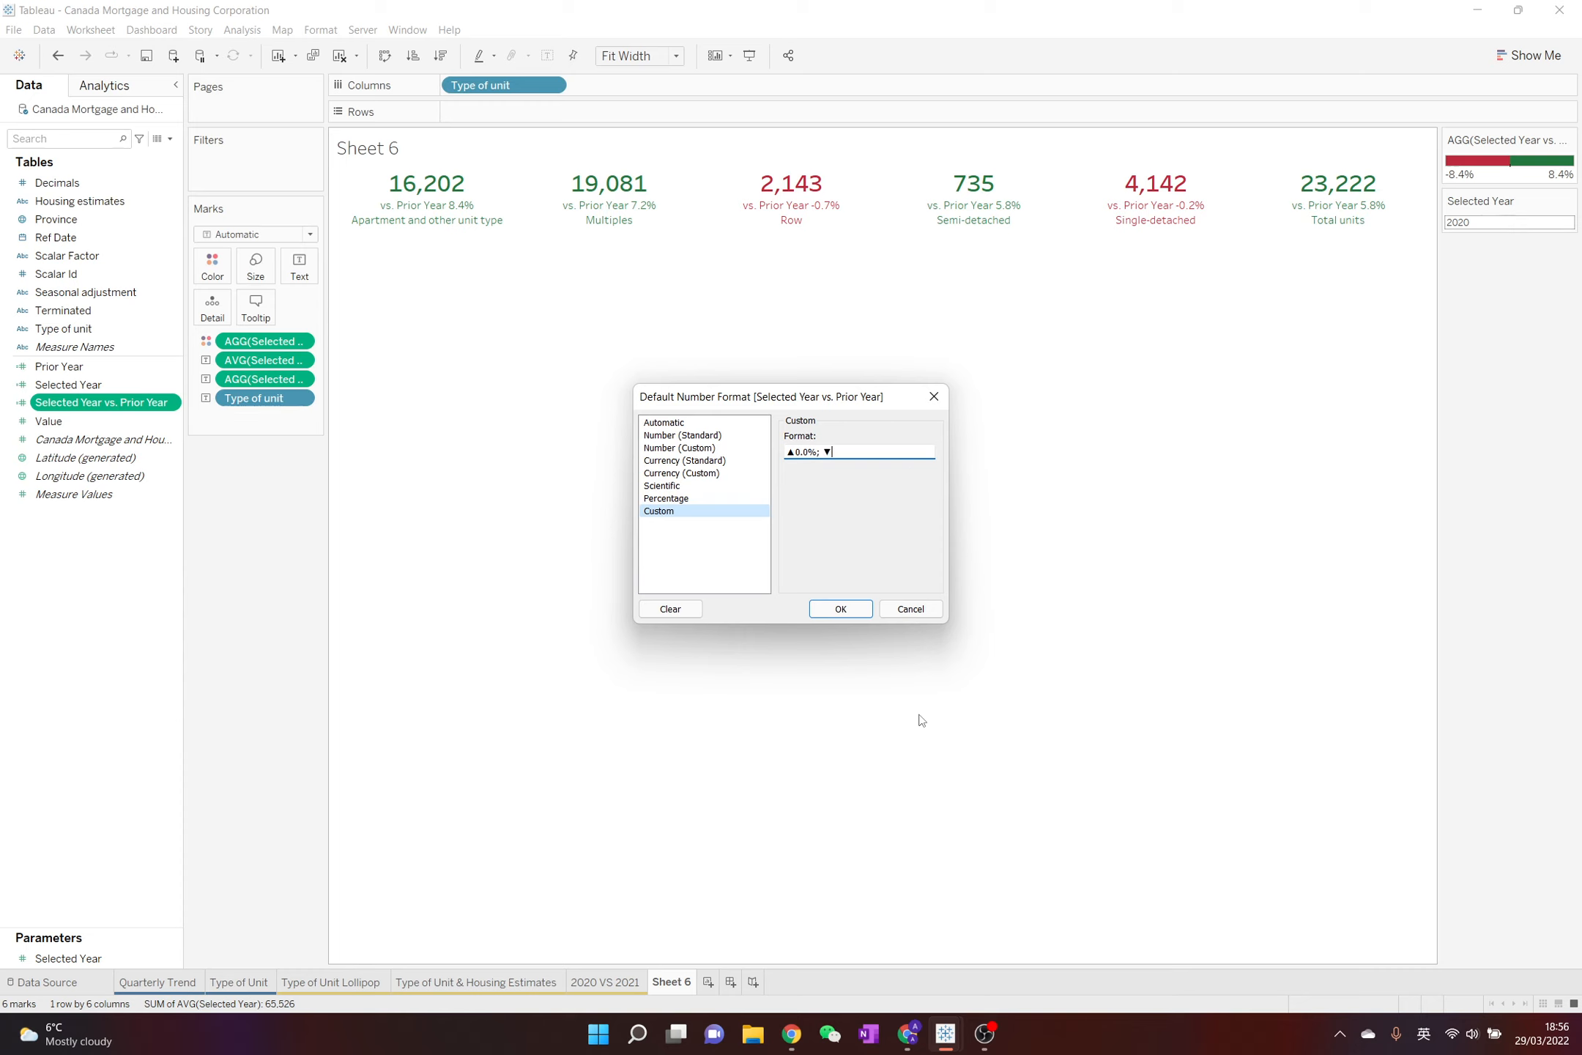
text(0.0%)
click(853, 610)
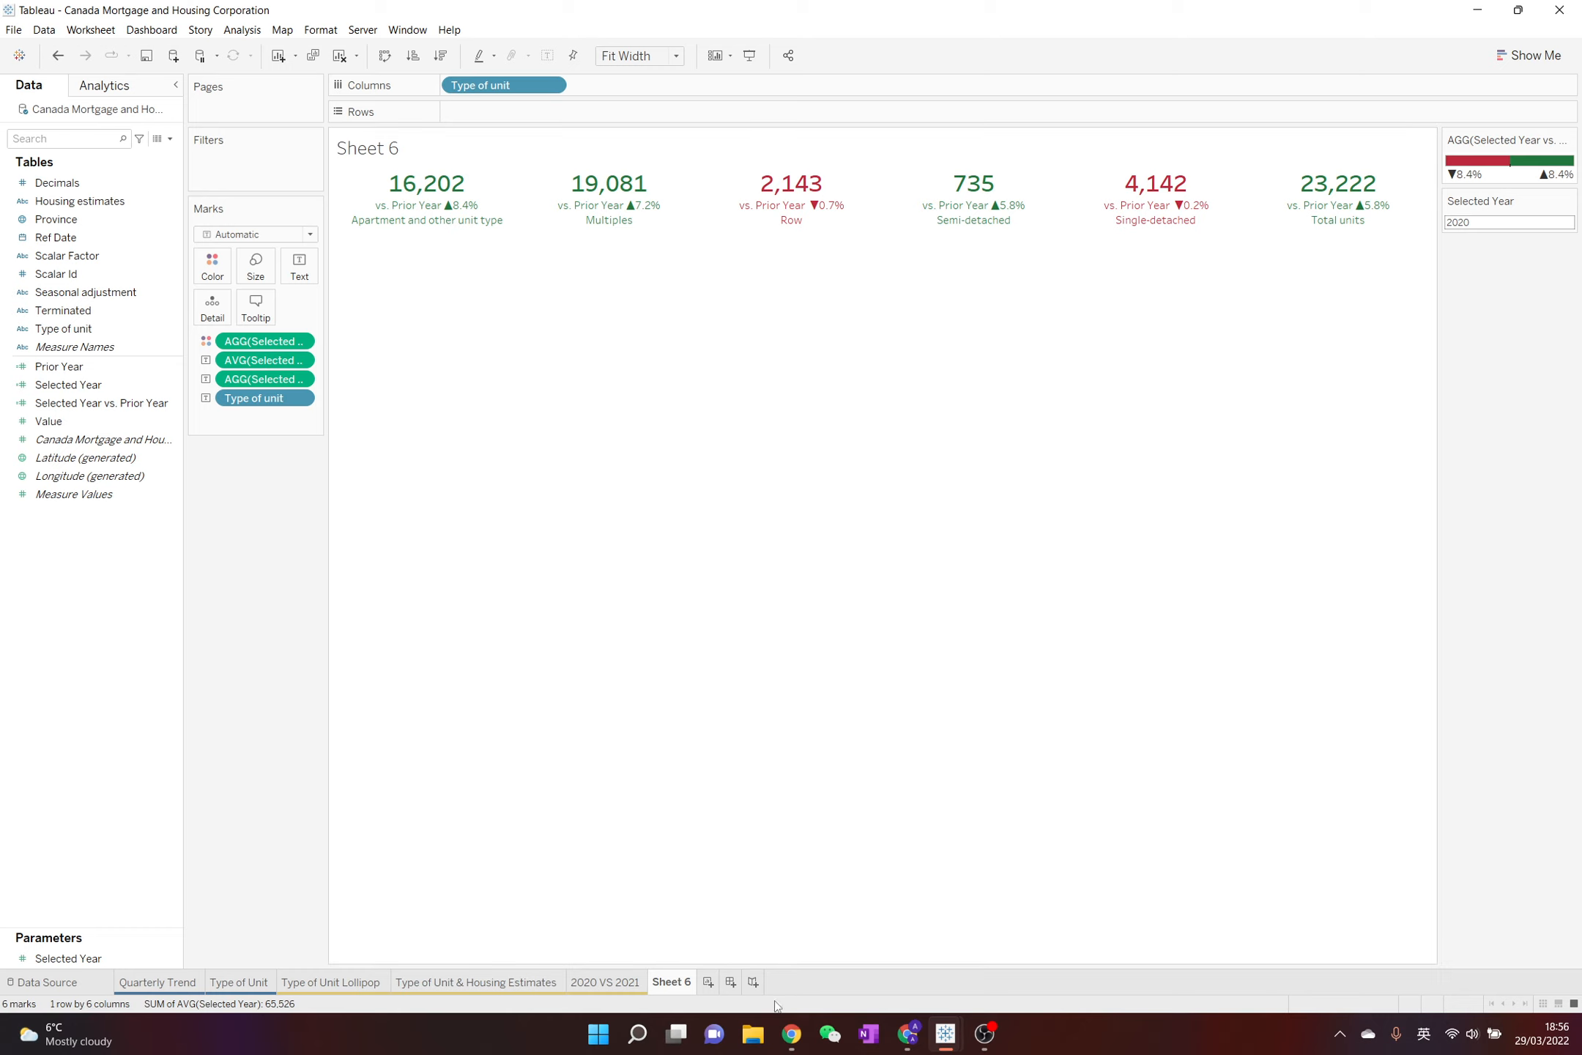
Enter "Type of Unit" as the new name of the Sheet 6 worksheet
double_click(660, 981)
key(shift)
text(Type 偶发)
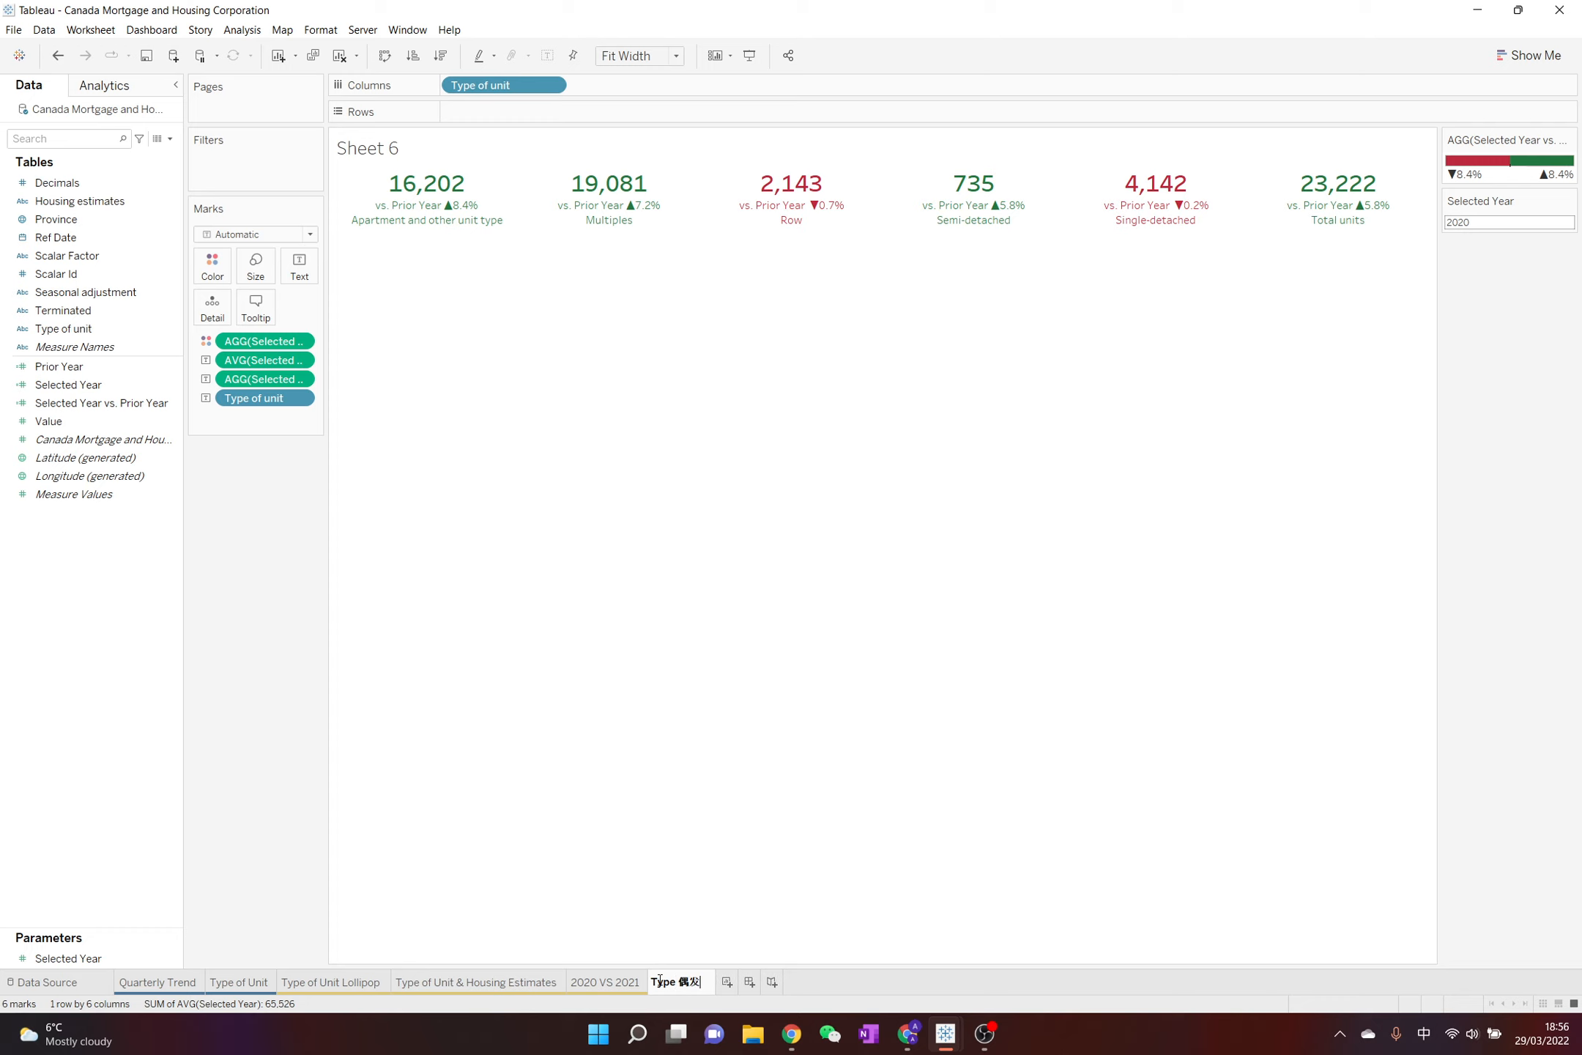
key(shift)
key(BackSpace)
key(BackSpace)
key(shift)
text(偶发)
key(shift)
key(BackSpace)
key(BackSpace)
key(shift)
text(if)
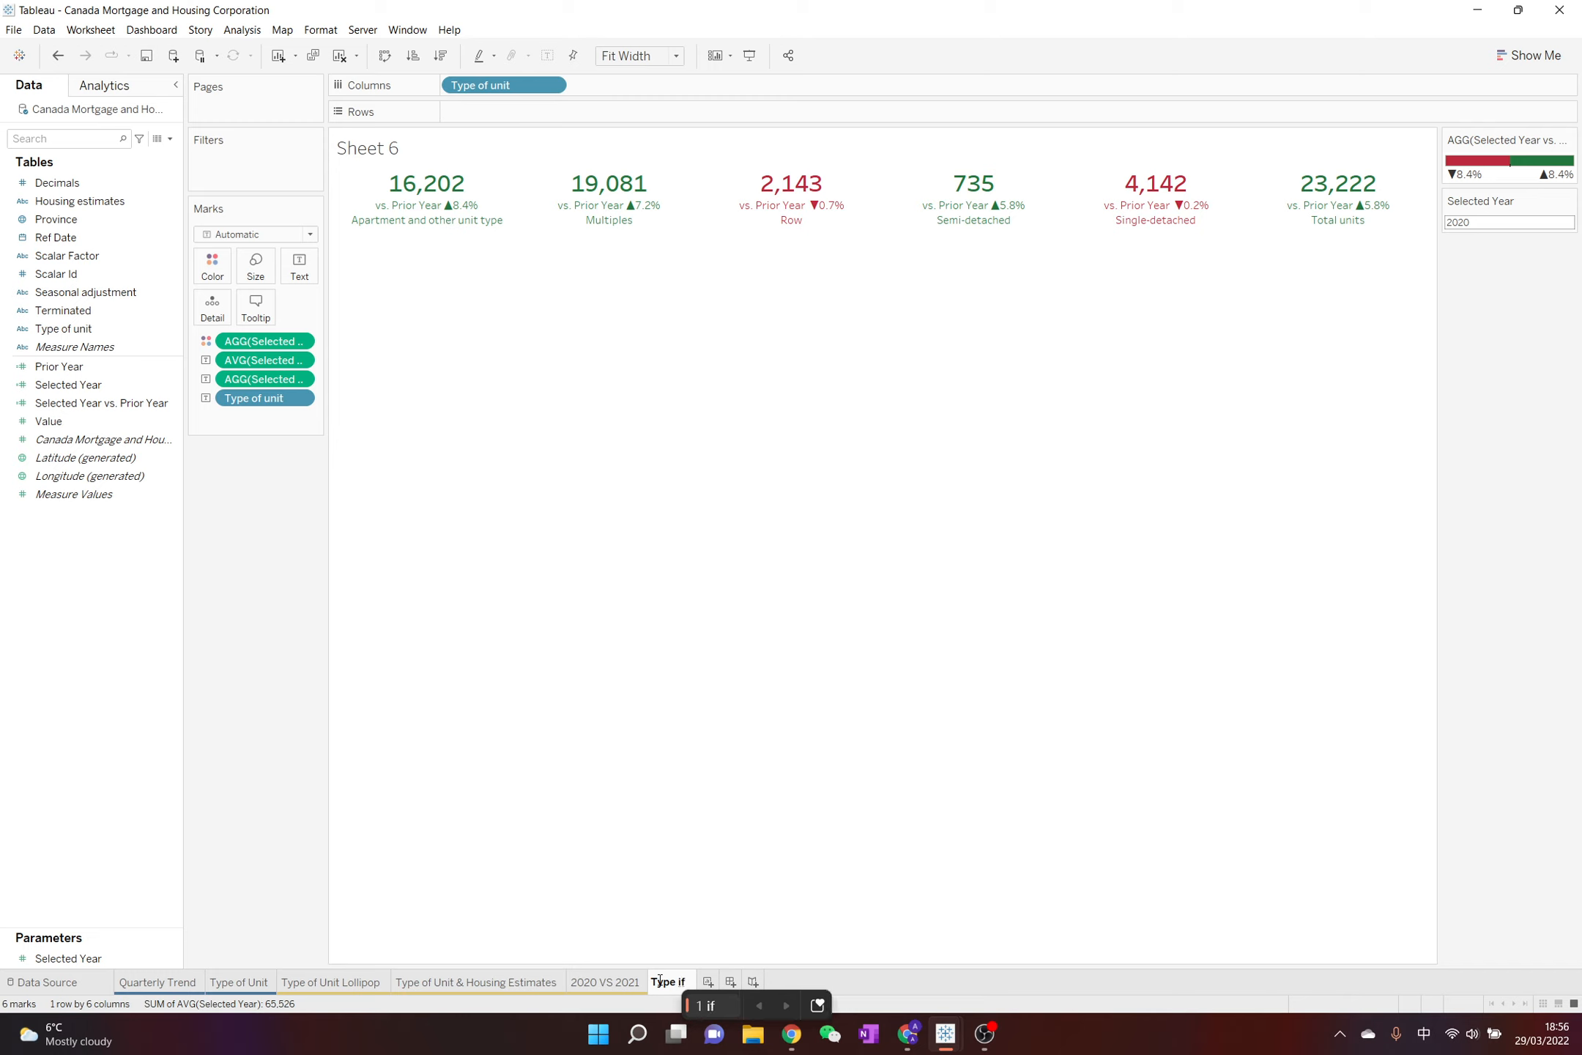
key(BackSpace)
text(of)
key(Return)
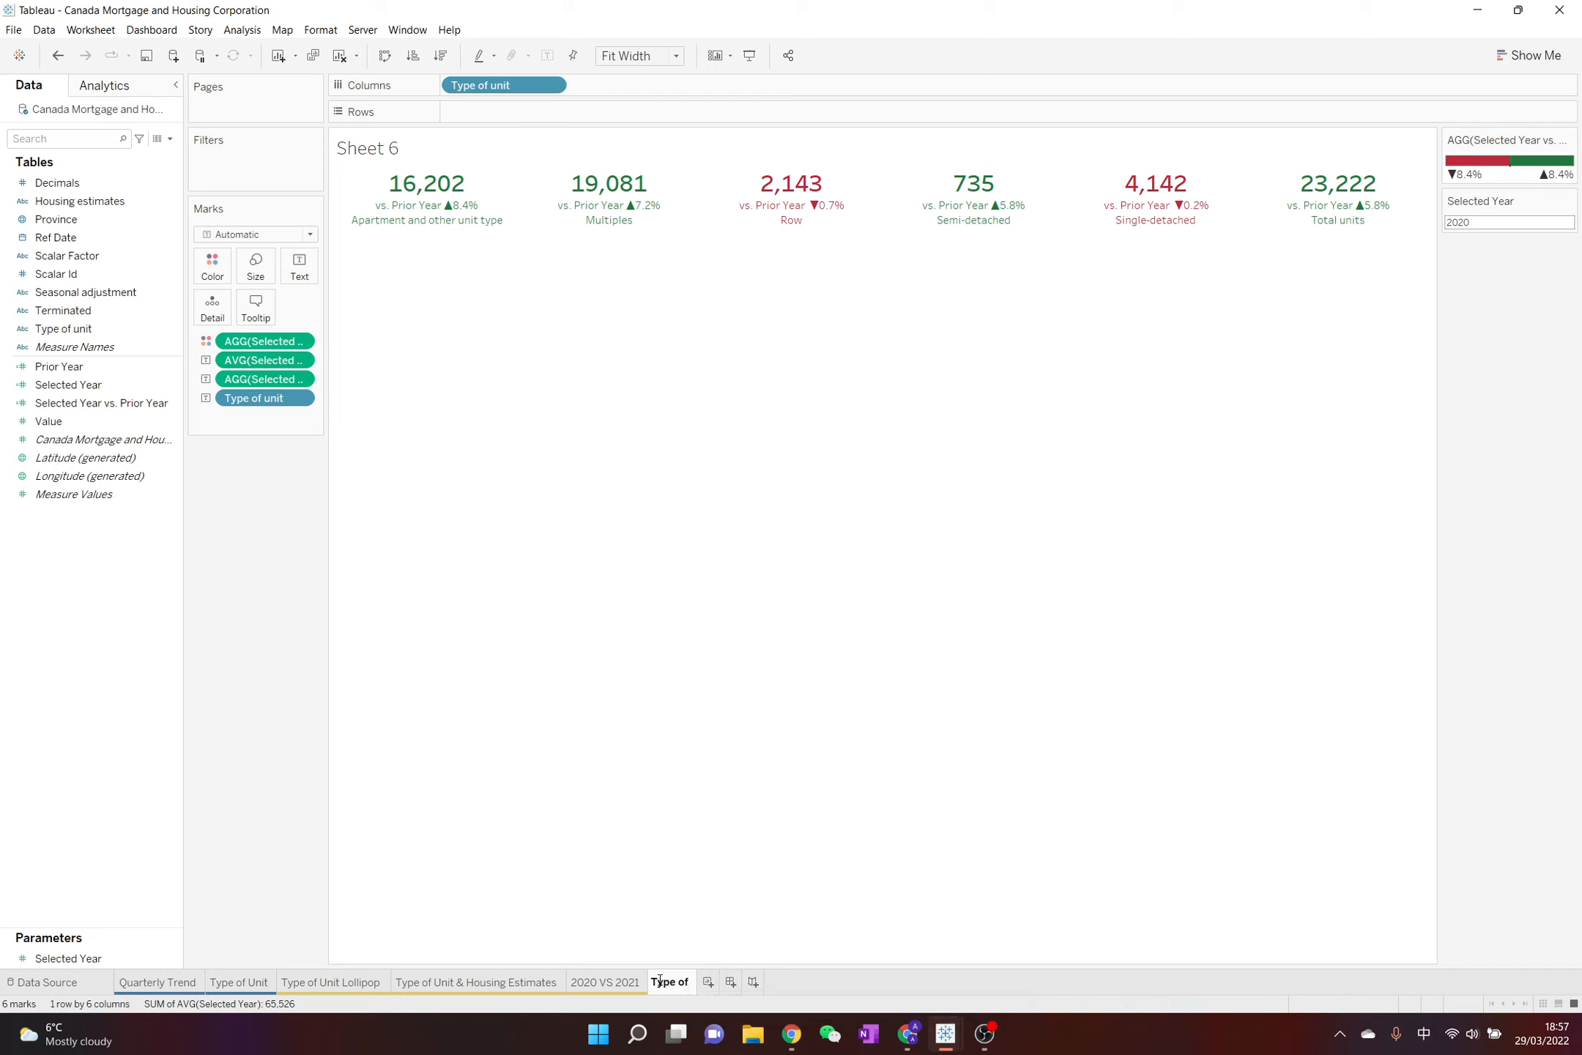
key(shift)
text(Unit)
Extend the worksheet's name to "Type of Unit Cards" and confirm it
click(758, 855)
click(877, 539)
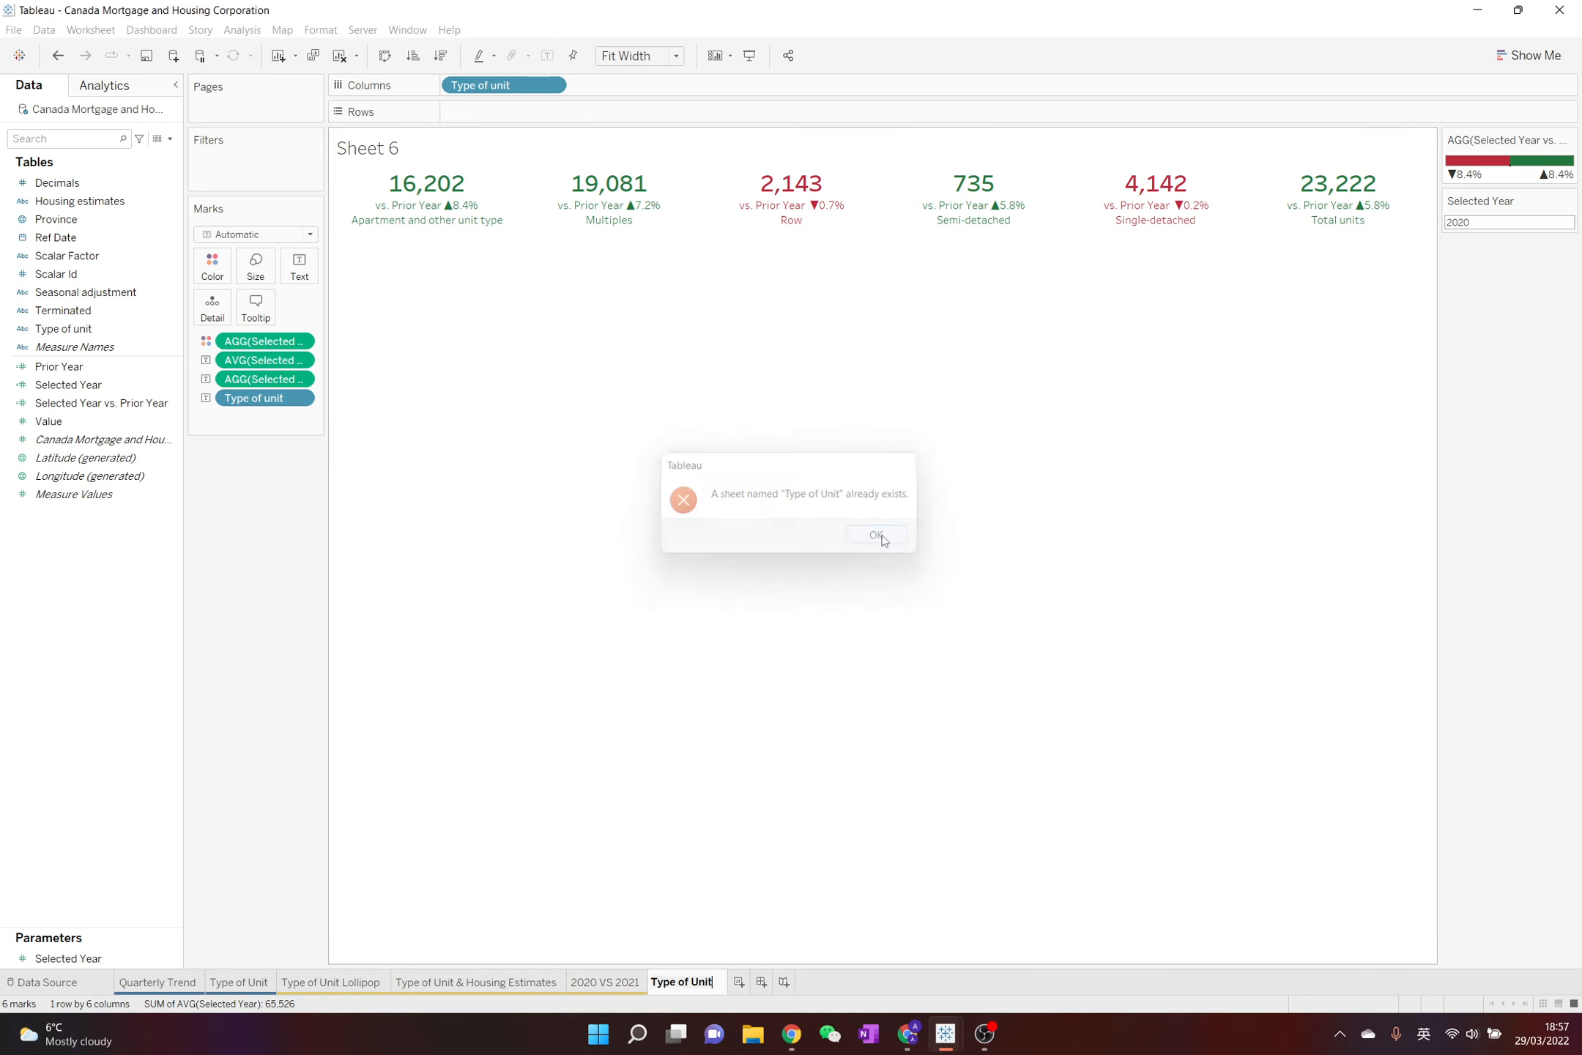
text(Cards)
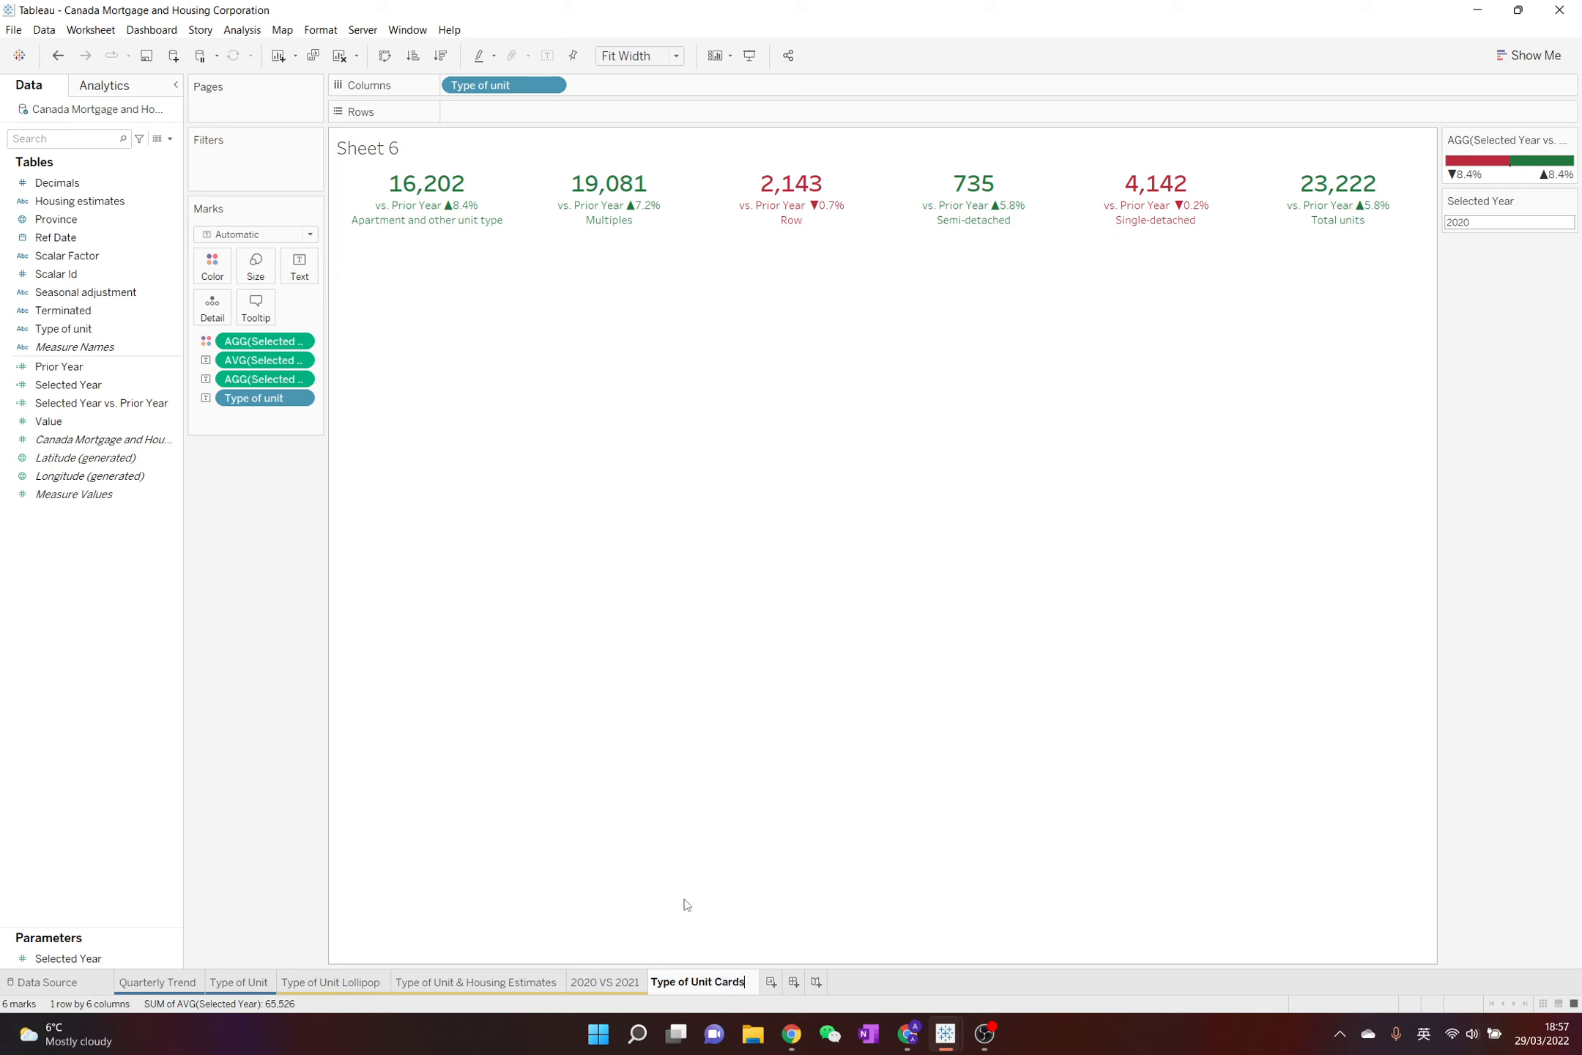
key(Return)
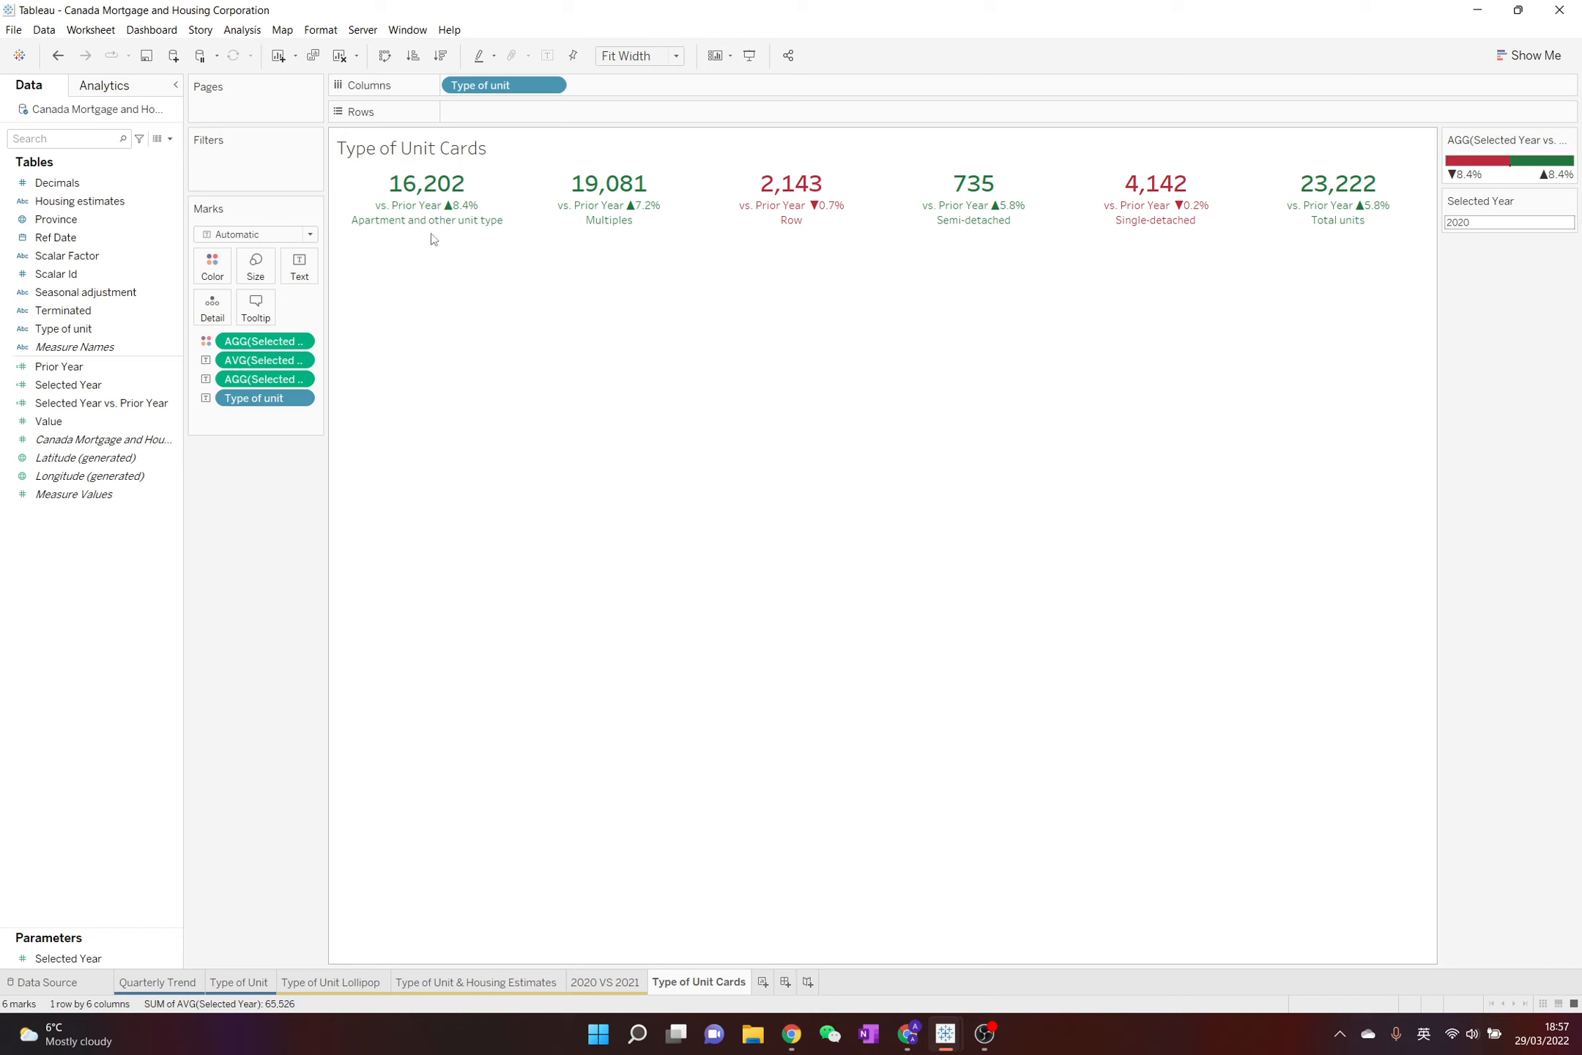
Move the Type of unit field to a centred line above the average Selected Year value in the card label
click(299, 265)
click(422, 300)
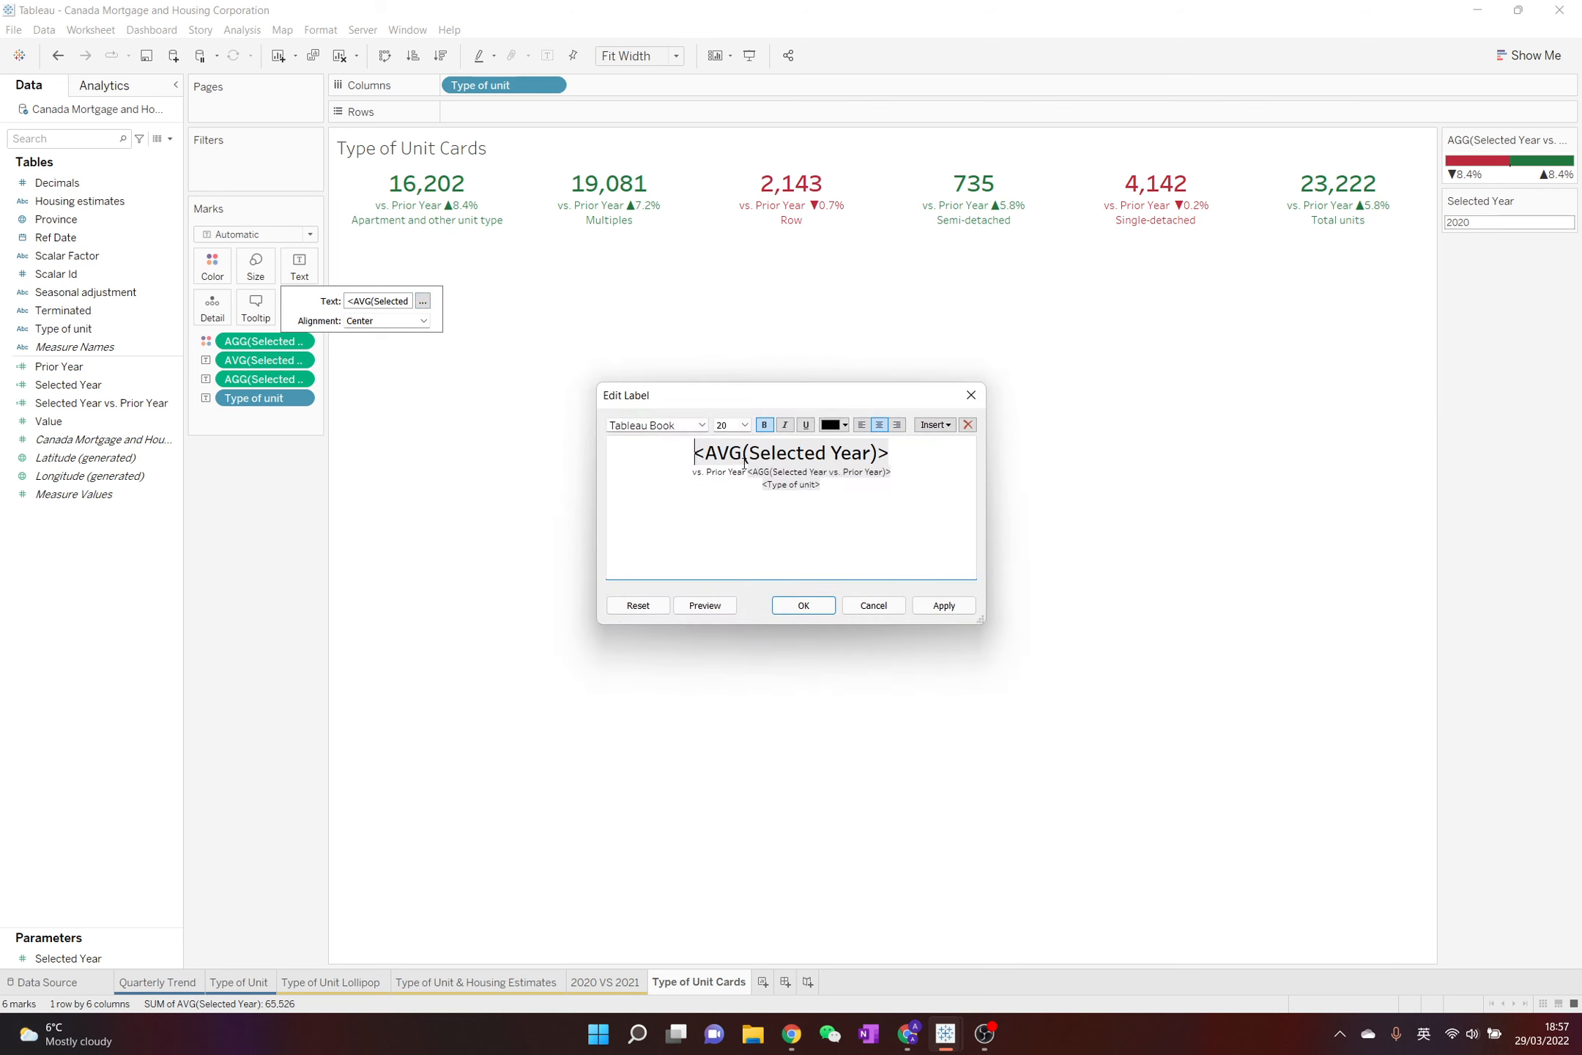
double_click(794, 485)
key(ctrl+c)
key(Delete)
click(693, 453)
key(Return)
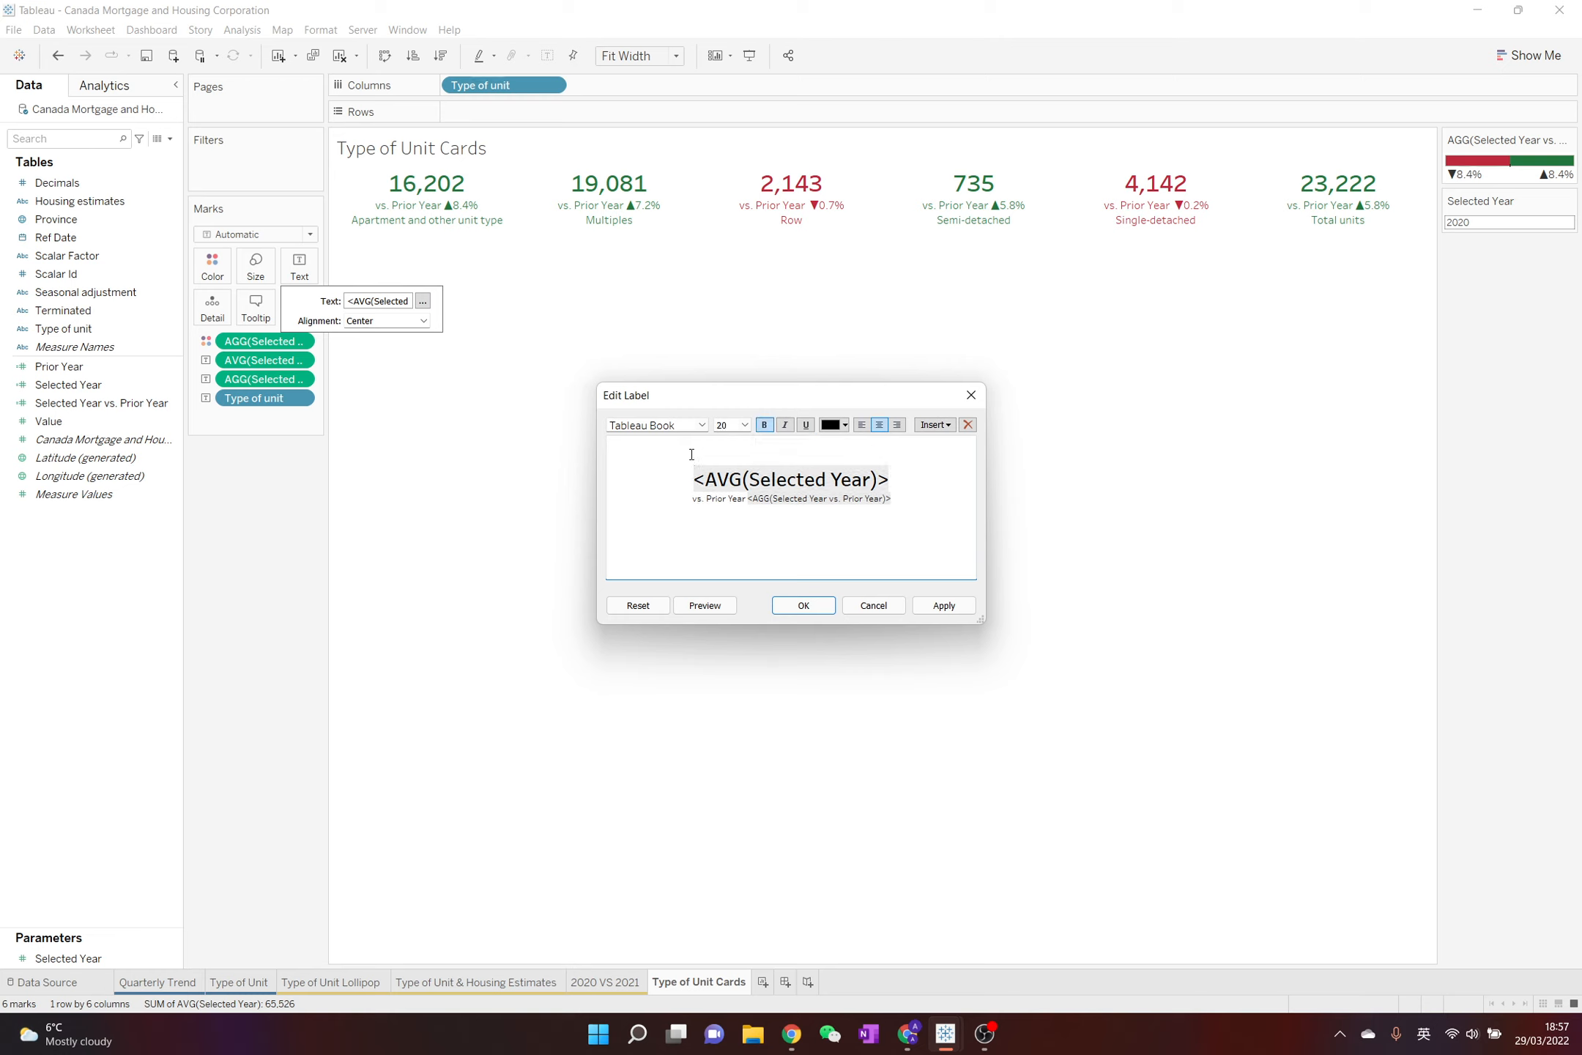
key(ctrl+v)
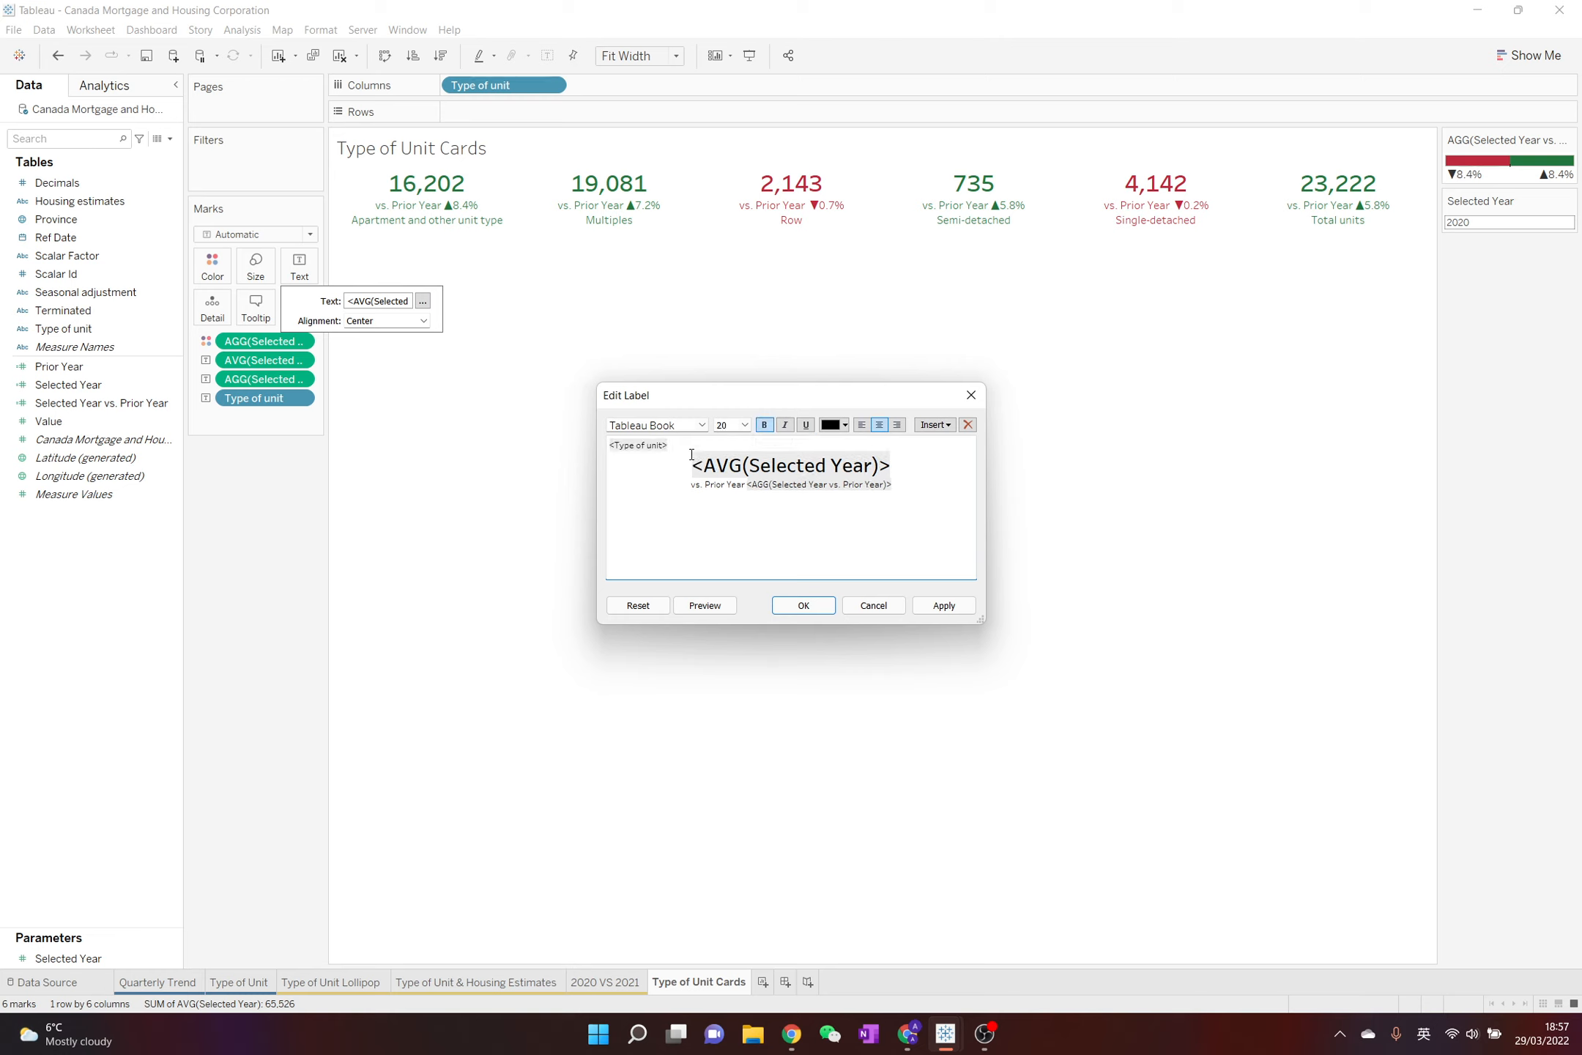
click(879, 425)
click(804, 605)
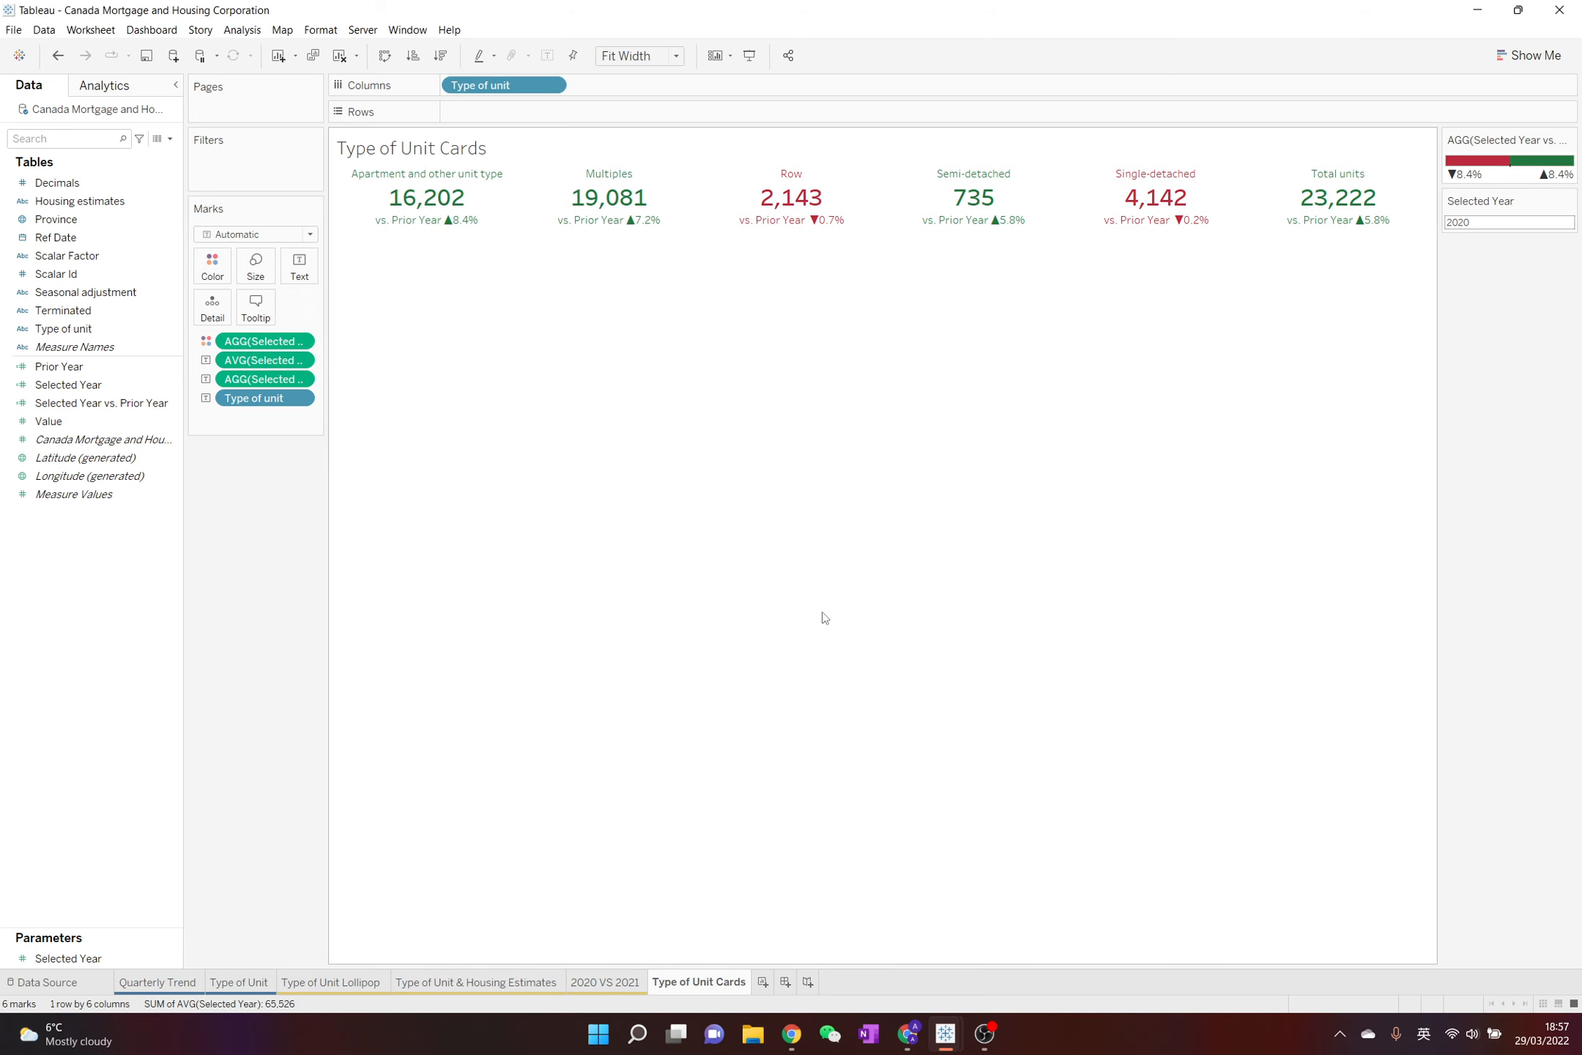
Set the Selected Year parameter to 2021
click(1480, 222)
text(200)
key(BackSpace)
text(21)
key(Return)
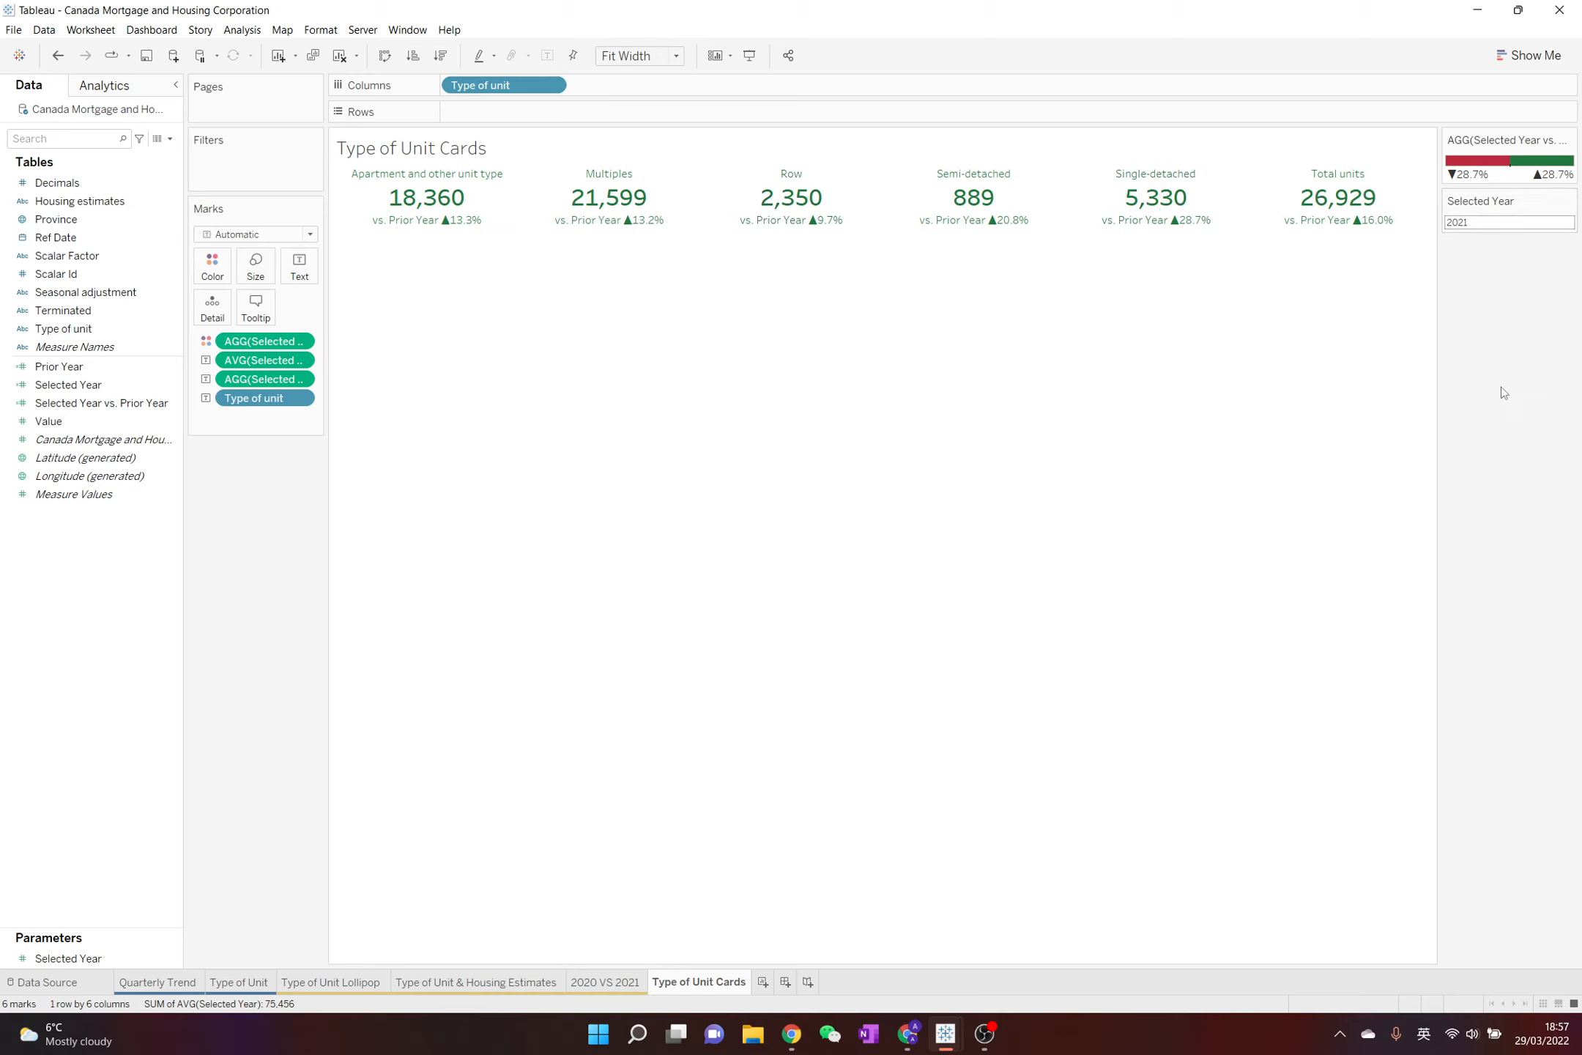
Create a new worksheet and plot average Value by continuous quarter of Ref Date
click(762, 982)
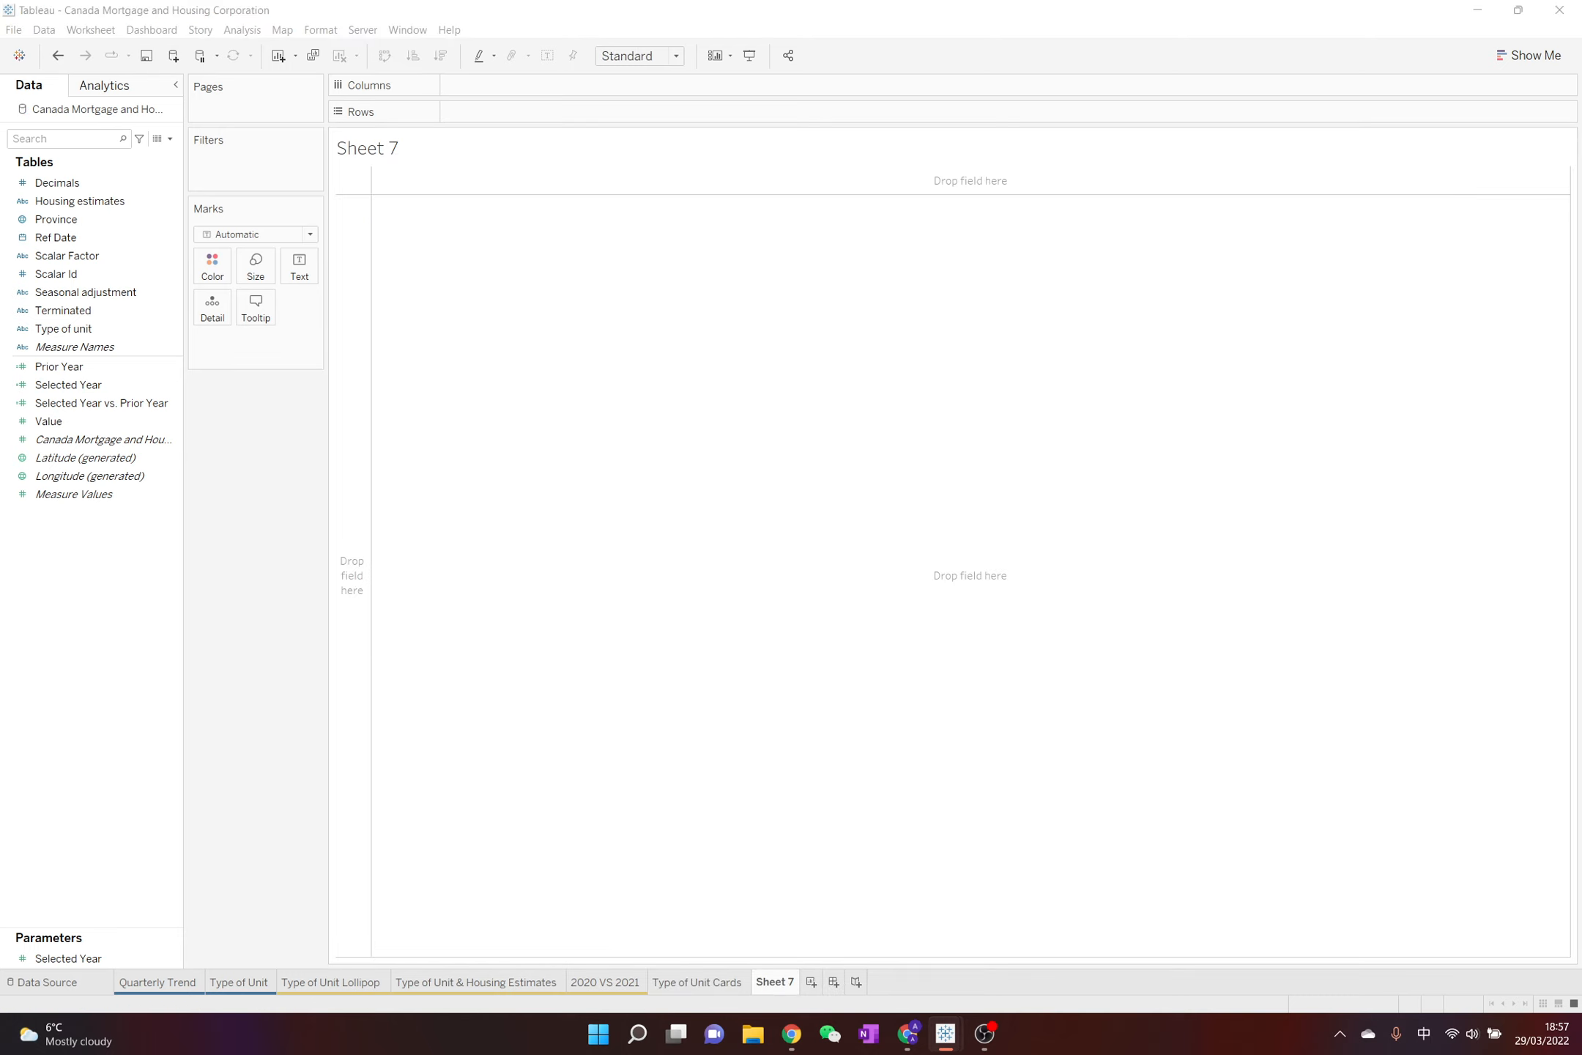
click(632, 276)
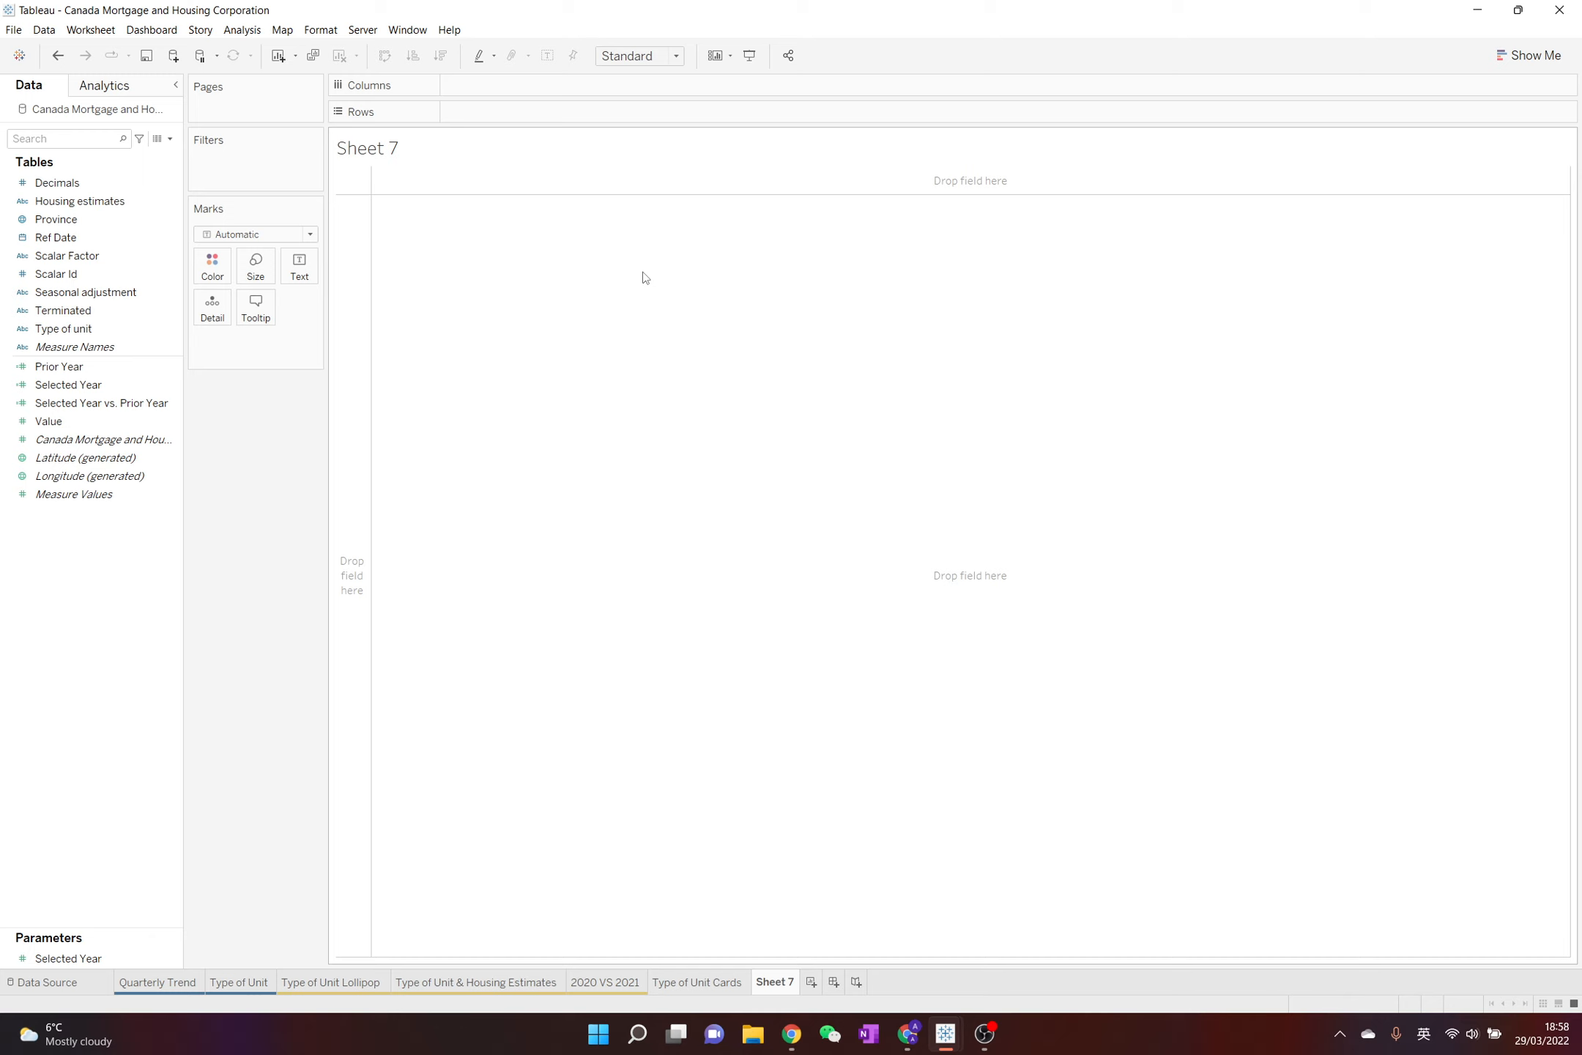
double_click(73, 421)
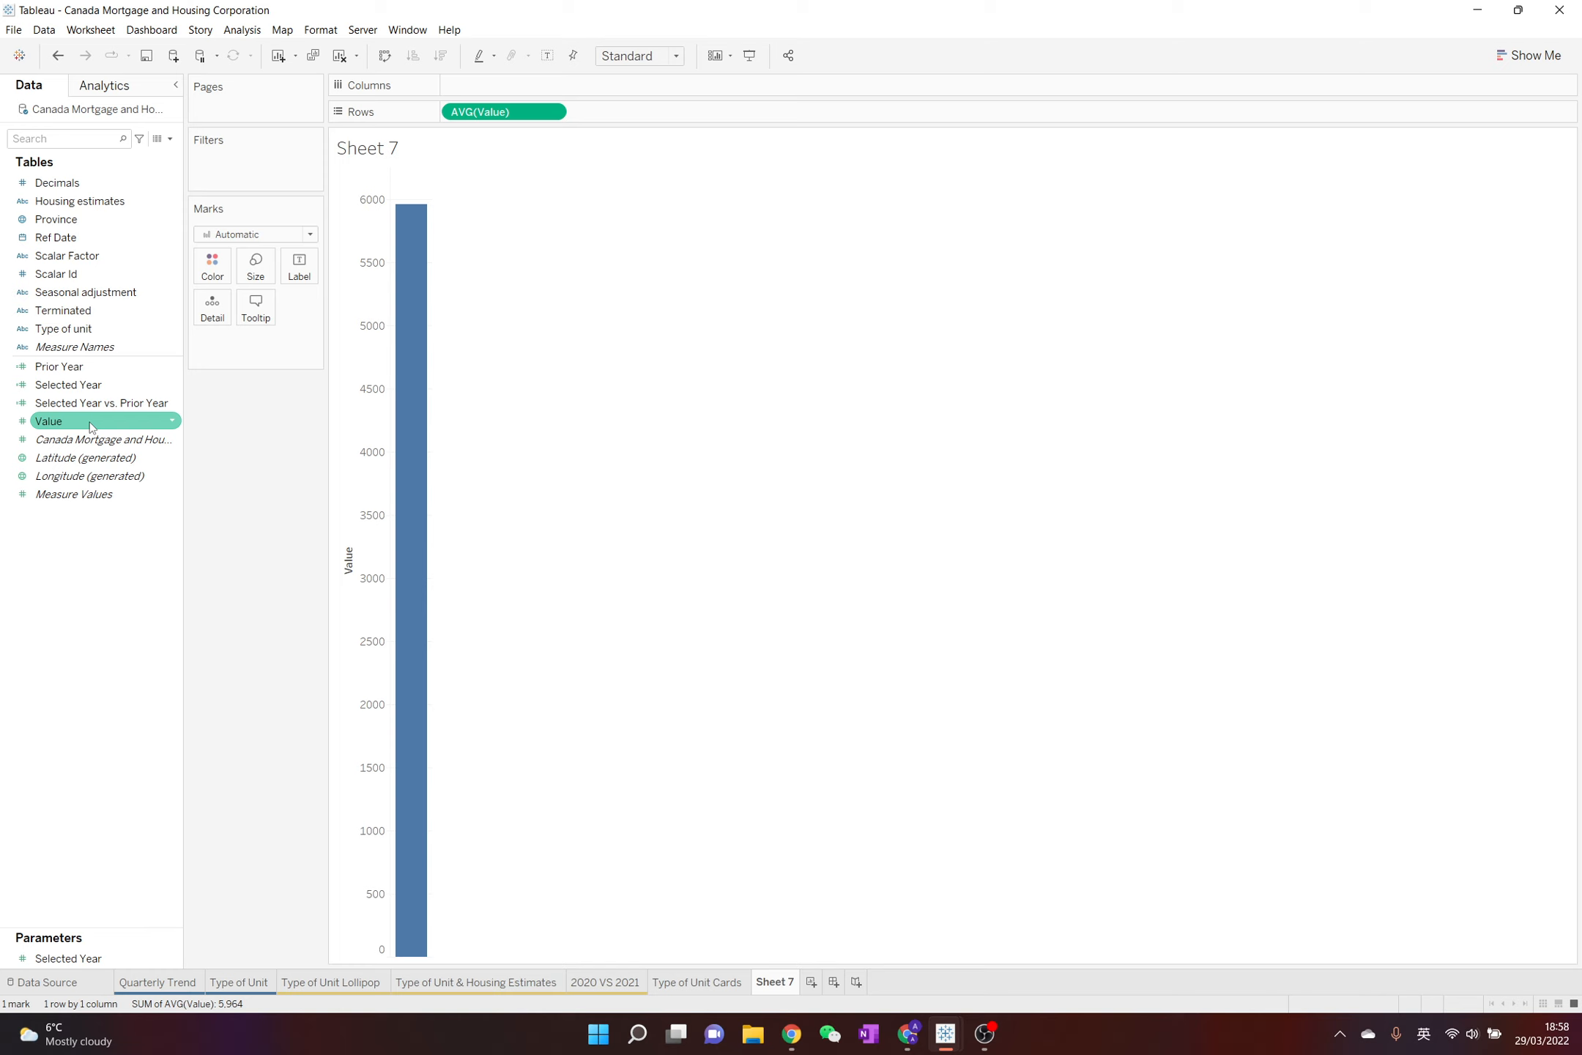
click(85, 236)
double_click(104, 242)
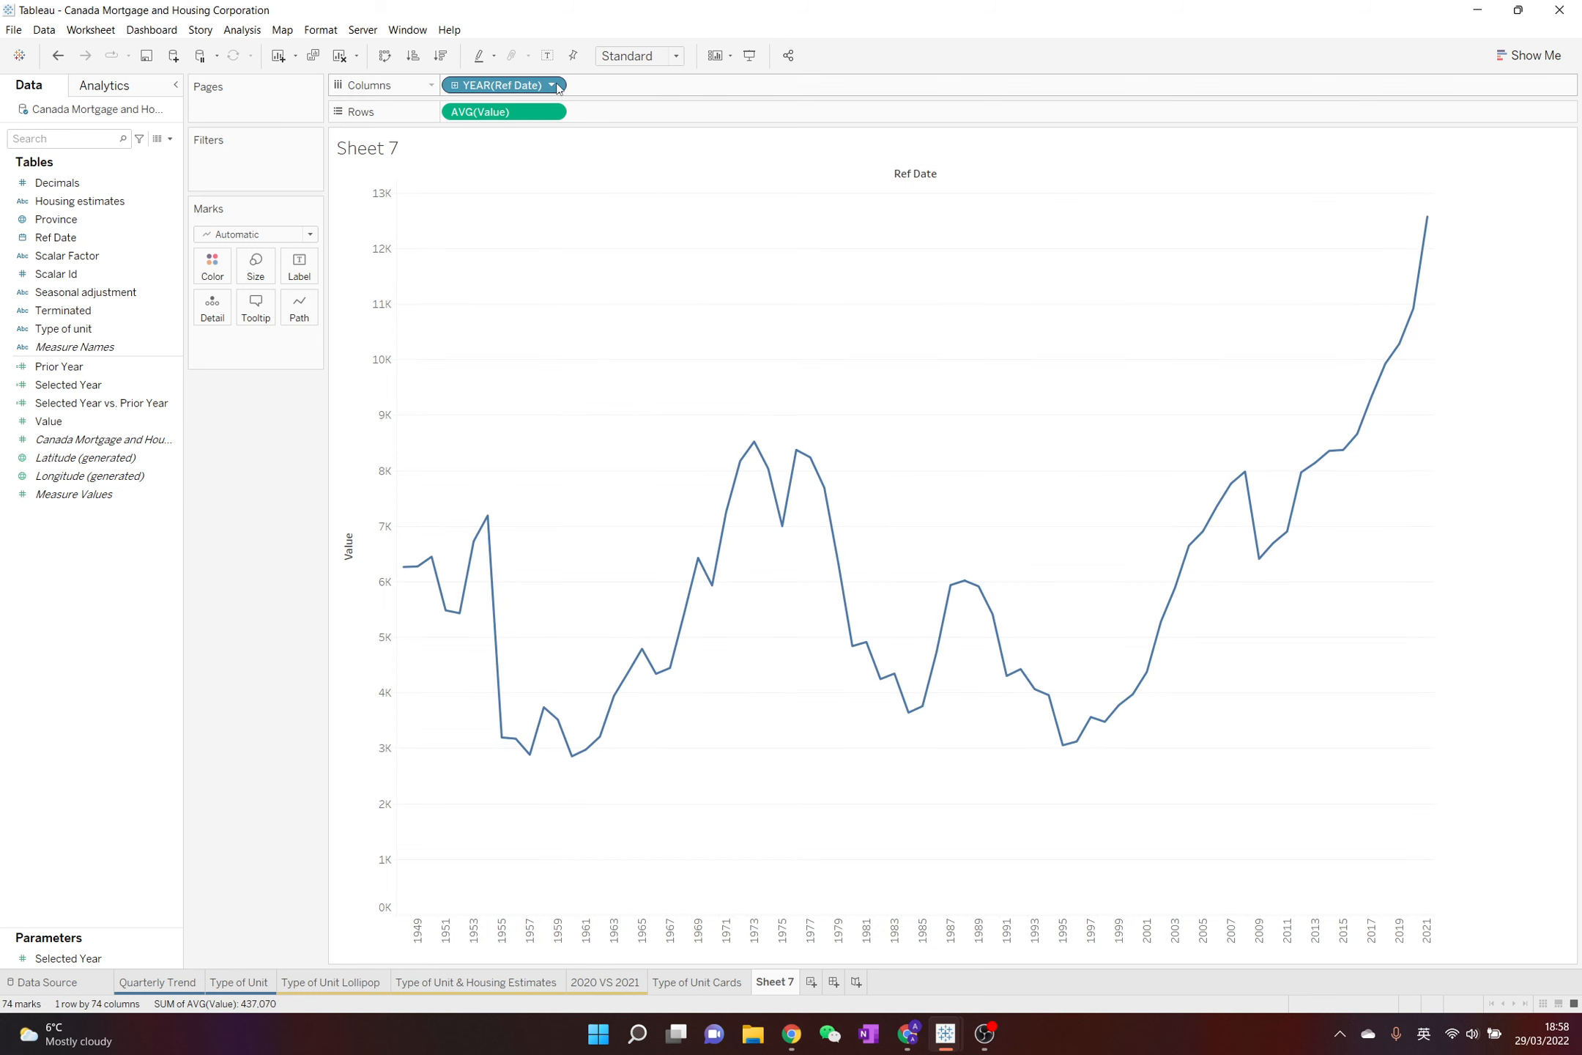
click(551, 85)
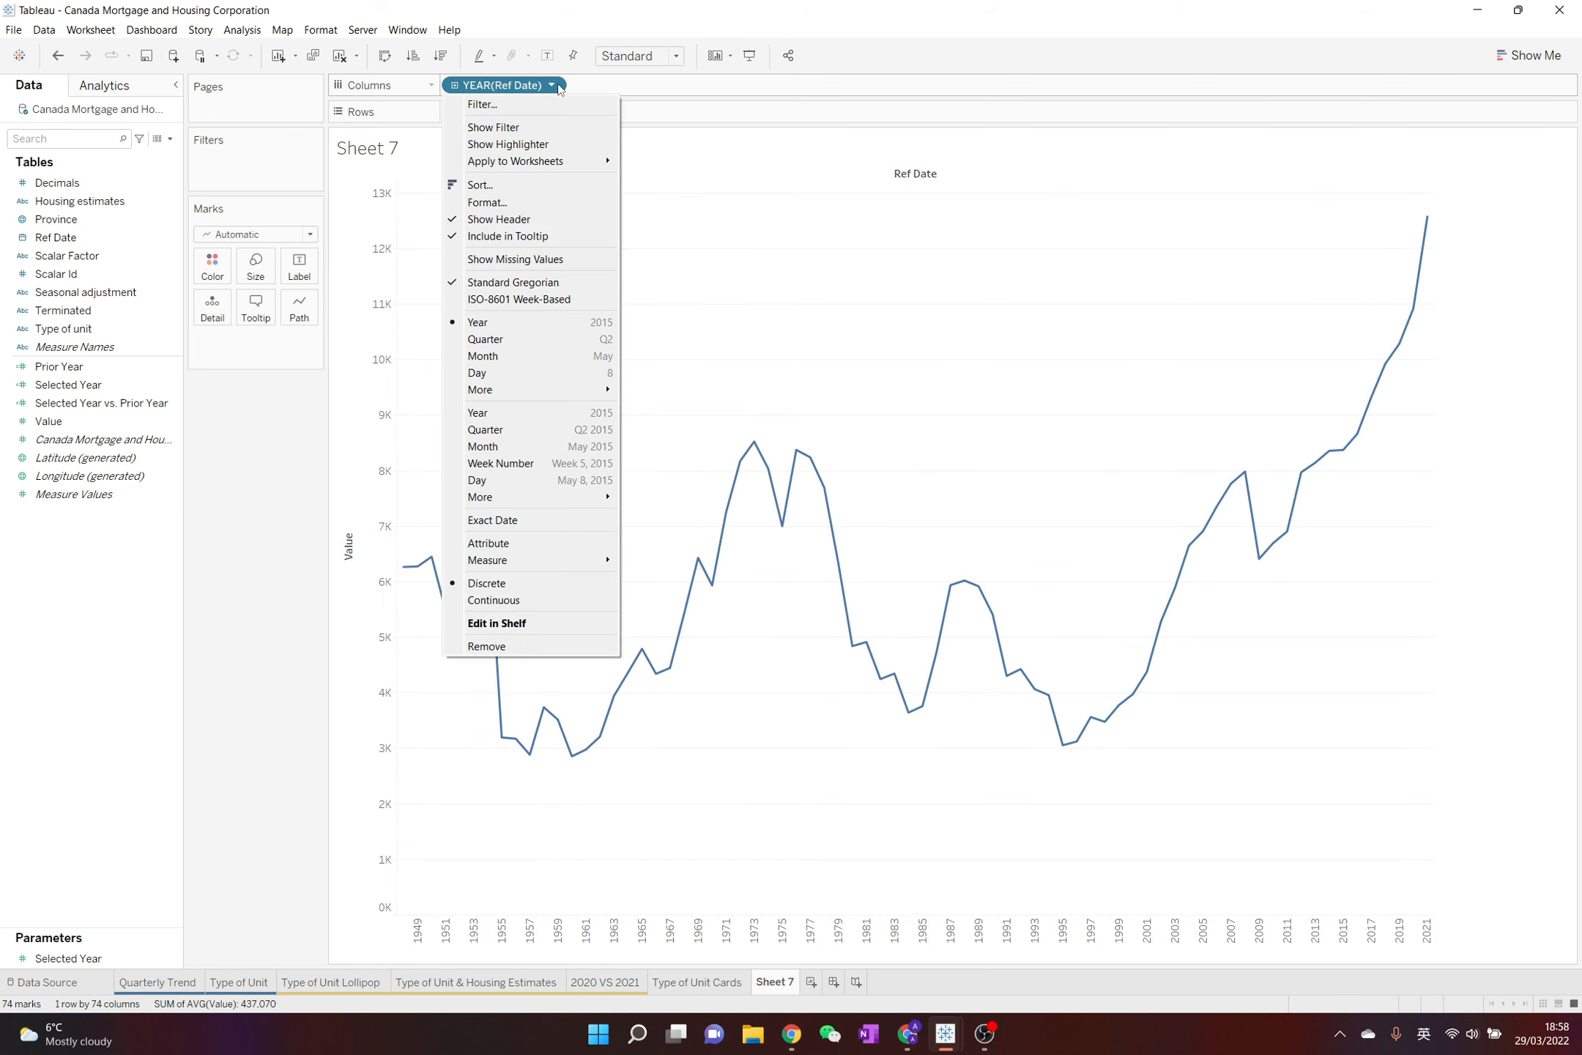
click(544, 429)
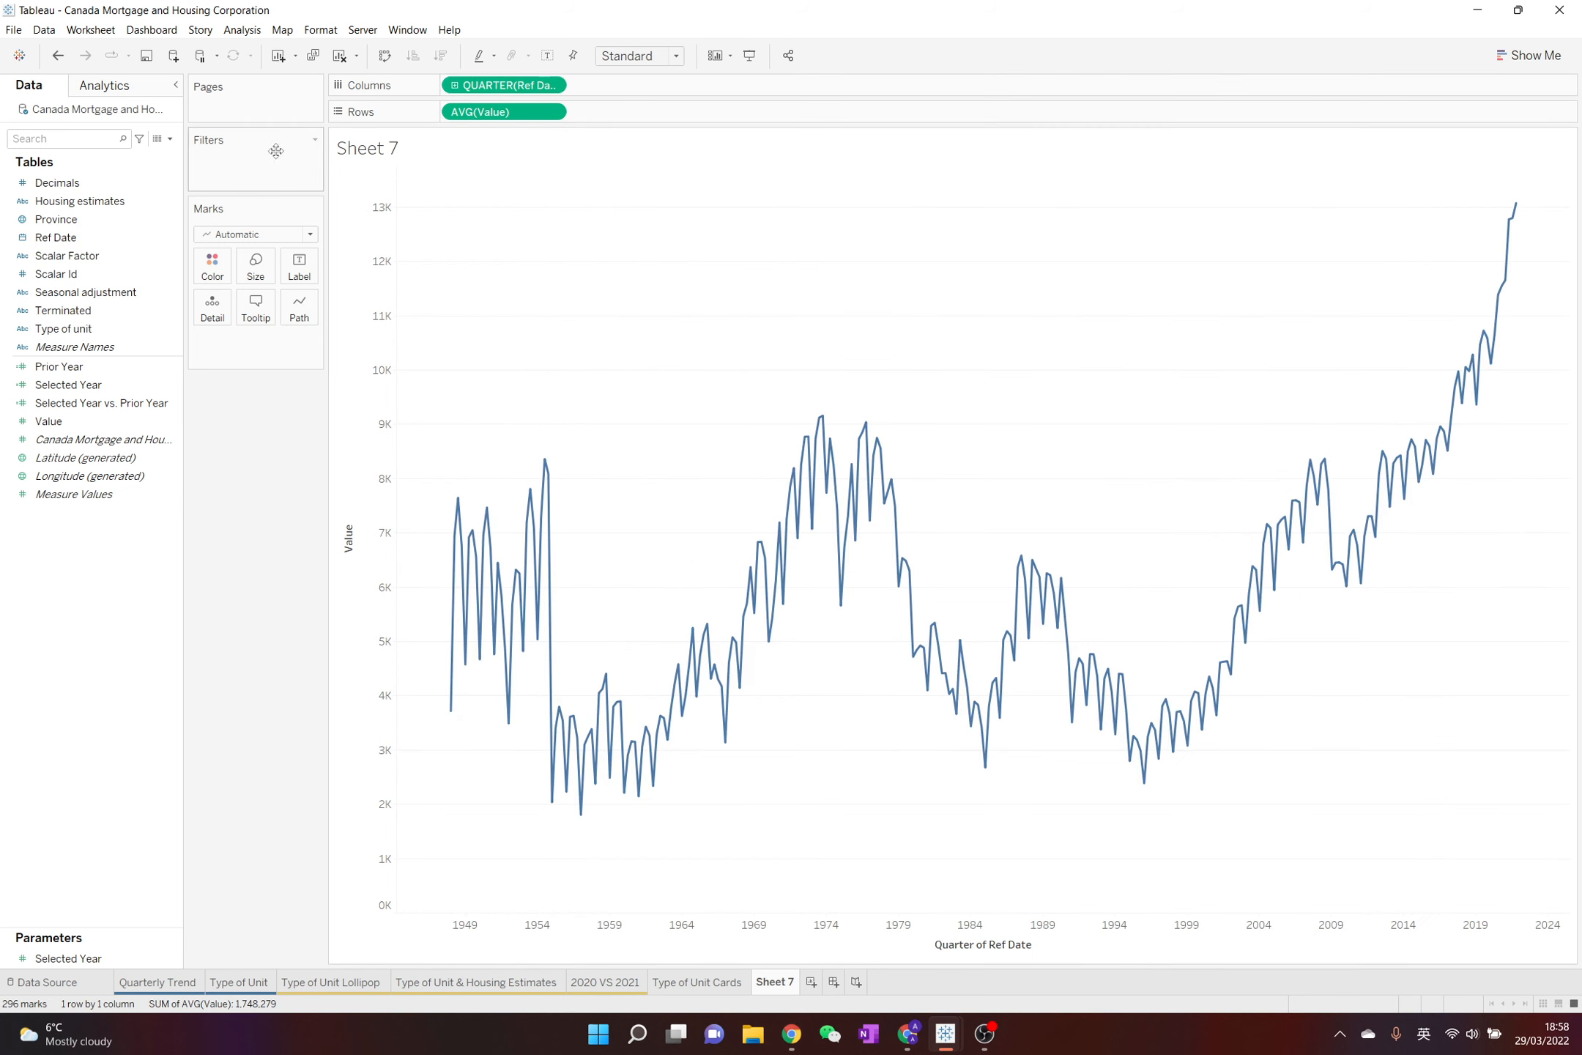
Filter the worksheet on Ref Date with a relative range of the last 3 years
click(102, 219)
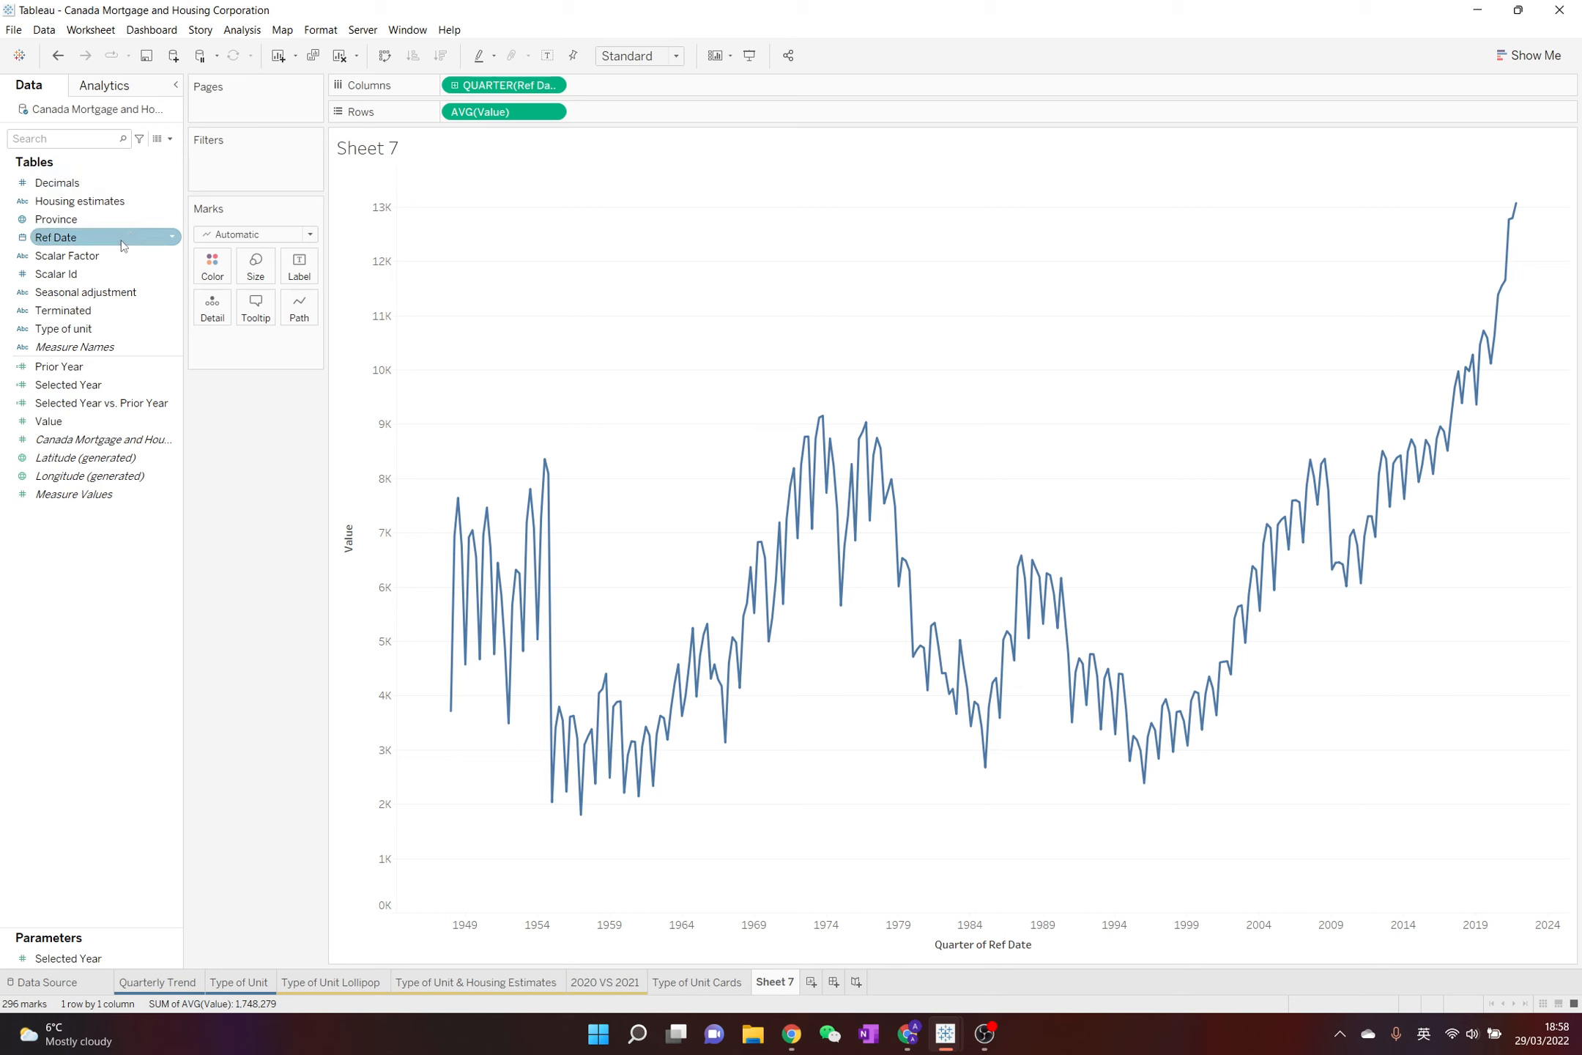
drag(123, 245, 252, 181)
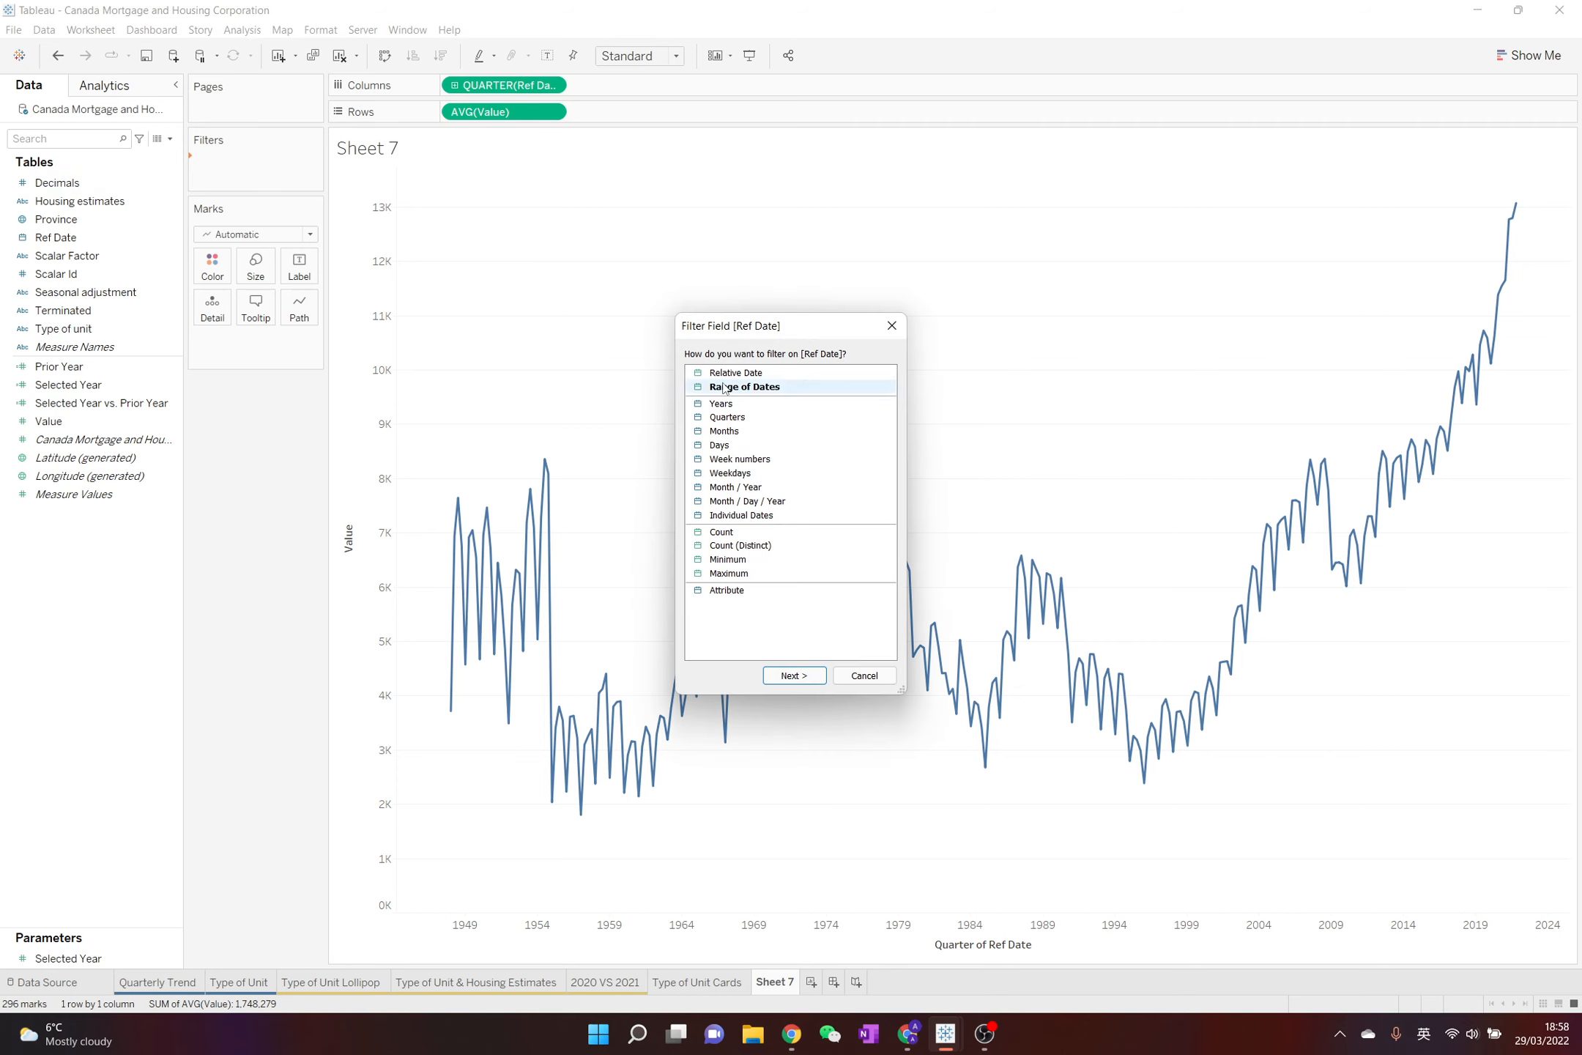
double_click(724, 387)
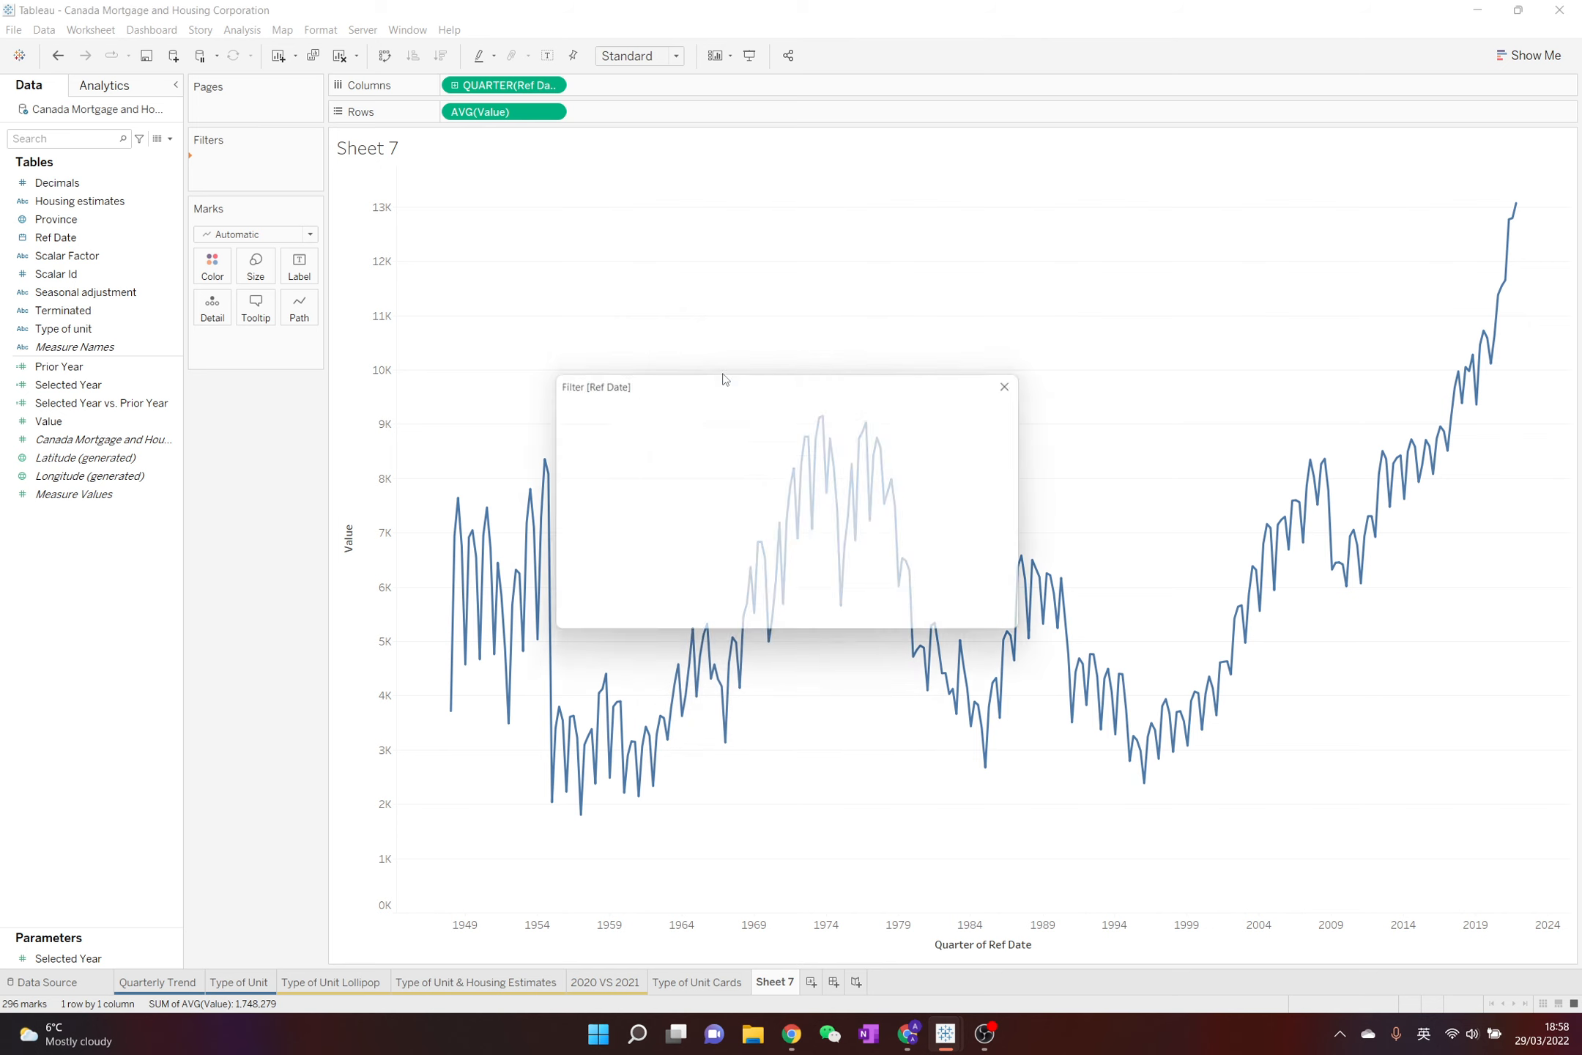
click(688, 502)
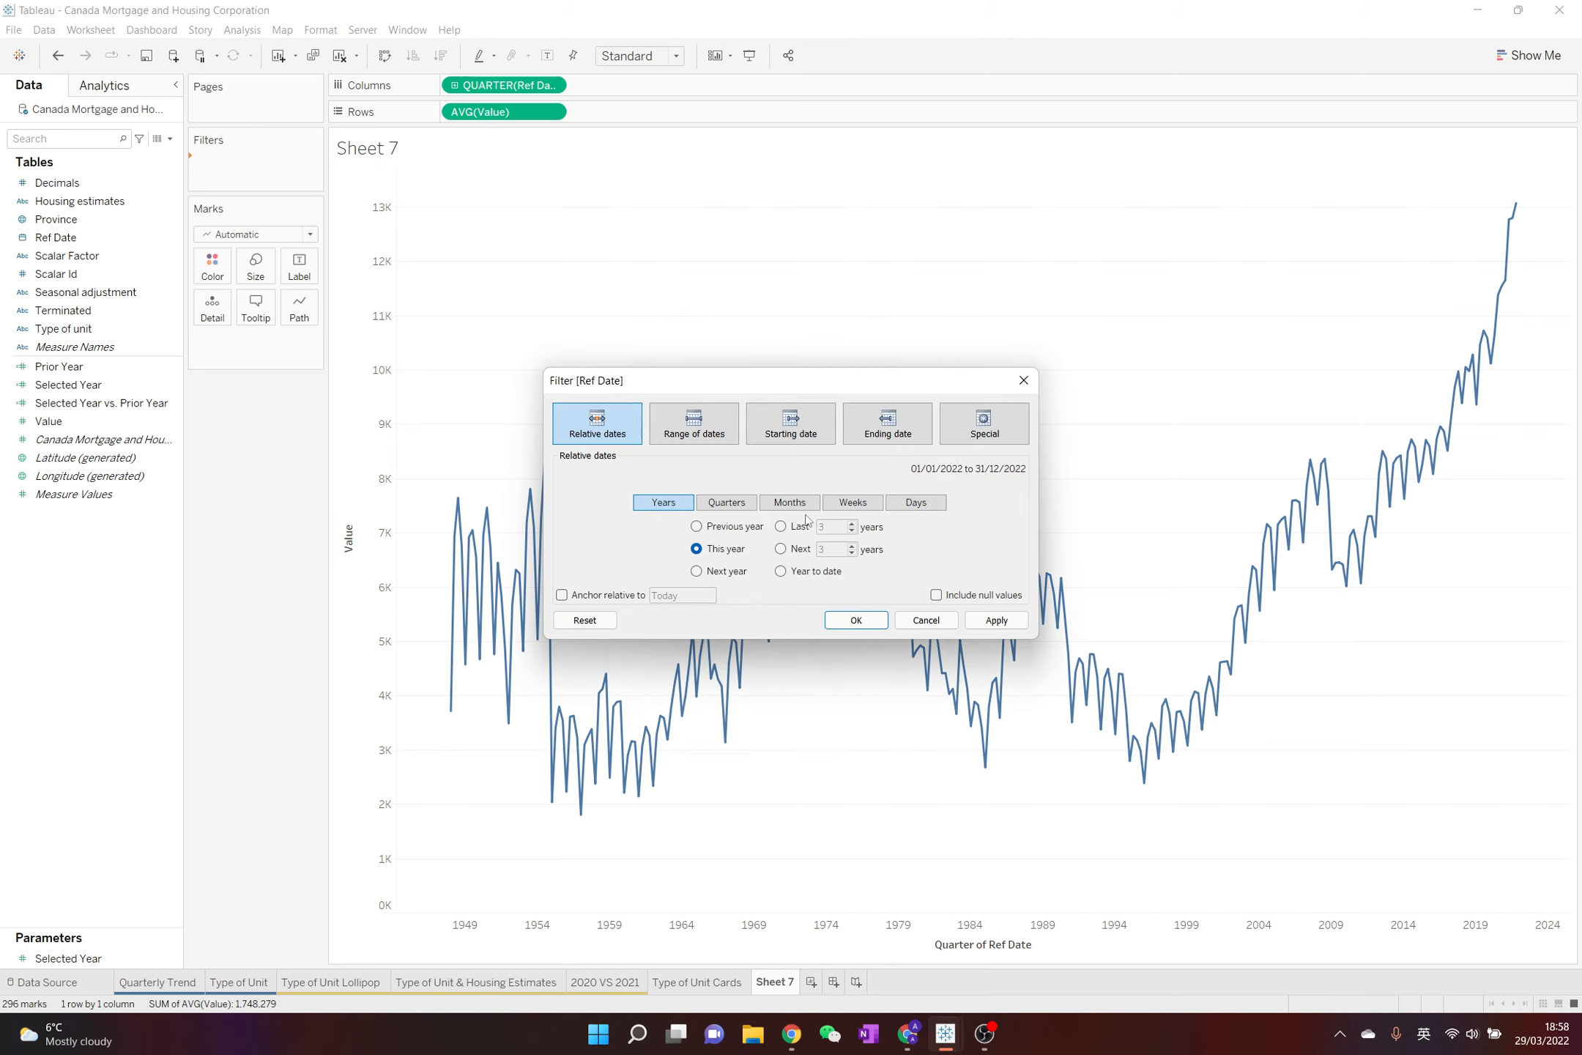
click(799, 528)
click(861, 620)
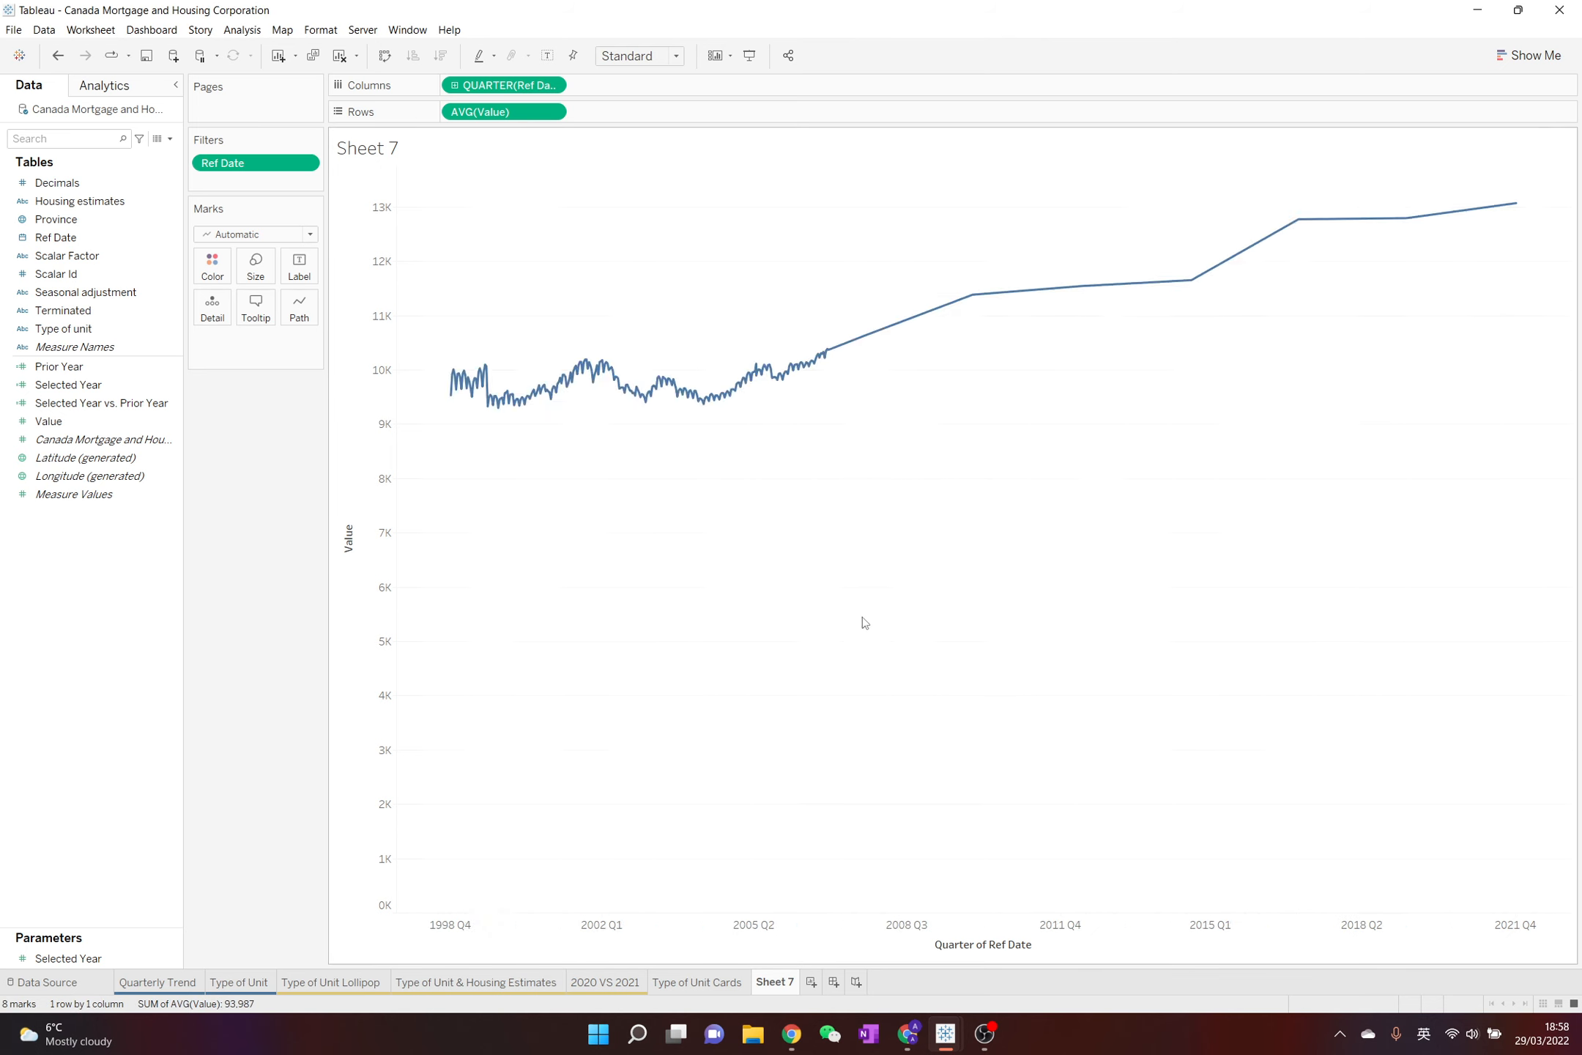
Edit the Value axis so that its automatic range does not include zero
click(377, 491)
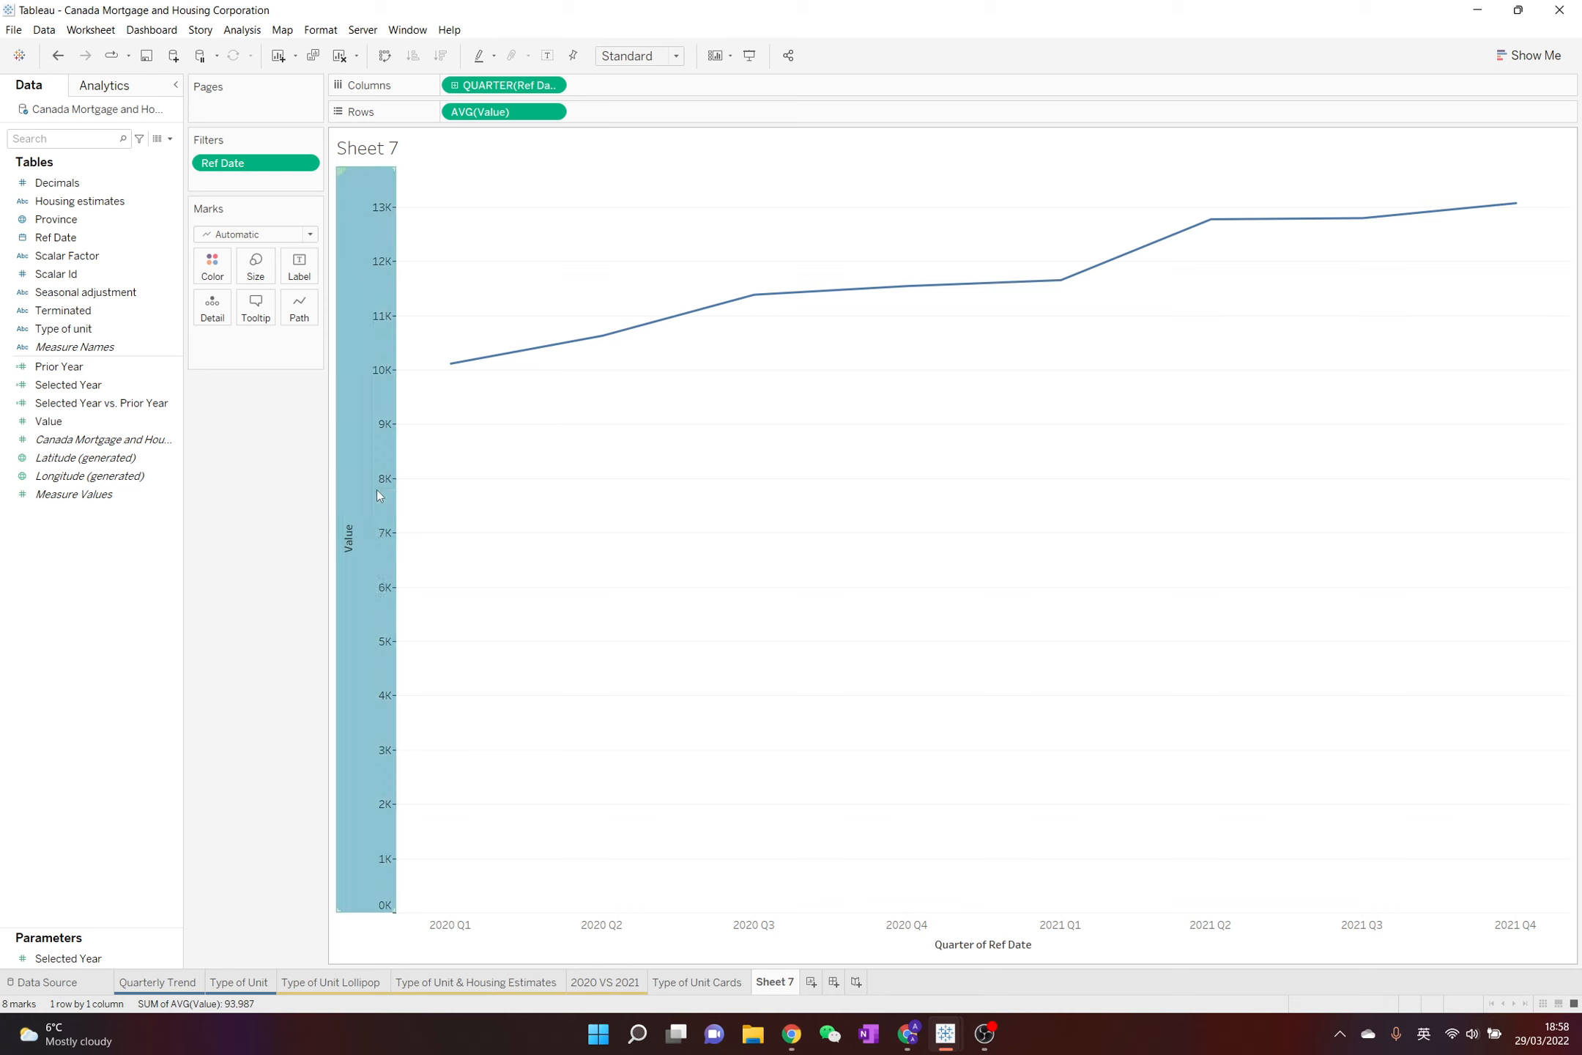
right_click(378, 495)
click(404, 503)
click(883, 322)
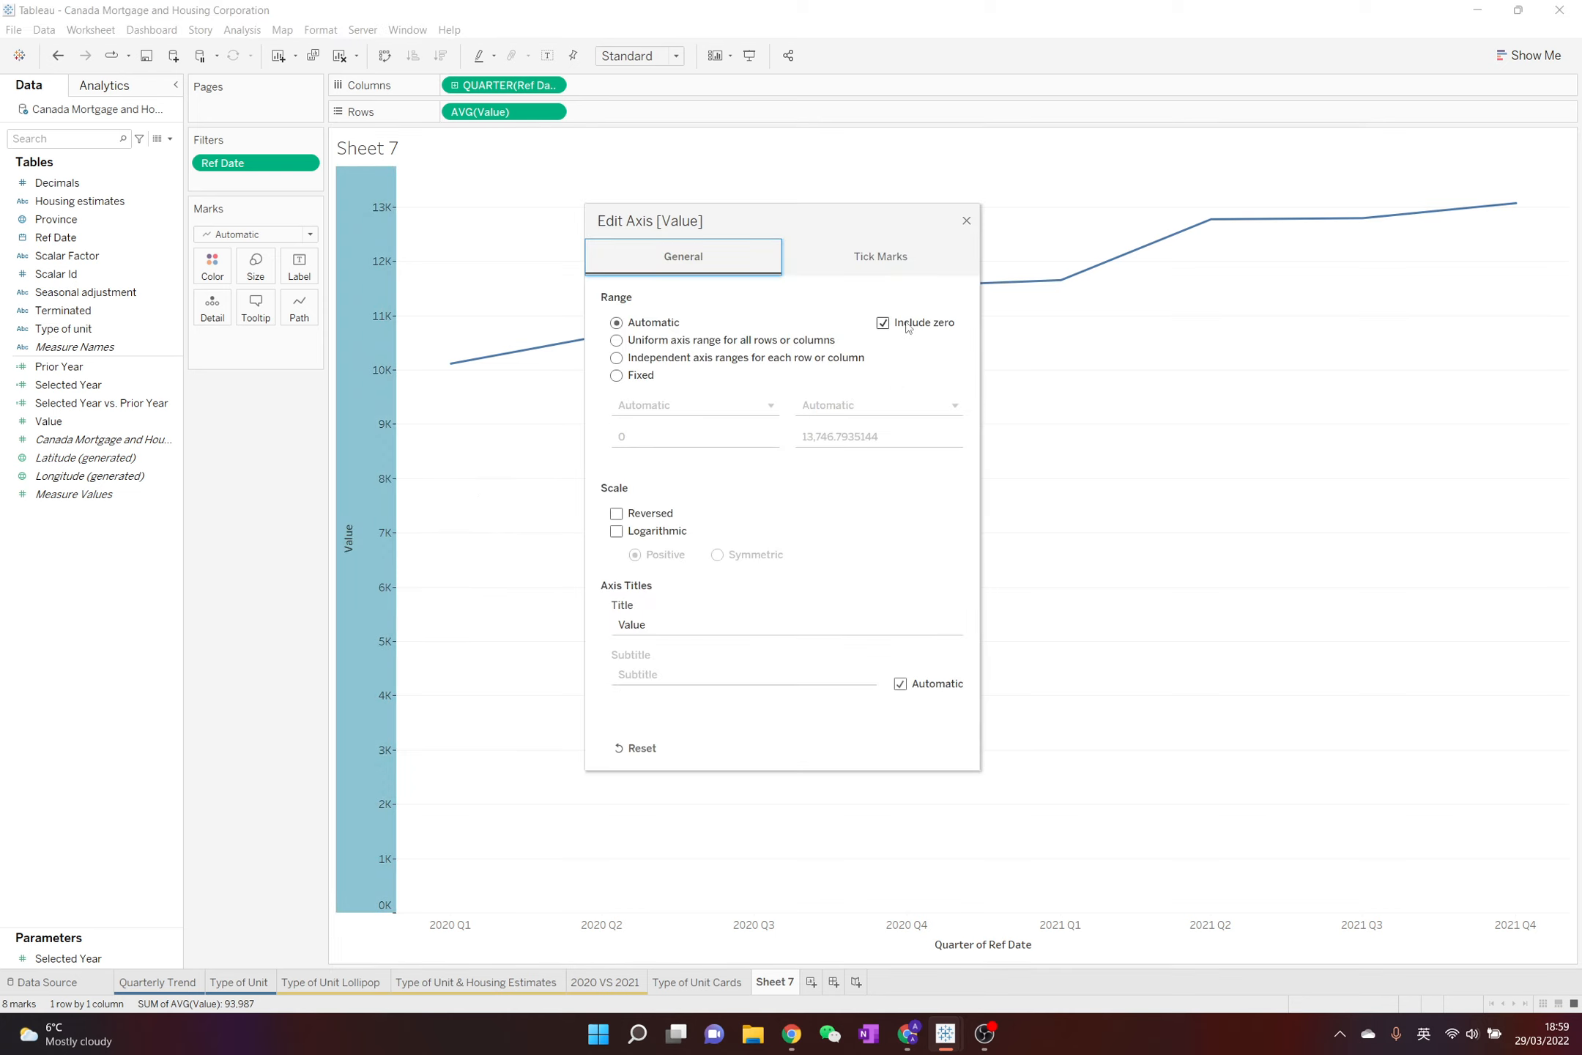
click(966, 222)
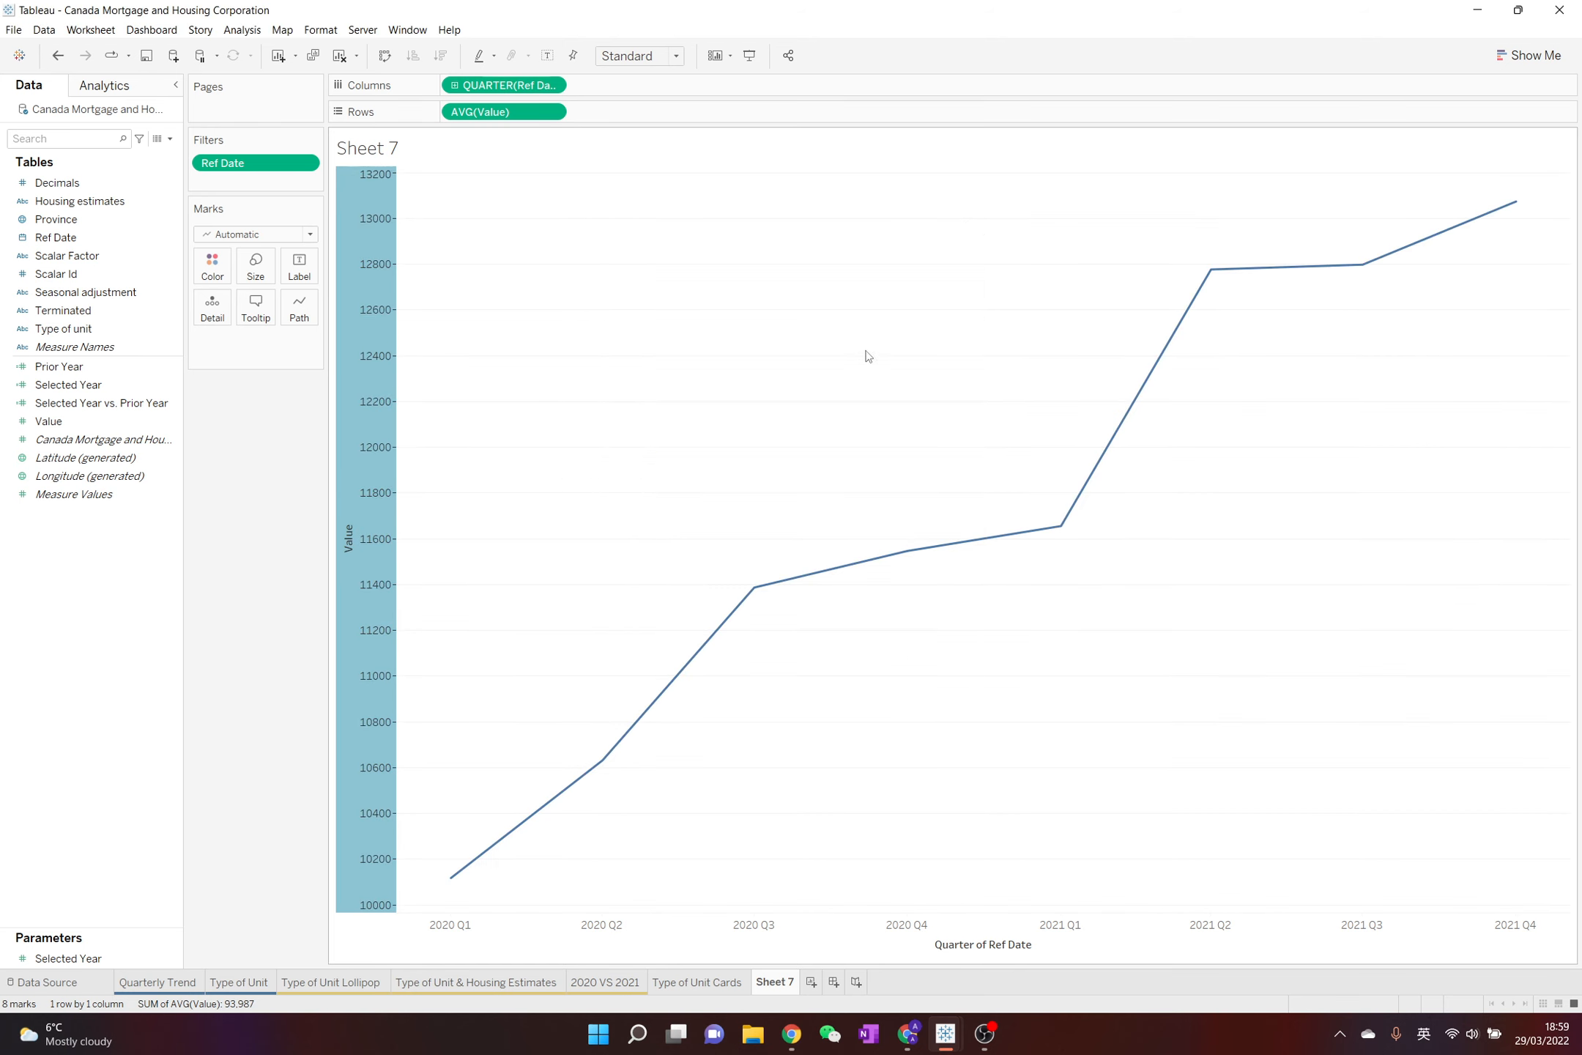
Hide the headers of both the Value axis and the Quarter of Ref Date axis
right_click(369, 471)
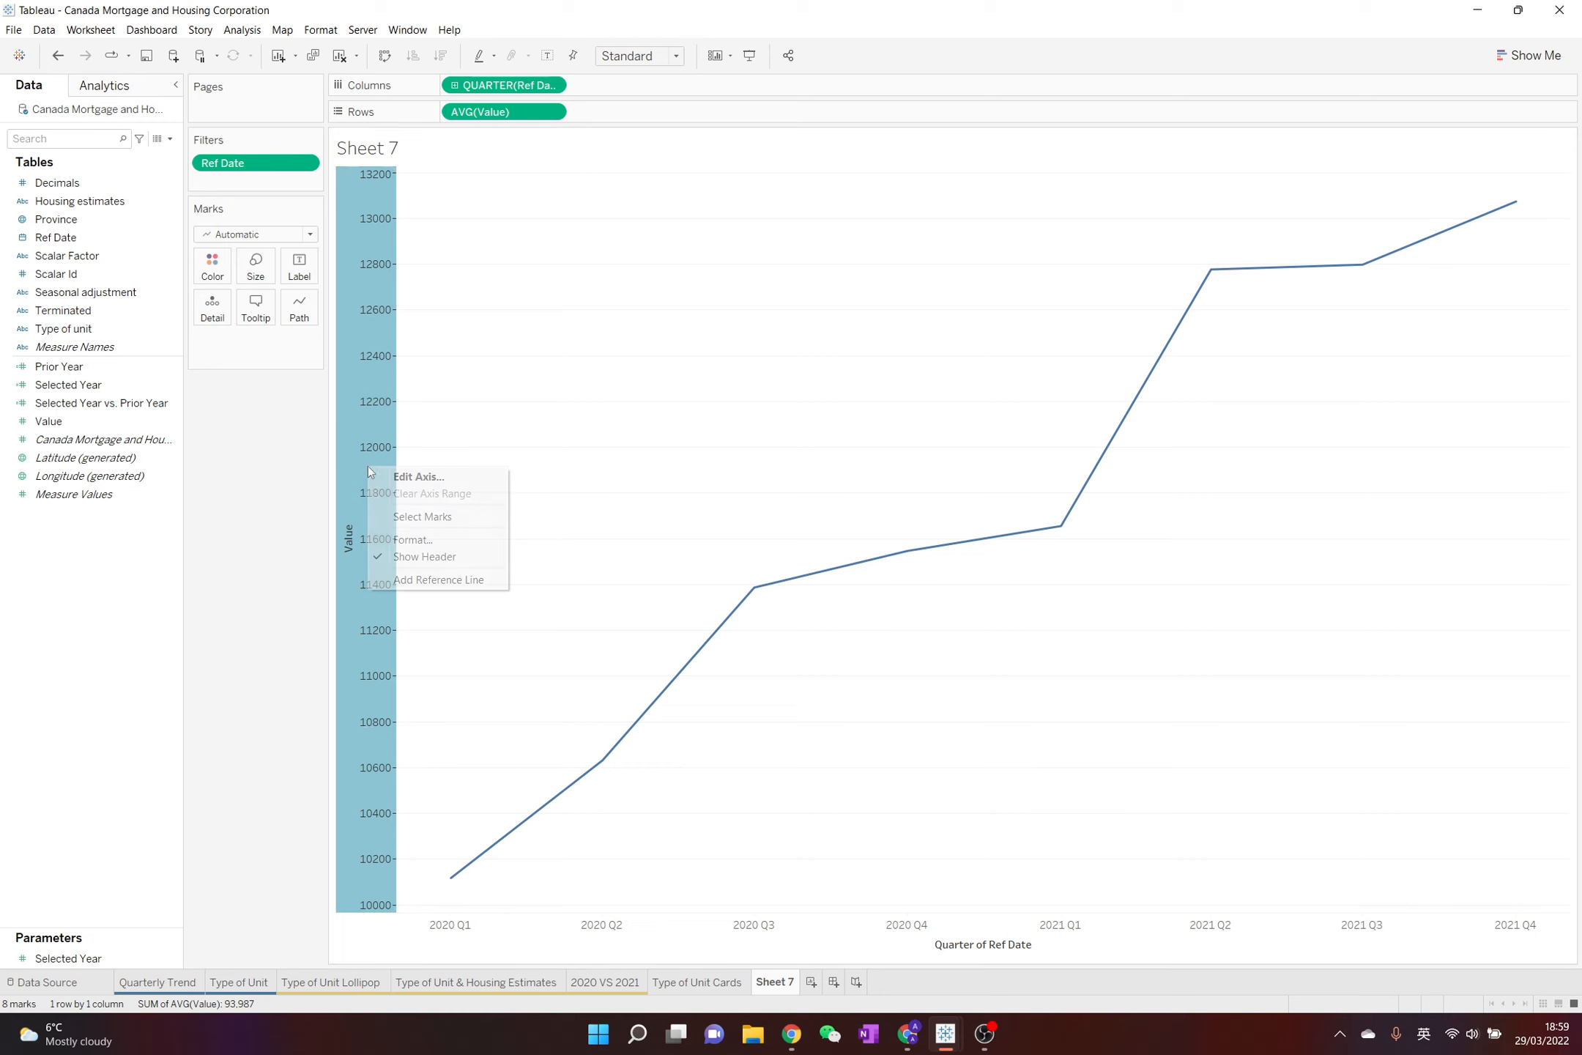
click(428, 557)
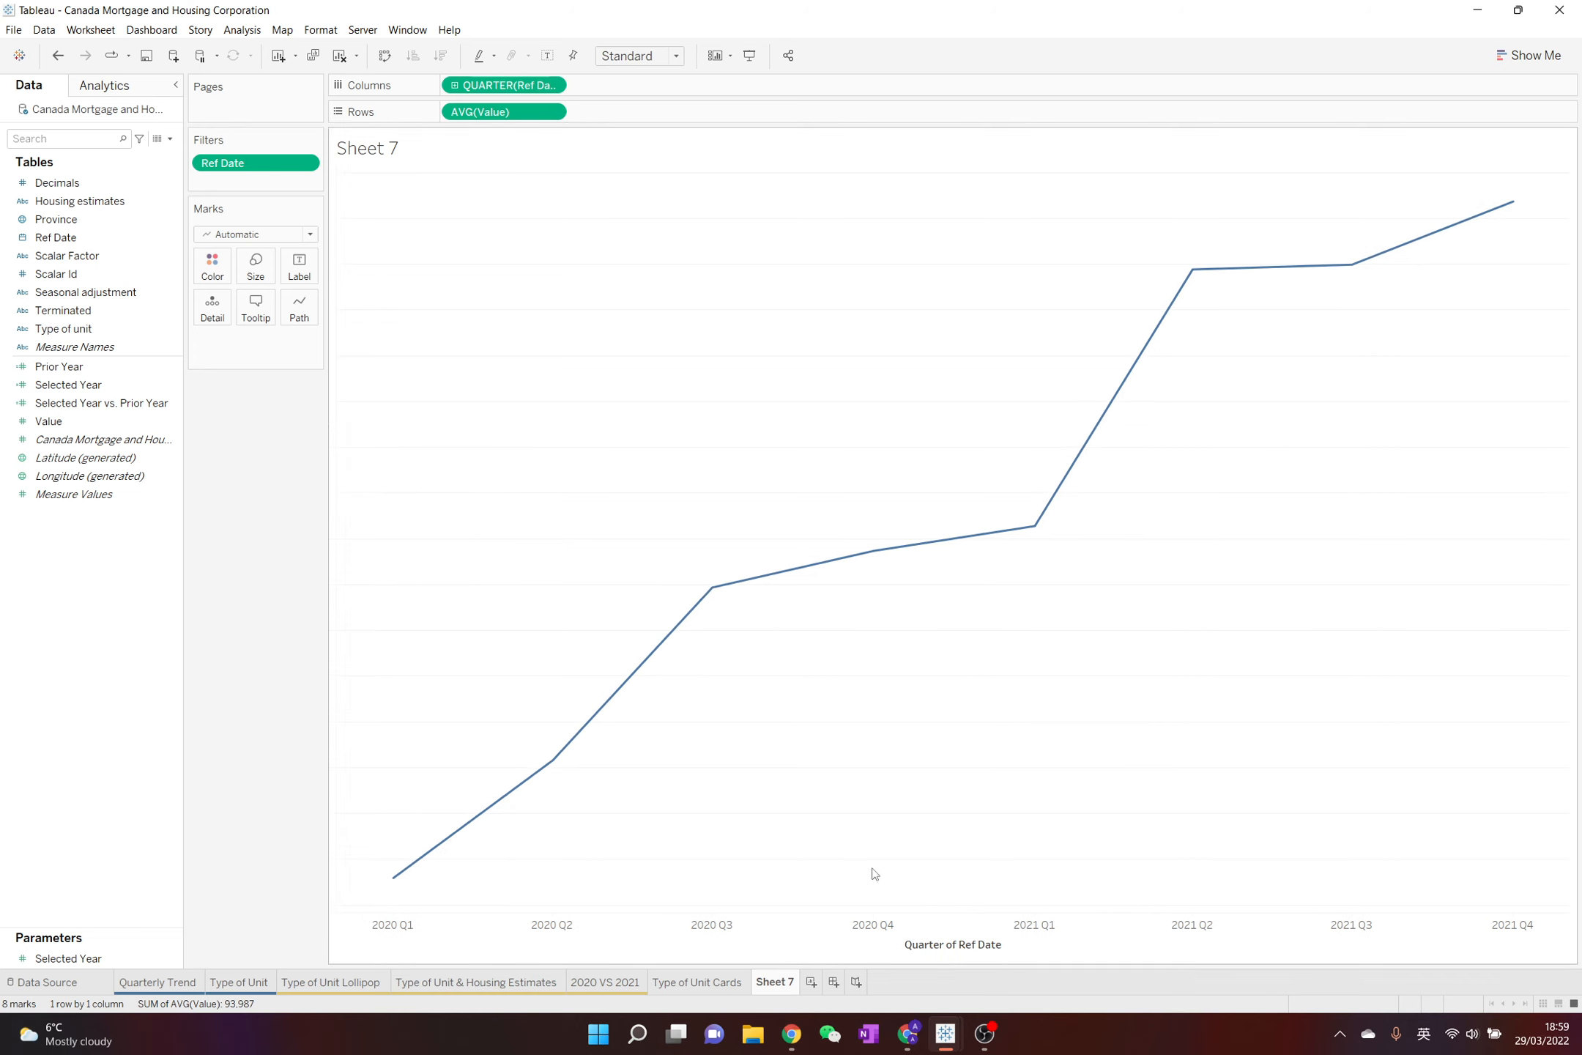
right_click(877, 924)
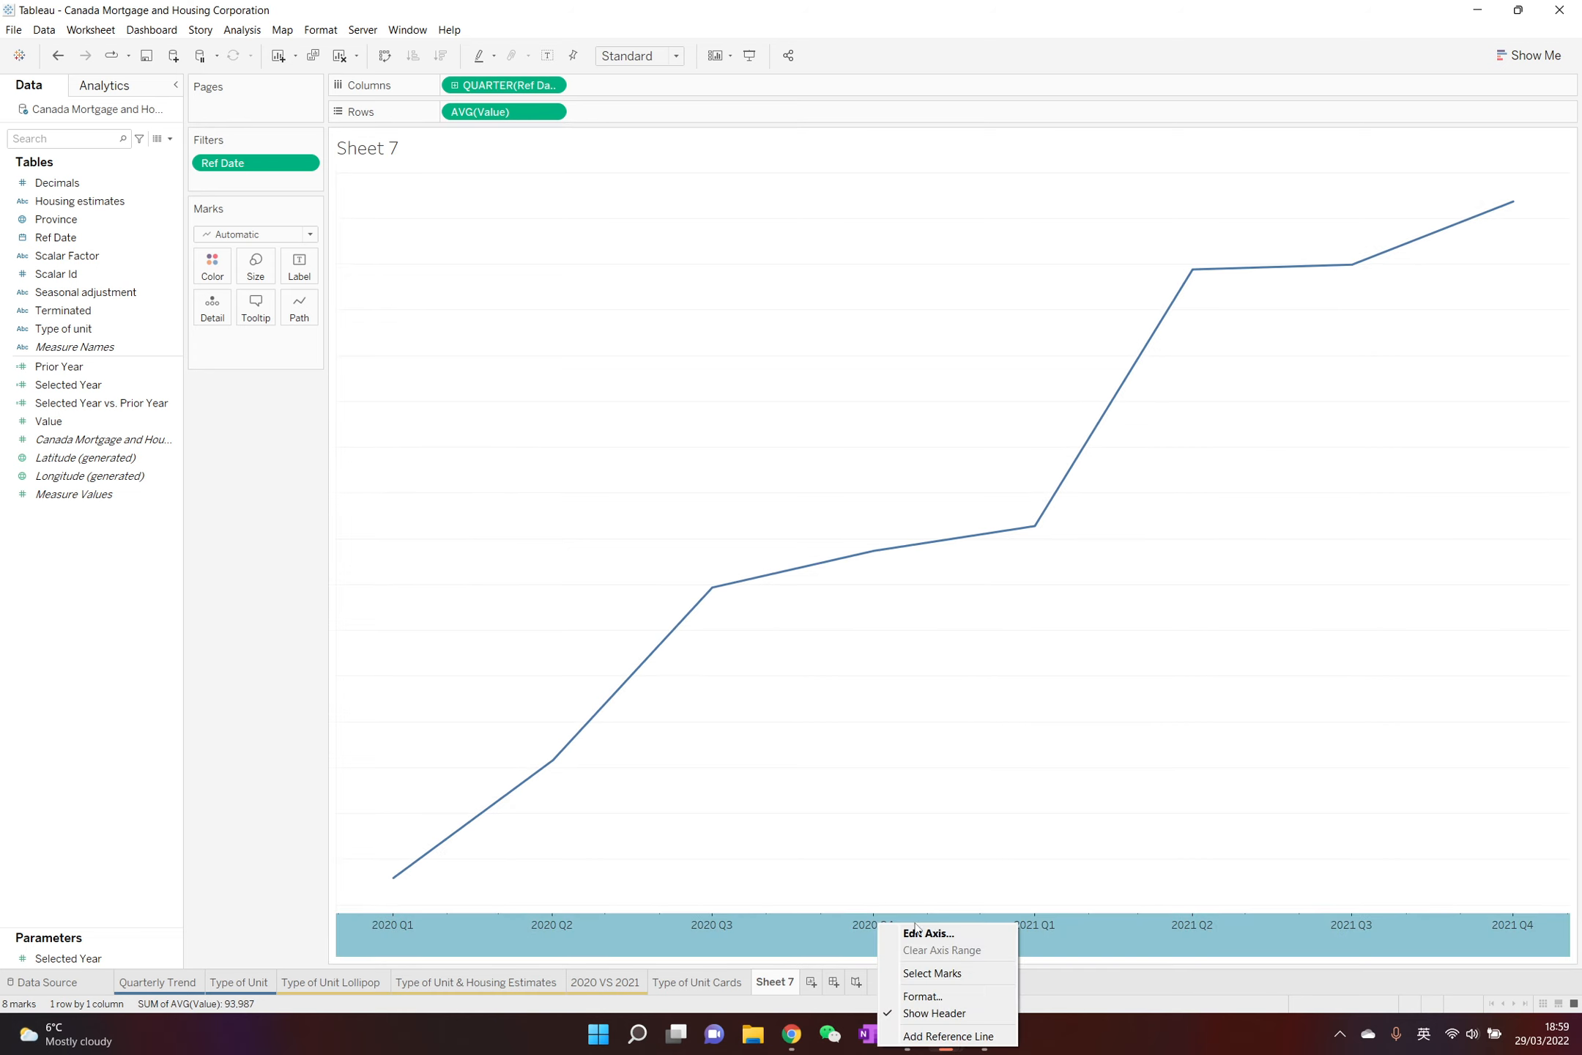
click(935, 1013)
Change the chart's mark type to Area
click(238, 235)
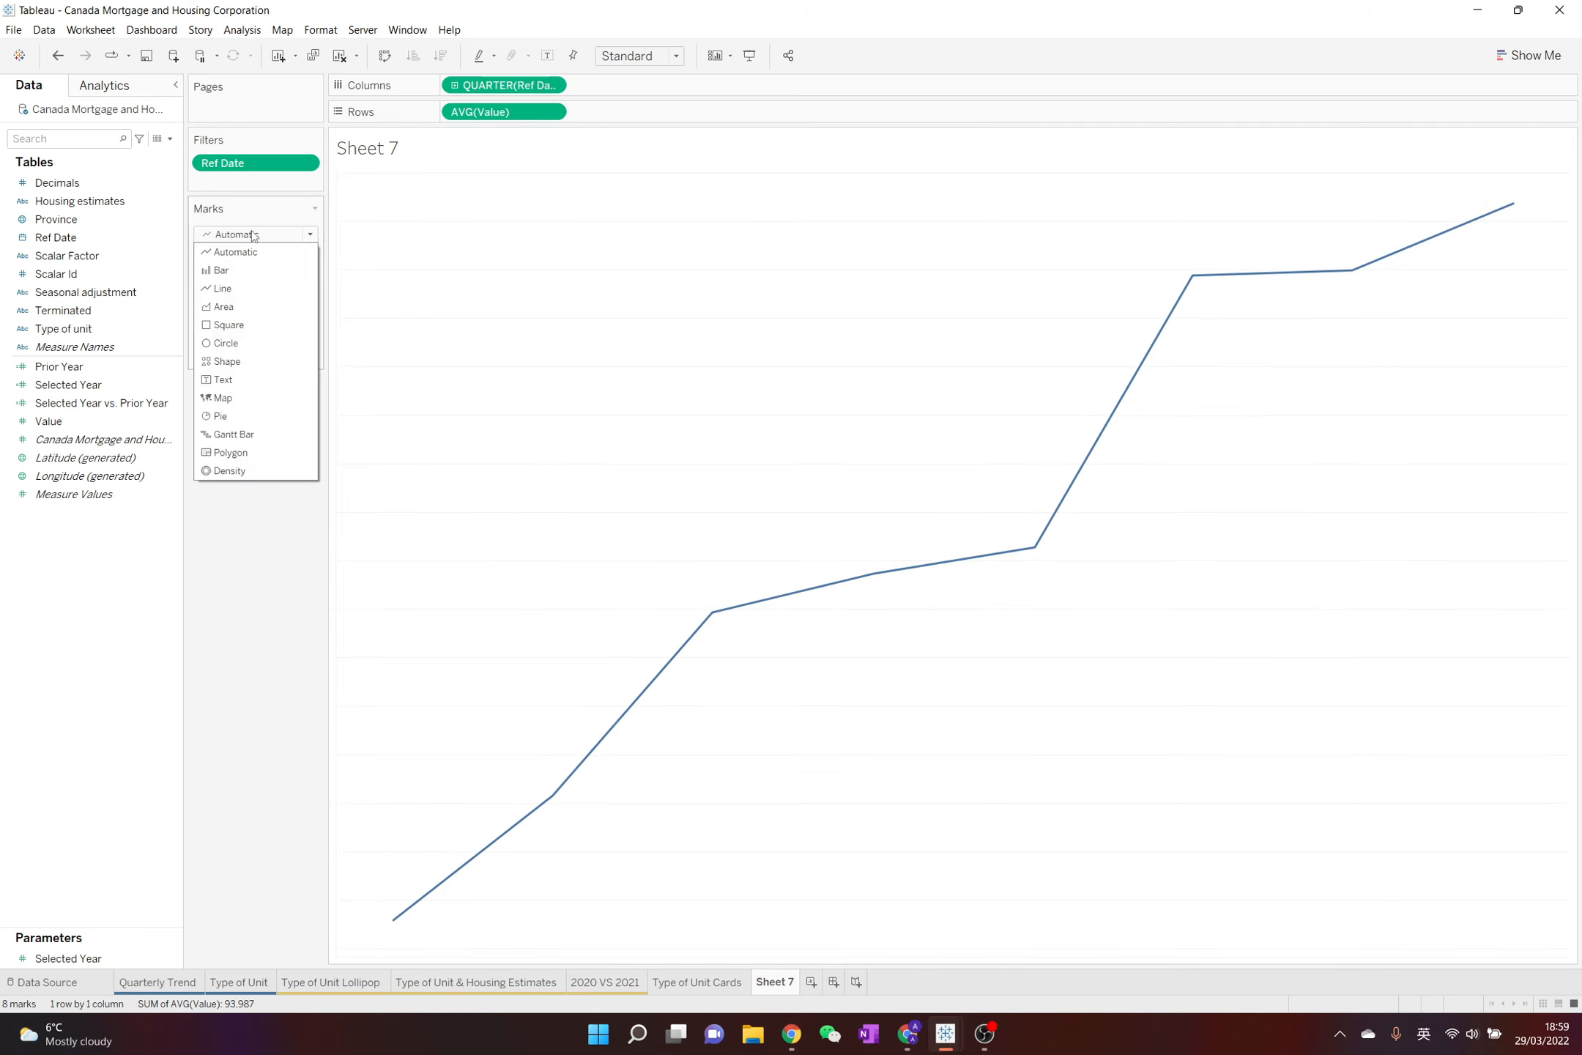
click(223, 306)
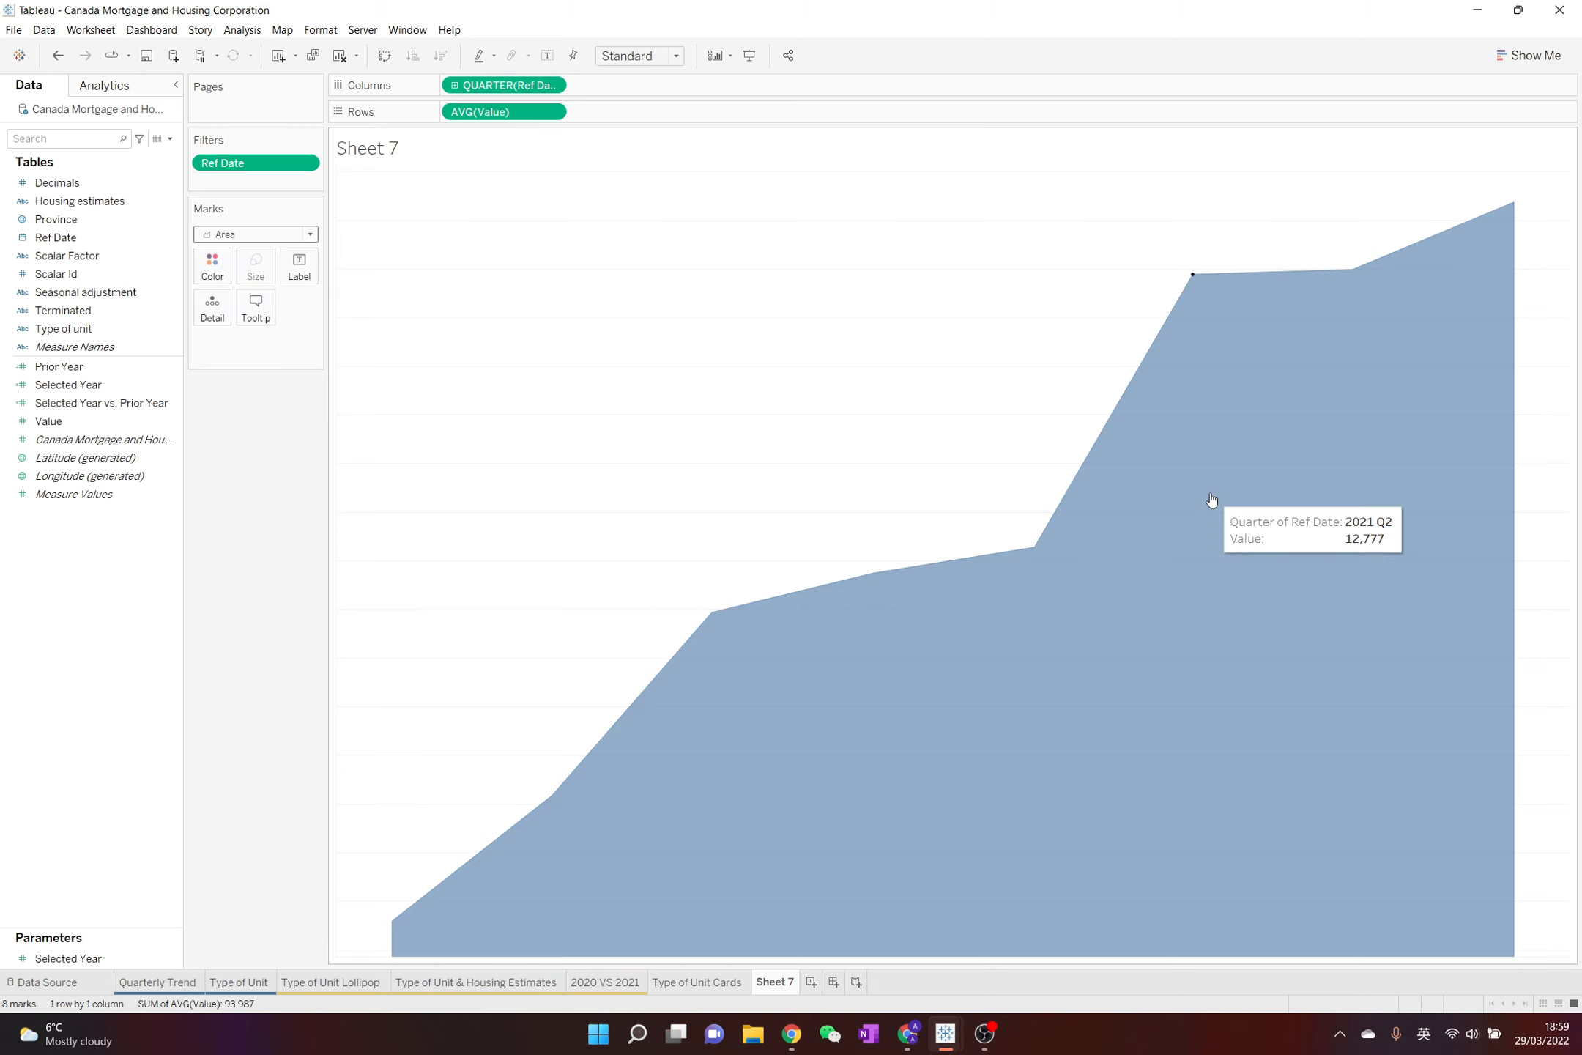
mouse_move(1128, 577)
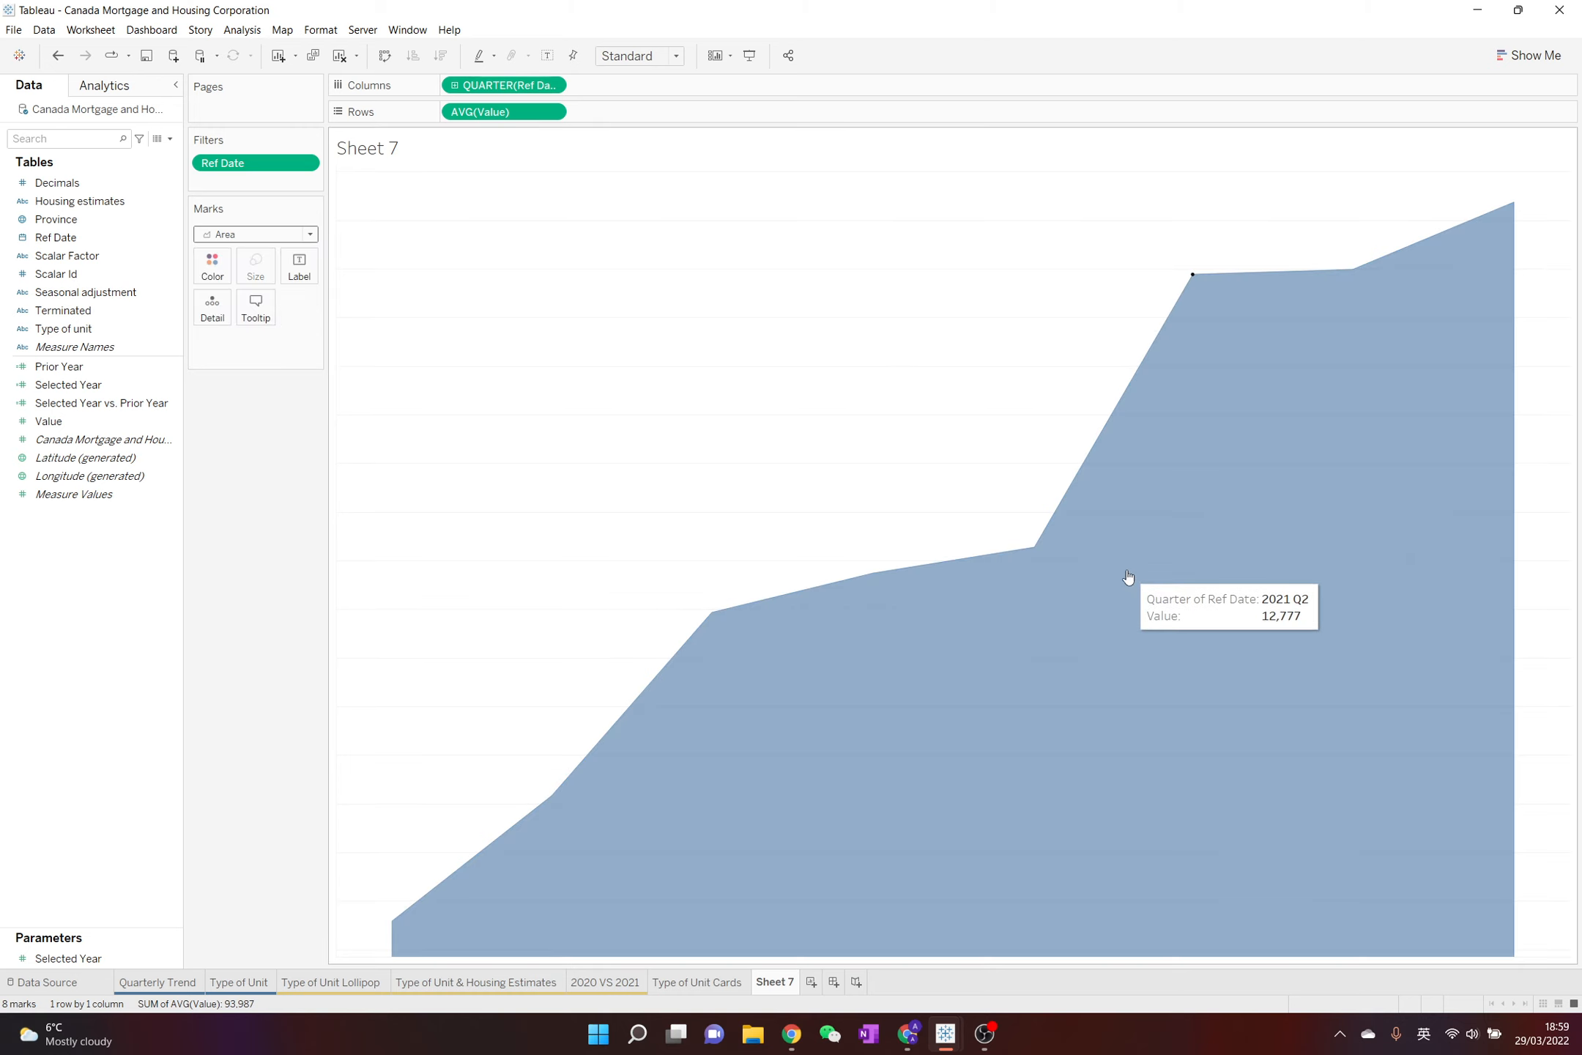
mouse_move(1498, 211)
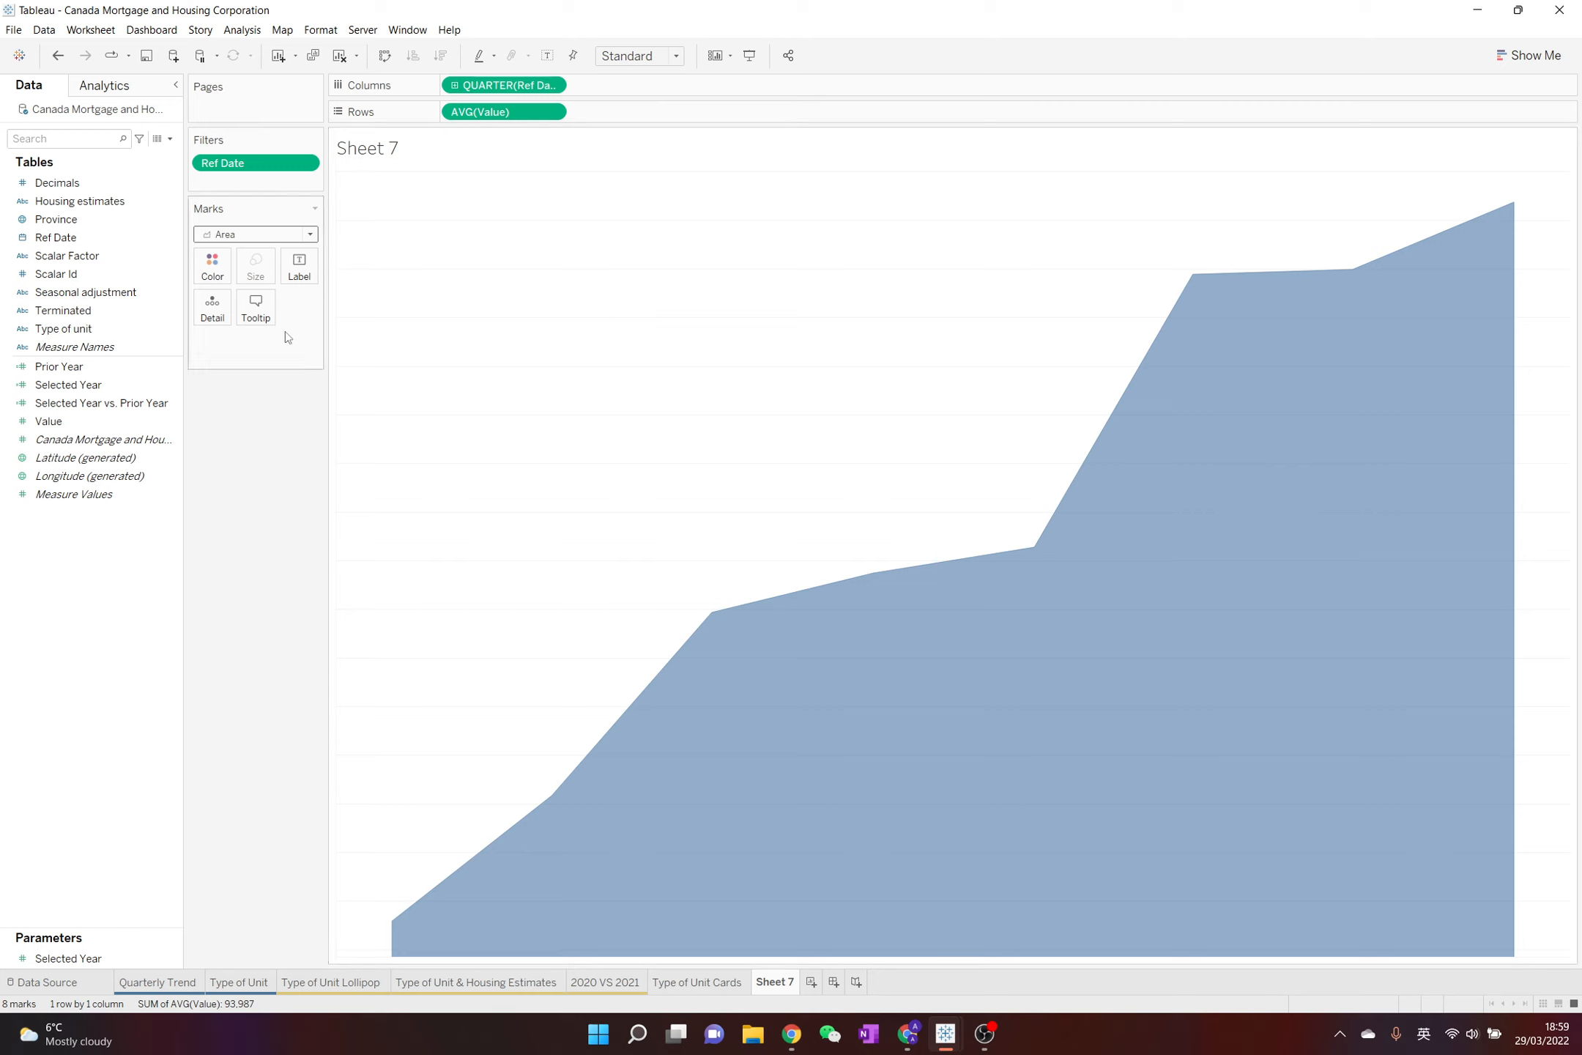
click(140, 359)
click(110, 384)
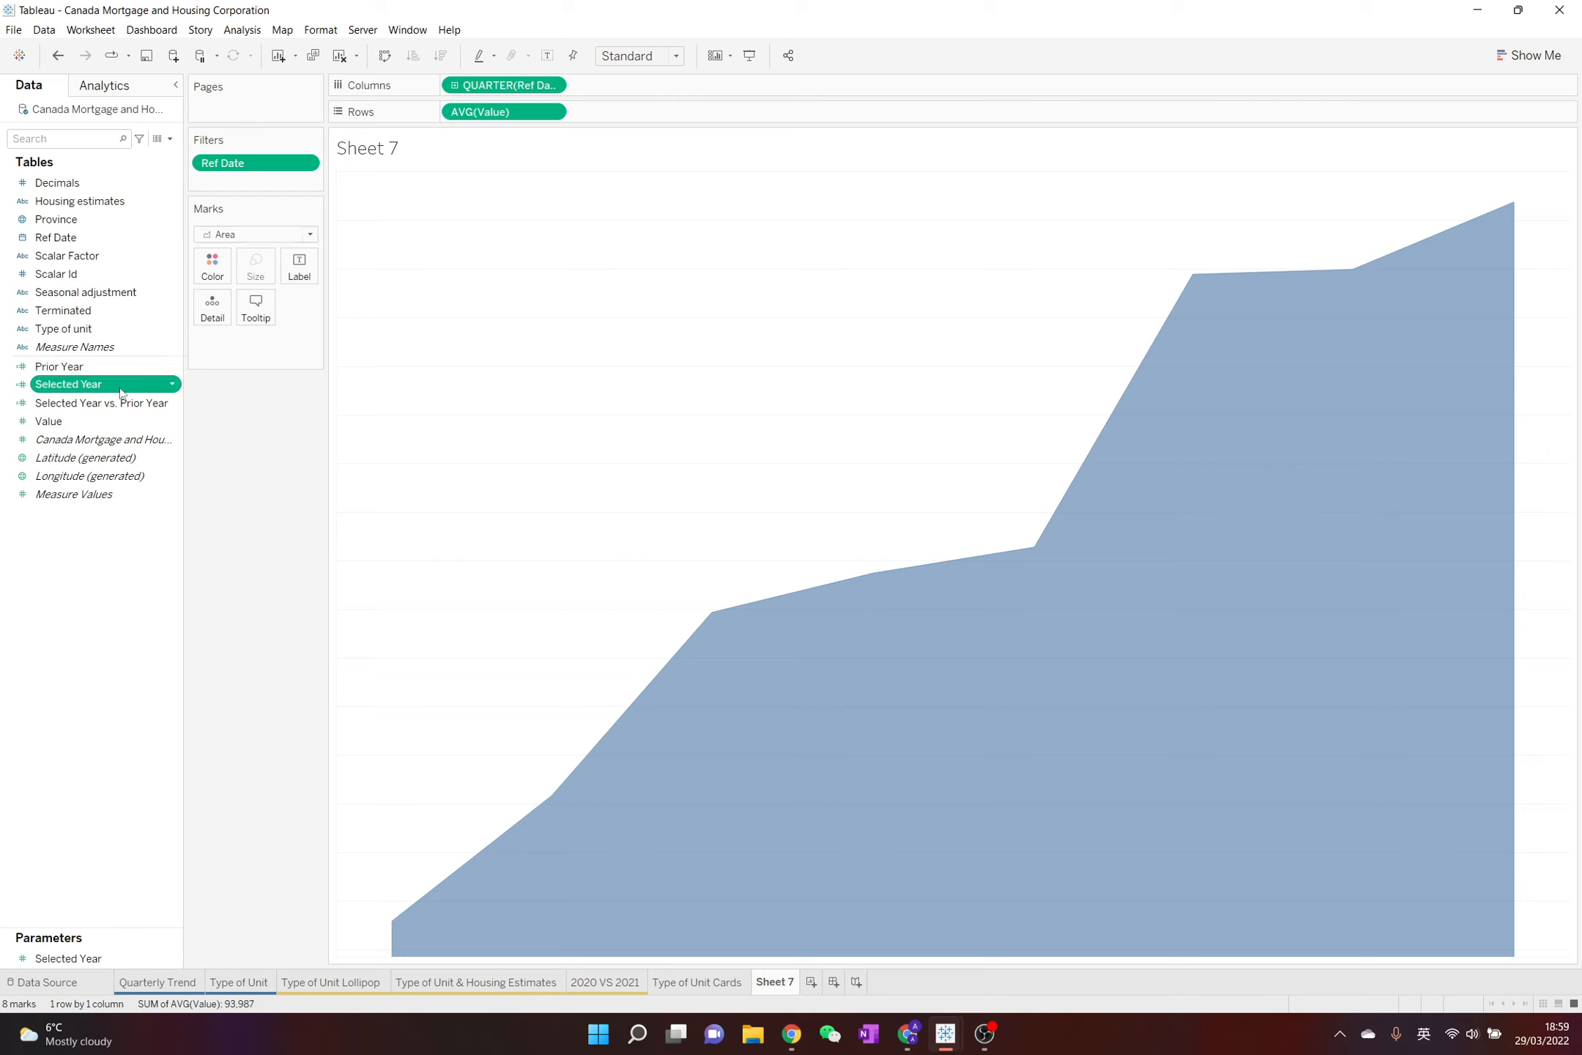
mouse_move(110, 385)
mouse_down()
mouse_move(306, 283)
mouse_move(190, 345)
mouse_move(147, 410)
mouse_move(119, 393)
mouse_up()
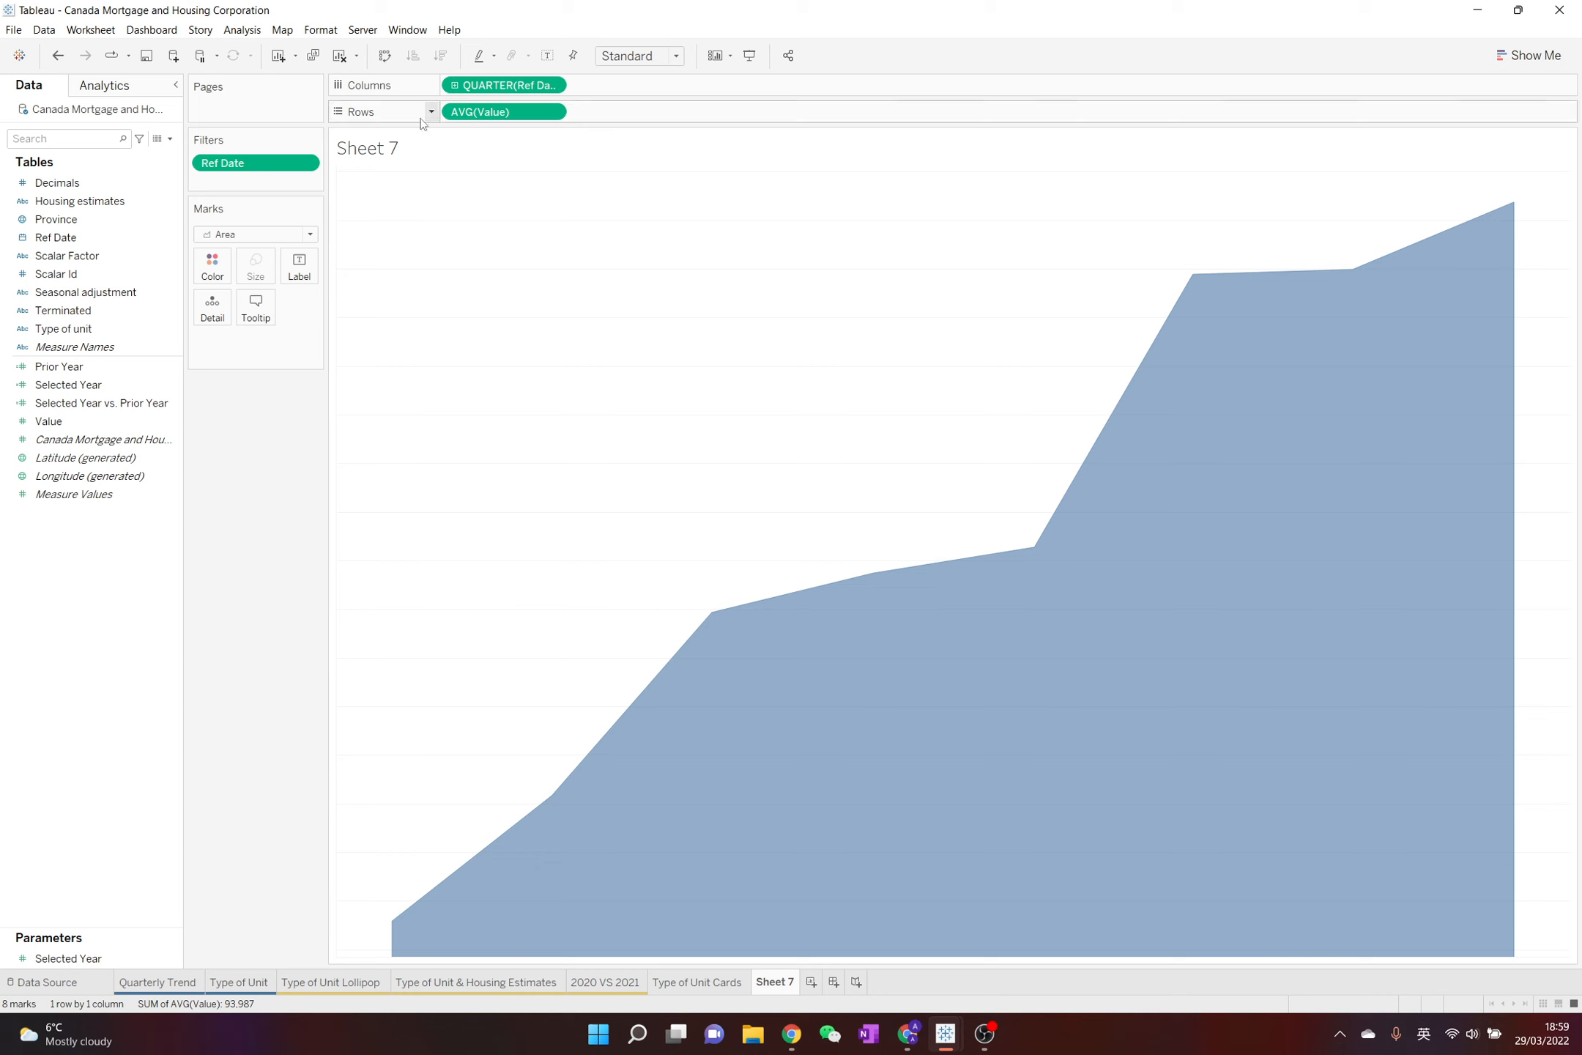
double_click(422, 152)
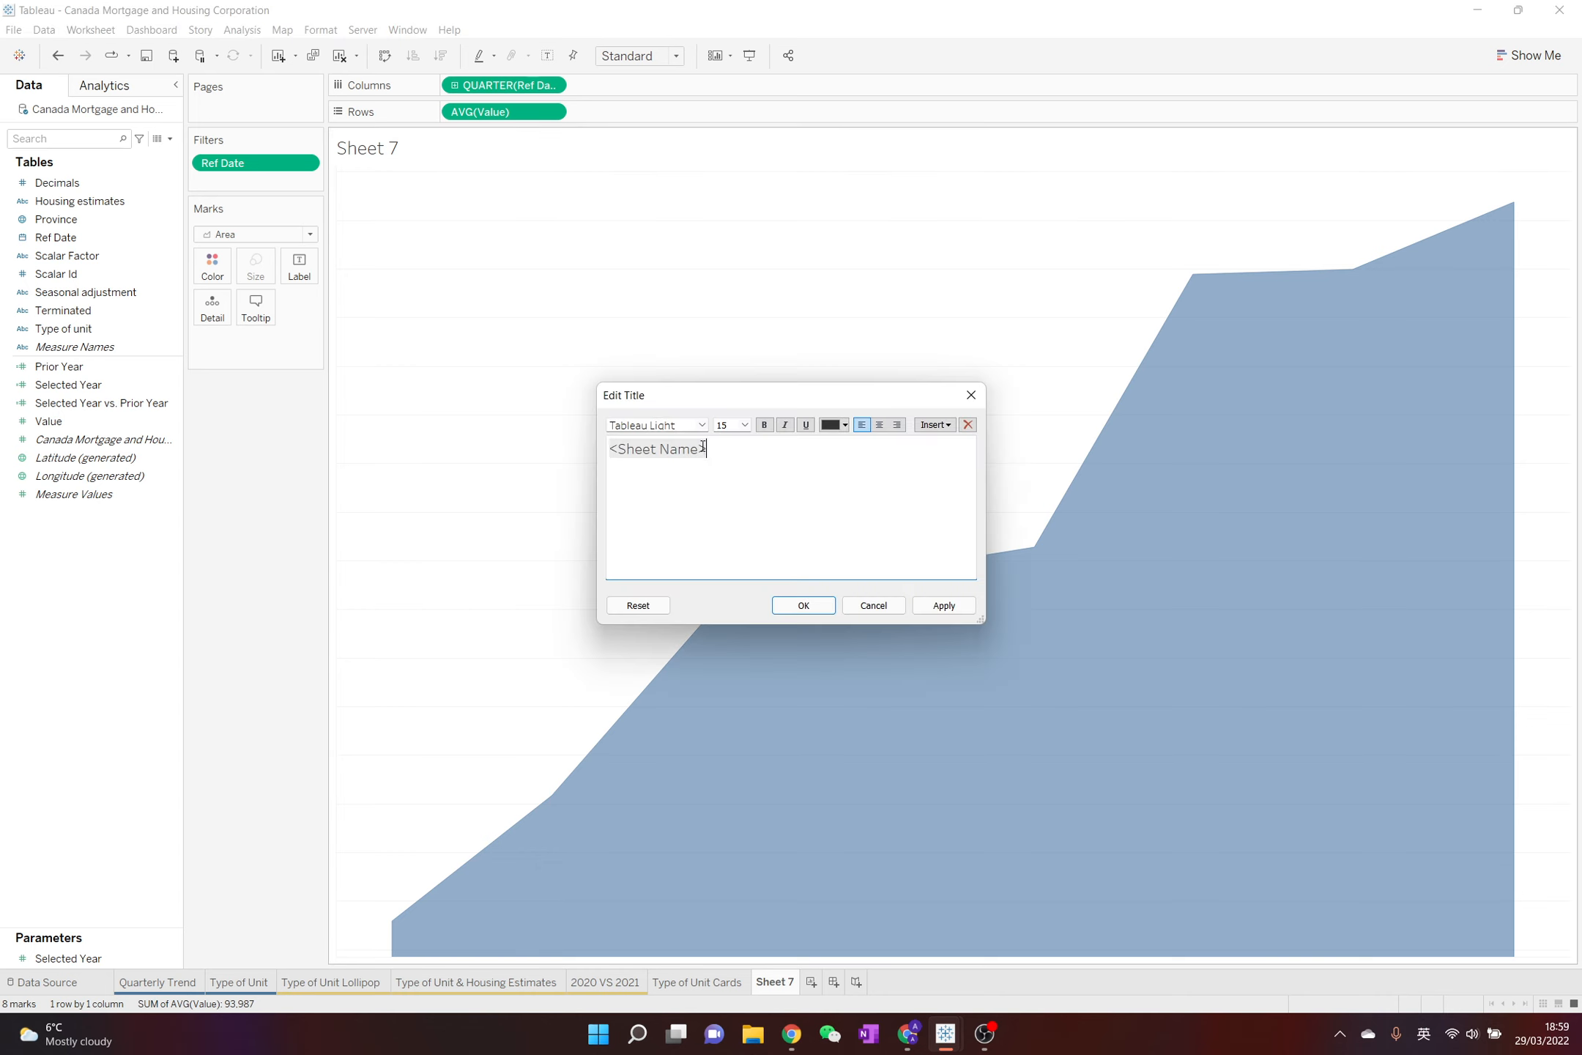
drag(813, 399, 766, 261)
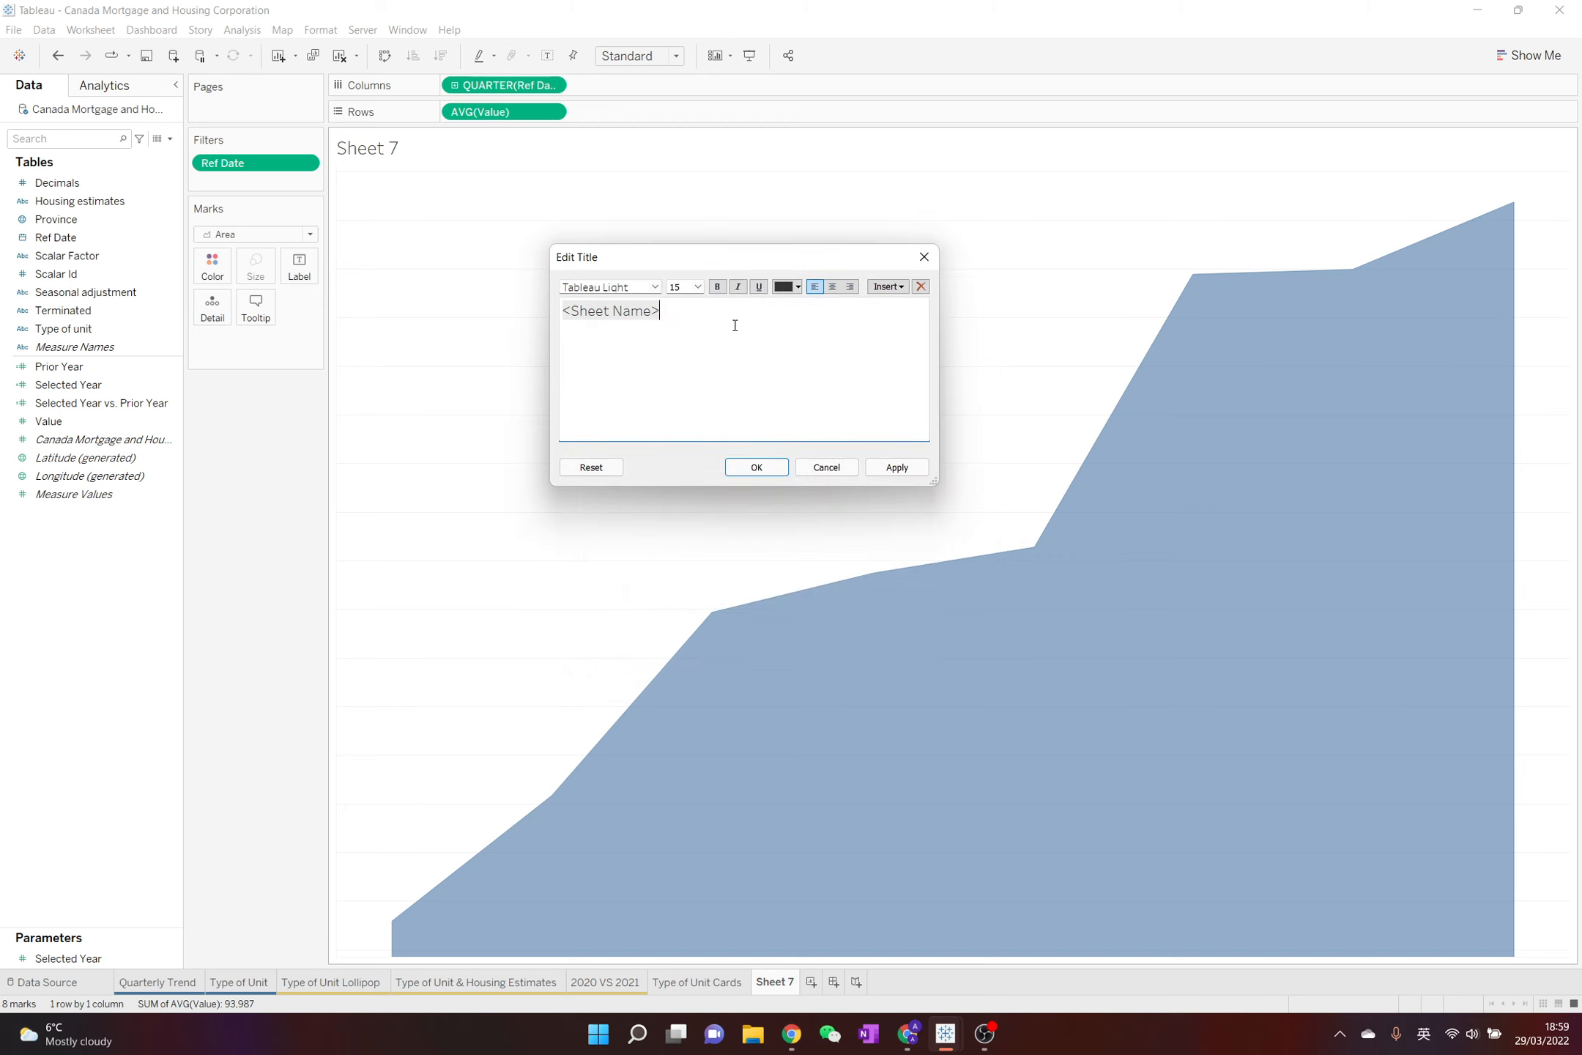
click(923, 257)
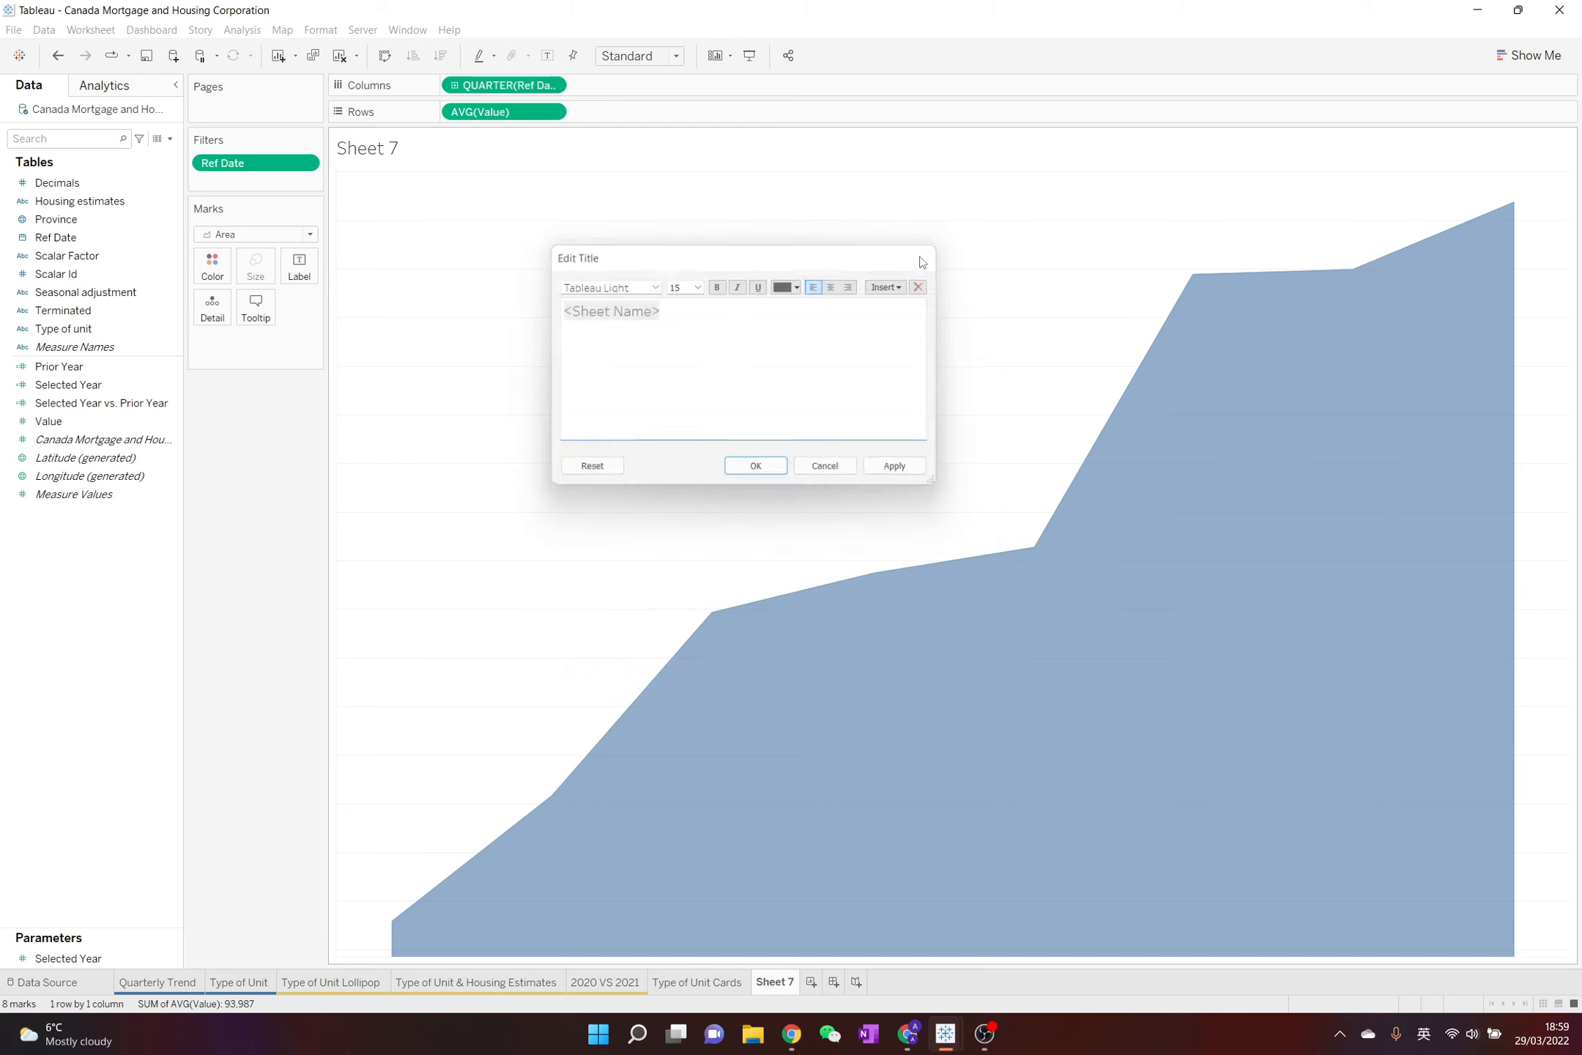
Add Selected Year, Selected Year vs. Prior Year and Type of unit to the area chart as detail
click(115, 407)
click(92, 386)
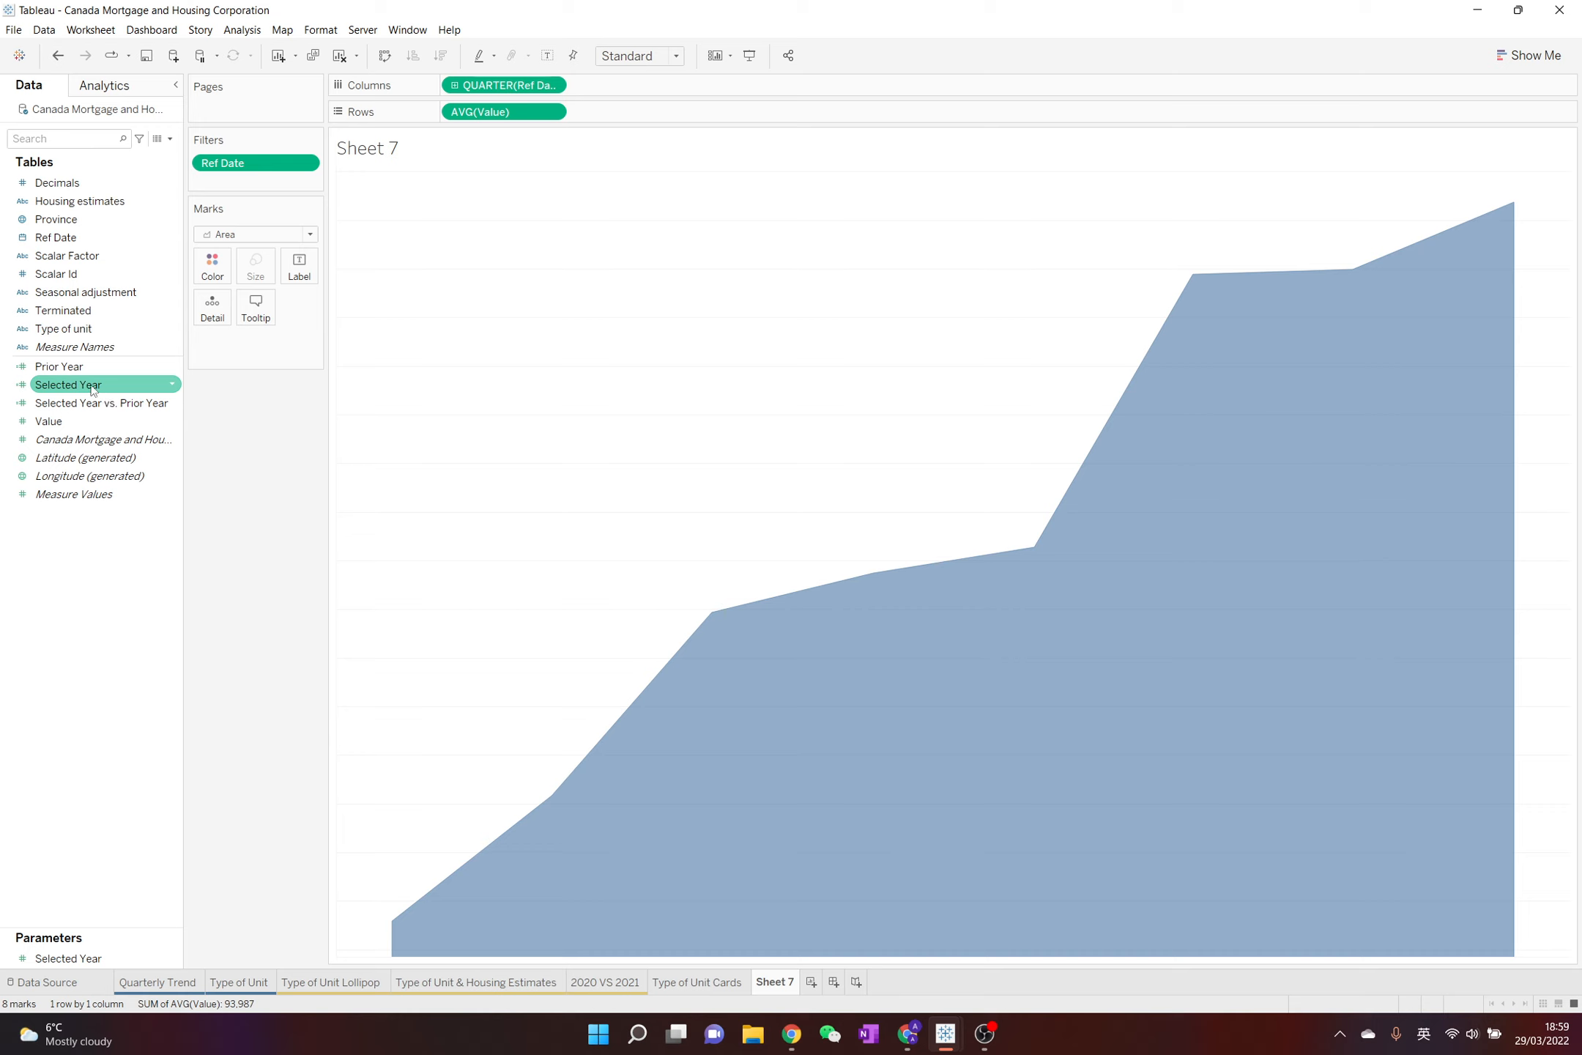
drag(92, 388, 220, 302)
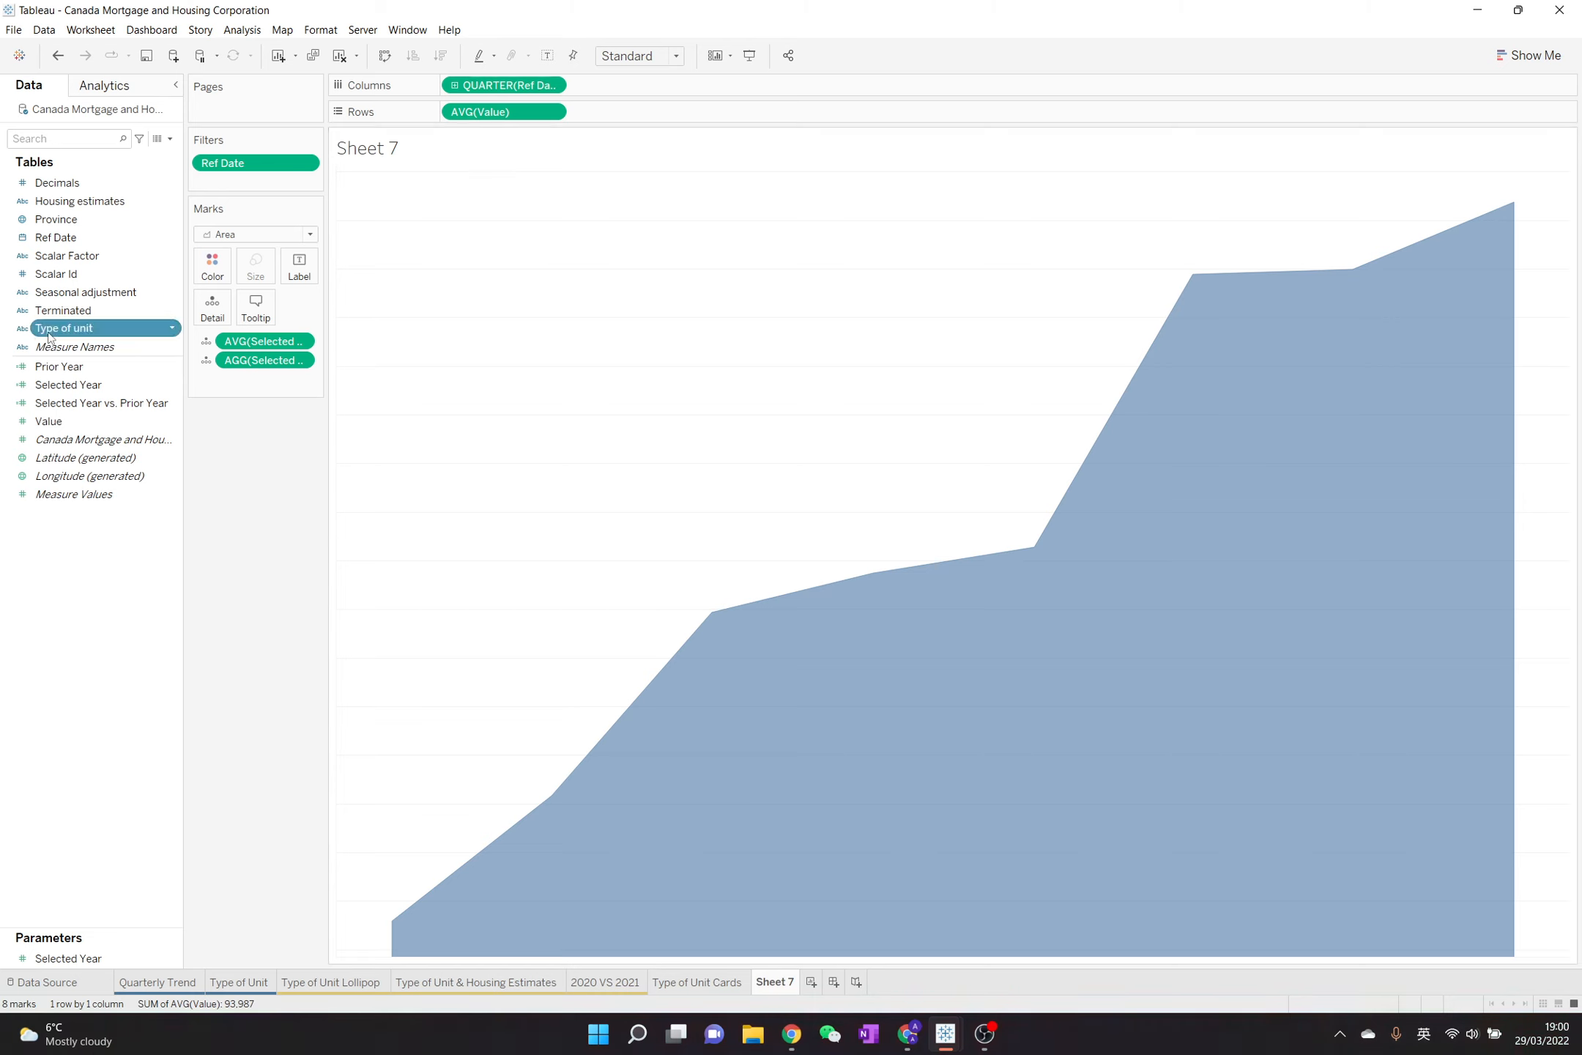
drag(50, 335, 199, 316)
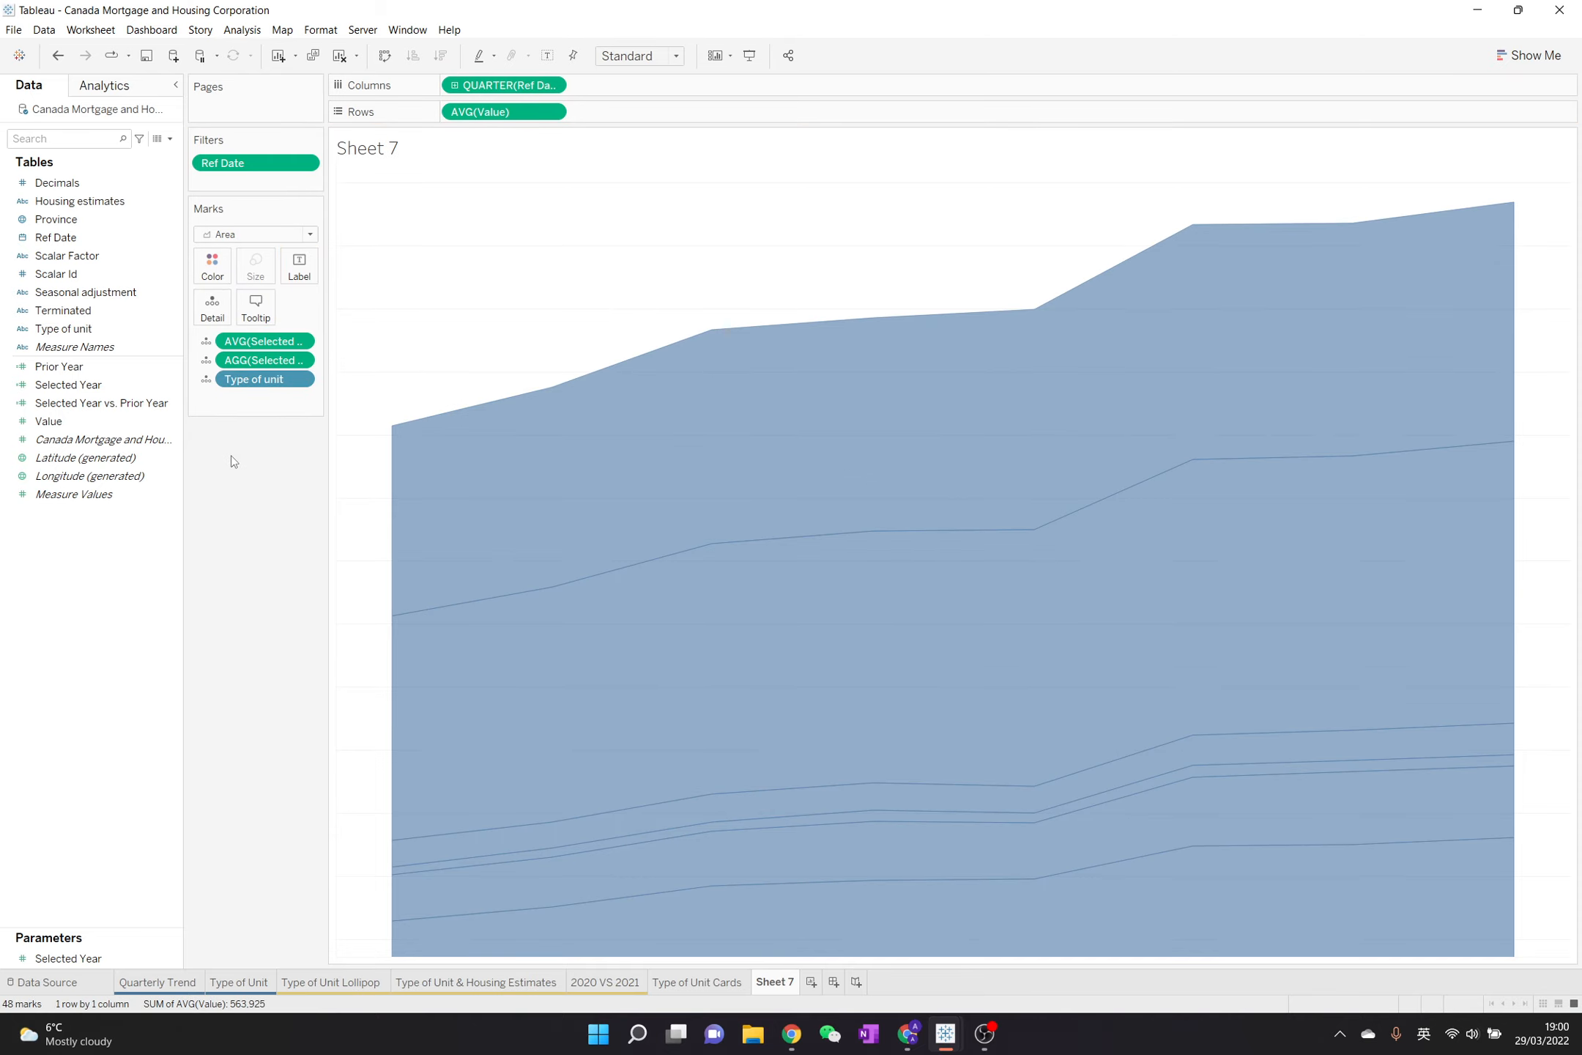
Filter the area chart by Type of unit, keeping only Apartment and other unit type
drag(113, 327, 274, 189)
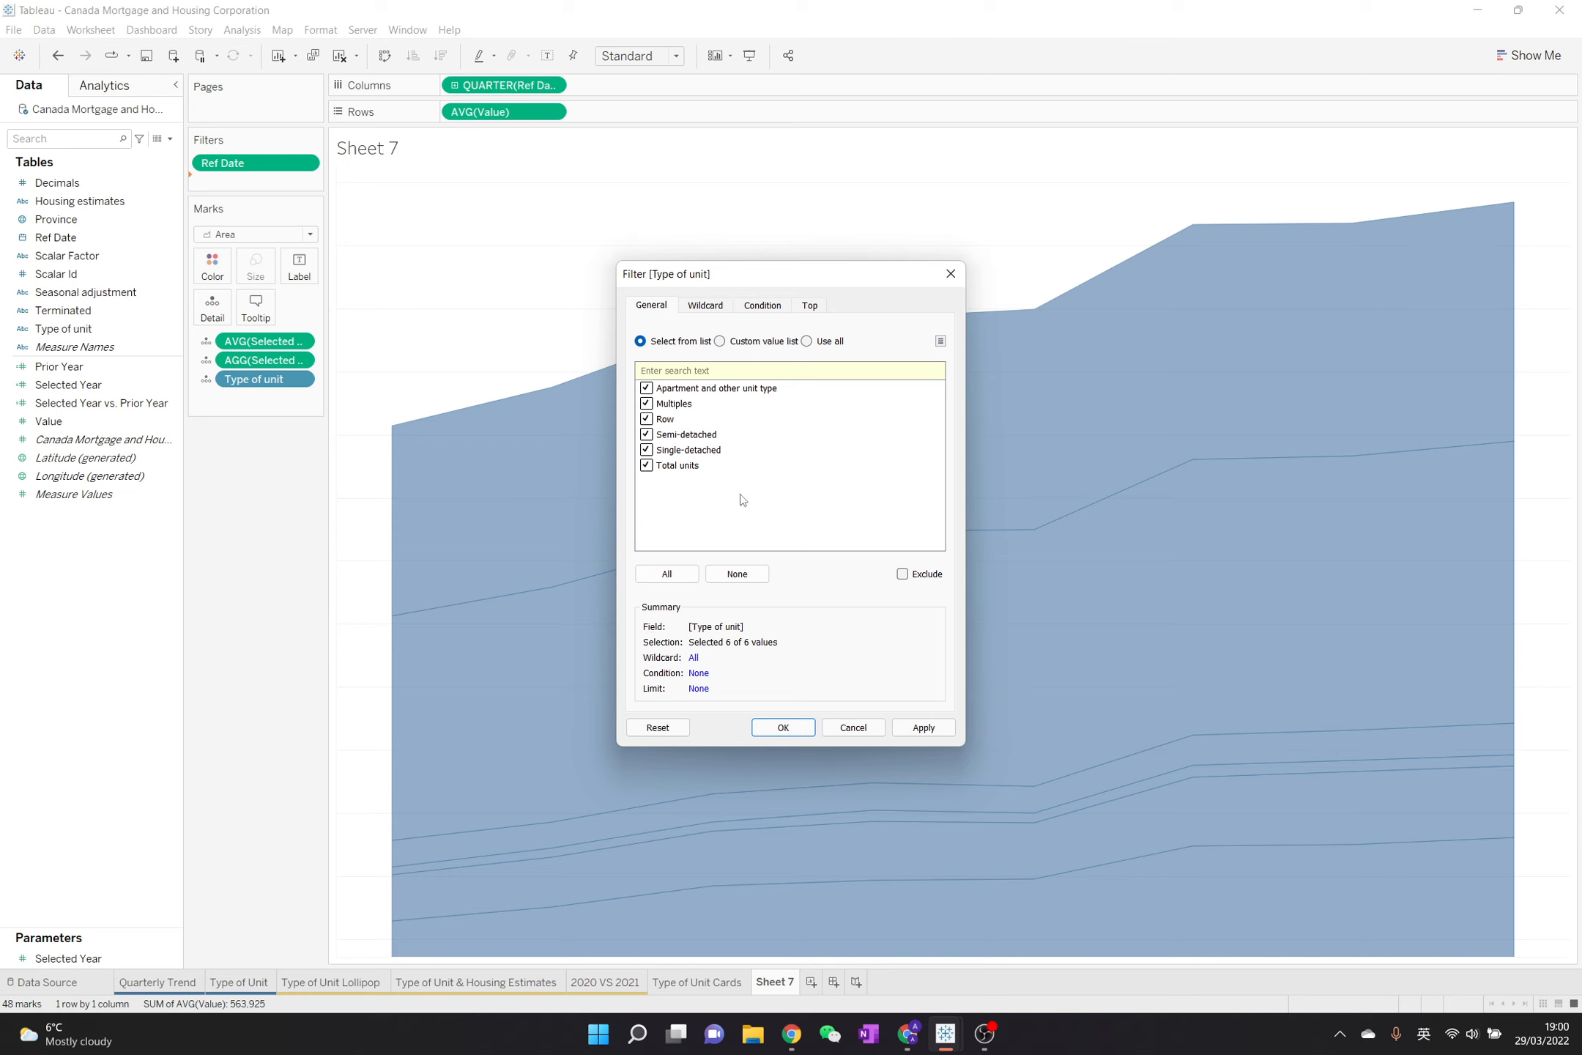
click(736, 573)
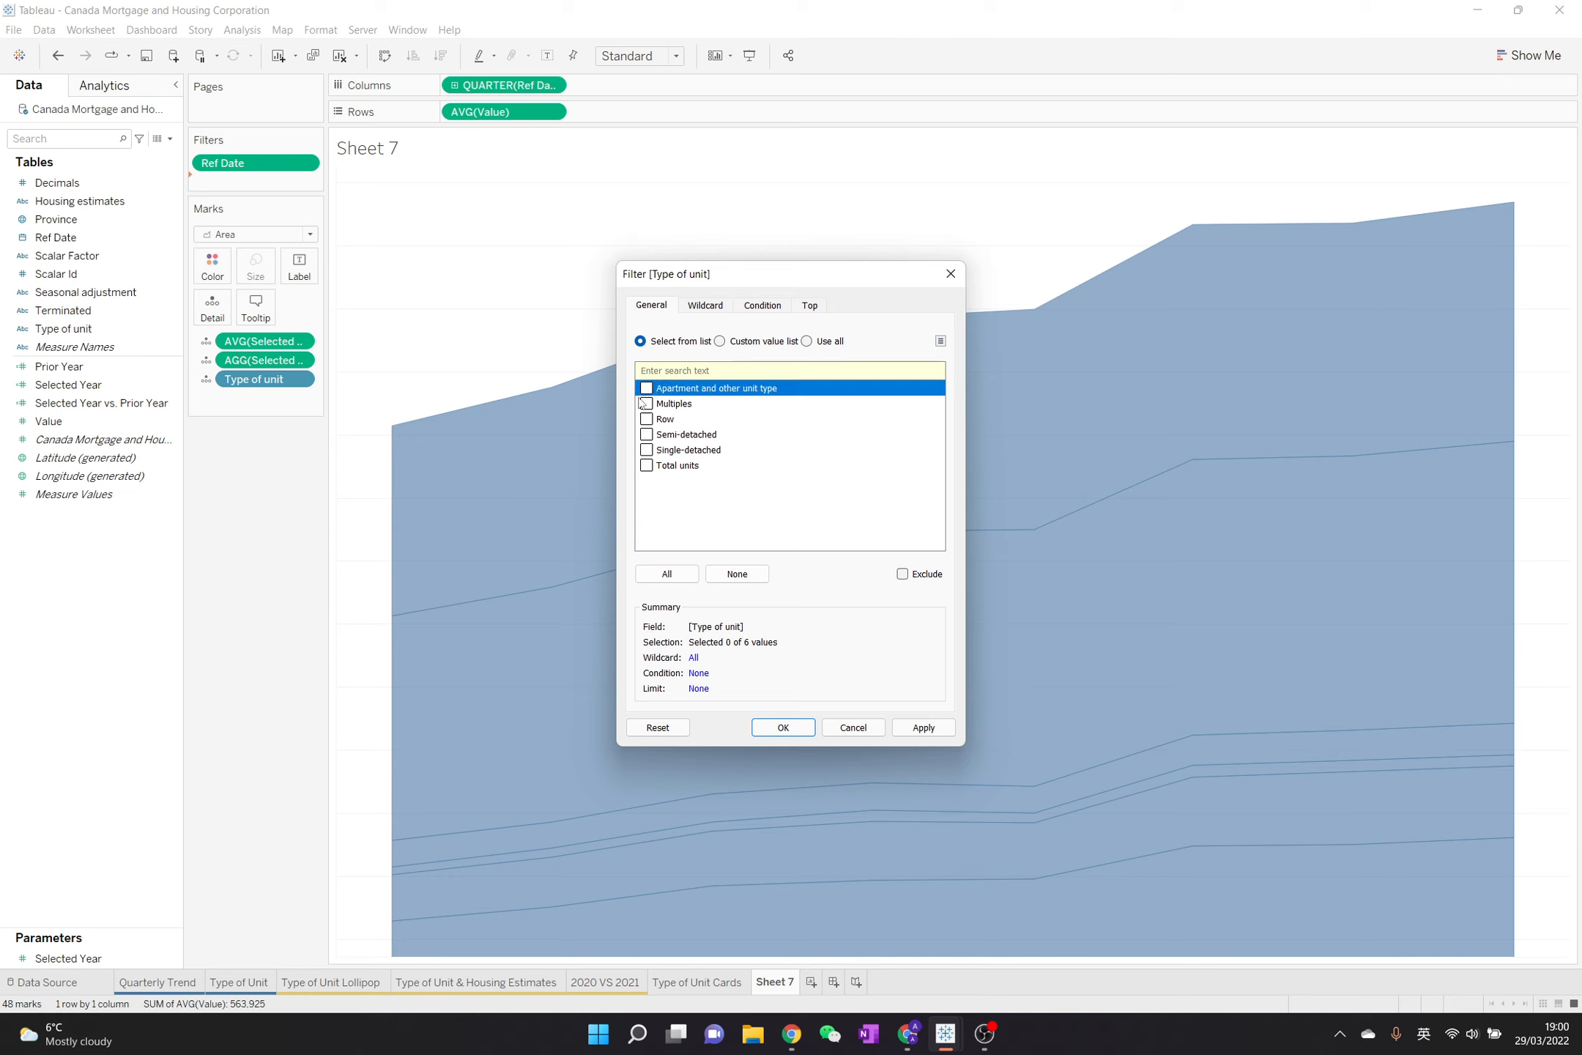
click(640, 403)
click(646, 388)
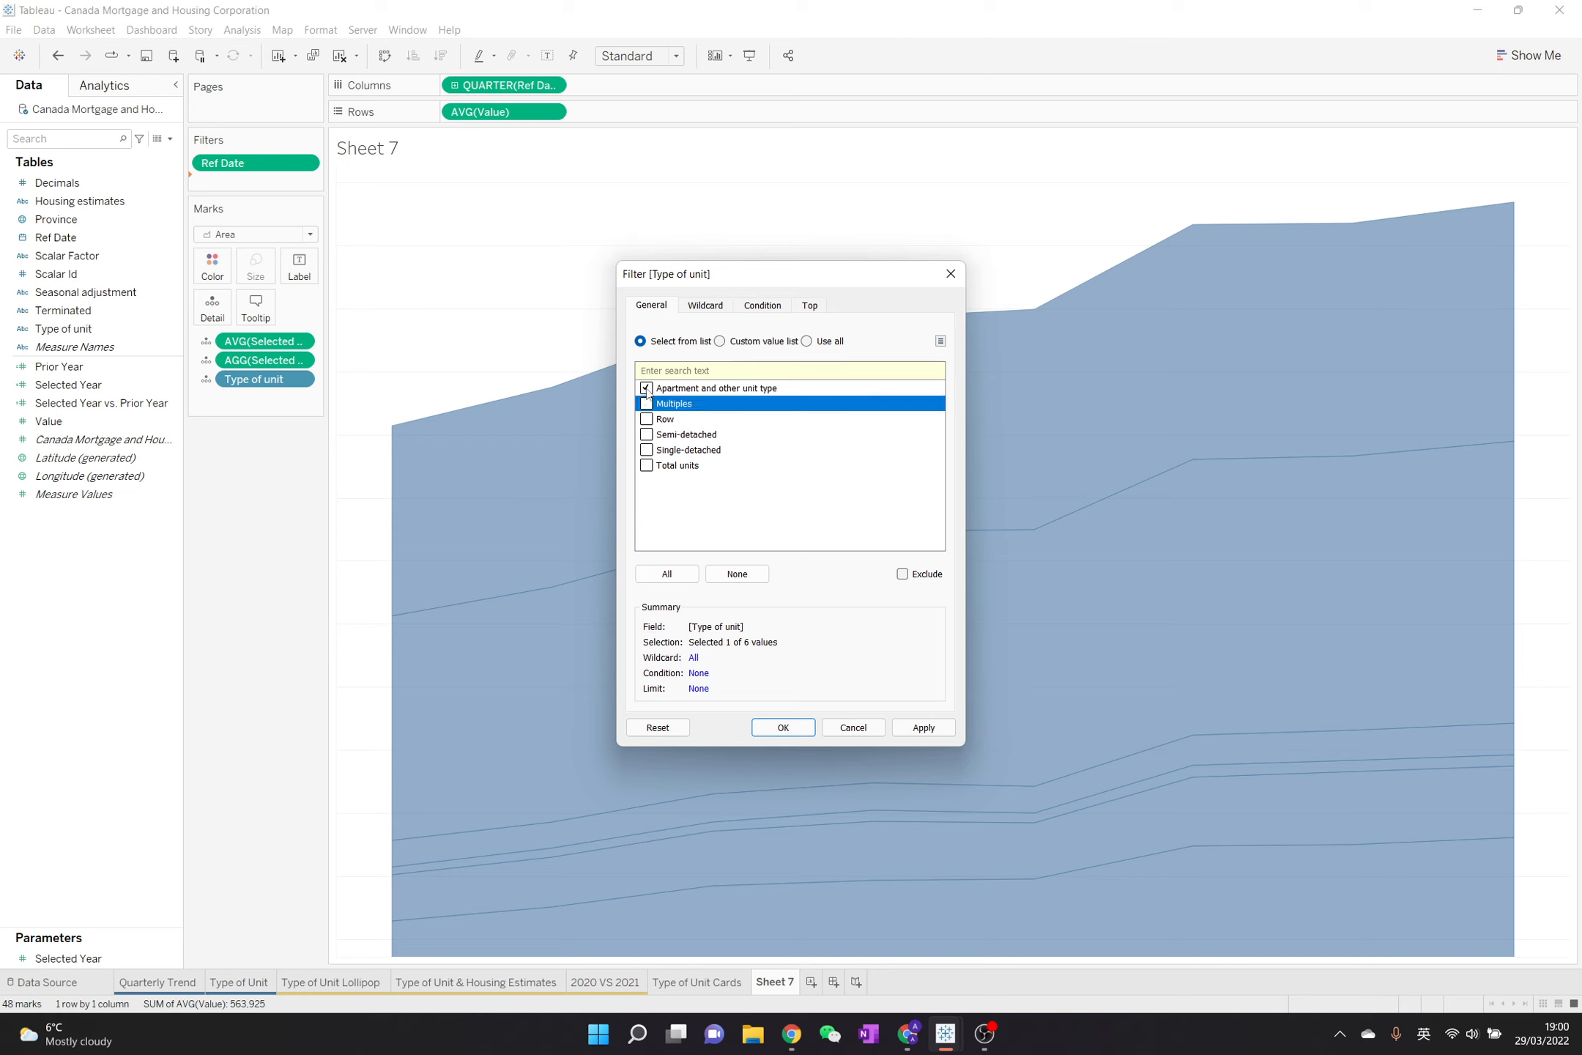
click(782, 727)
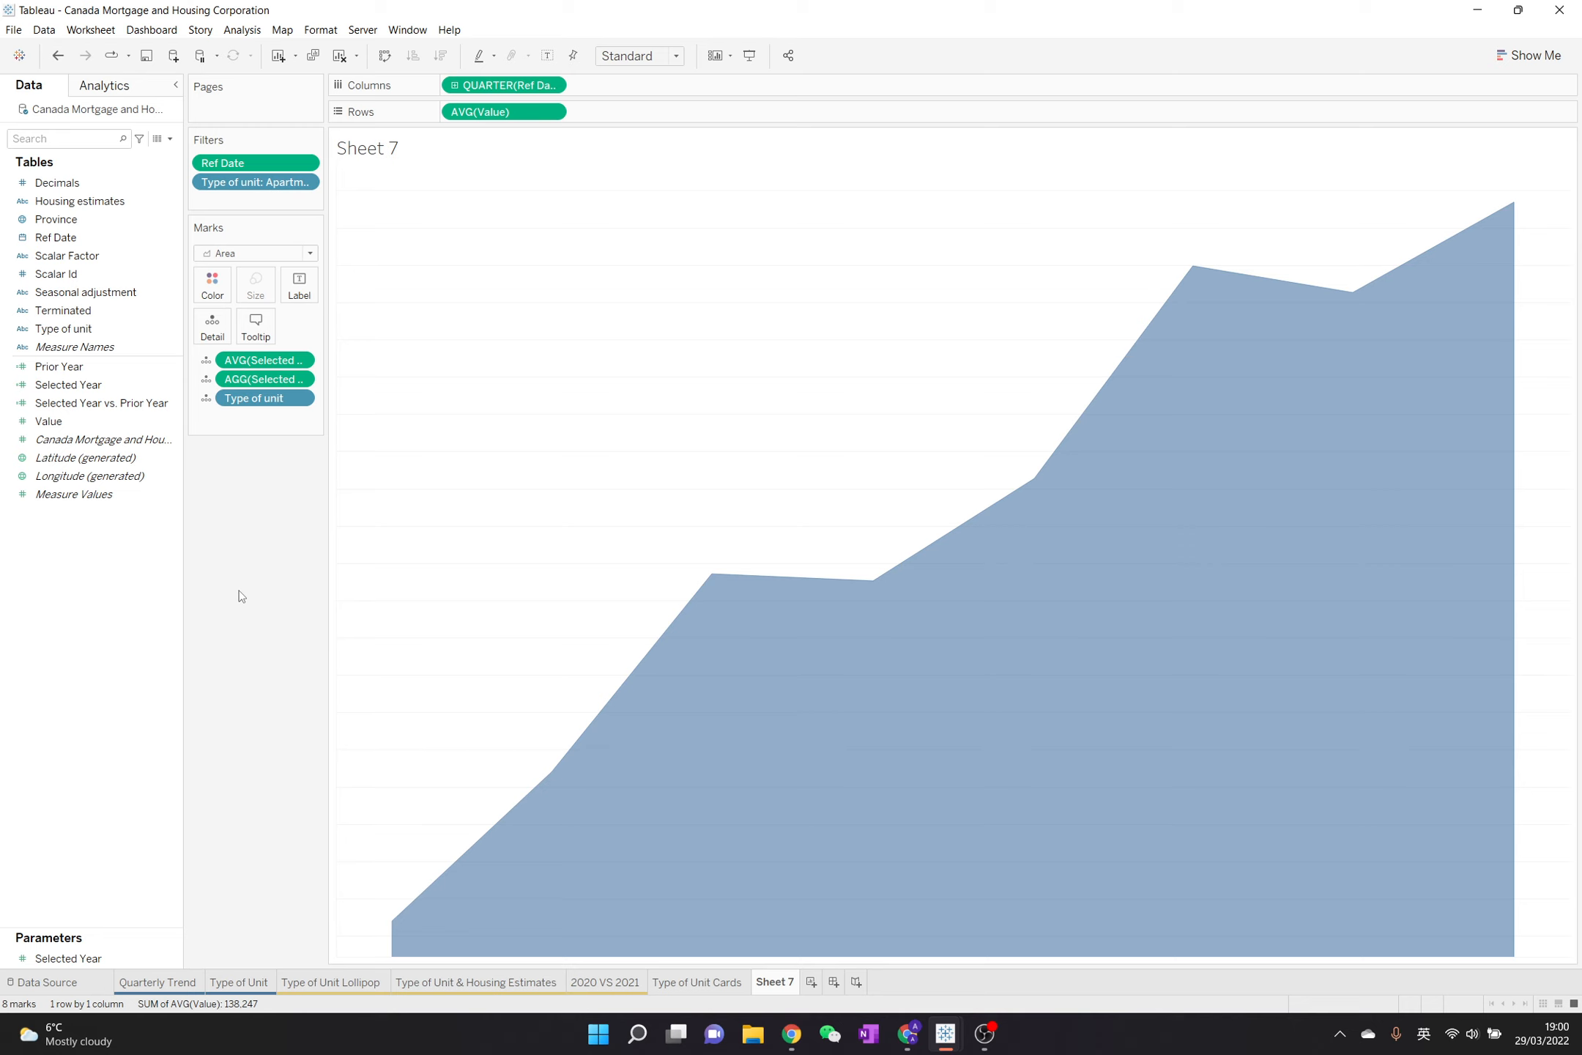
Replace the sheet name in the chart title with the Type of unit and AVG(Selected Year) fields
double_click(391, 164)
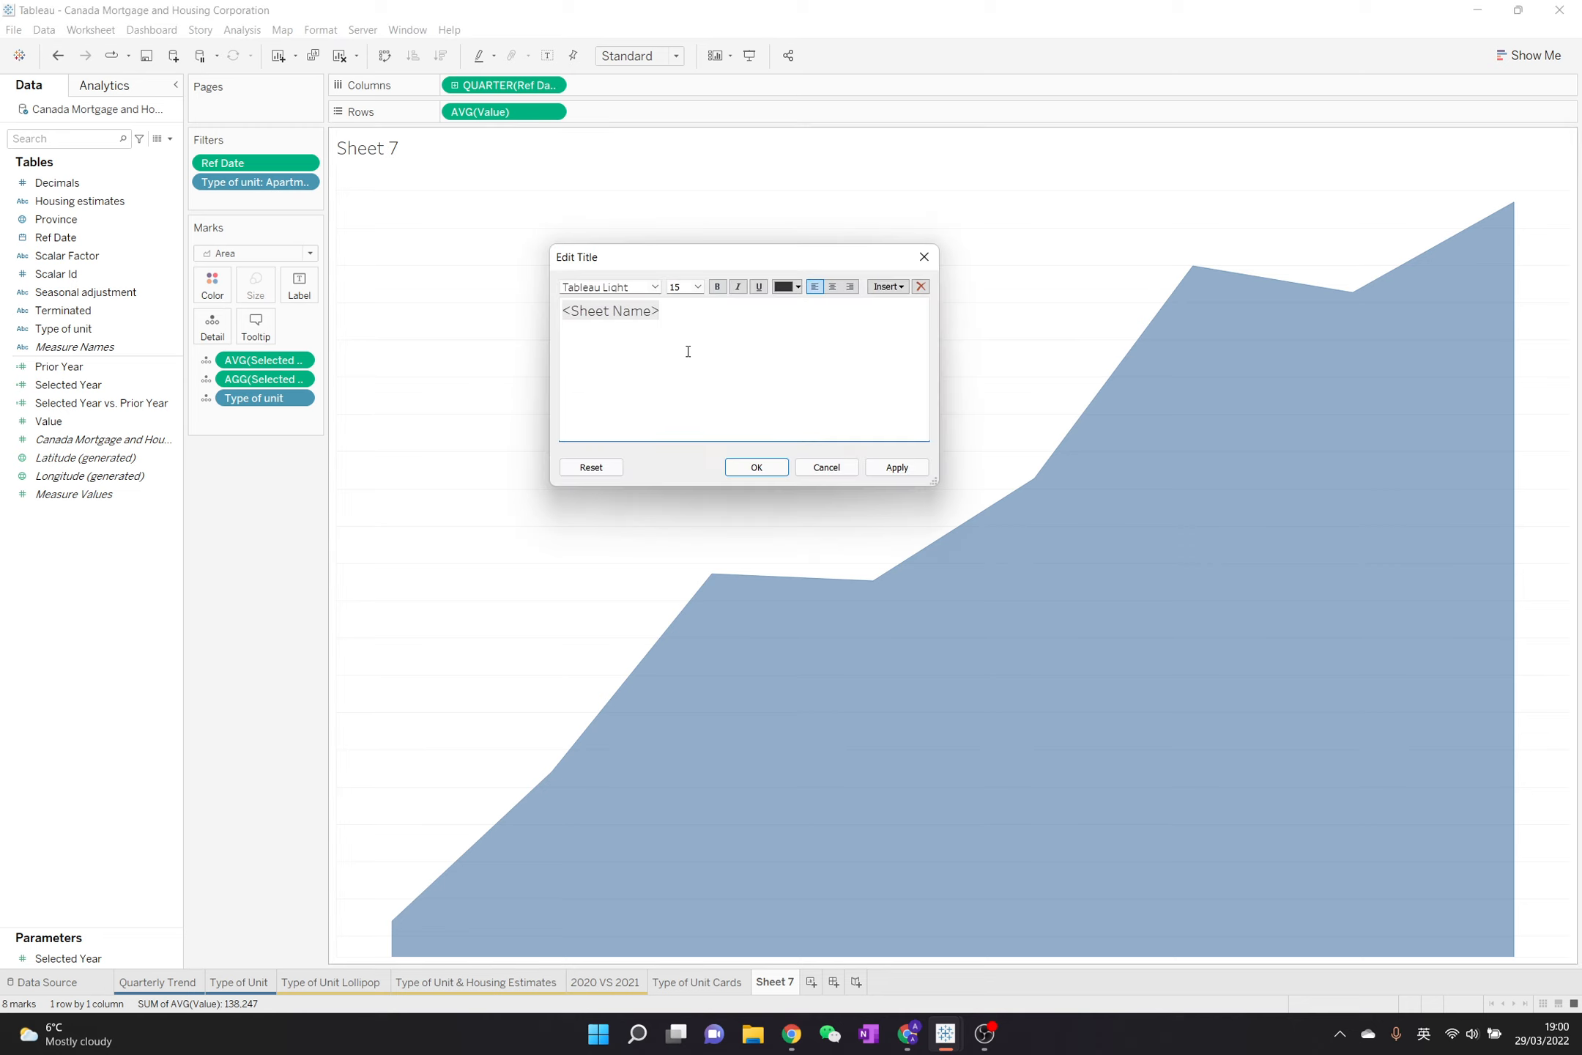
key(ctrl+a)
click(875, 292)
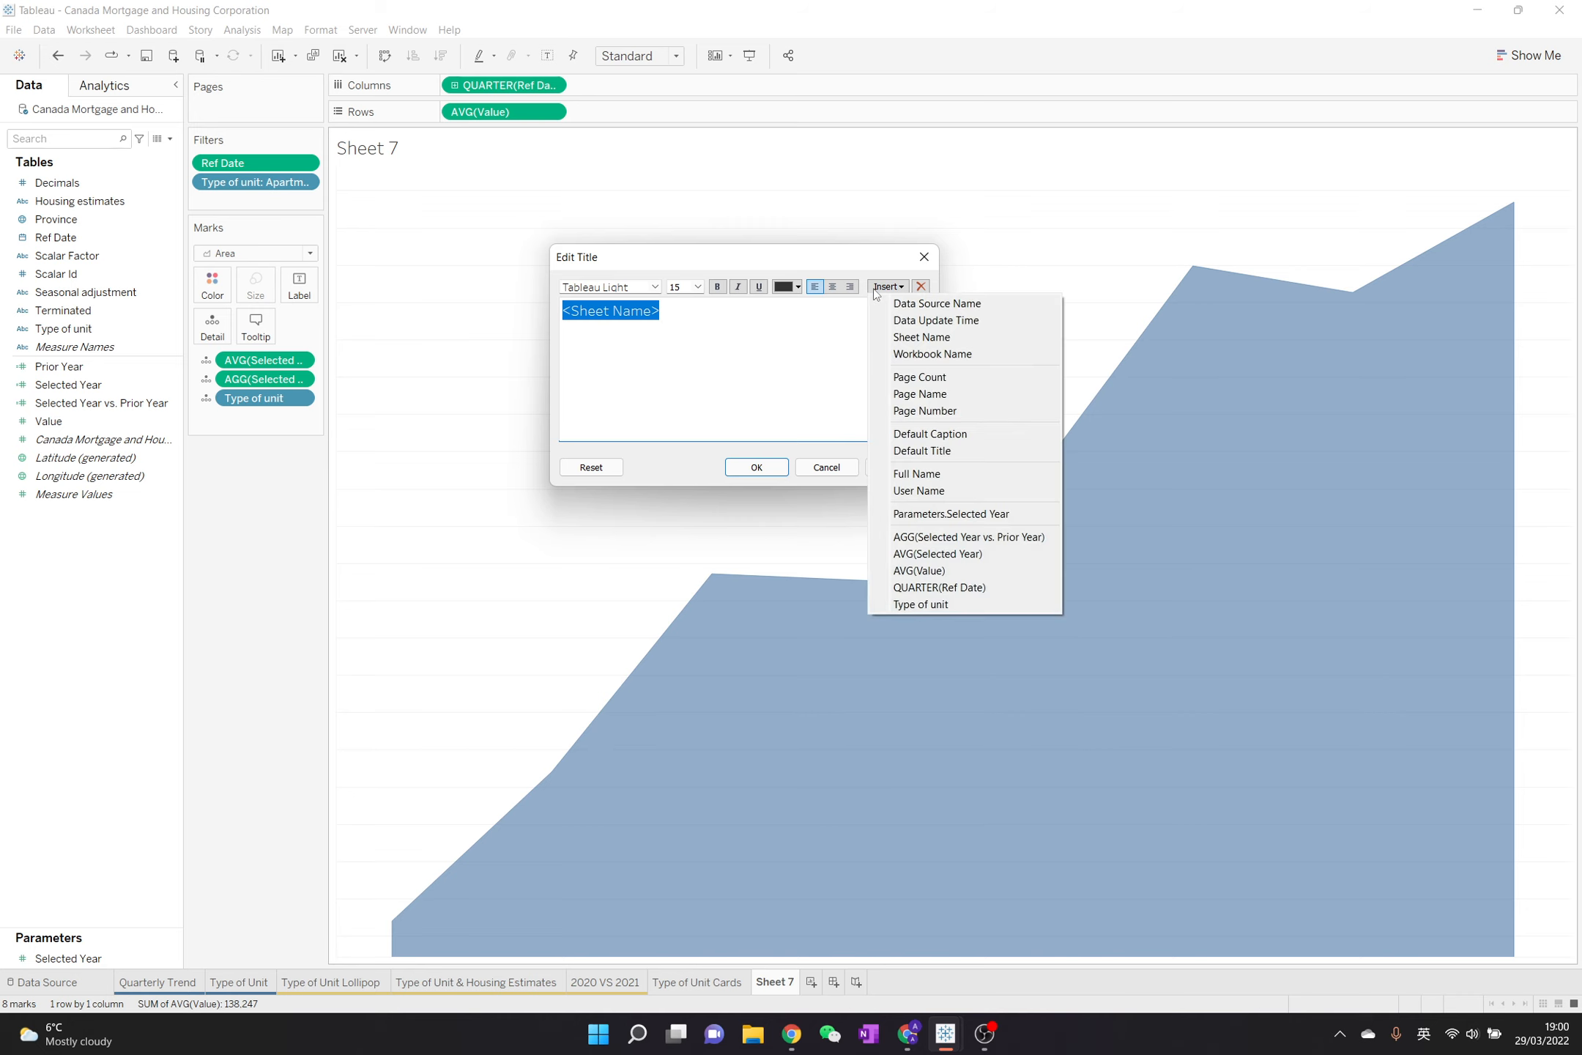
click(946, 605)
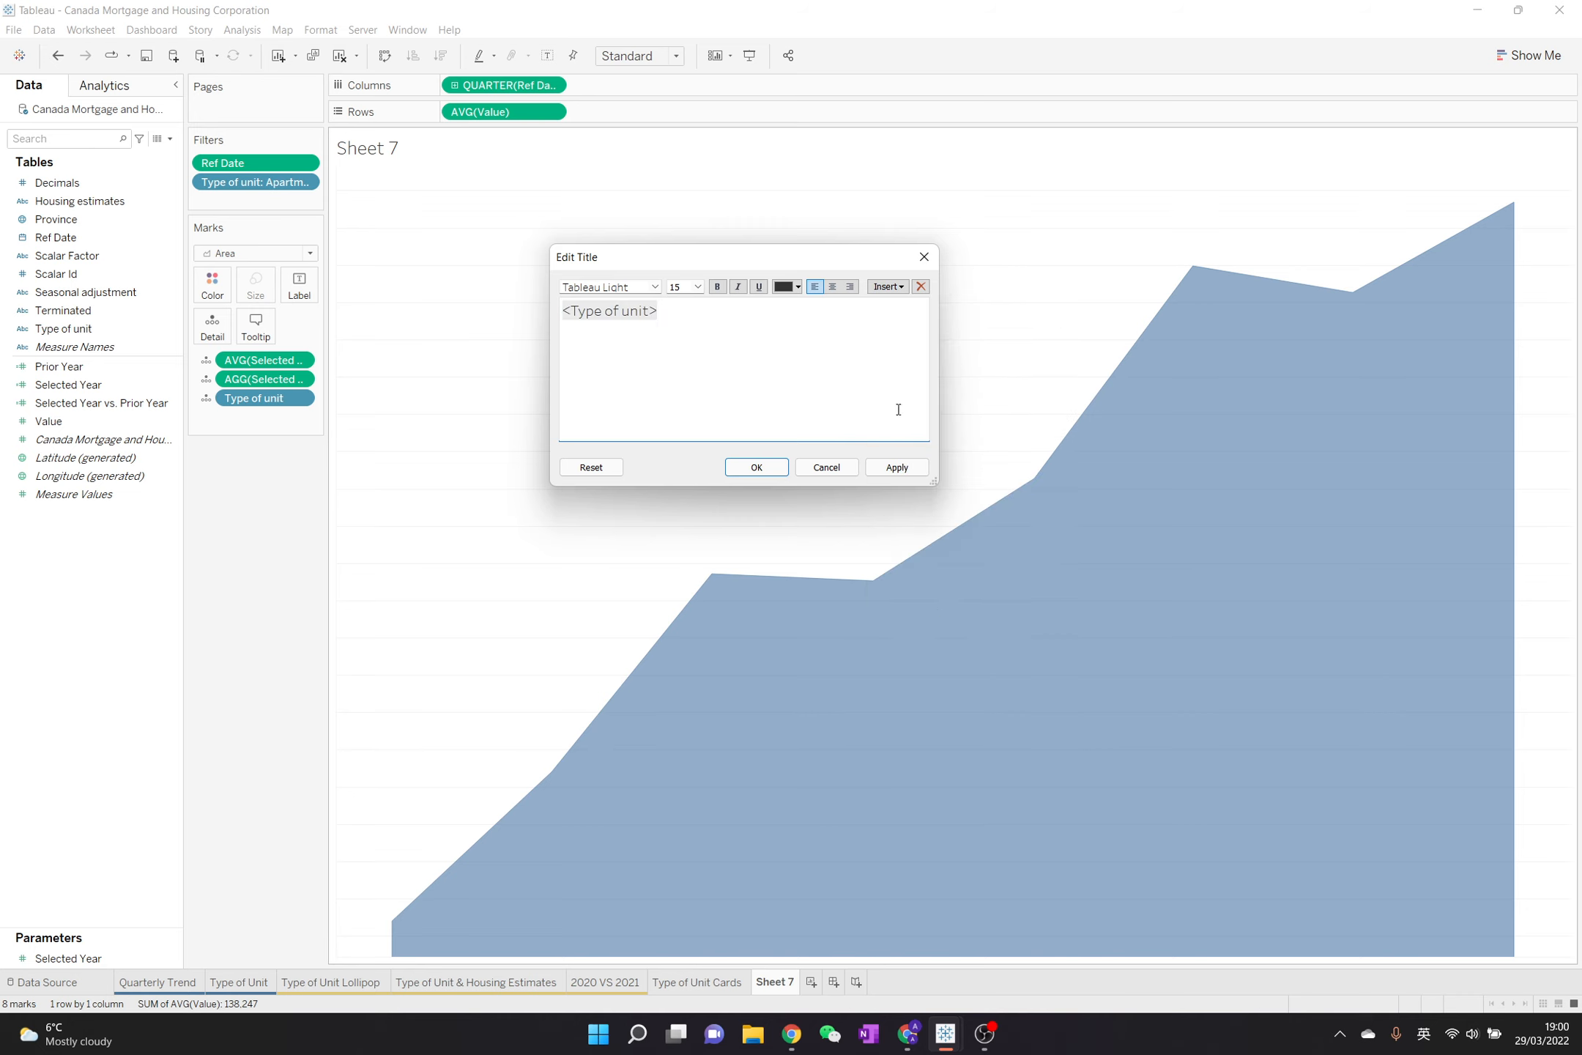
click(887, 286)
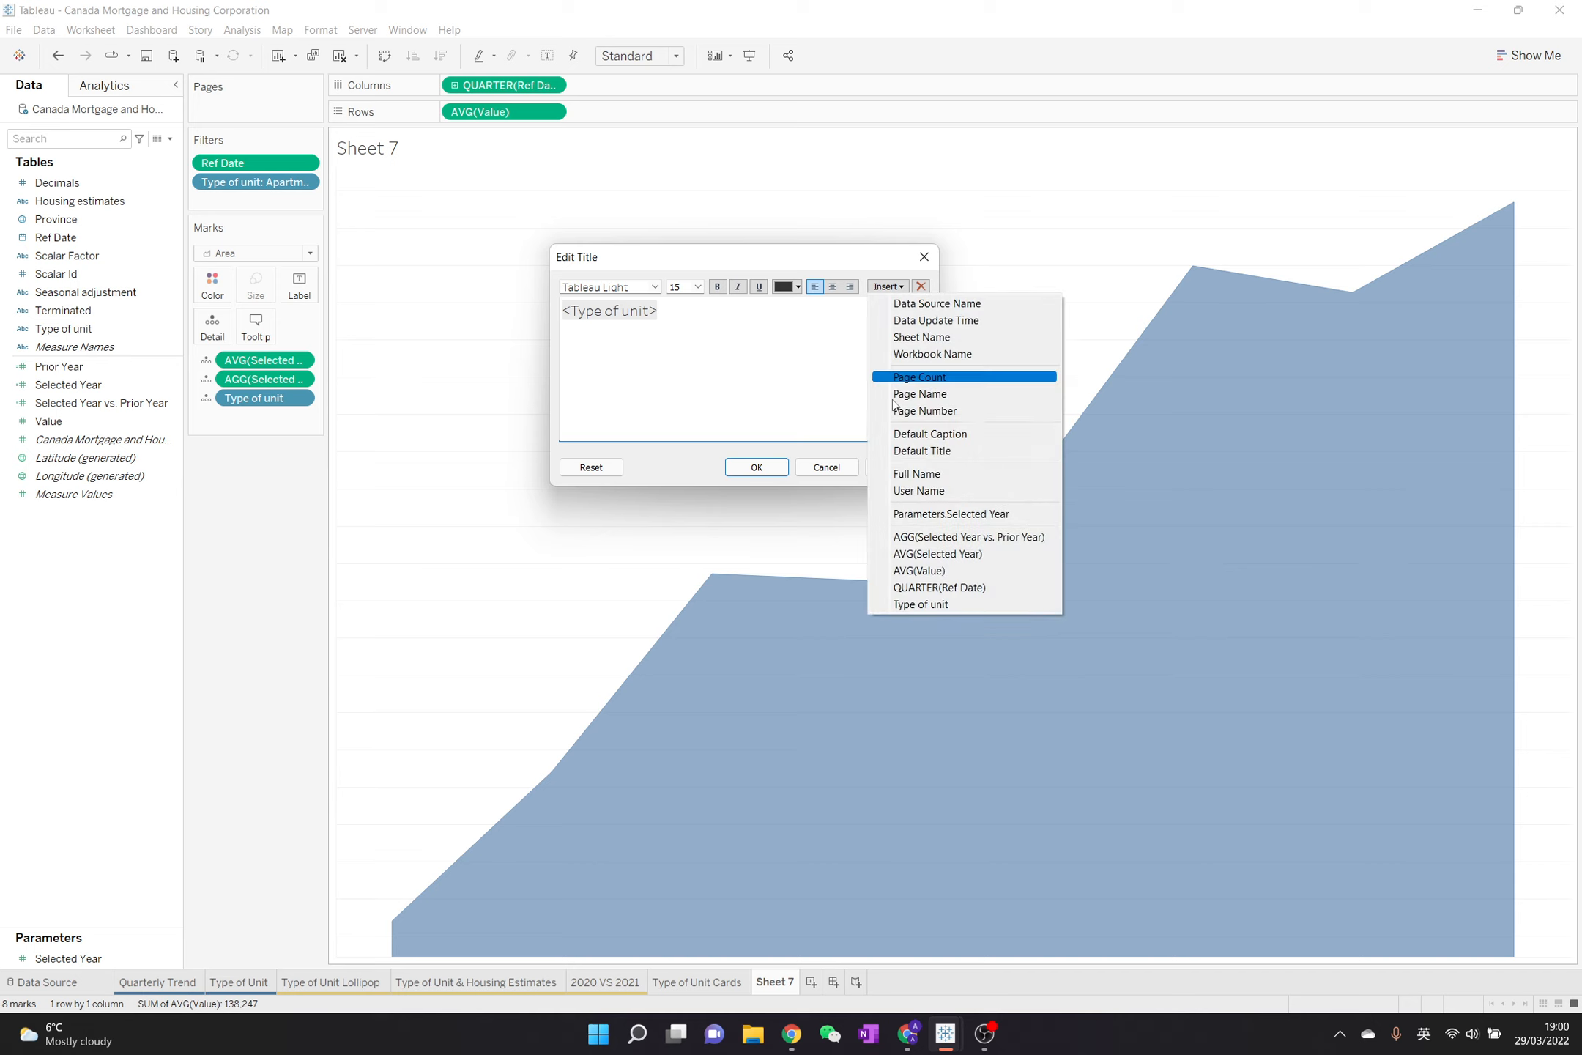
click(948, 554)
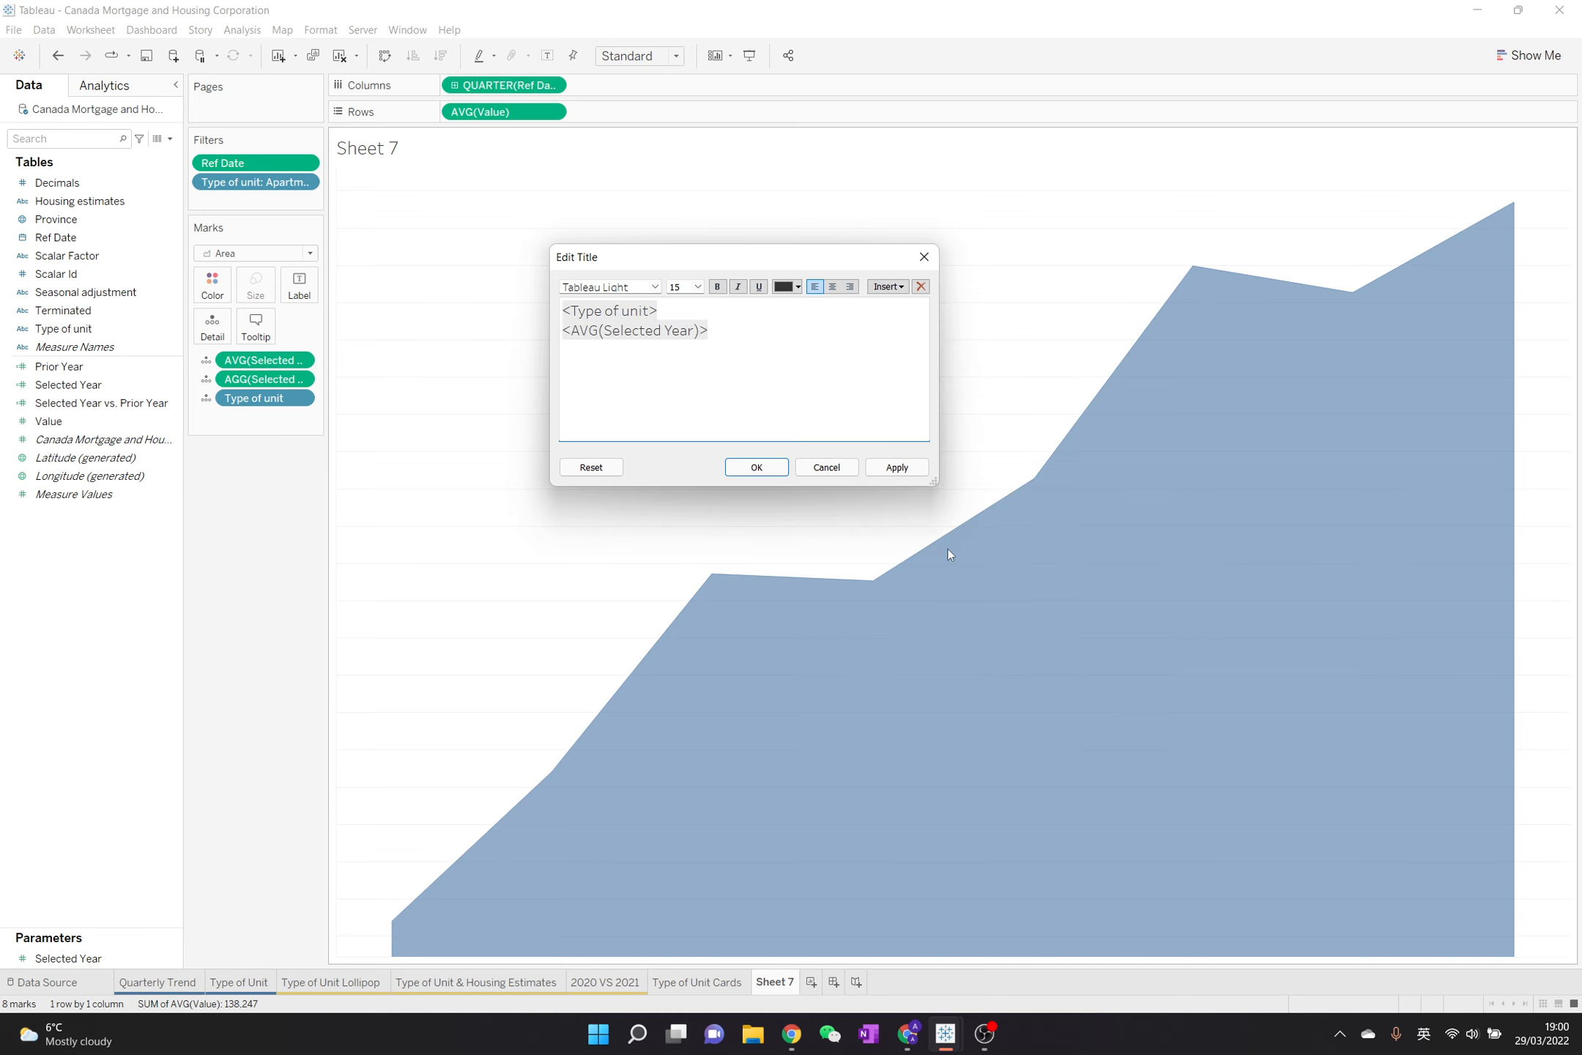
Add a third title line reading "vs. Prior Year" followed by the AGG(Selected Year vs. Prior Year) field
key(Return)
text(vs. Prior Year)
click(886, 287)
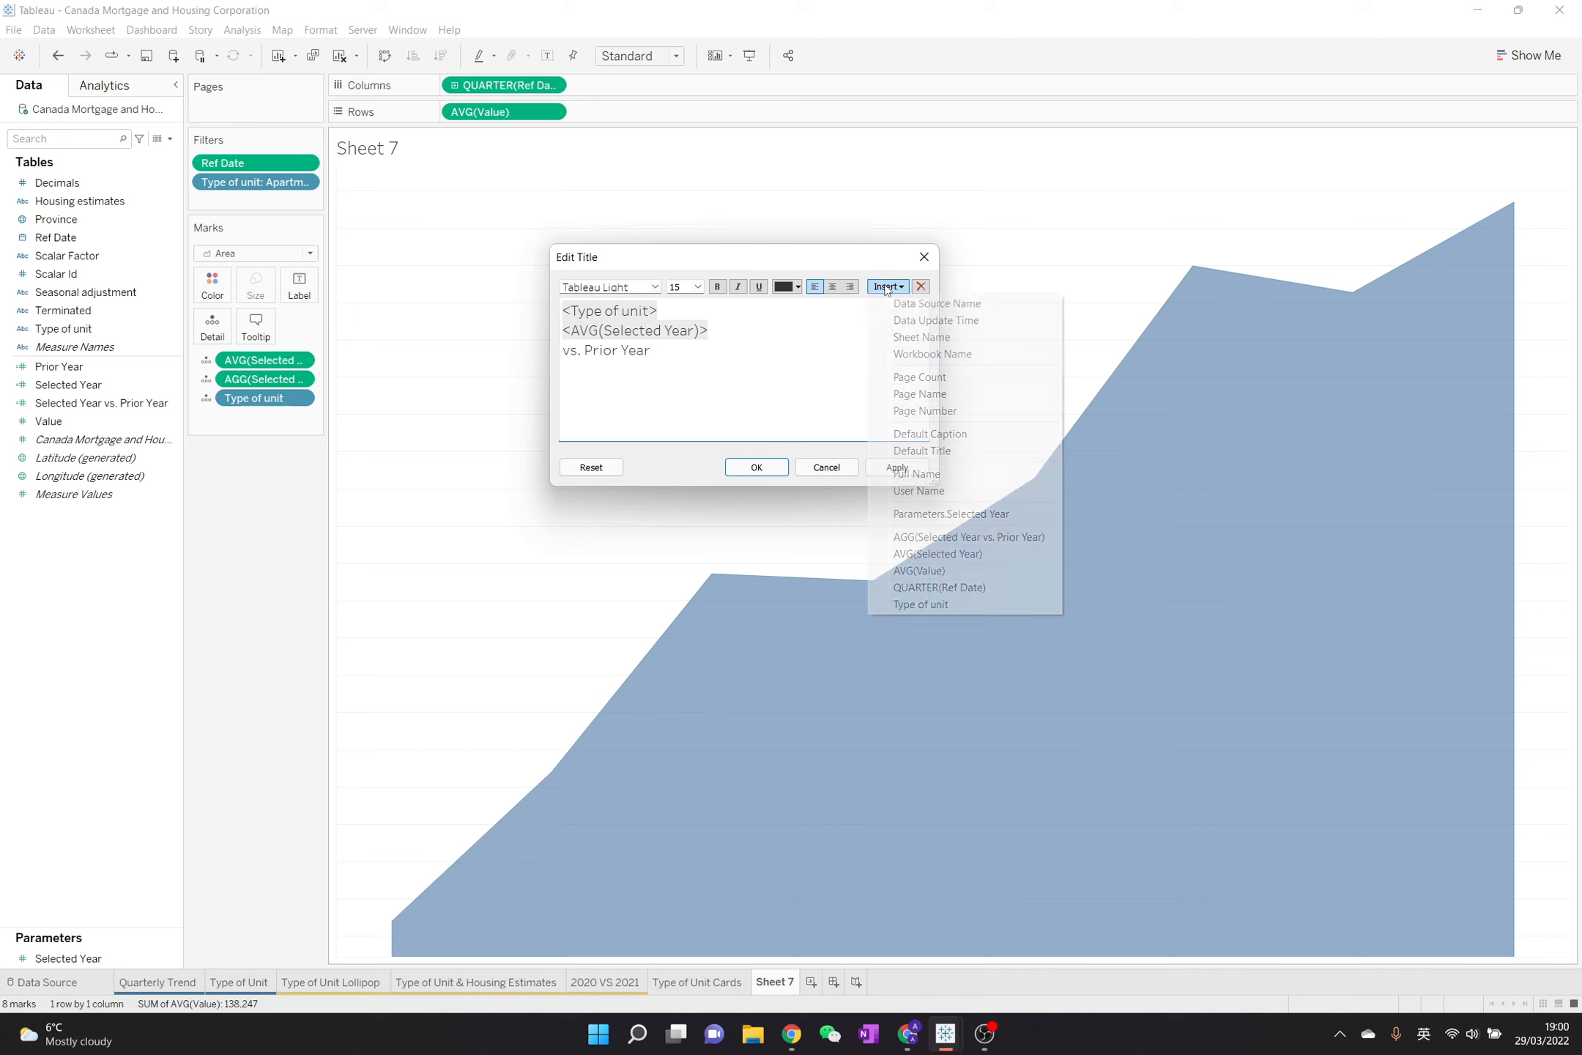
click(982, 537)
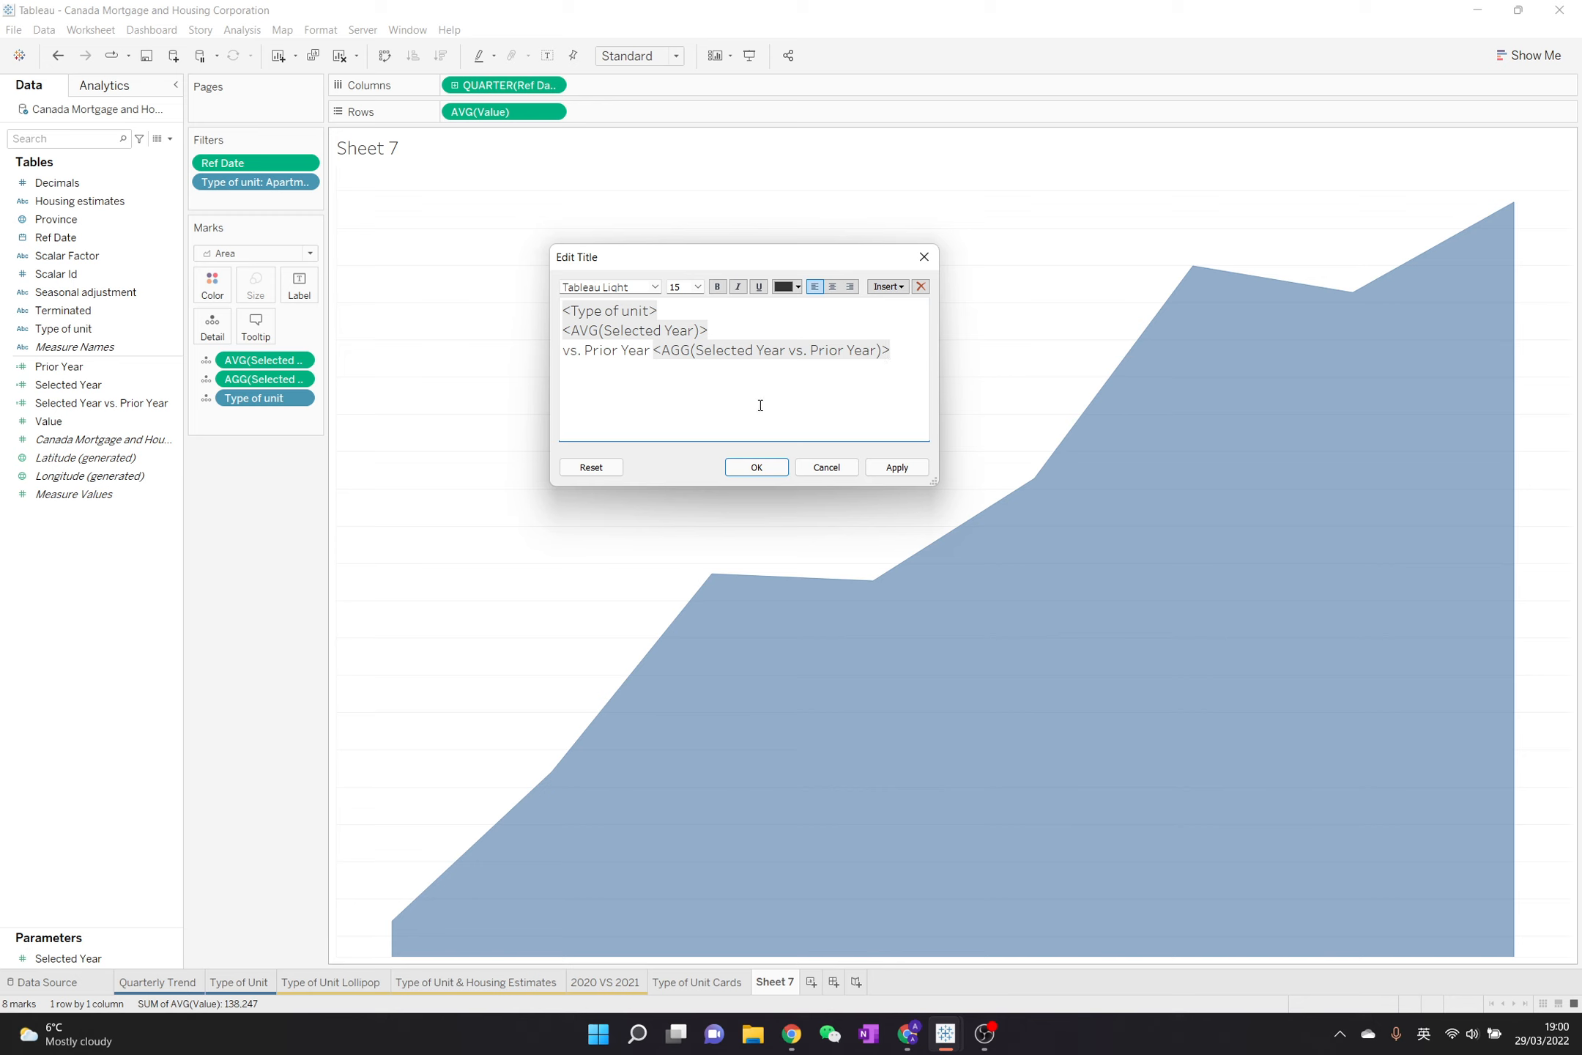
Center the whole title, make the AVG(Selected Year) line size 20 and bold, and apply the title
key(ctrl+a)
click(832, 287)
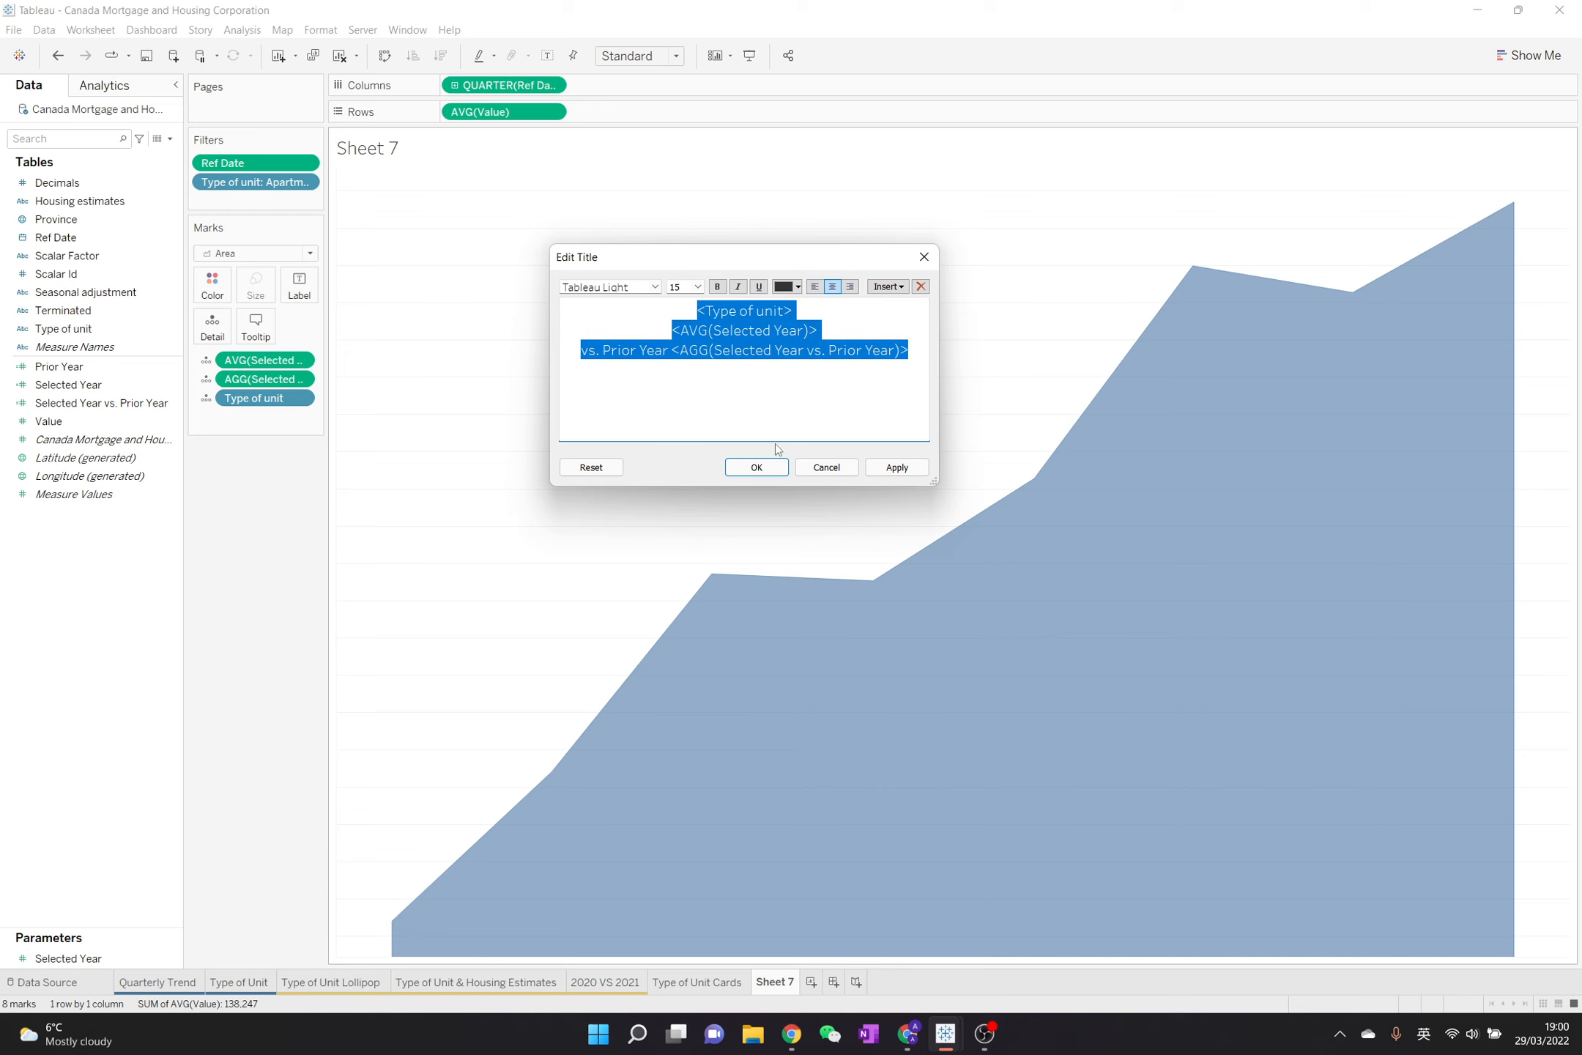
click(733, 338)
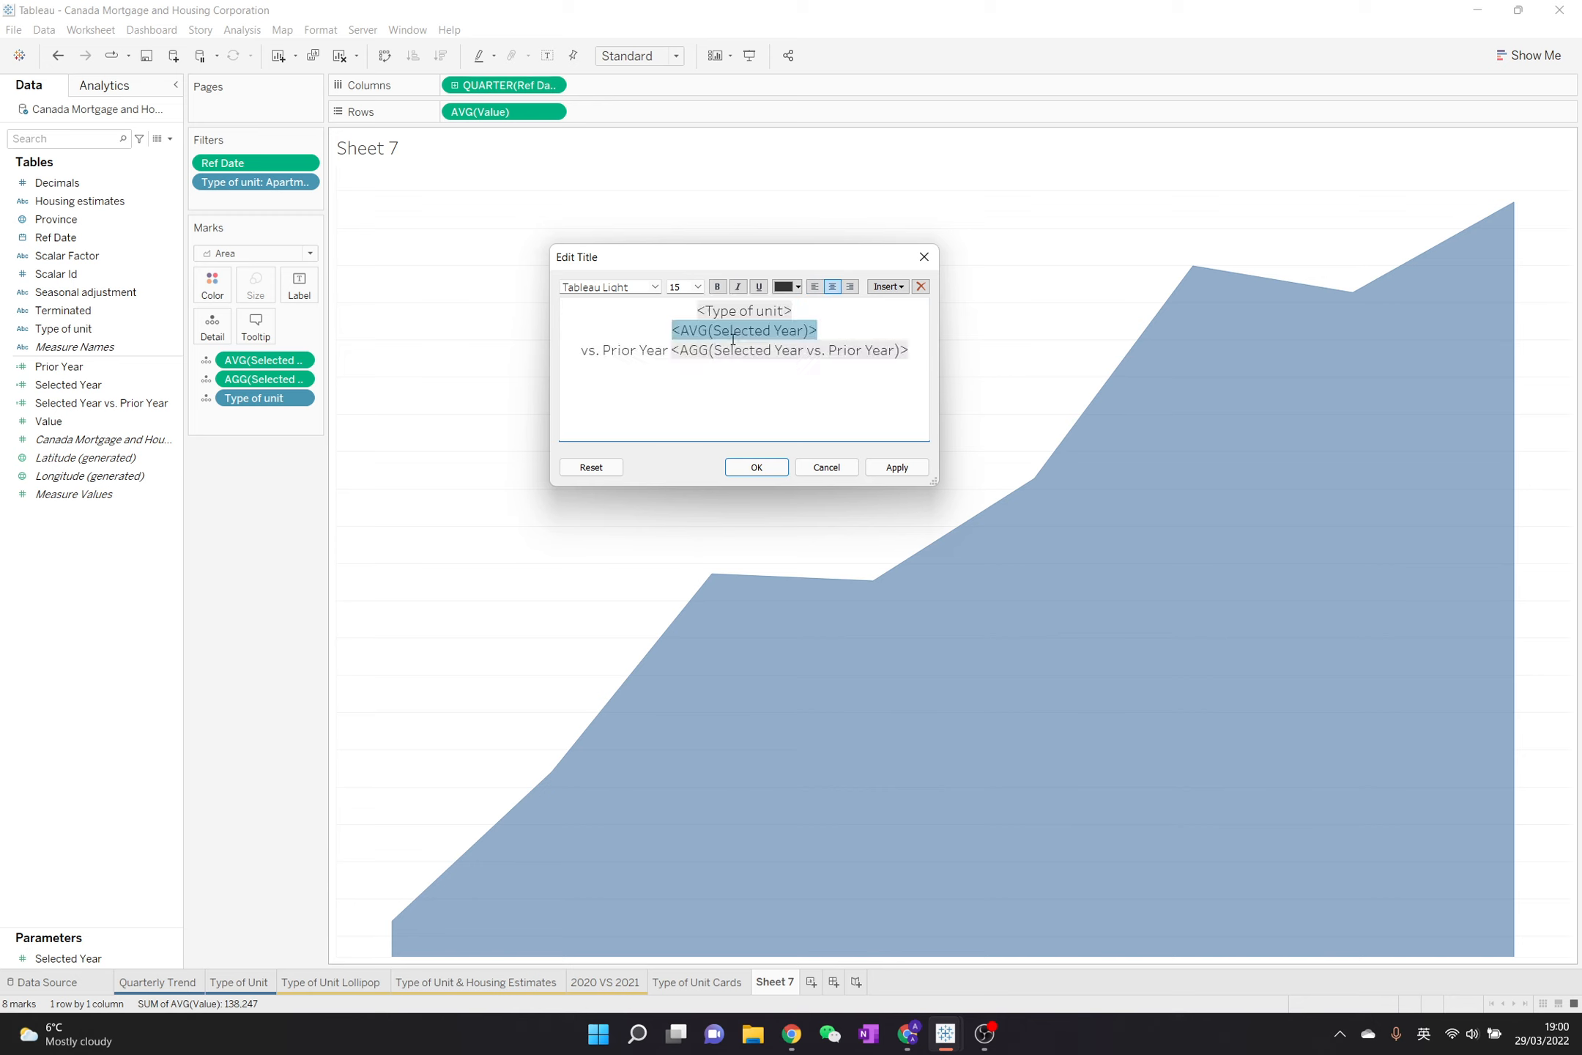
click(697, 286)
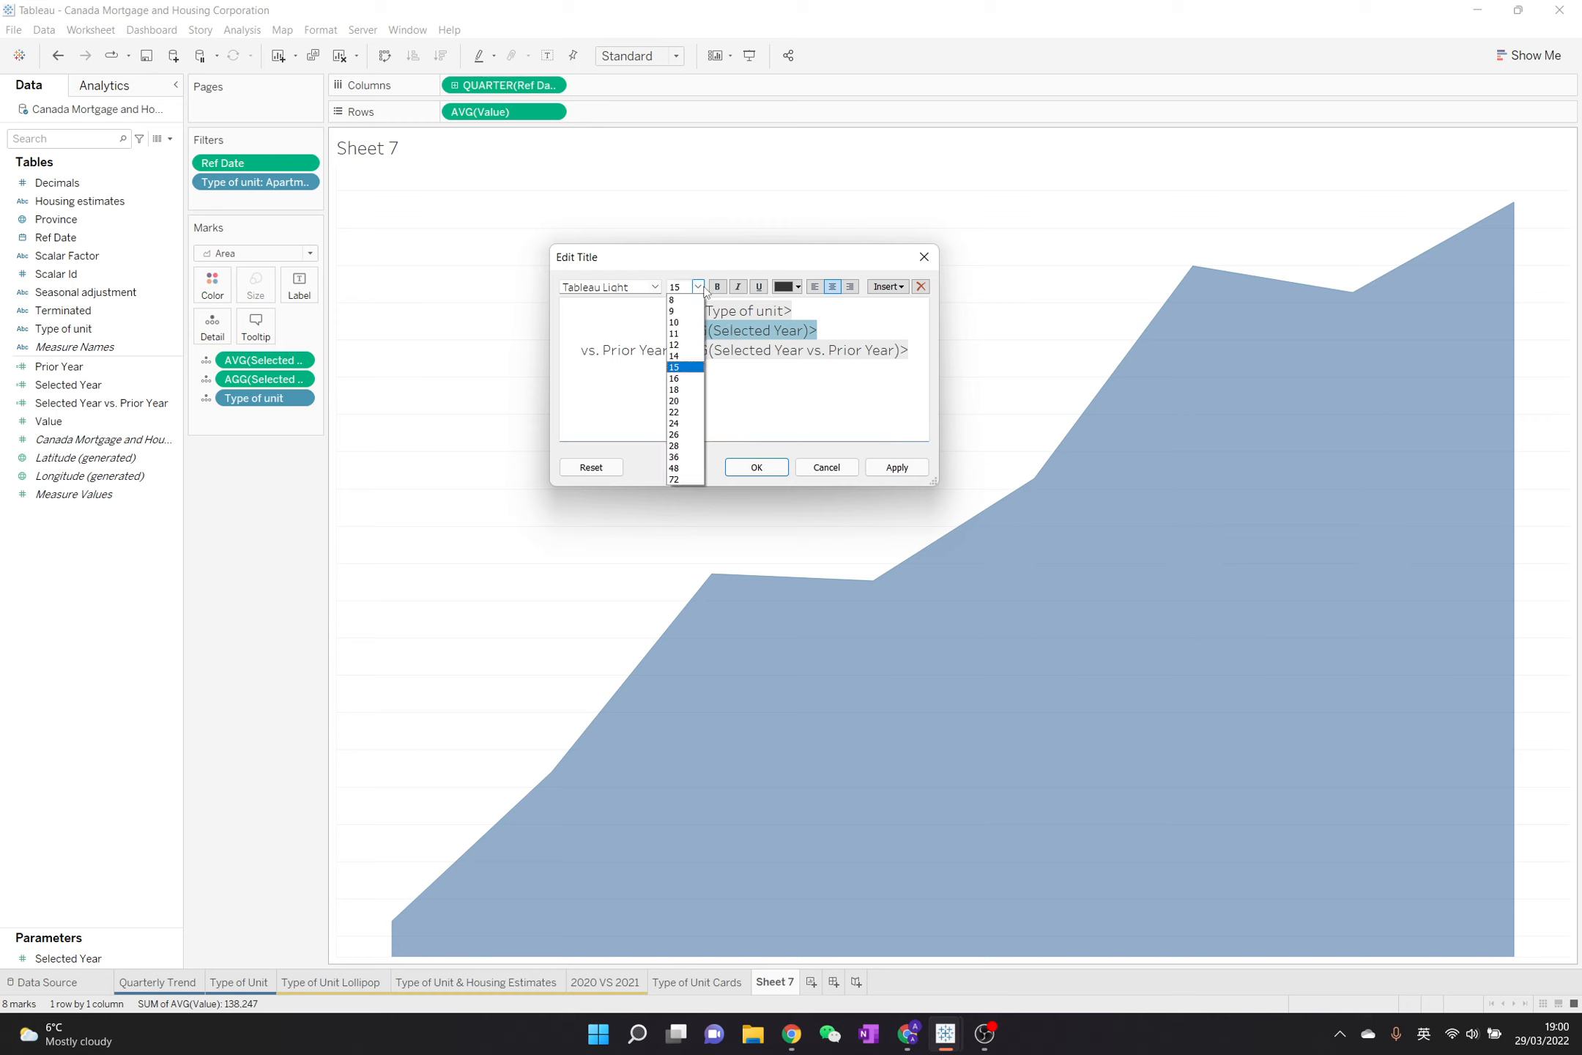
click(685, 400)
click(720, 286)
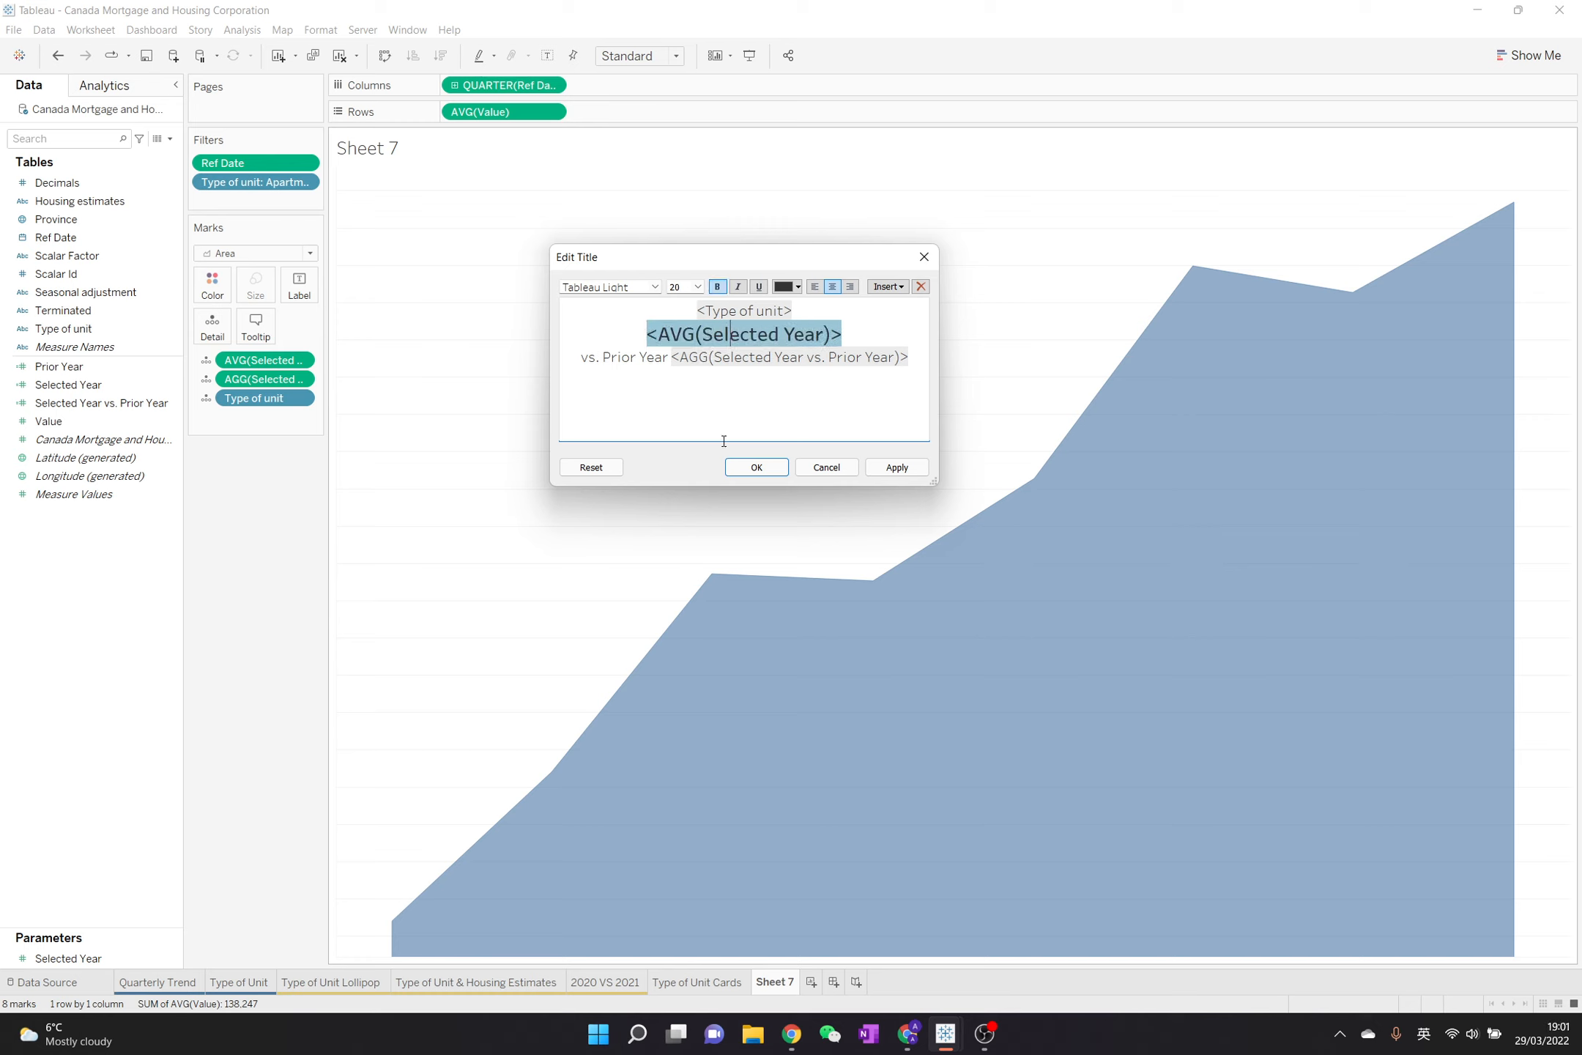
click(756, 467)
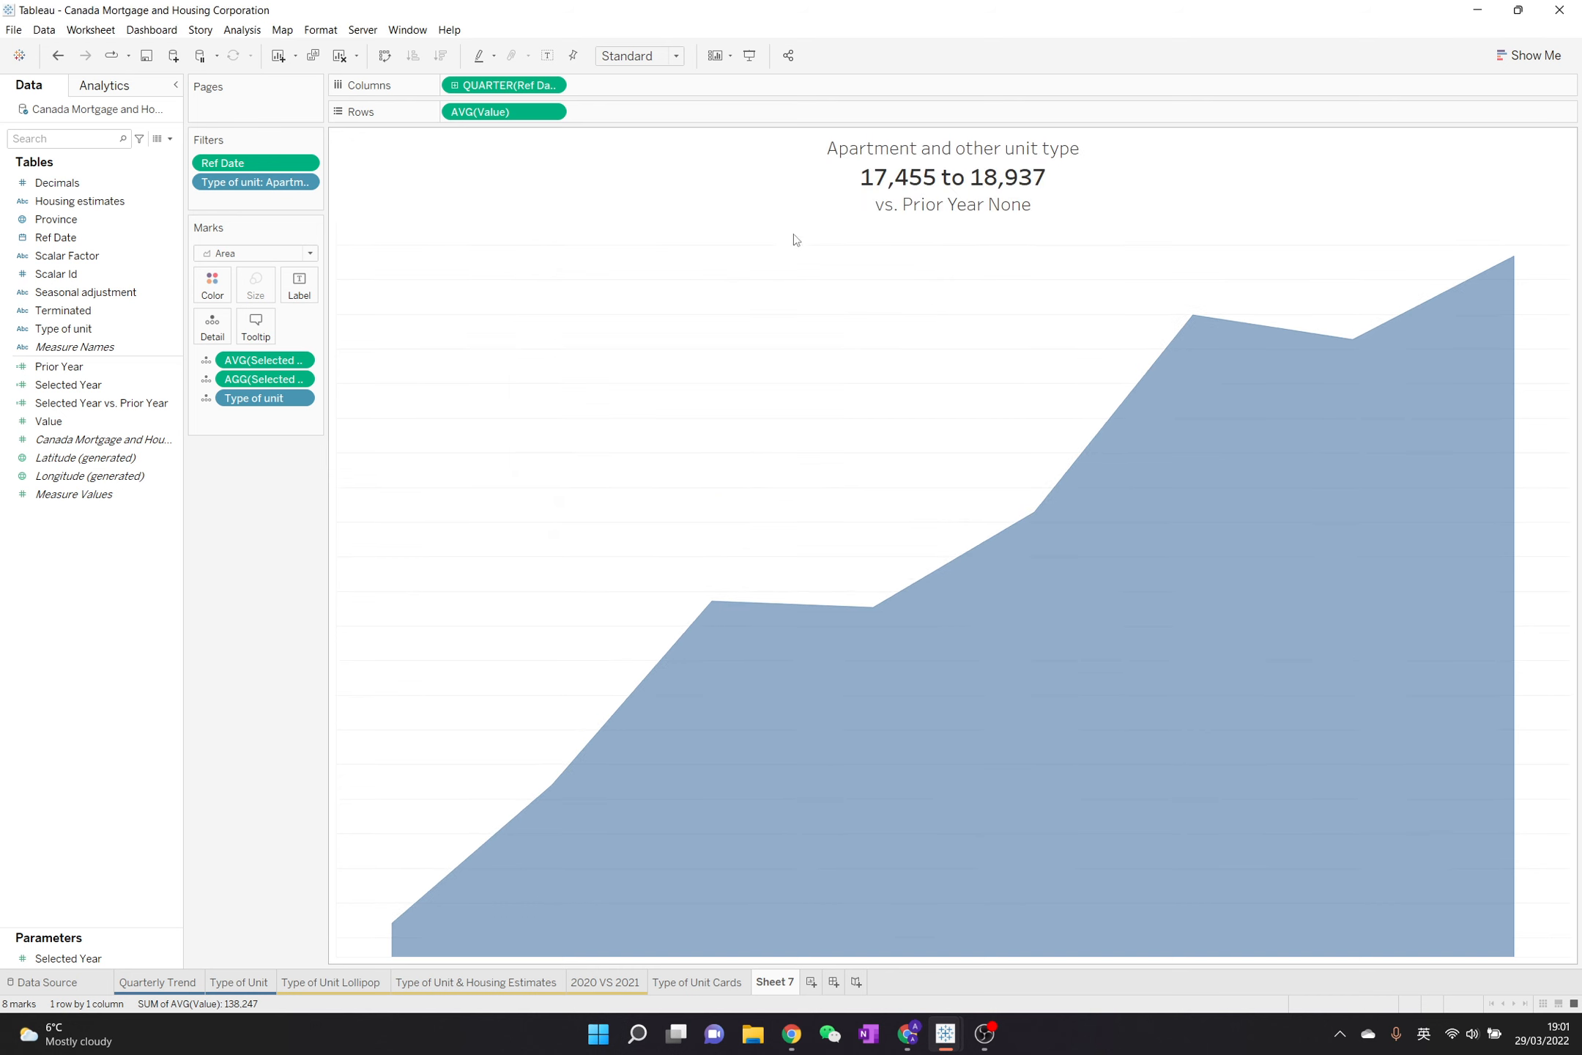
Examine the Selected Year field's formula, especially its Ref Date year condition, and close the calculation editor
click(1049, 183)
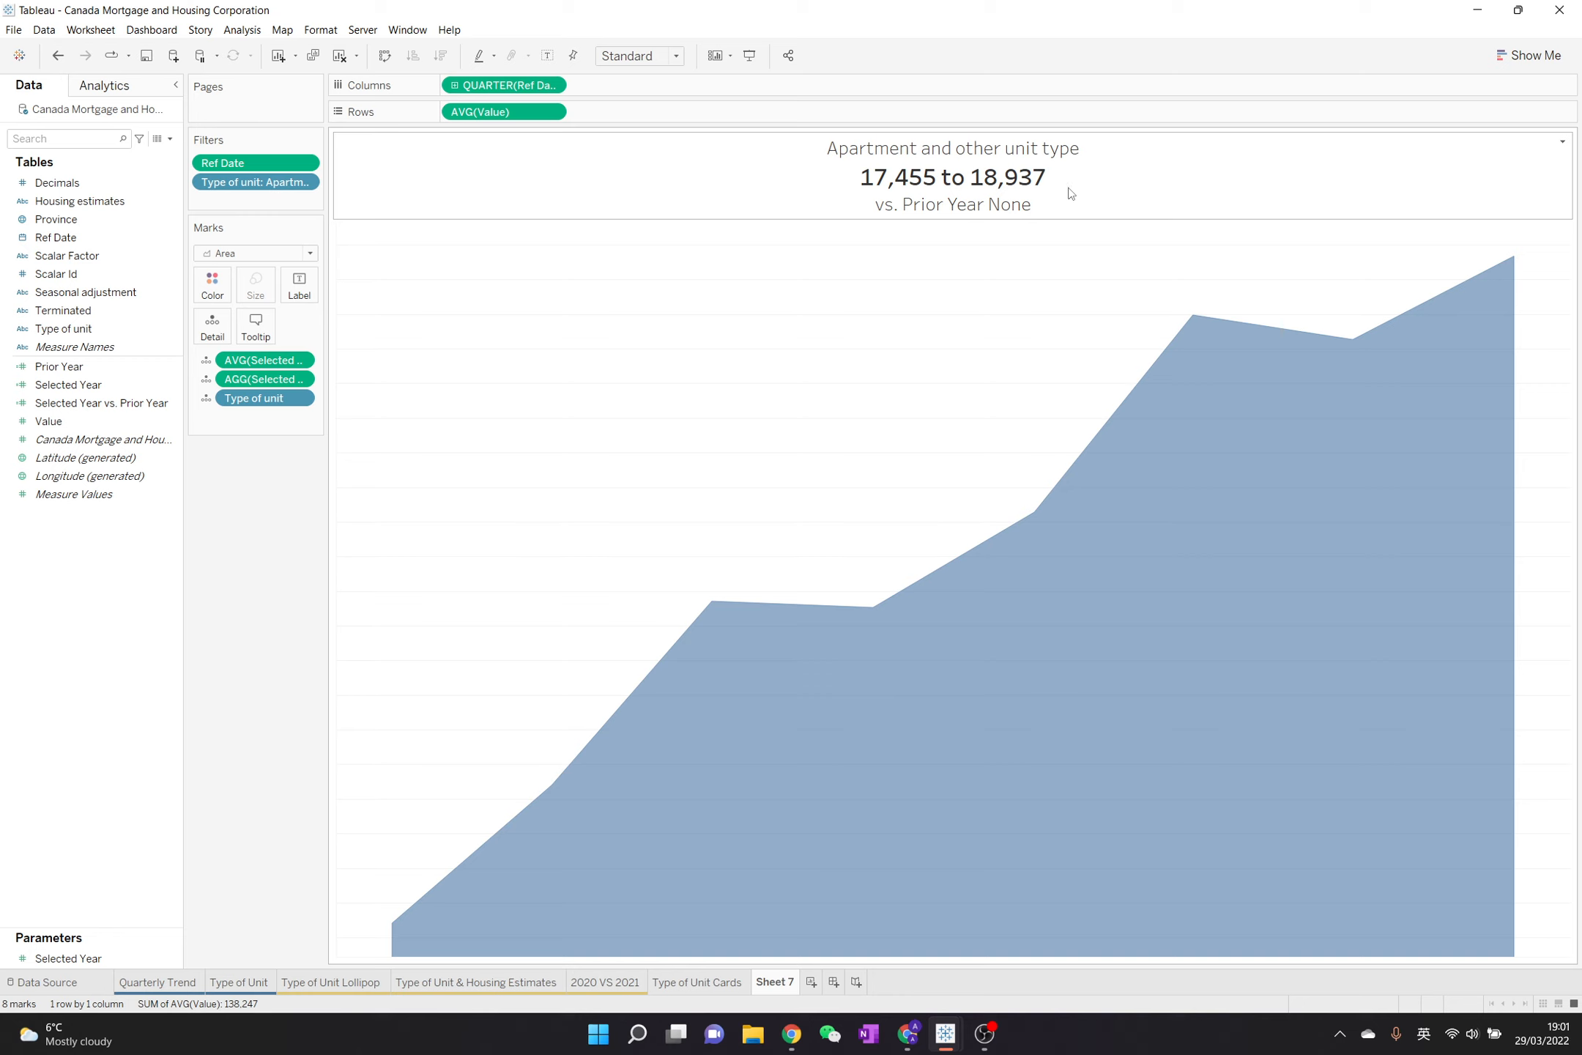
right_click(76, 386)
click(151, 480)
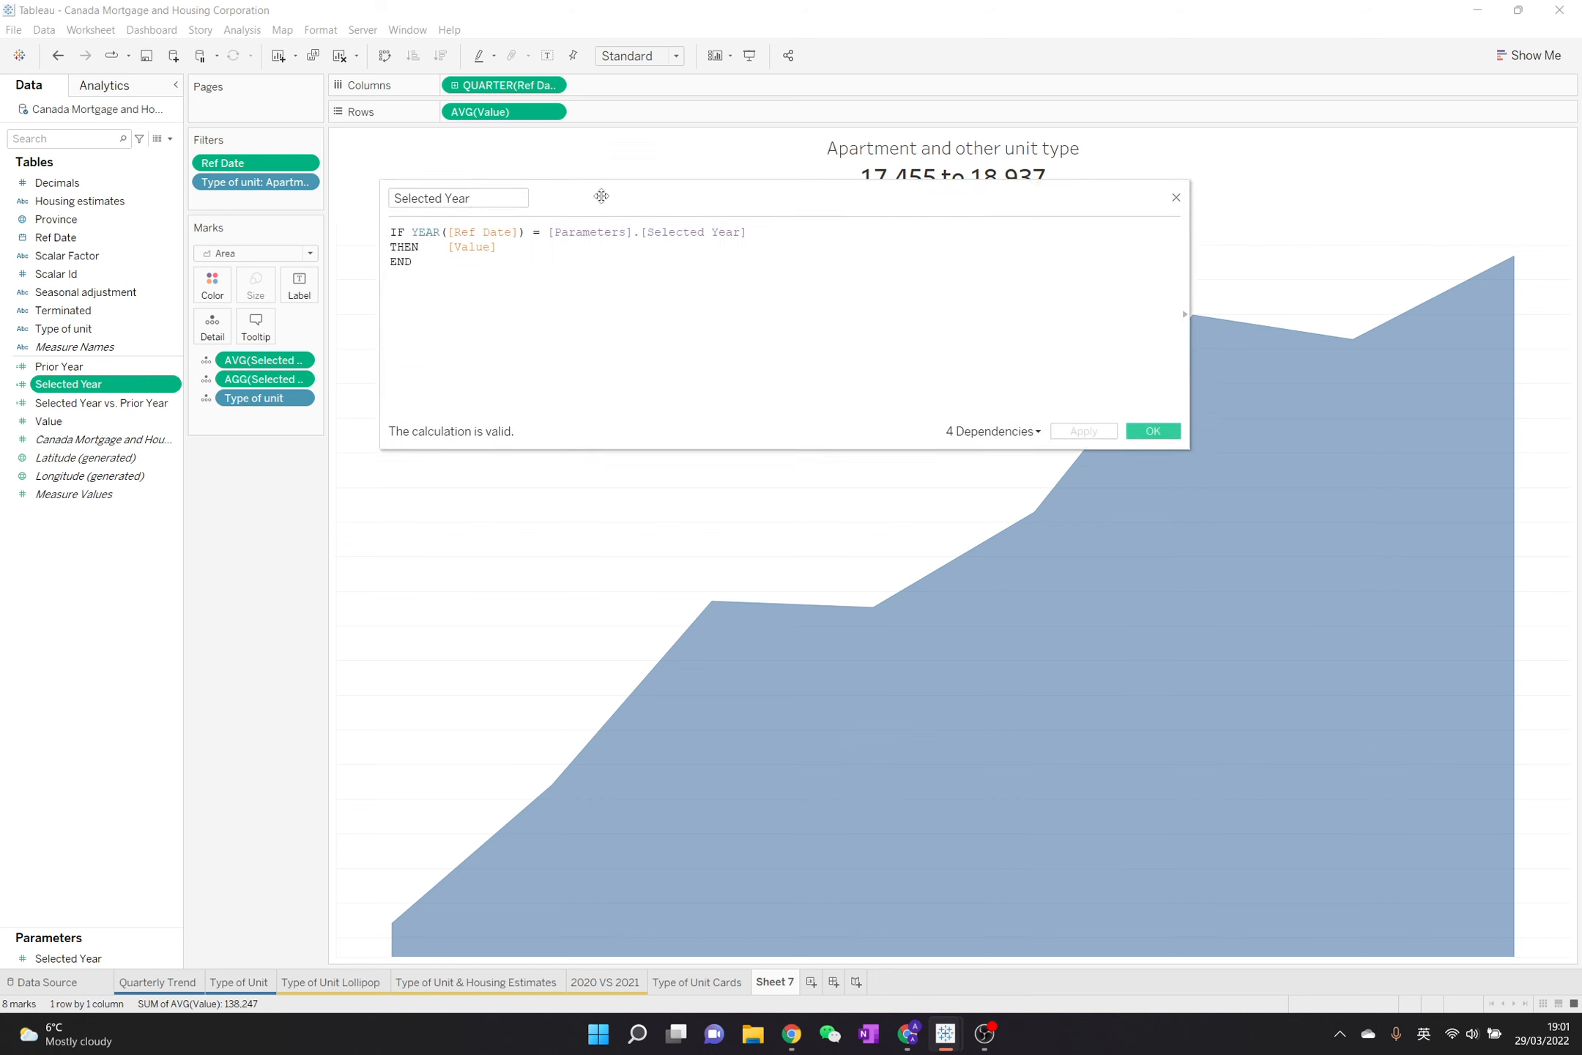
drag(467, 313, 567, 320)
click(567, 320)
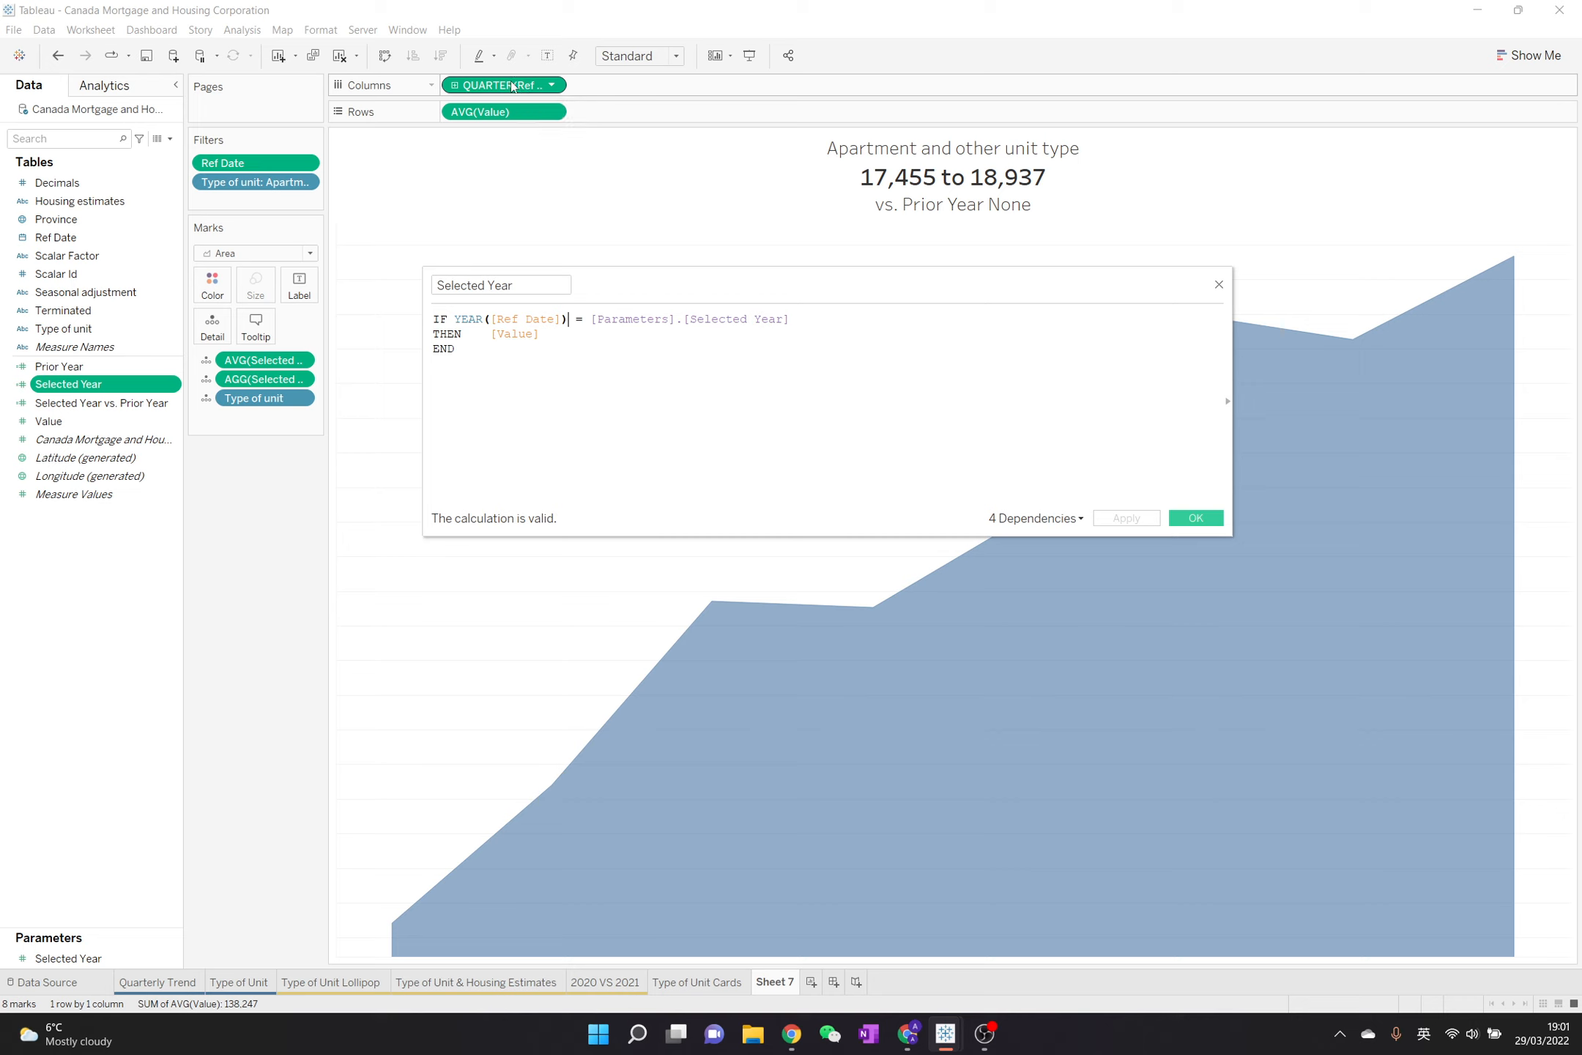
click(660, 350)
drag(455, 320, 657, 345)
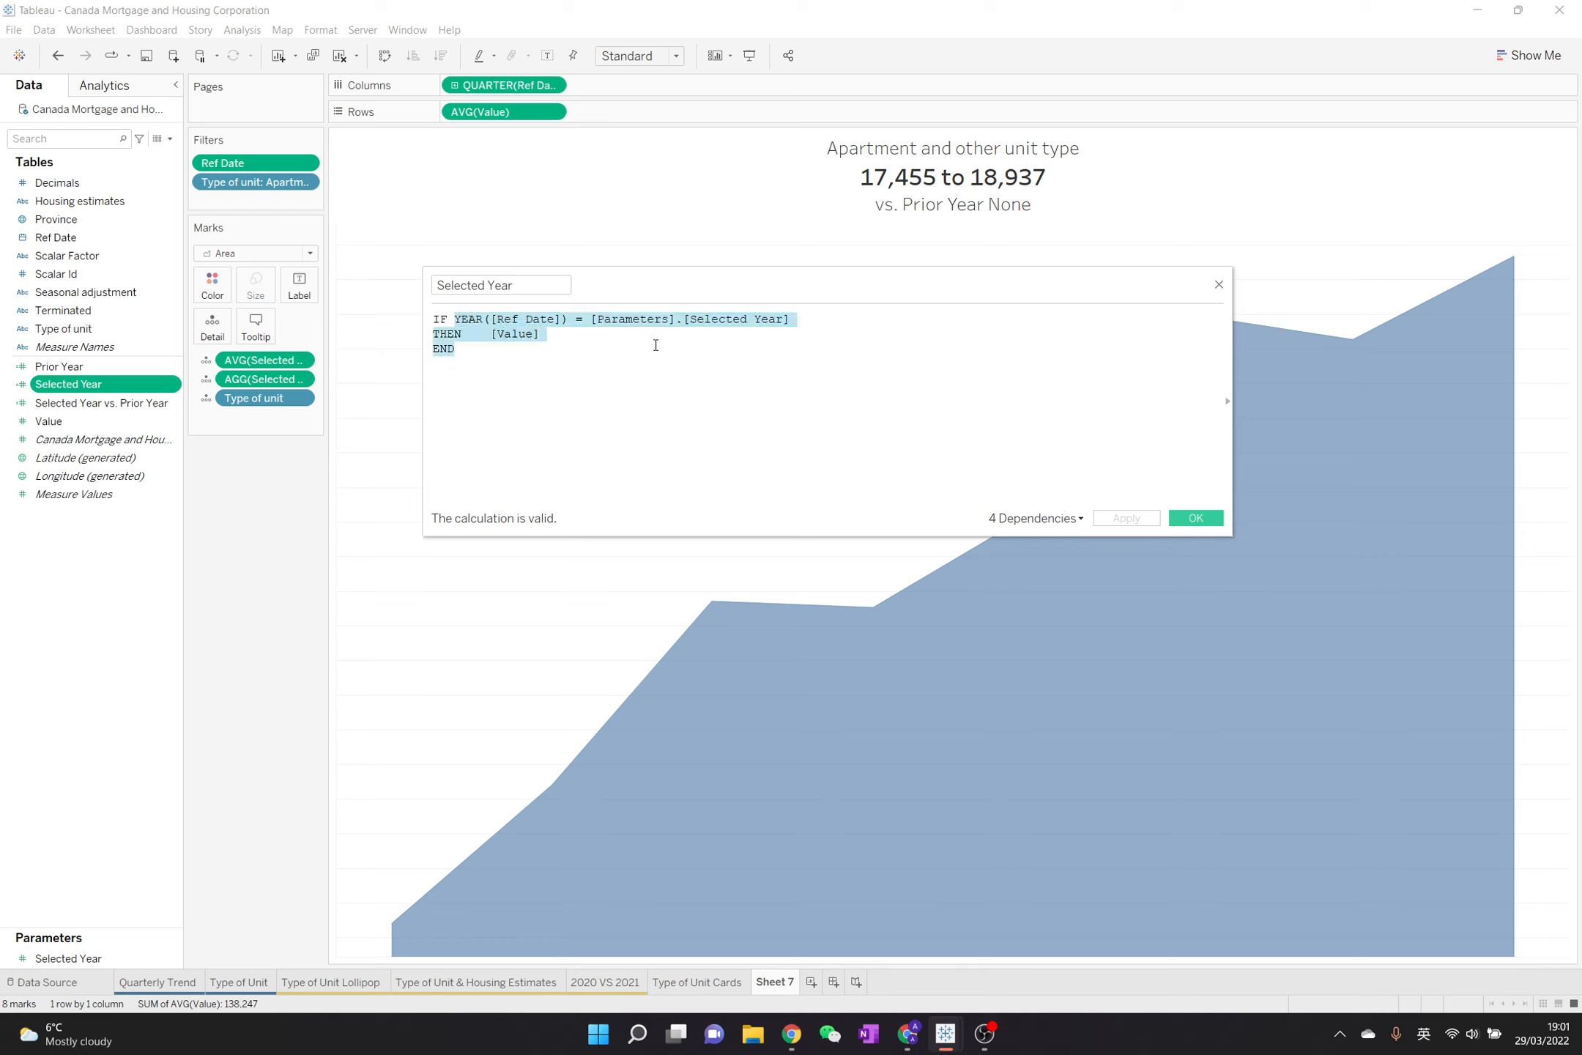
click(656, 353)
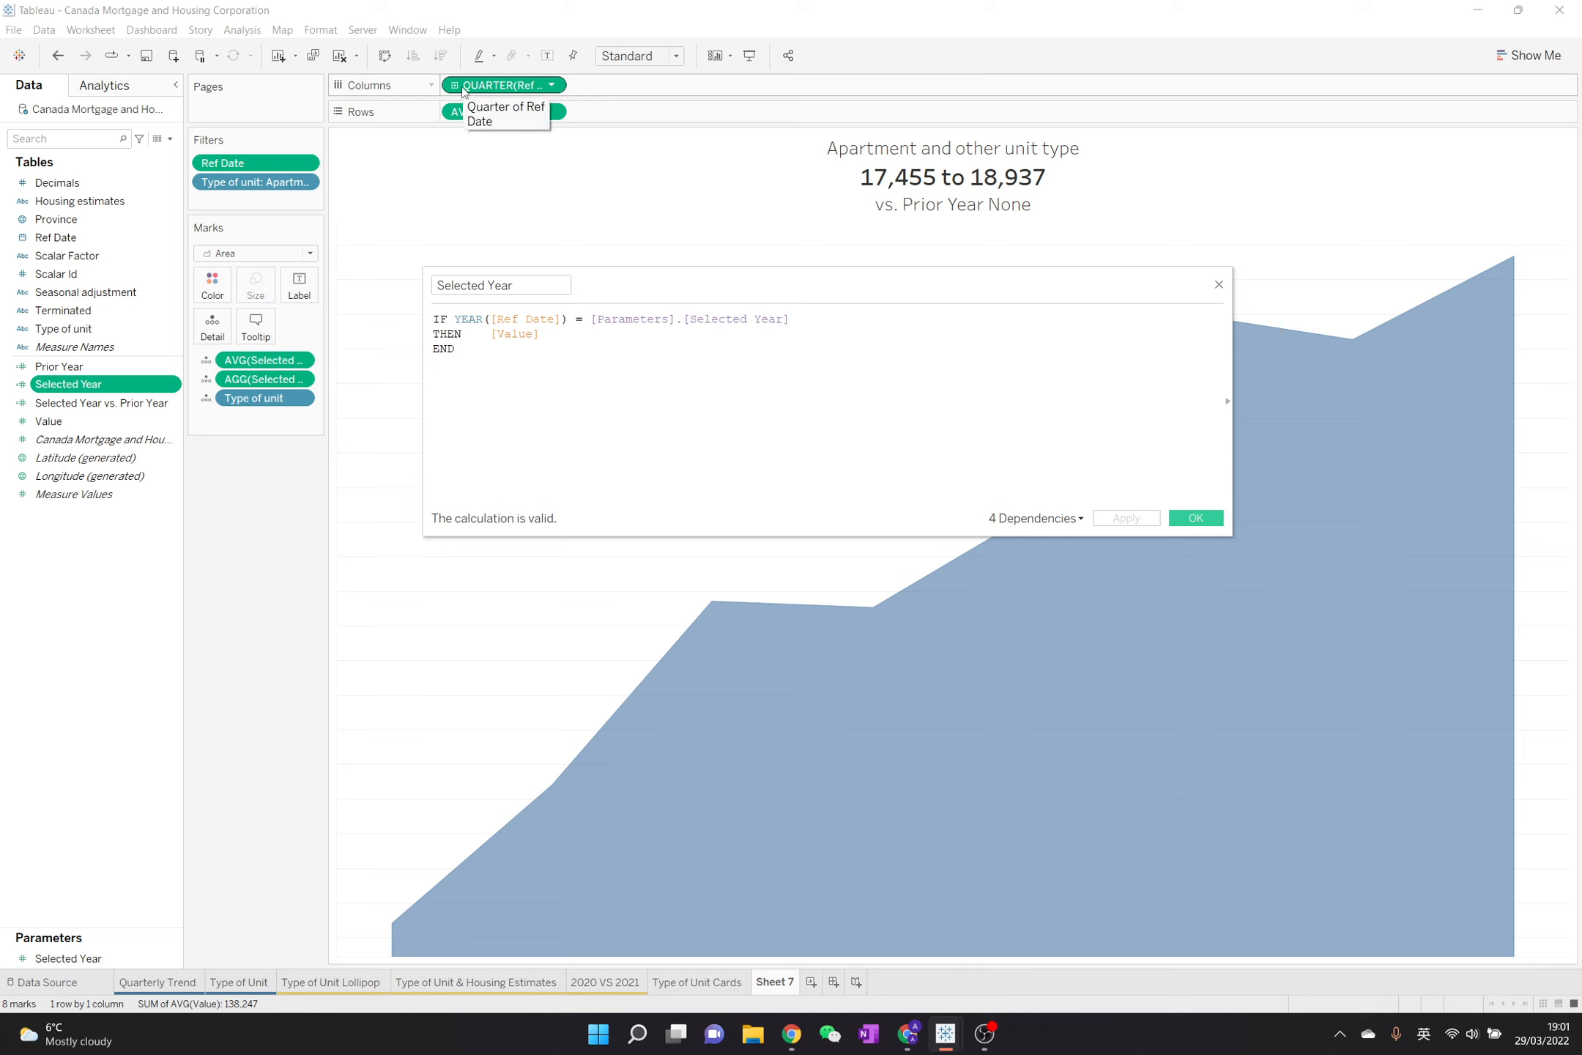
click(1206, 520)
key(shift)
key(shift)
key(shift)
click(1219, 284)
Duplicate the Selected Year calculated field and name the copy Selected Year LOD in its calculation editor
right_click(52, 390)
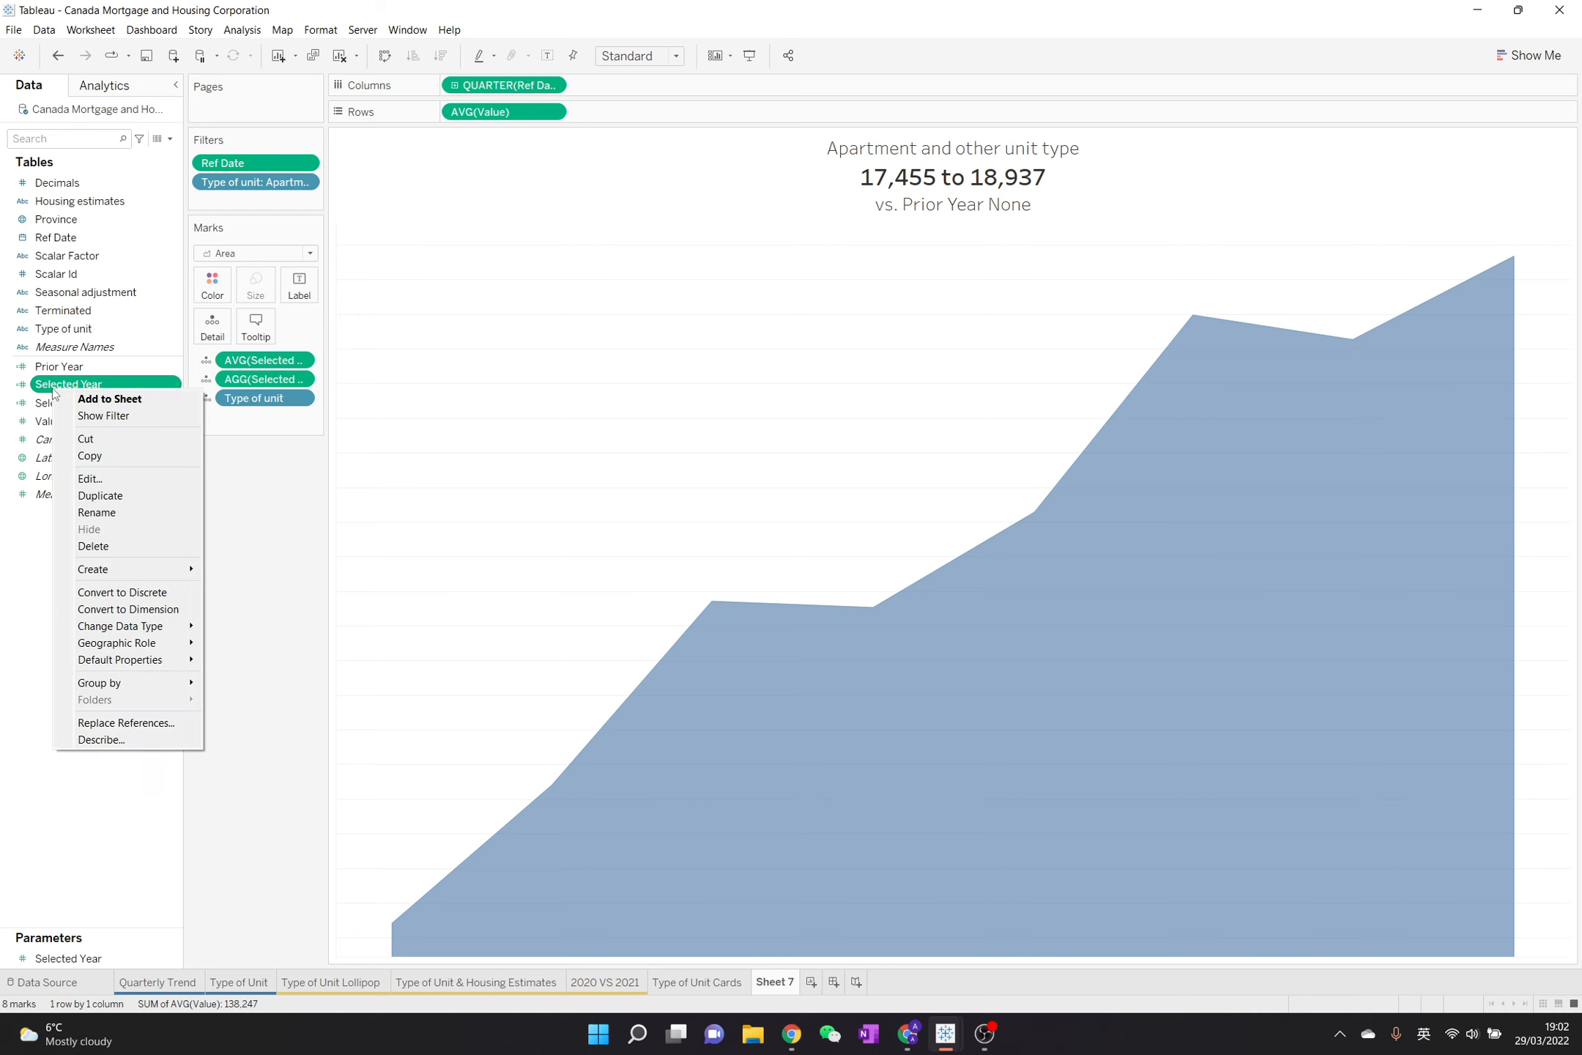
click(127, 497)
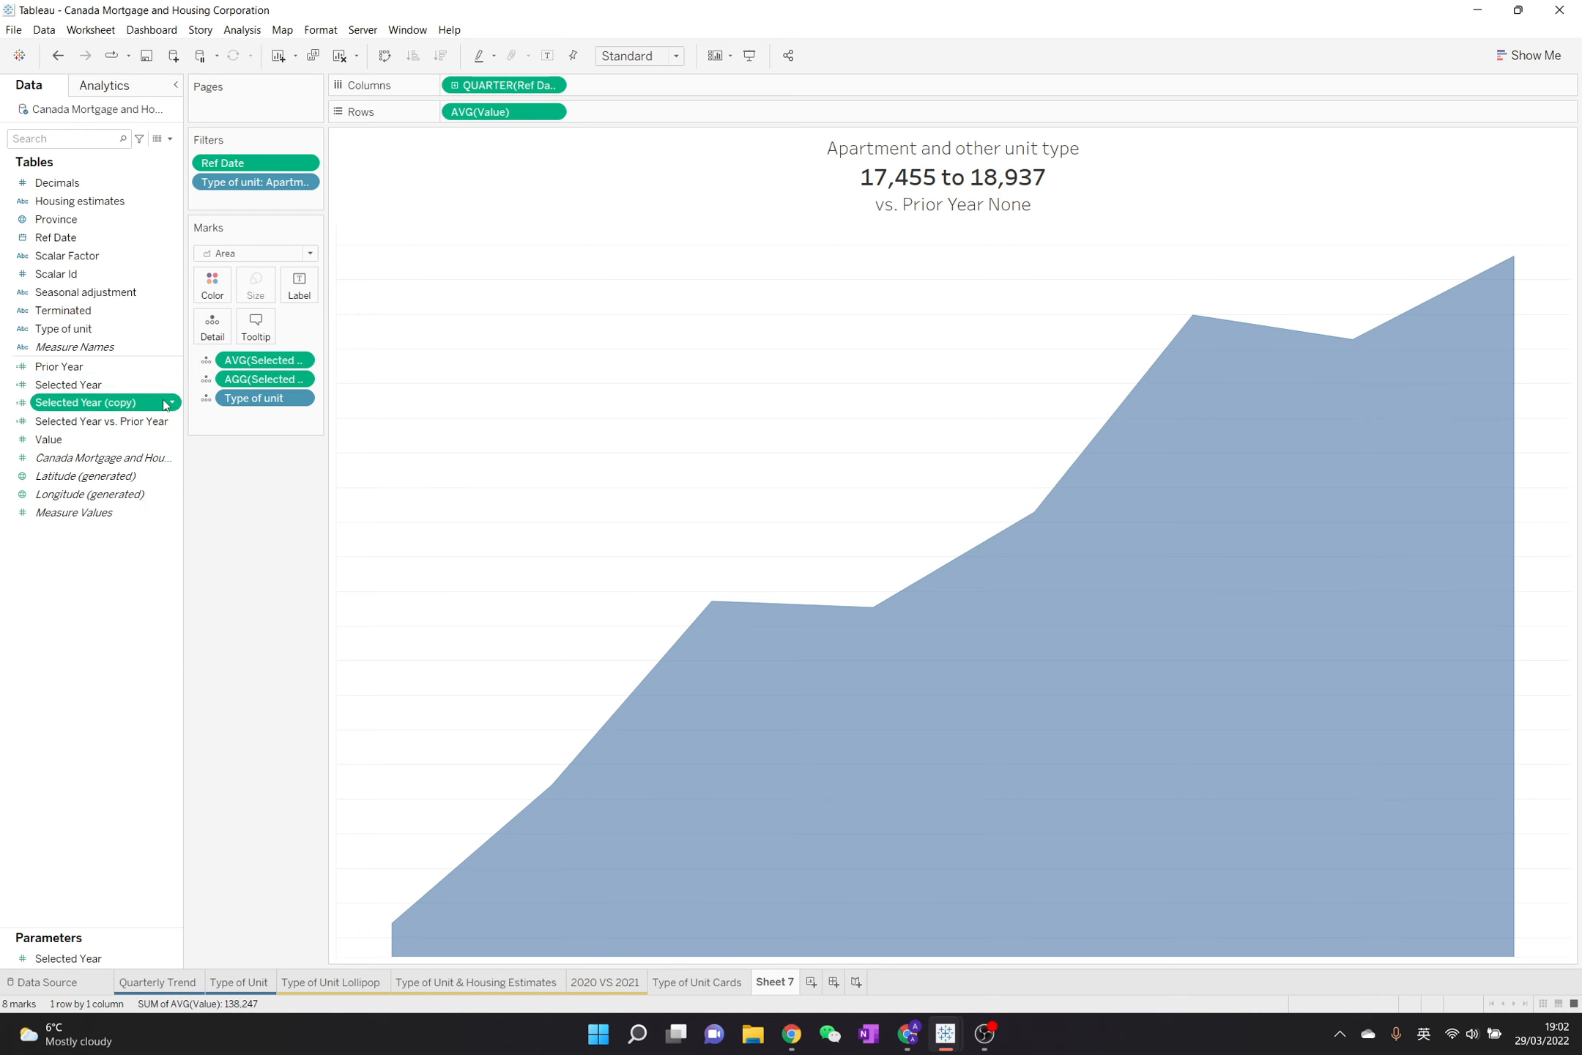
right_click(164, 403)
click(226, 489)
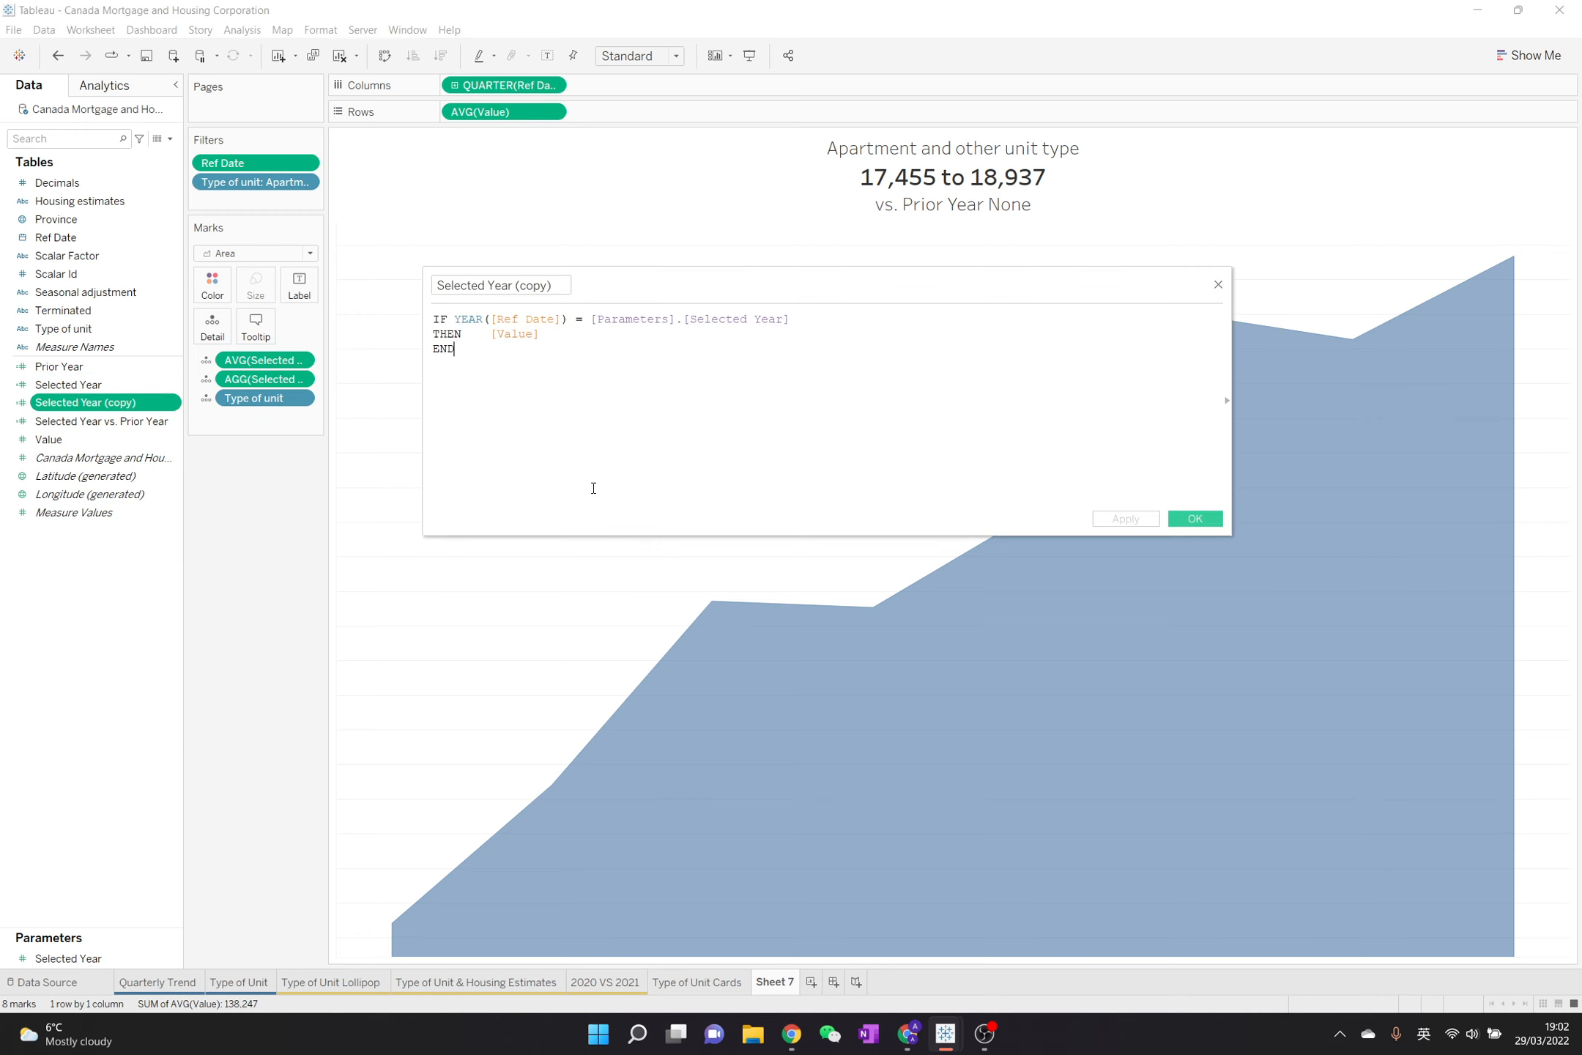
drag(515, 287, 585, 288)
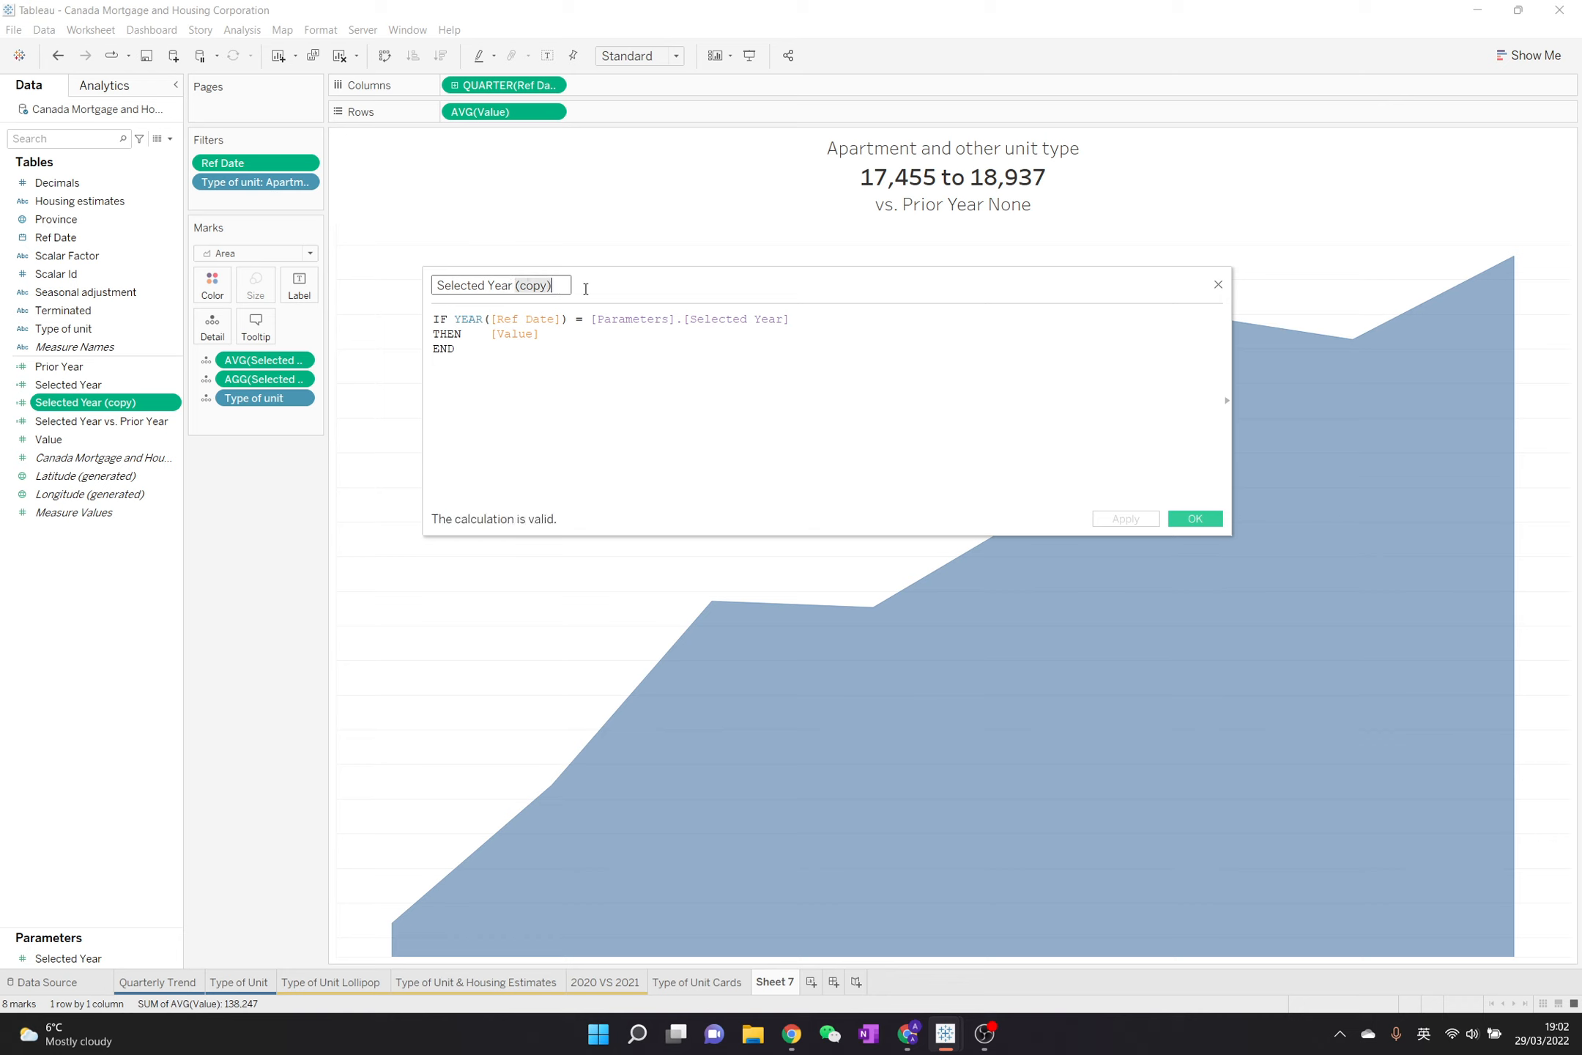
text(LOD)
Wrap the Selected Year LOD formula in { EXCLUDE DATETRUNC('quarter', [Ref Date]): ... }, using the quarterly Ref Date field from Columns
click(434, 320)
key(Return)
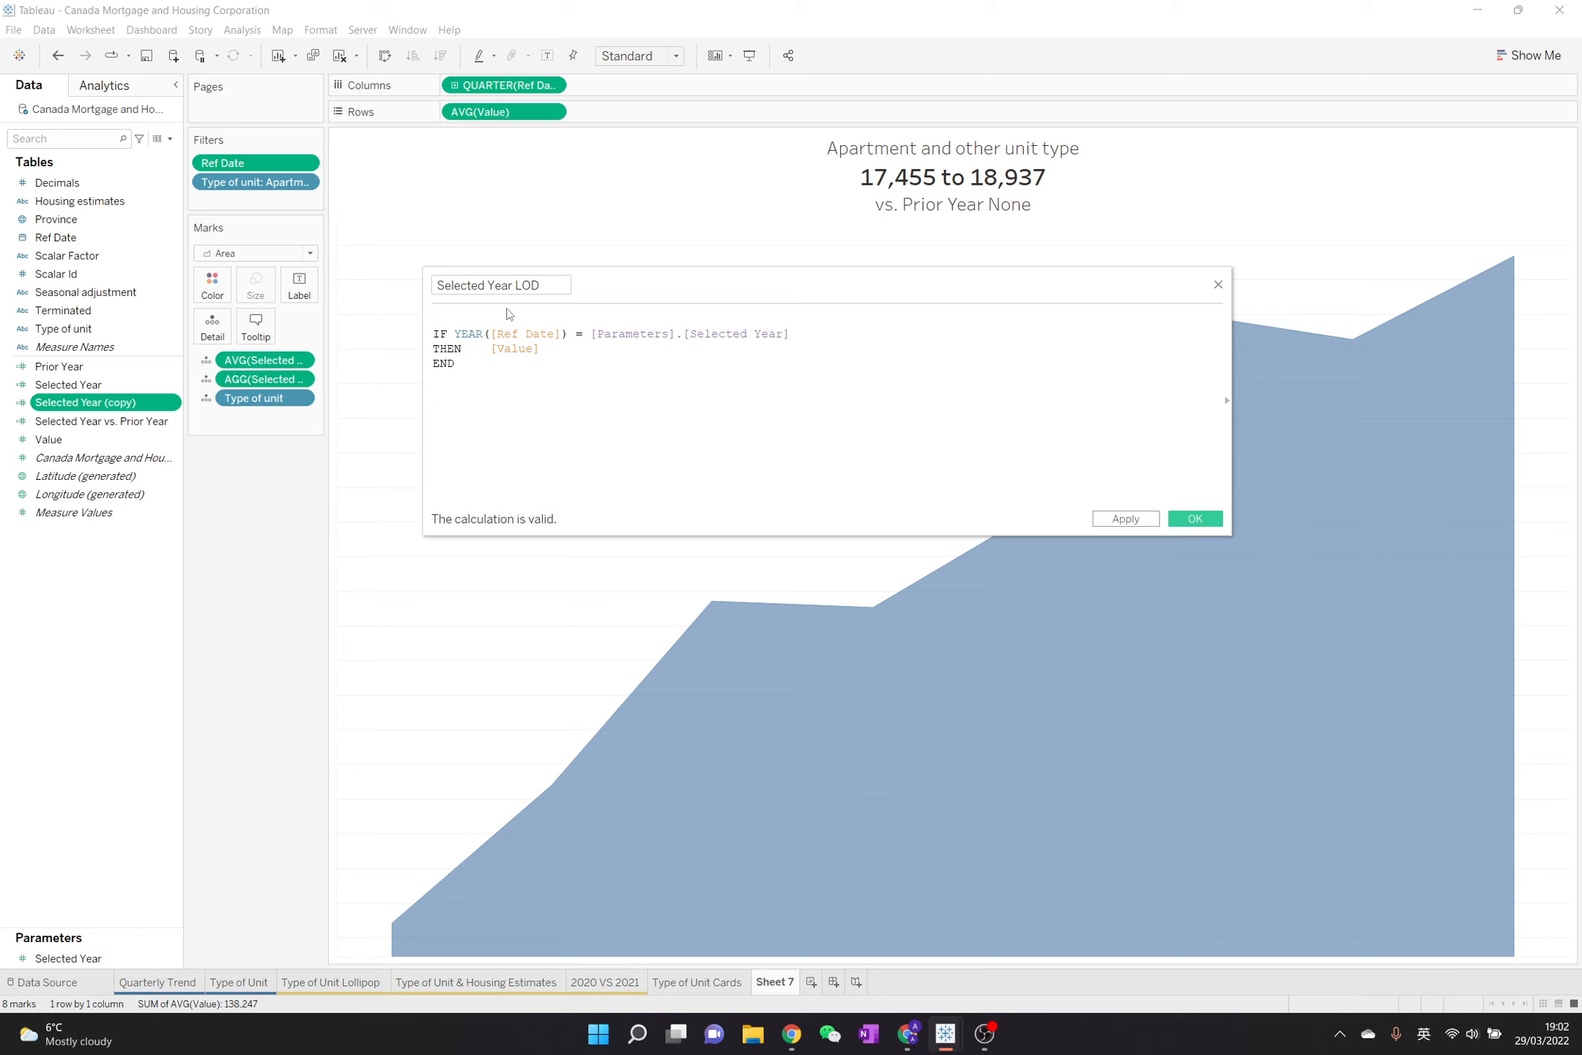
text({ EXCLUDE)
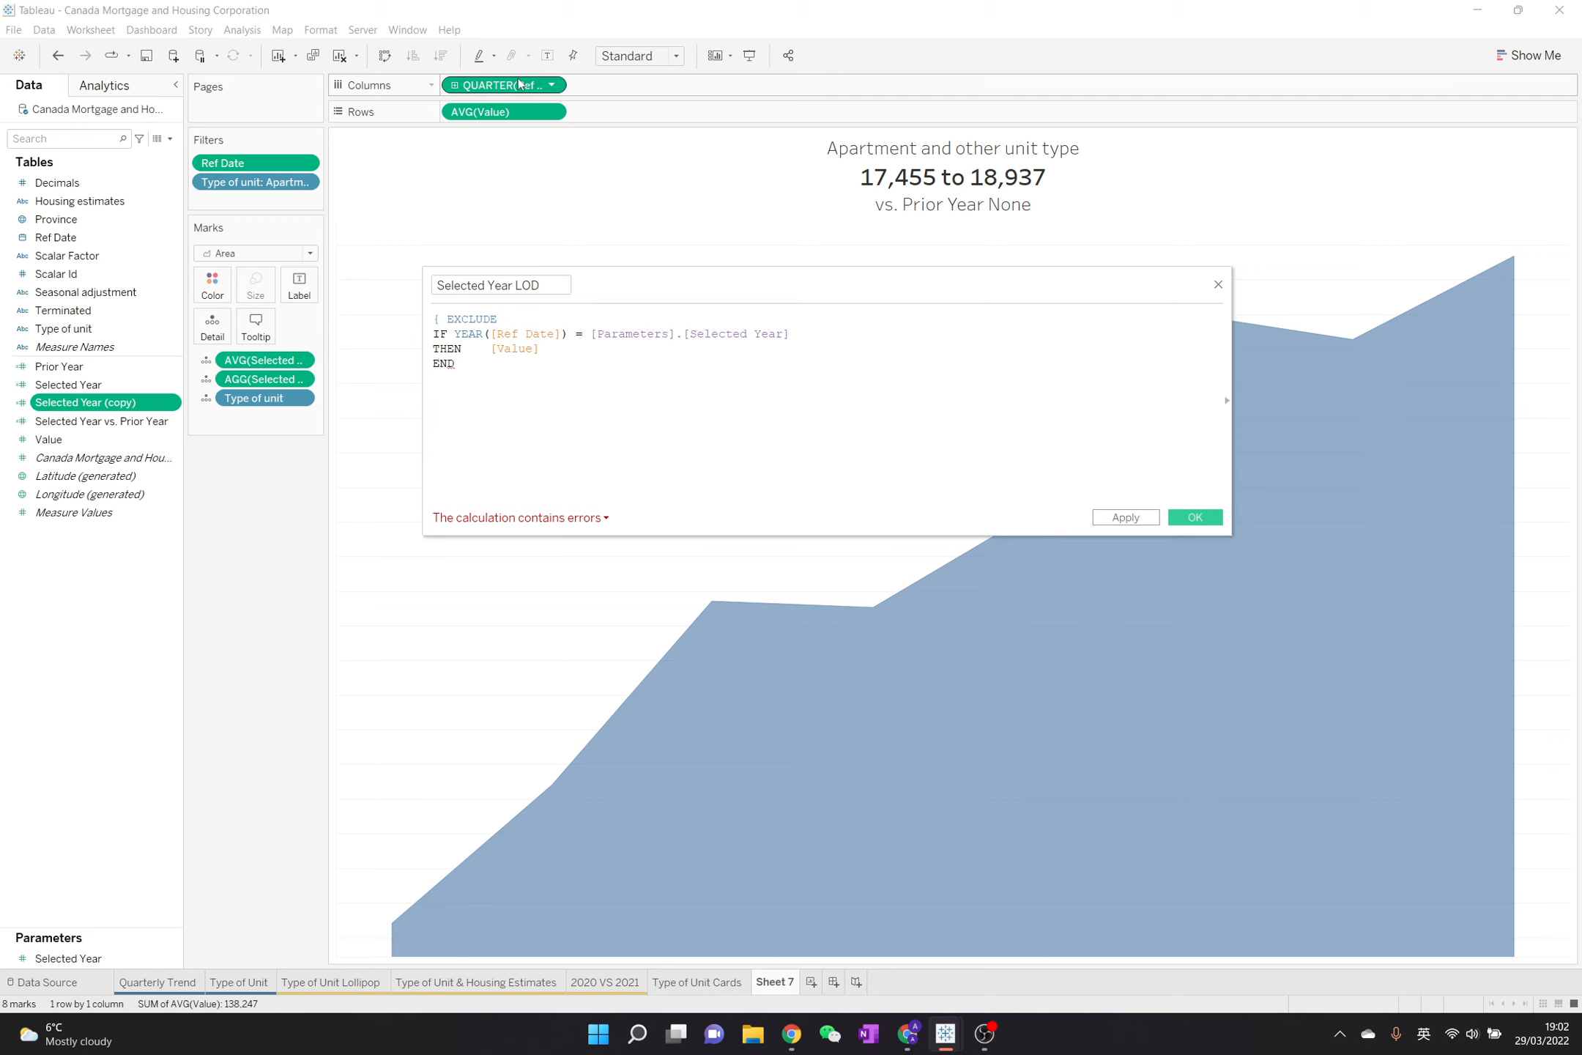
drag(505, 85, 660, 315)
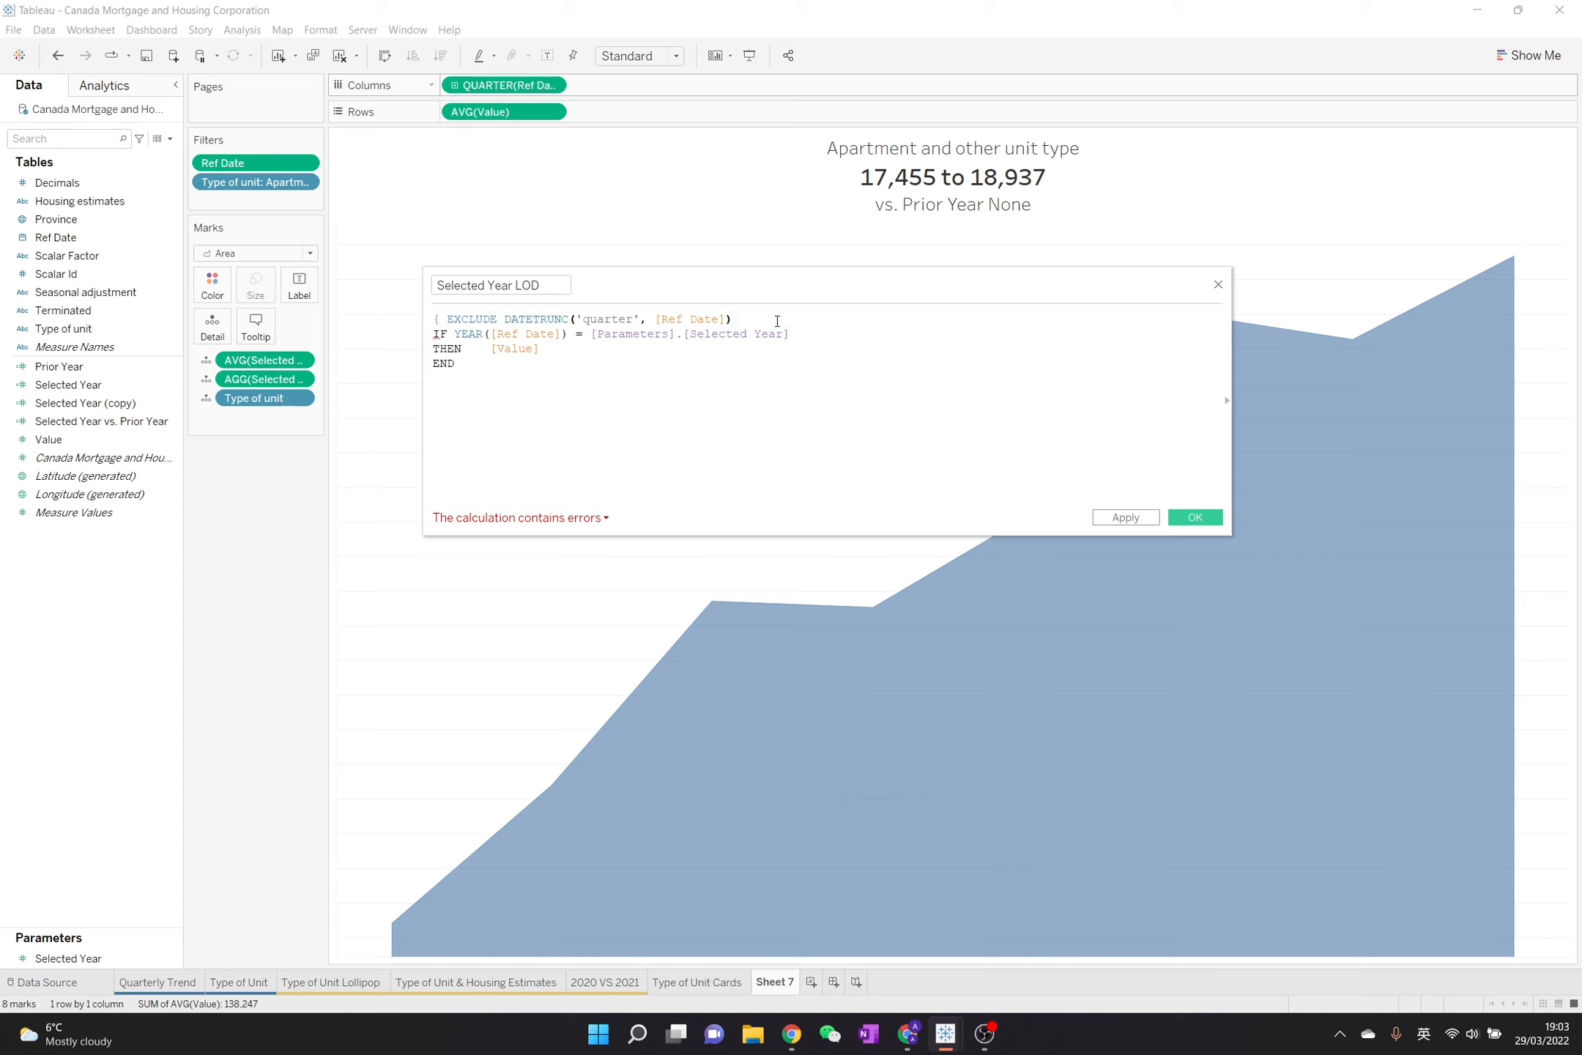
text(:)
click(455, 363)
text(})
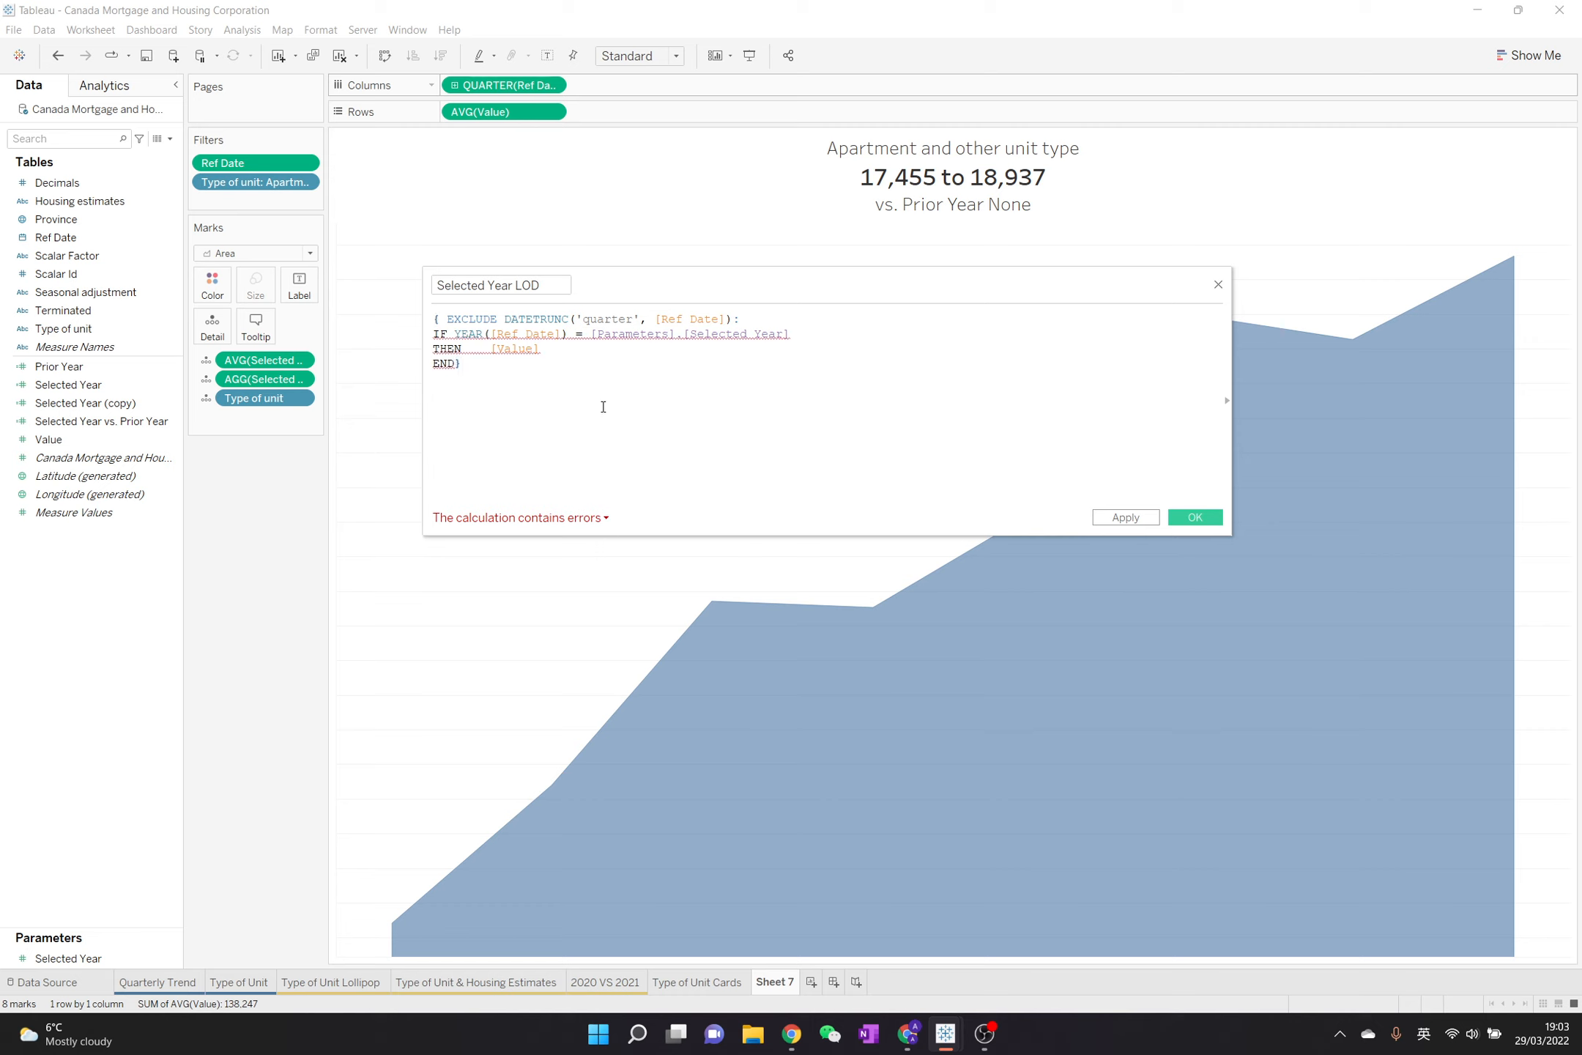
Enclose the IF statement of the Selected Year LOD formula in AVG( ) and save the calculation
click(550, 522)
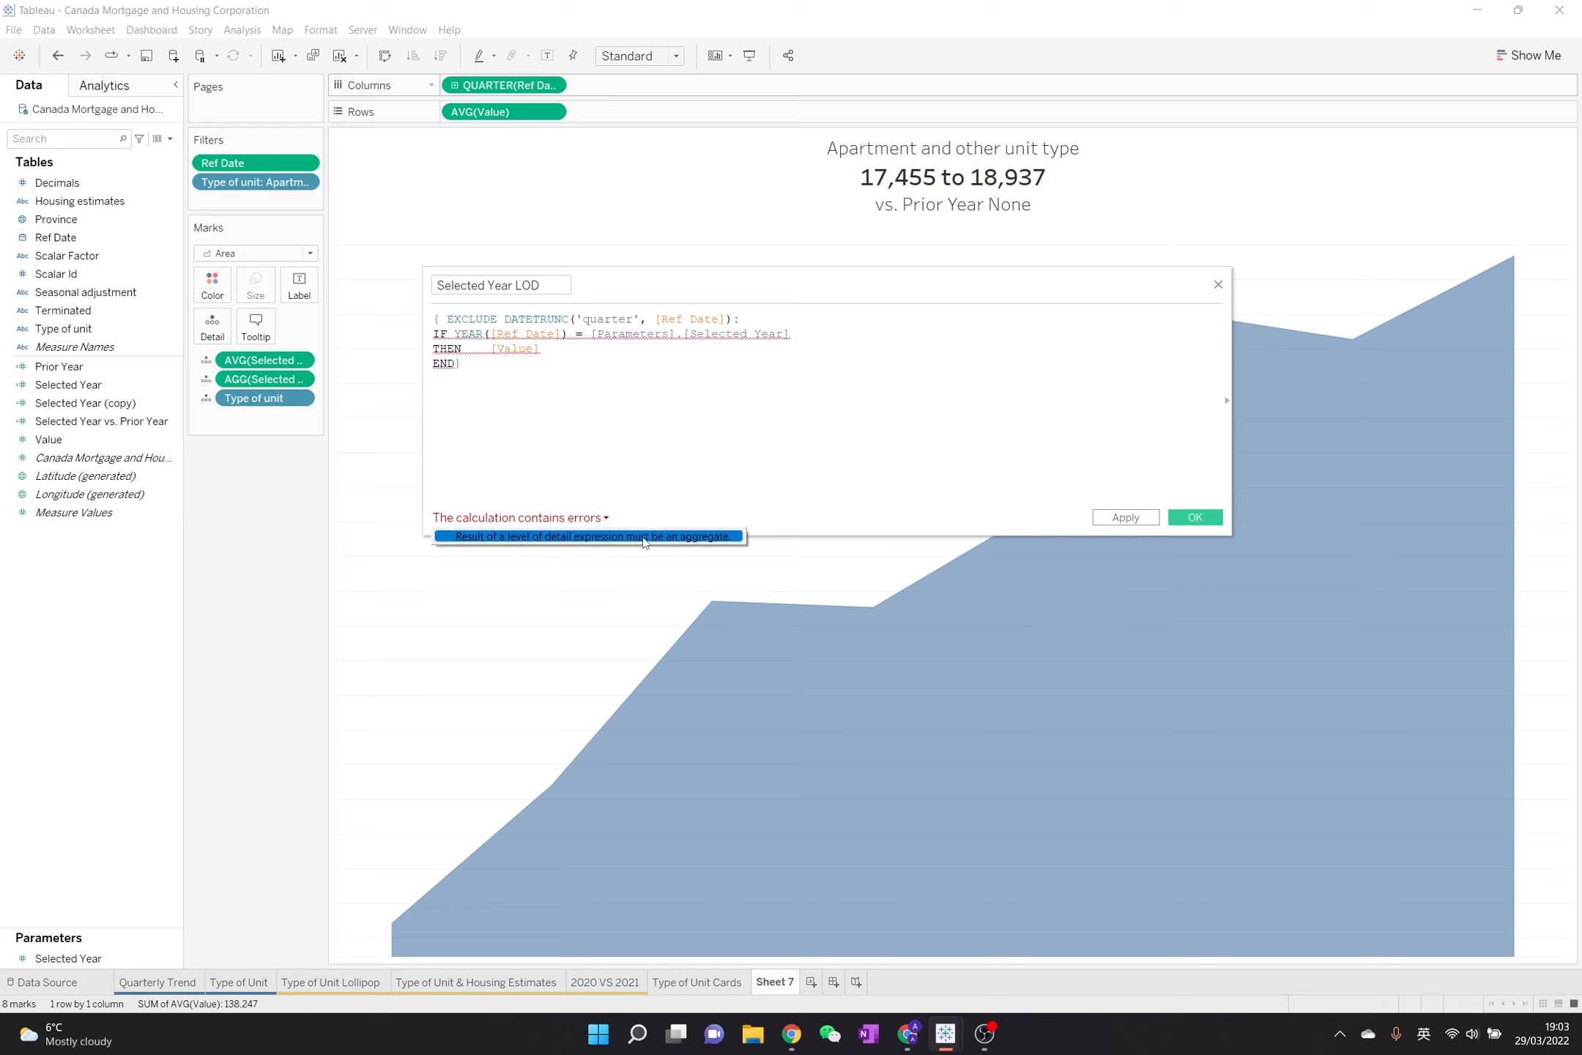
click(460, 377)
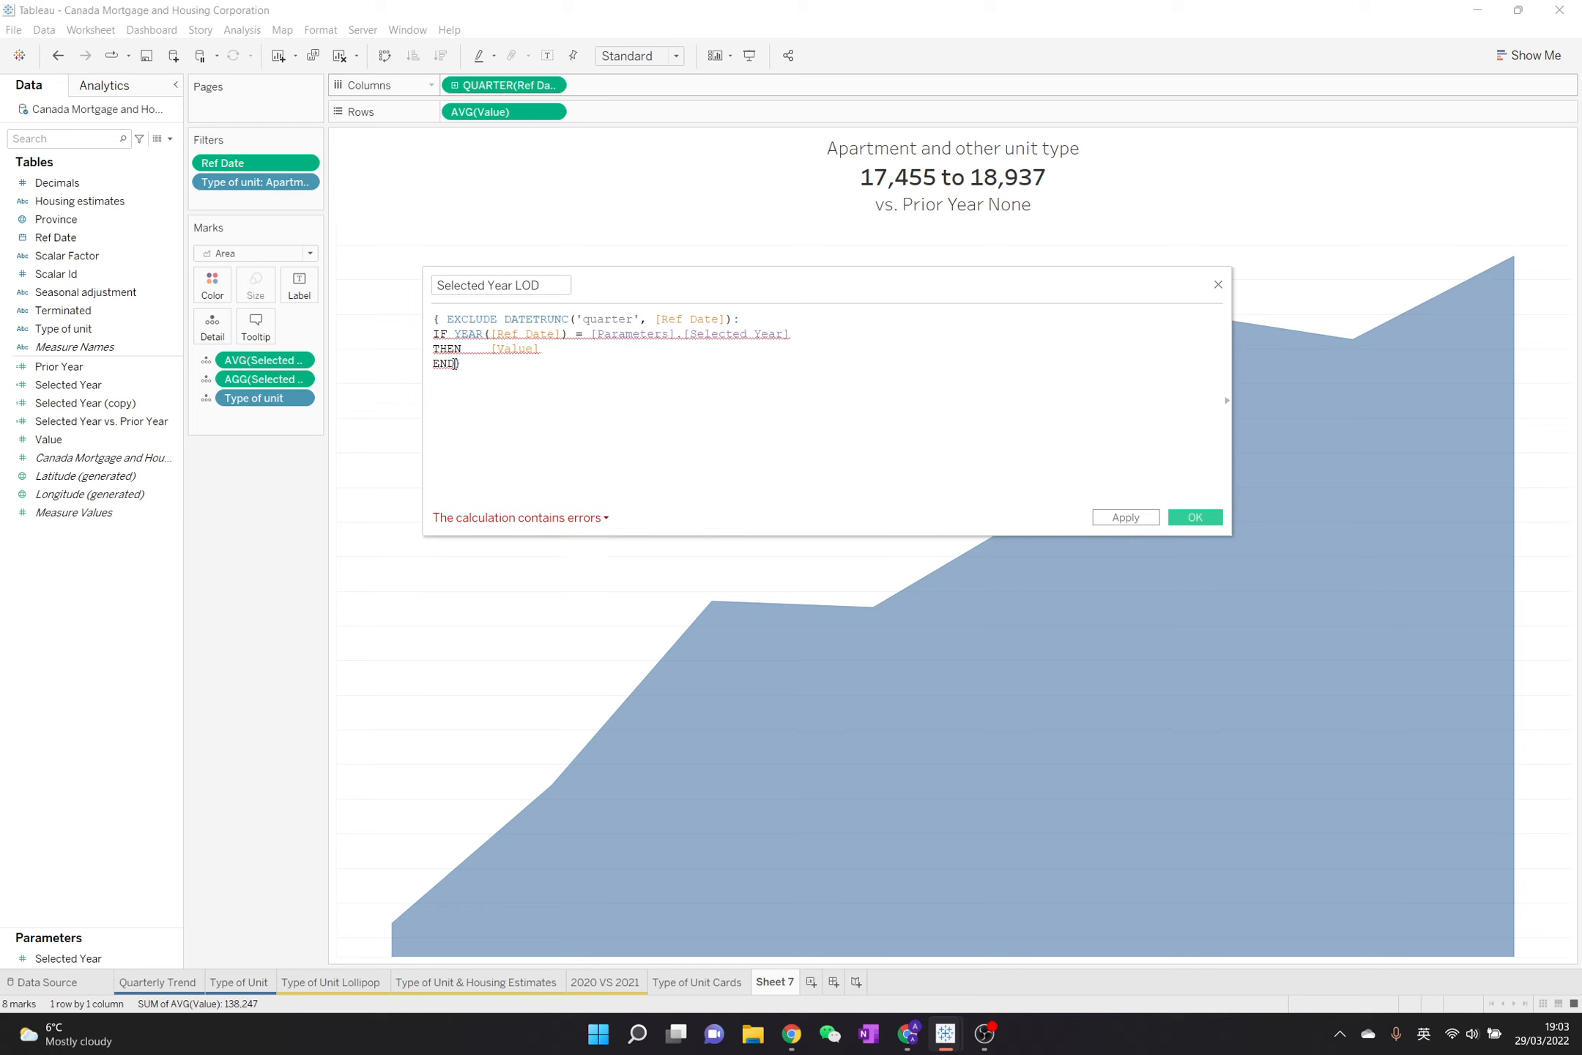
text())
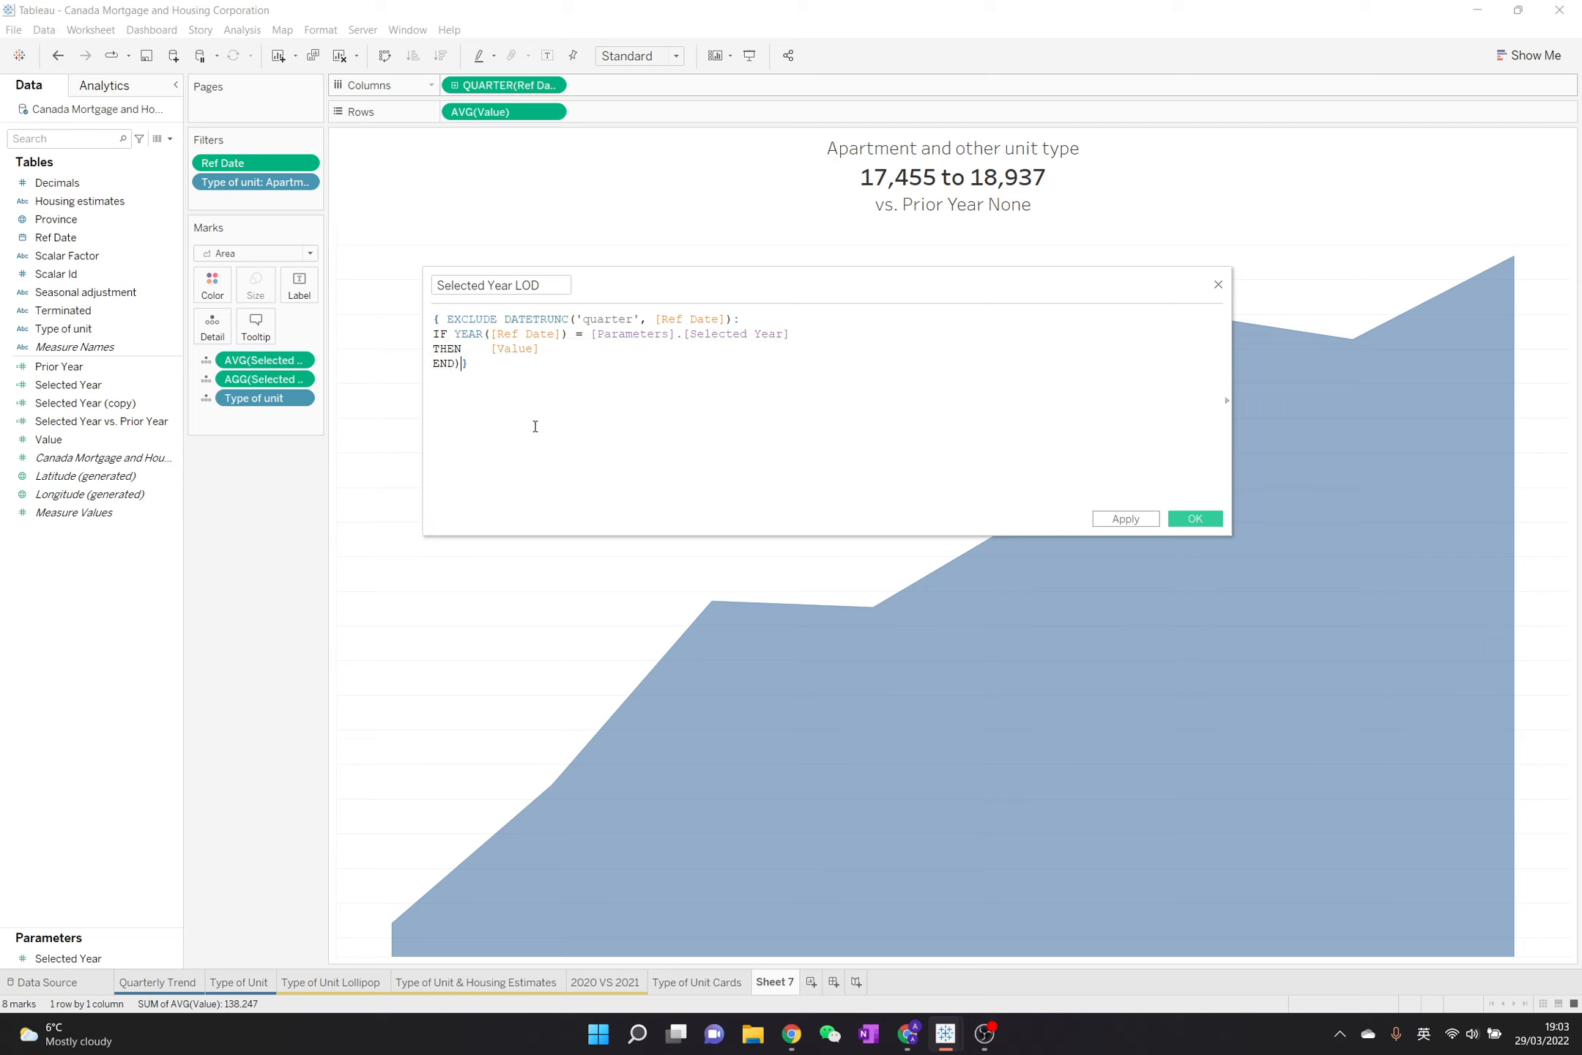
click(436, 331)
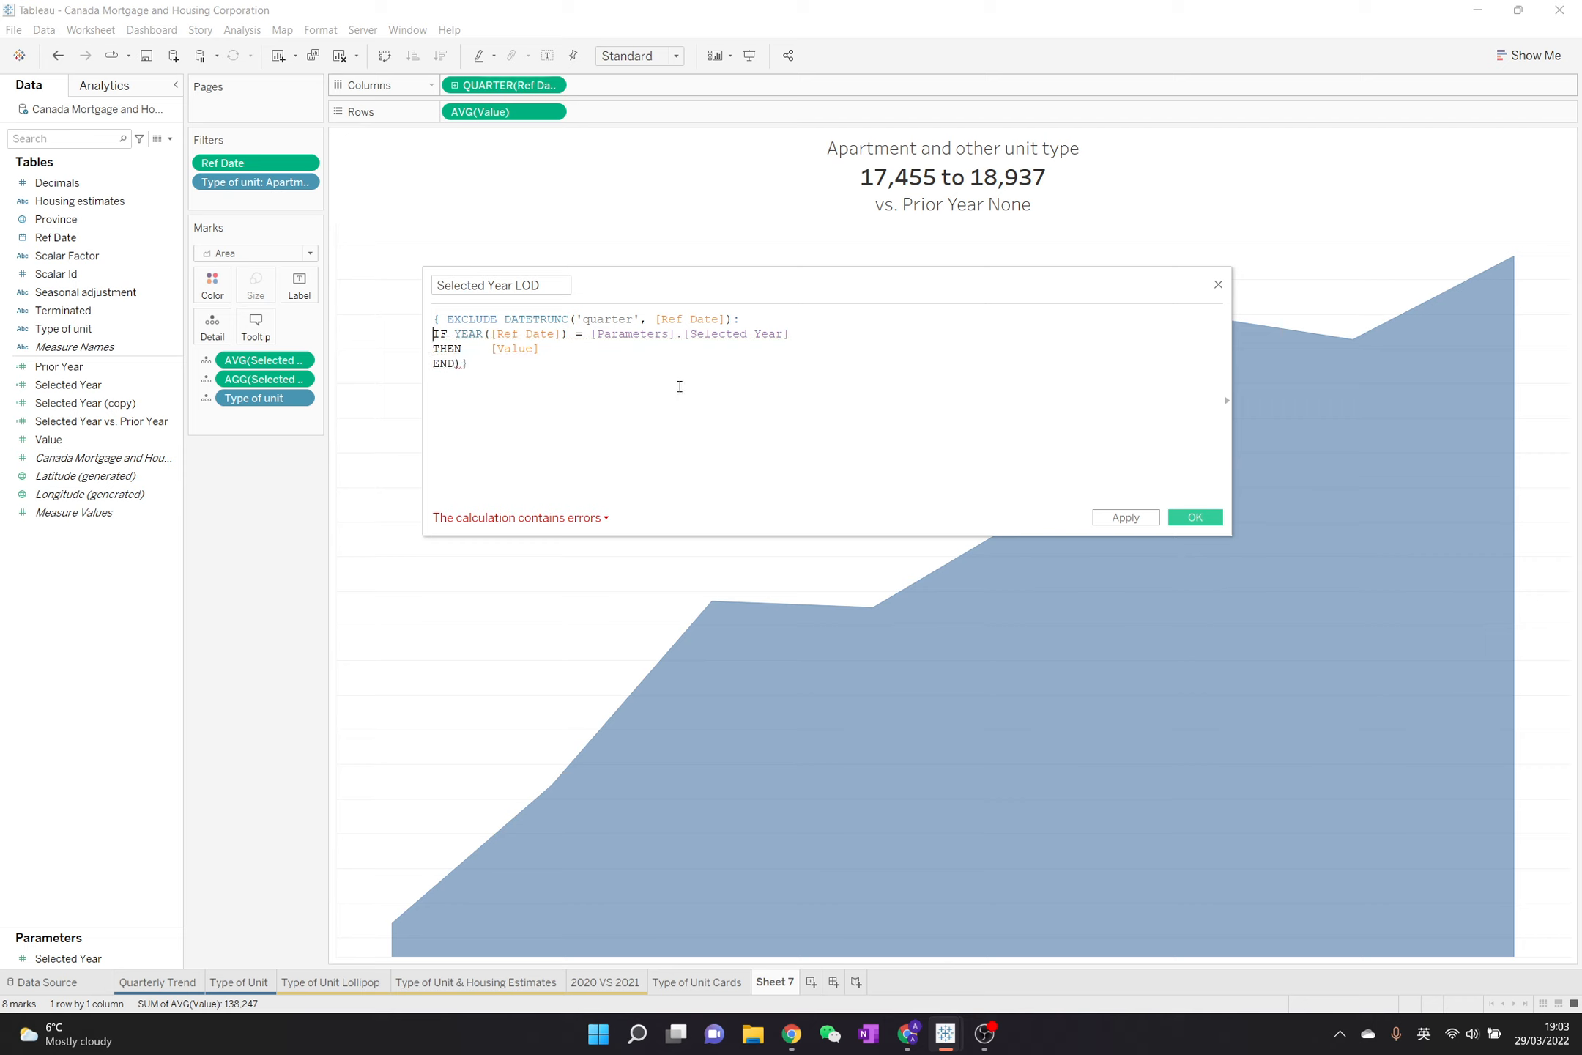
text(()
key(Menu)
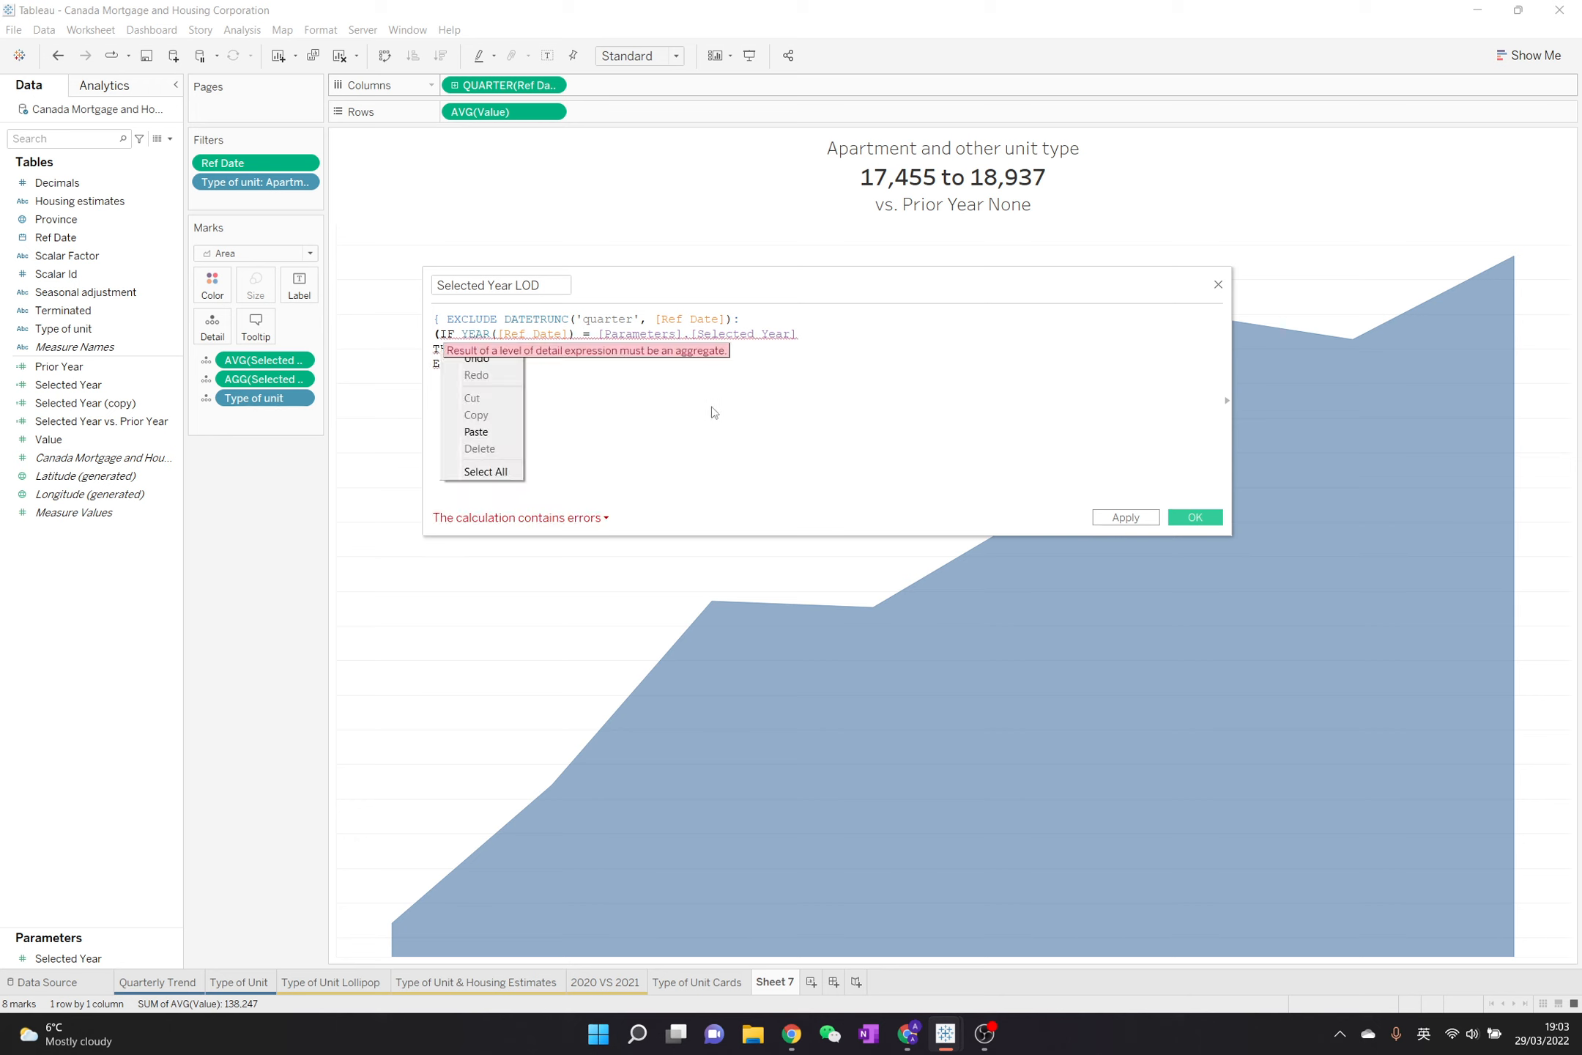
click(713, 406)
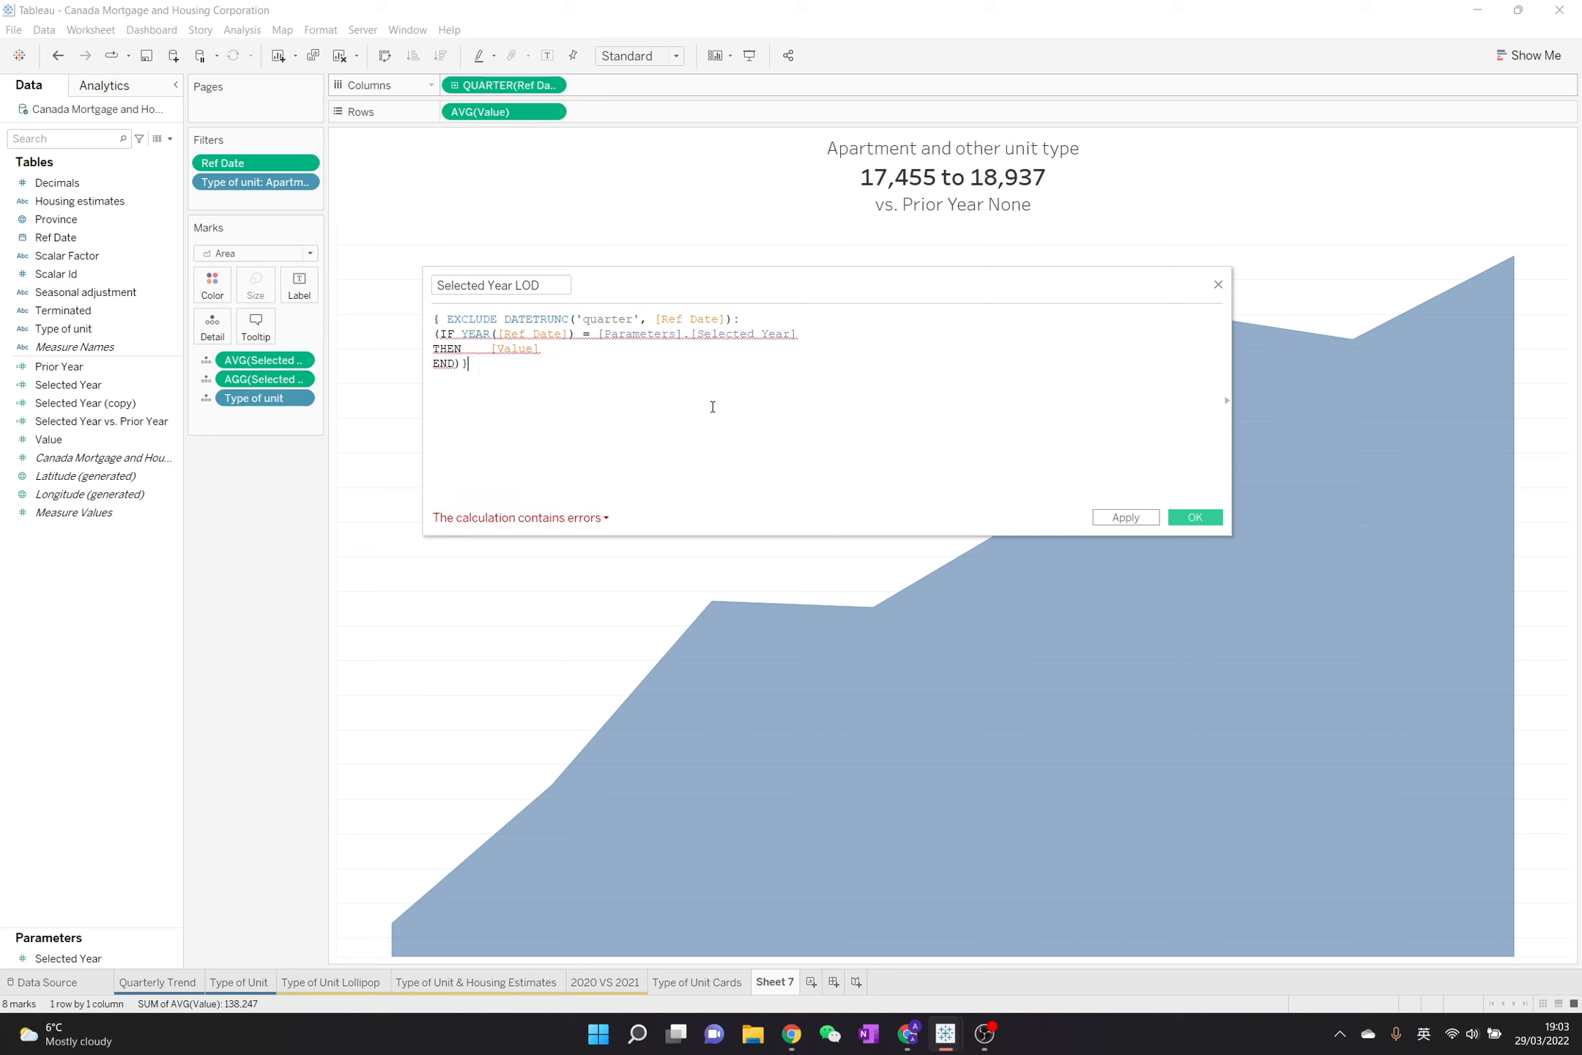
click(434, 335)
text(AVG)
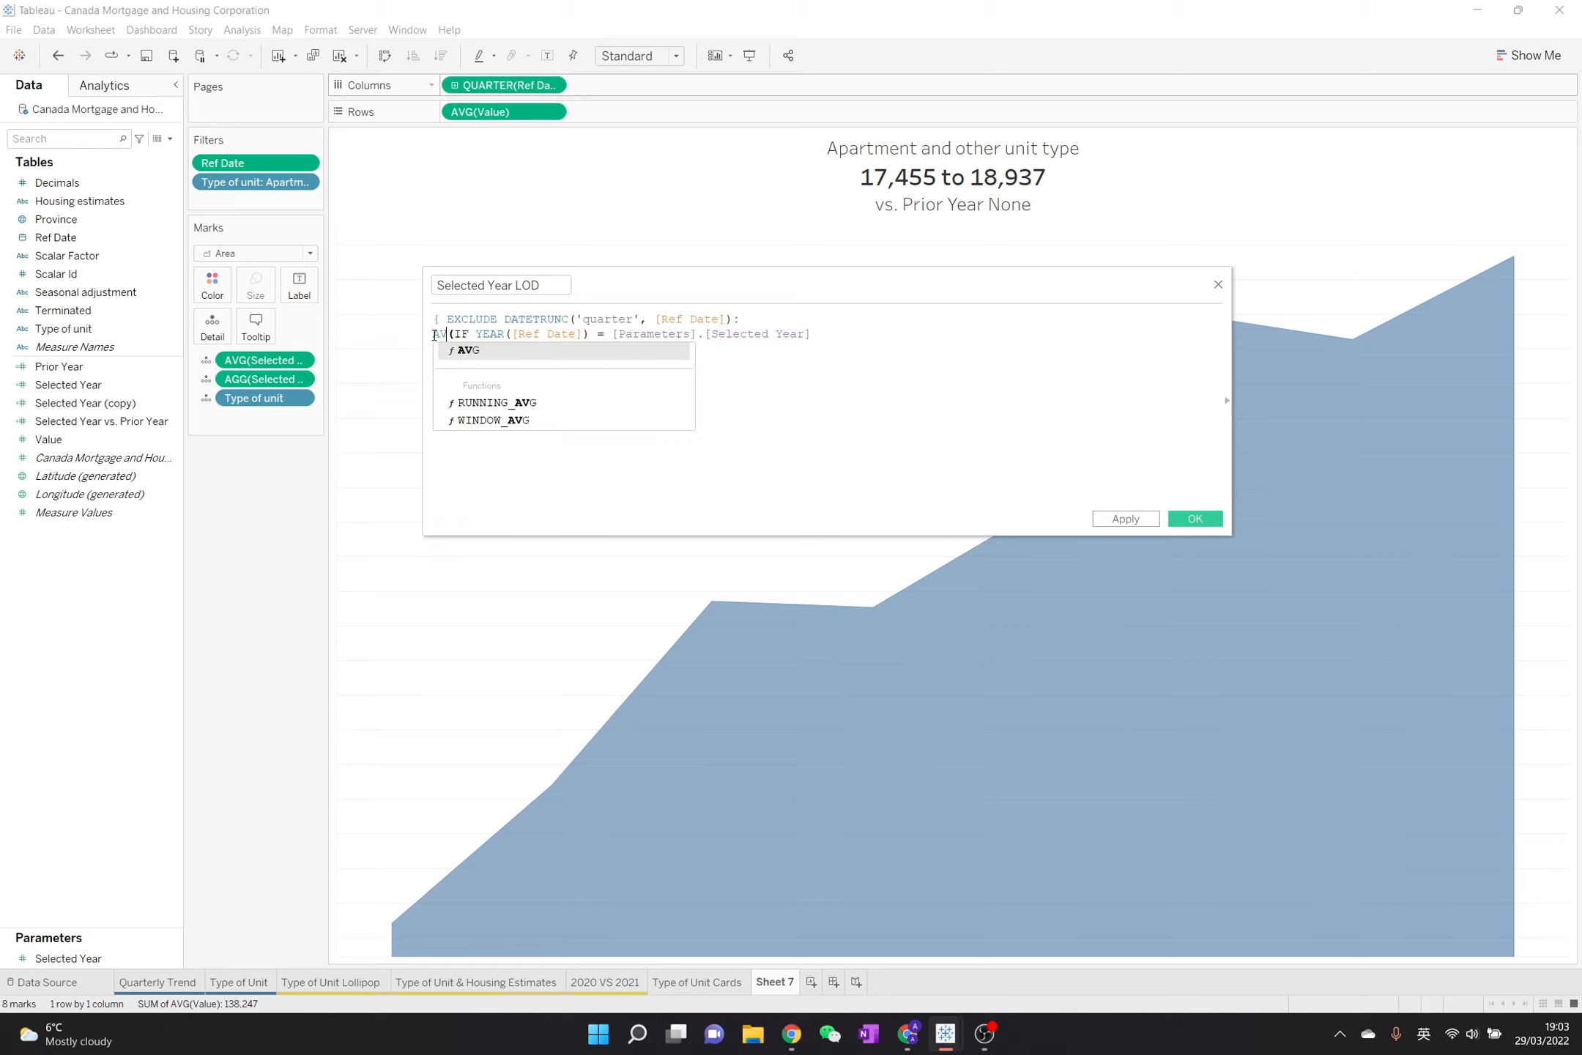
click(560, 351)
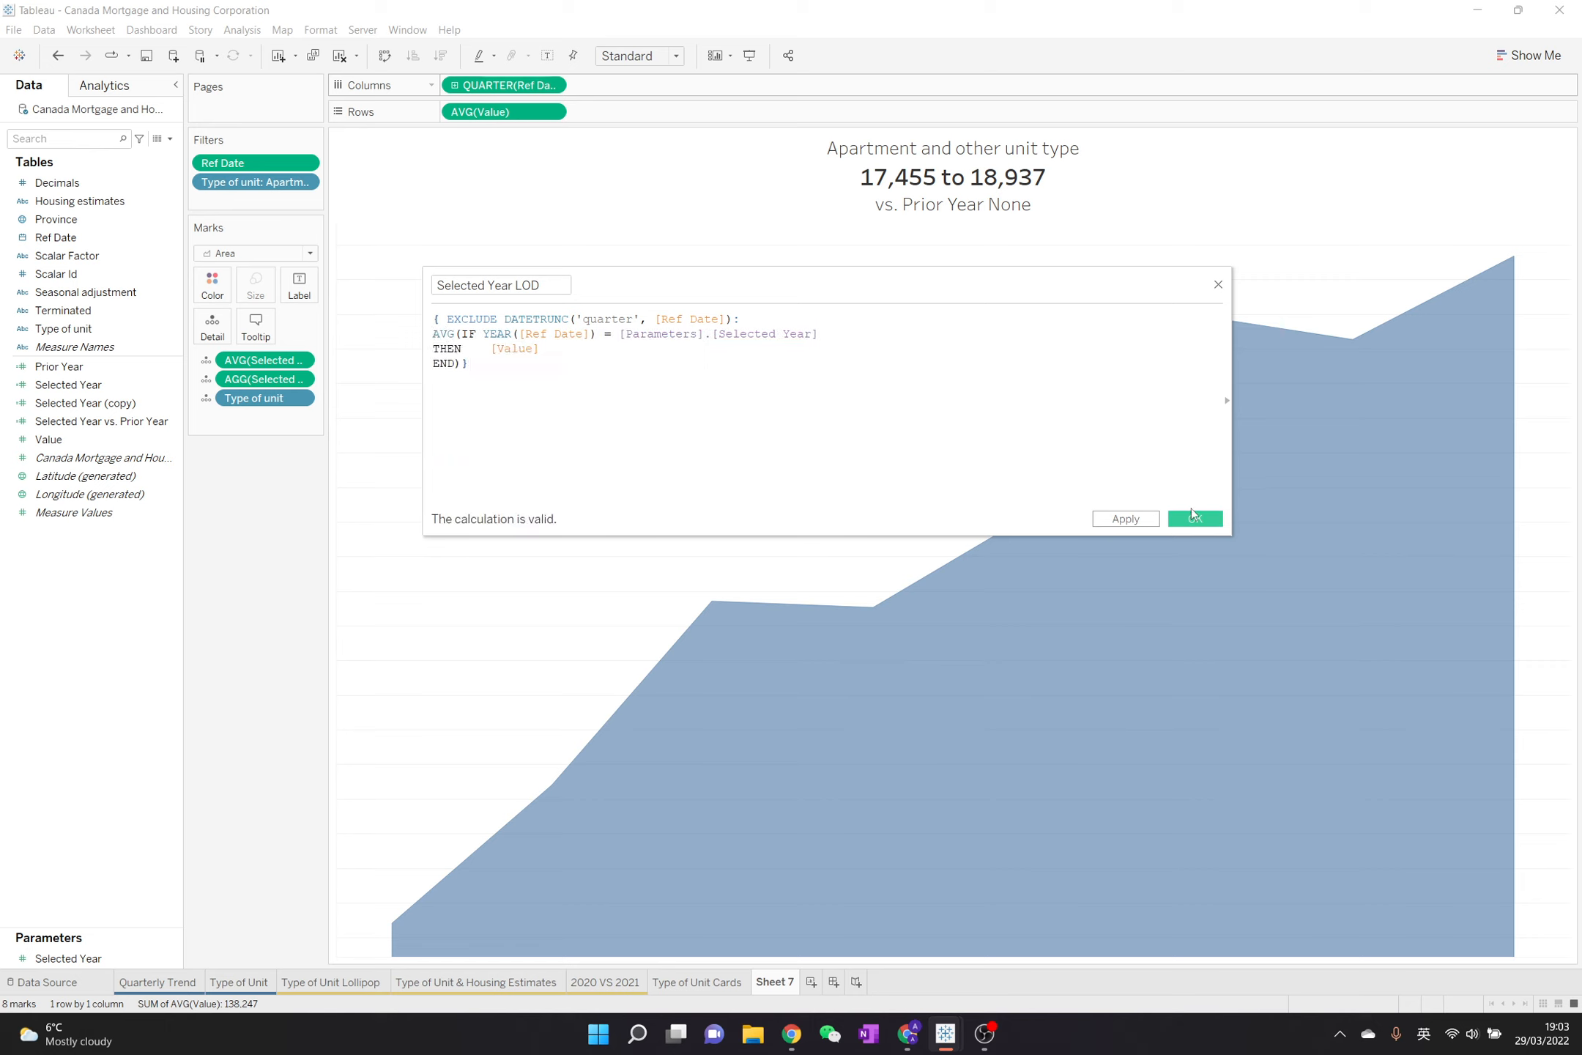
click(1194, 519)
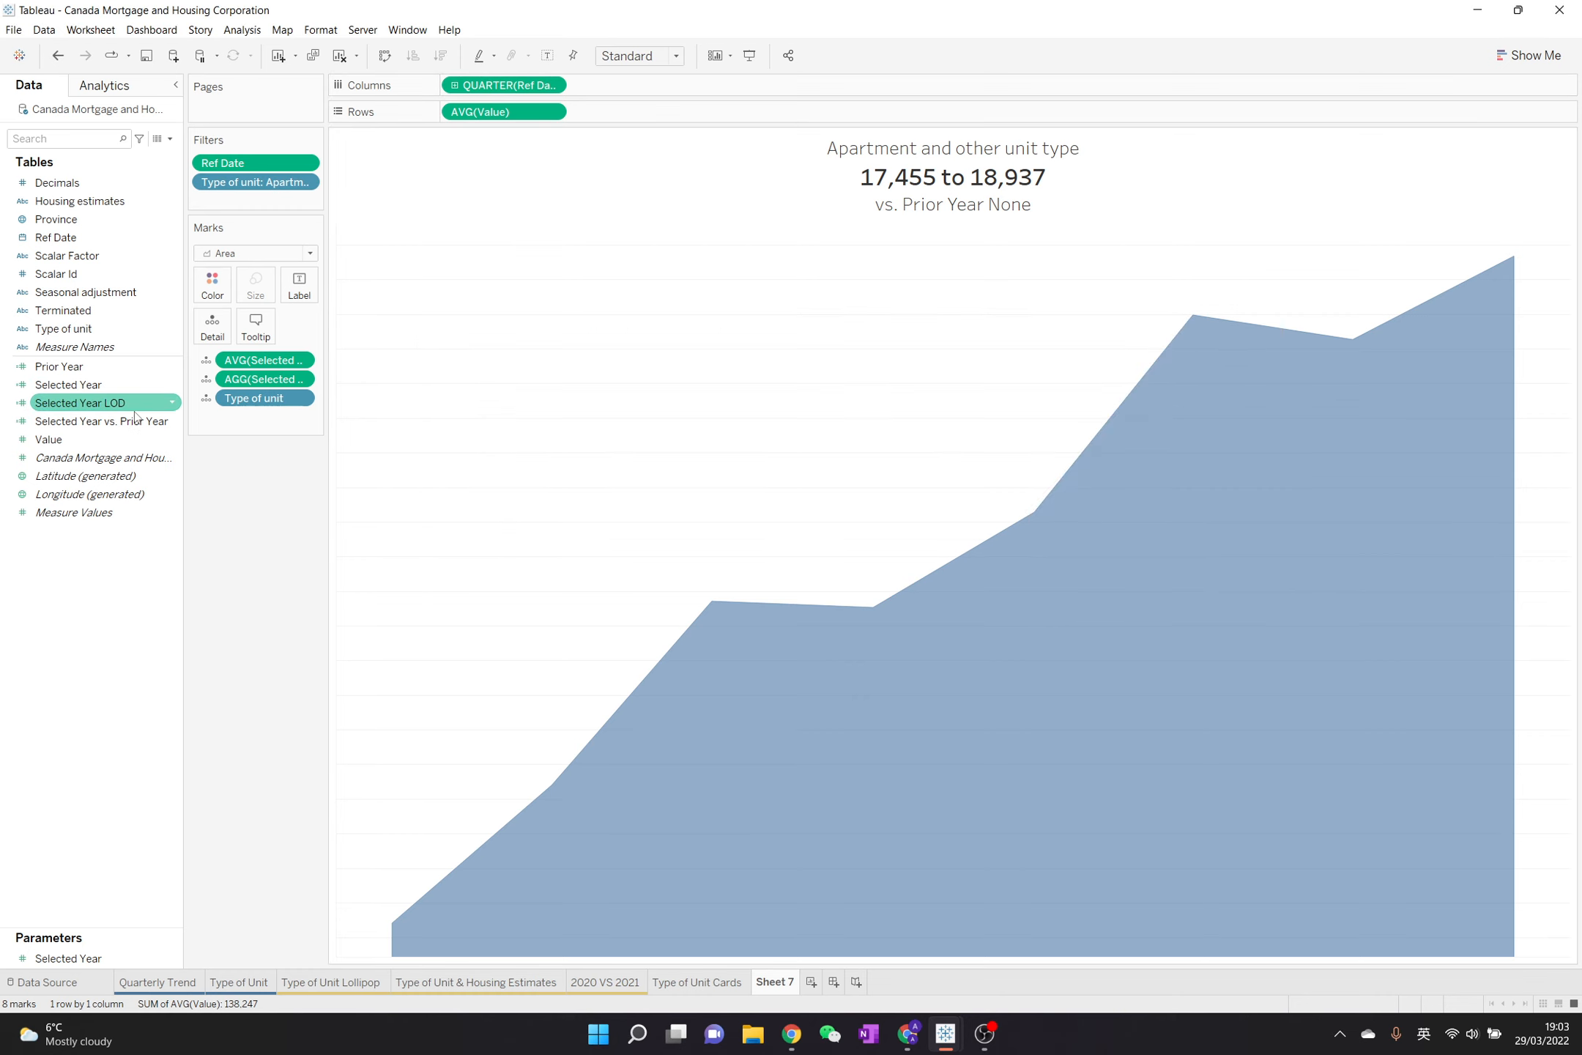
Replace the AVG(Selected Year) field on the Marks card with Selected Year LOD
drag(77, 403, 280, 362)
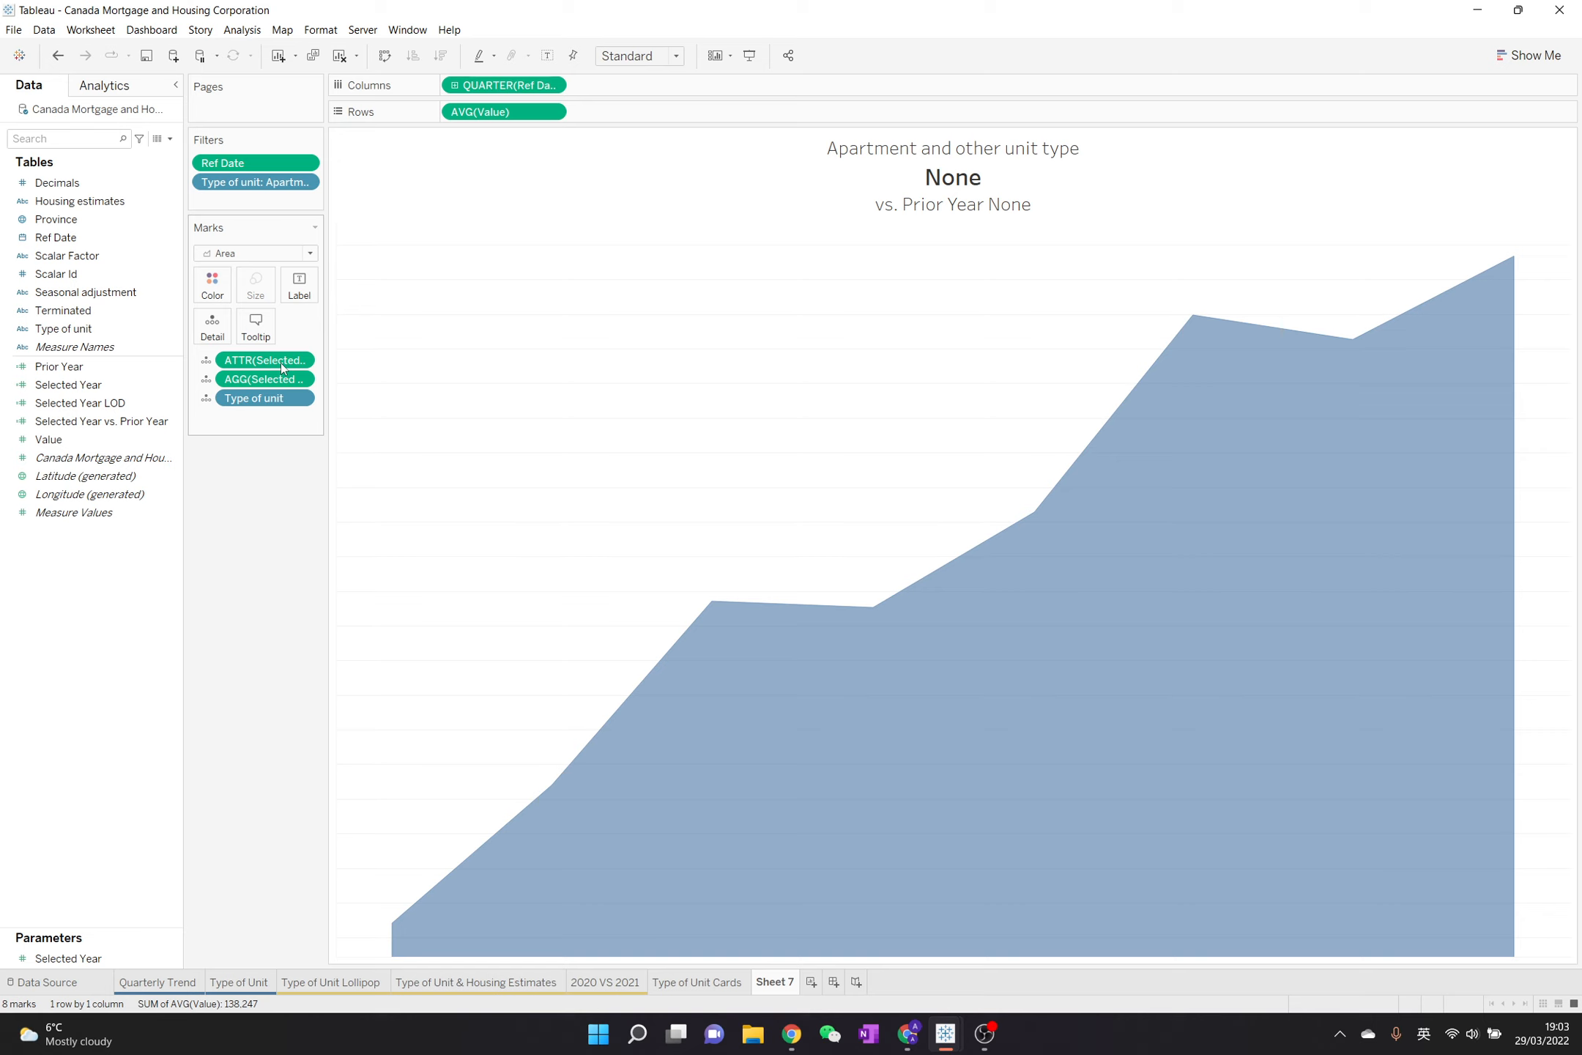
click(141, 403)
Duplicate the Selected Year LOD field and name the copy Prior Year LOD in its calculation editor
right_click(110, 405)
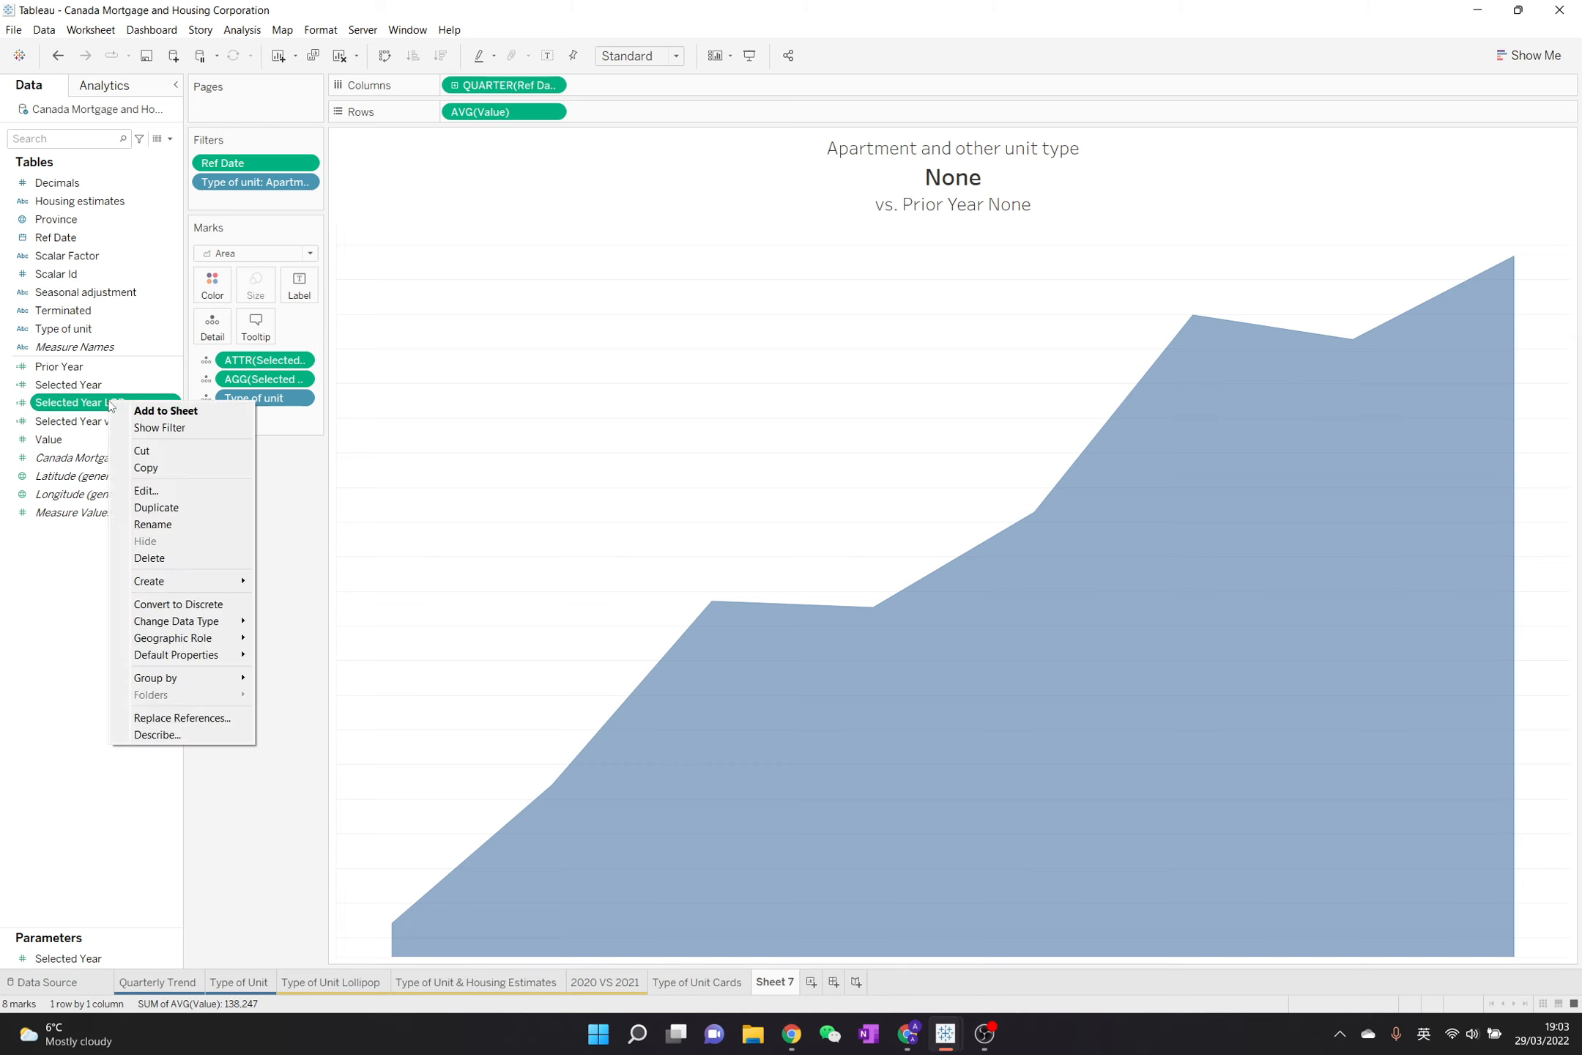
click(154, 506)
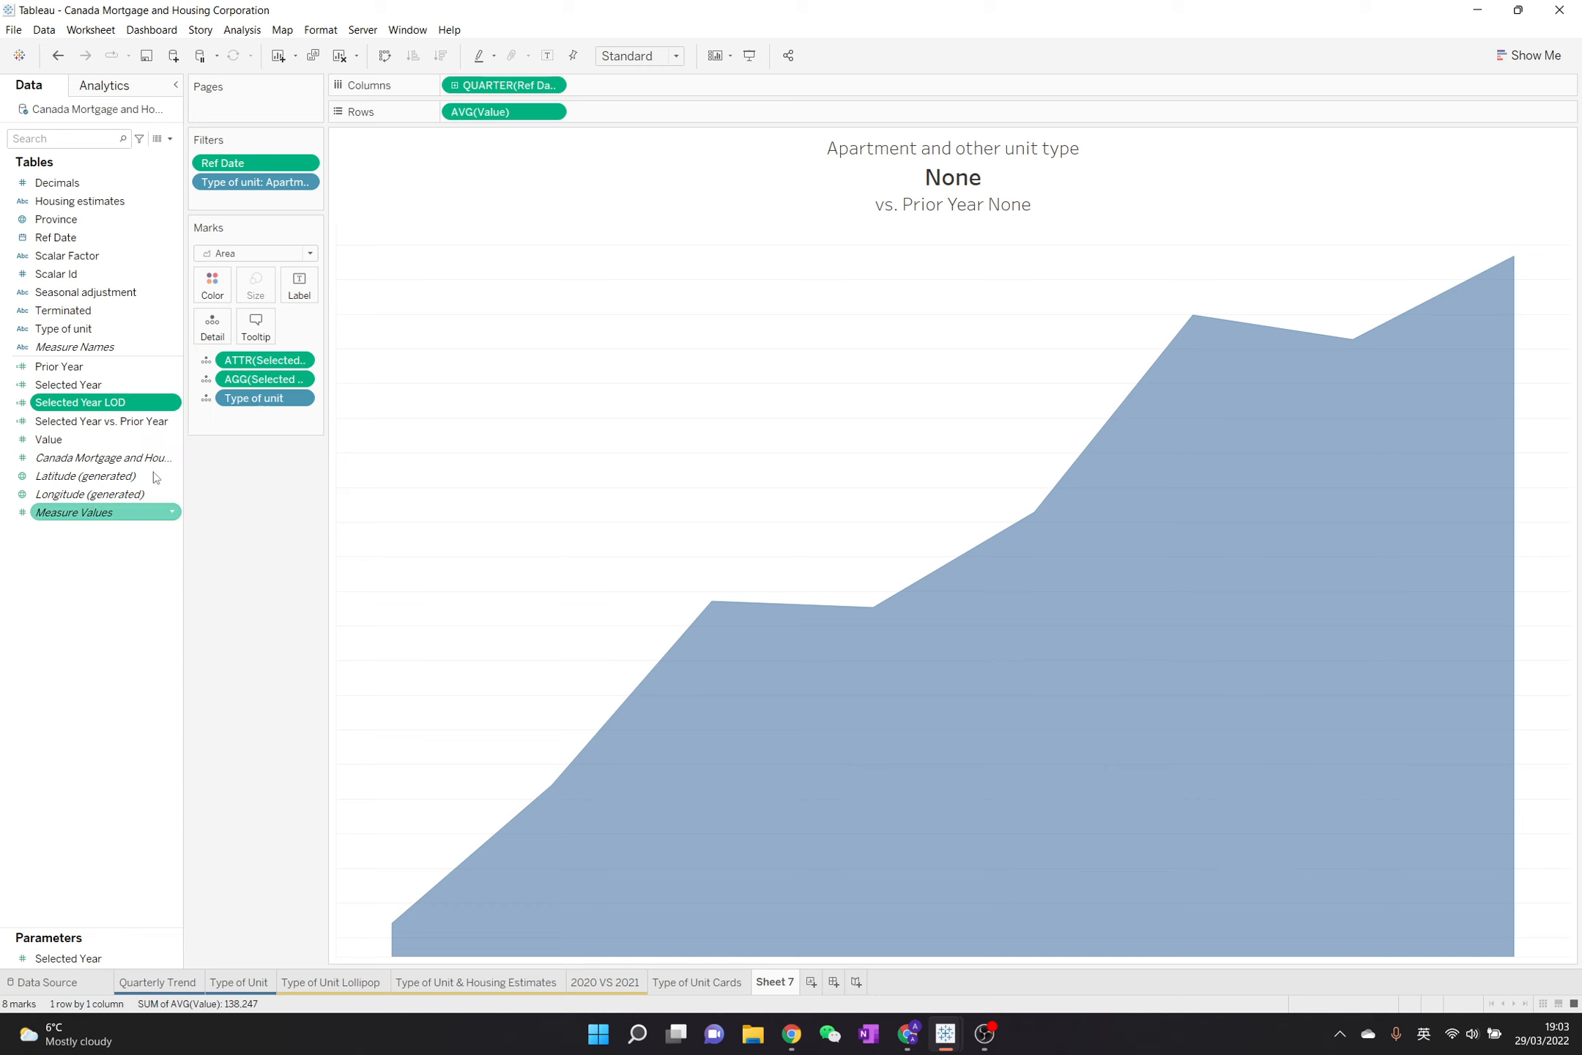
right_click(133, 422)
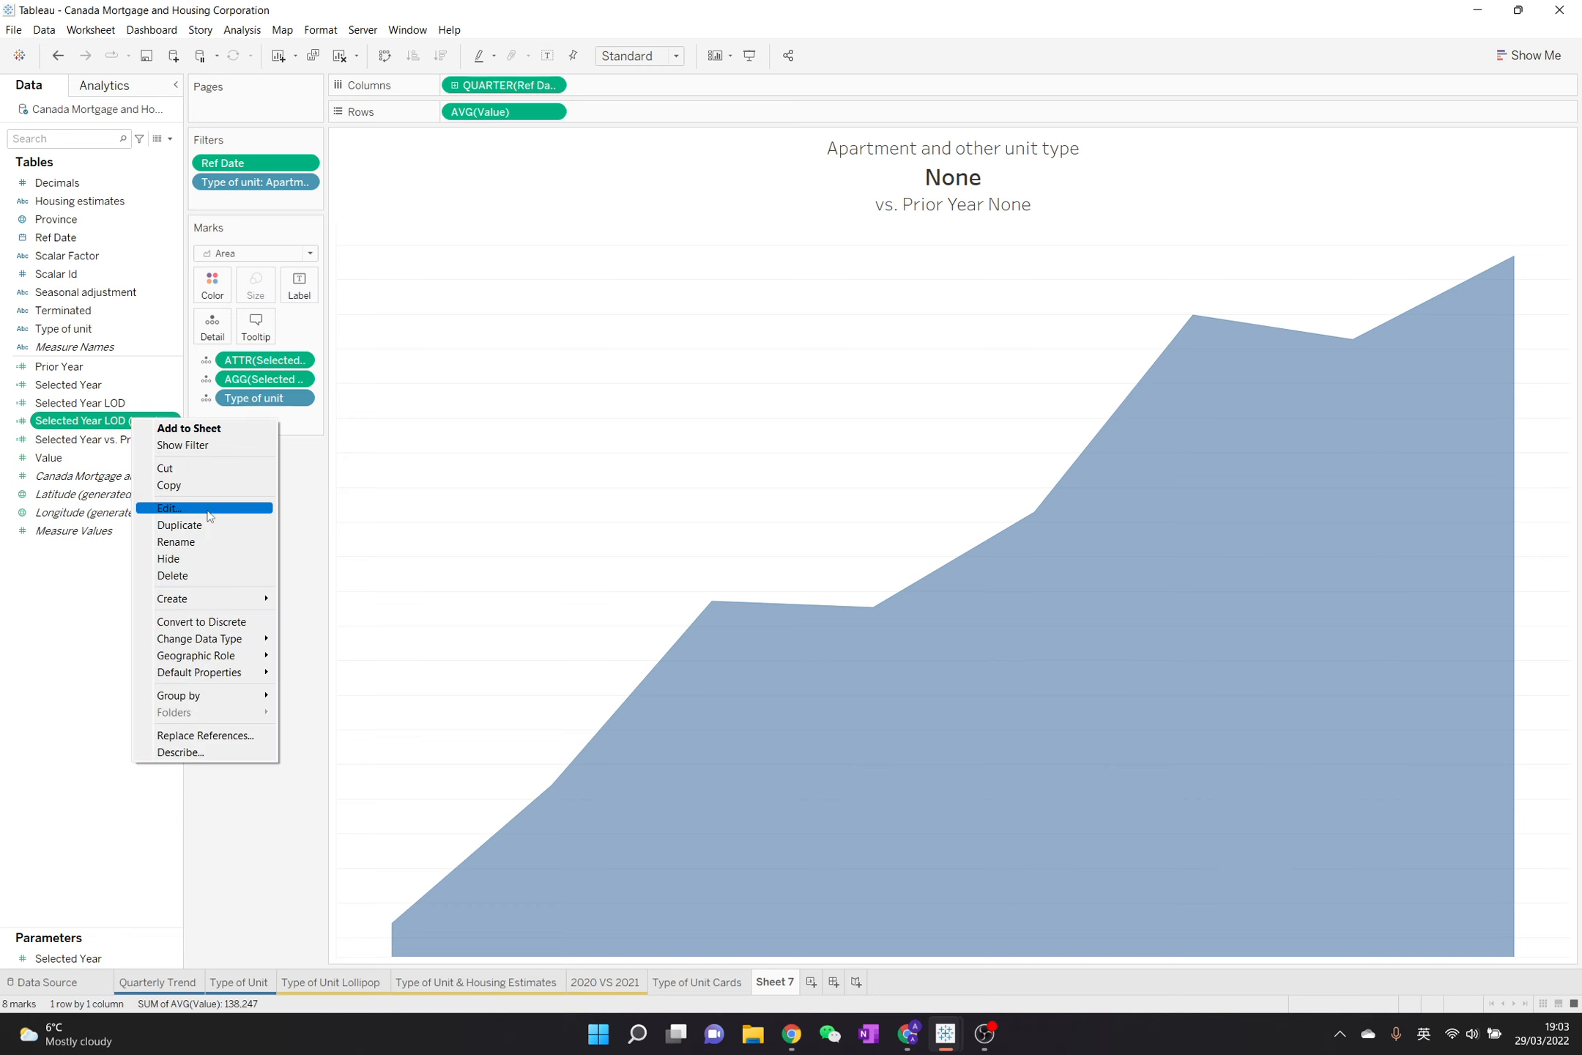
click(209, 507)
drag(528, 297, 651, 289)
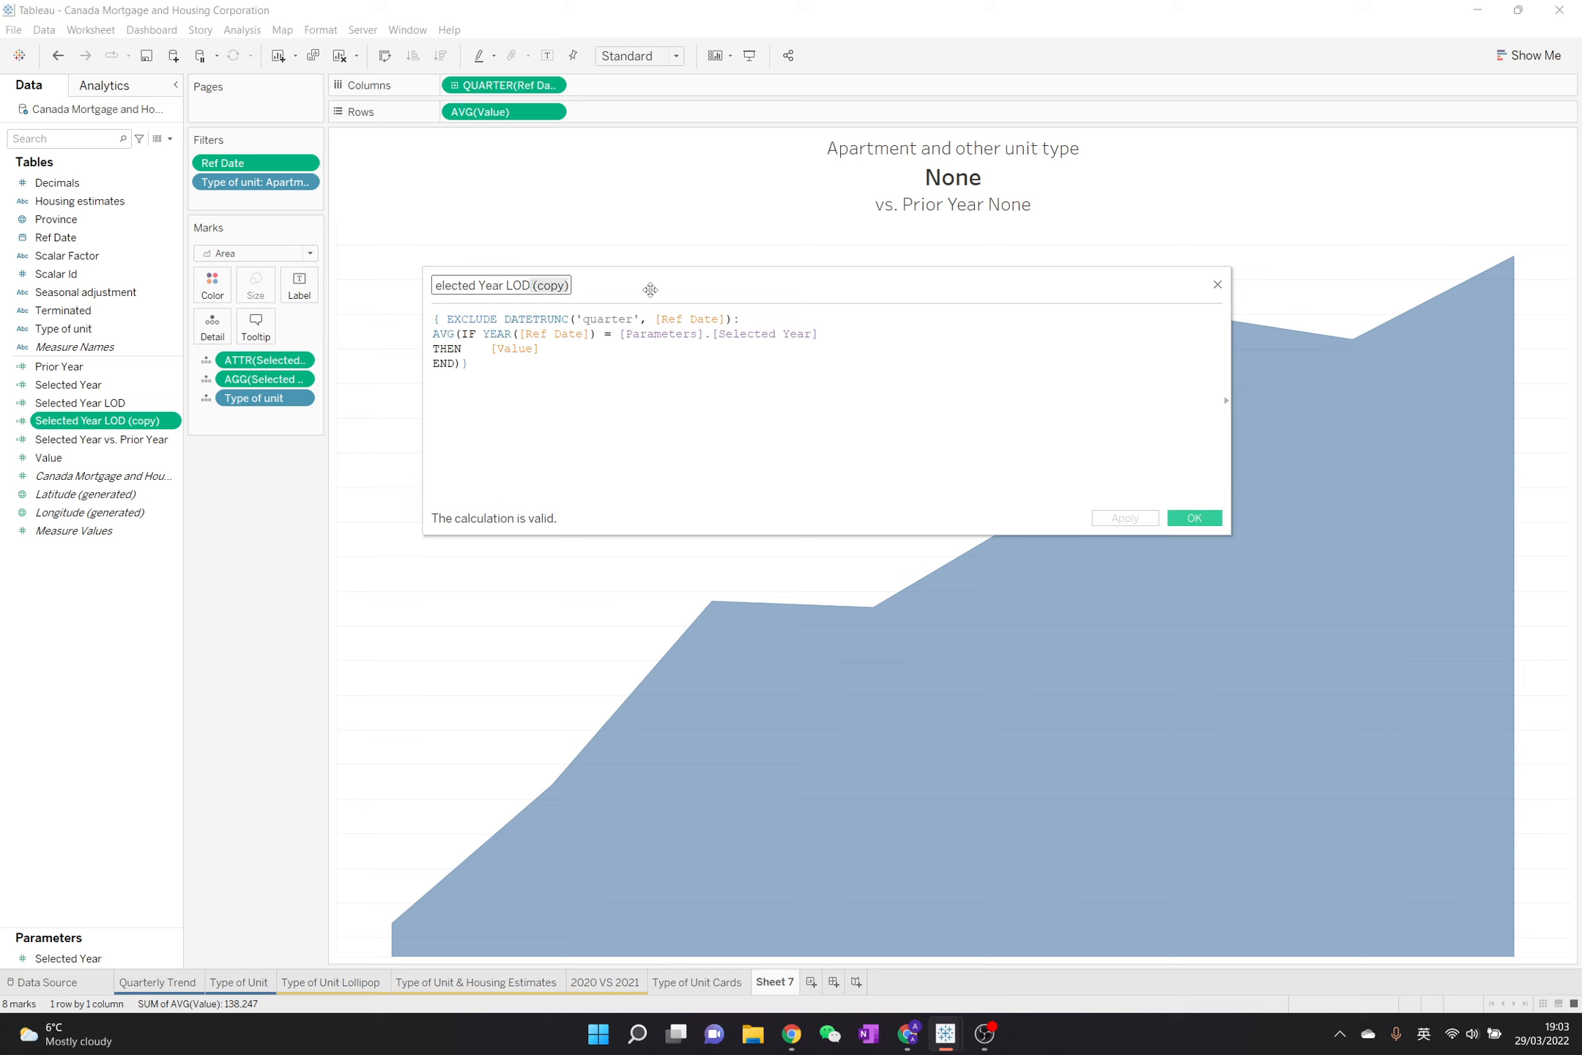
key(BackSpace)
double_click(468, 285)
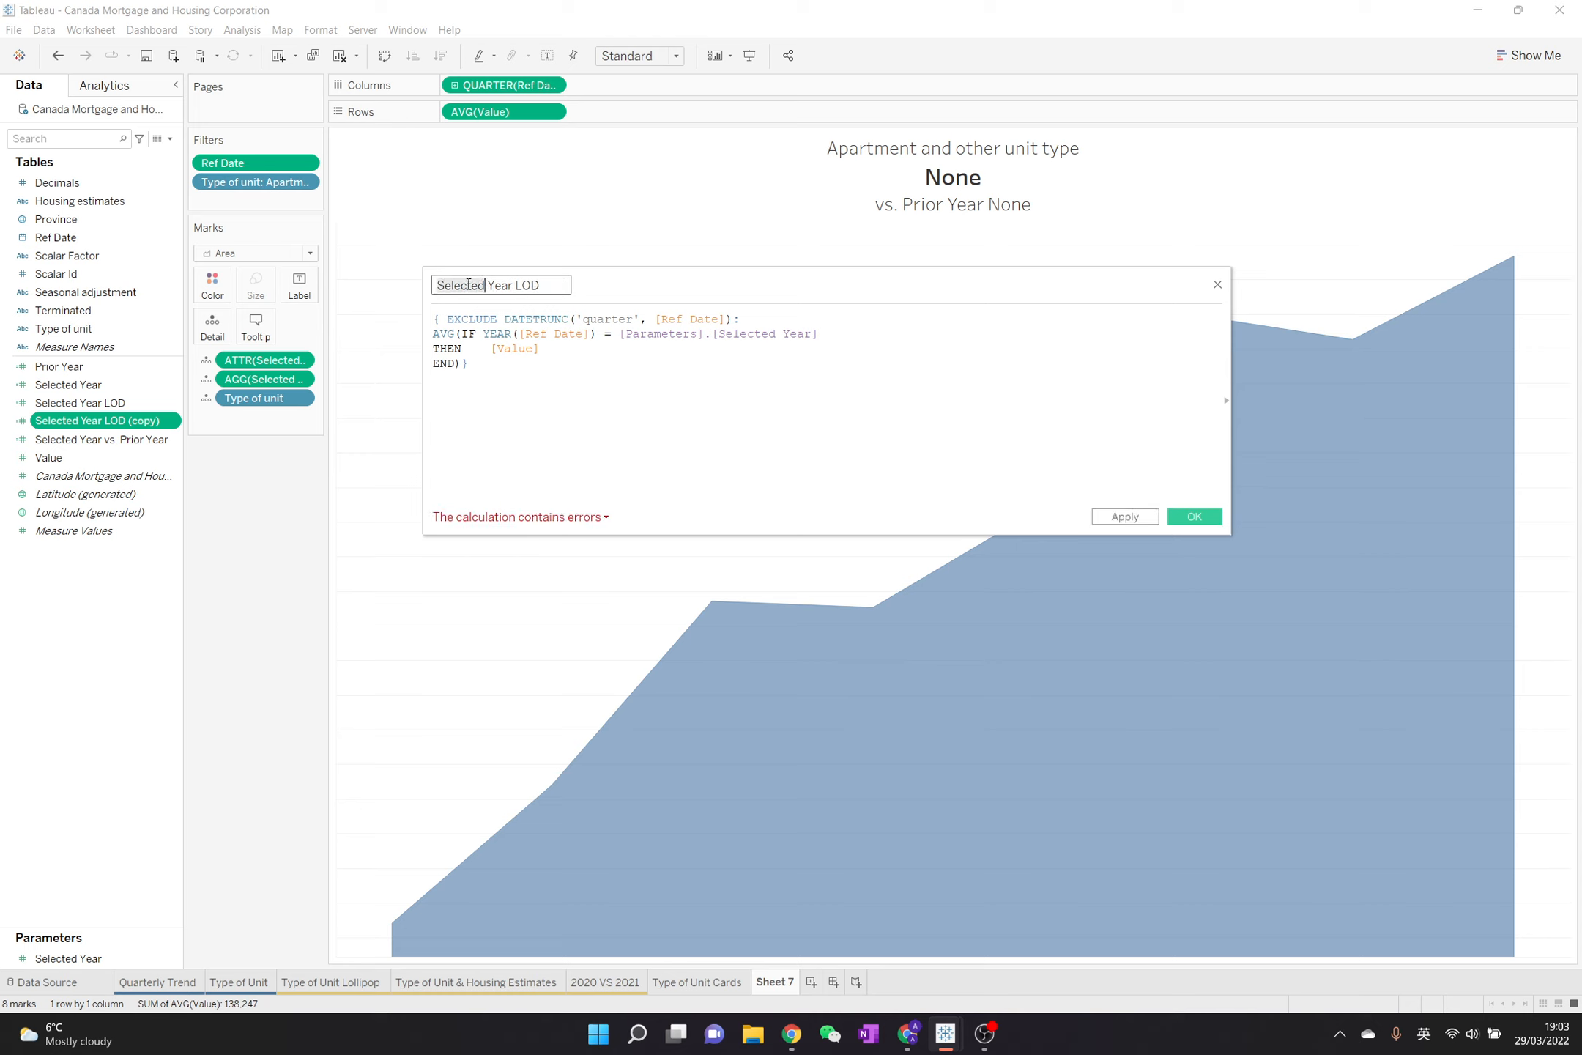
text(Prior)
Set the year condition of Prior Year LOD to [Parameters].[Selected Year] - 1 and save the calculation
click(616, 319)
click(835, 334)
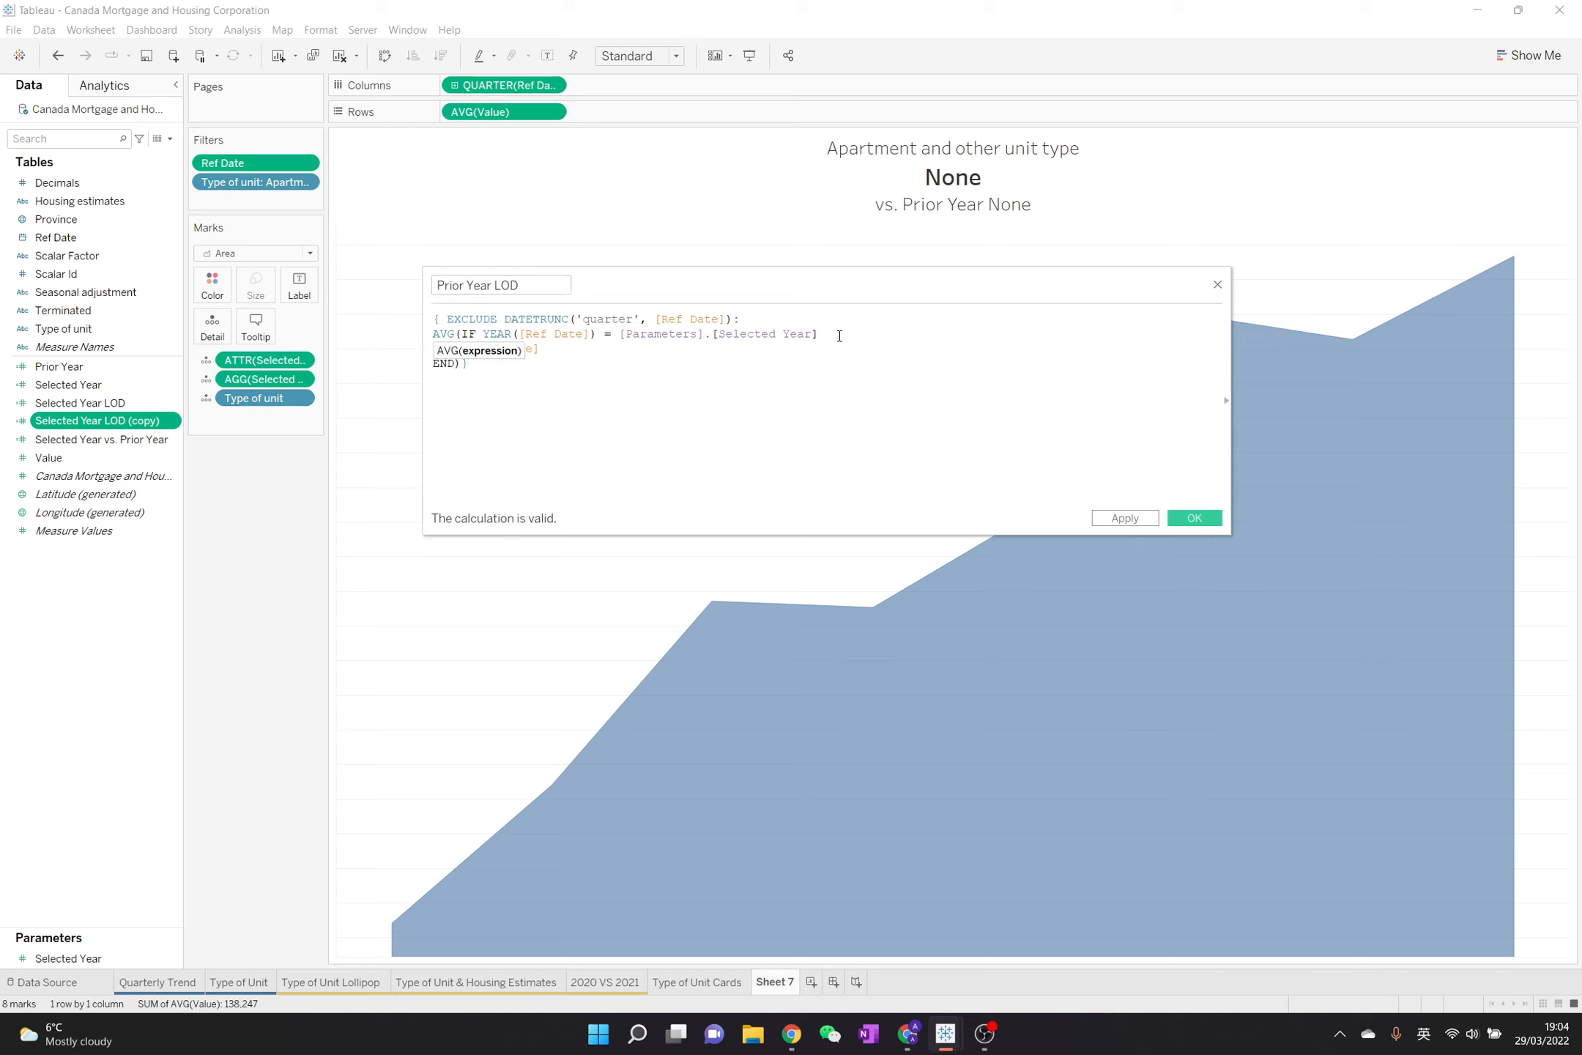
text(- 1)
click(1194, 517)
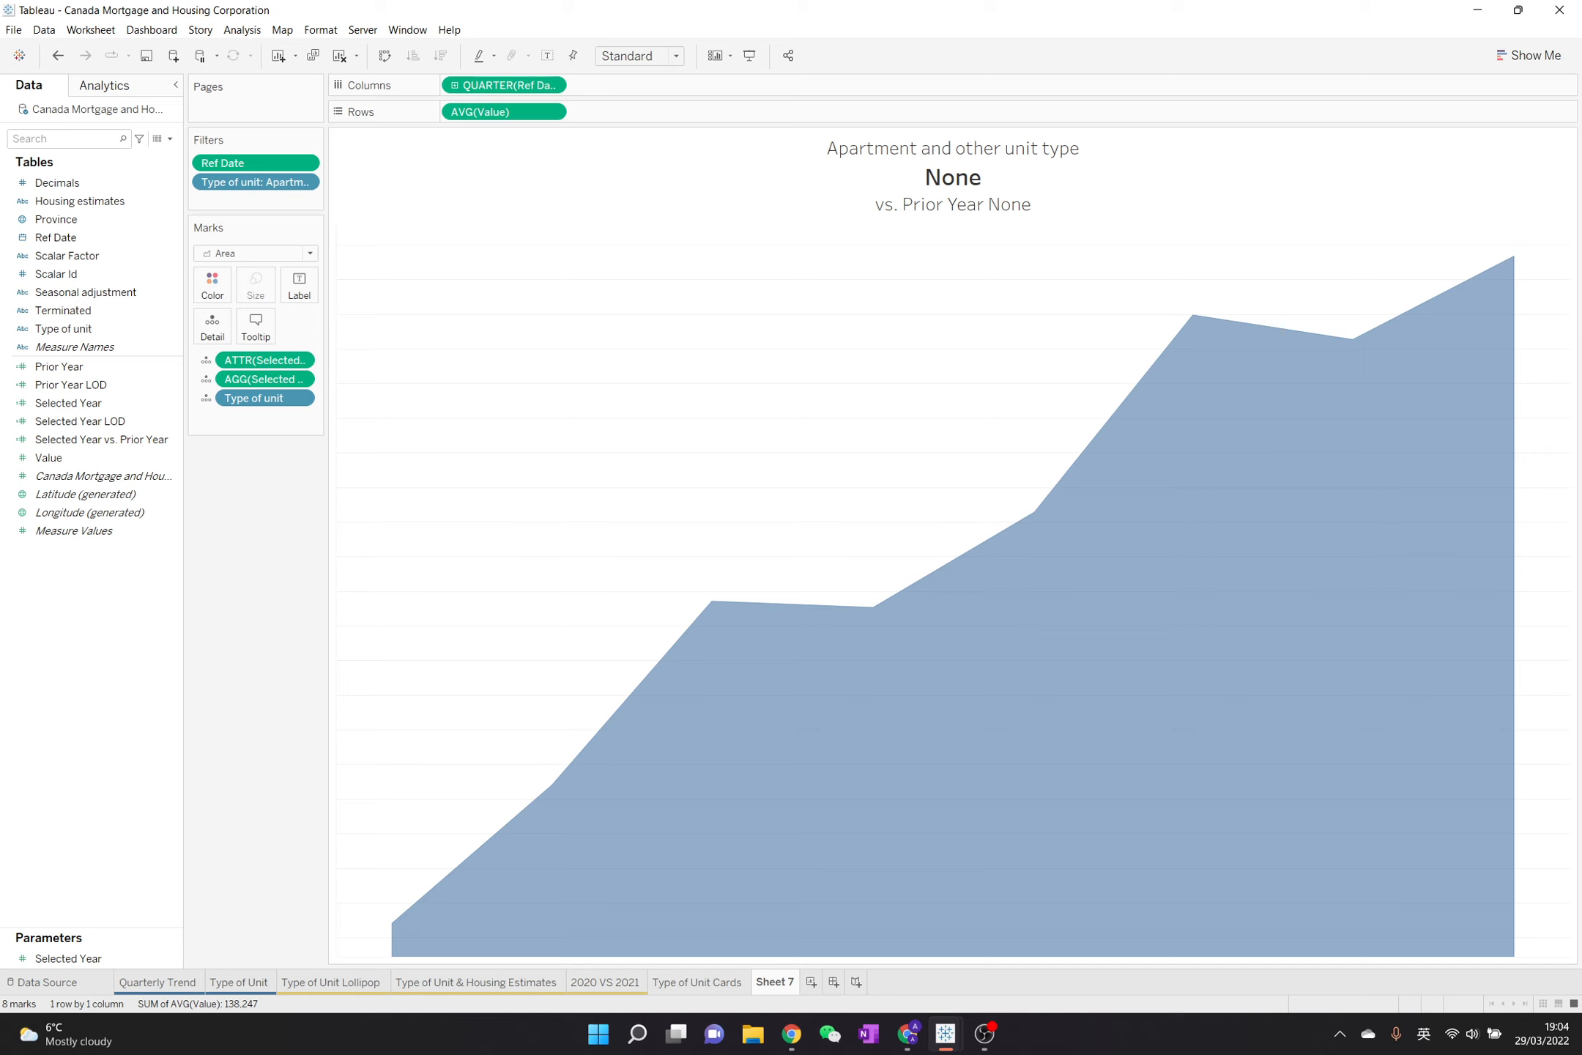
double_click(952, 178)
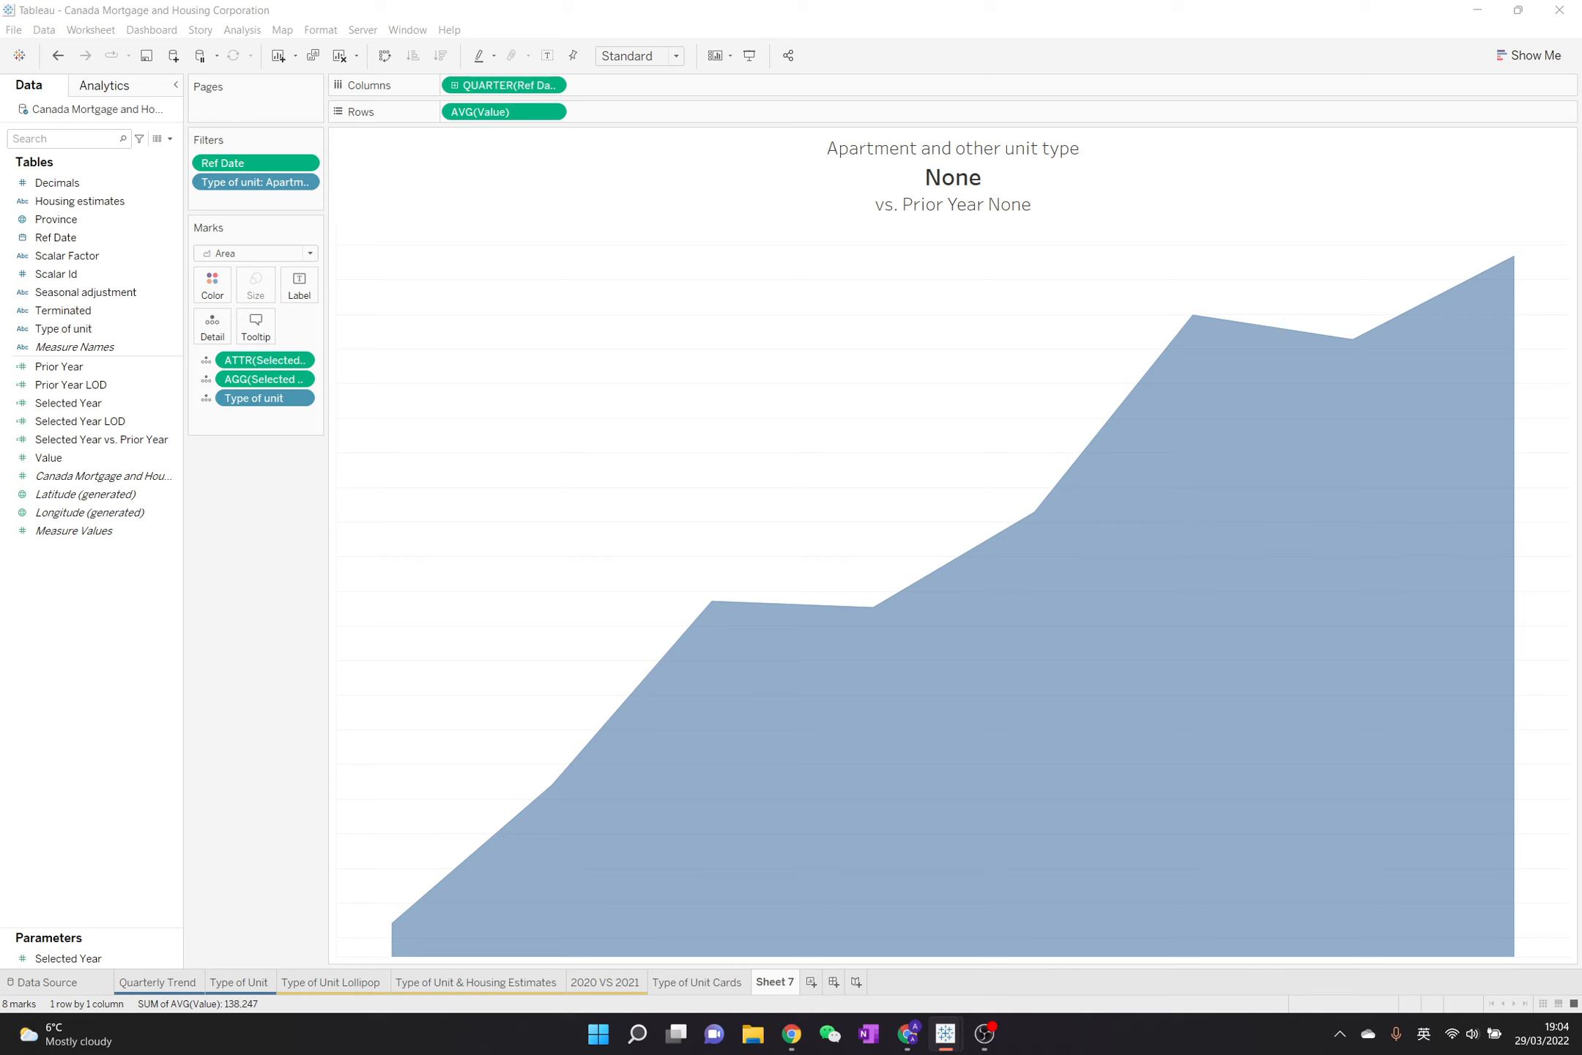
key(shift)
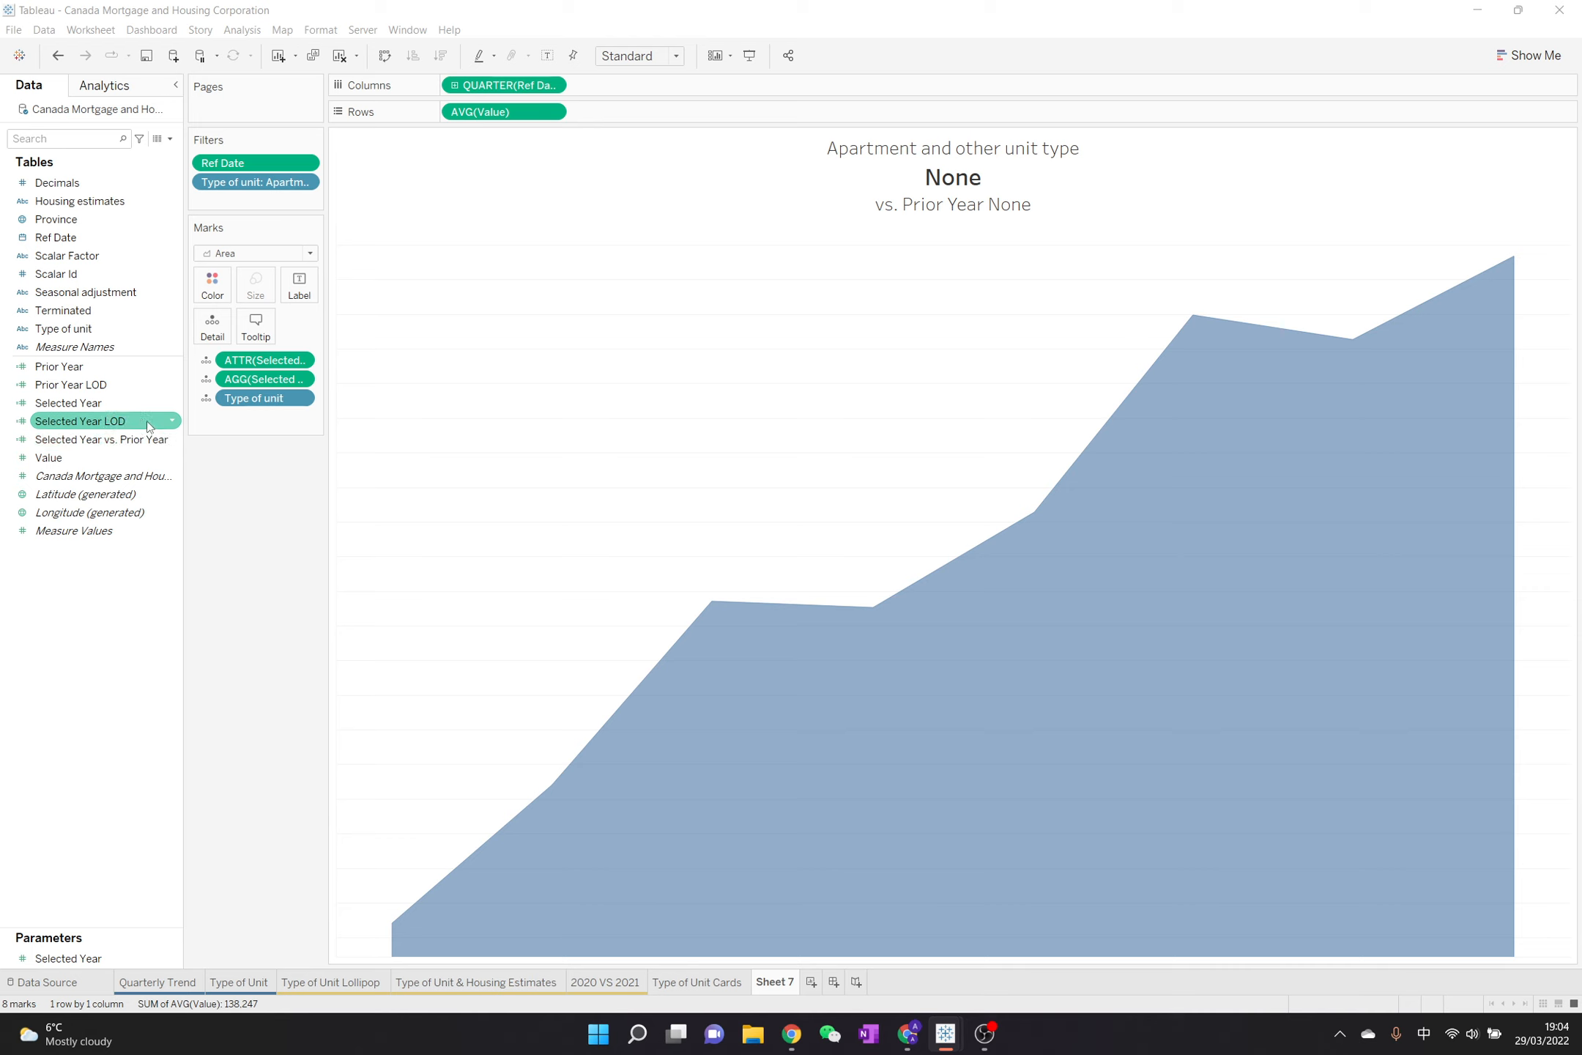
Duplicate the Selected Year vs. Prior Year field and name the copy Selected Year vs. Prior Year LOD
right_click(148, 441)
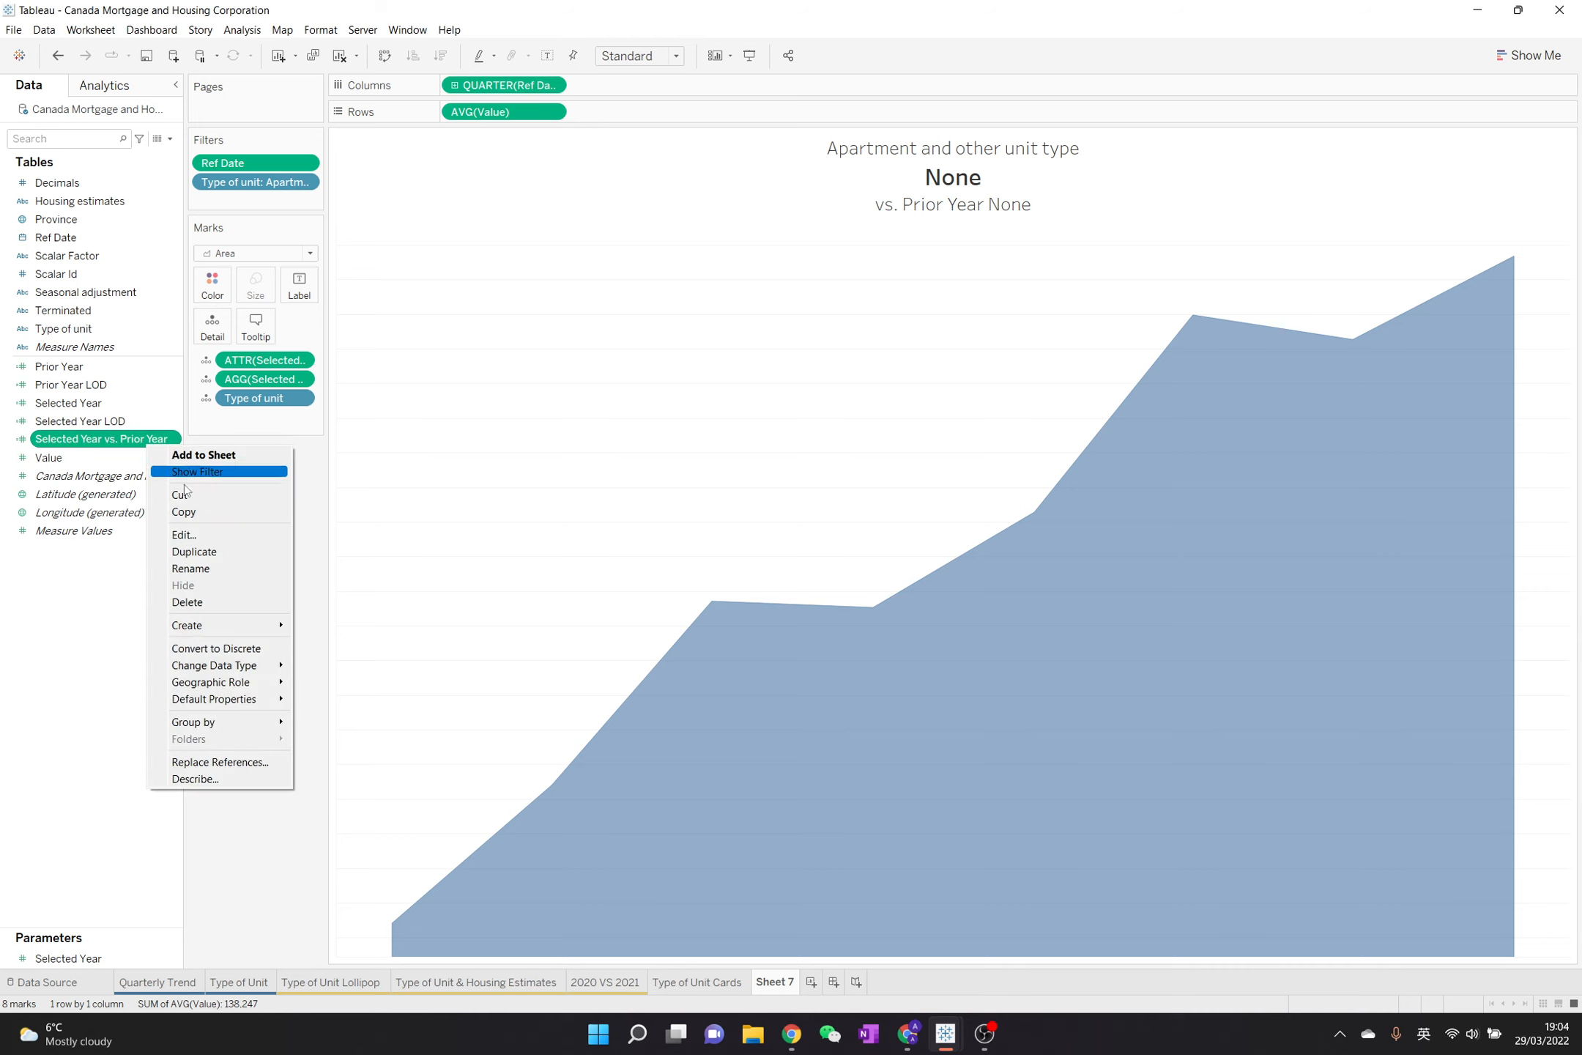
click(220, 553)
right_click(156, 461)
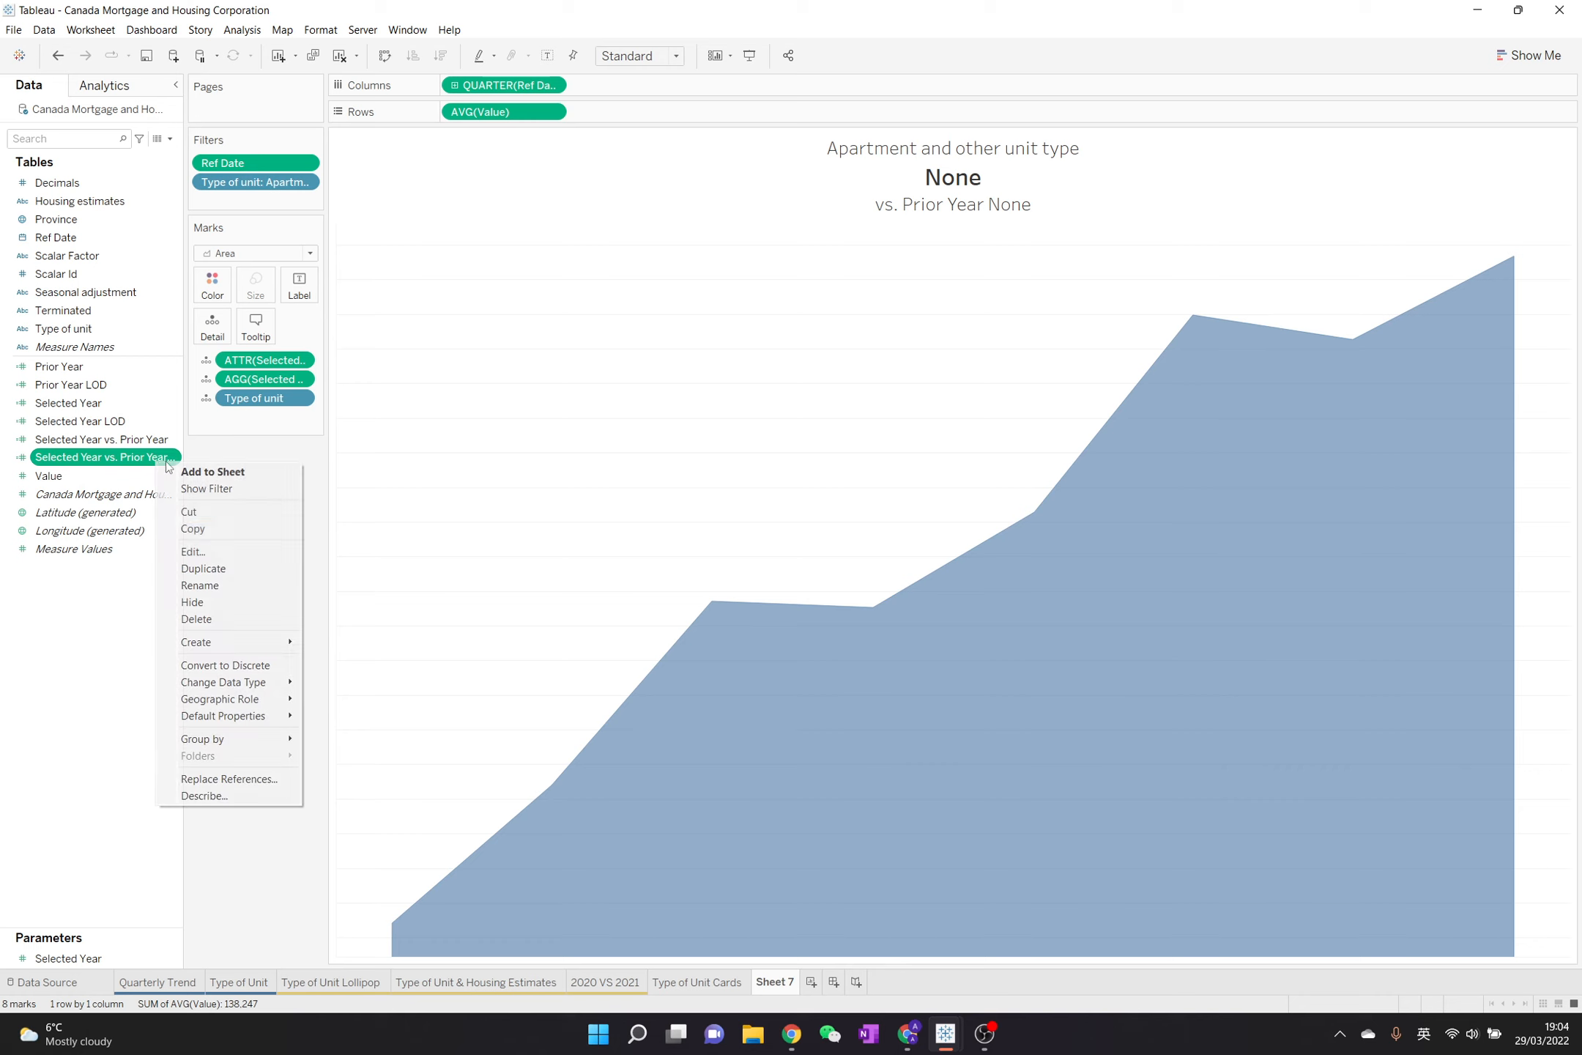
click(227, 550)
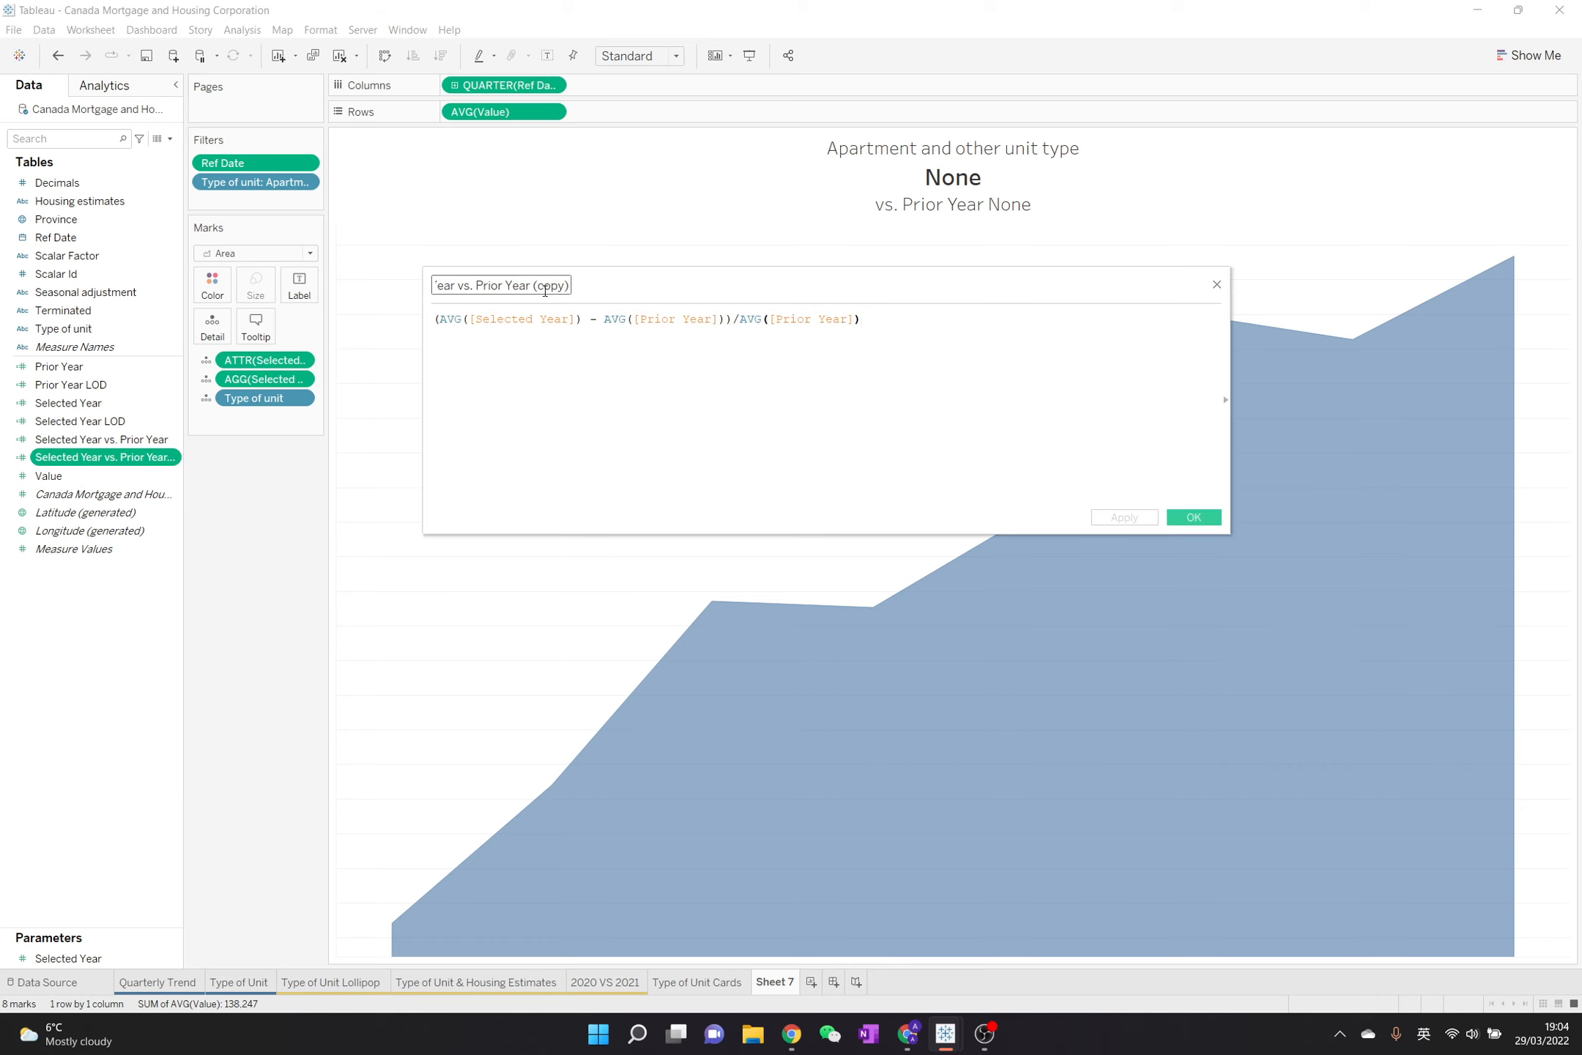
drag(536, 284, 597, 289)
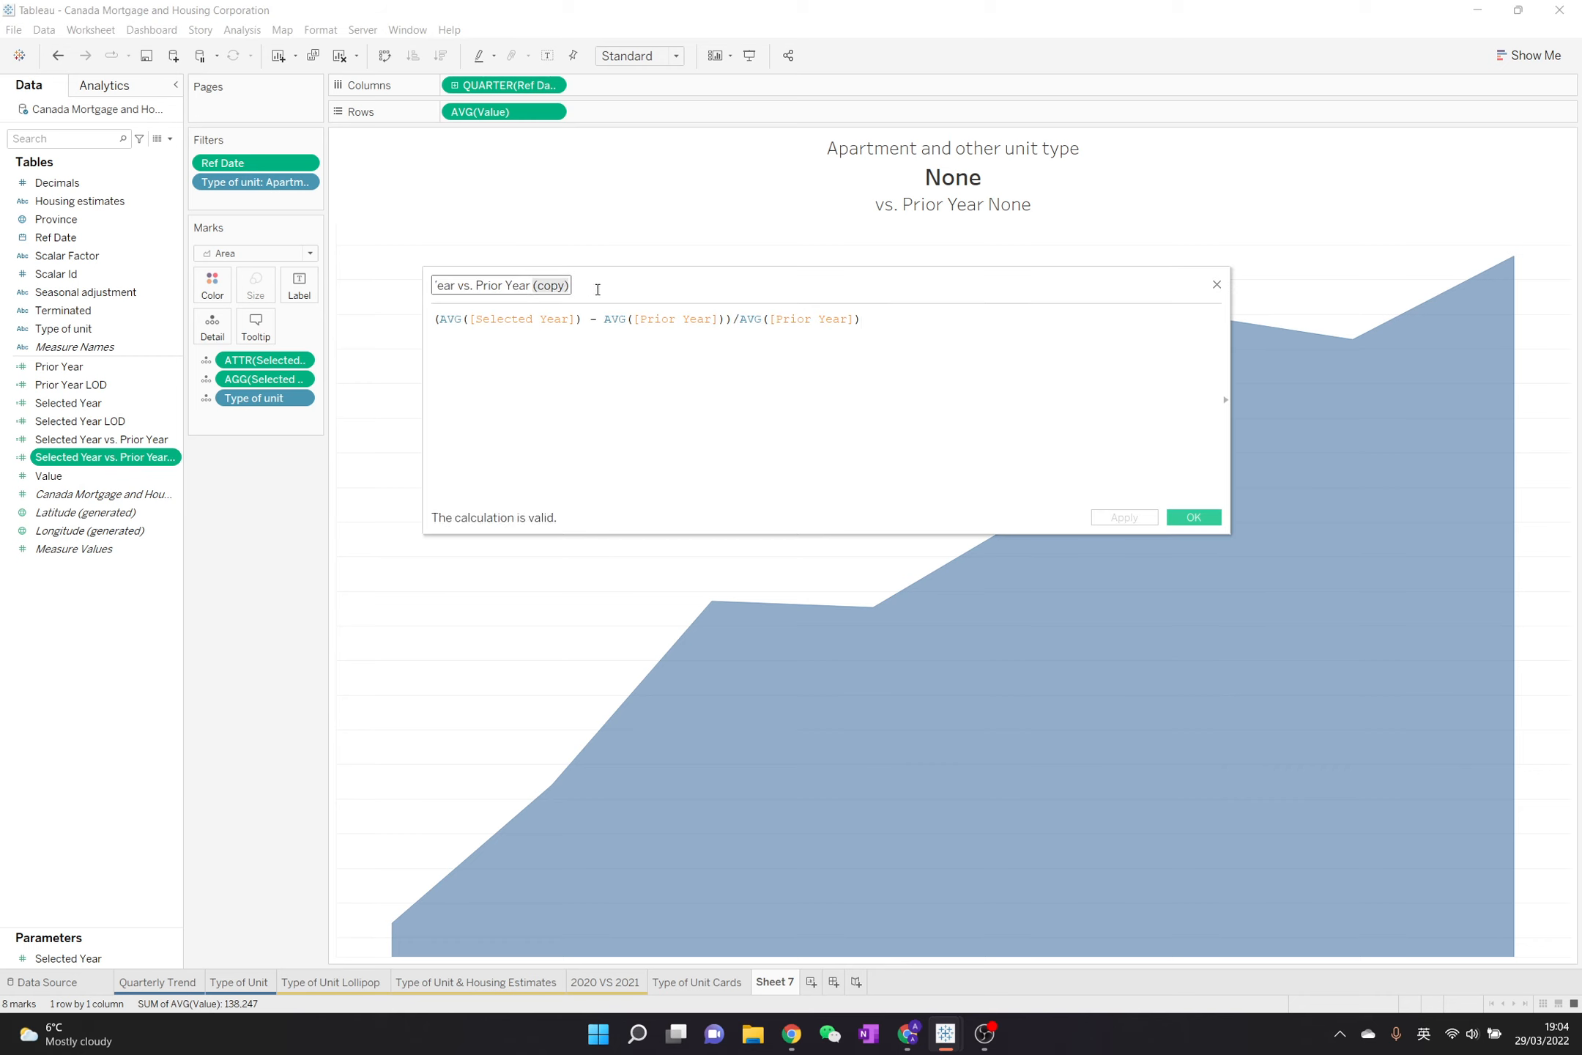
text(LOD)
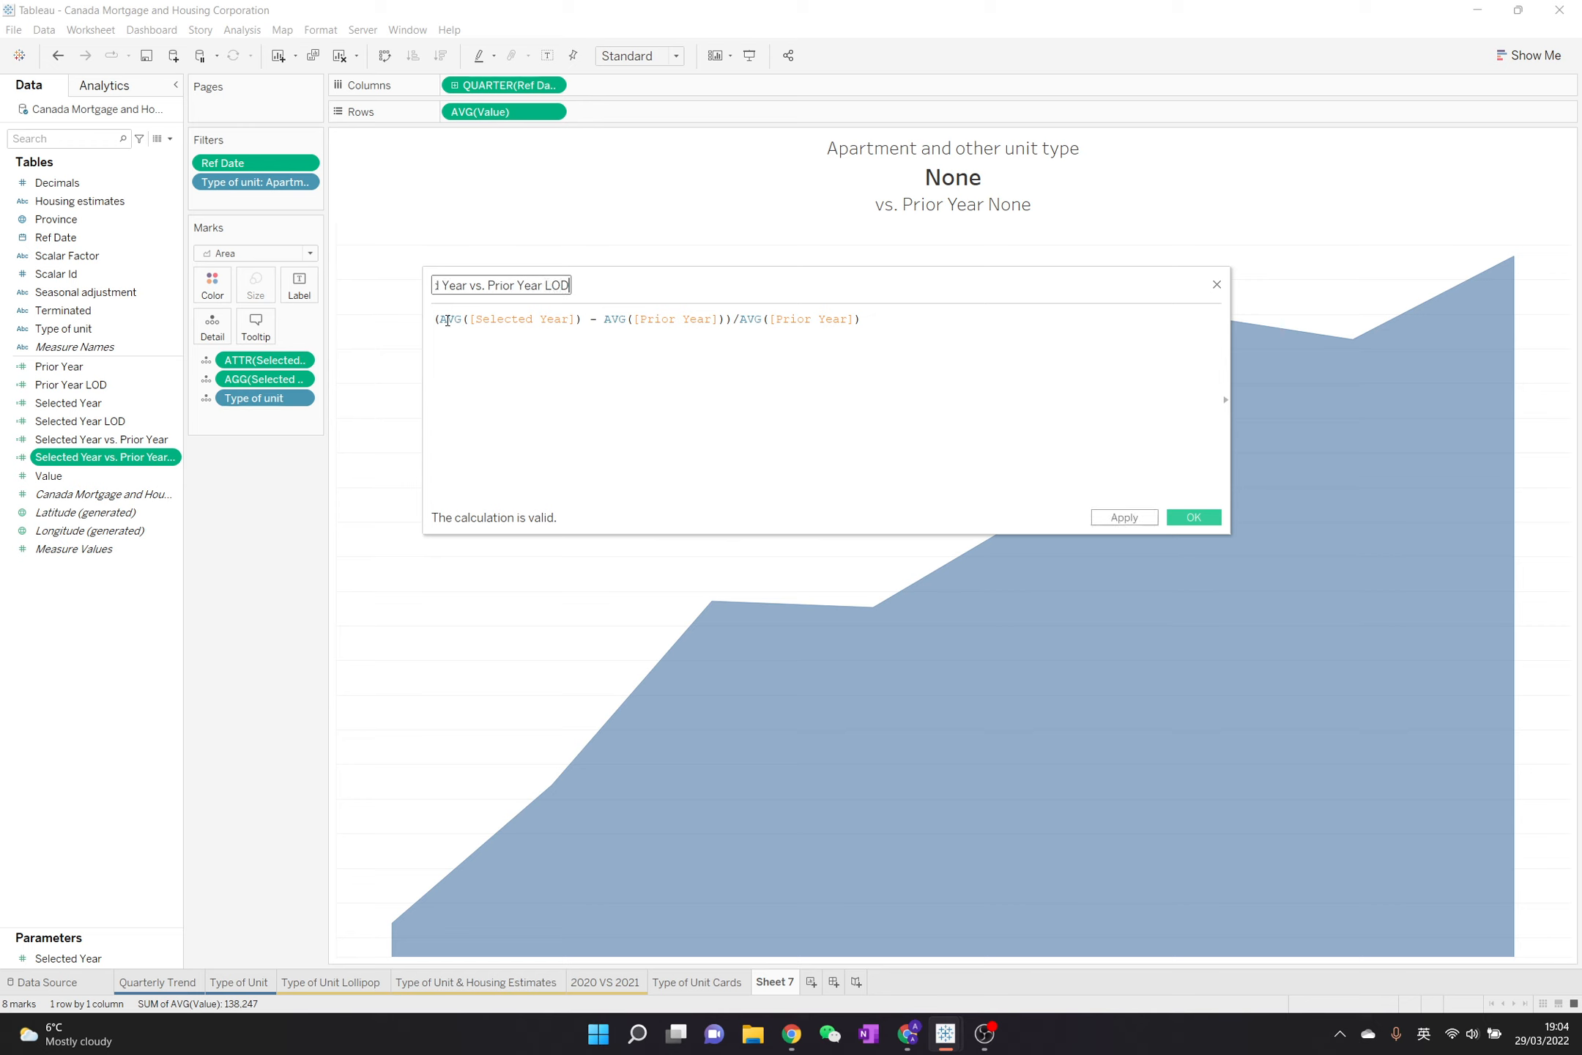
Replace AVG([Selected Year]) and AVG([Prior Year]) in the formula's numerator with [Selected Year LOD] and [Prior Year LOD]
drag(439, 320, 580, 318)
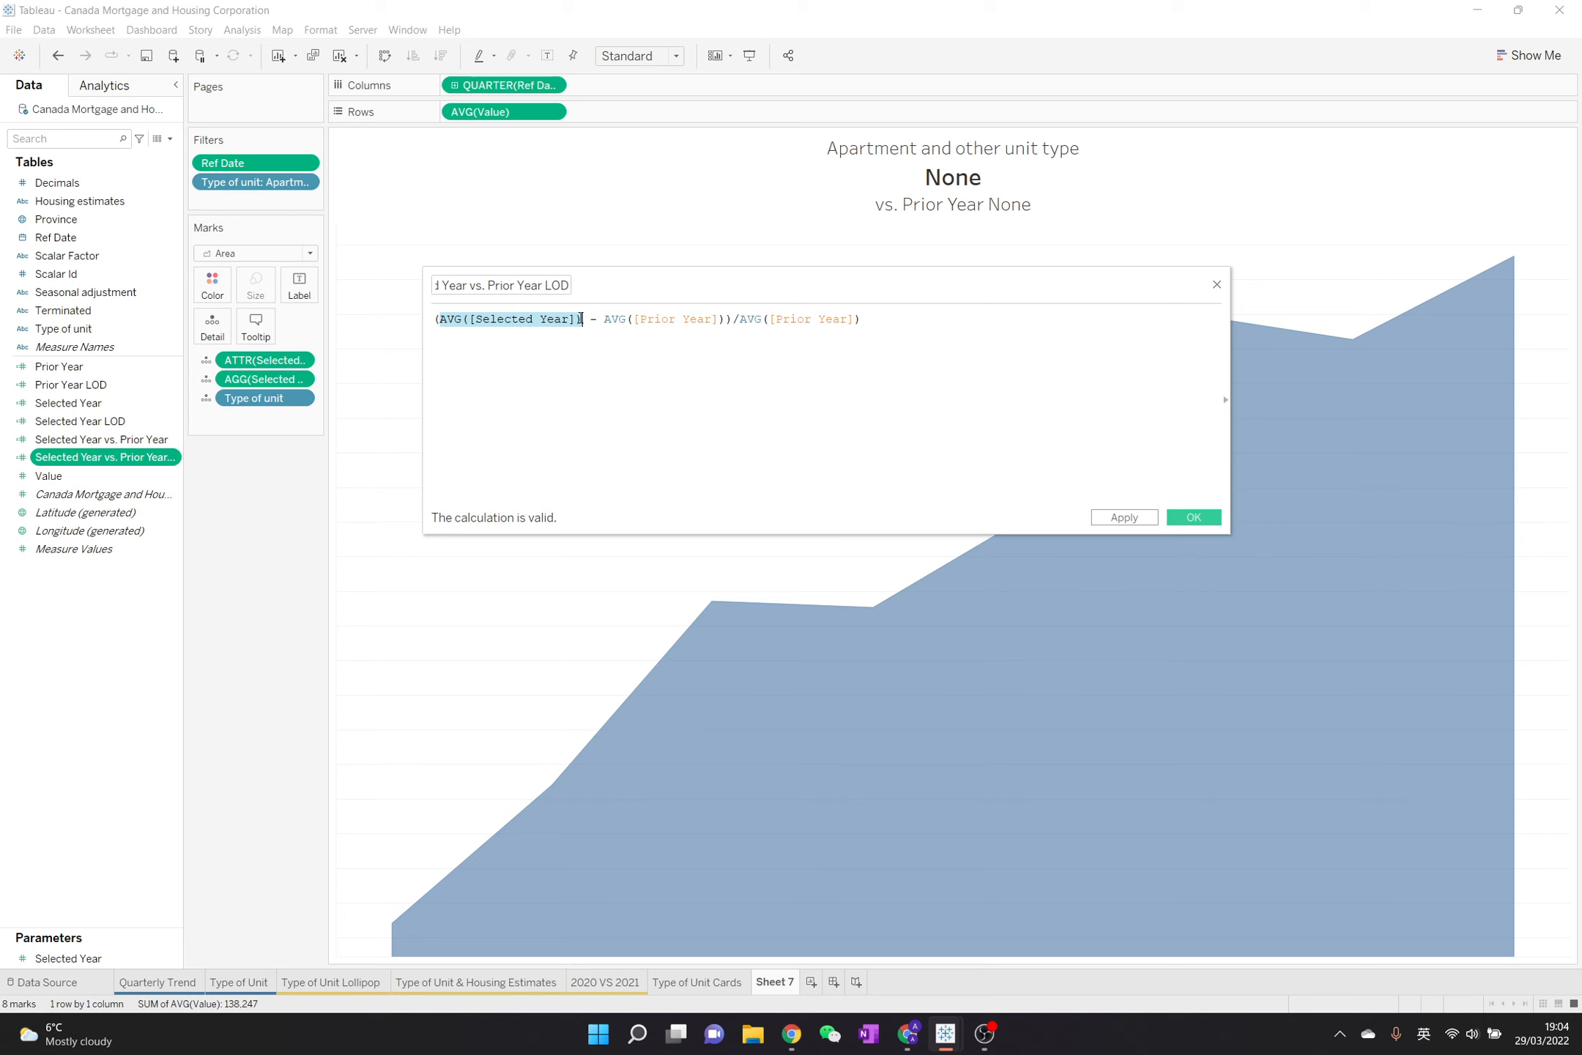
text(sele)
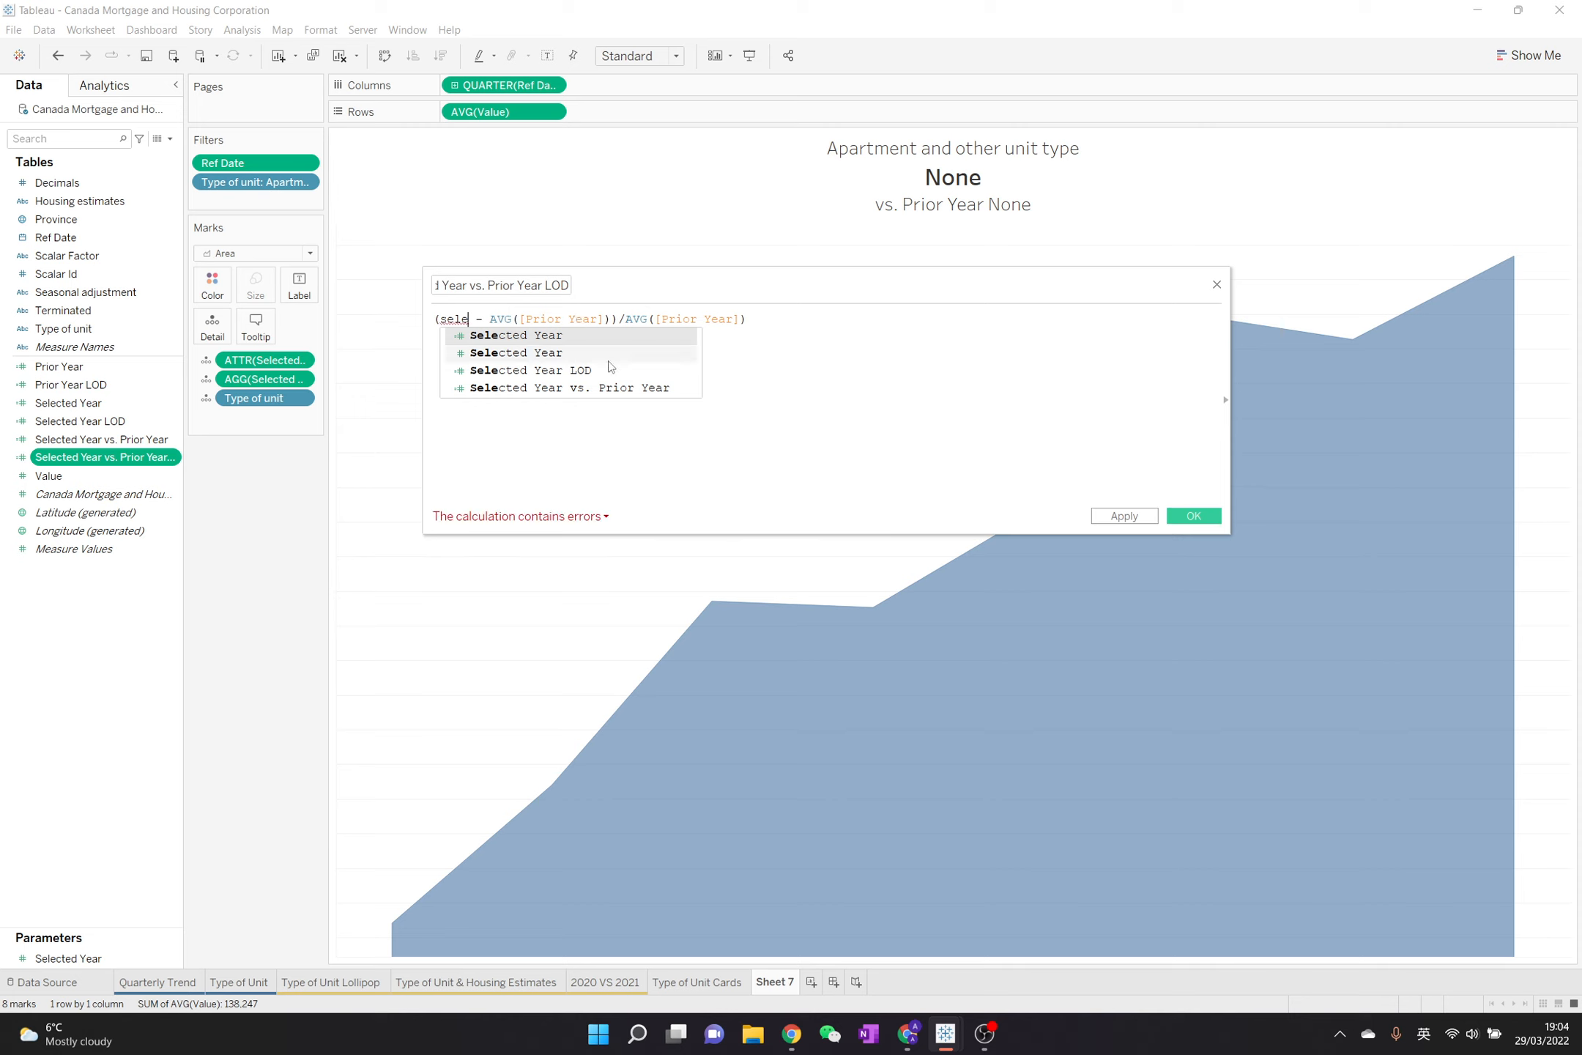
double_click(607, 370)
double_click(660, 320)
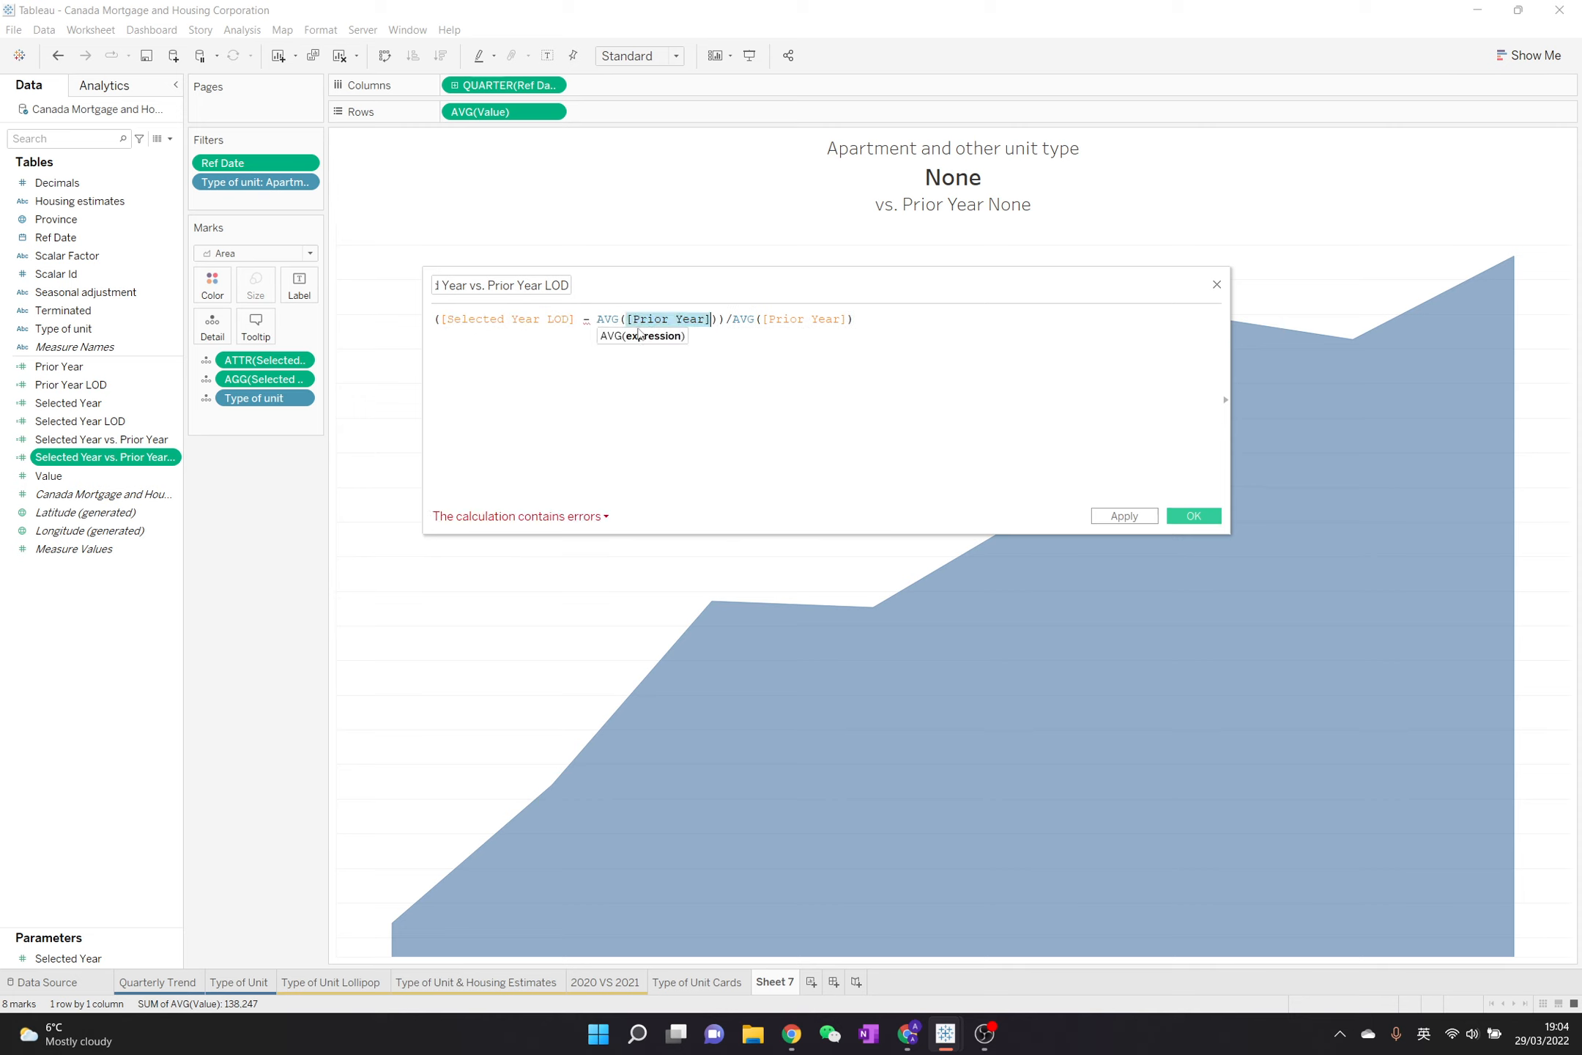
drag(596, 319, 711, 321)
text(prior)
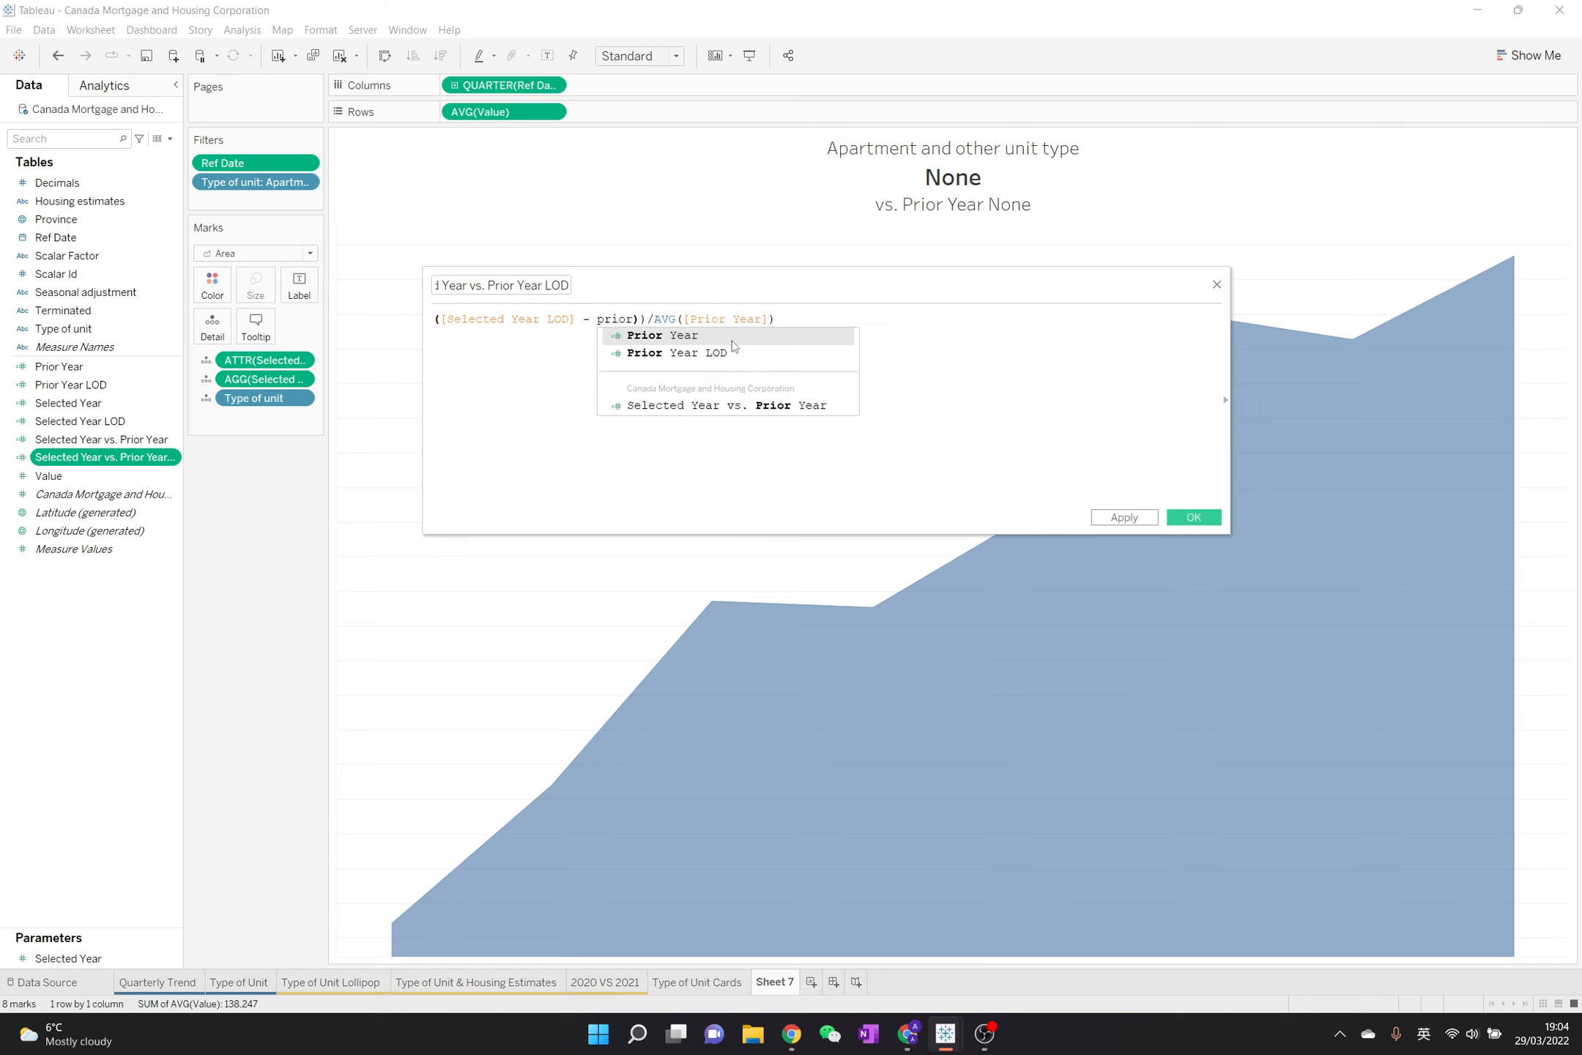
click(733, 350)
Replace the formula's denominator with [Prior Year LOD] and remove the extra closing parenthesis from the numerator
double_click(696, 324)
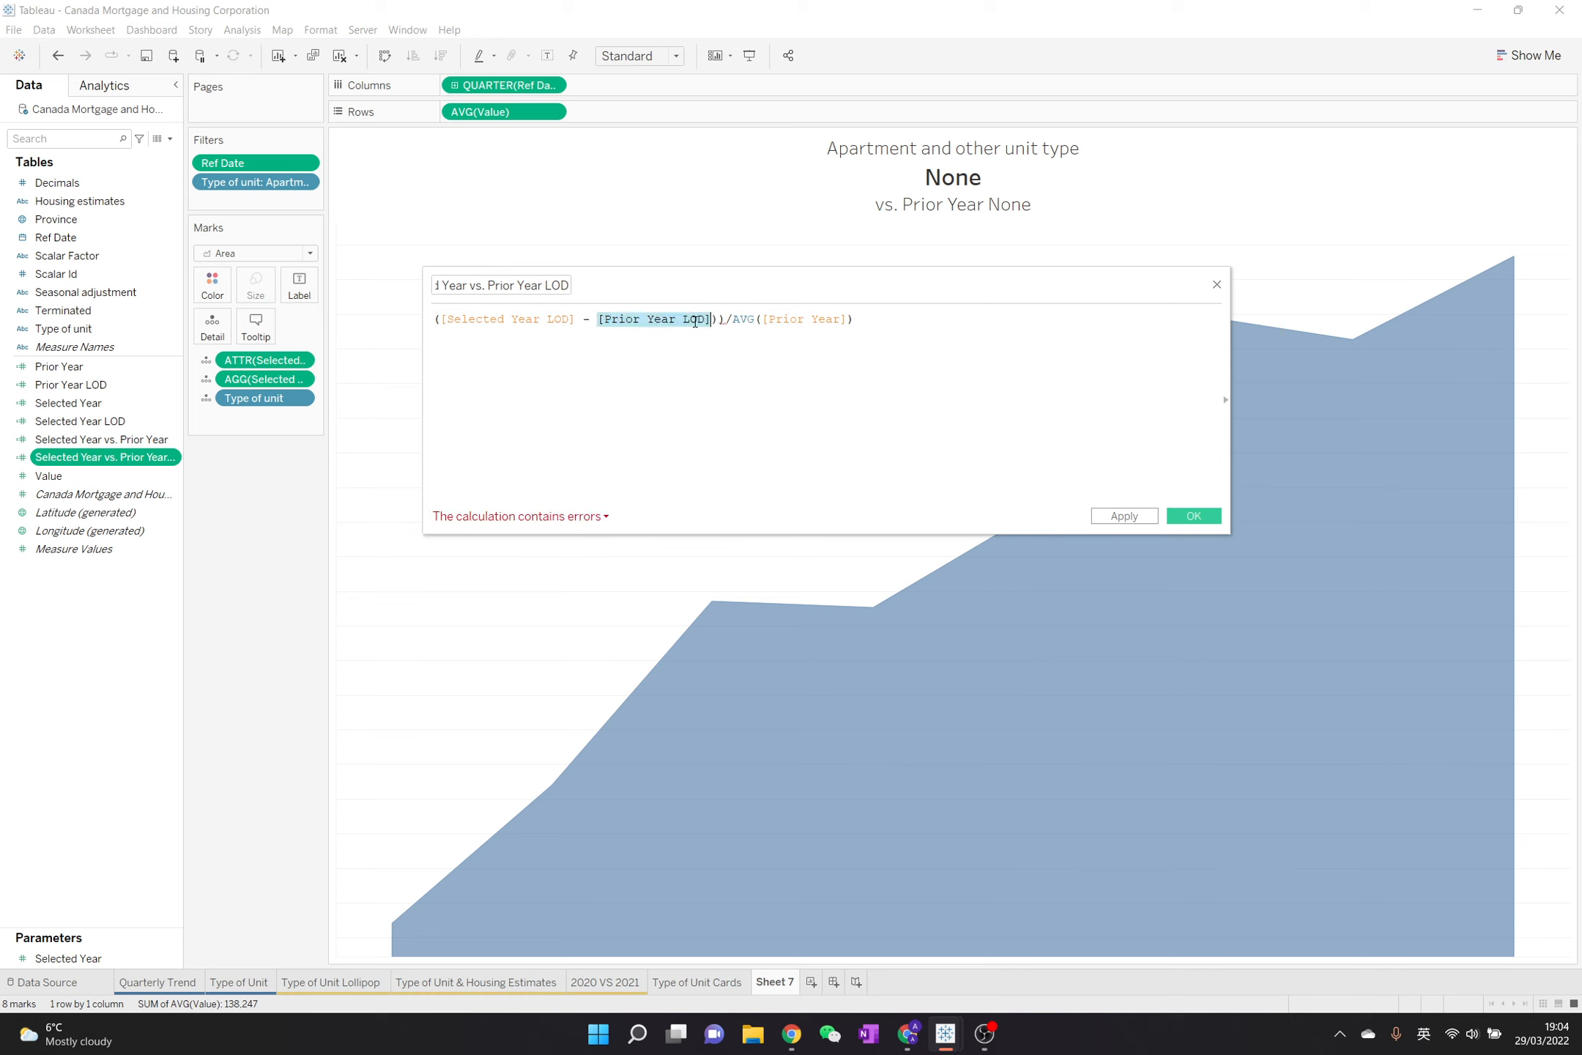
text(c)
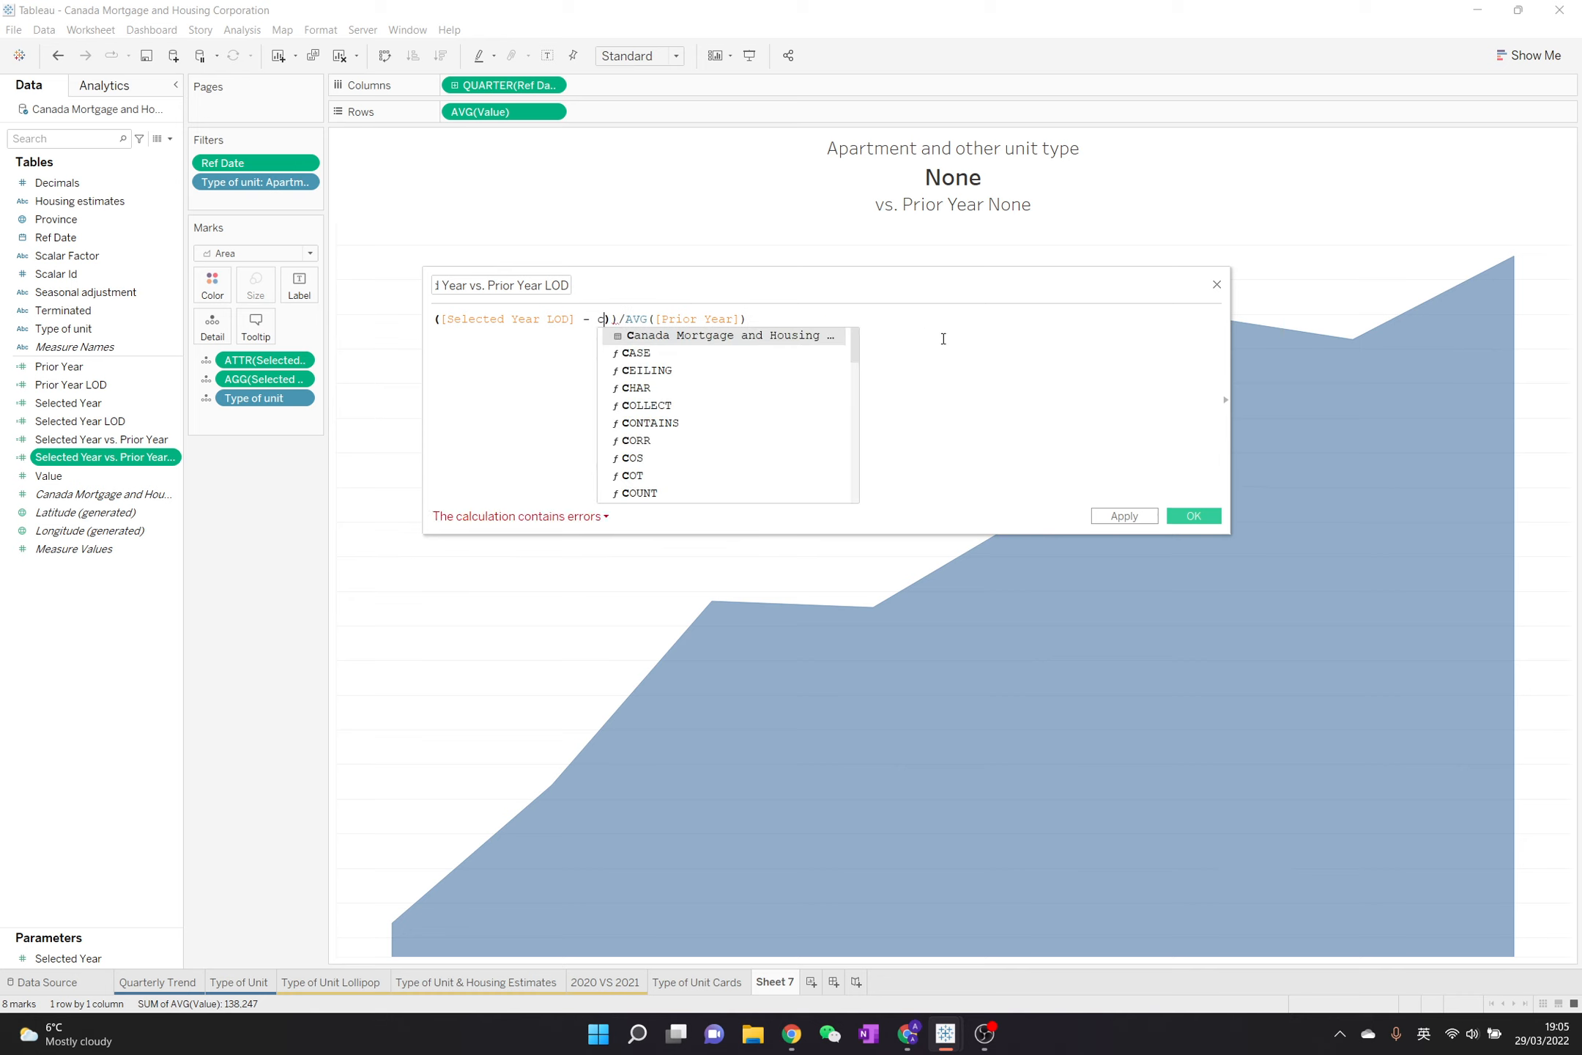
key(ctrl+z)
double_click(680, 318)
key(ctrl+c)
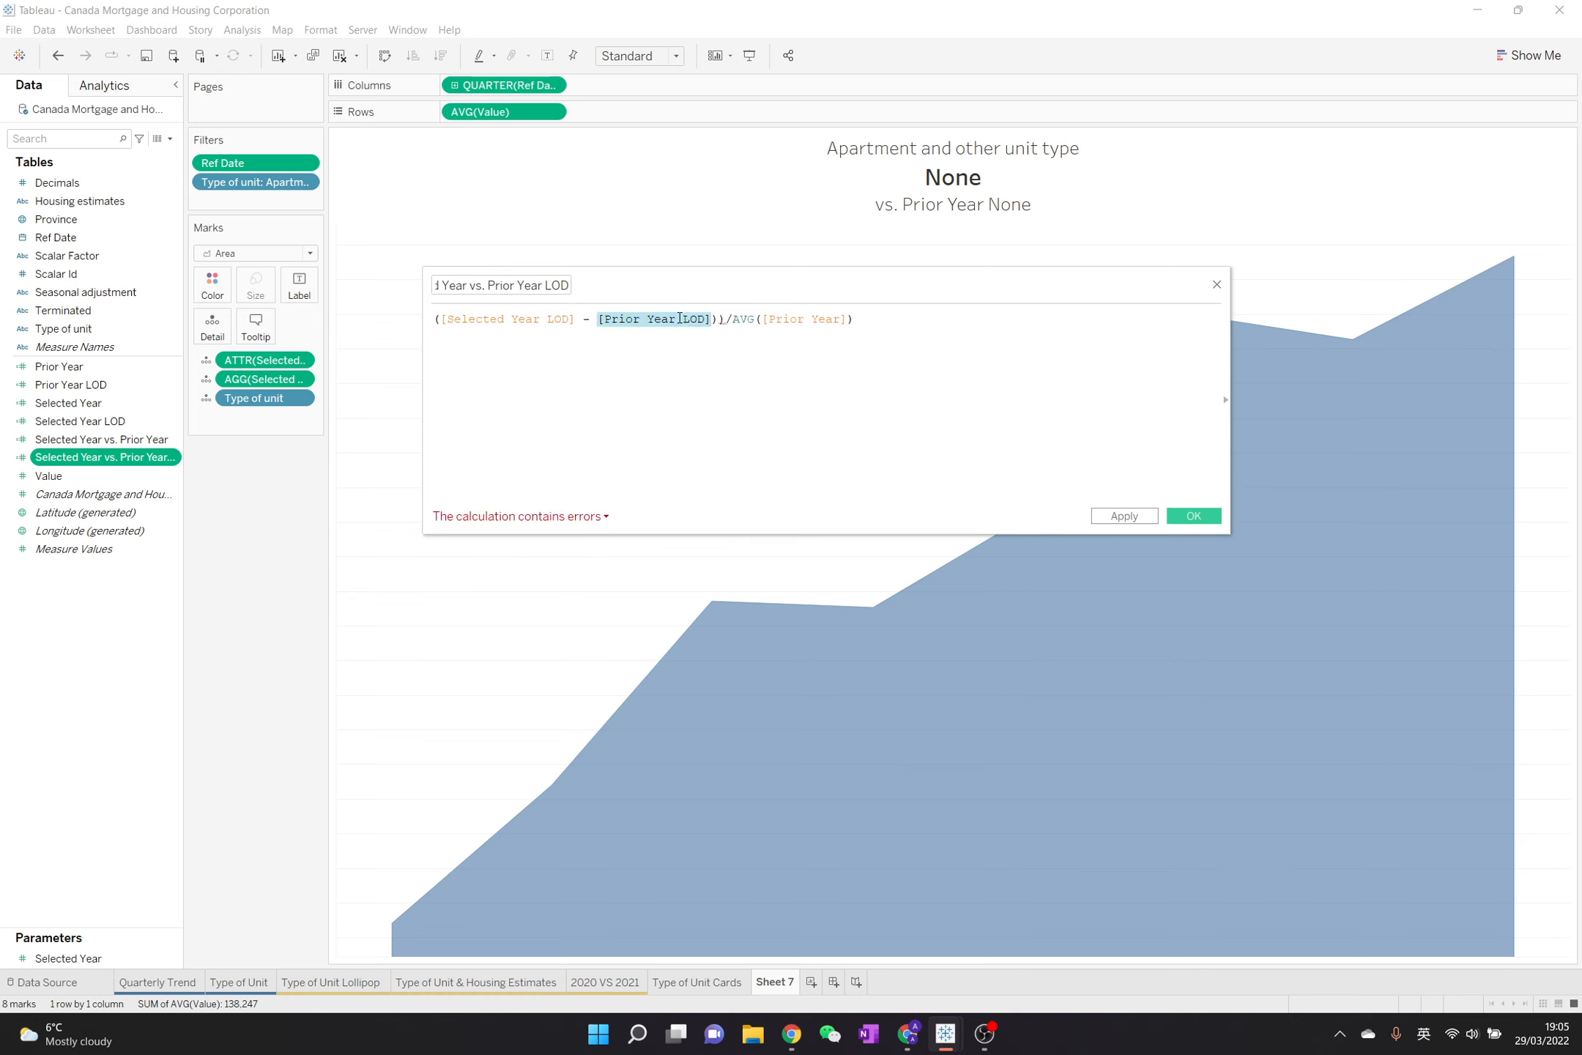
click(788, 351)
drag(725, 320, 881, 319)
text(/)
key(ctrl+v)
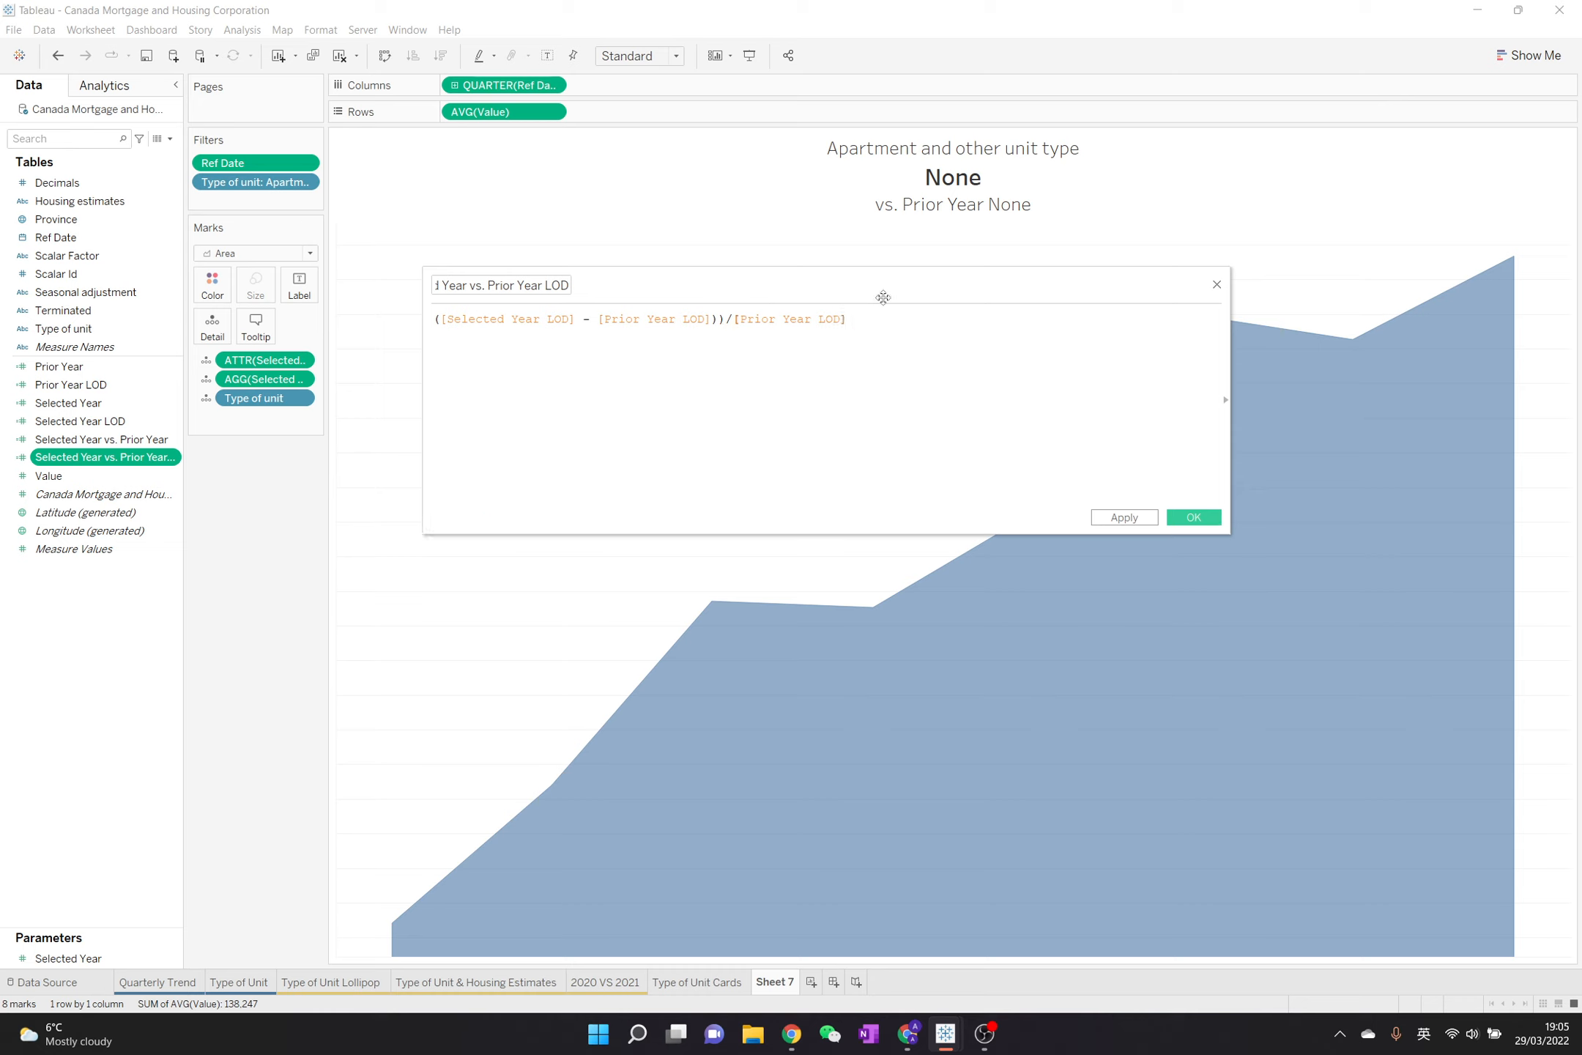
click(714, 322)
key(Delete)
Save the calculation and replace Selected Year vs. Prior Year on the Marks card with Selected Year vs. Prior Year LOD
click(1194, 517)
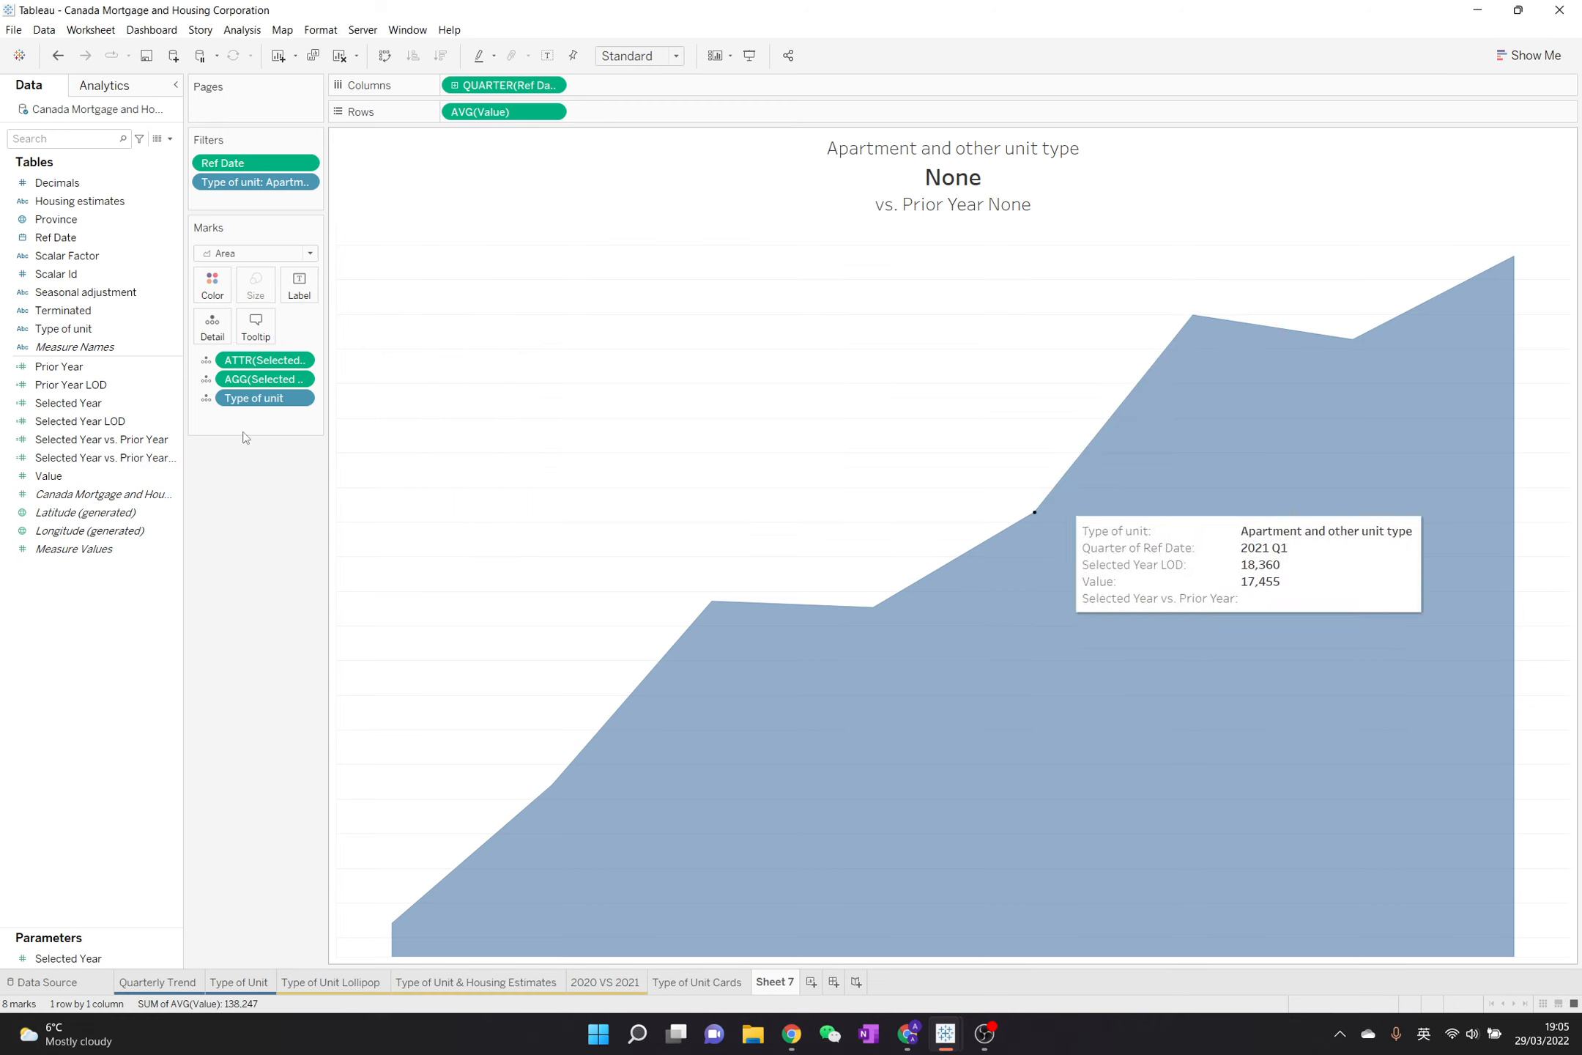
drag(102, 457, 267, 377)
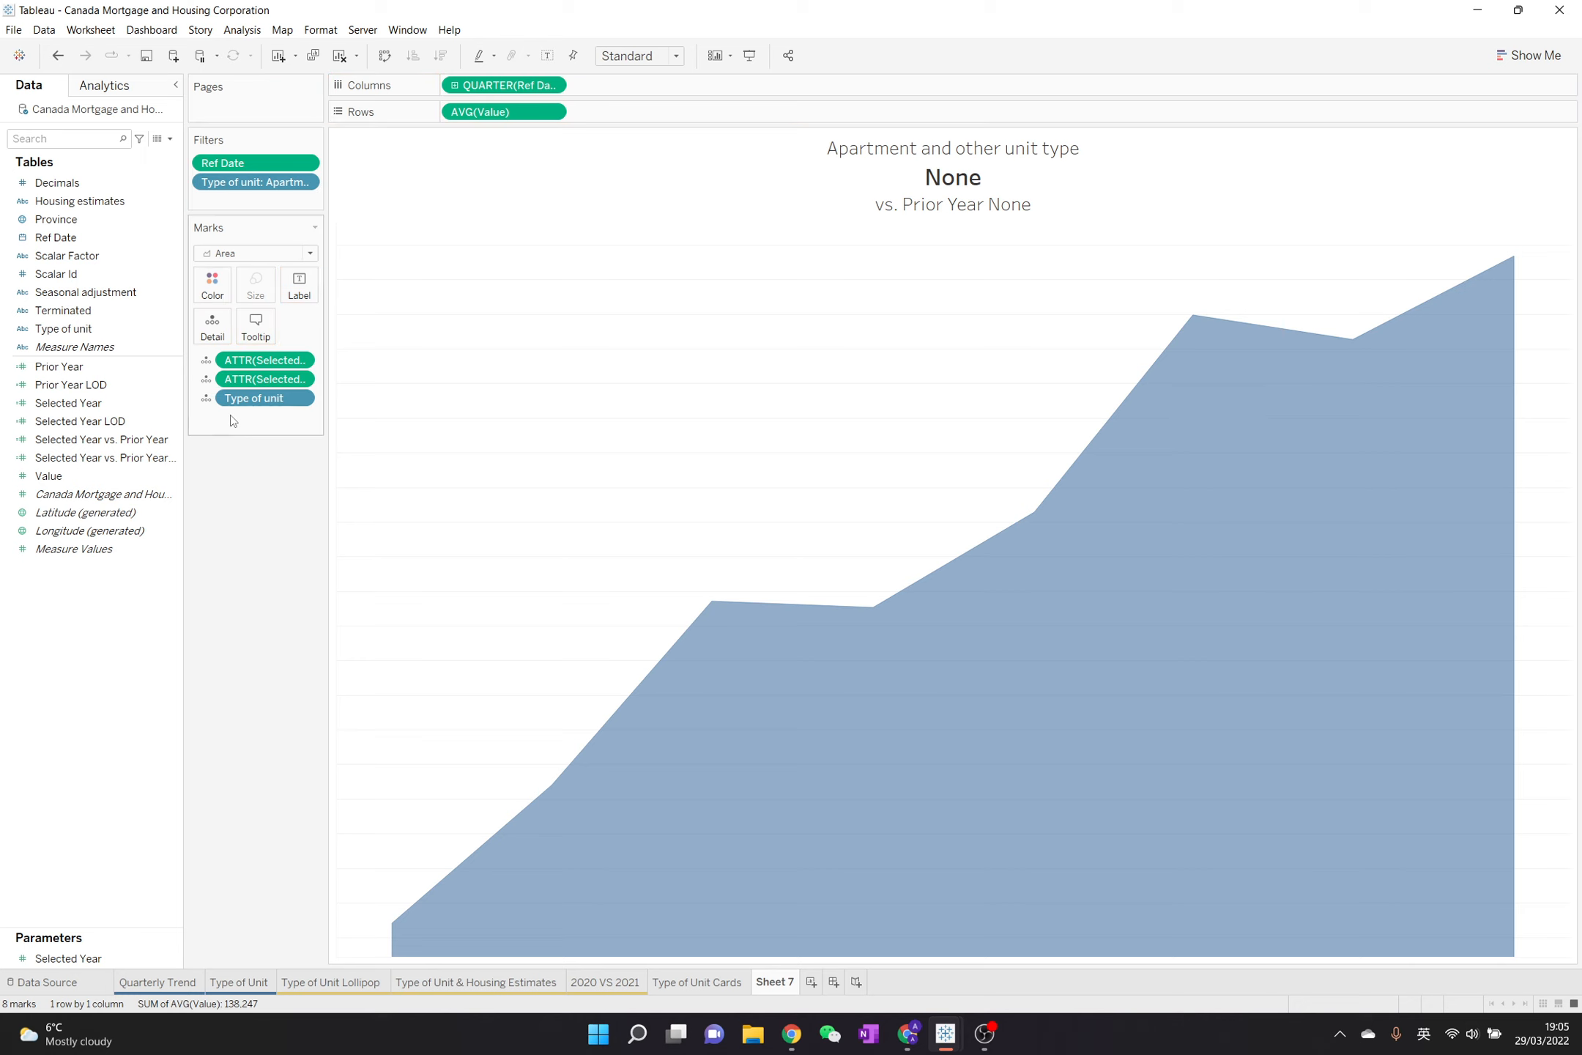
Replace the missing field on the chart title's second line with ATTR(Selected Year LOD), keeping it on its own line
double_click(915, 178)
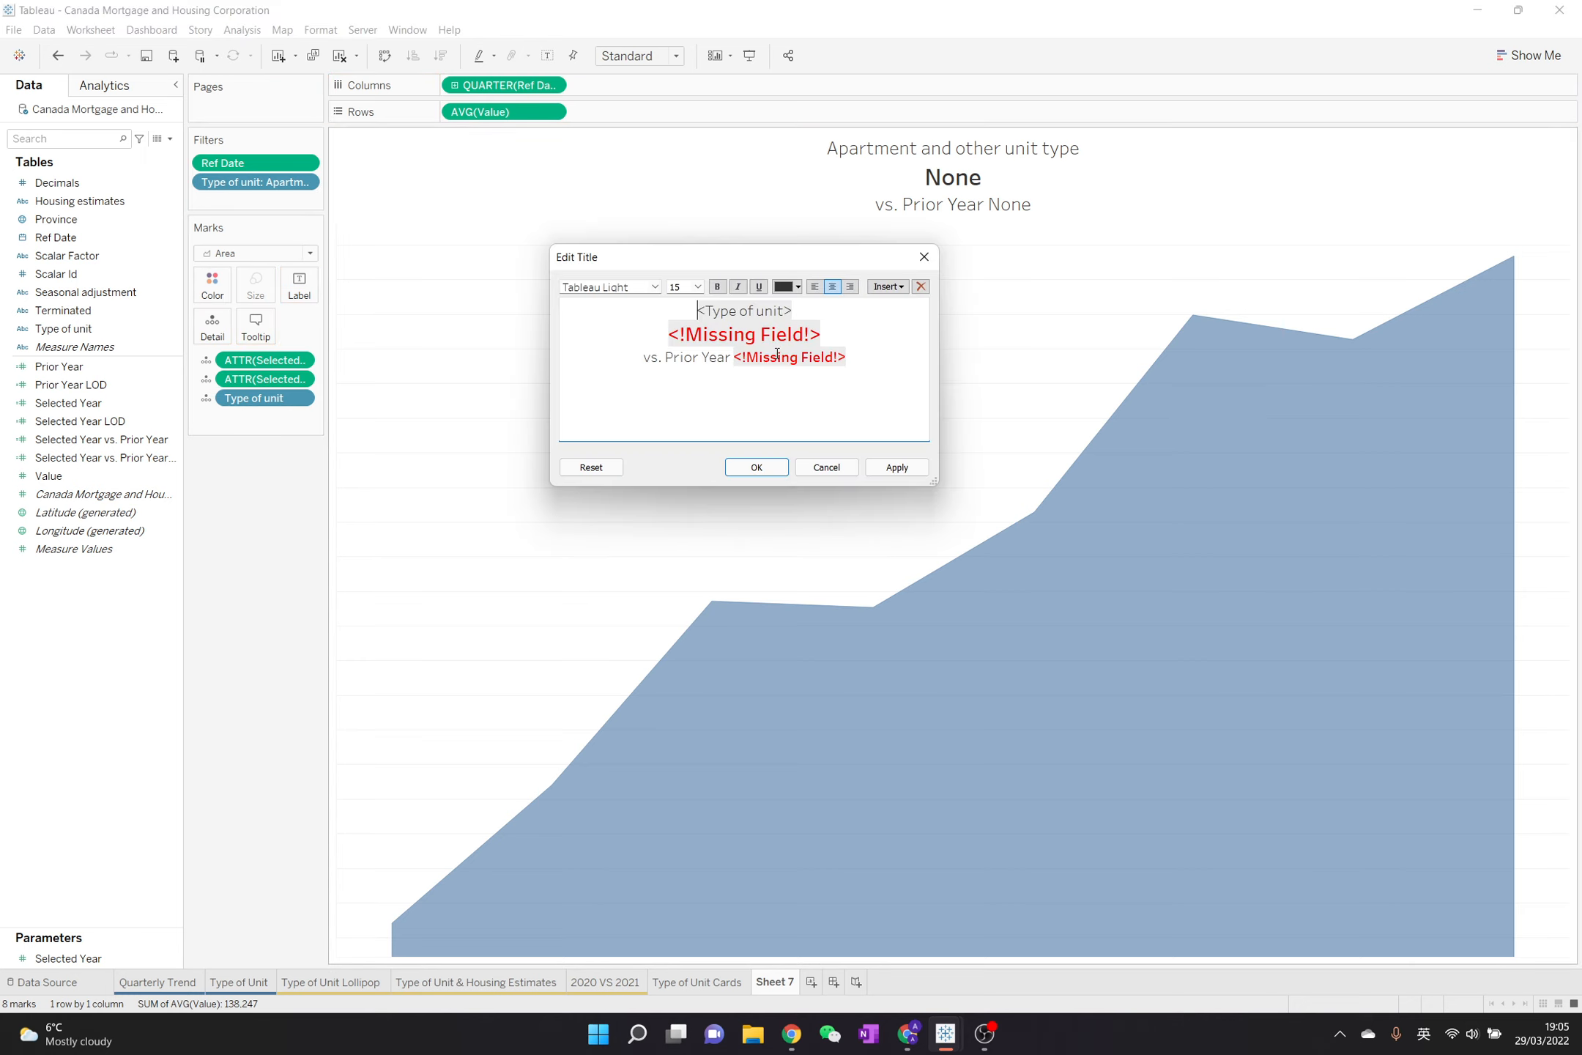
triple_click(718, 331)
click(889, 287)
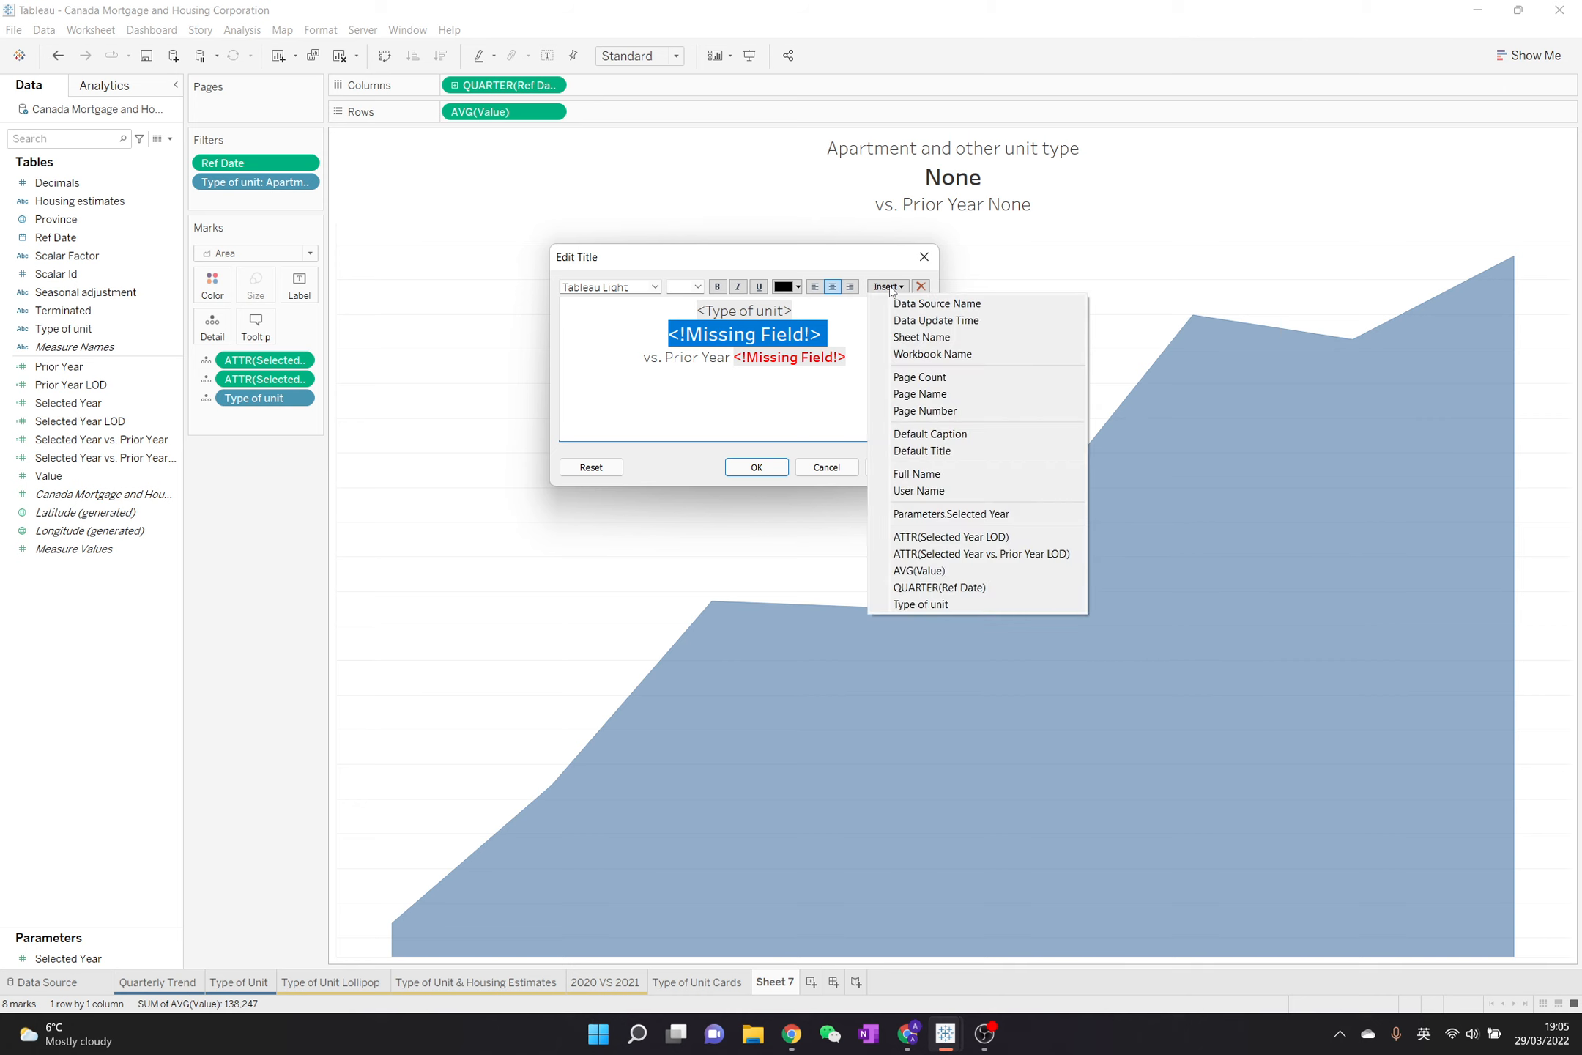
click(961, 541)
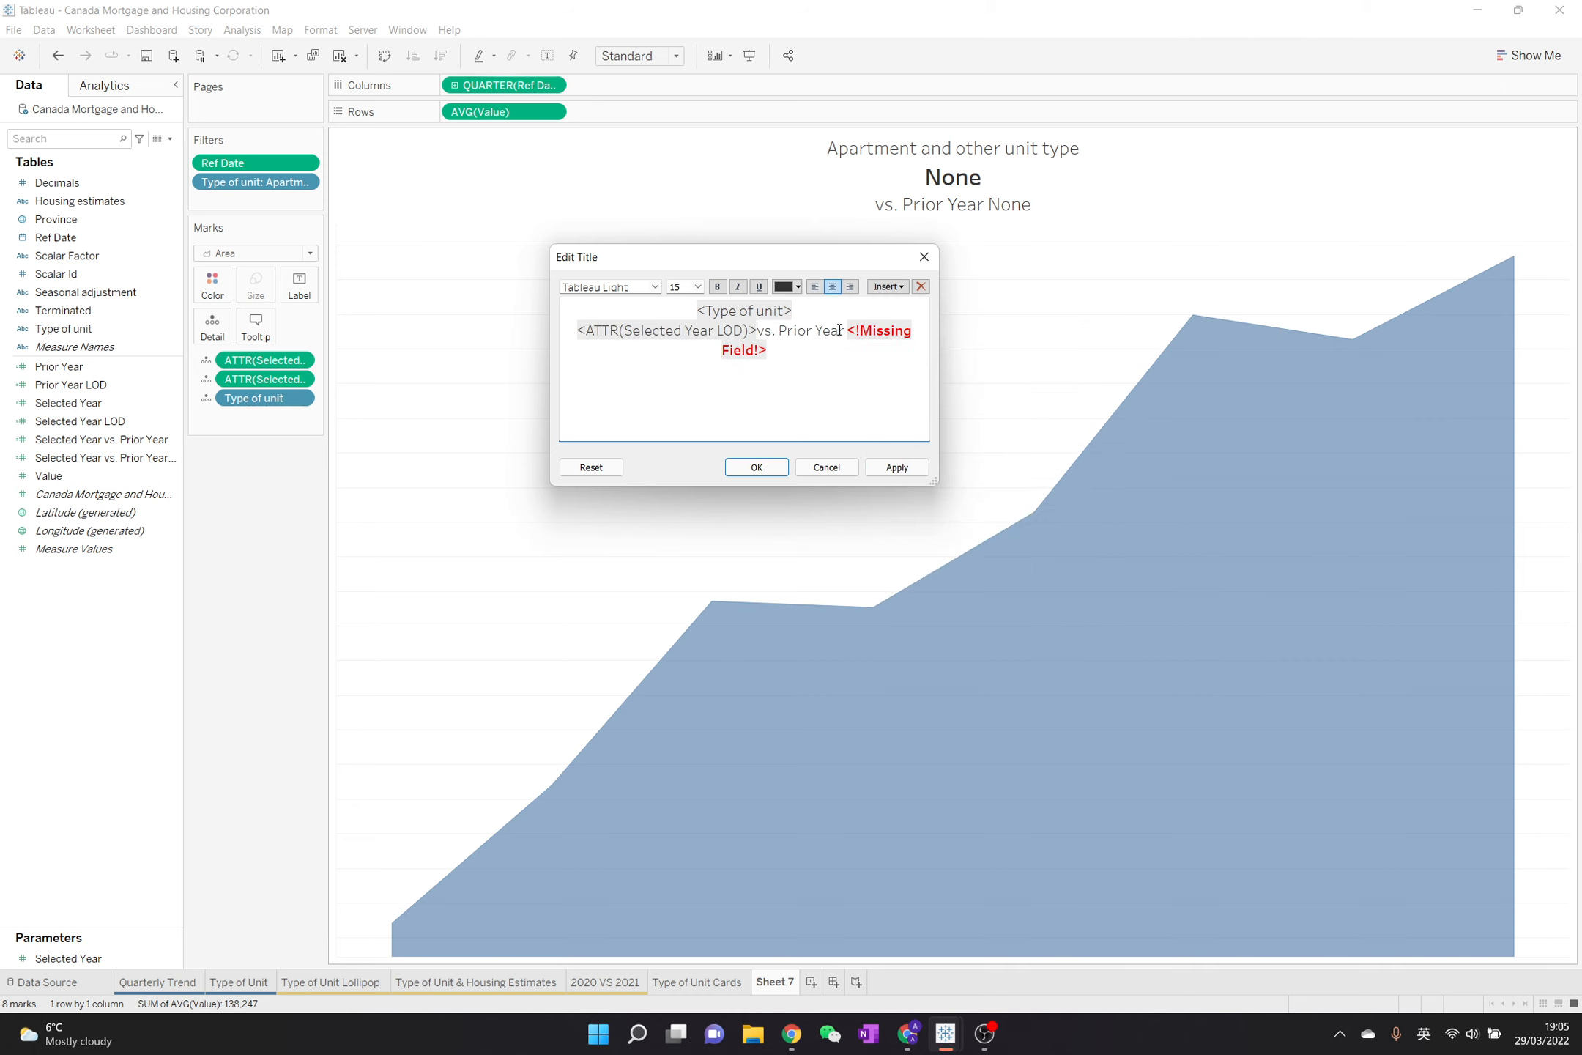
key(Return)
Replace the missing field after "vs. Prior Year" in the title with ATTR(Selected Year vs. Prior Year LOD)
double_click(830, 350)
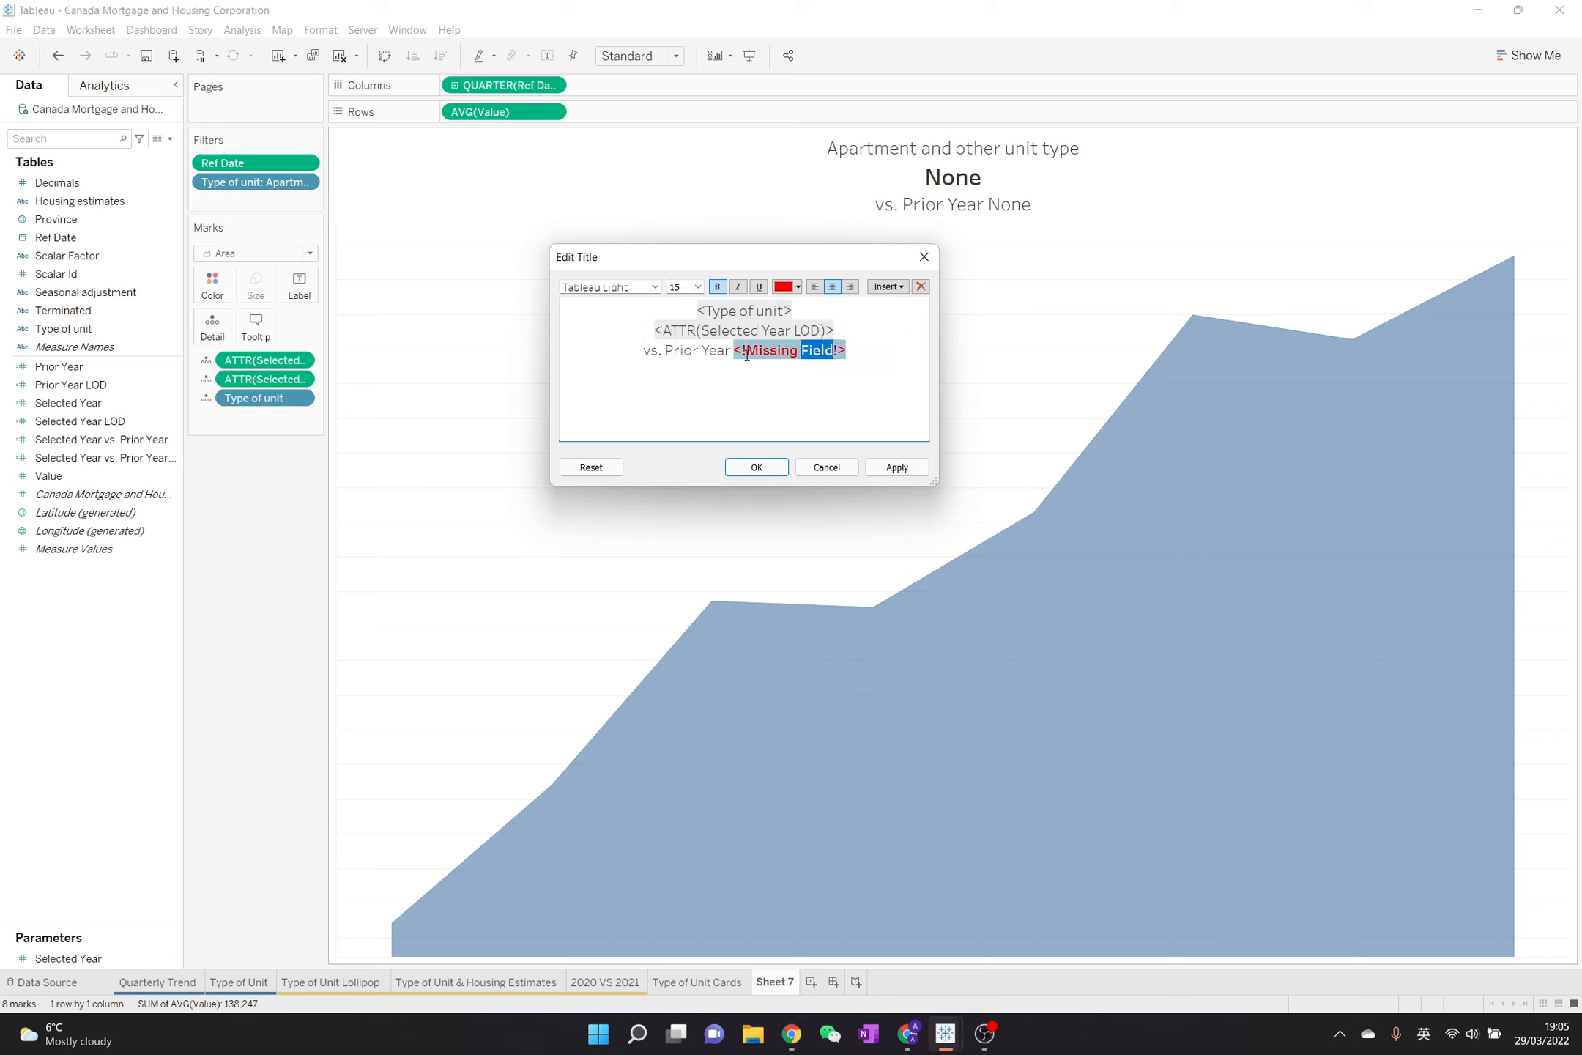
drag(746, 355, 850, 357)
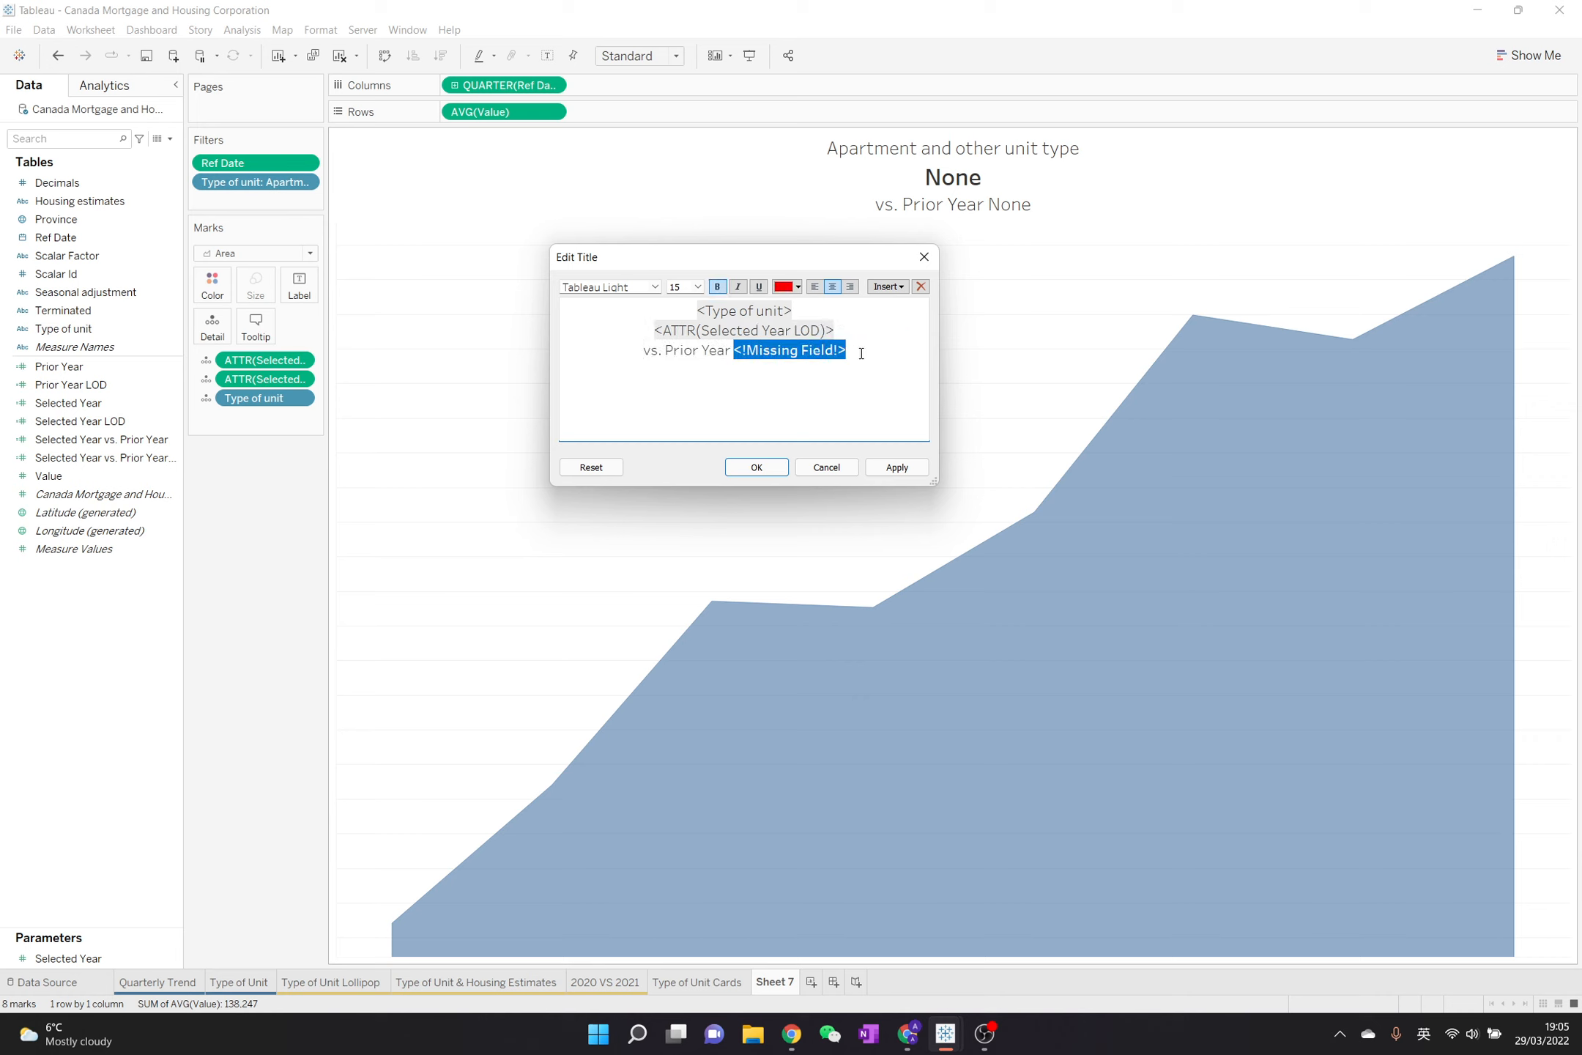
click(887, 286)
click(967, 556)
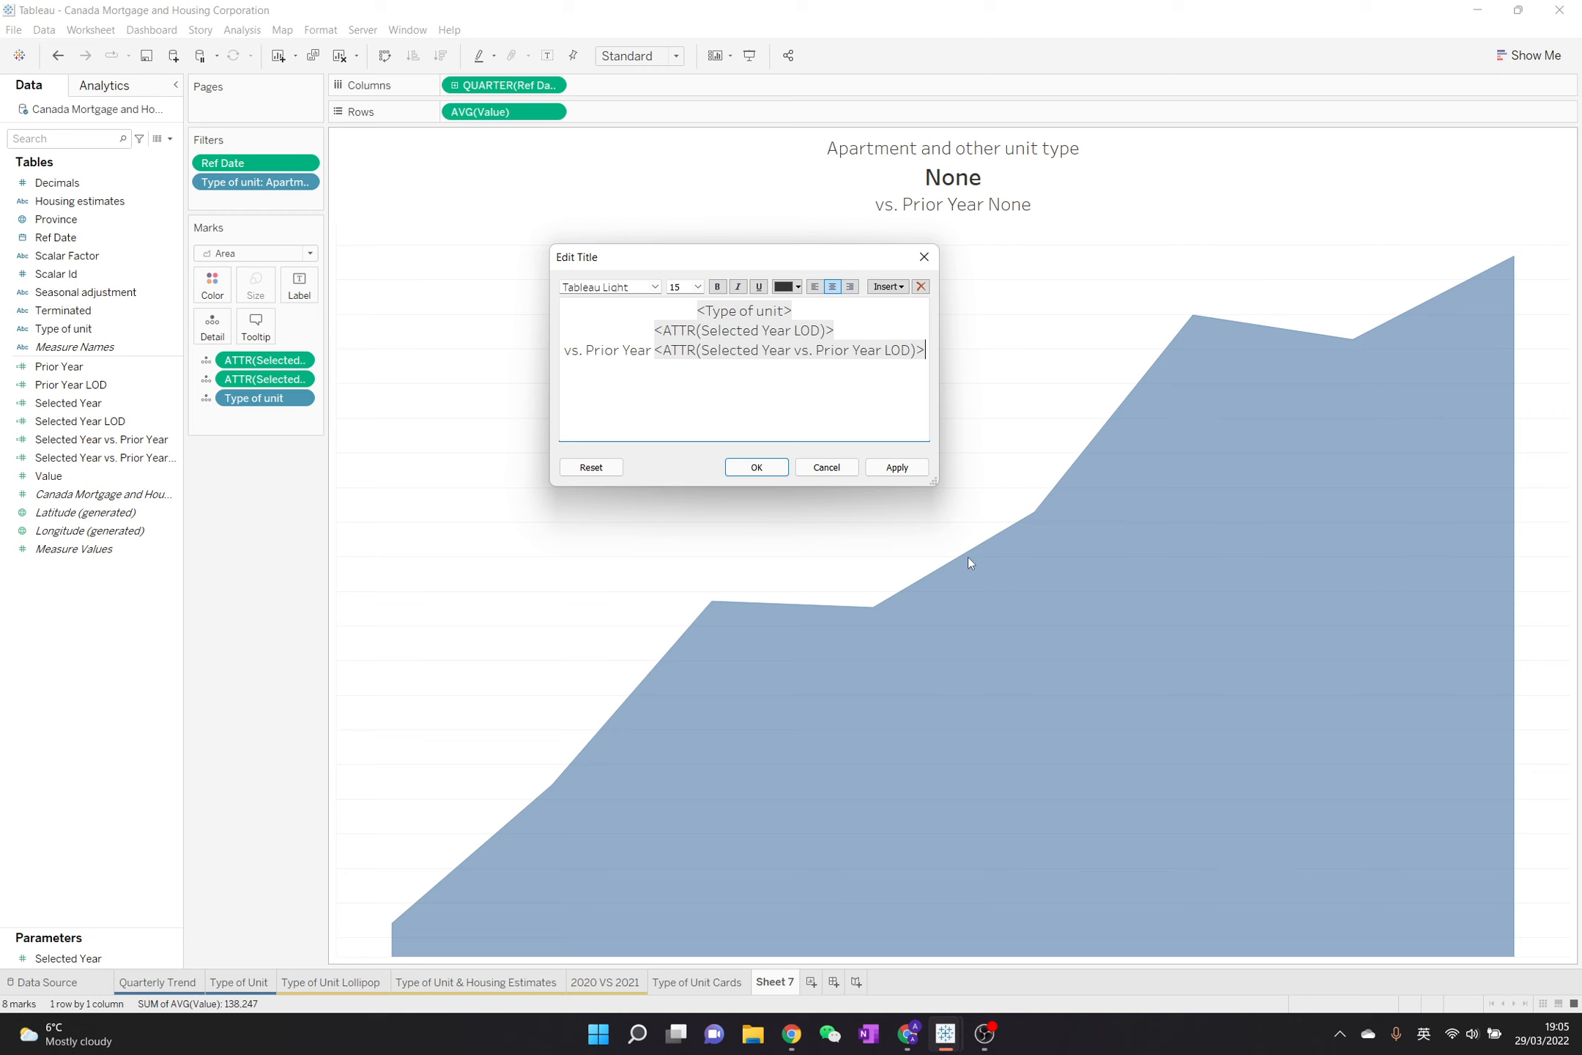
Format the title's Selected Year LOD line in bold at size 20 and apply the title changes
triple_click(766, 334)
click(697, 286)
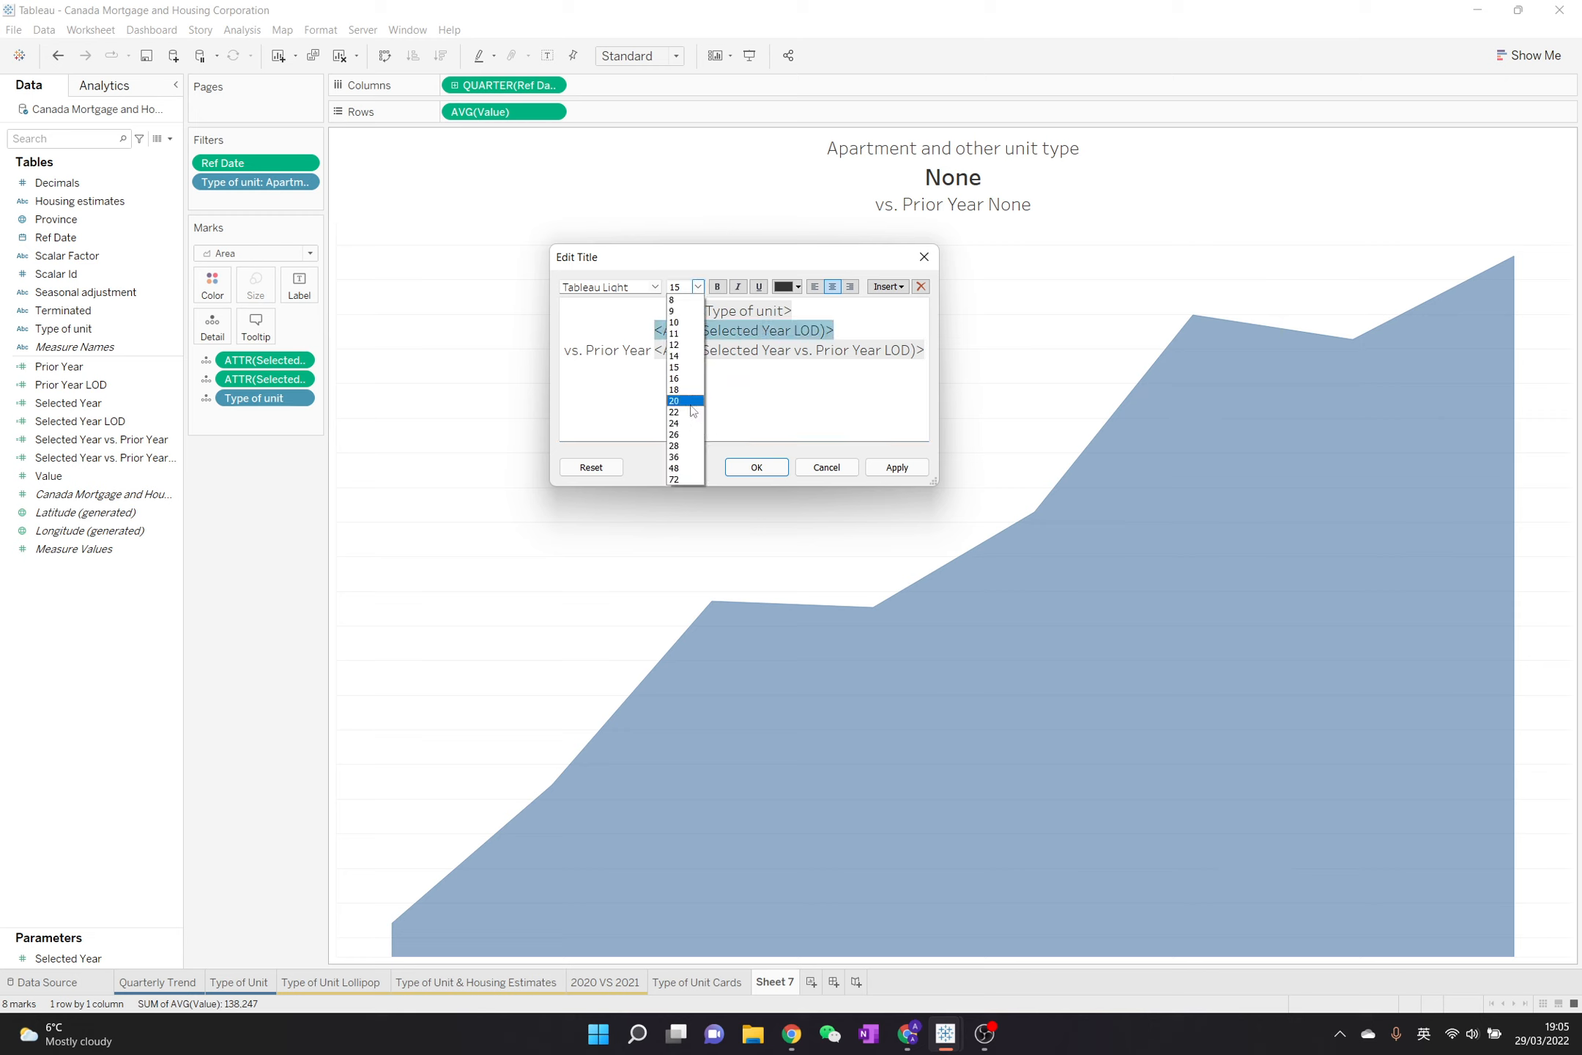
click(690, 403)
click(717, 287)
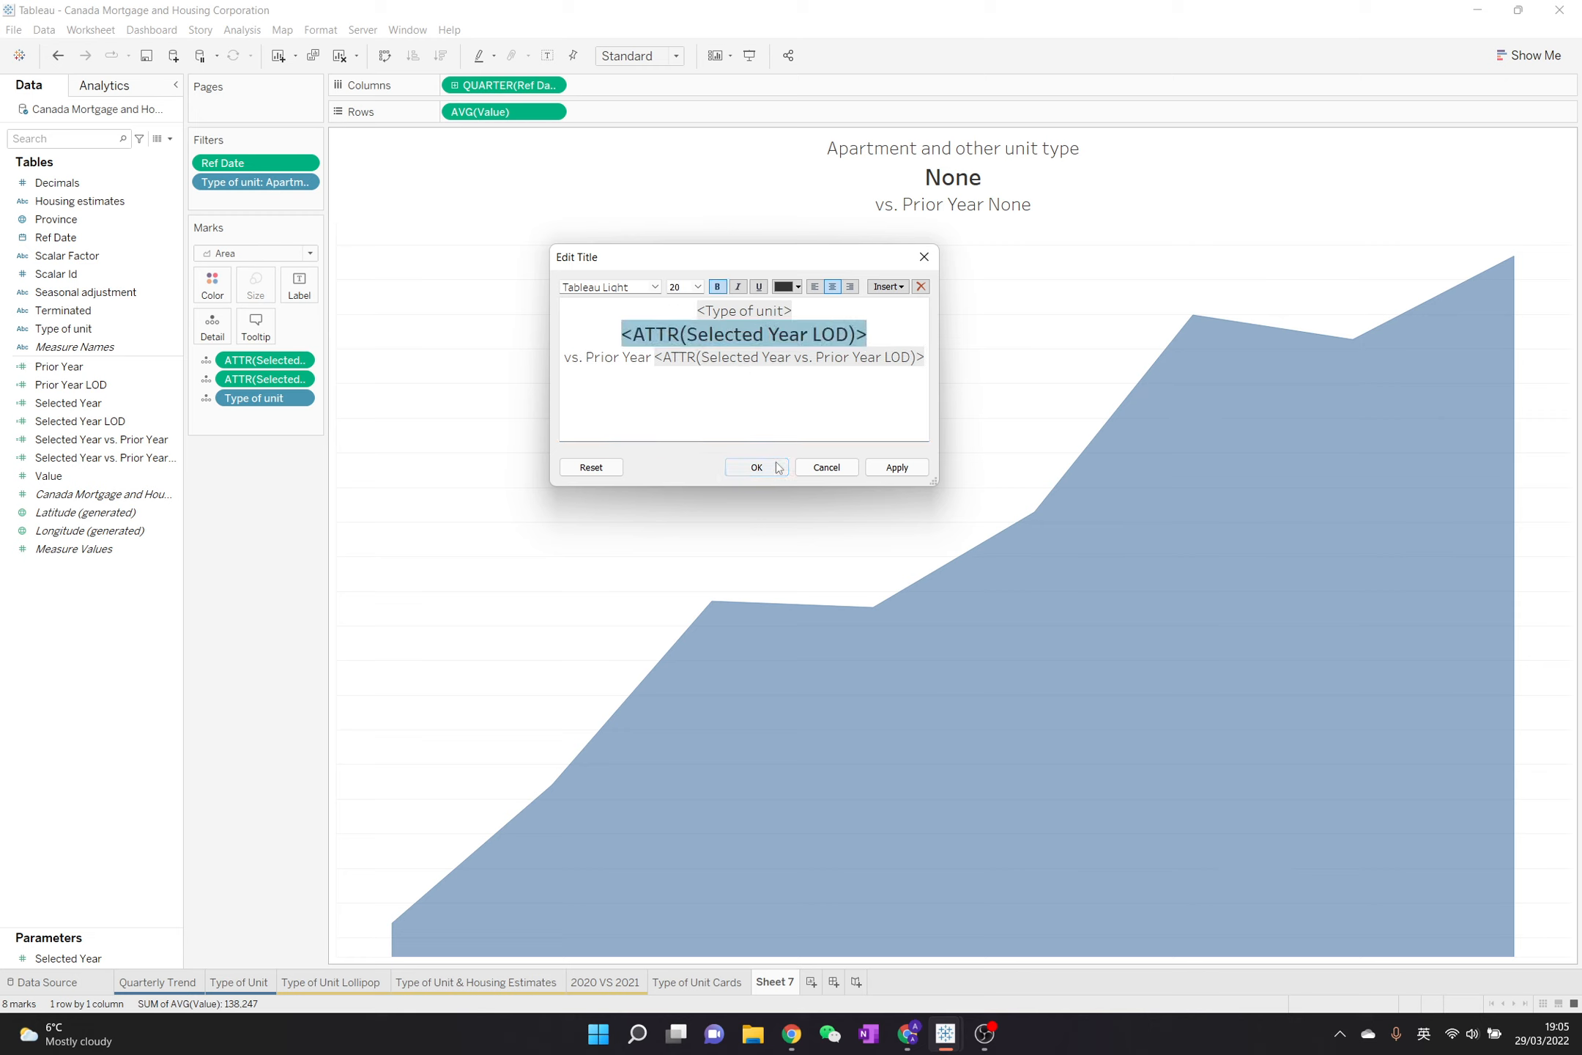
click(778, 467)
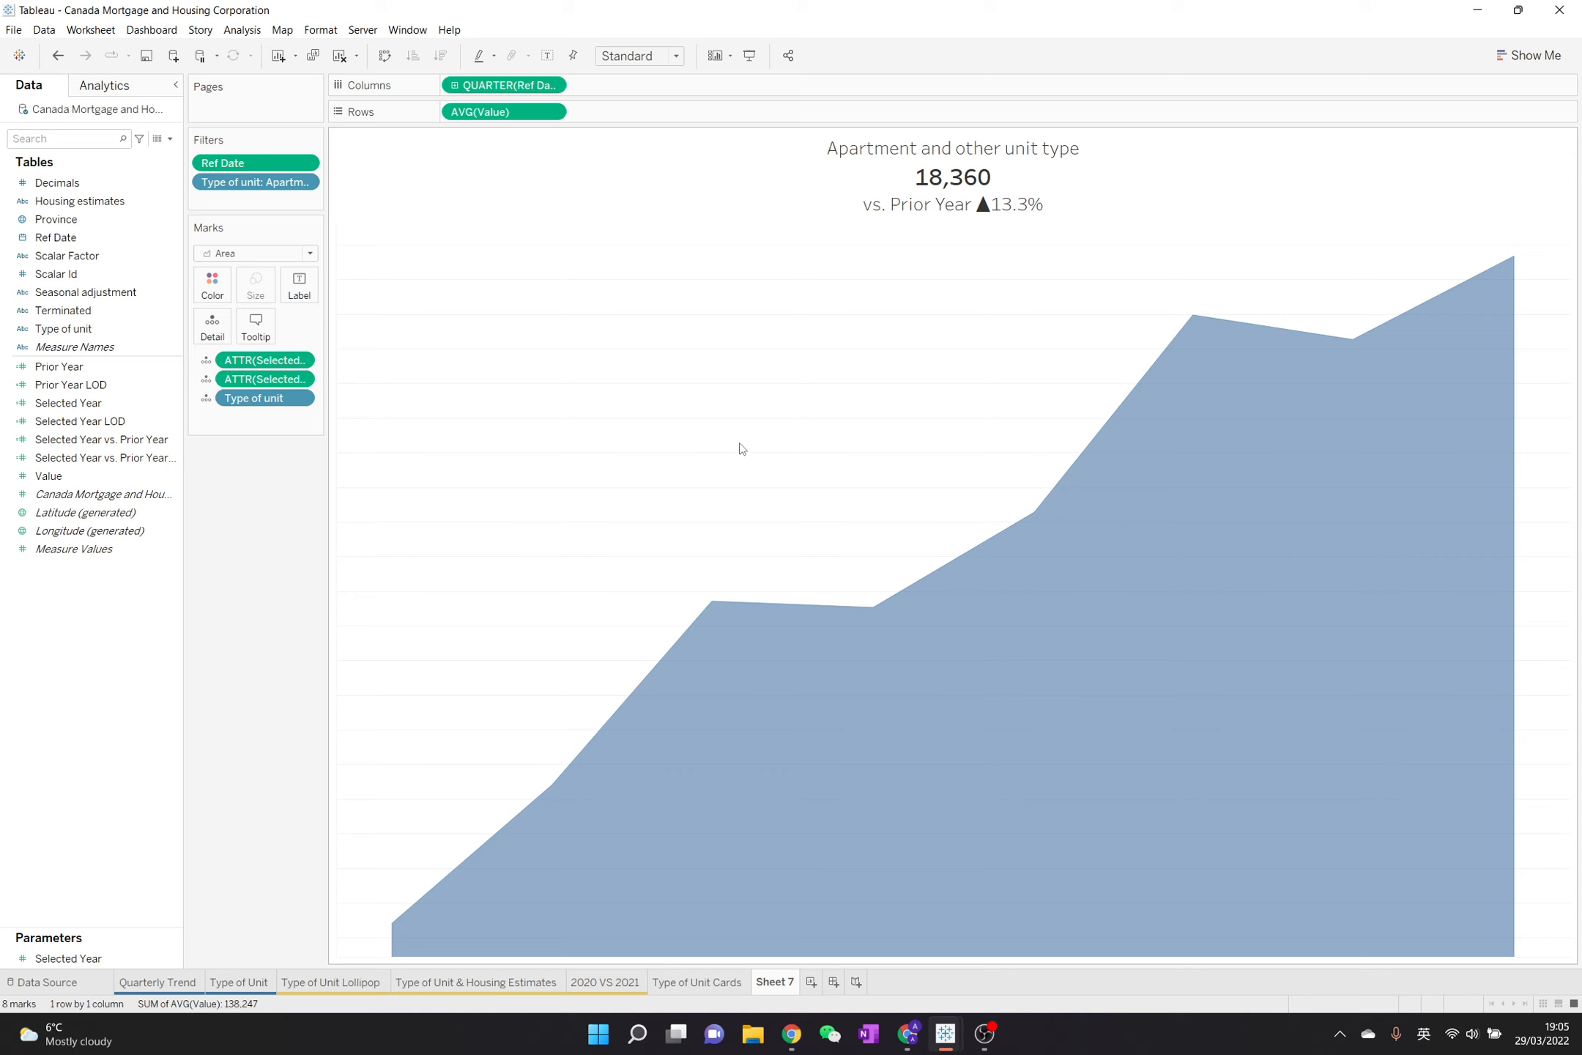
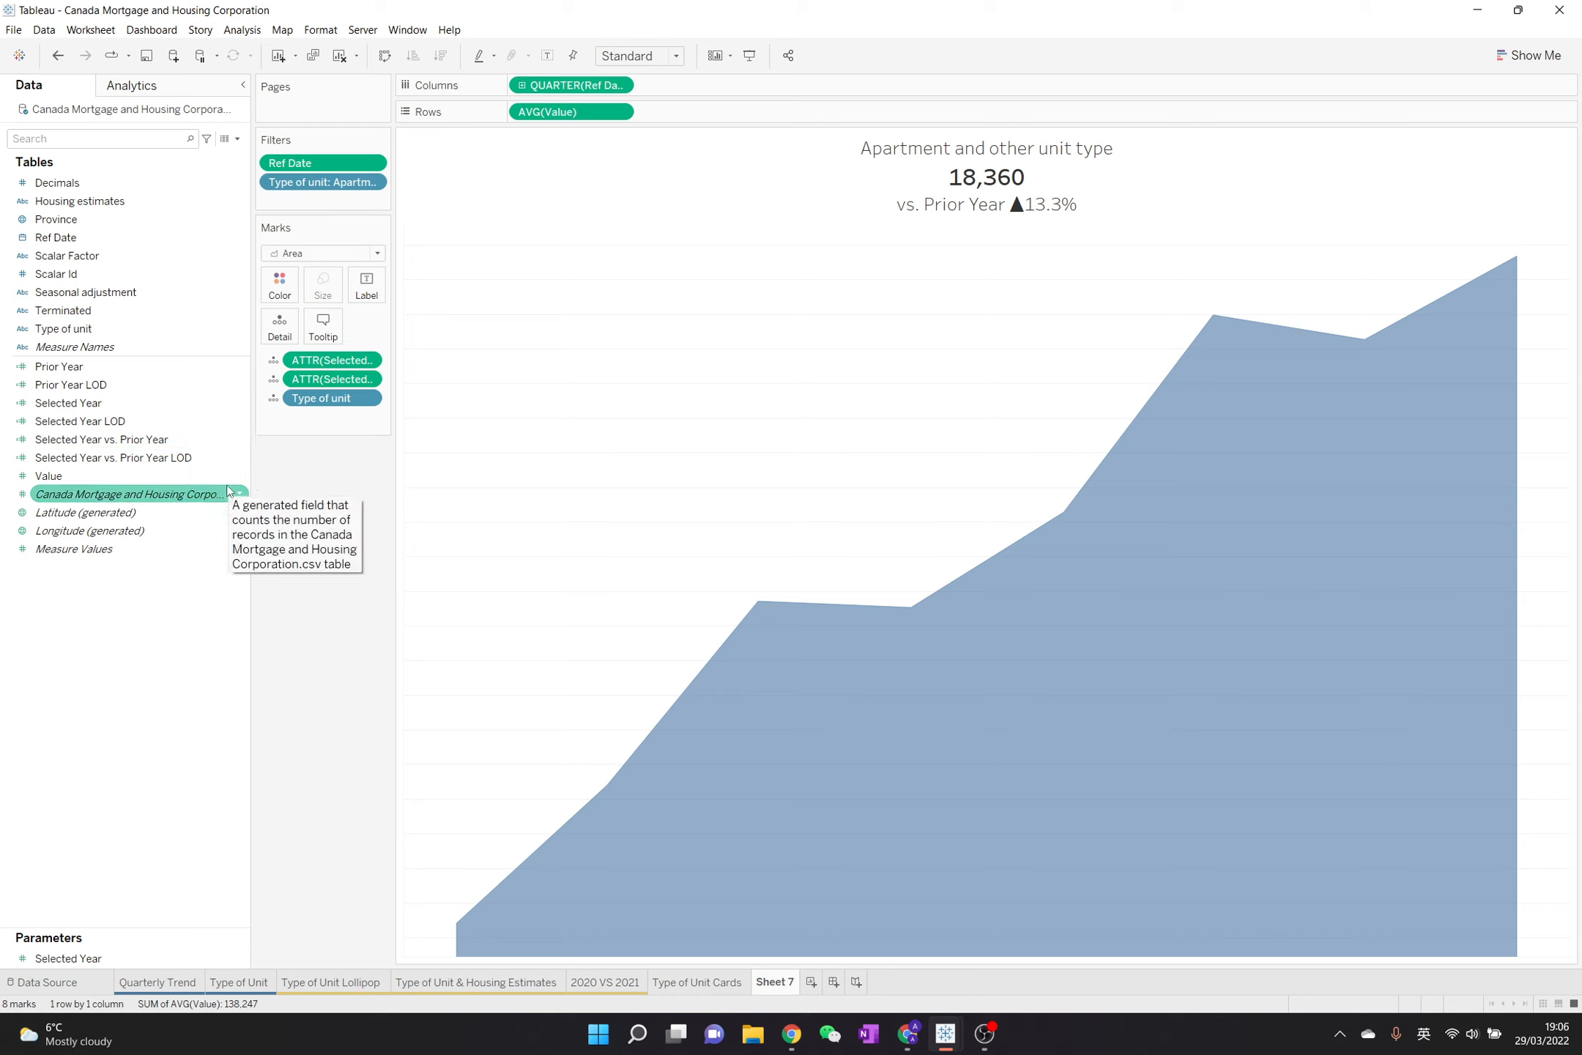
Set the Grand Total pane and header borders to None in the row border formatting
mouse_move(1290, 437)
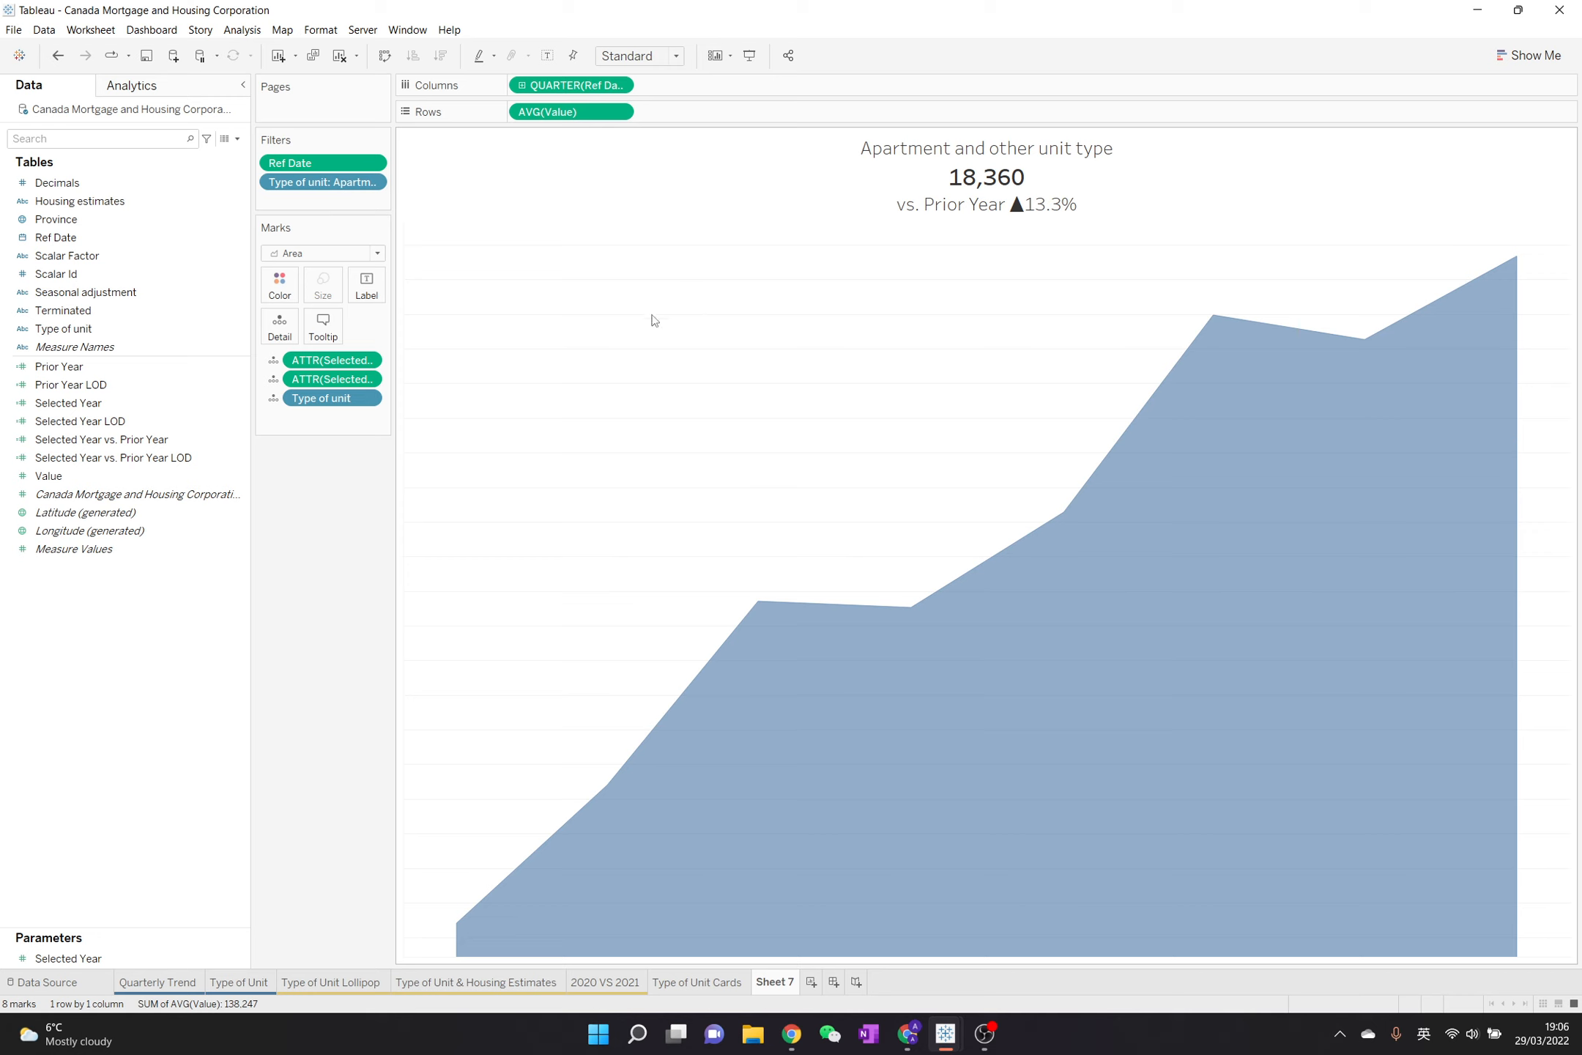
click(320, 30)
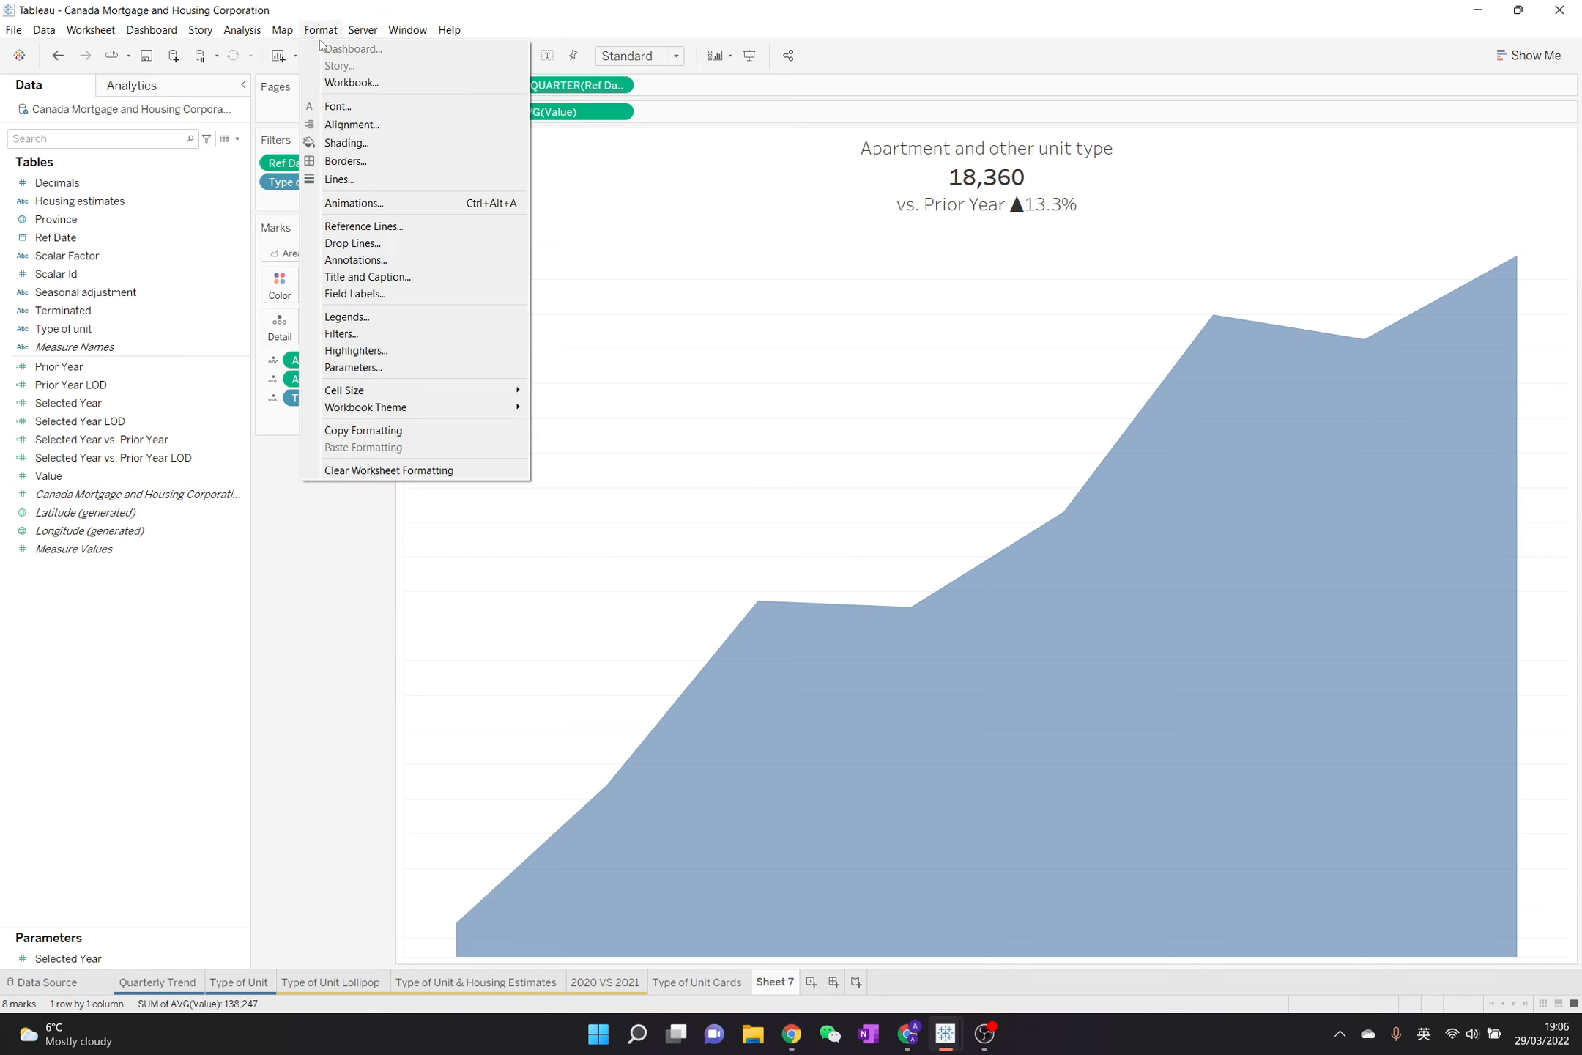
click(345, 161)
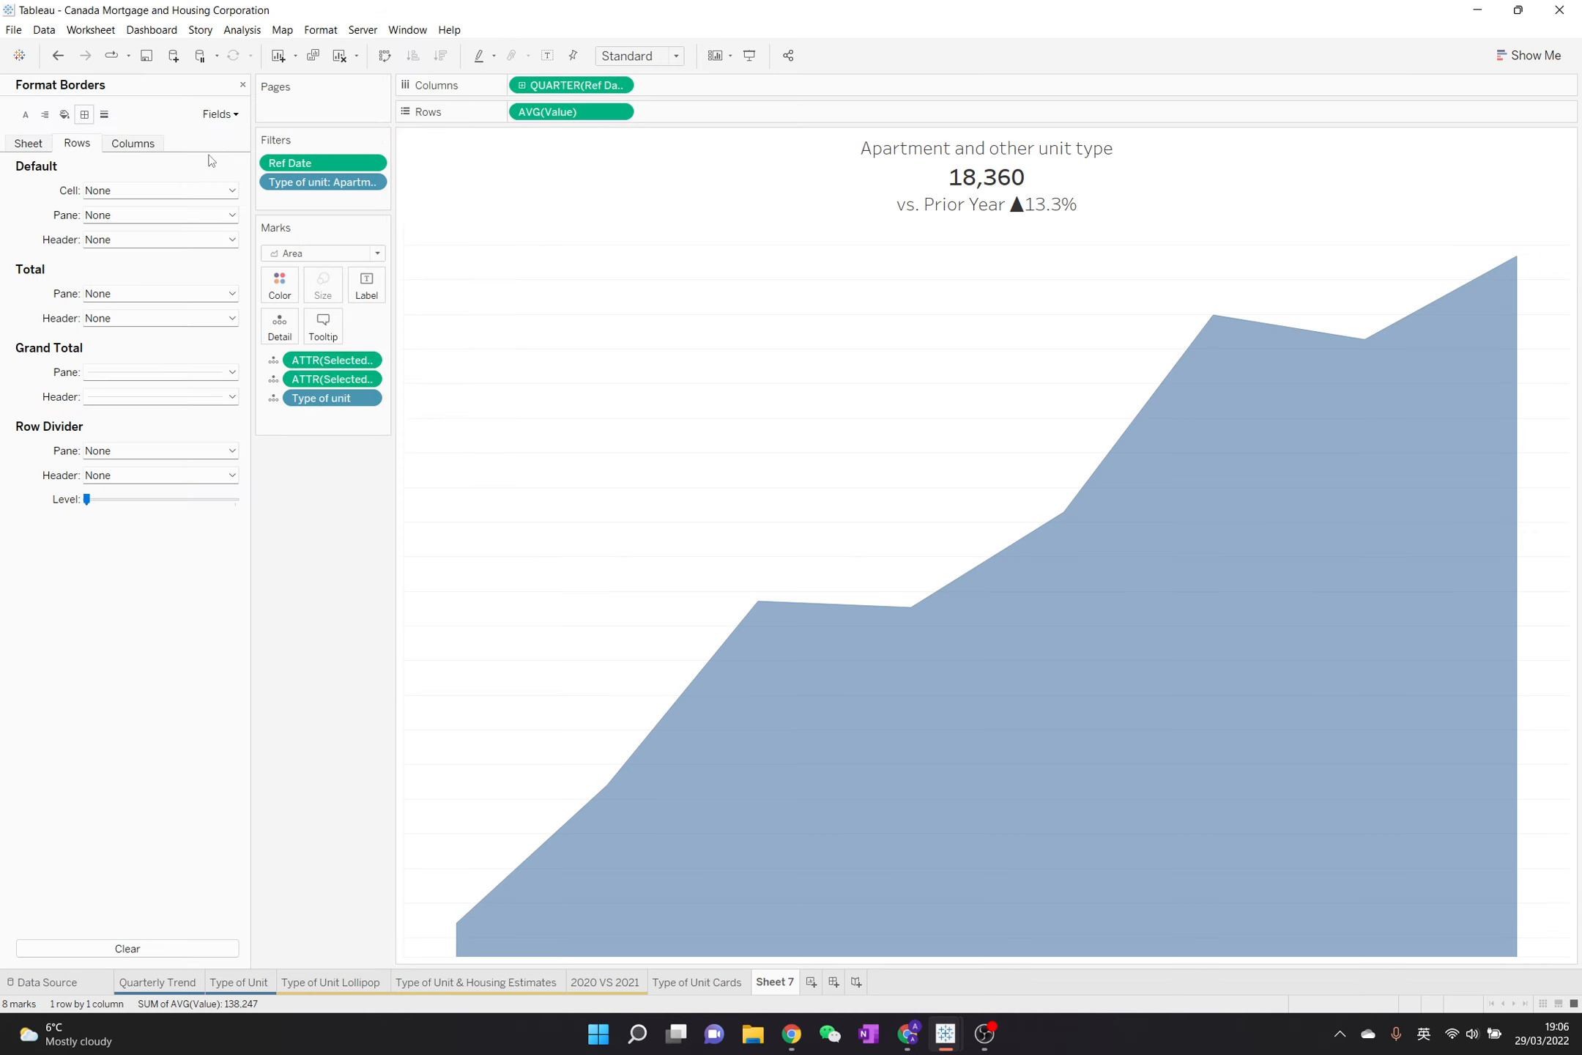
click(163, 371)
click(156, 392)
click(160, 396)
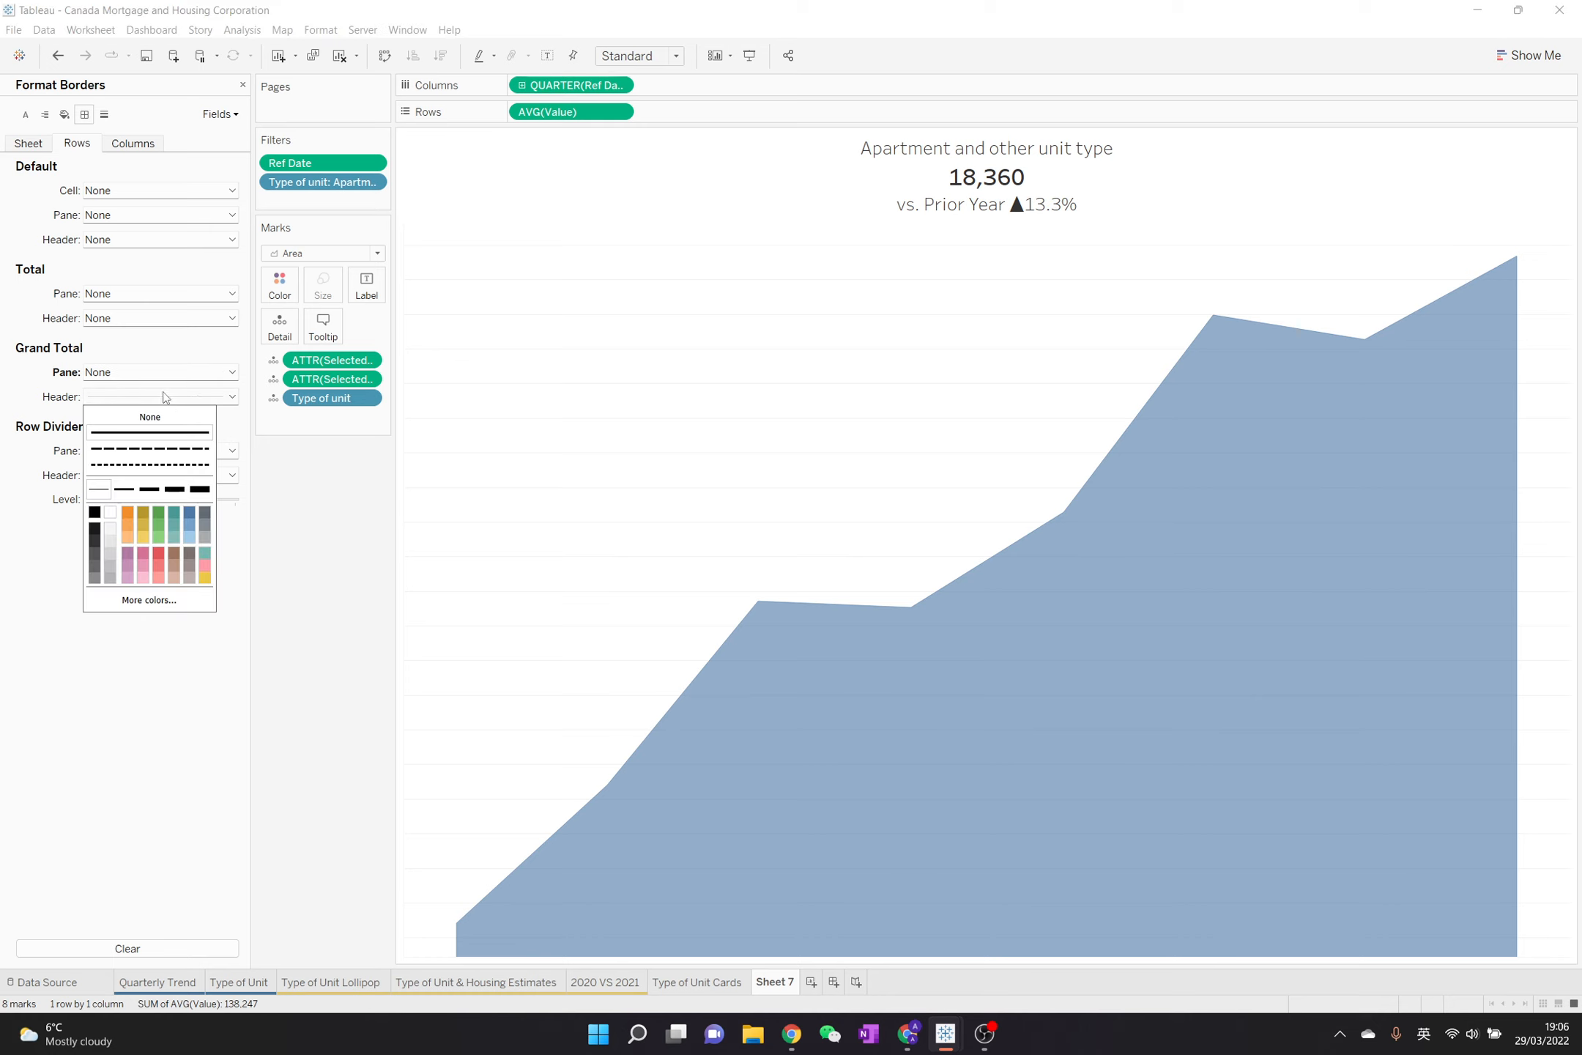
click(245, 465)
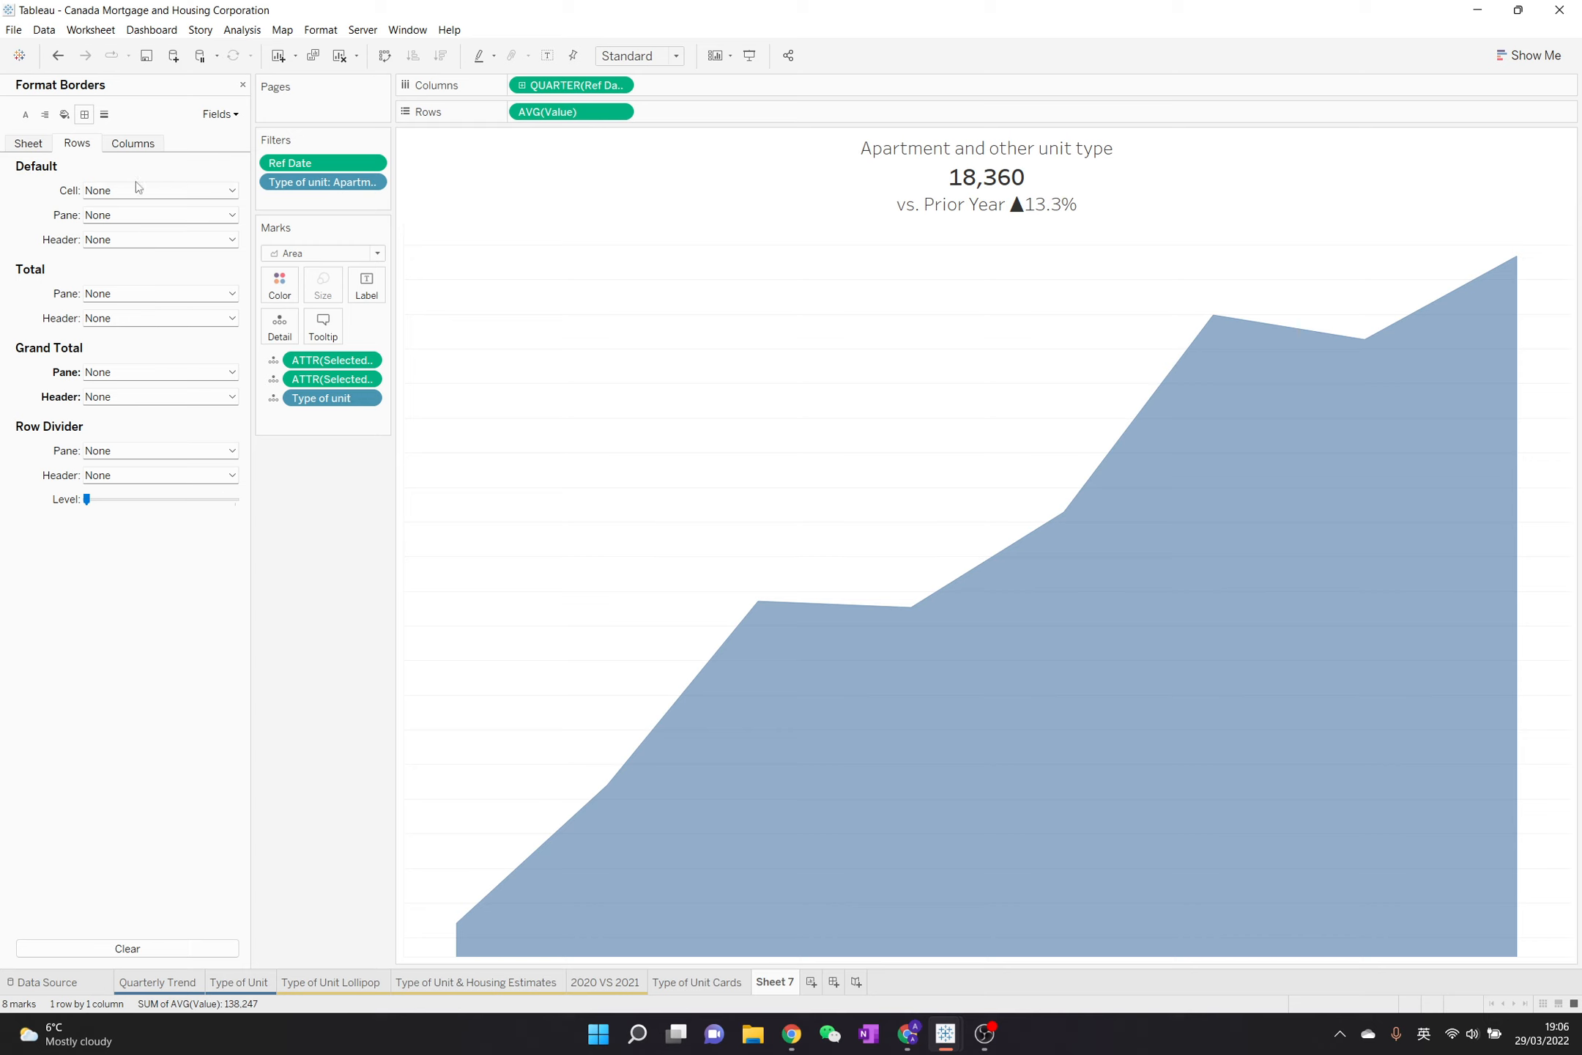
click(28, 144)
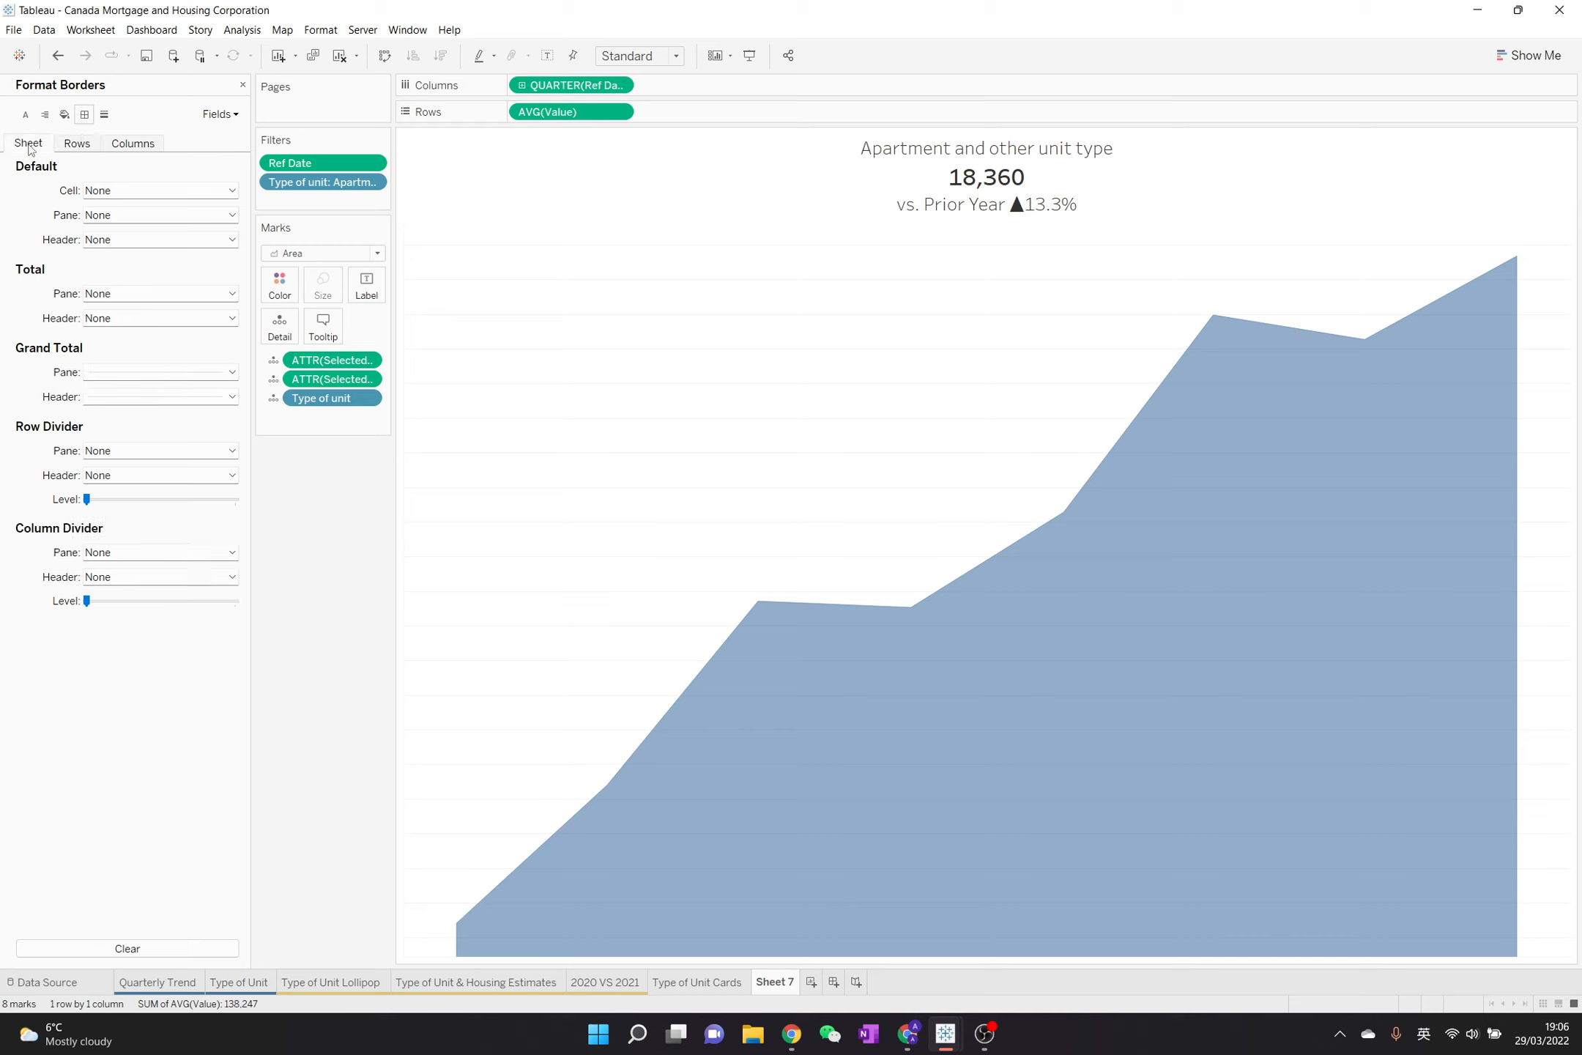
click(158, 371)
click(159, 369)
Set the sheet's drop lines and the rows' grid lines to None, and close the line formatting
click(104, 113)
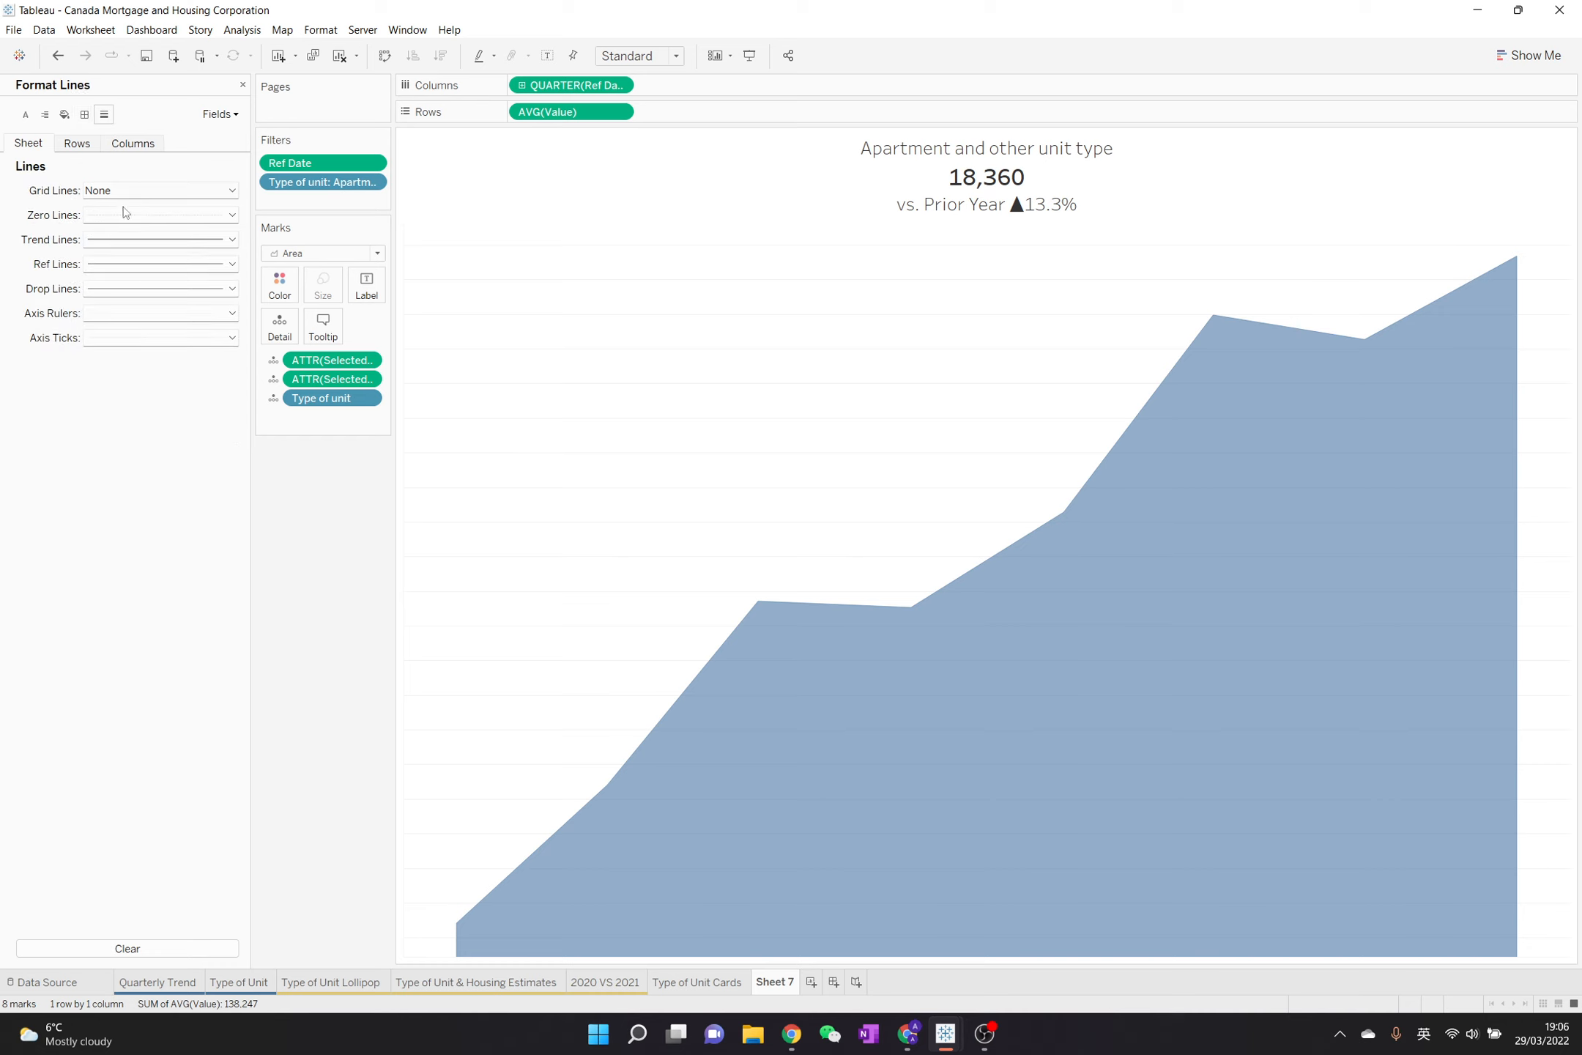
click(142, 289)
click(150, 309)
click(82, 143)
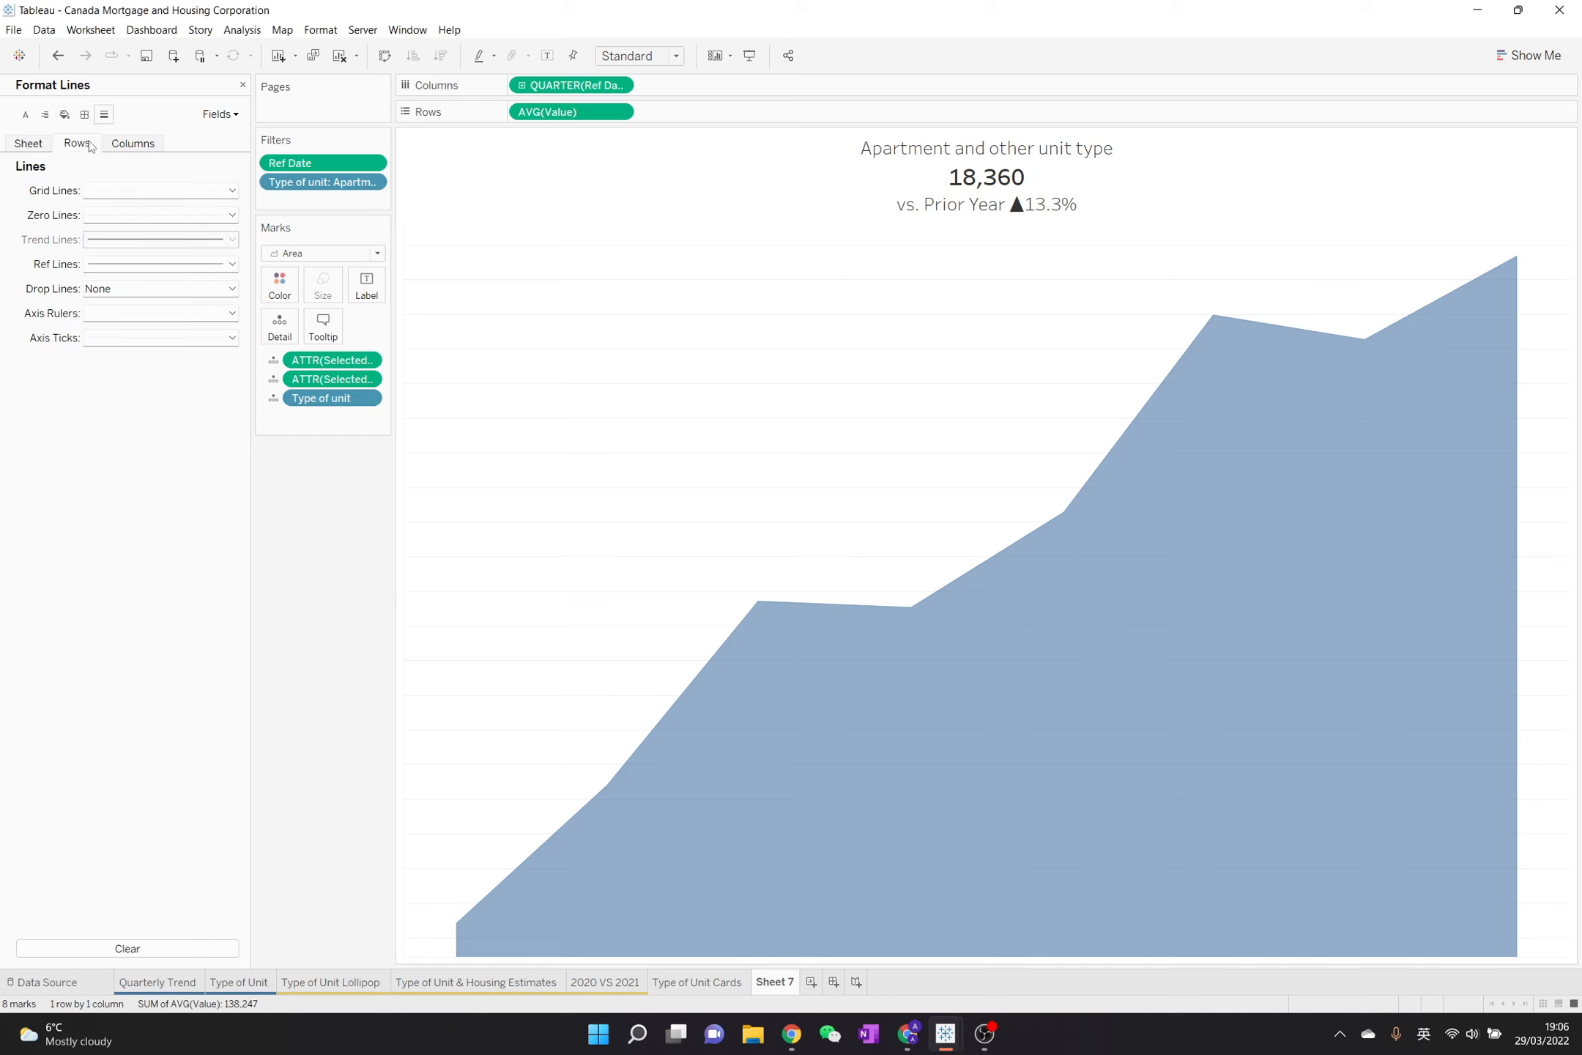
click(124, 192)
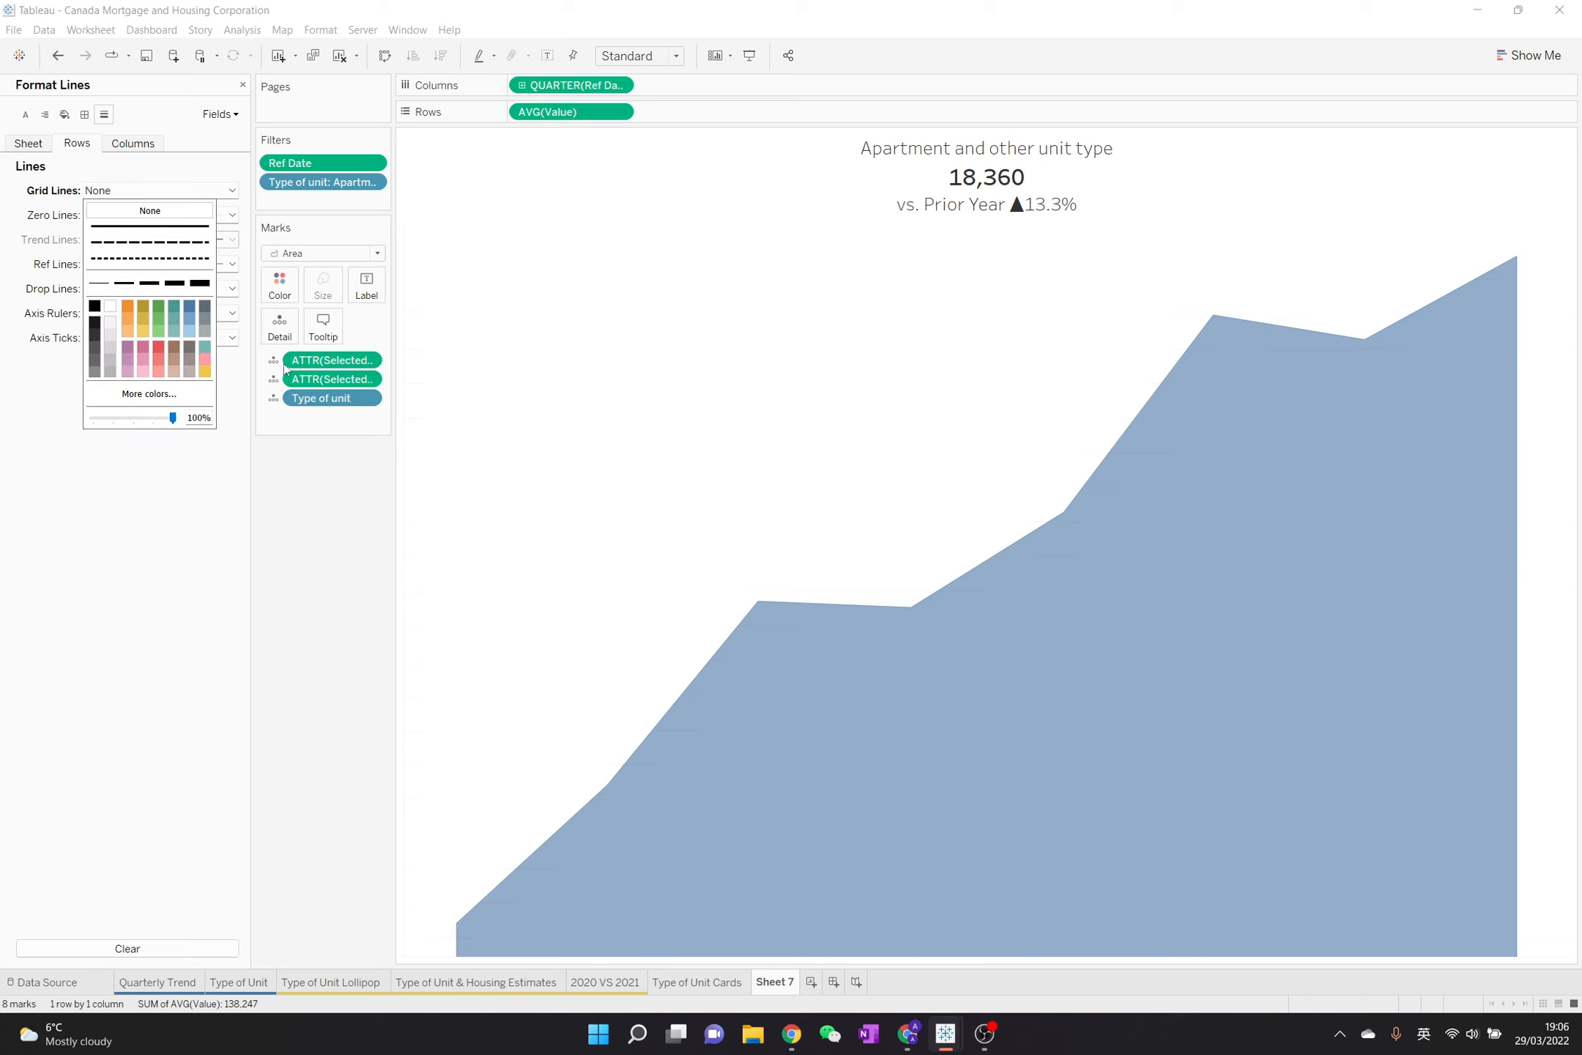
click(297, 519)
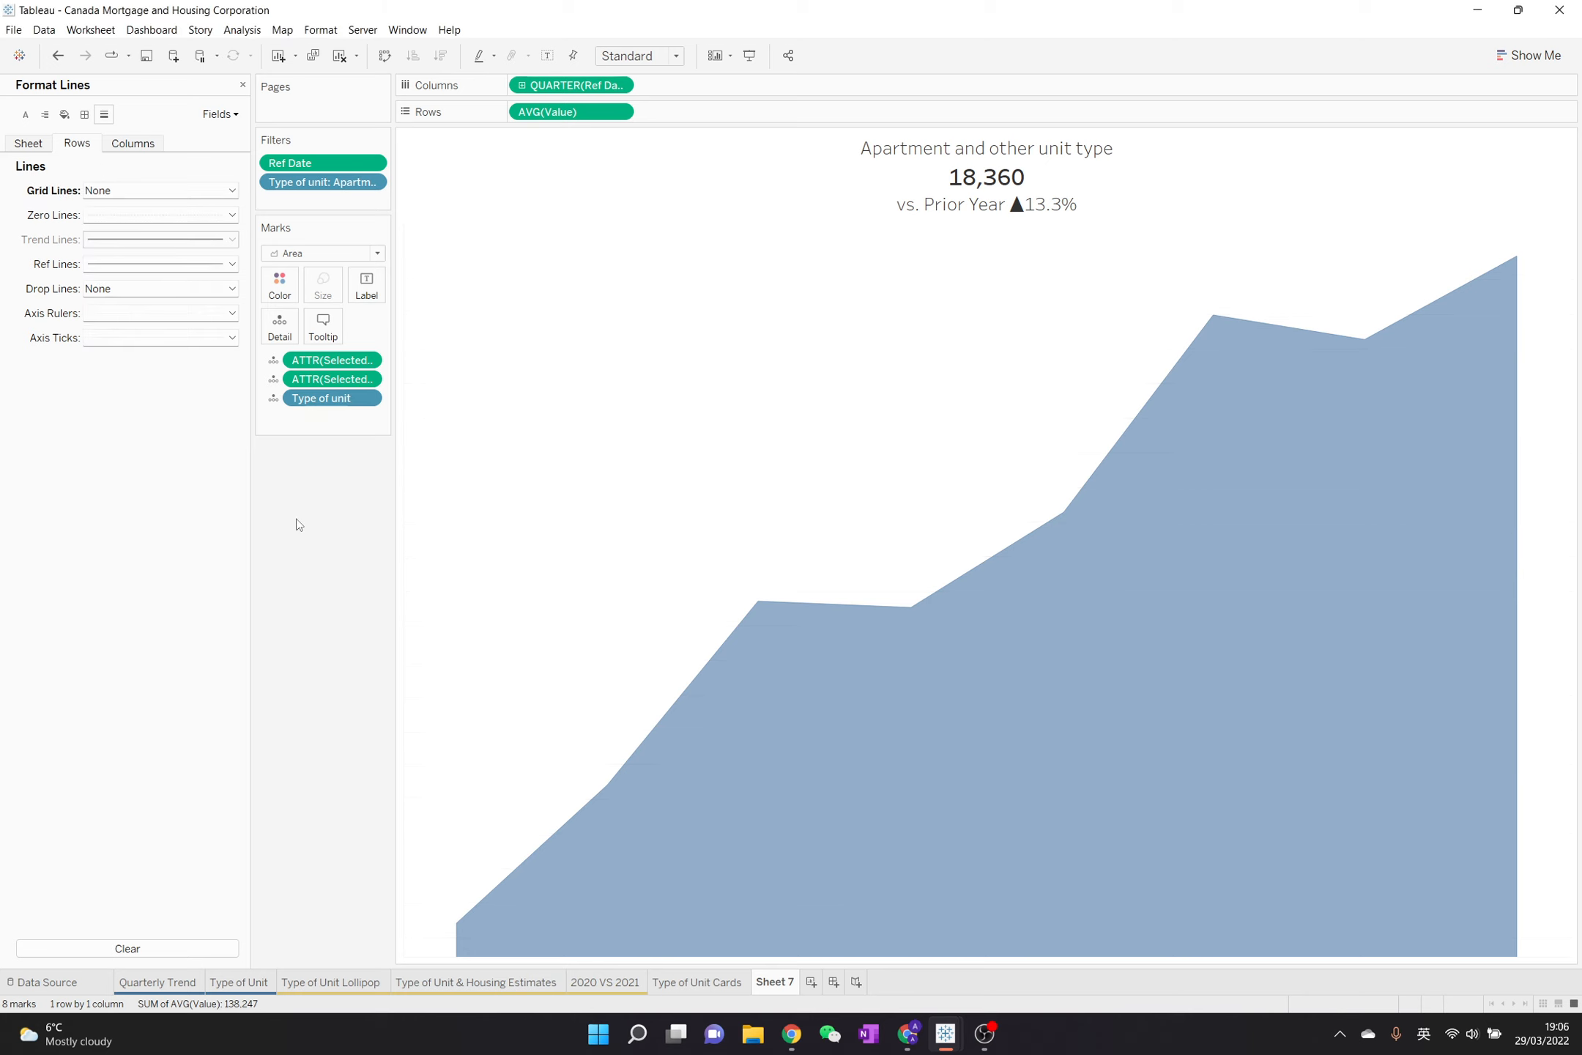
click(243, 84)
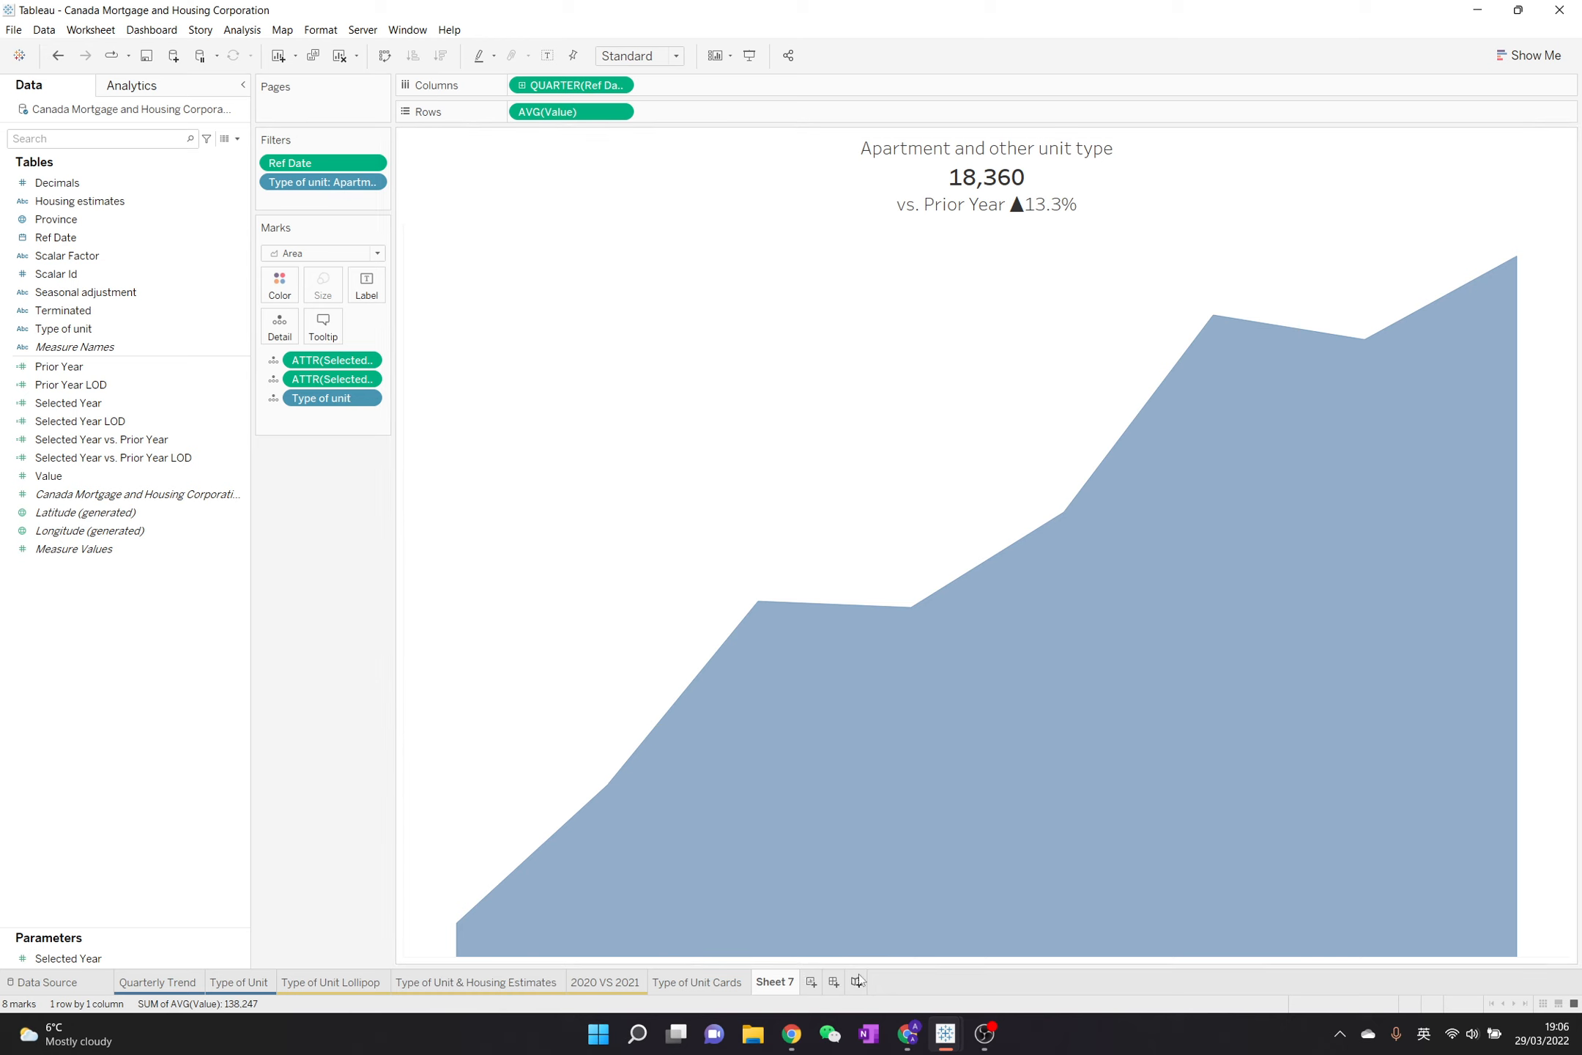
Rename the Sheet 7 worksheet as "Apartment Unit Type"
mouse_move(790, 988)
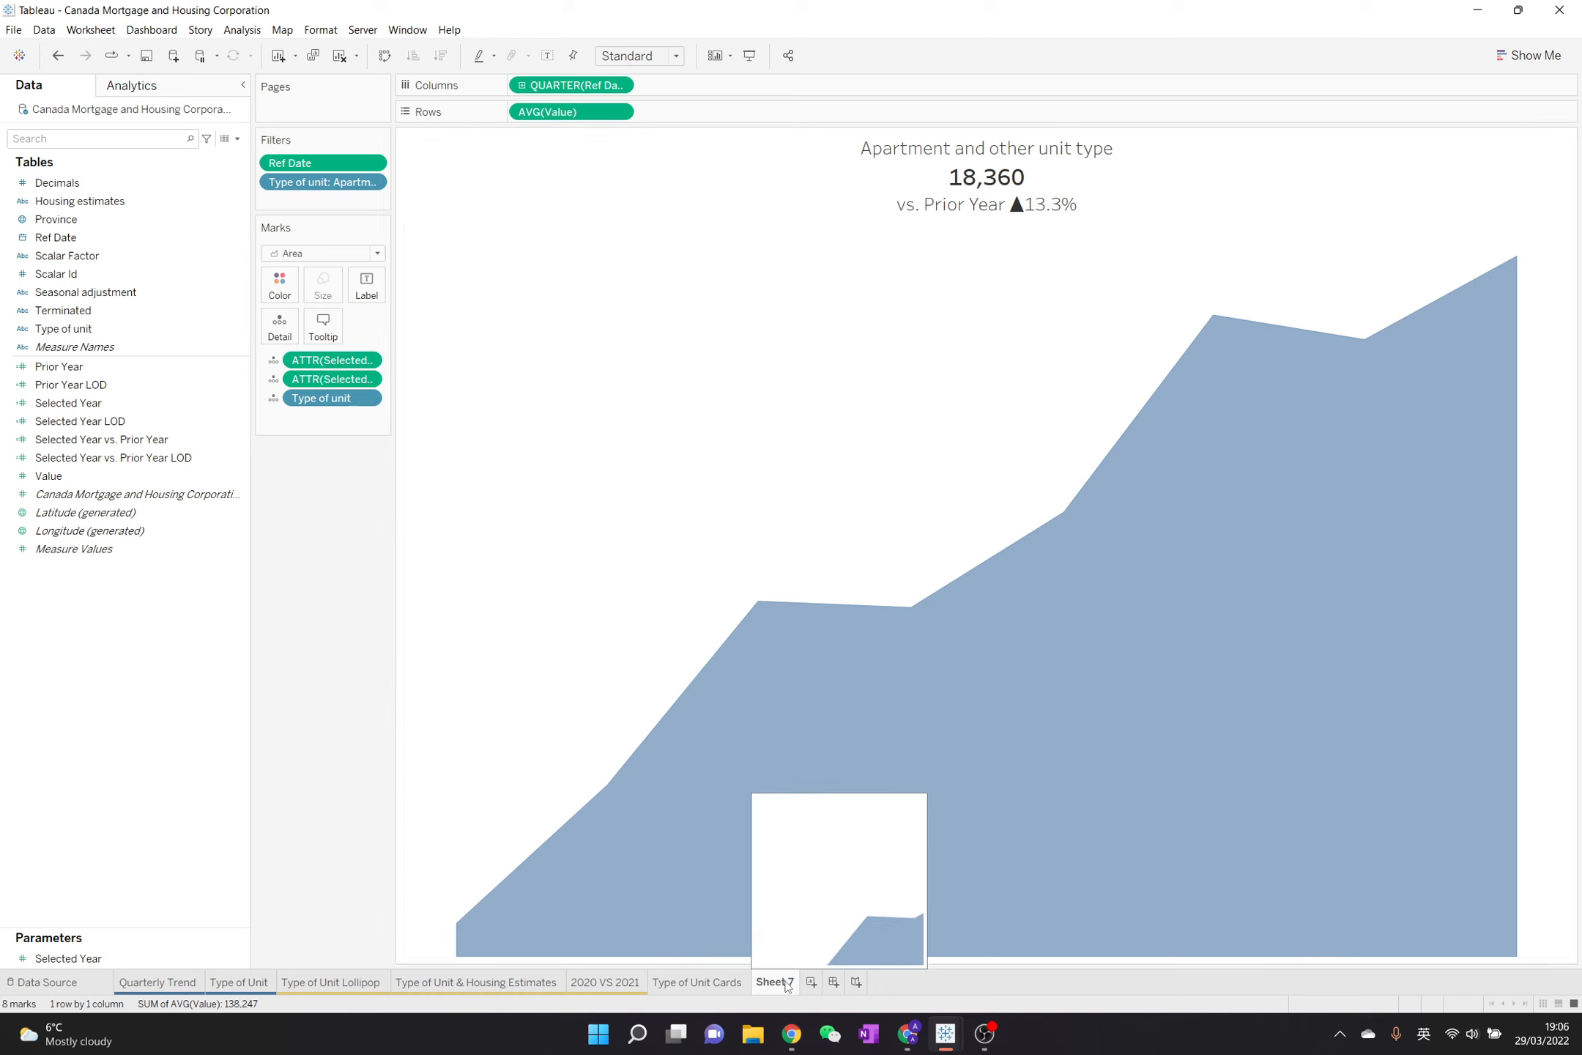
double_click(786, 984)
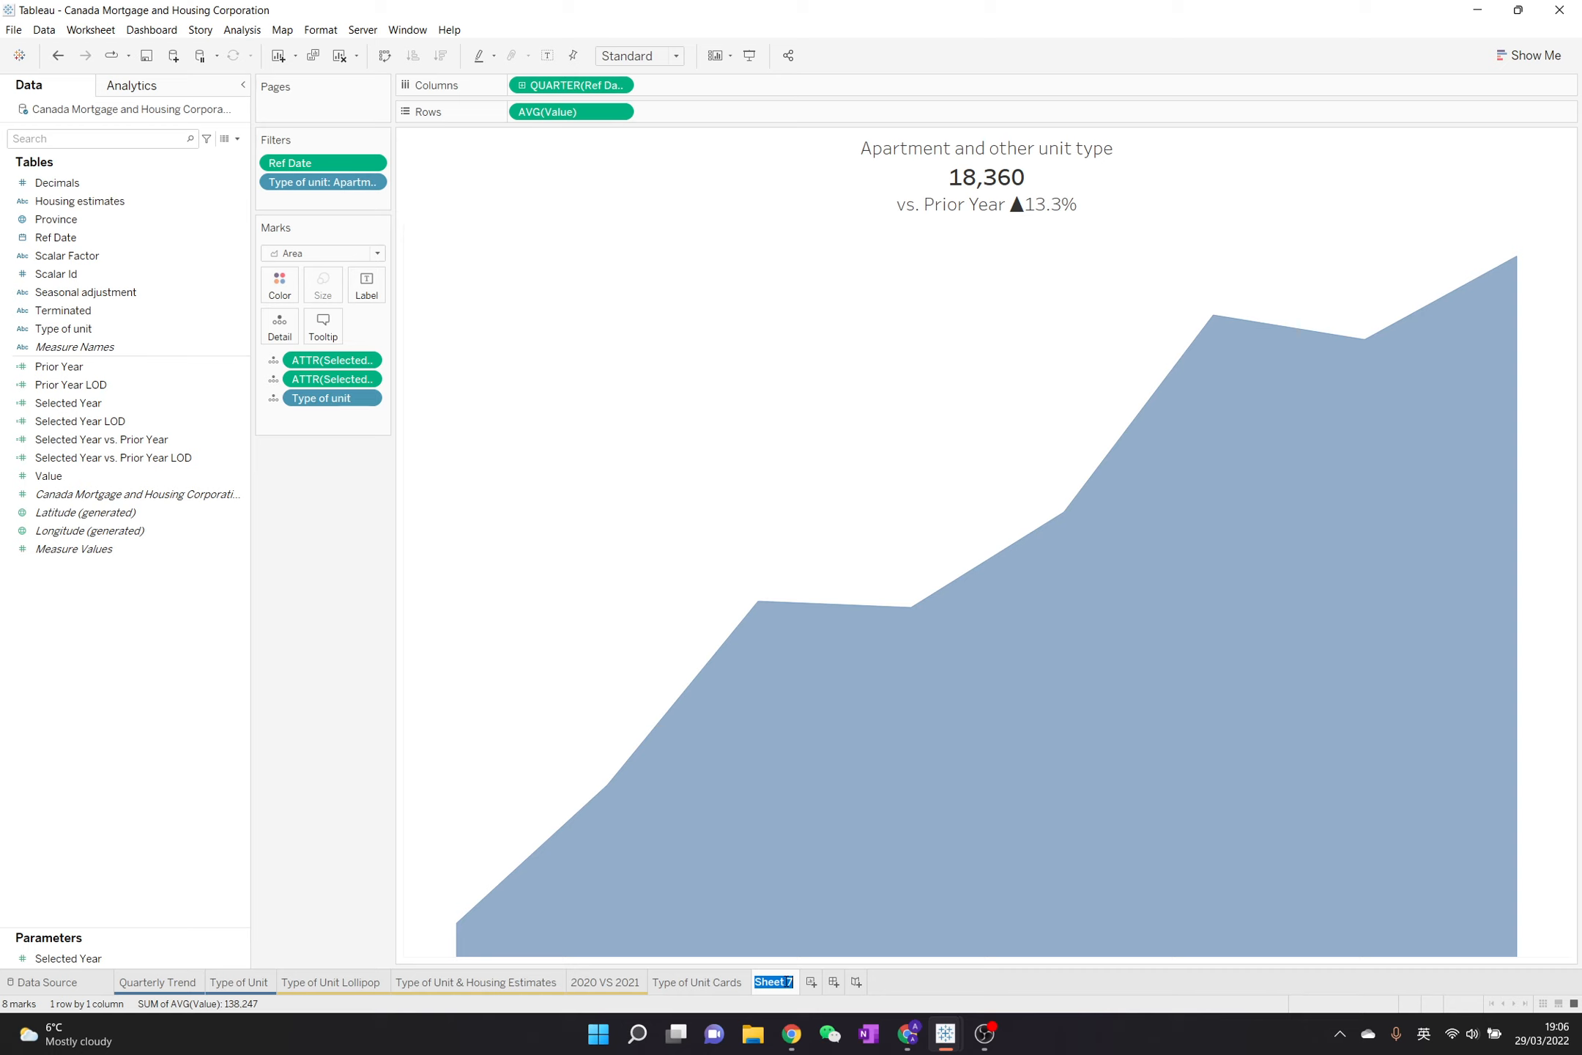
text(Apartment Un)
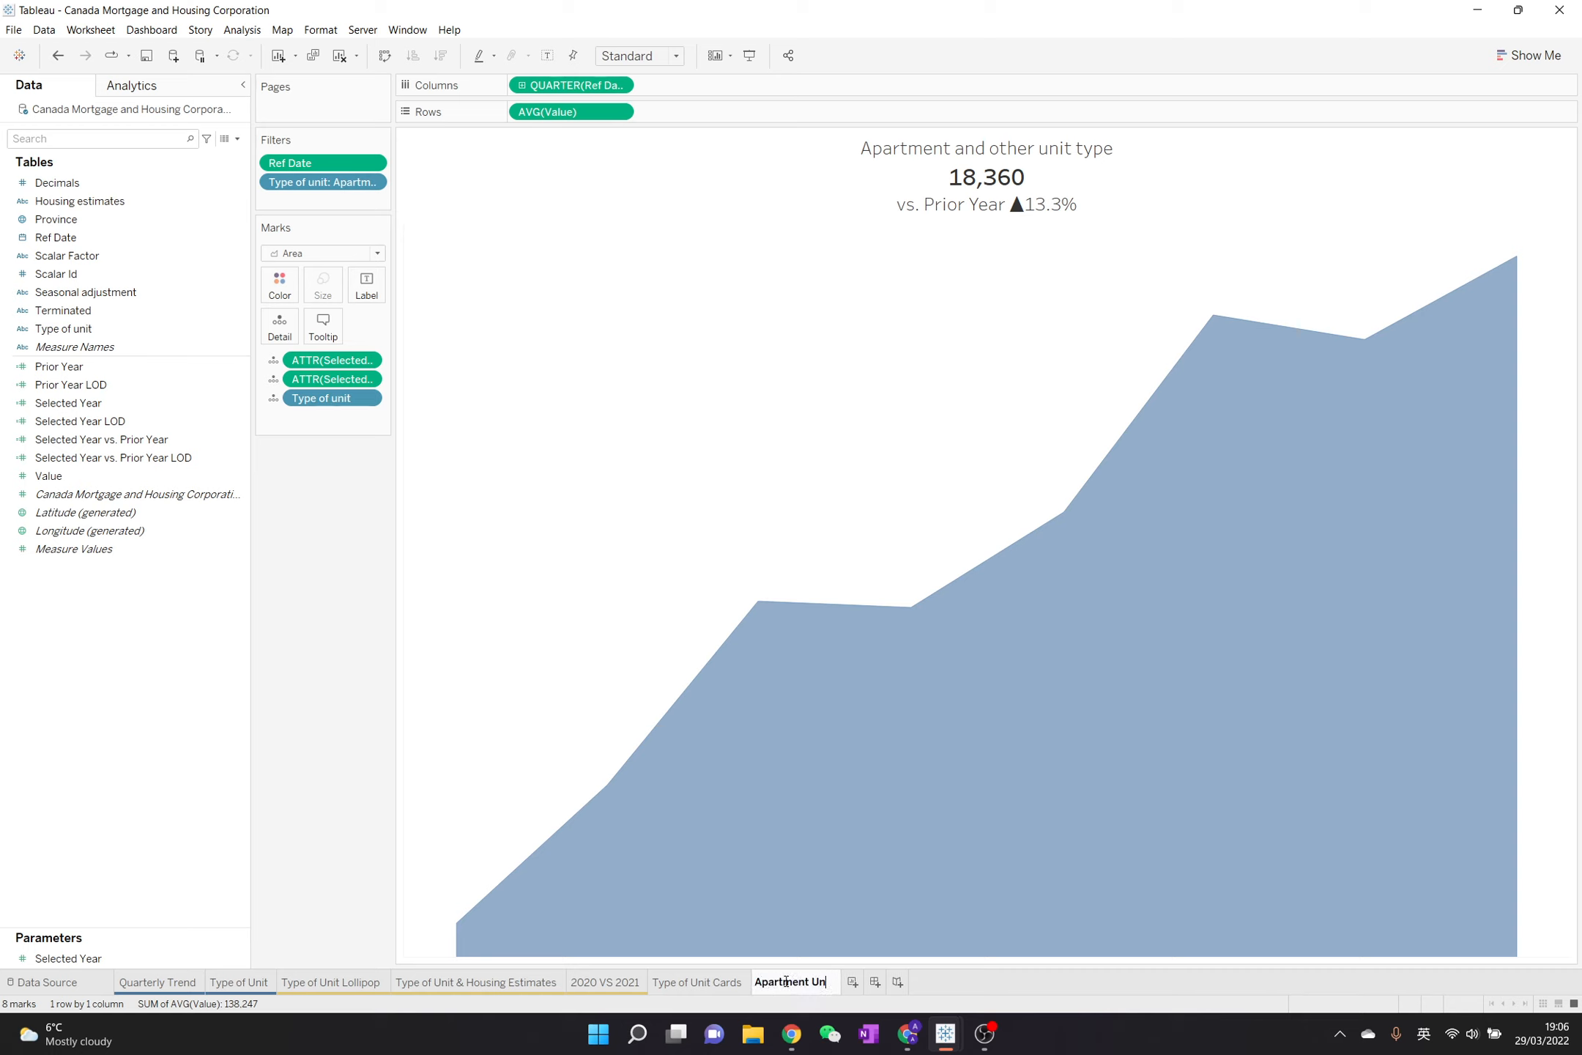
text(it Type)
click(381, 743)
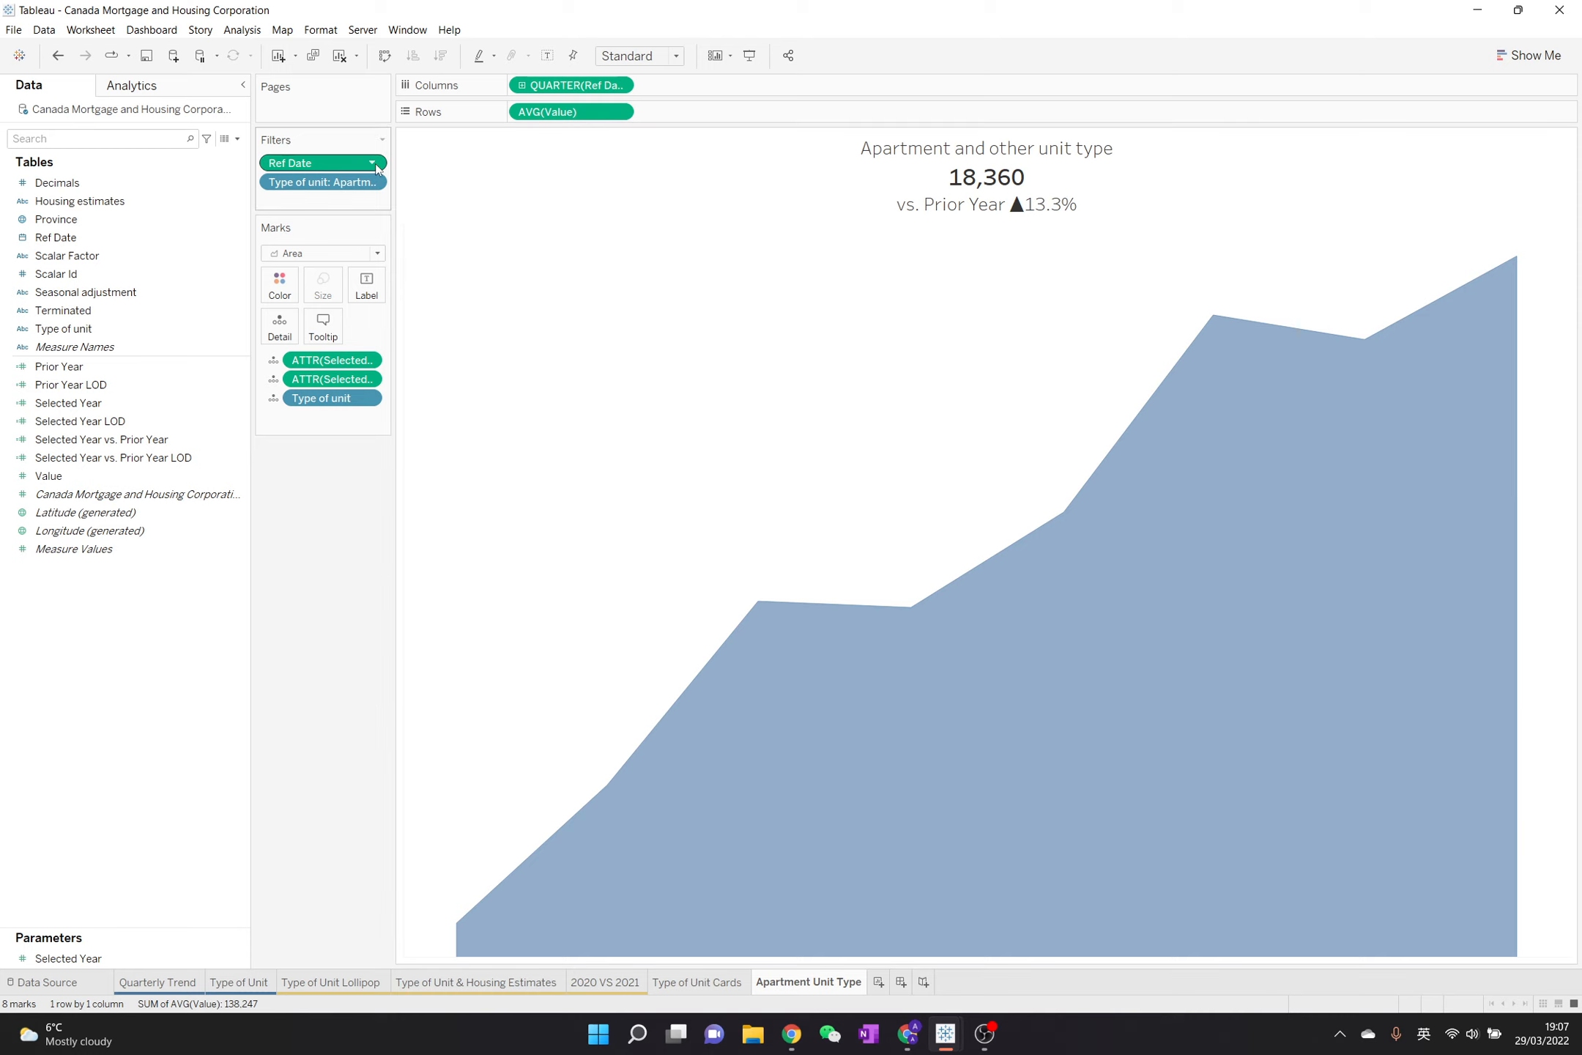
Show the Selected Year parameter control on the worksheet and change its display style to Type In
click(199, 958)
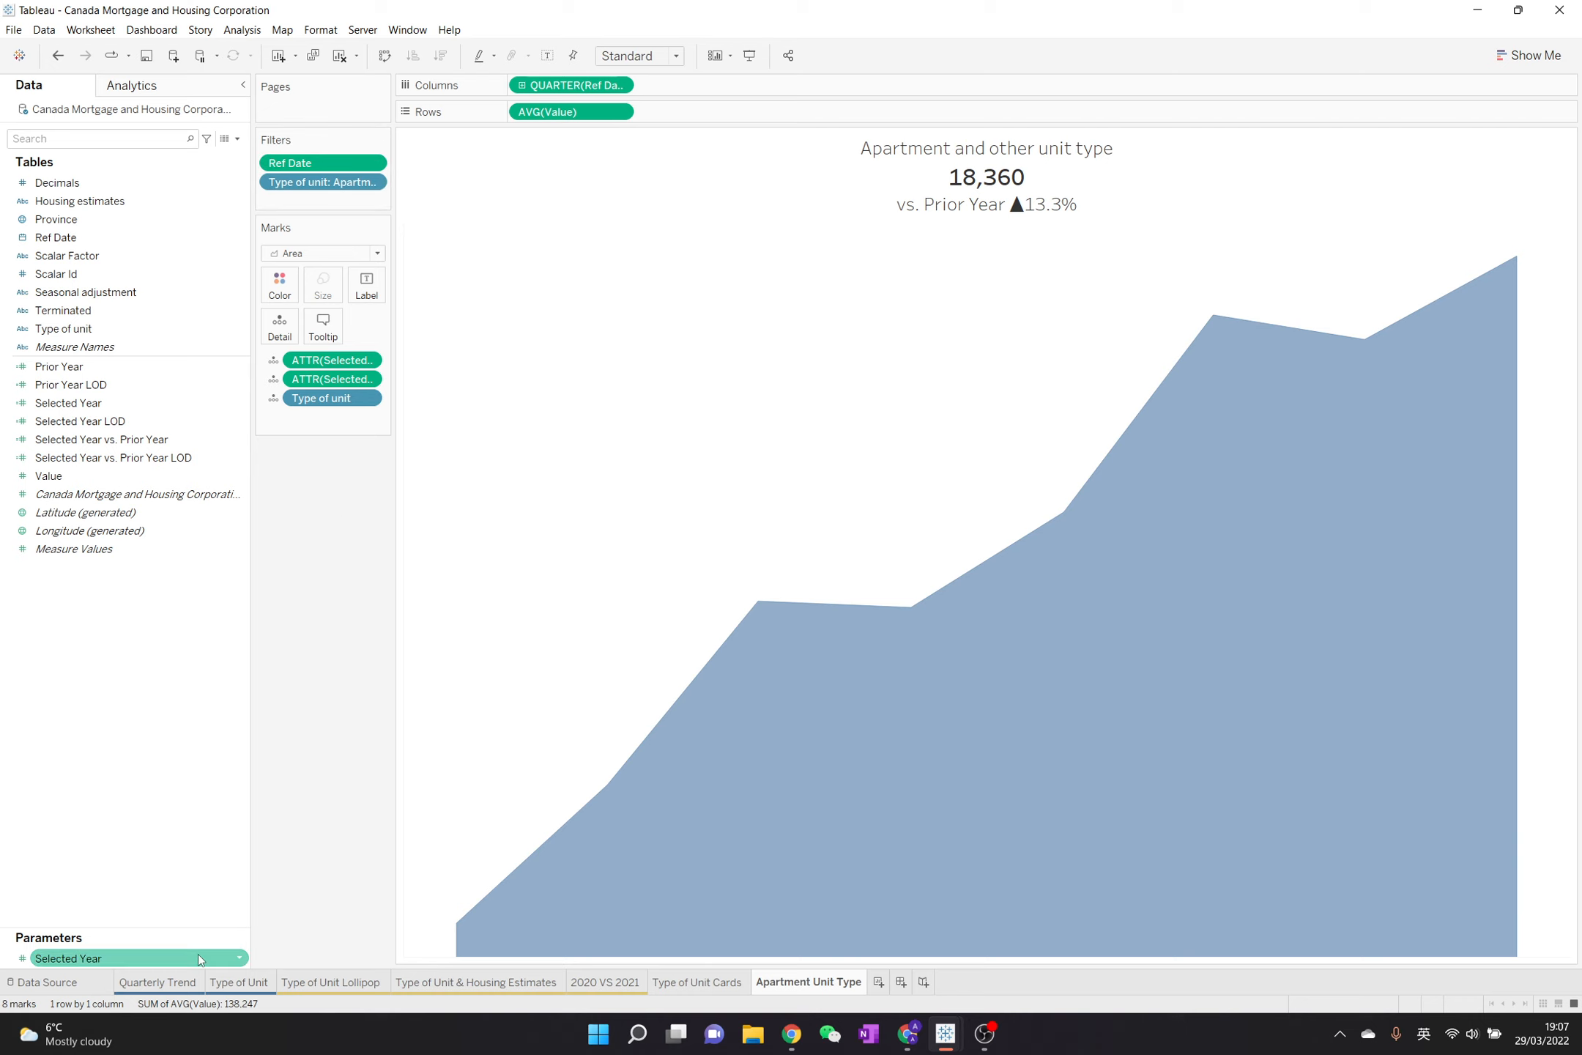
click(239, 961)
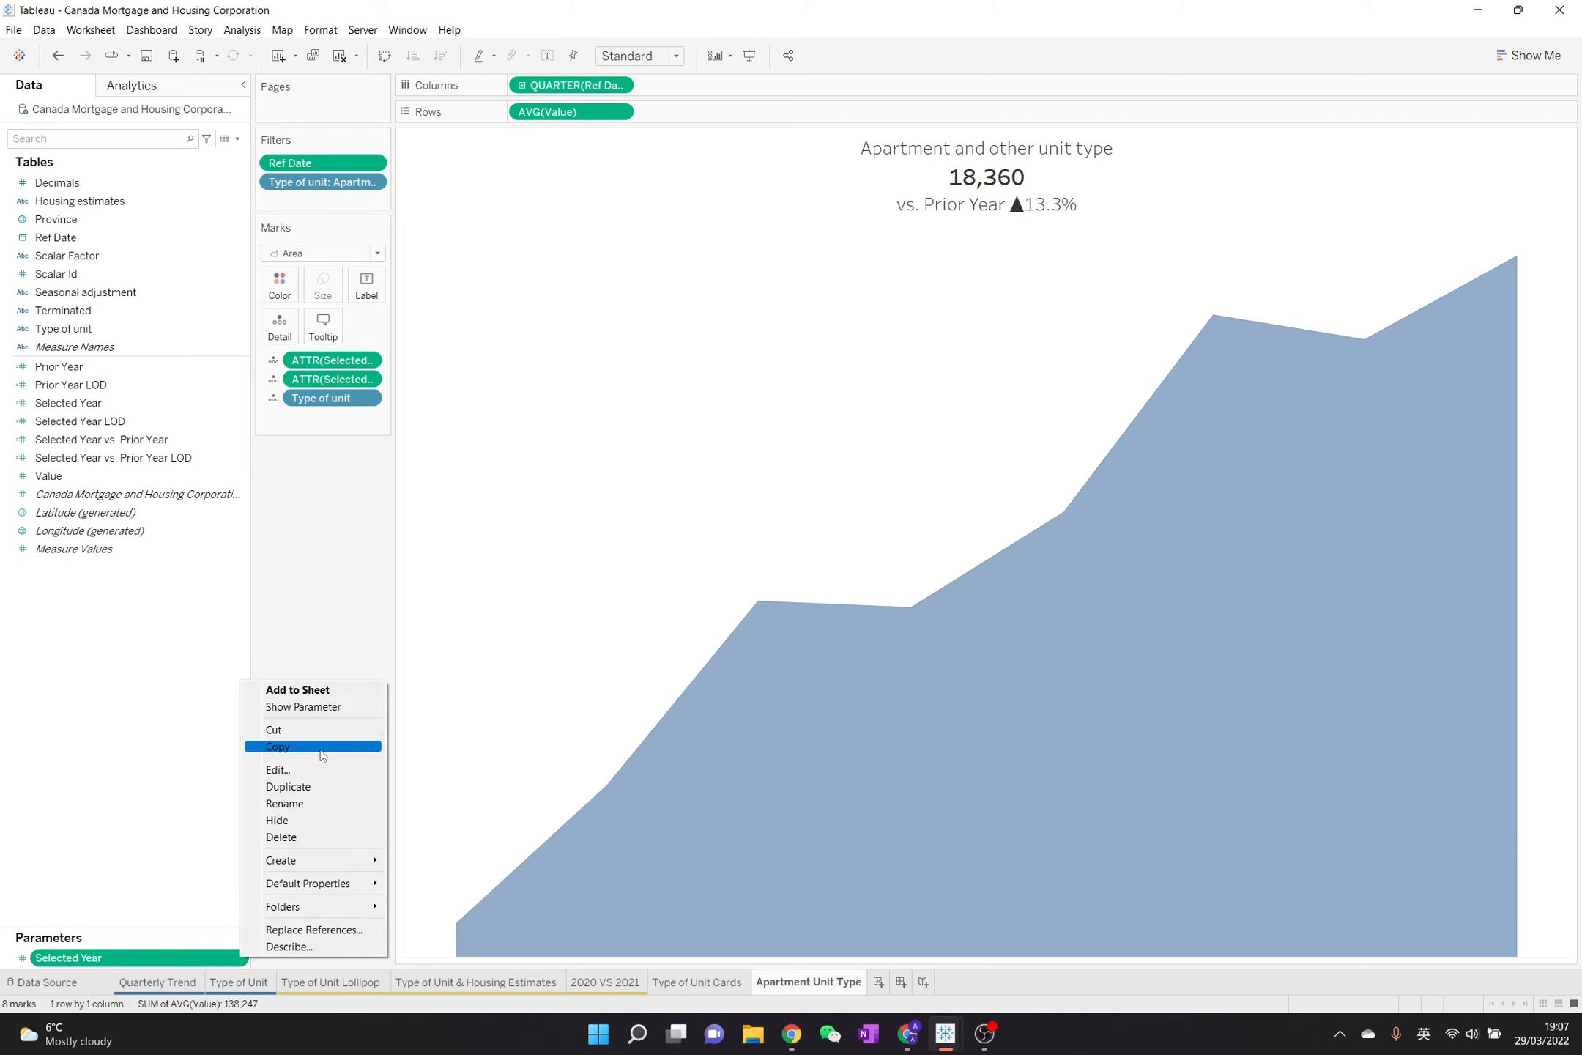
click(318, 707)
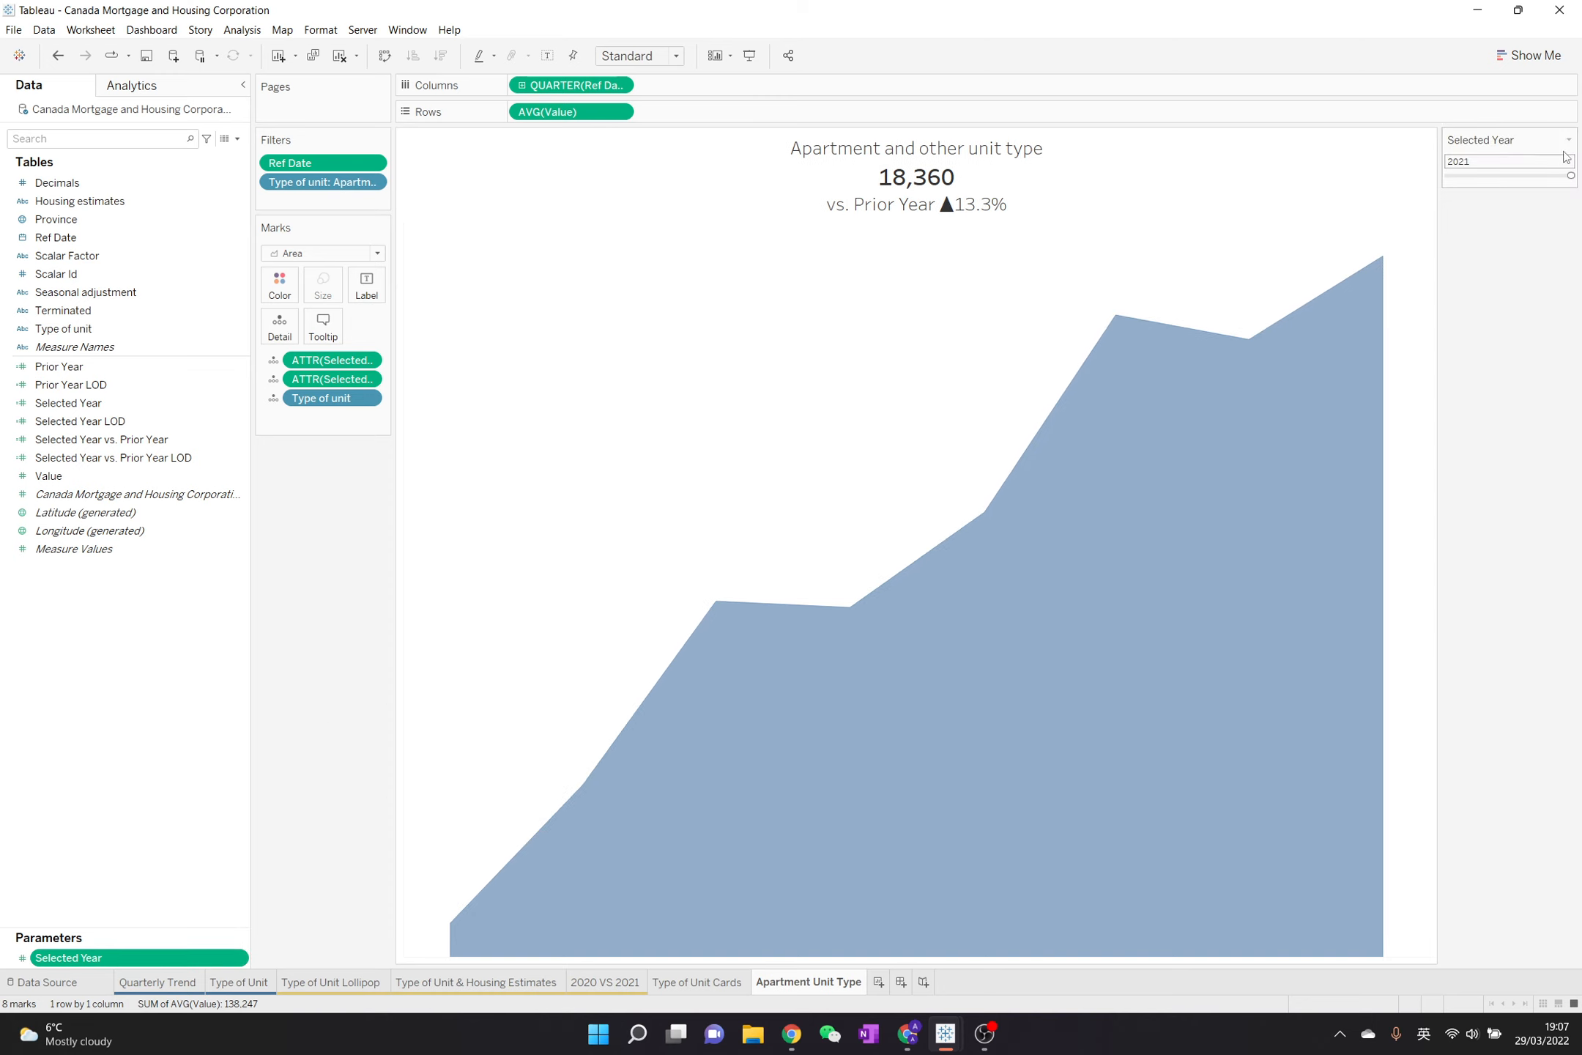
click(1569, 140)
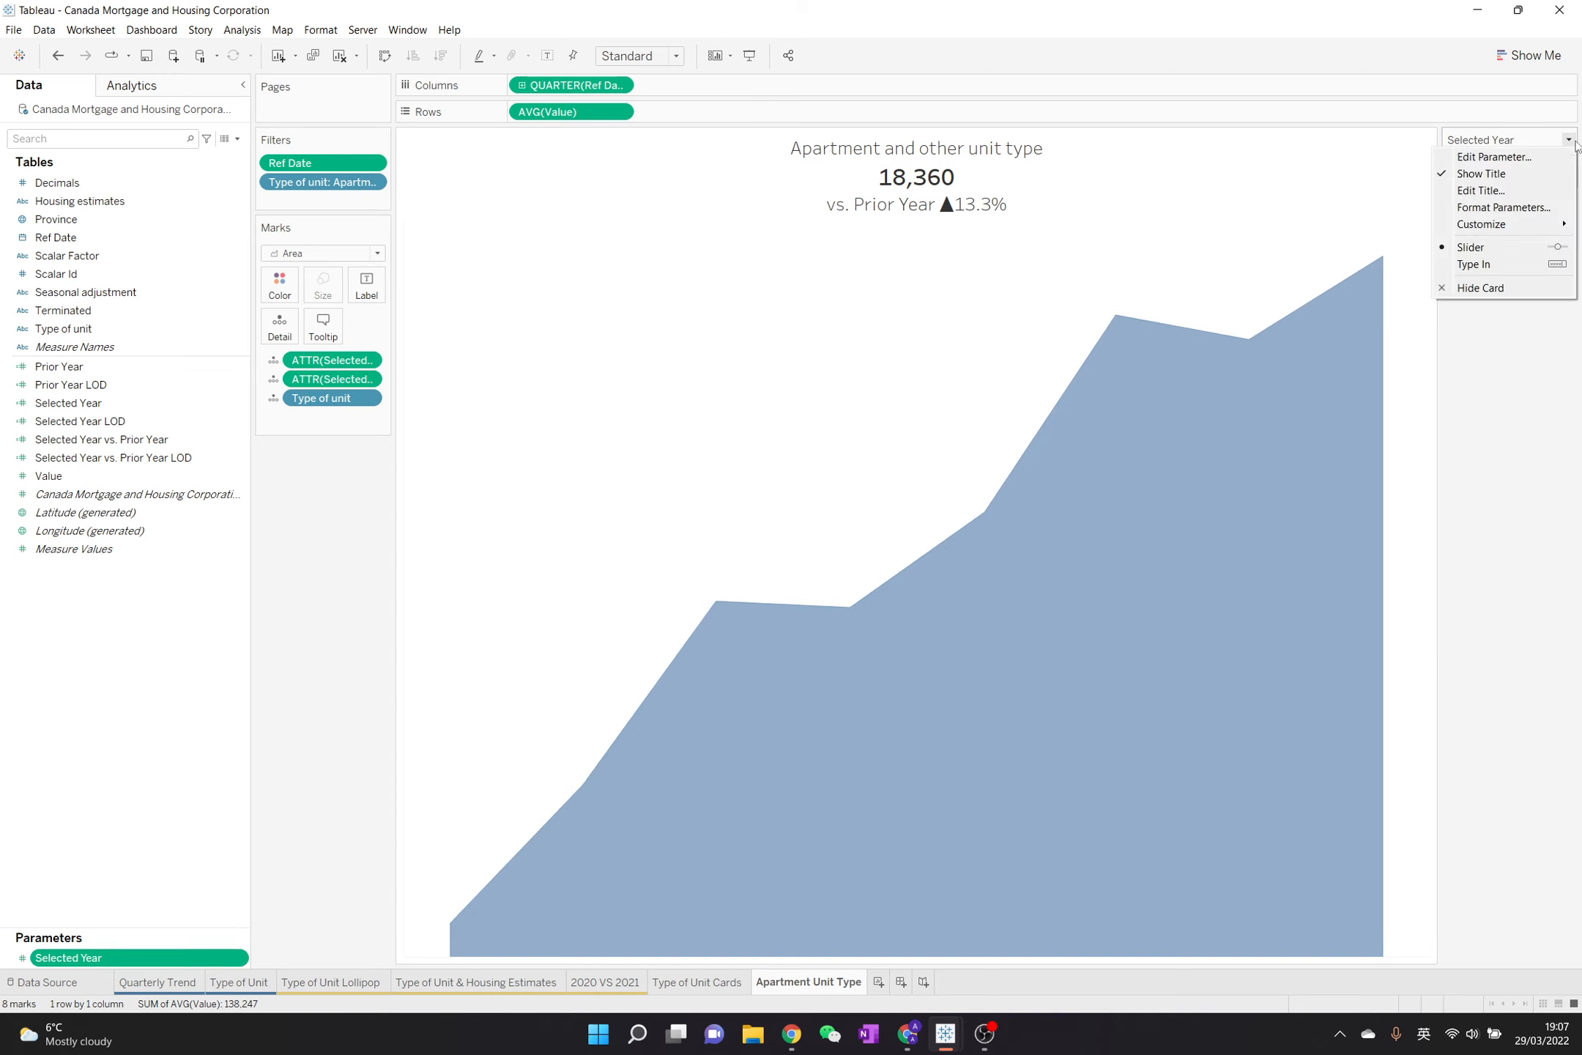
click(1513, 265)
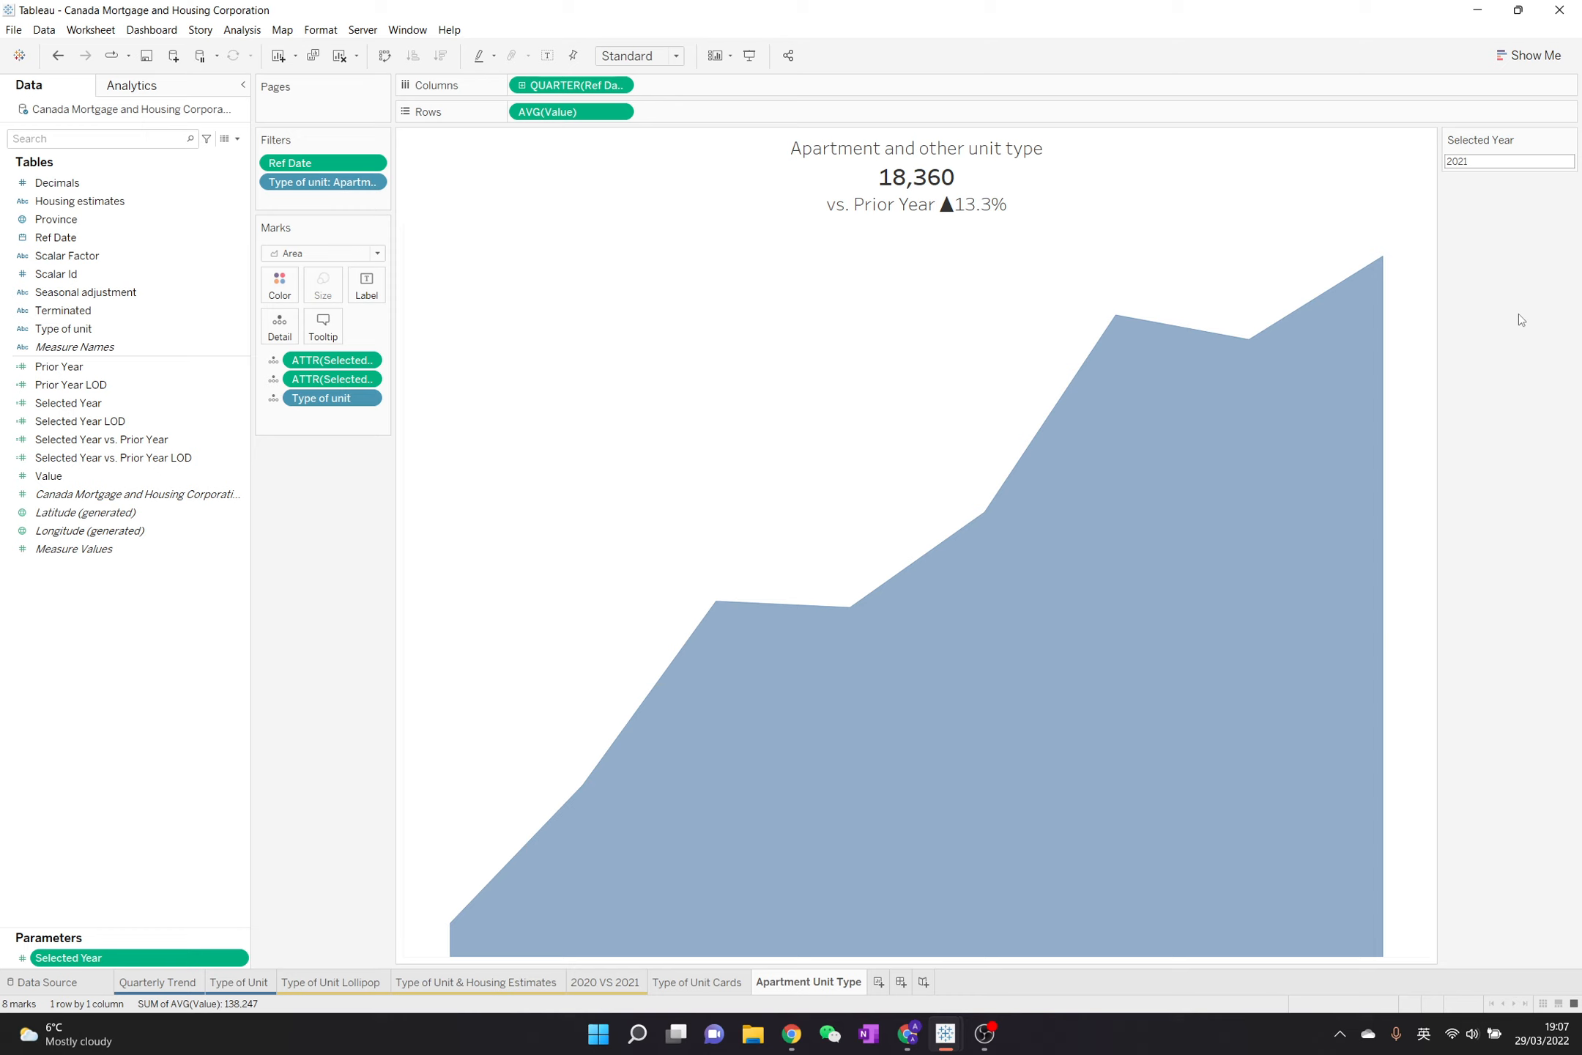
Set the Selected Year parameter to 2020 and review the Ref Date filter settings without changing them
click(1518, 159)
double_click(1519, 156)
key(BackSpace)
key(BackSpace)
text(020)
key(Return)
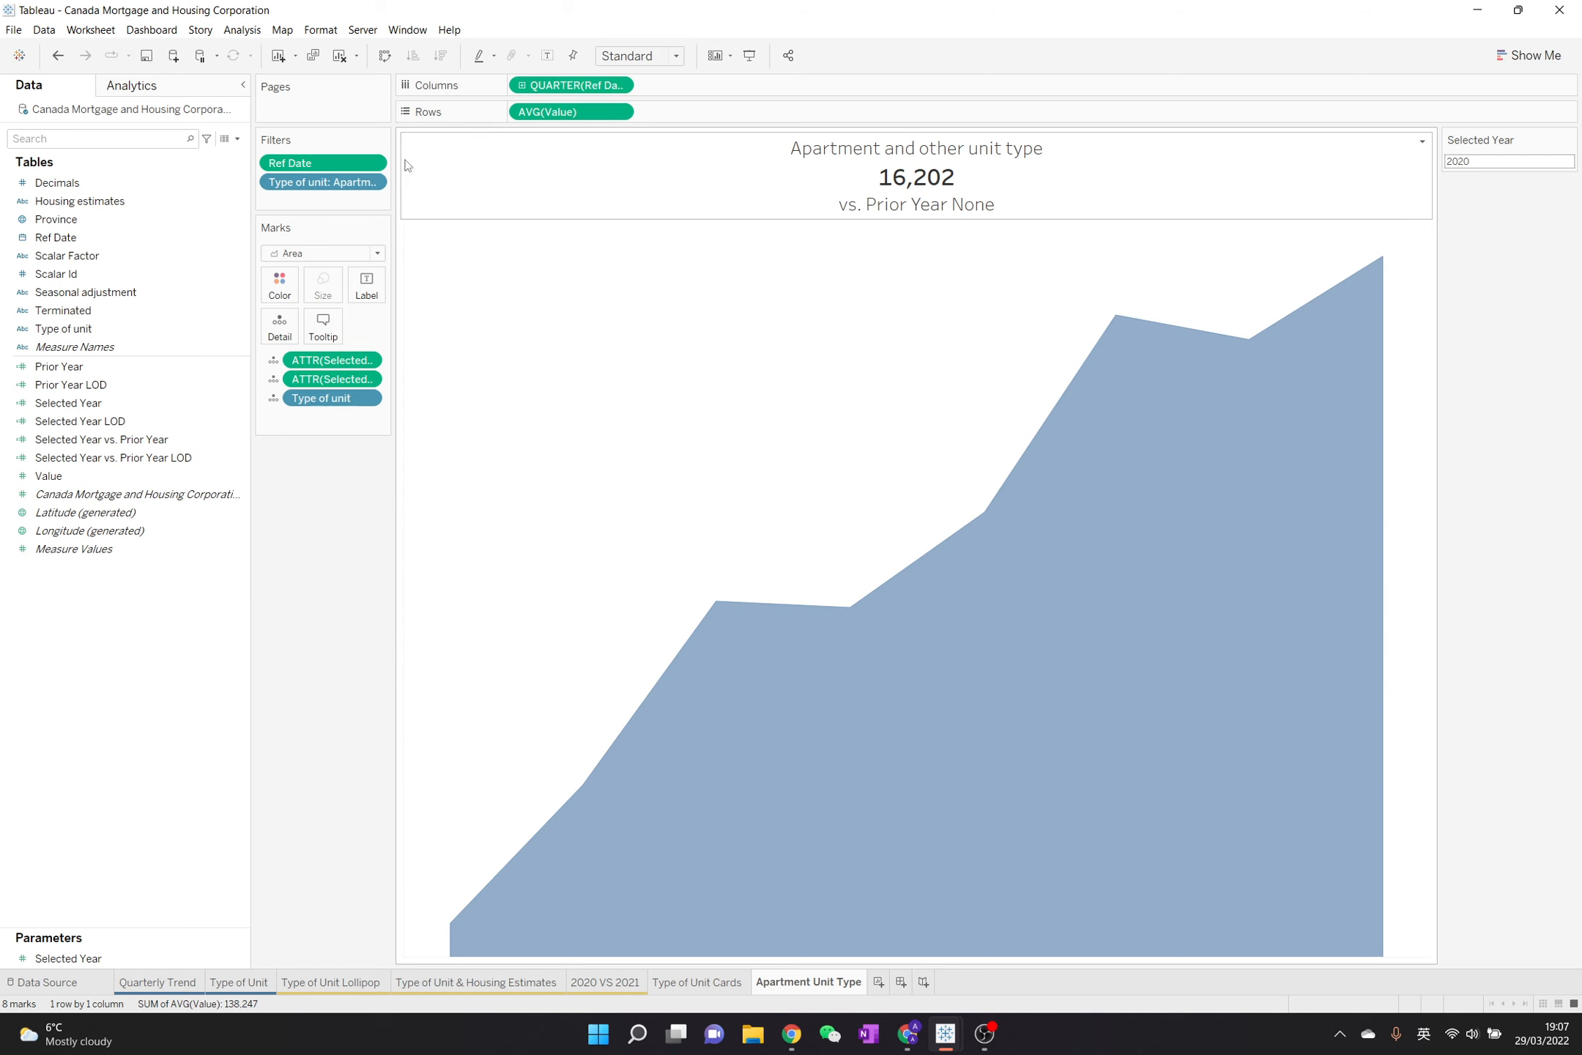
double_click(317, 163)
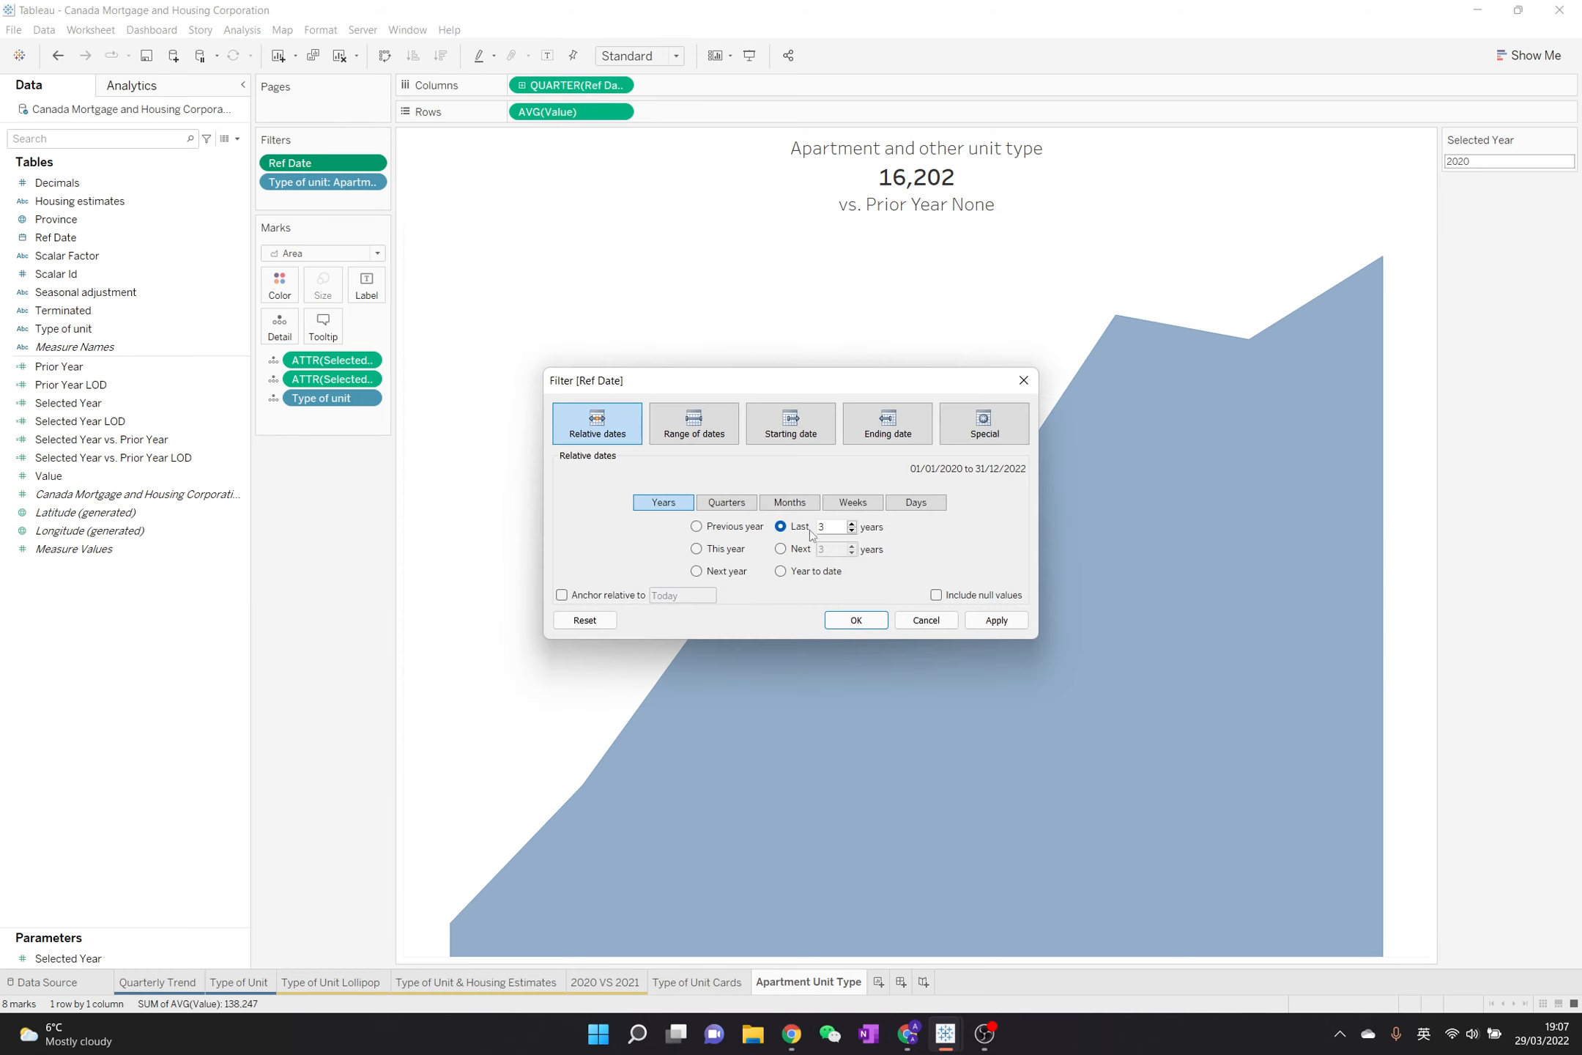
click(856, 620)
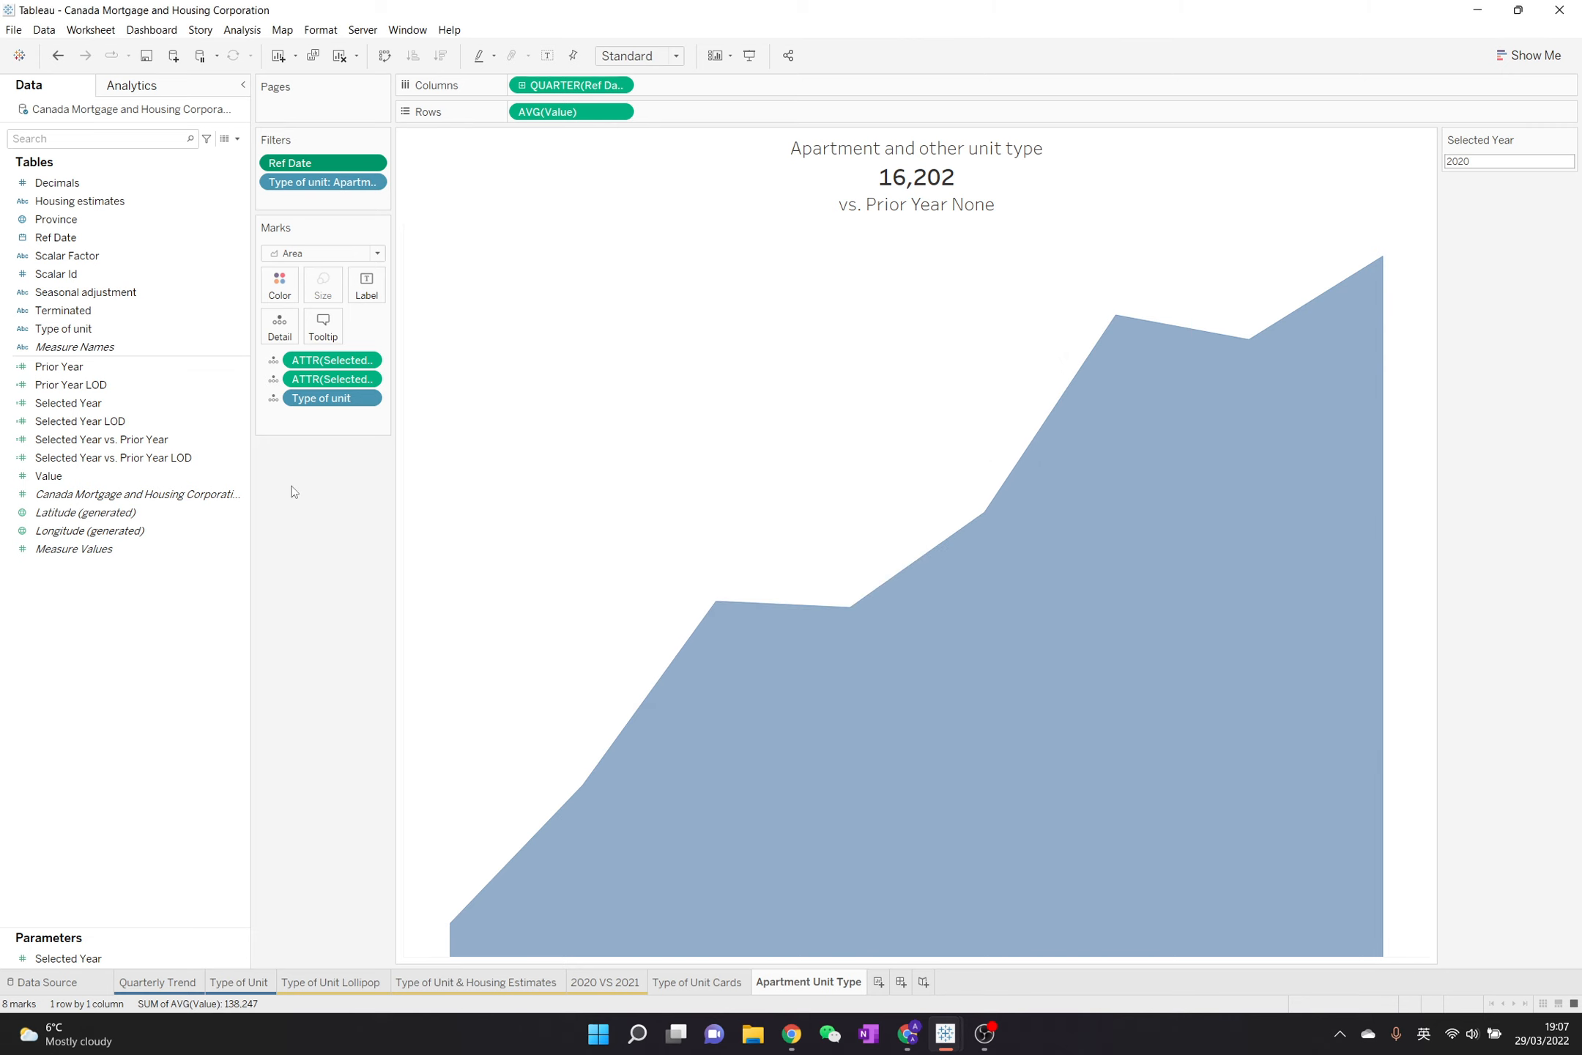
Create a new calculated field named "3 Year Before Selected Year"
click(237, 138)
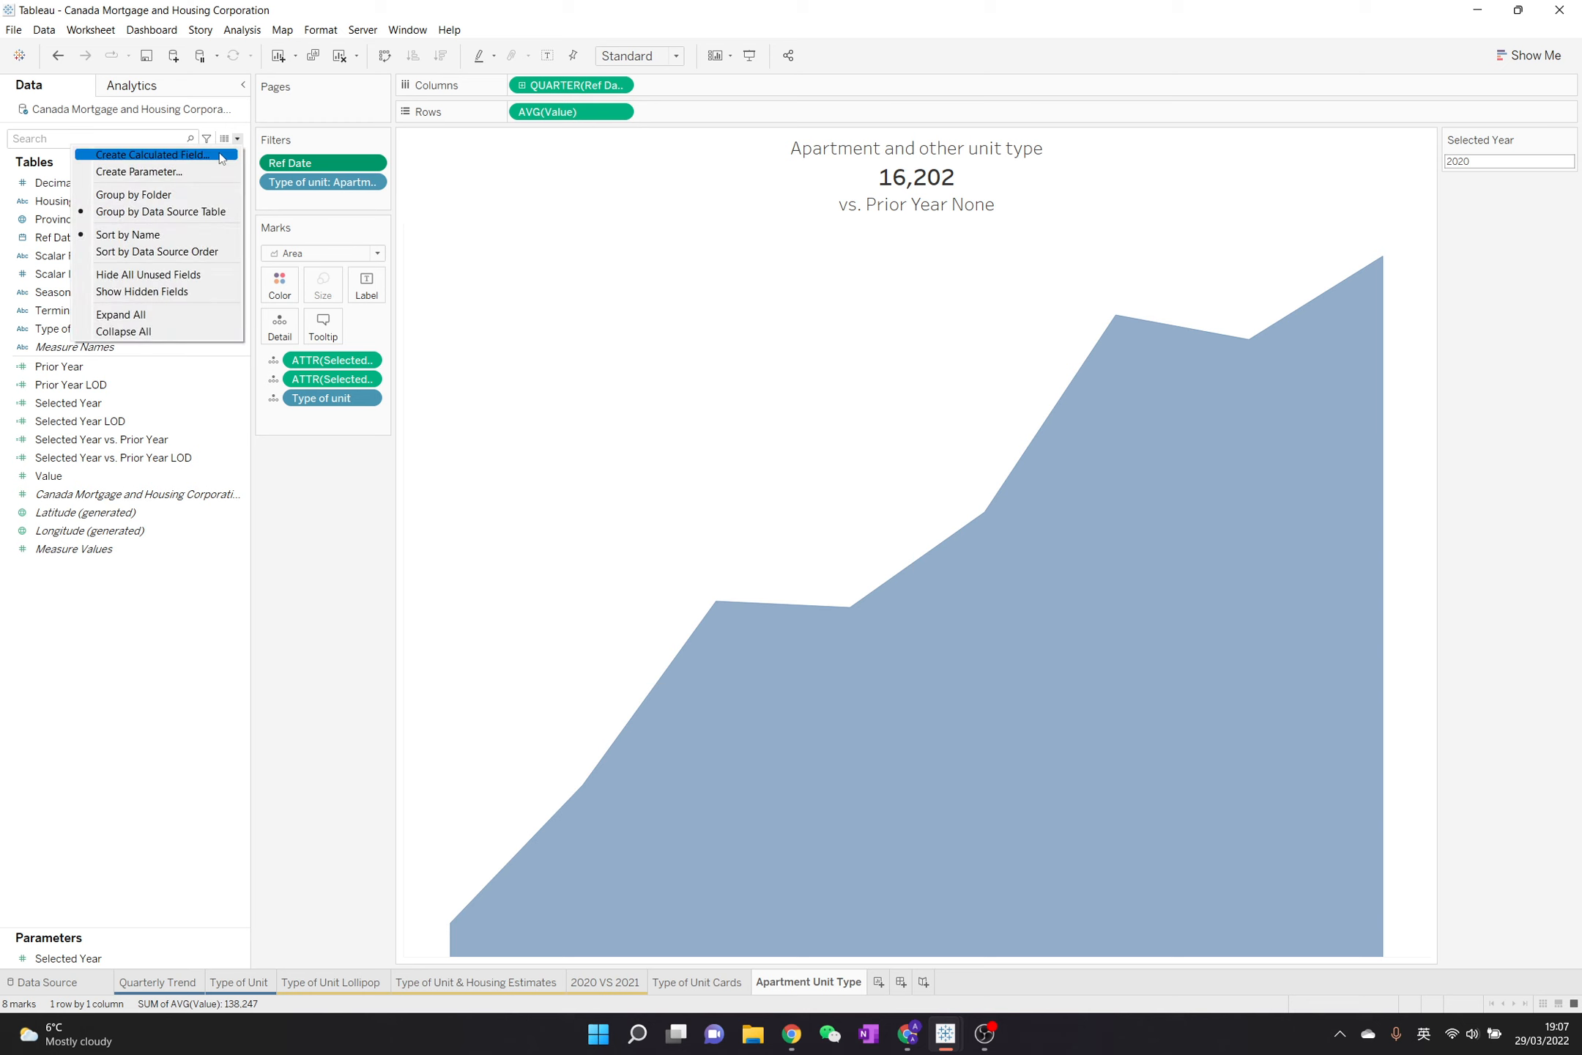
click(220, 155)
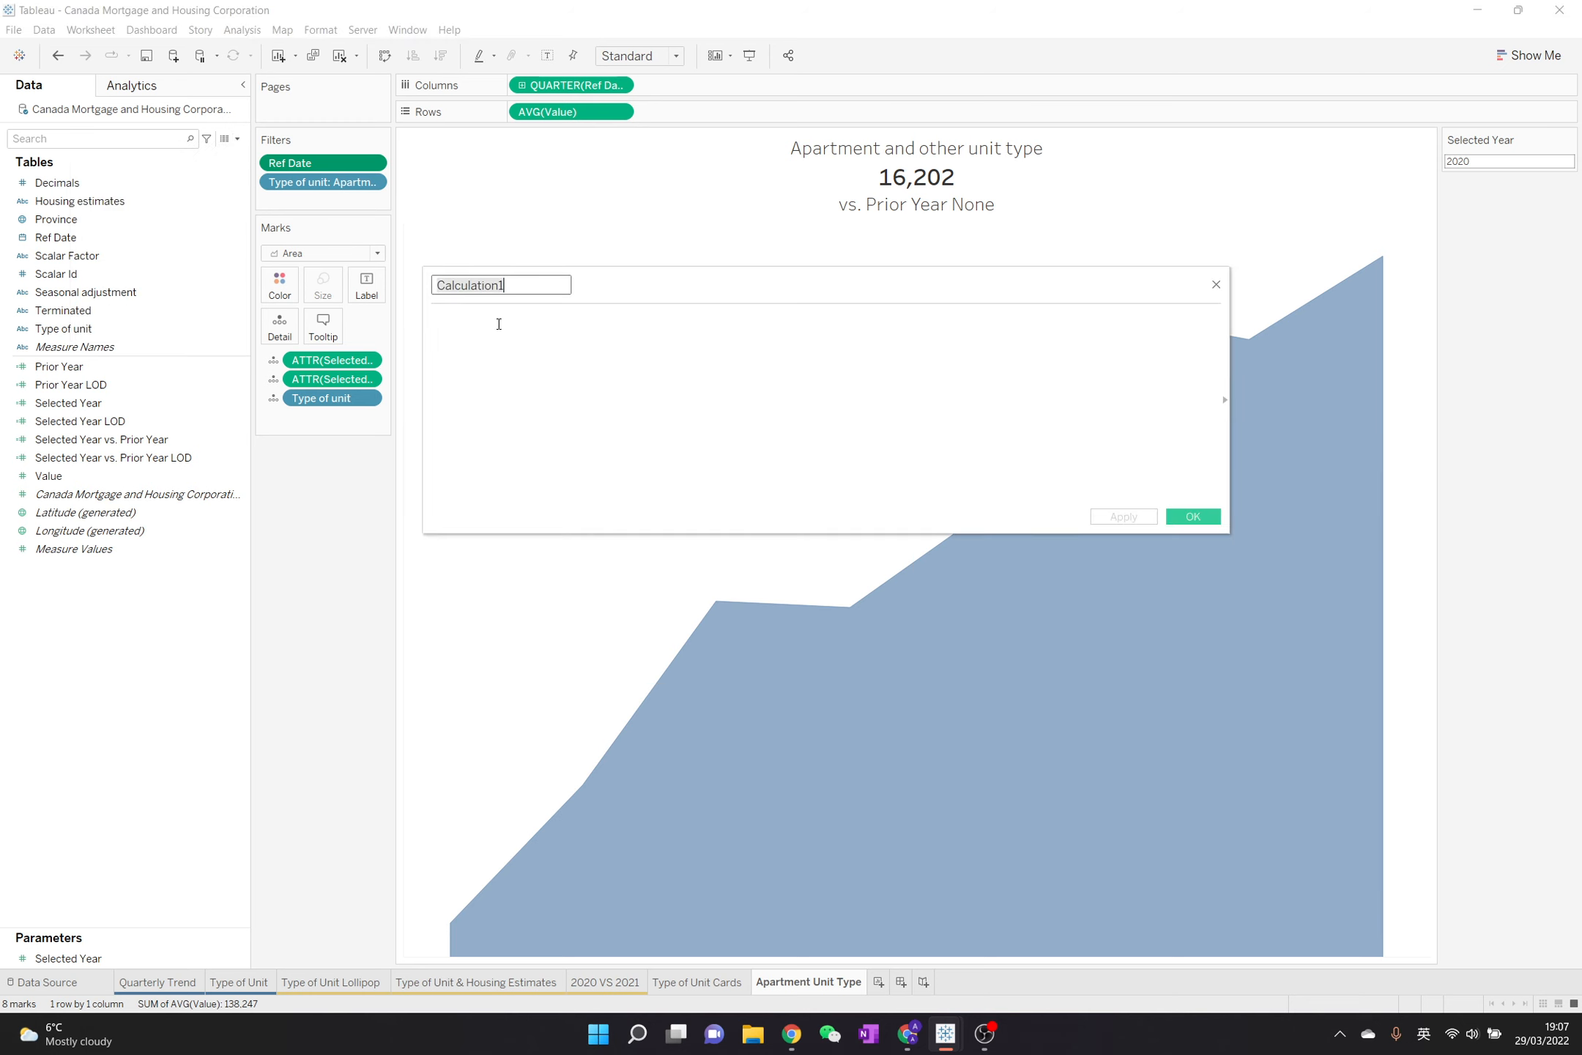
text(#)
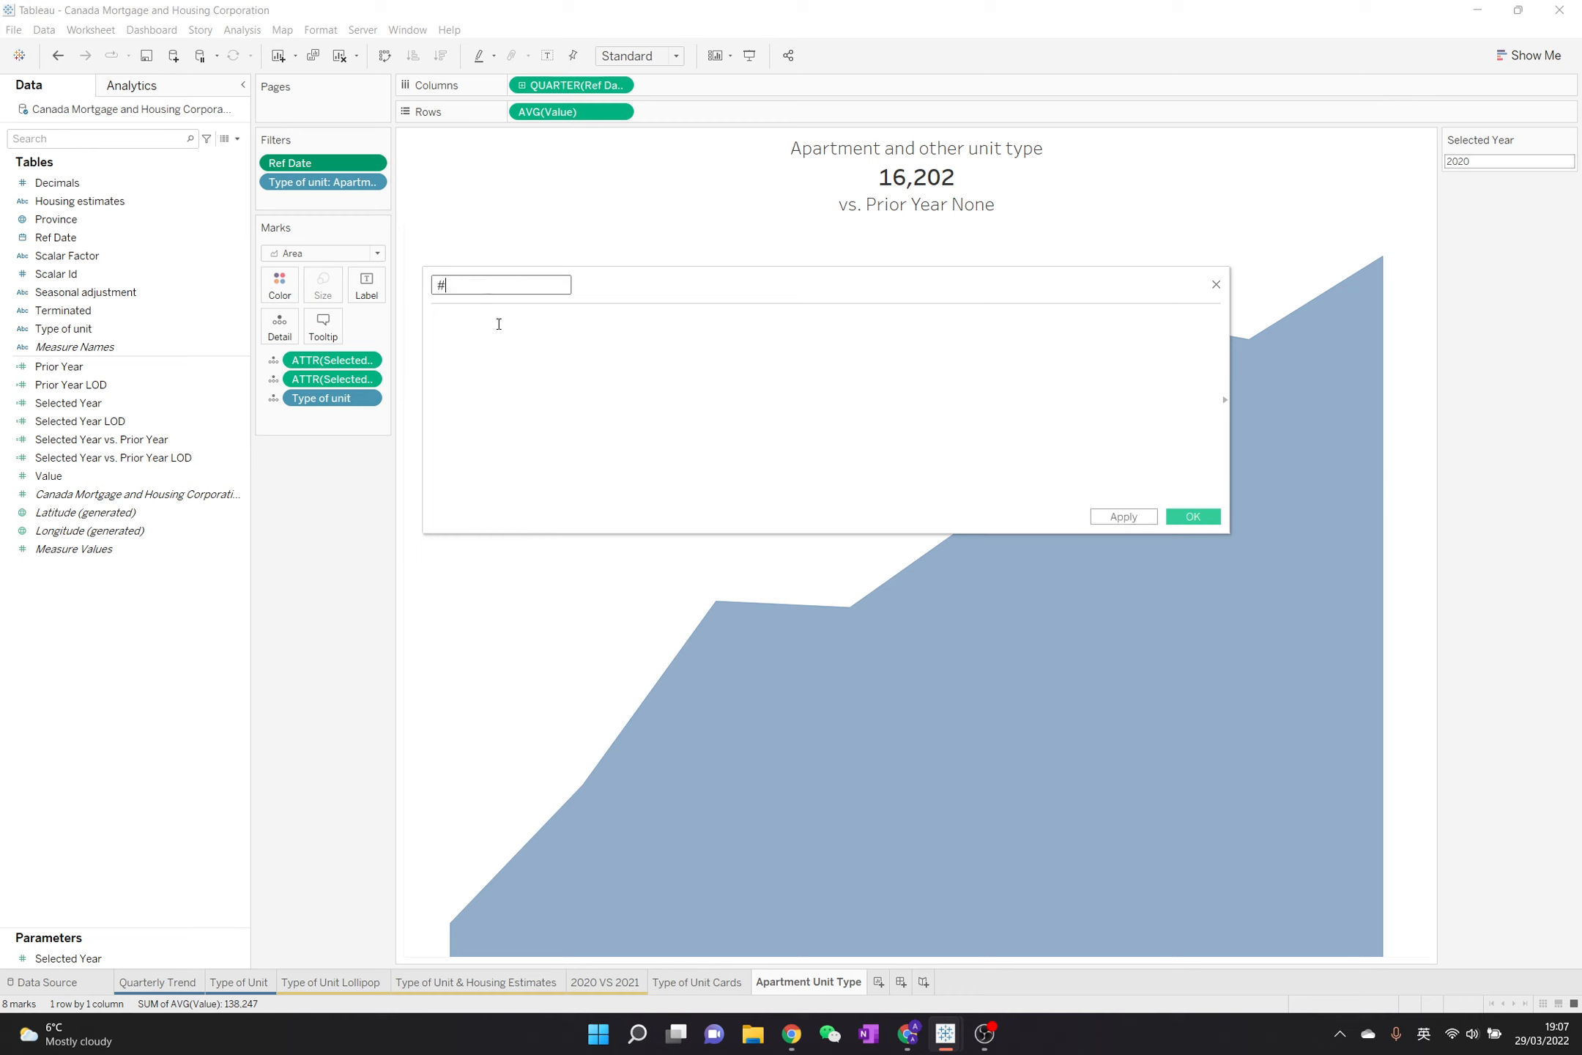
key(BackSpace)
text(3 Year Ag)
key(BackSpace)
key(BackSpace)
text(Before Selected Year)
key(Tab)
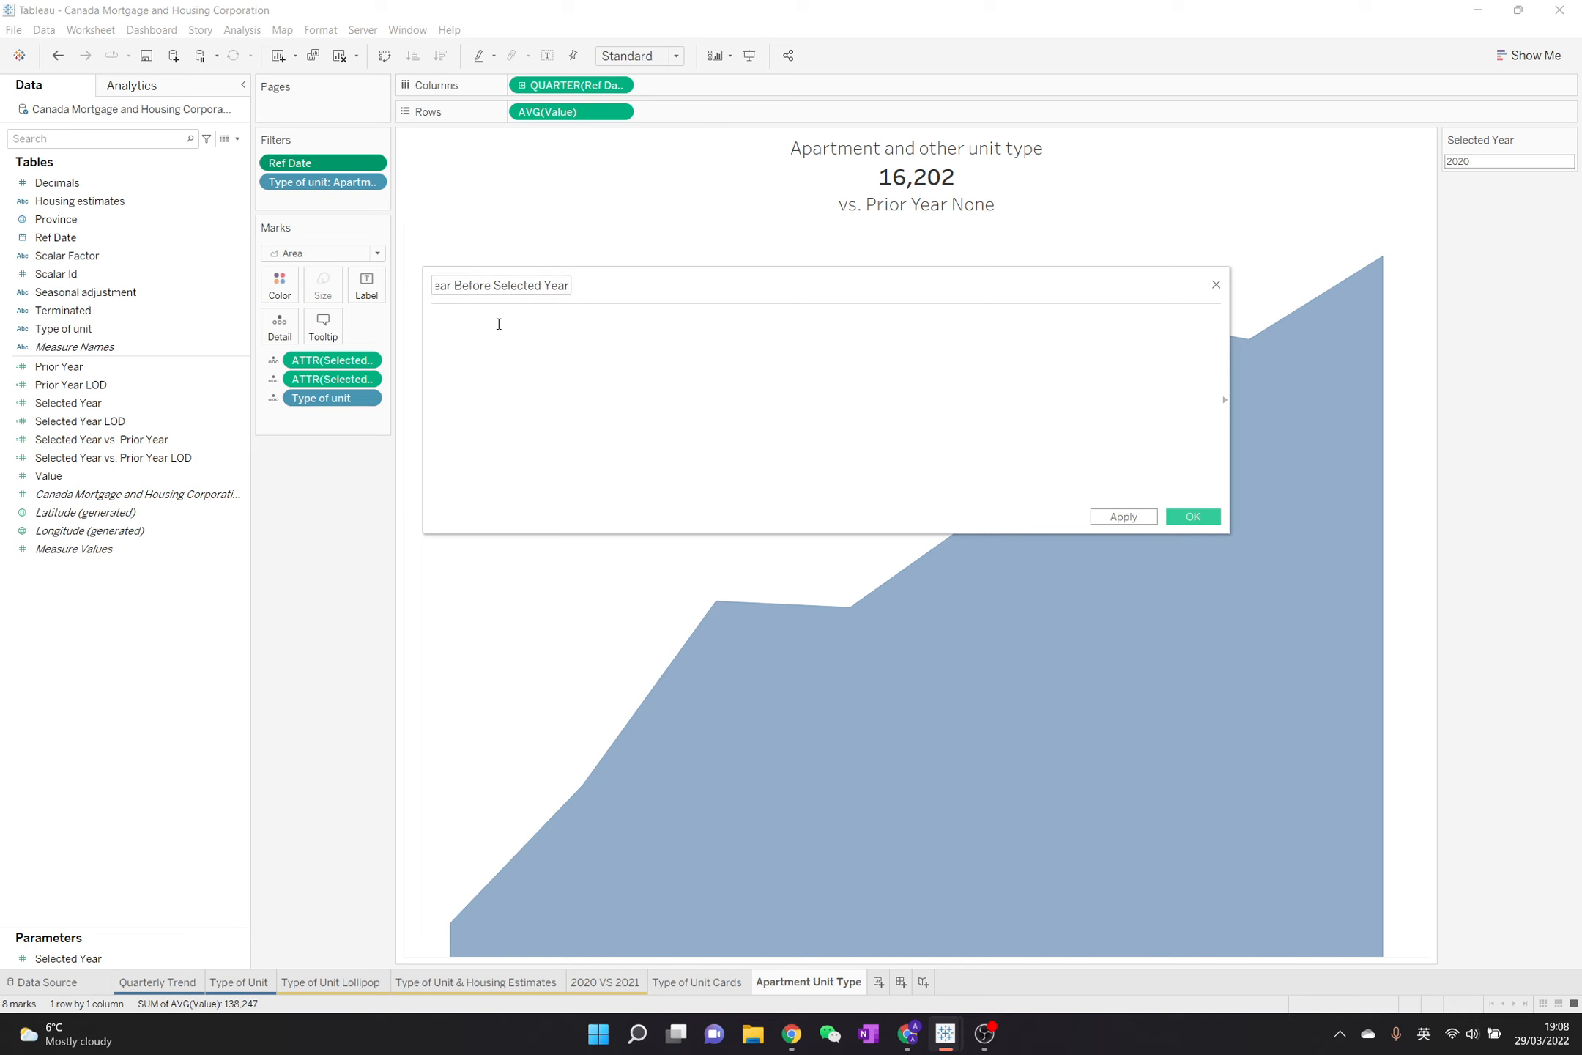
Enter the formula DATEADD('year',-3,[Parameters].[Selected Year]) in the new calculated field
text(date)
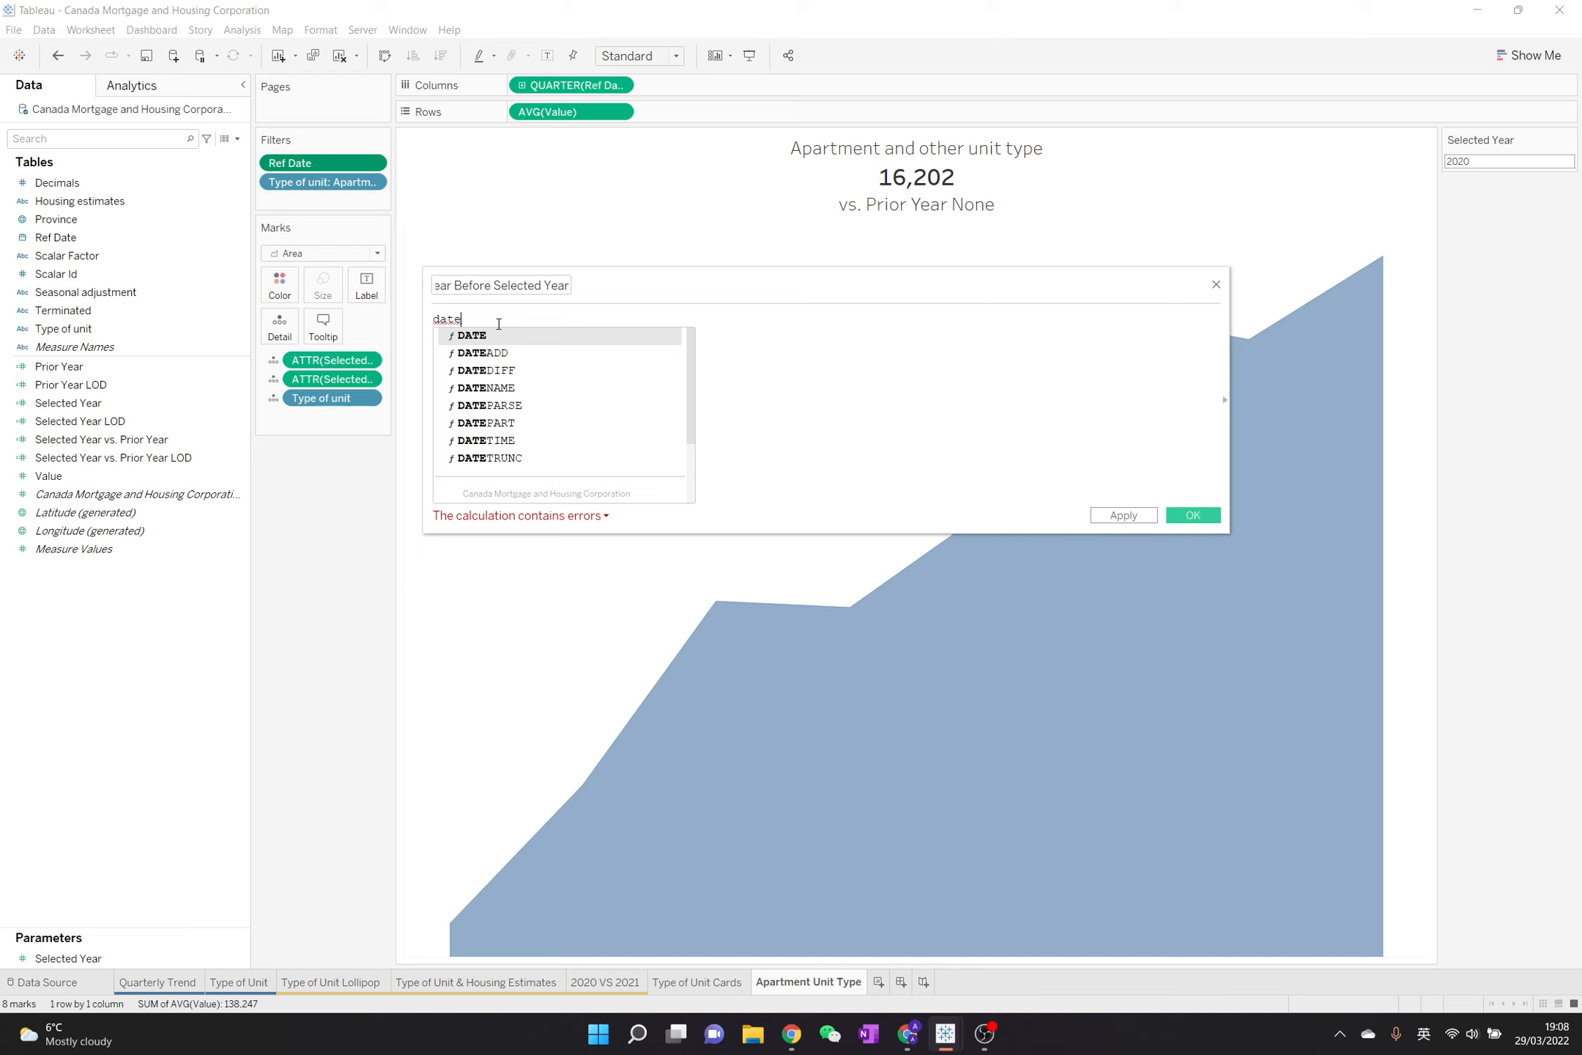
text(add()
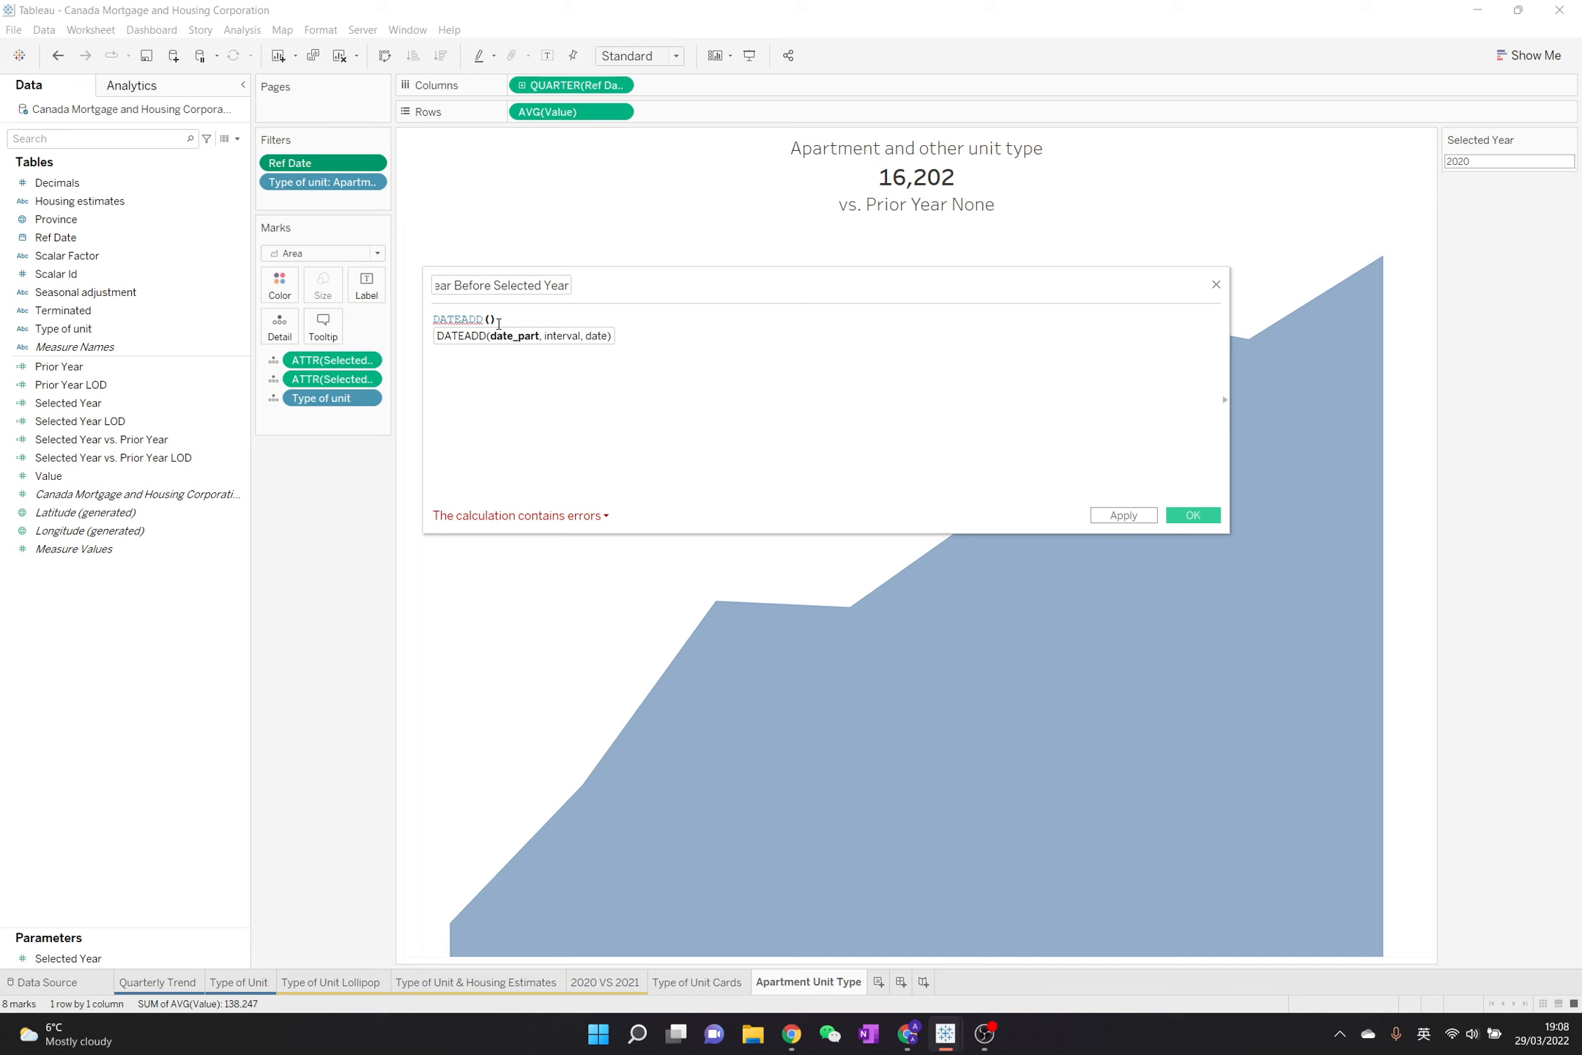
text('year')
text(,-3,s)
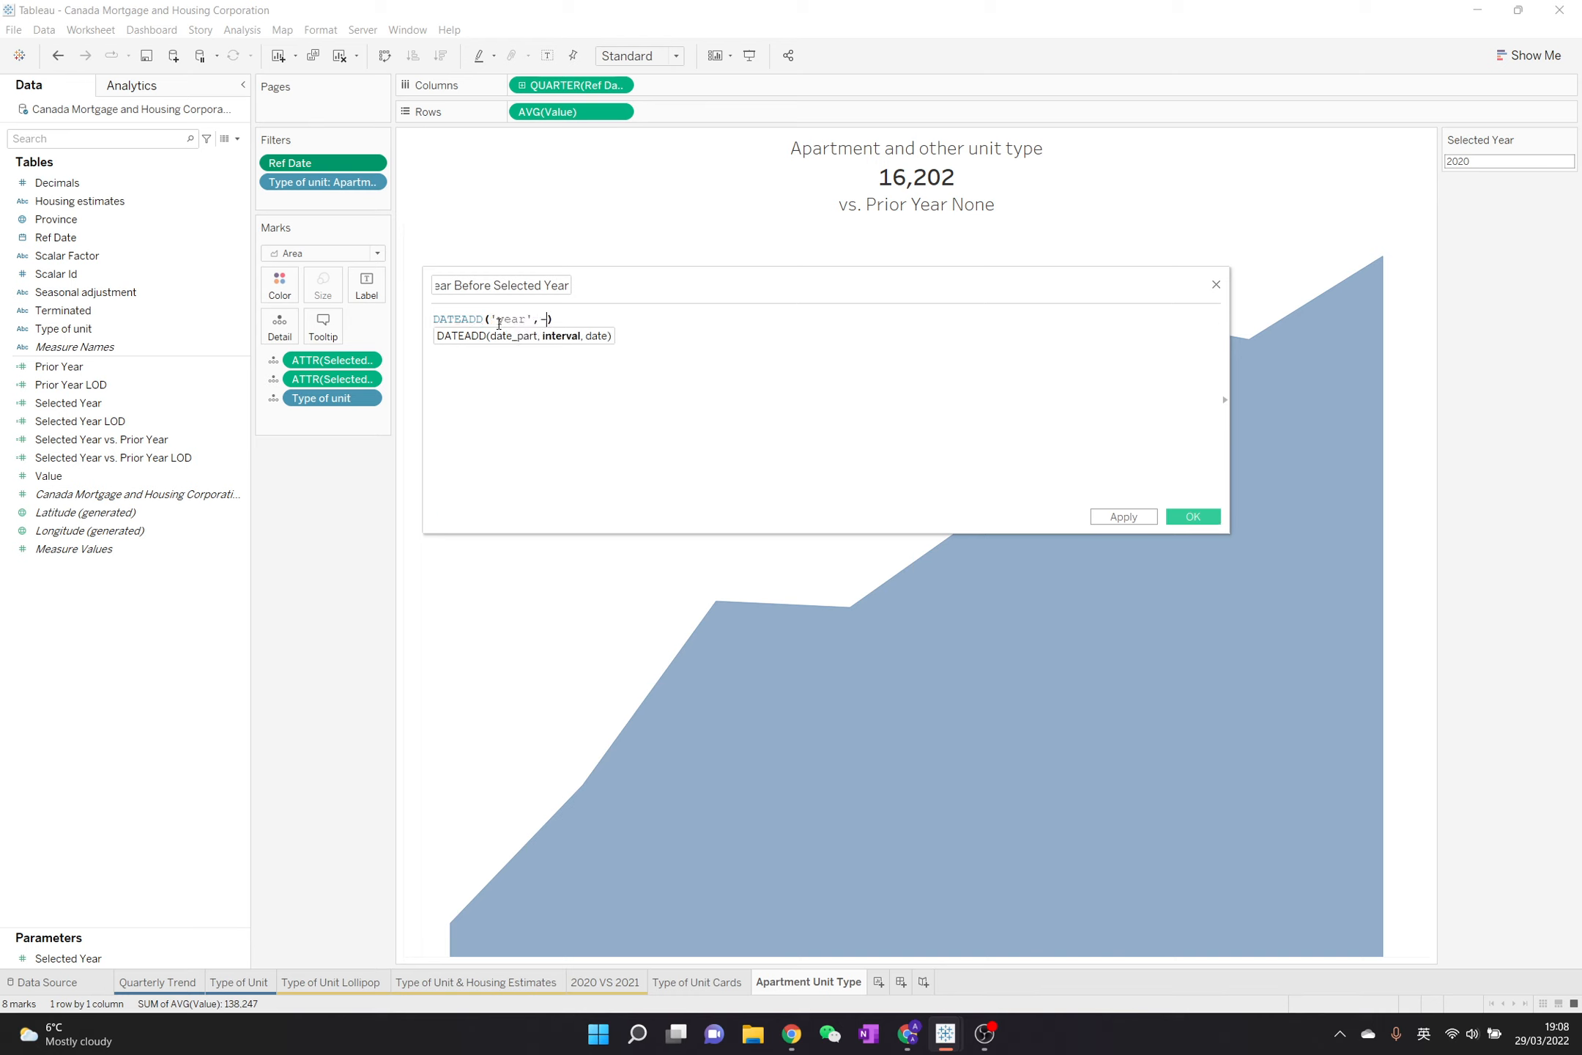
text(elec)
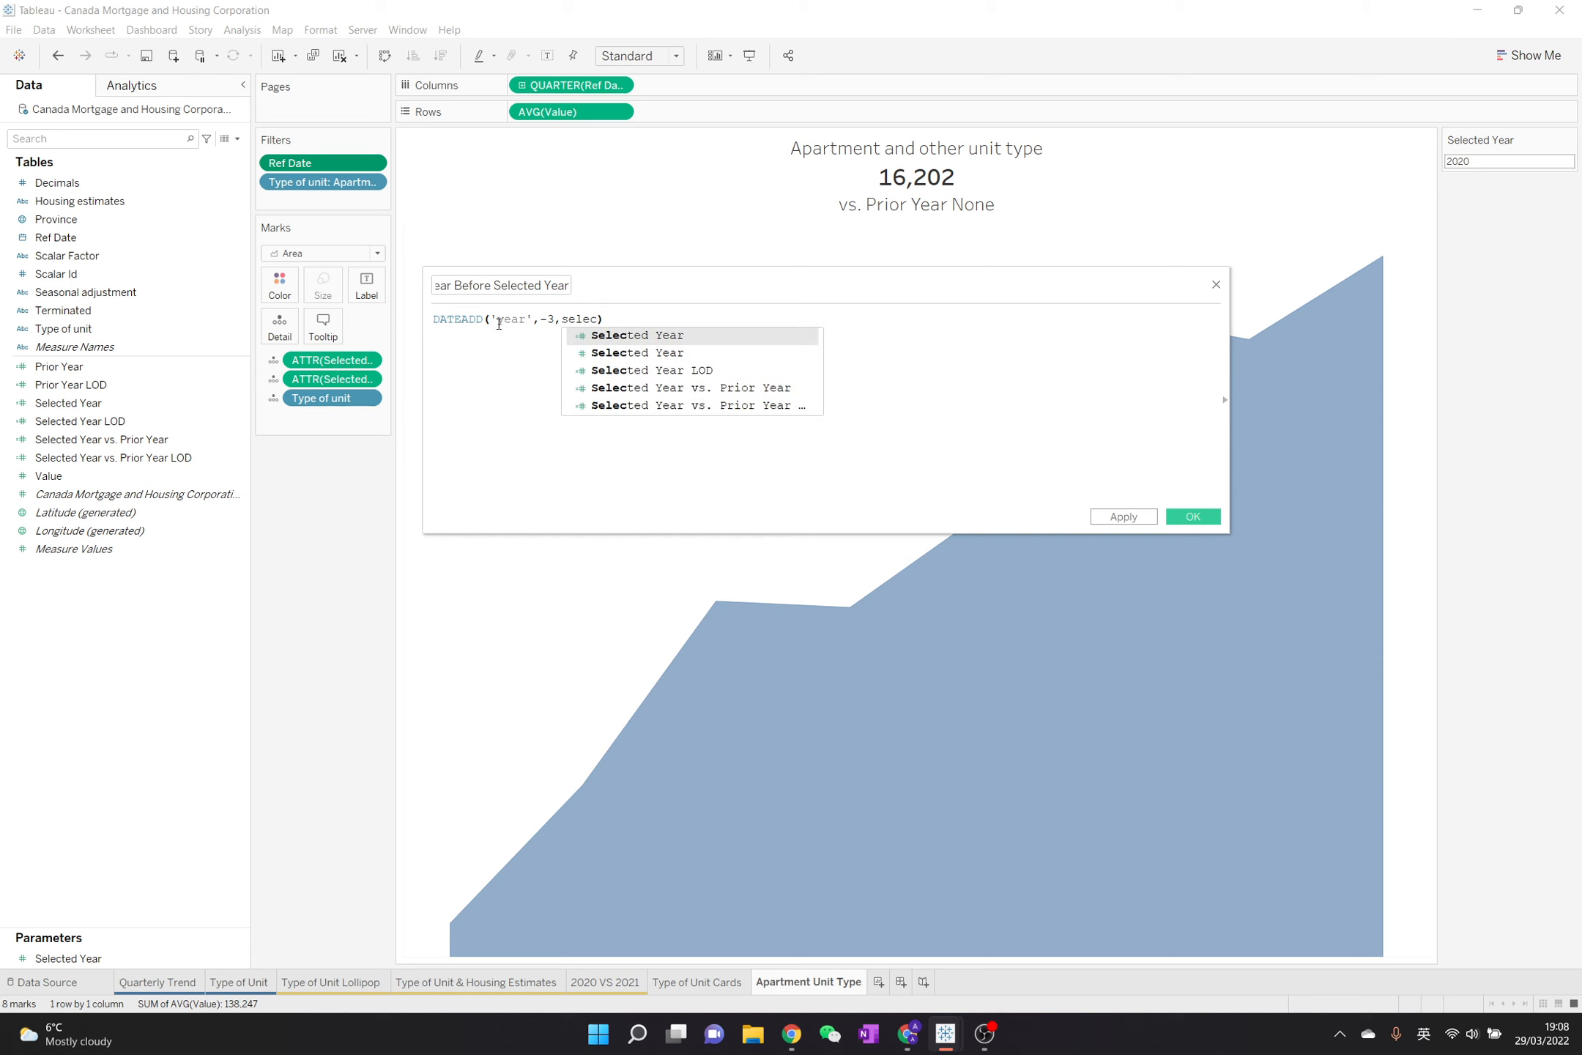
double_click(695, 353)
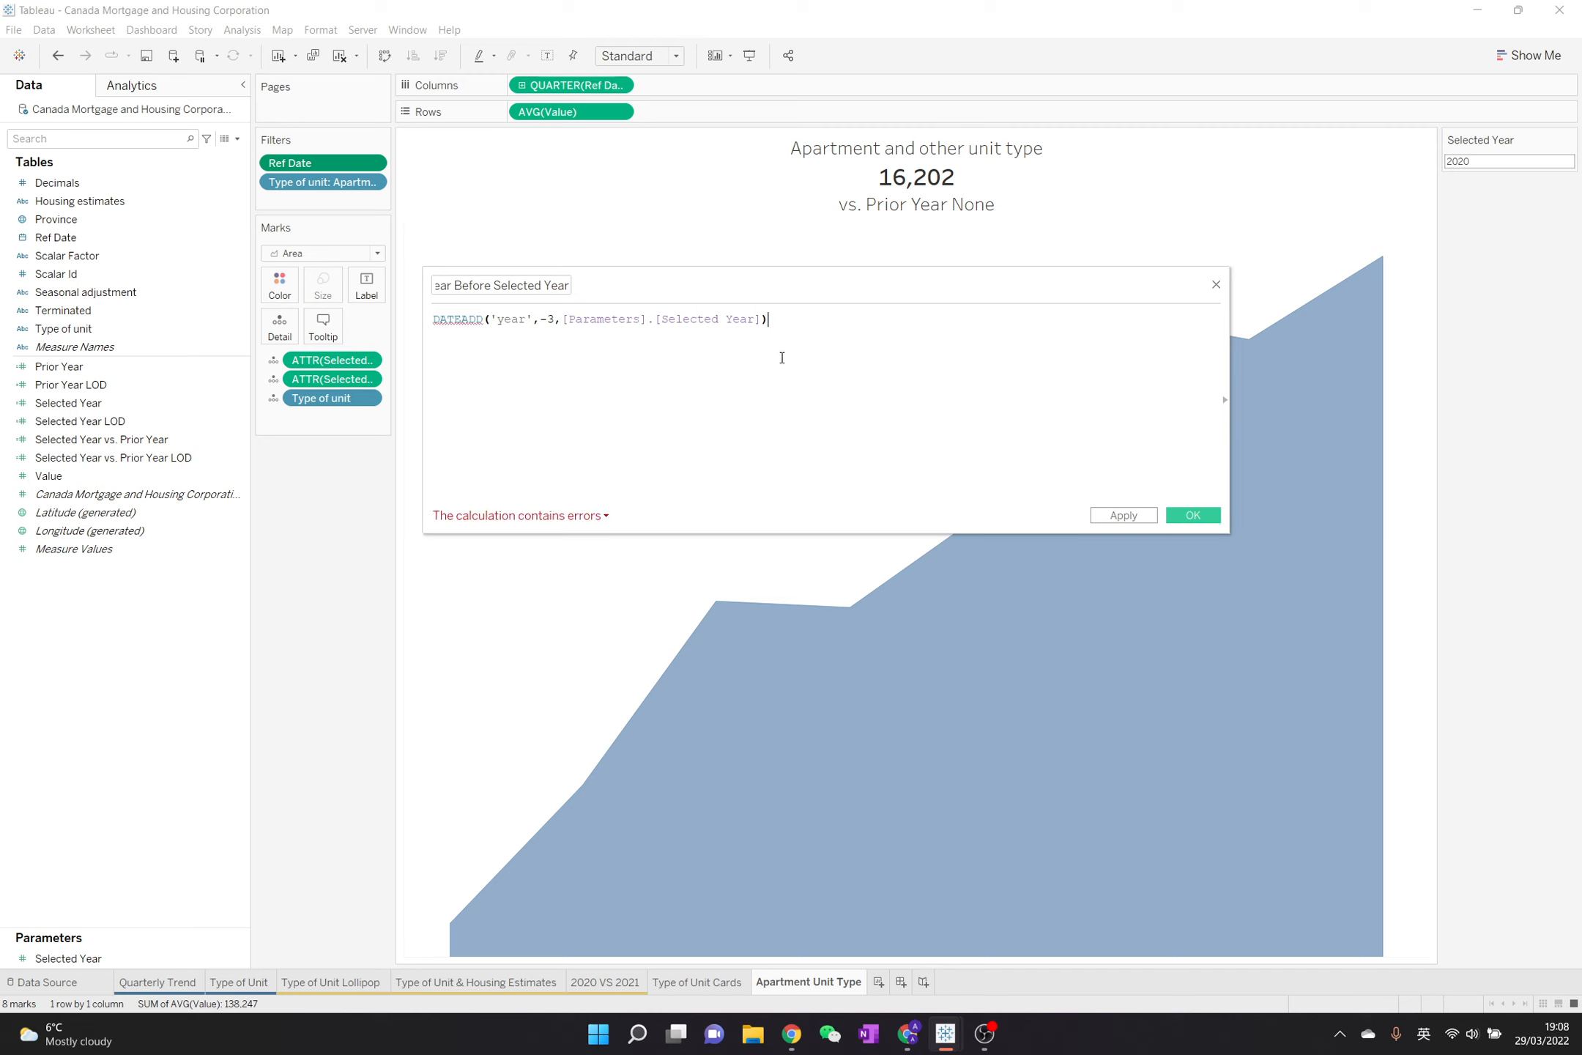
click(774, 332)
mouse_move(454, 318)
drag(769, 320, 434, 301)
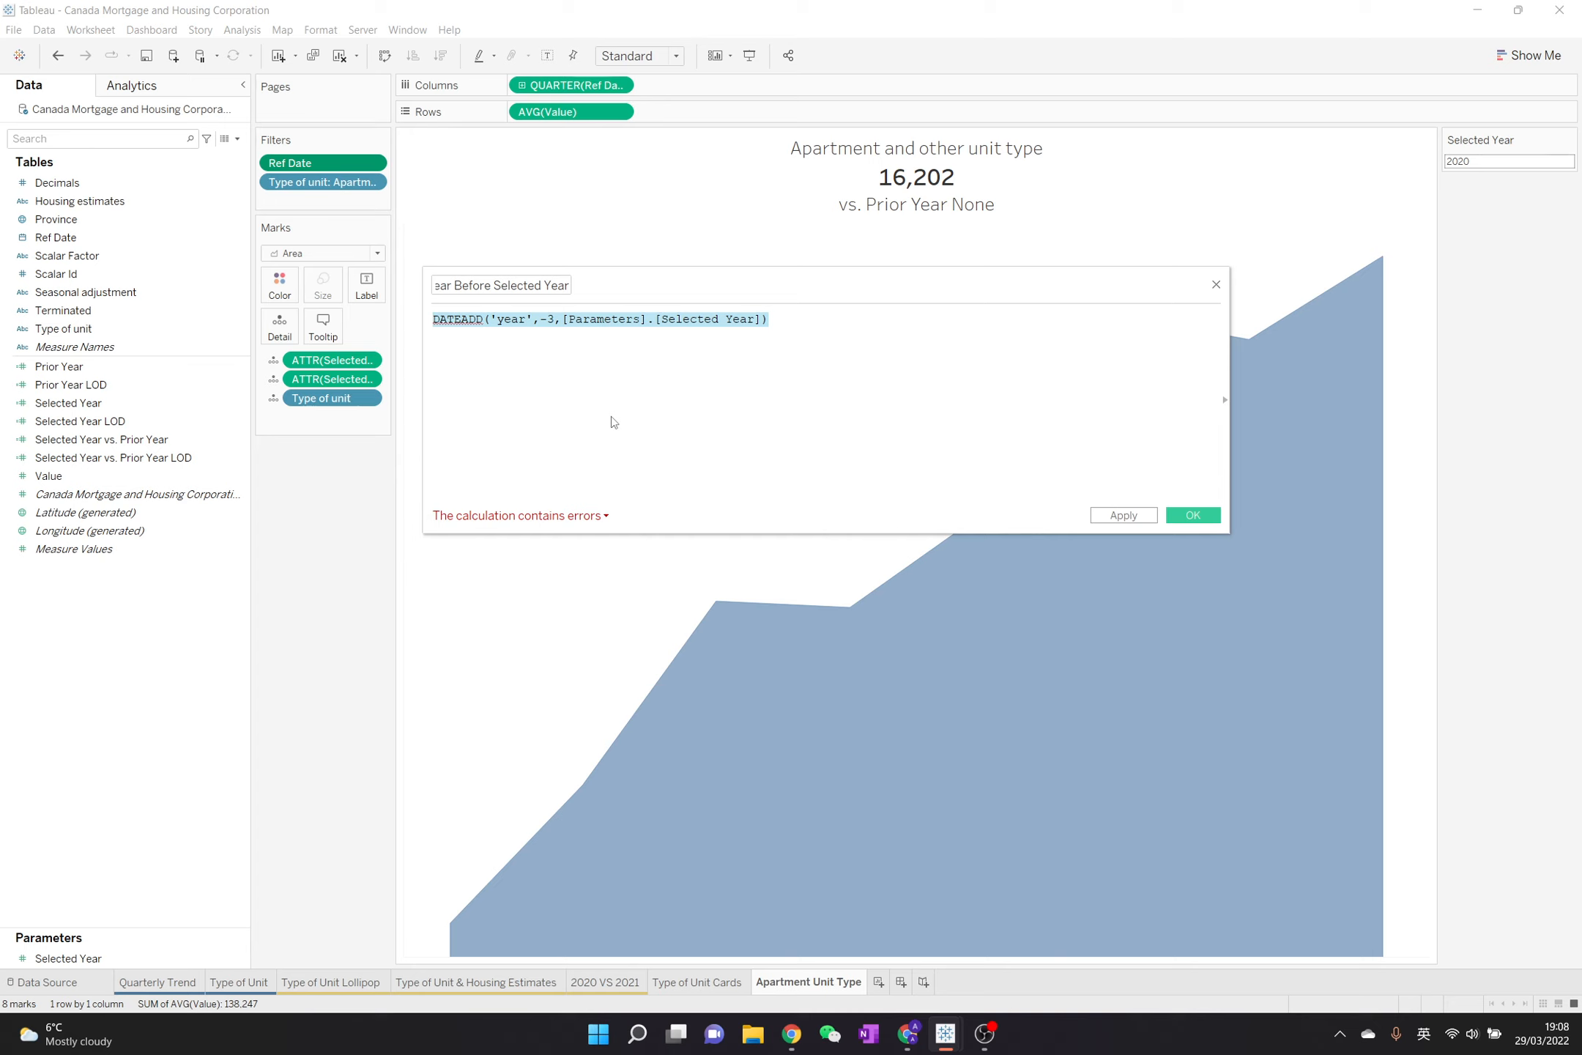
Replace the Selected Year parameter in the DATEADD formula with the [Ref Date] field
click(623, 392)
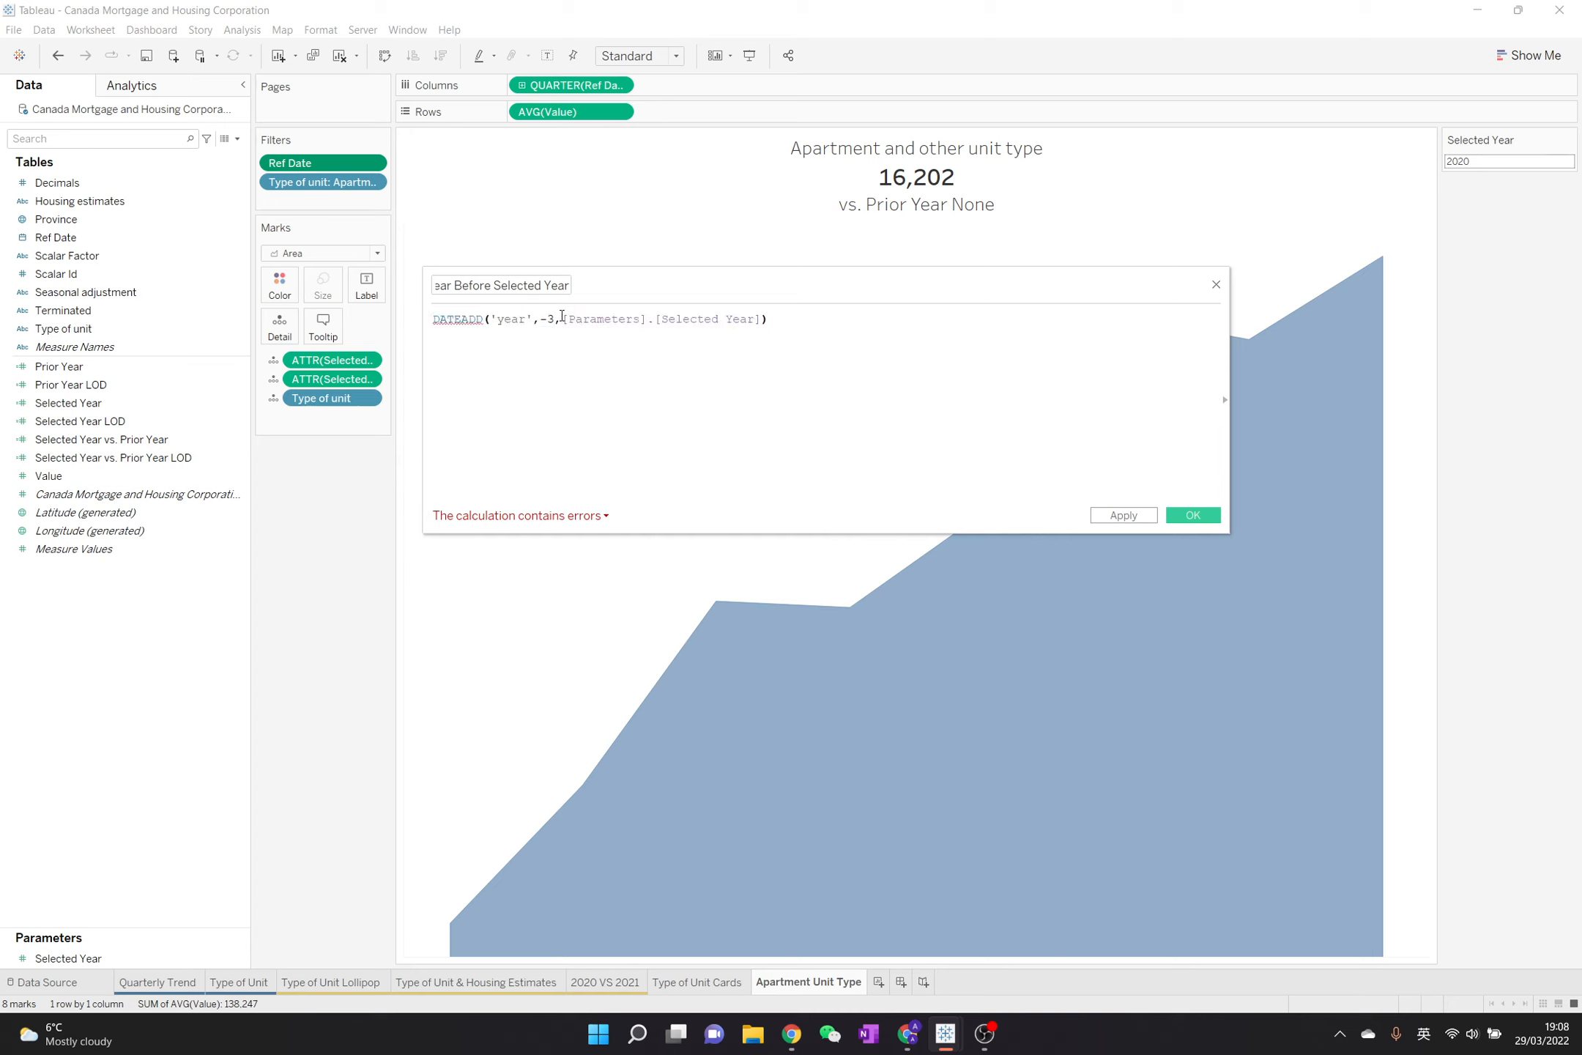
drag(562, 319, 759, 324)
text(re)
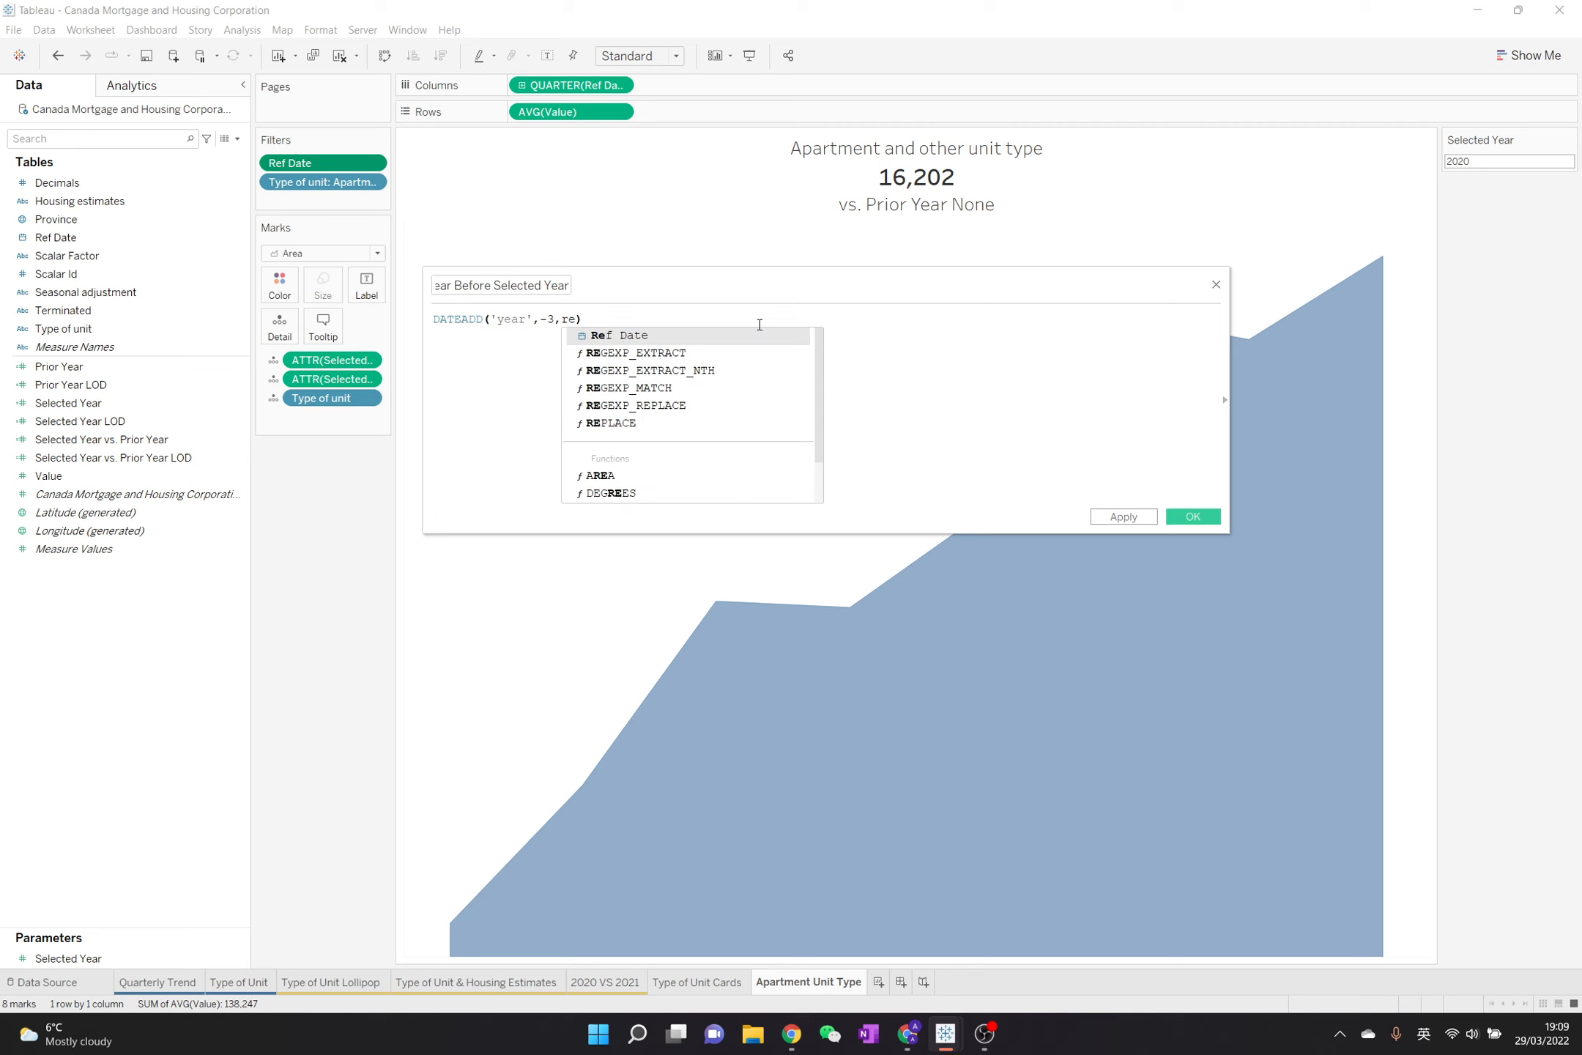
key(Return)
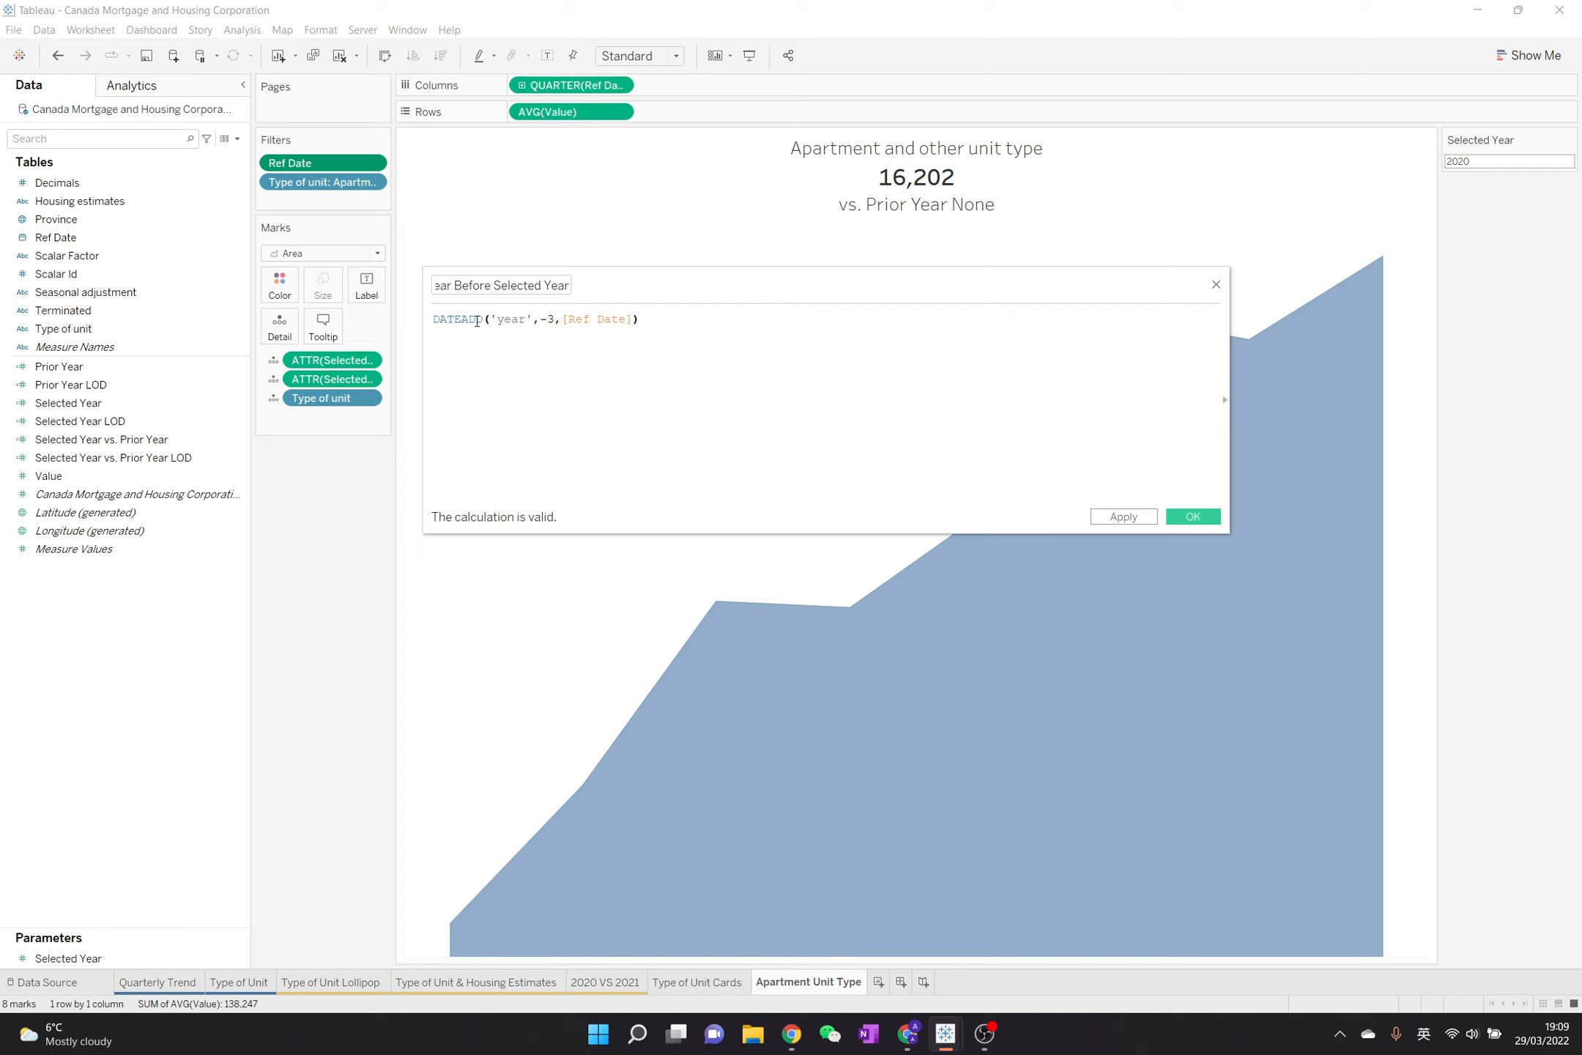
Remove the -3 interval and swap DATEADD for DATETRUNC so the formula reads DATETRUNC('year',[Ref Date])
drag(549, 320, 536, 320)
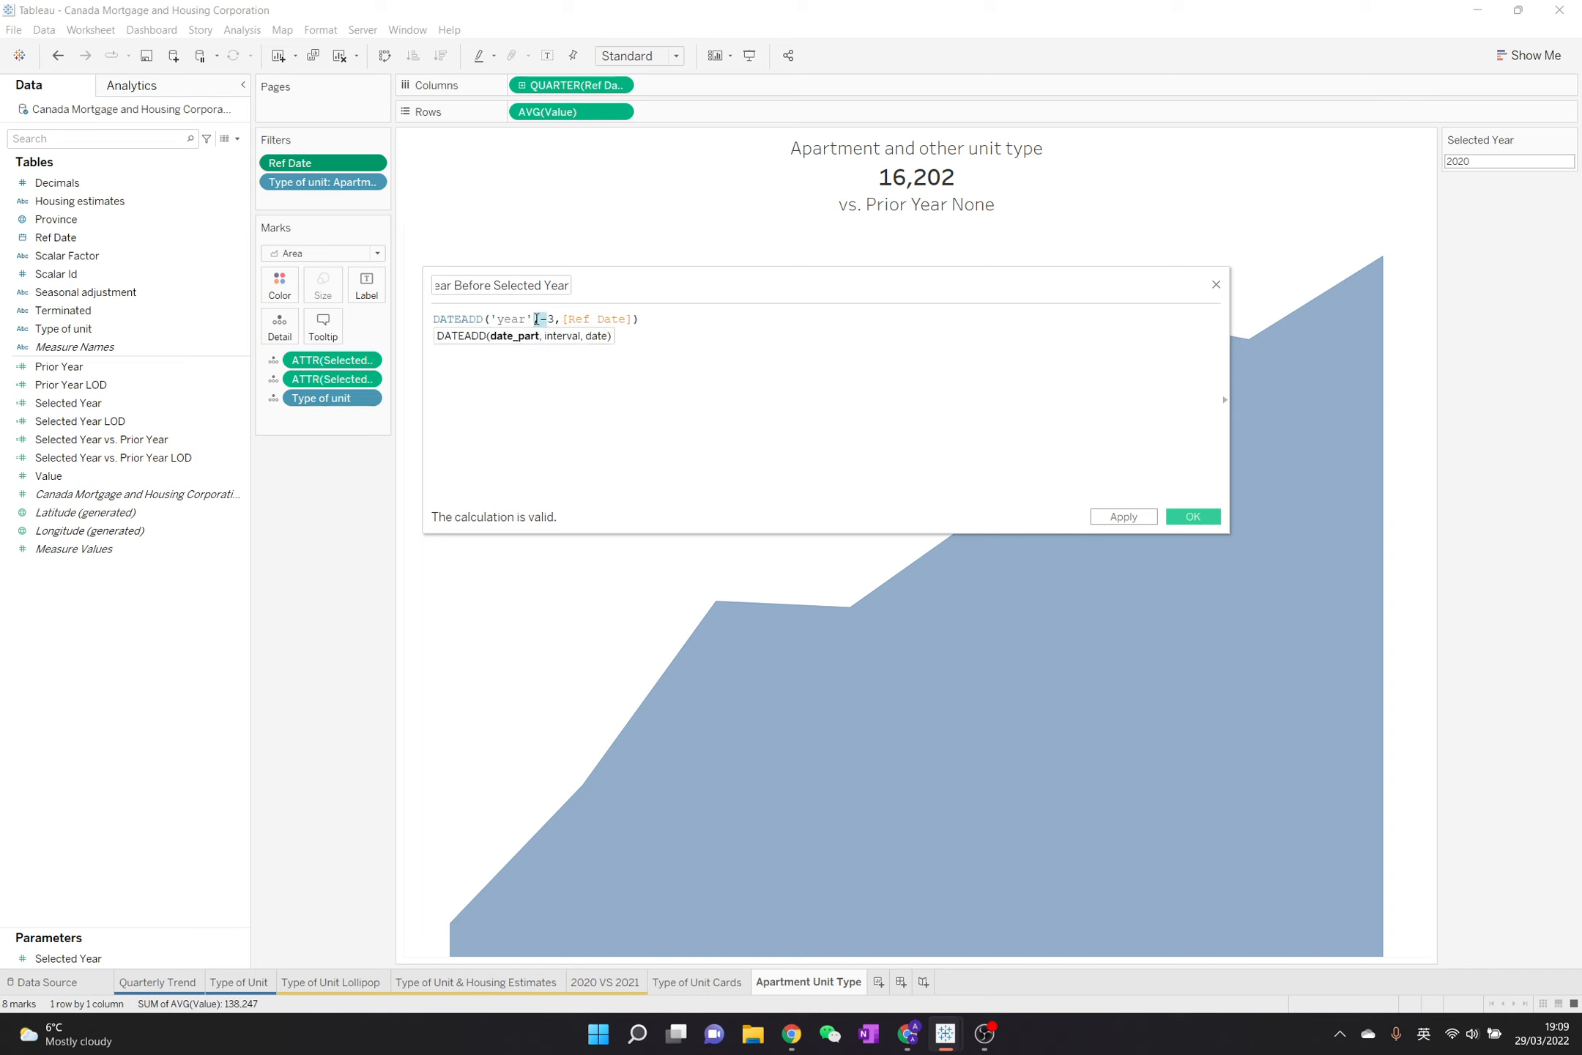
key(Delete)
key(Delete)
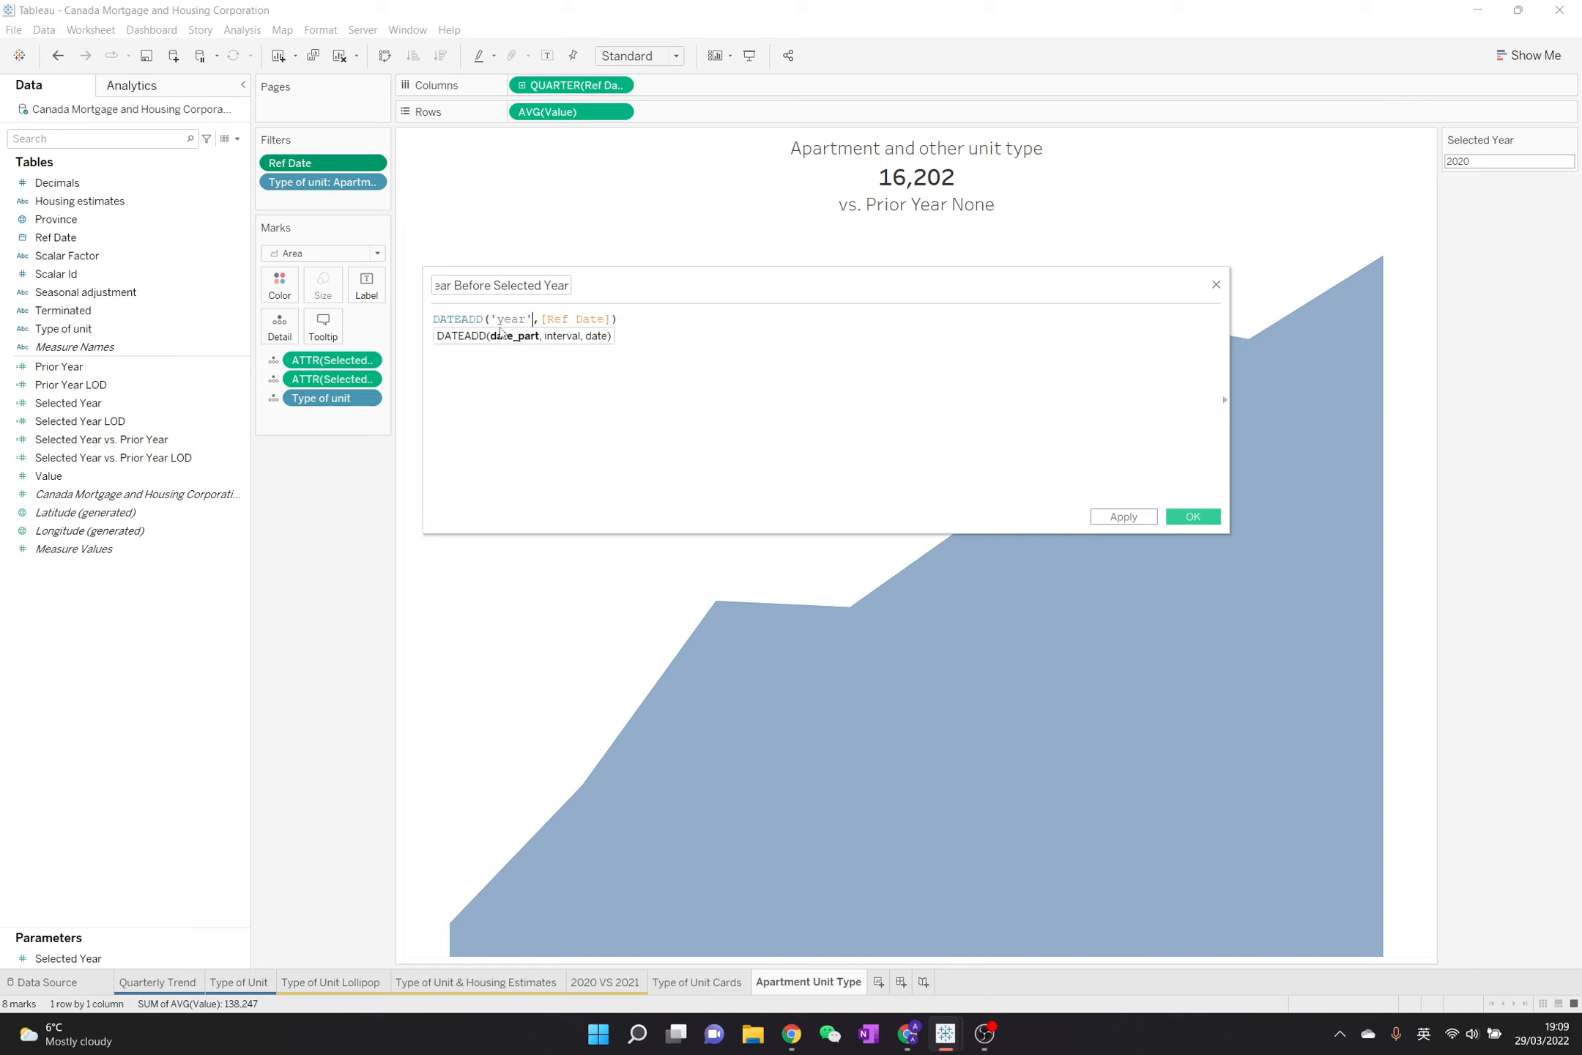
double_click(454, 320)
text(date)
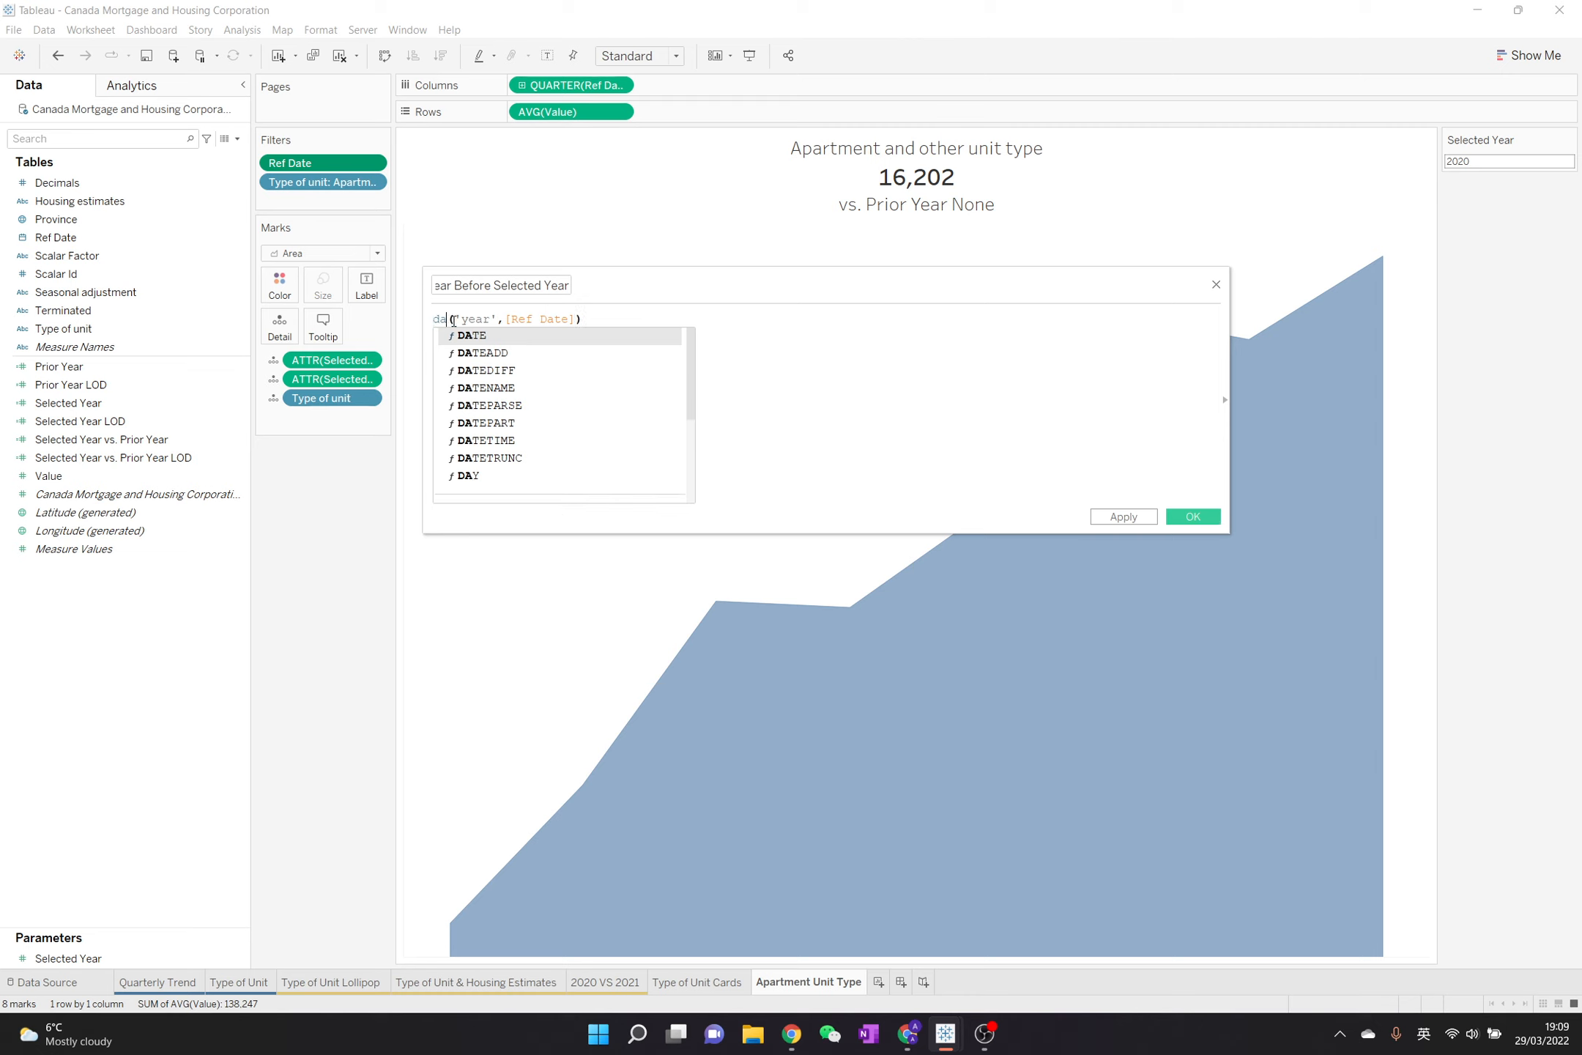
text(TRUNC)
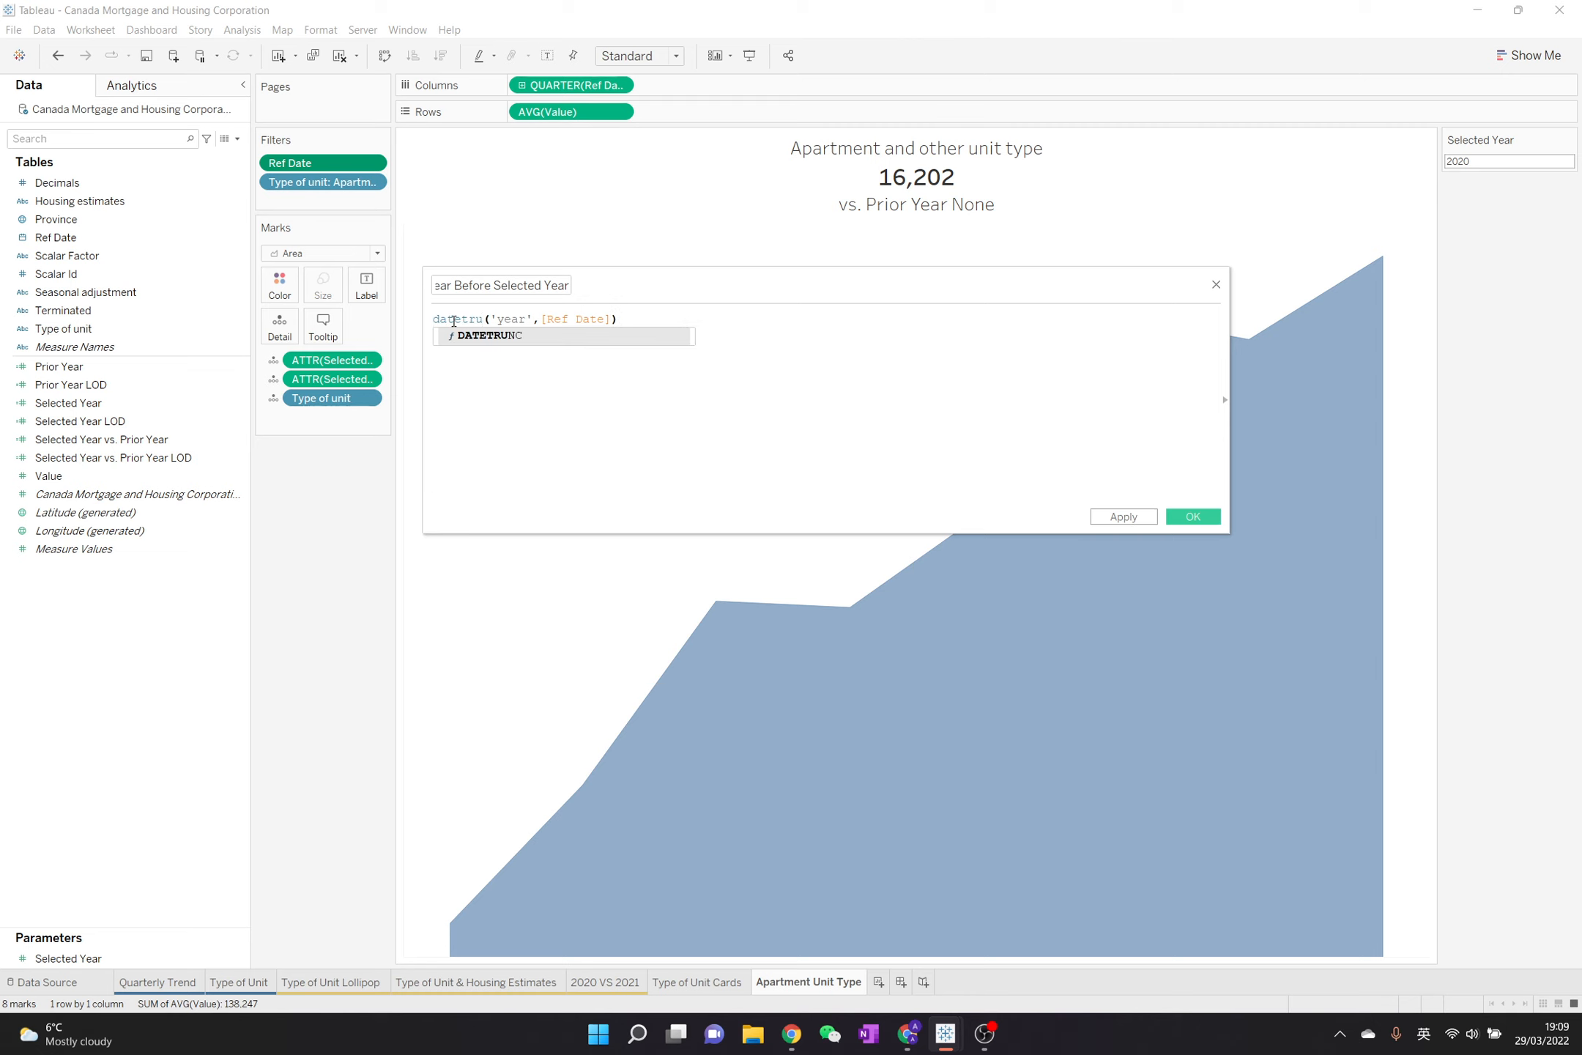
key(Return)
click(661, 420)
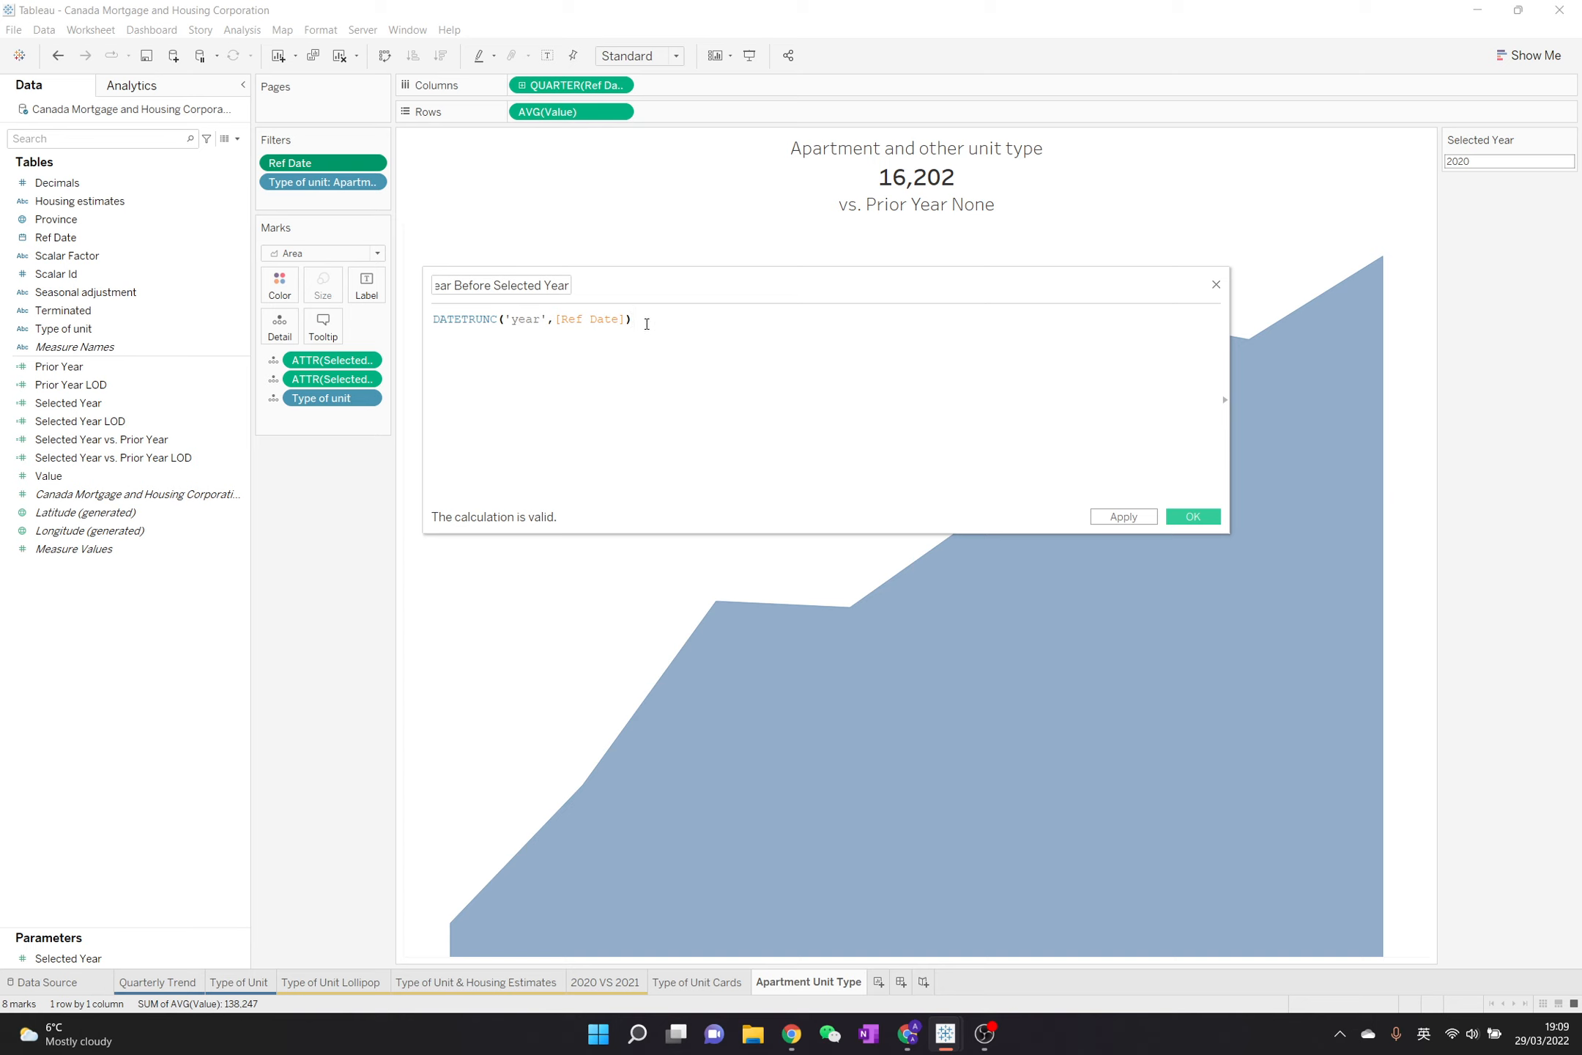
Extend the formula with the comparison >= [Parameters].[Selected Year] - 3
text(-)
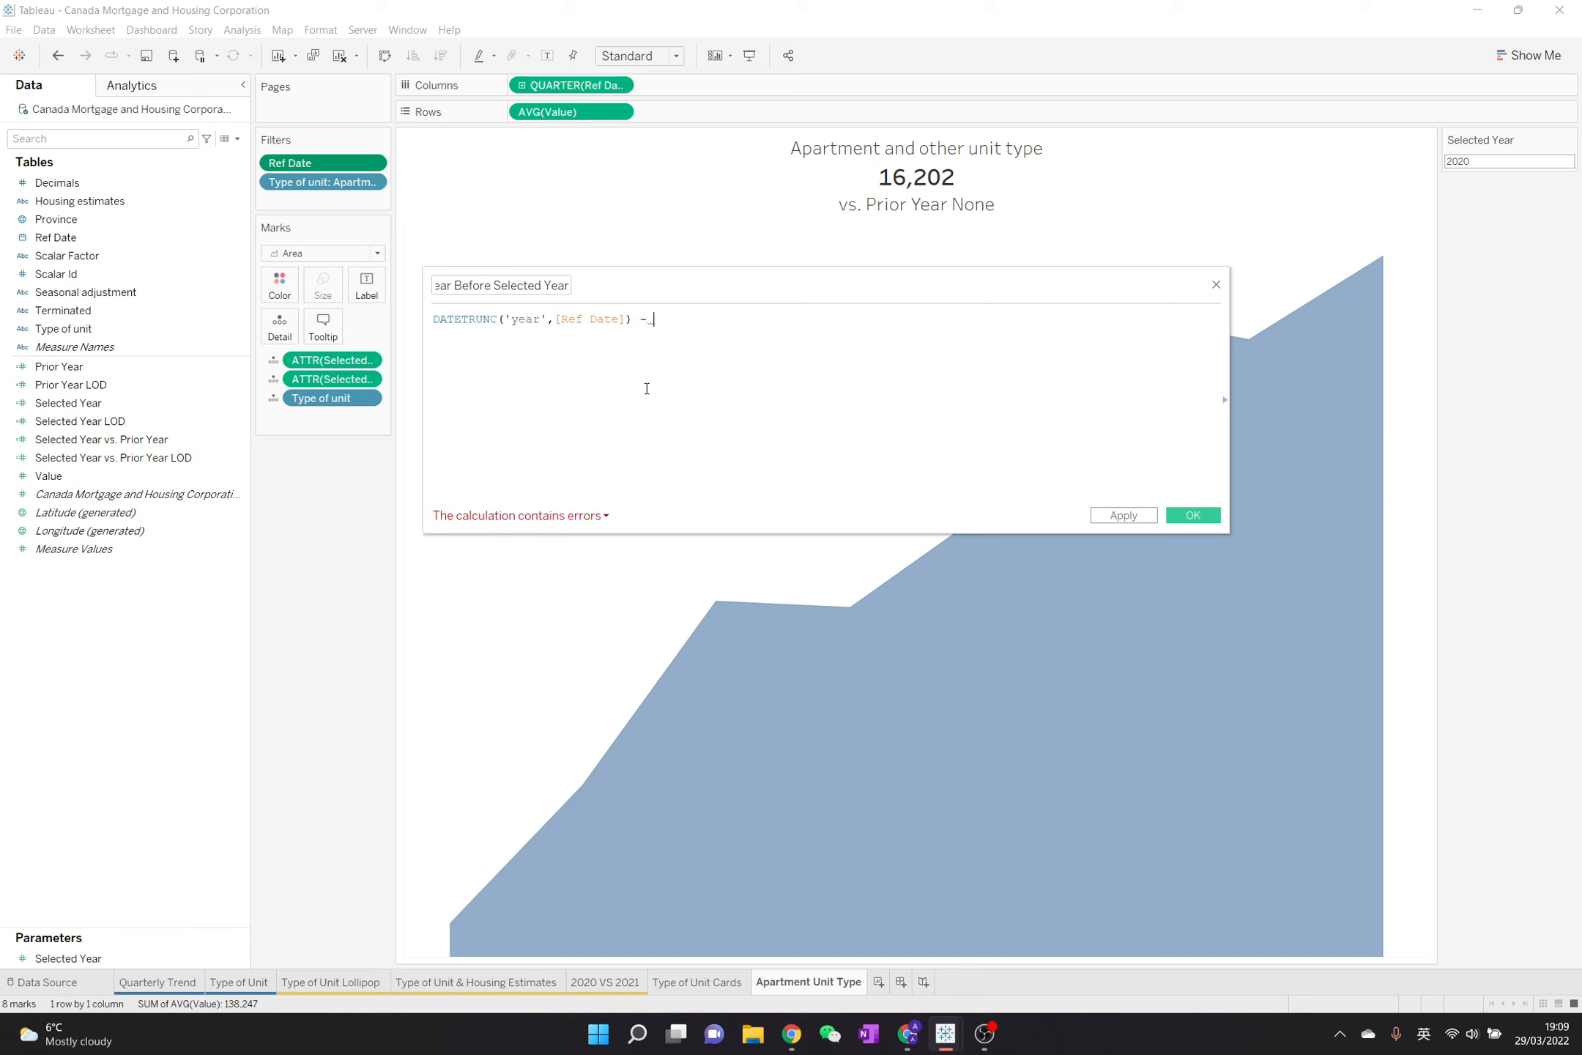
key(BackSpace)
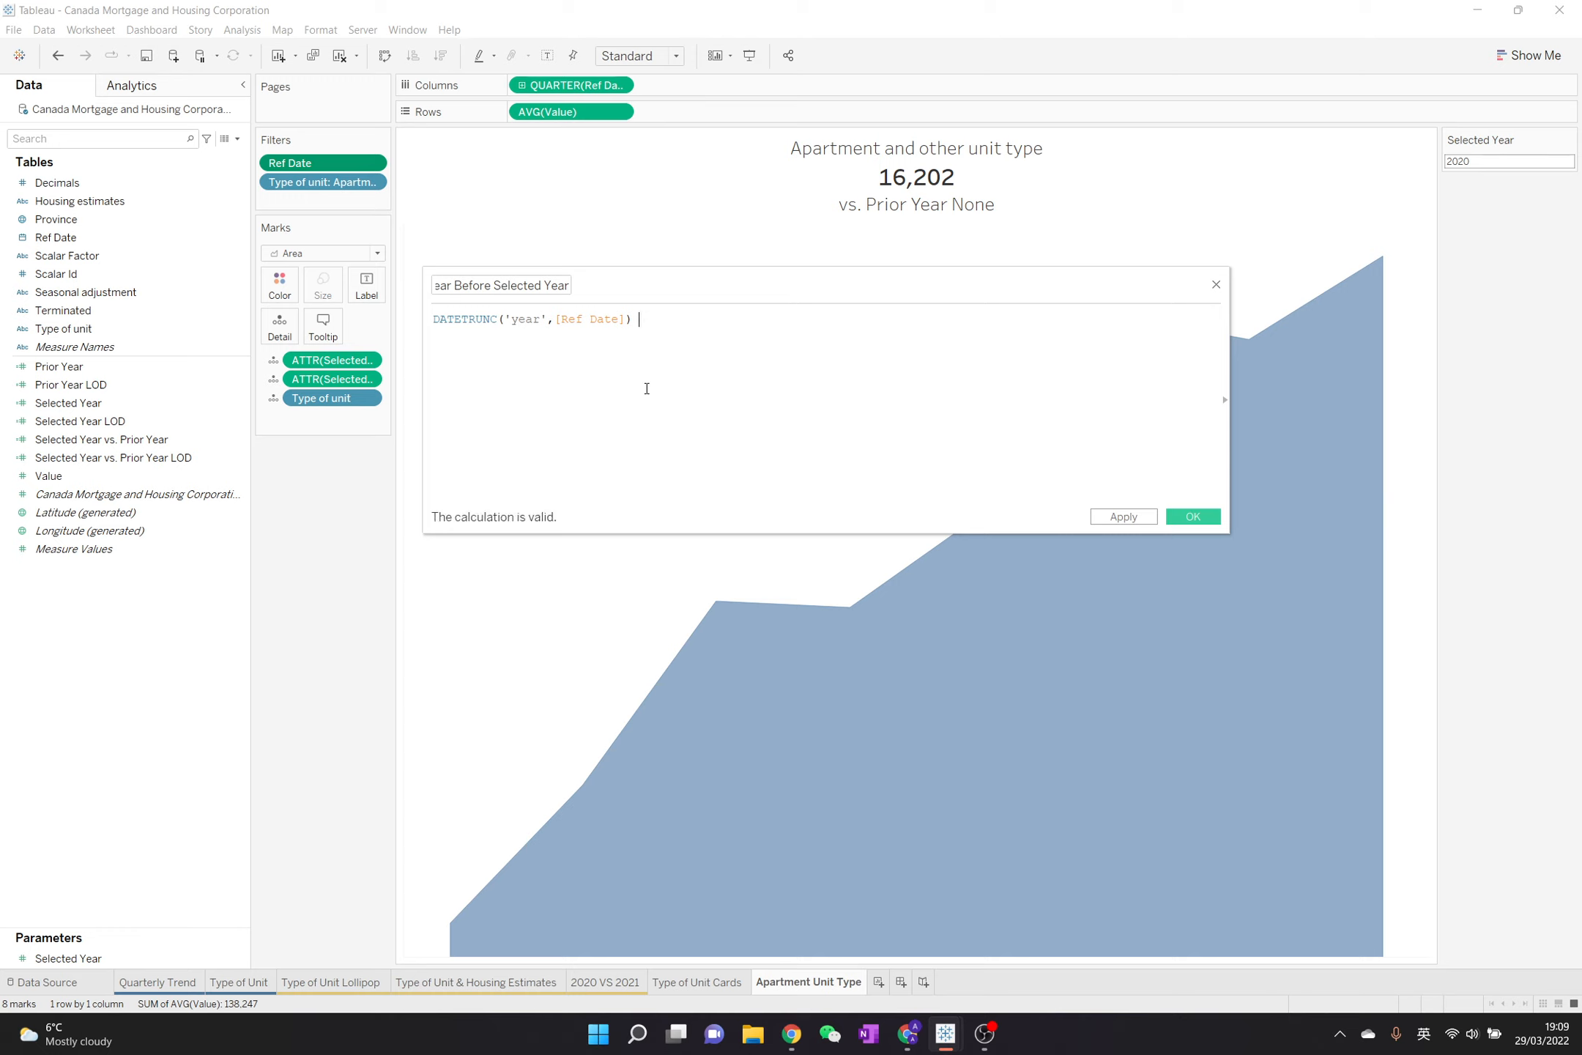
text(>= sele)
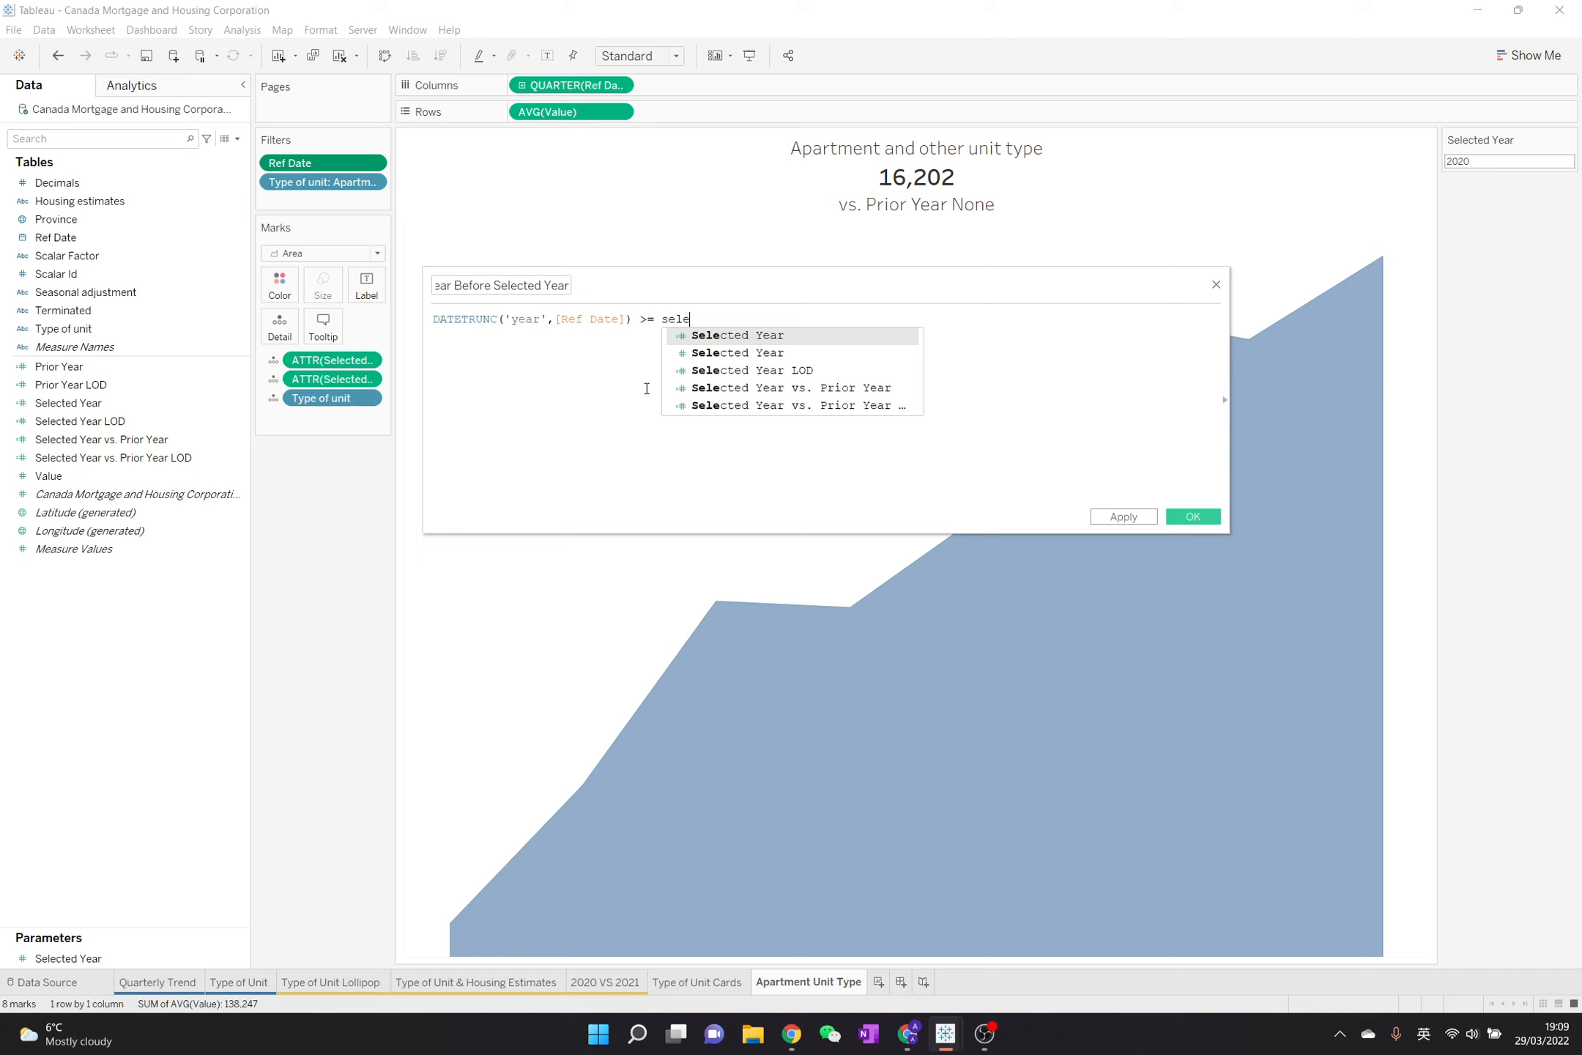
double_click(786, 355)
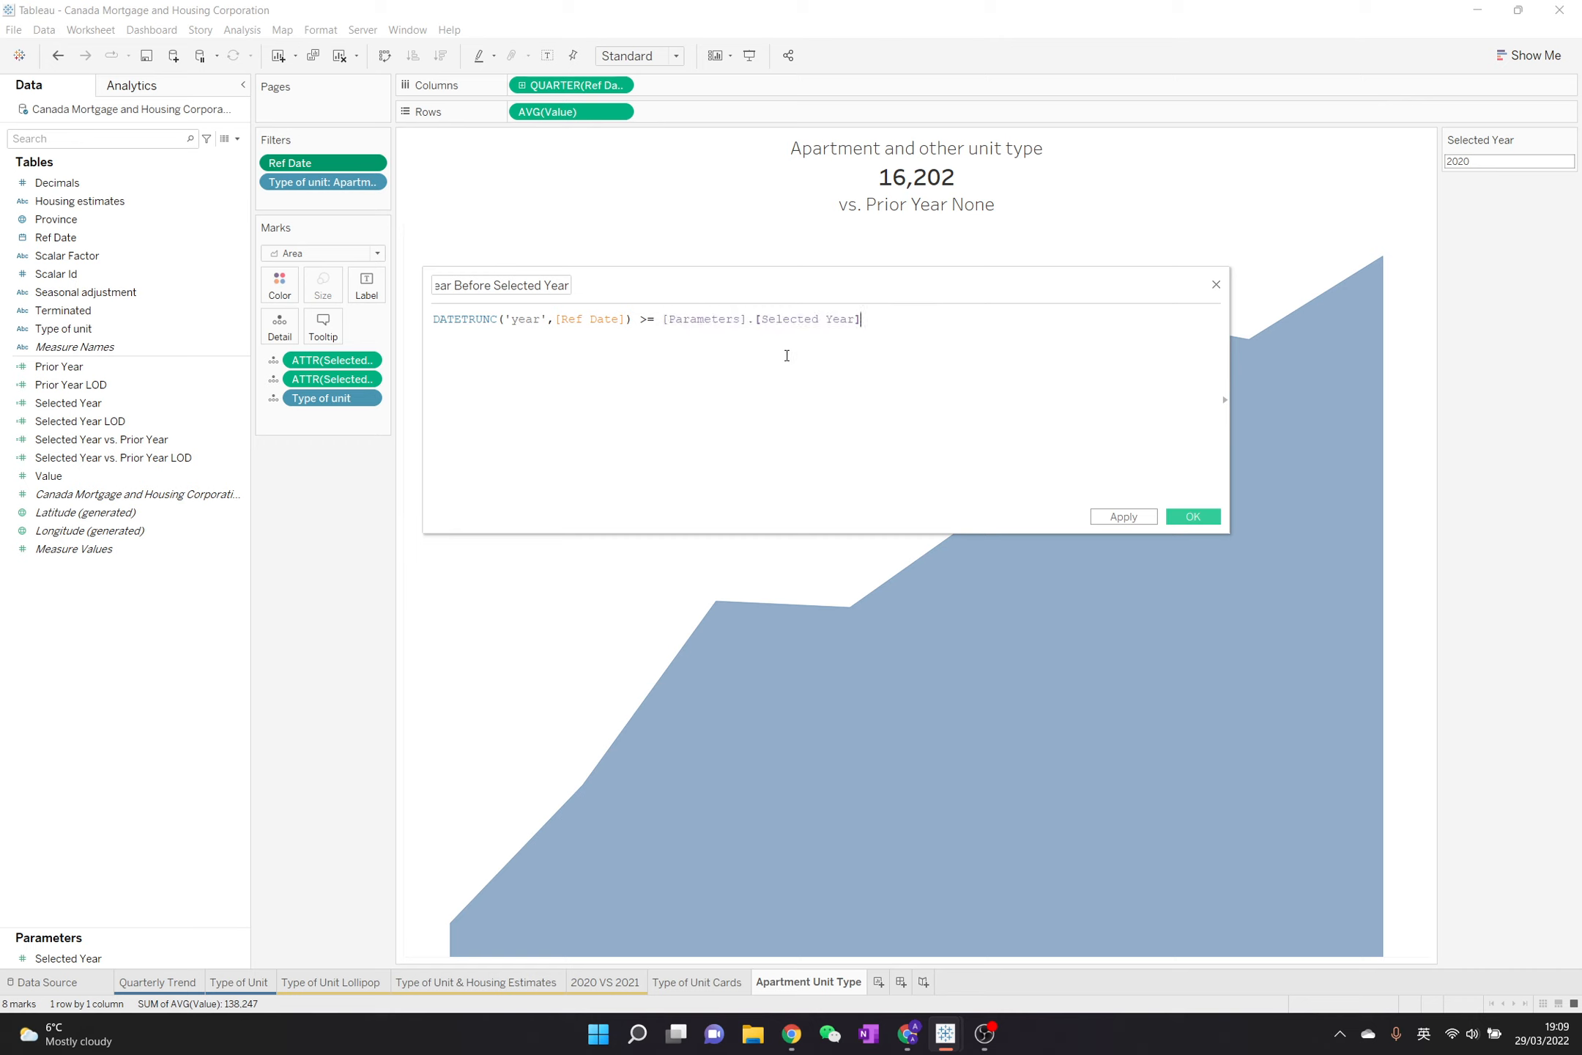
text(- 3)
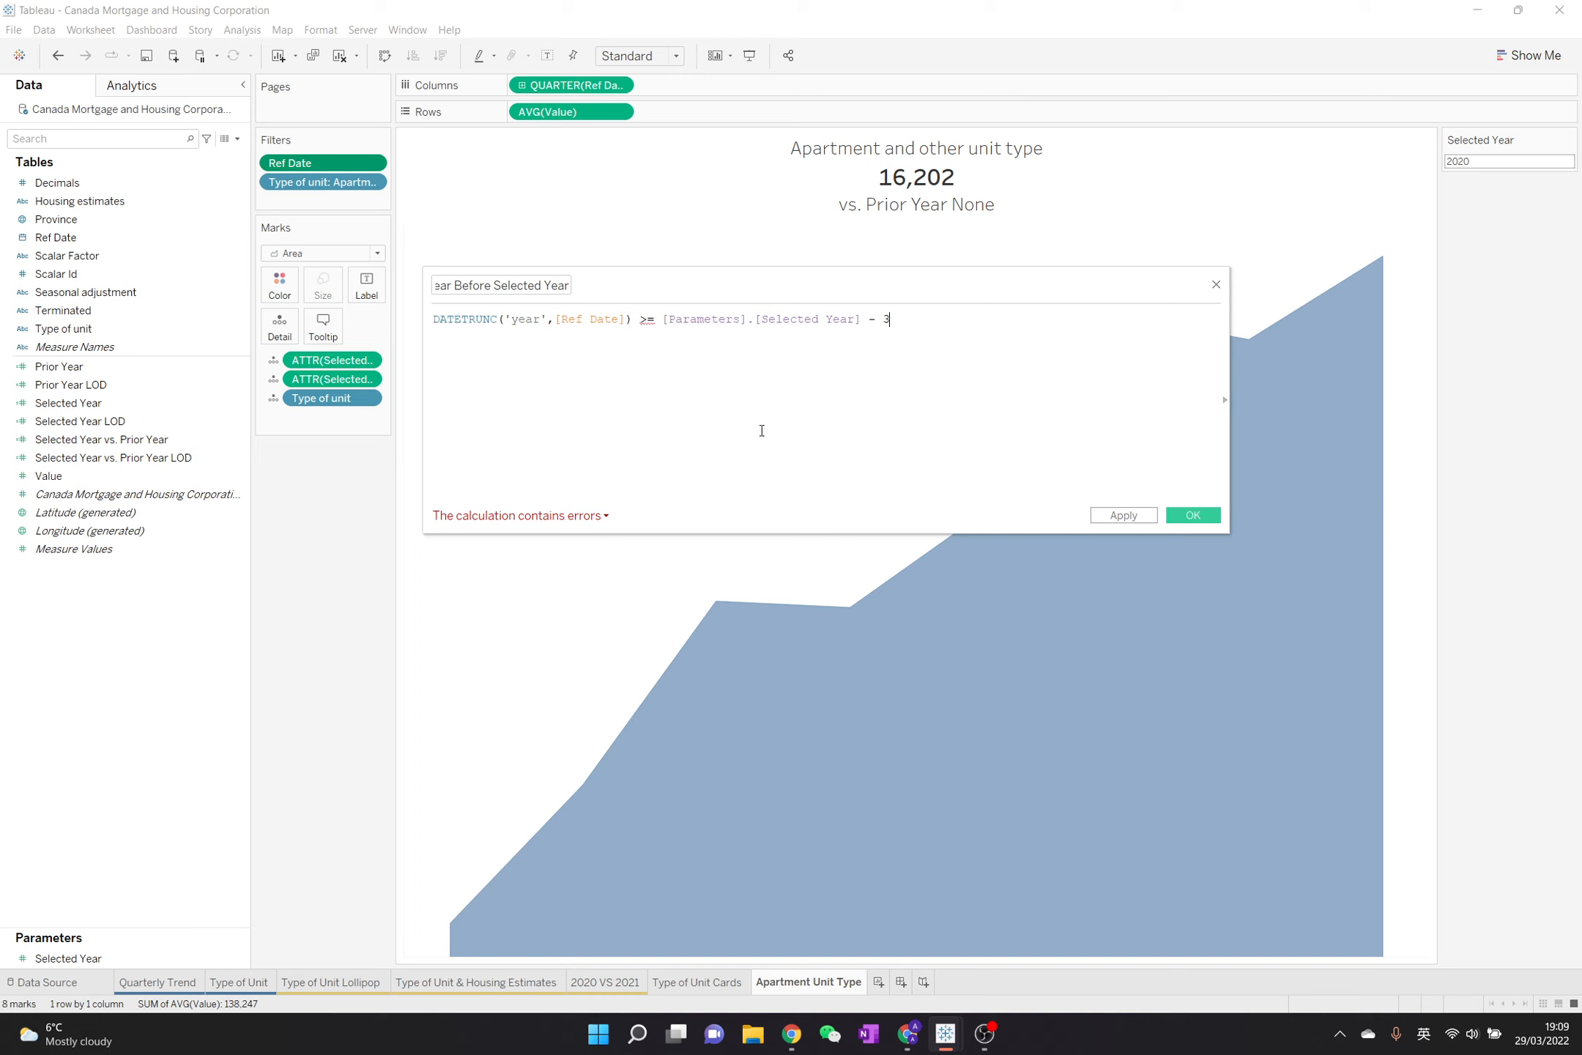
Check the calculation error, wrap the DATETRUNC expression in YEAR(), and apply the calculated field
click(562, 517)
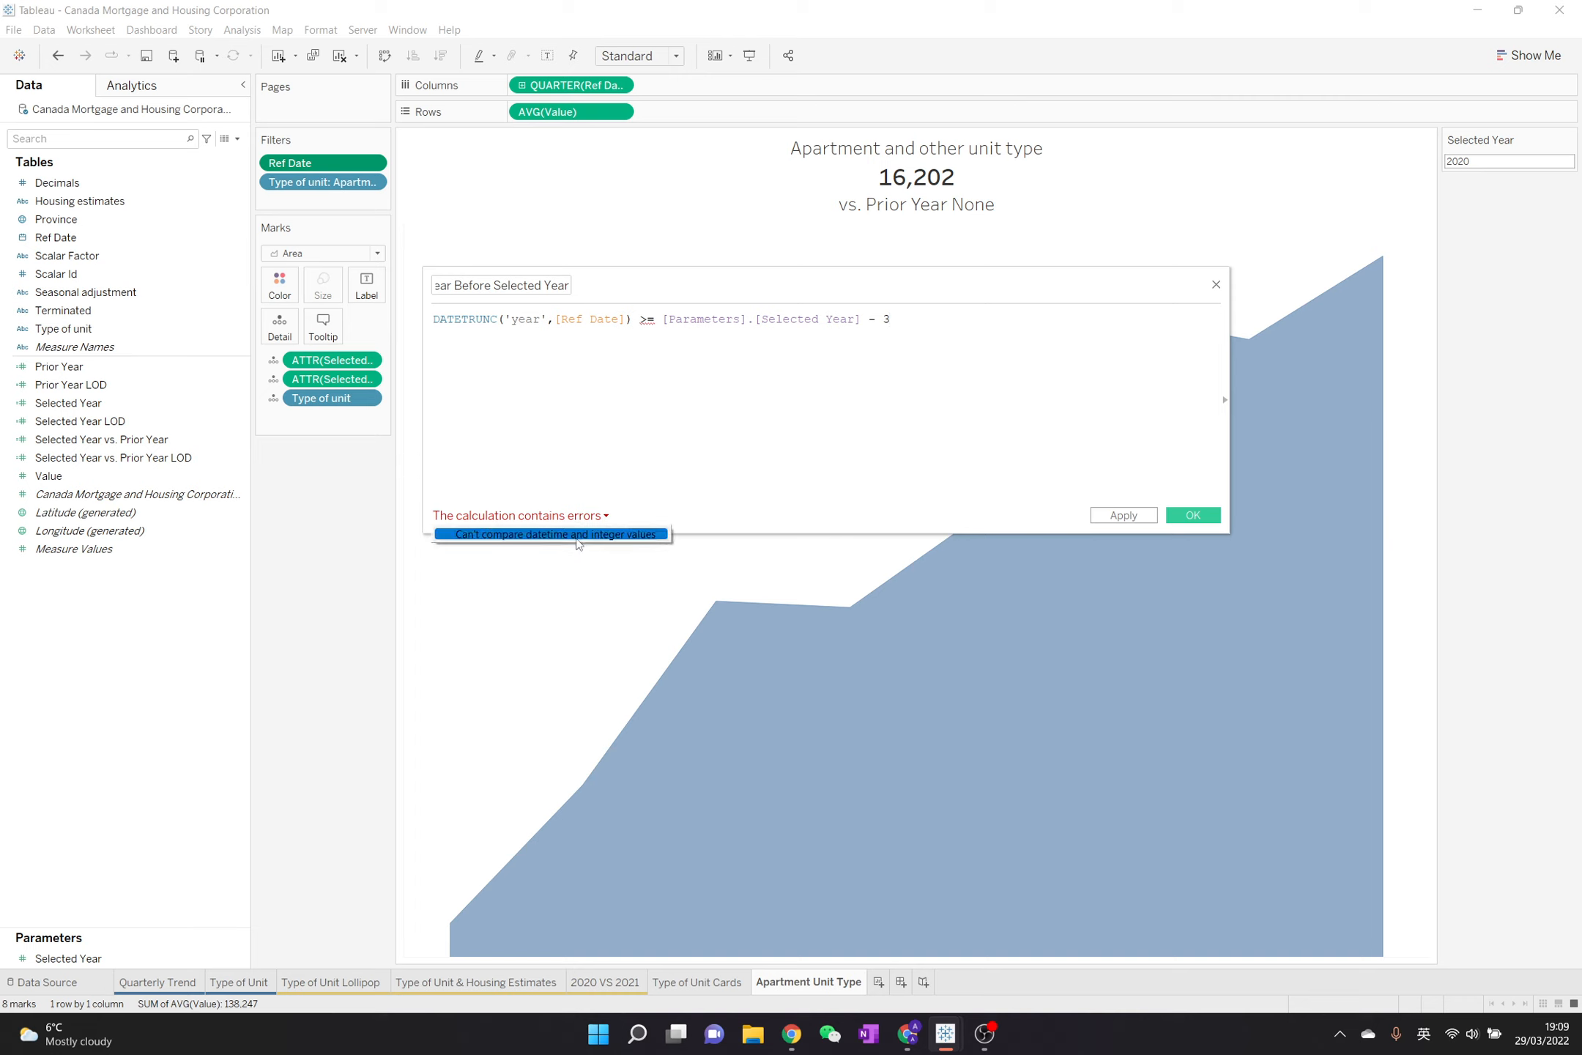
click(512, 338)
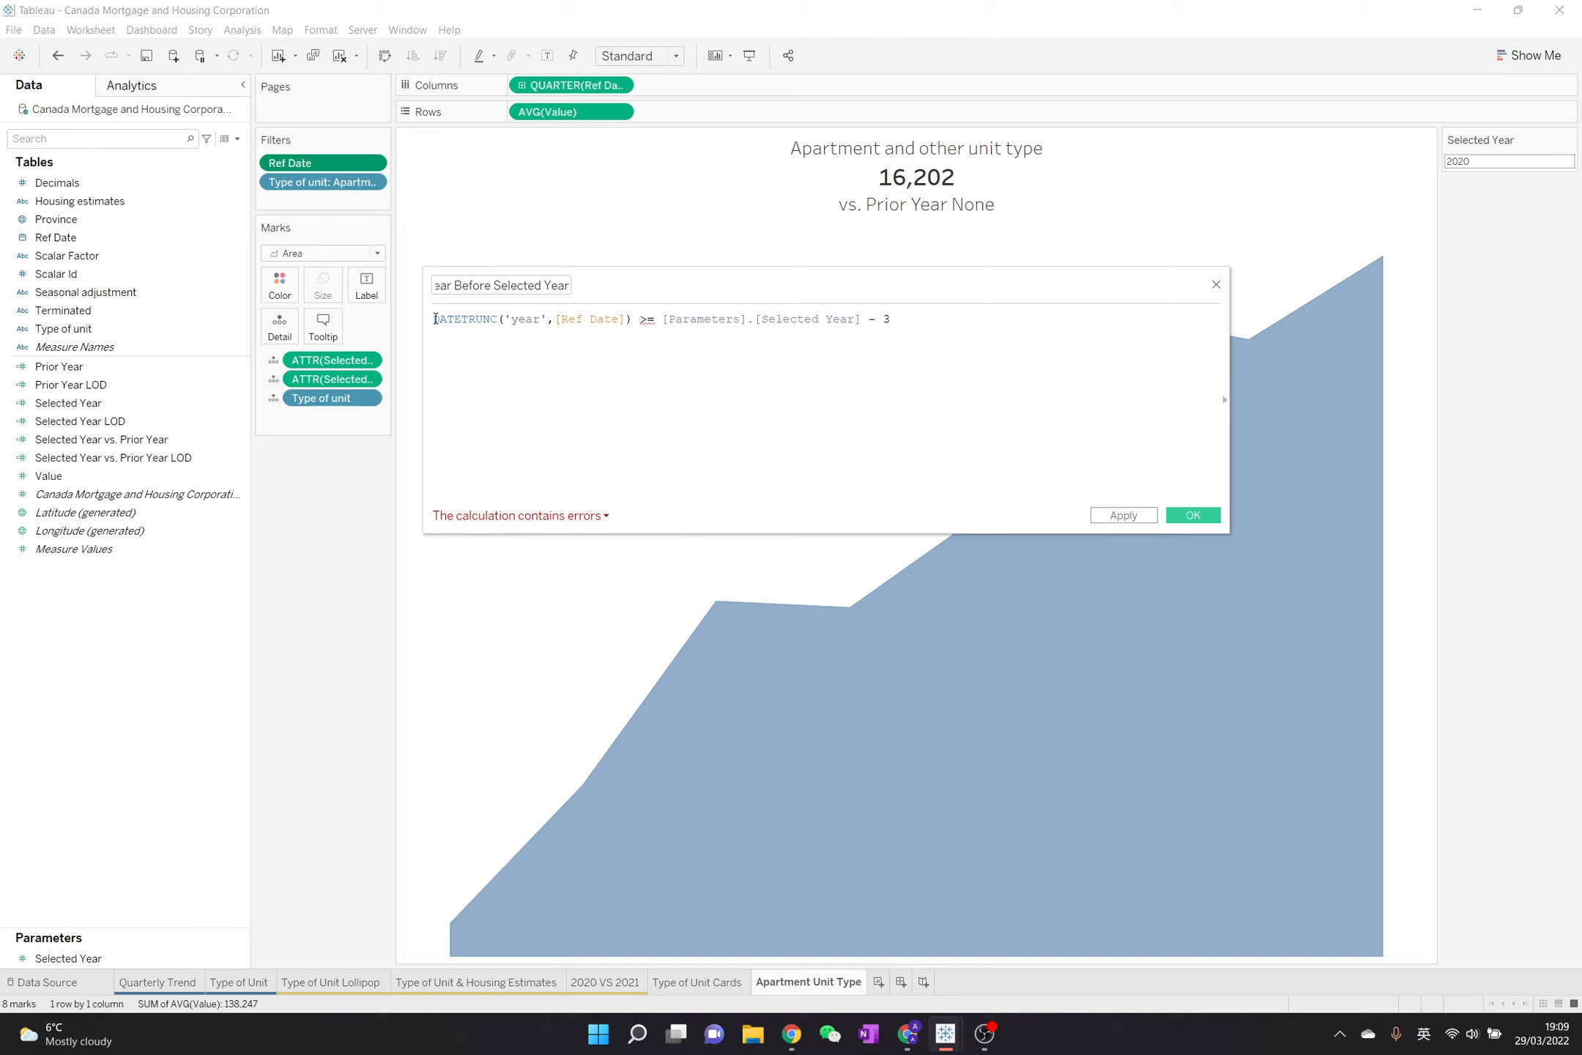
text(()
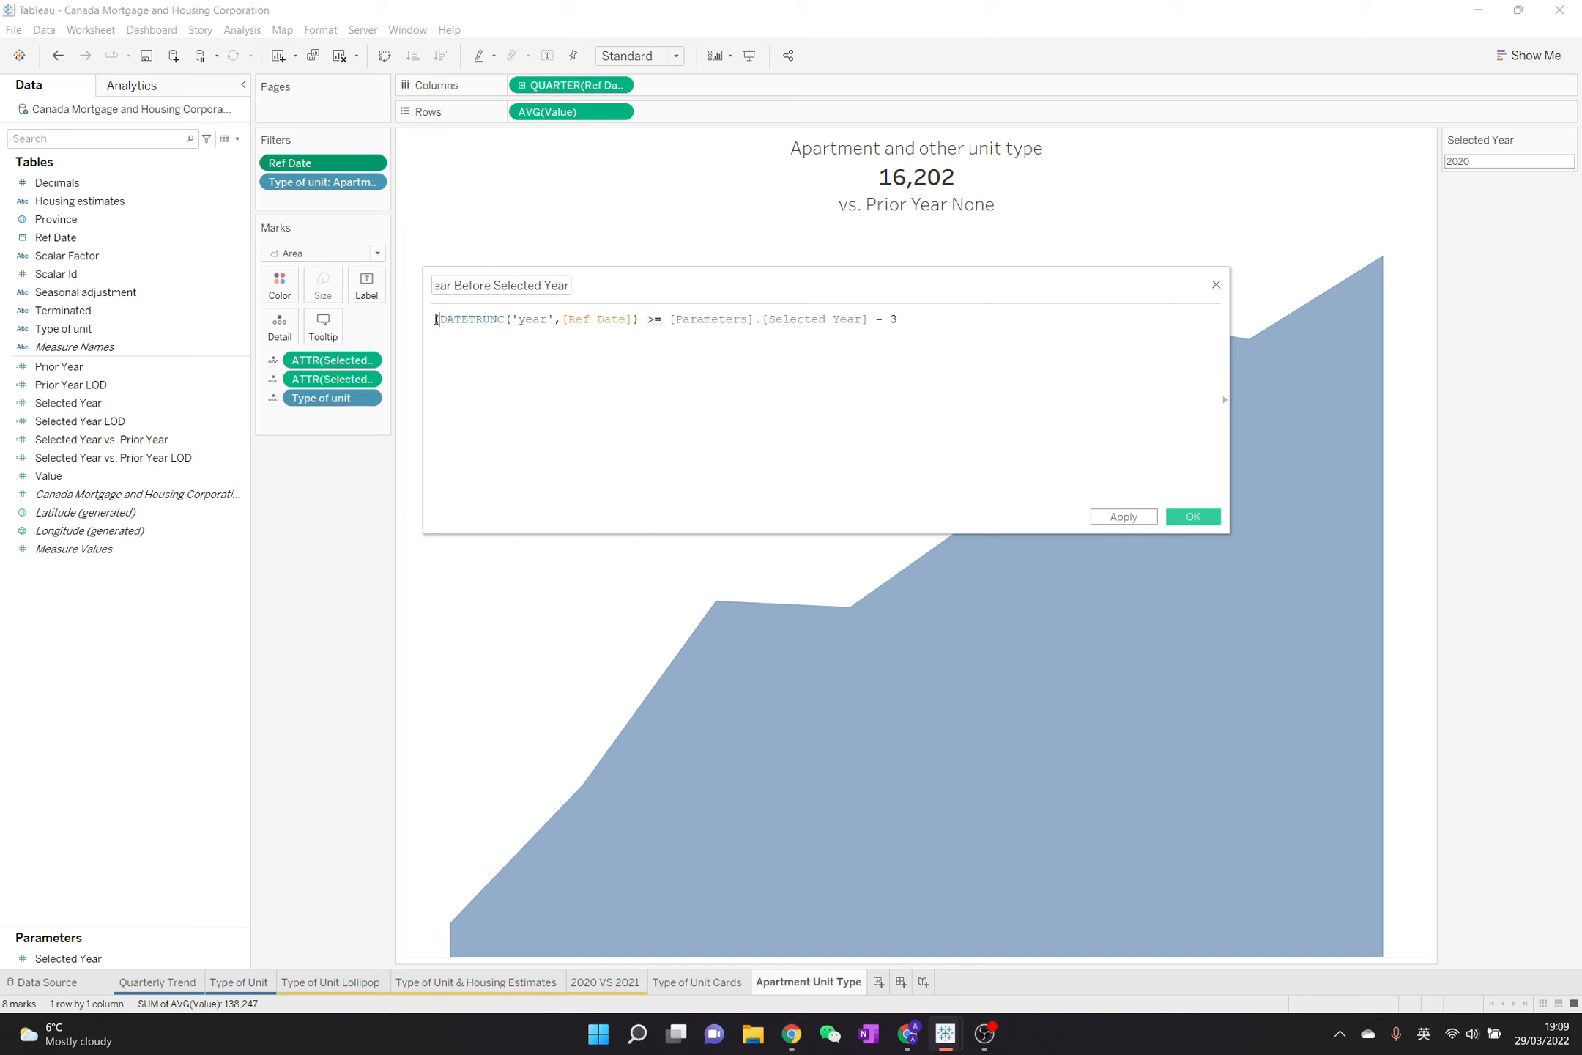
text(YEAR()
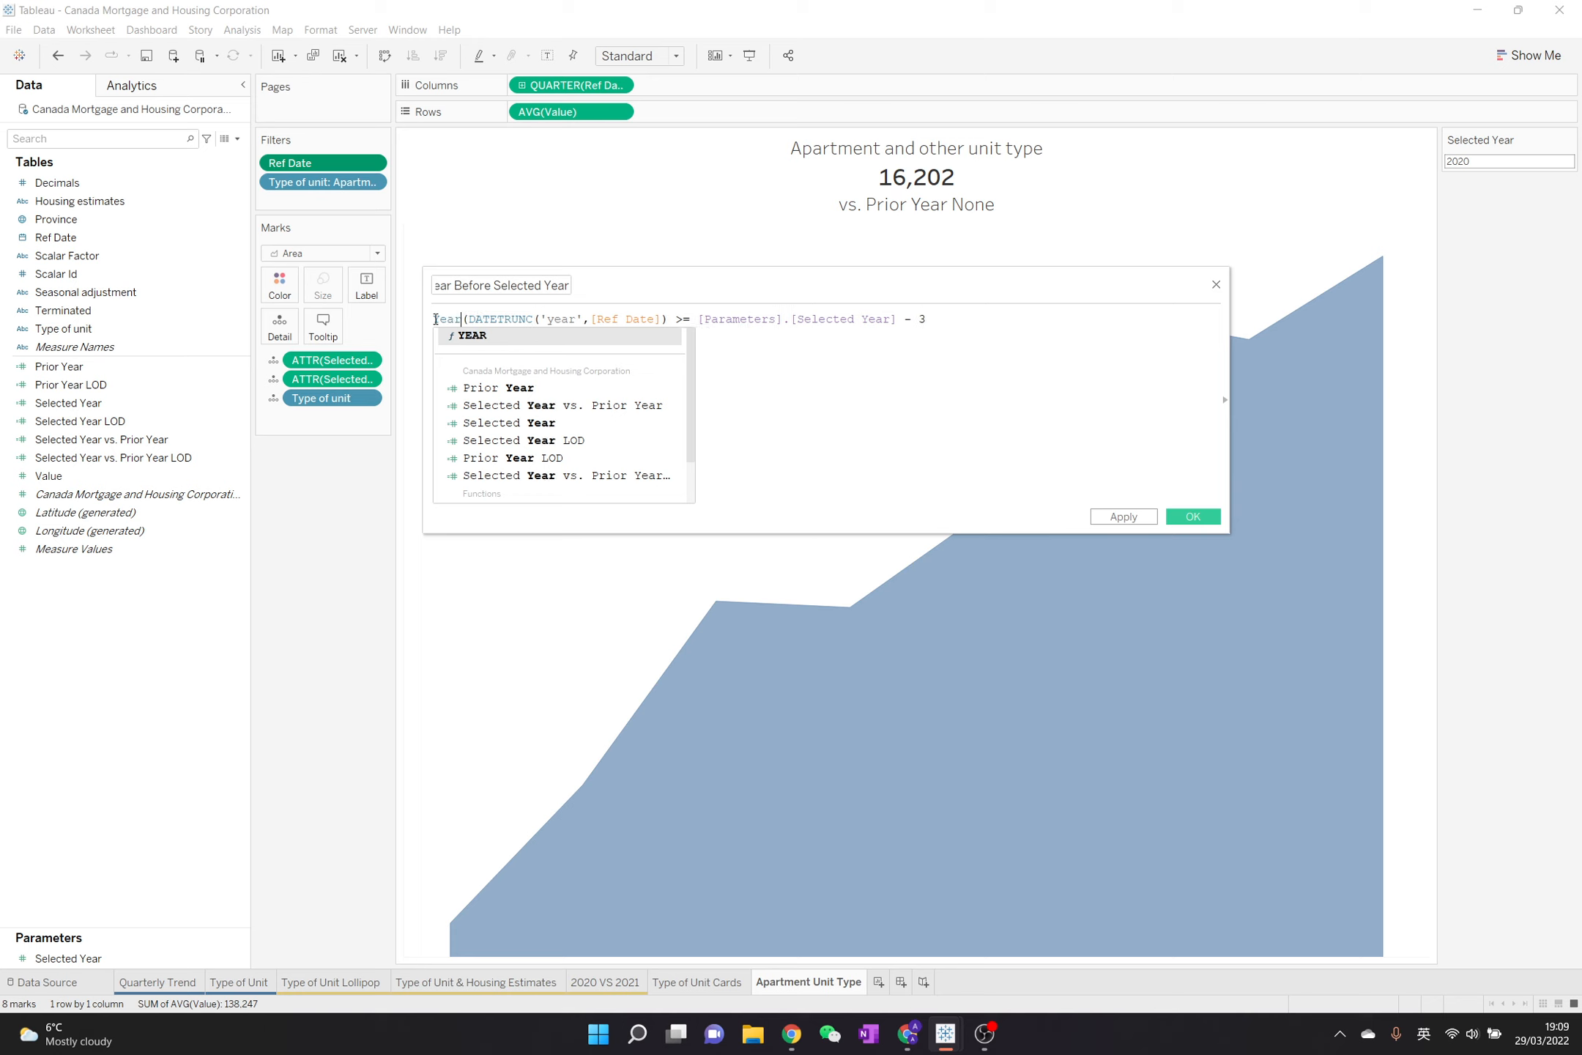
click(668, 321)
text())
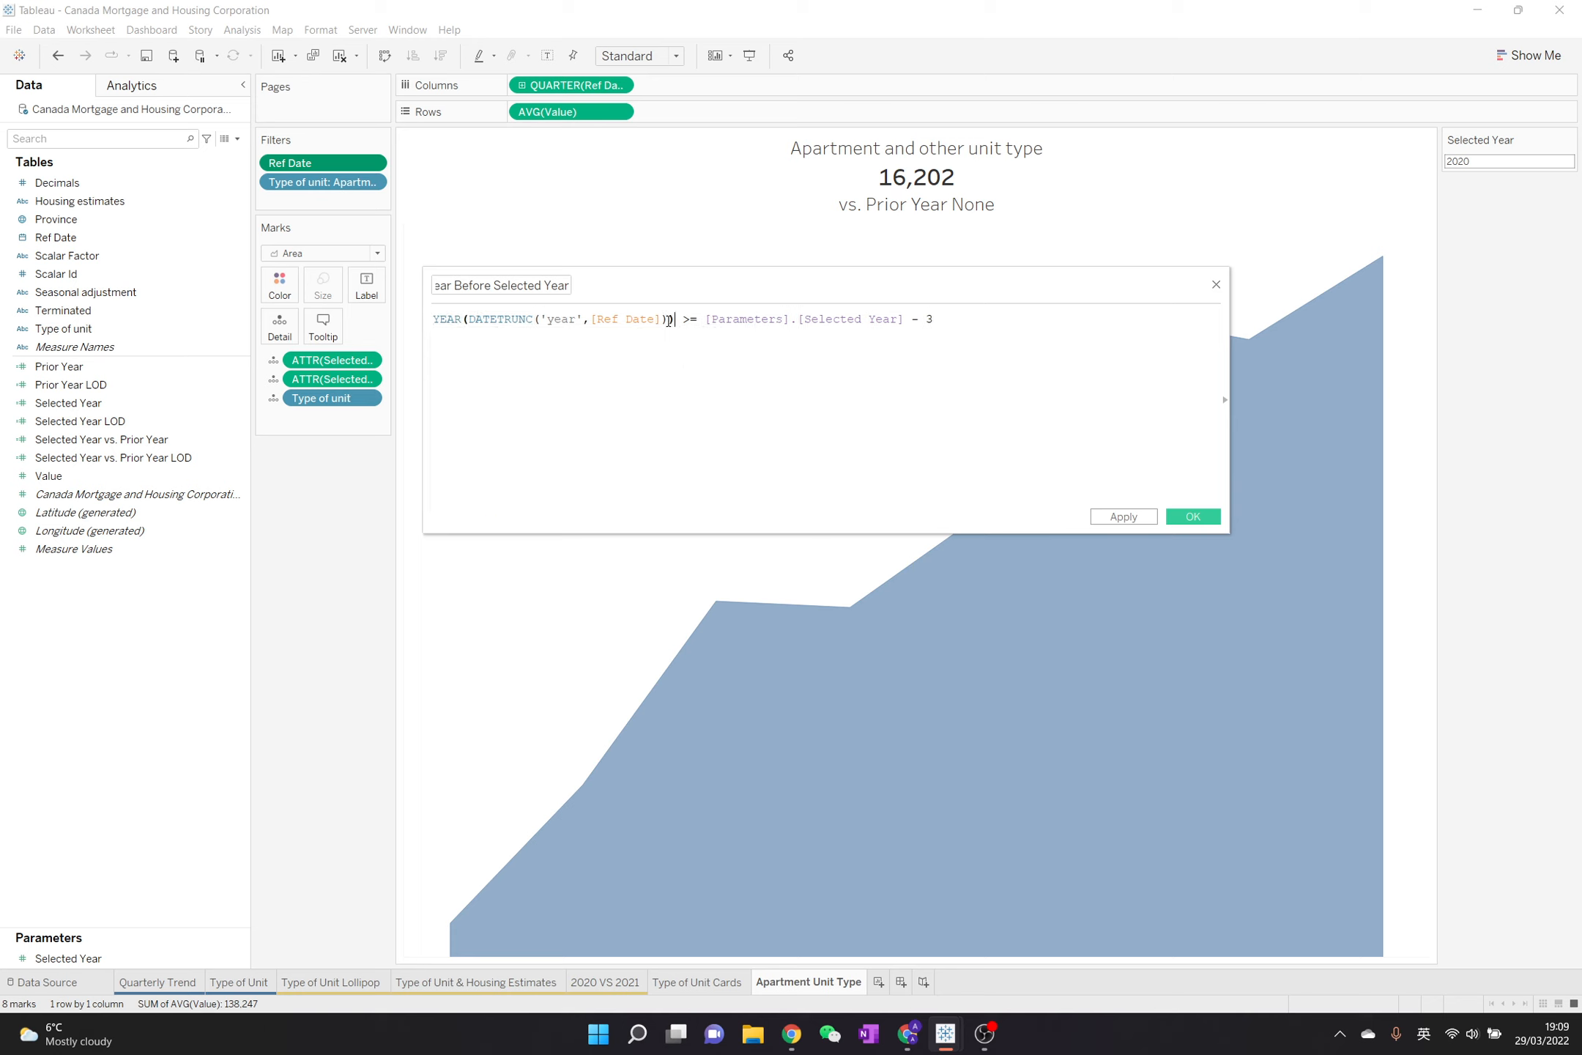
click(1123, 517)
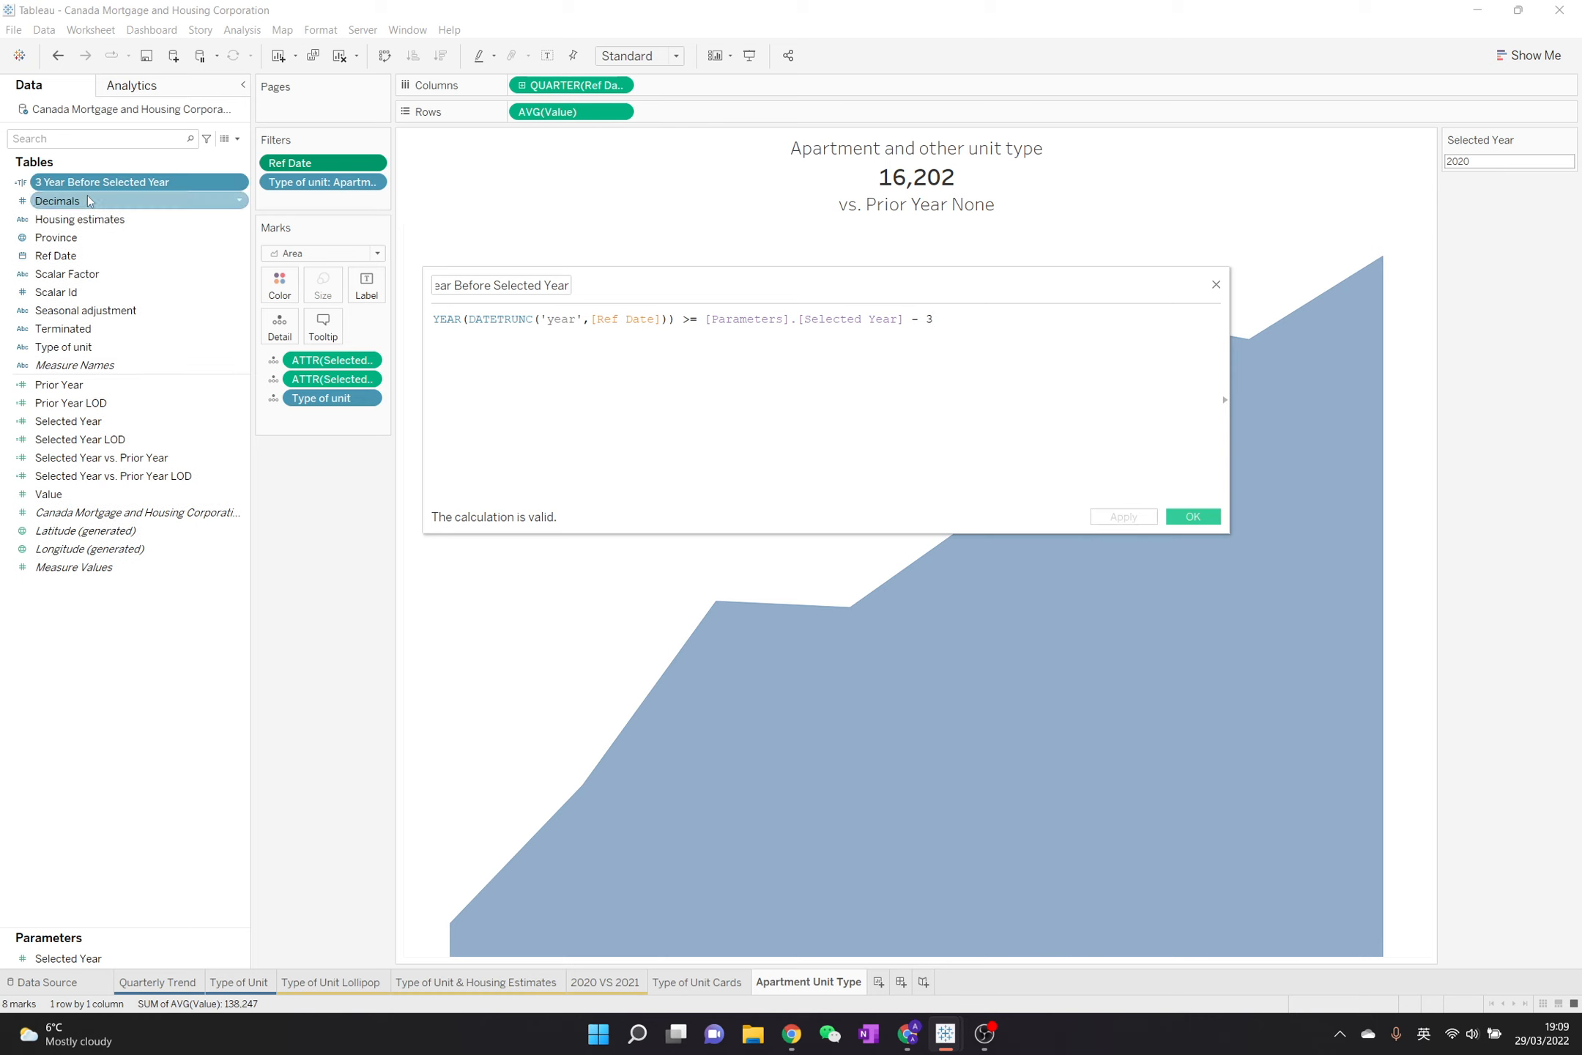
Filter the worksheet to True on 3 Year Before Selected Year and remove the Ref Date filter
drag(83, 183, 271, 206)
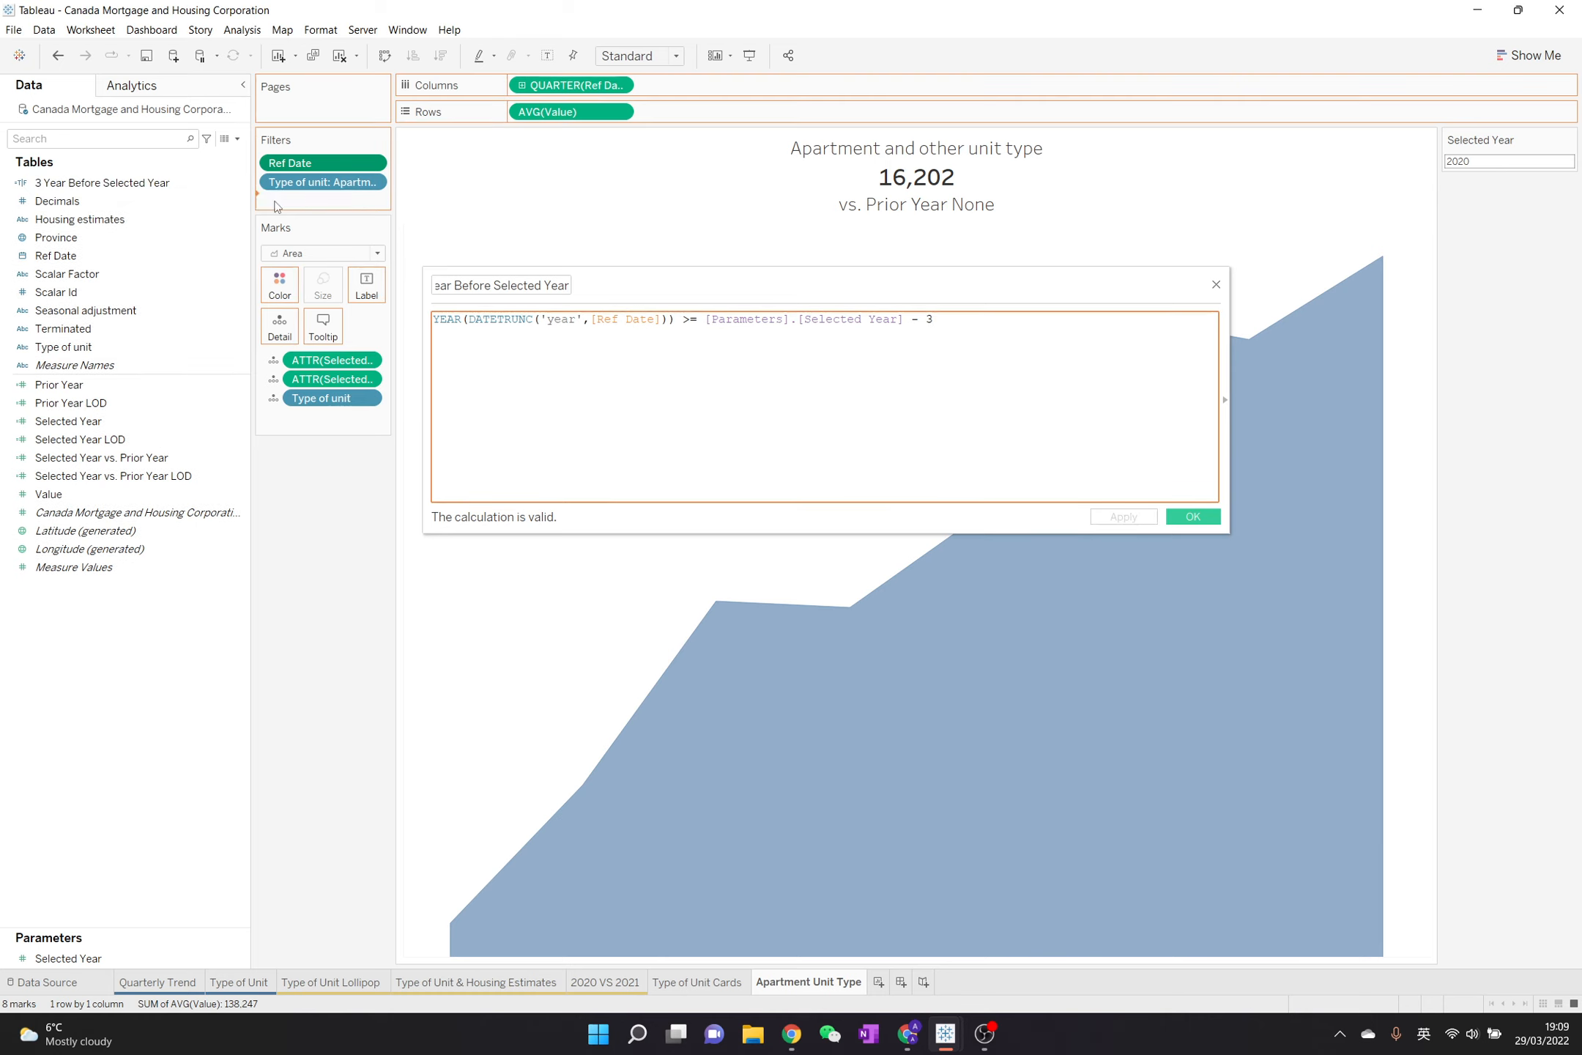
click(647, 389)
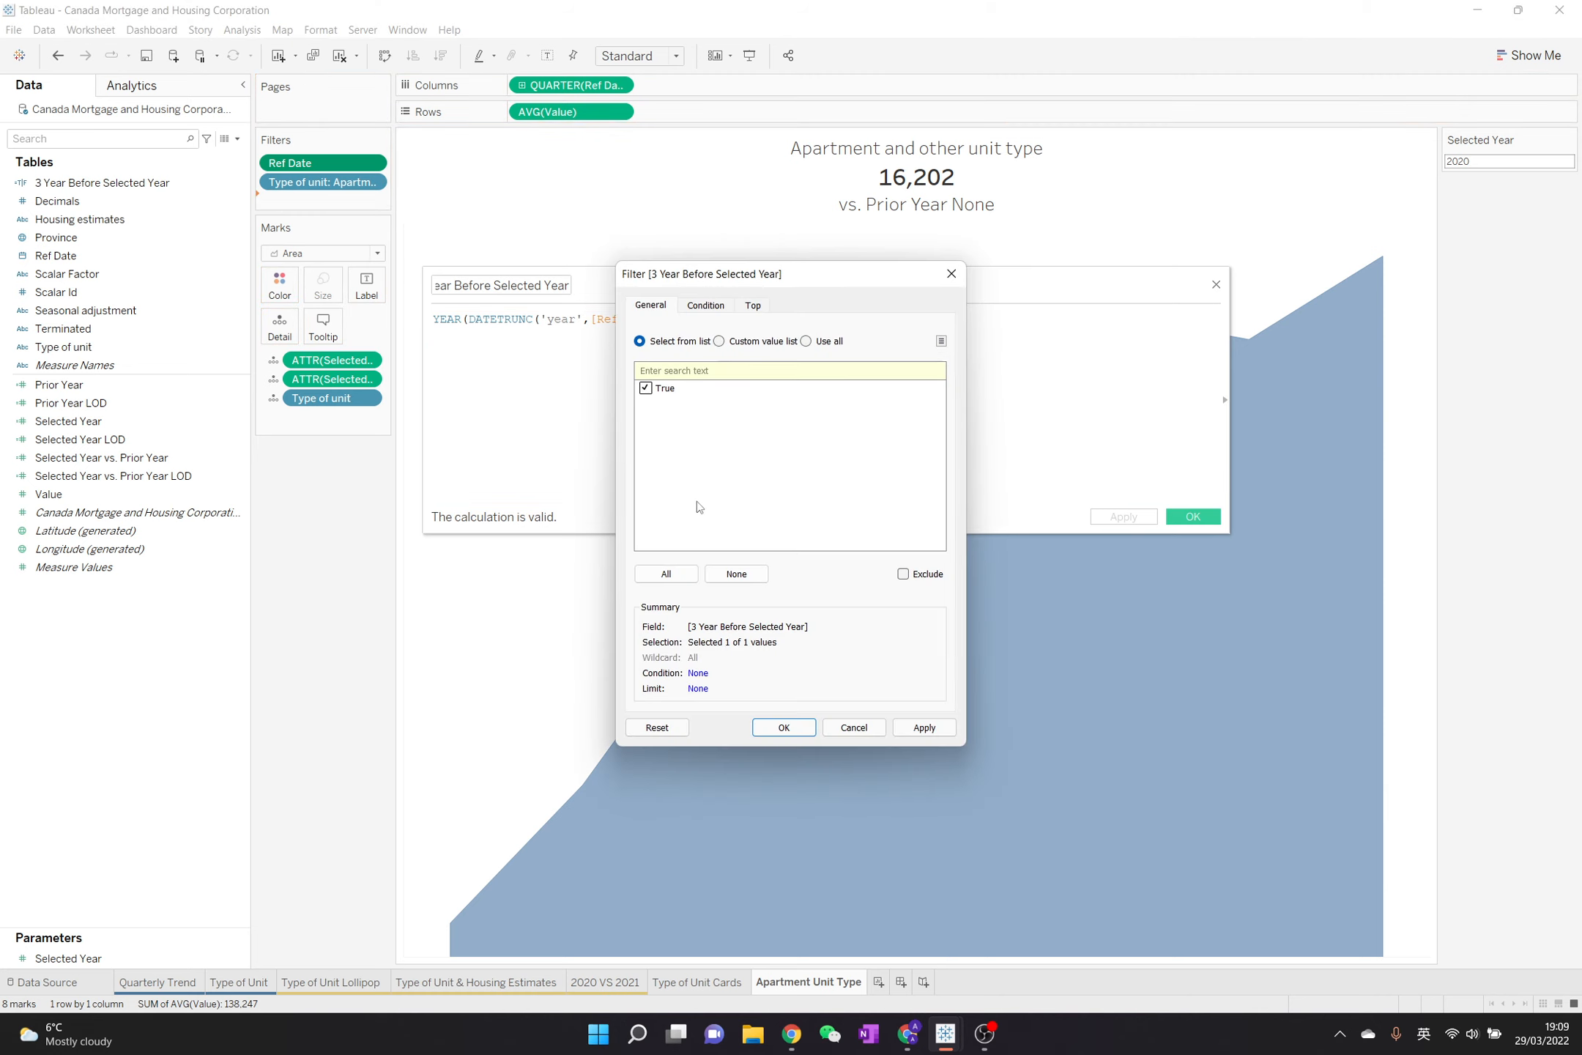
click(782, 728)
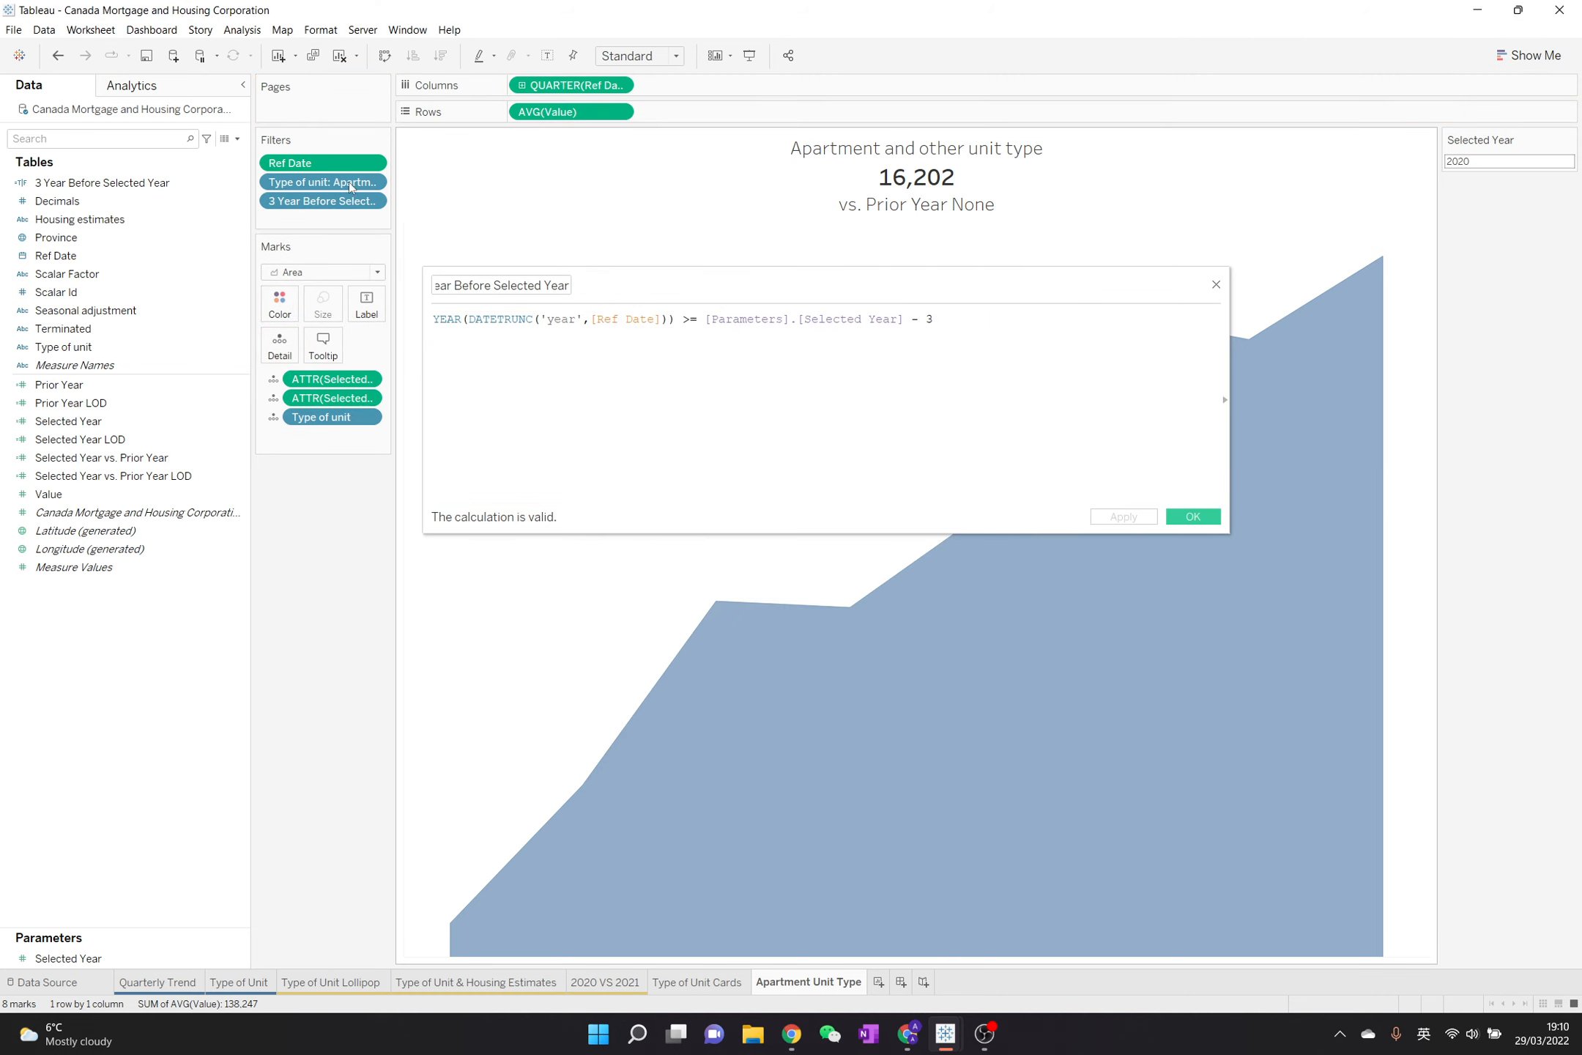
drag(308, 164, 200, 677)
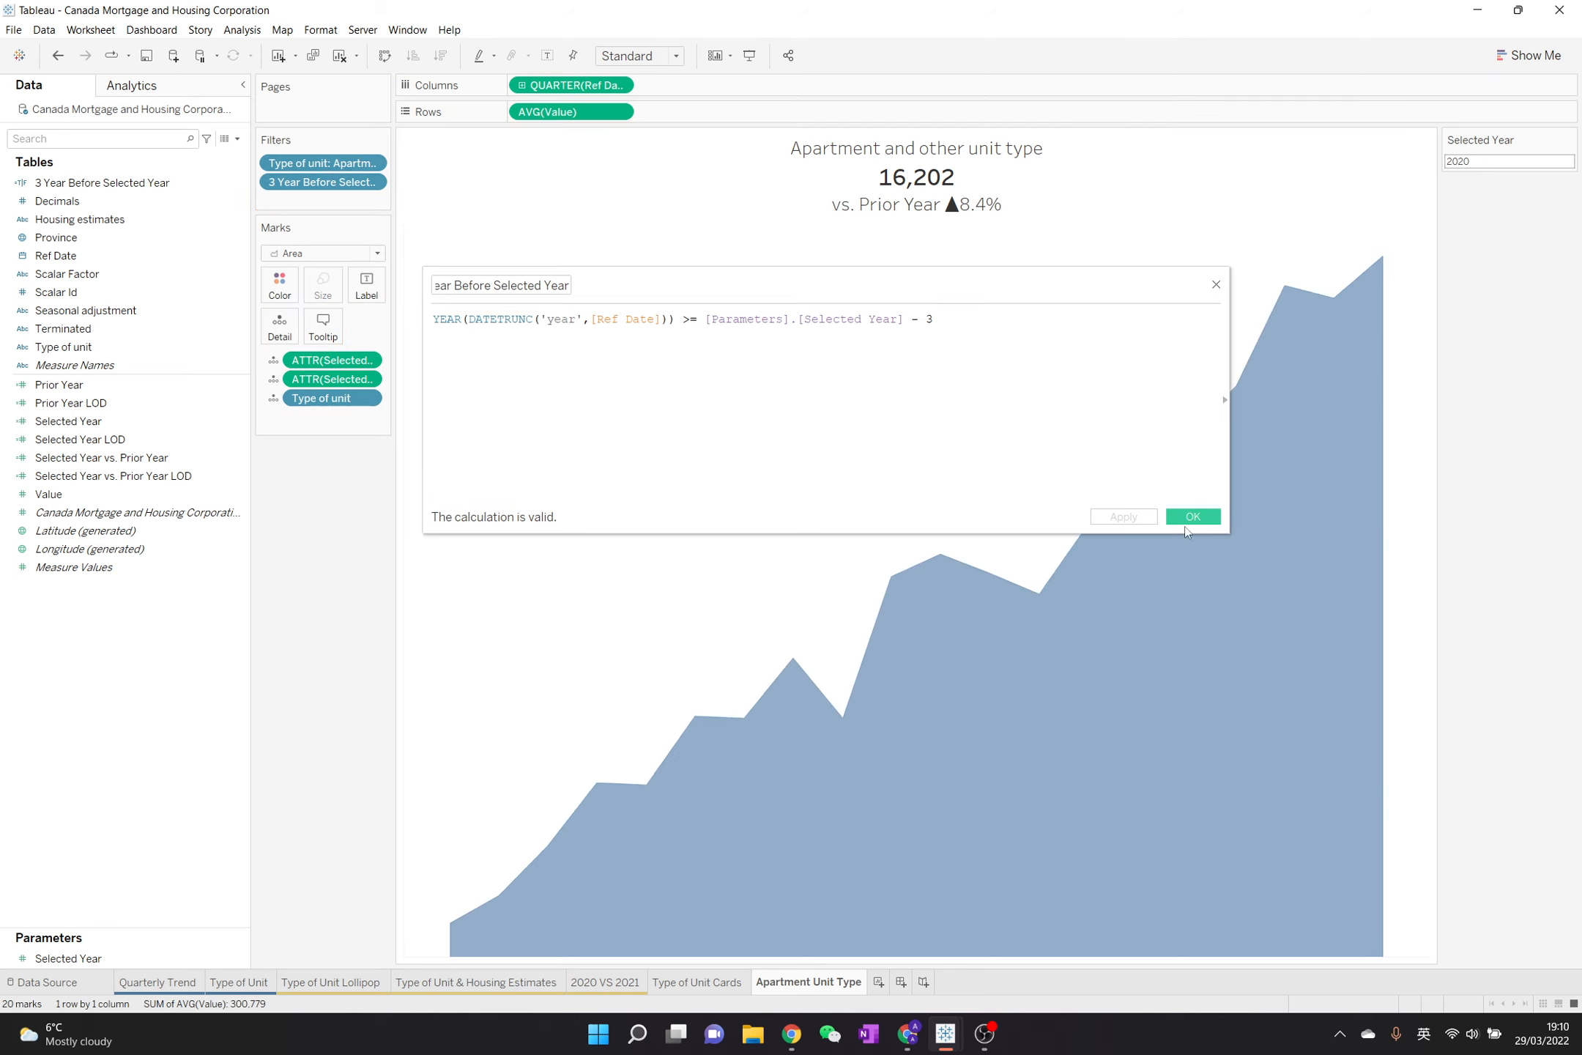
Change the number subtracted from Selected Year in the formula to 2, then apply and save the calculation
click(942, 322)
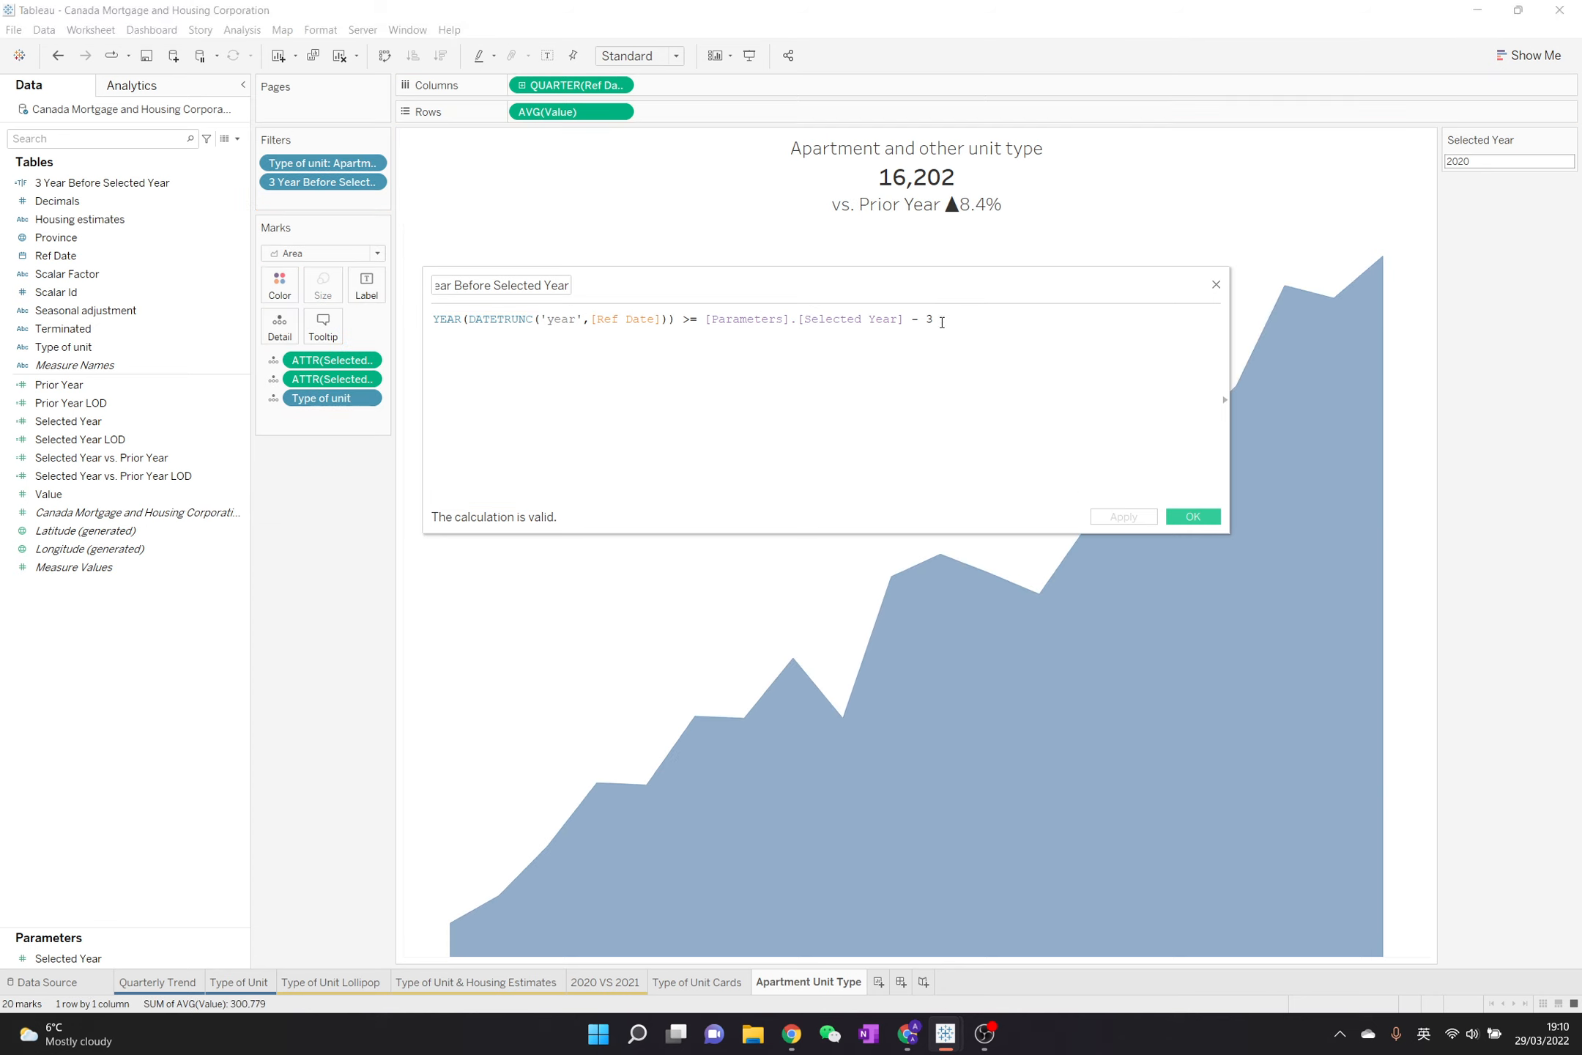
key(BackSpace)
text(2)
click(1145, 522)
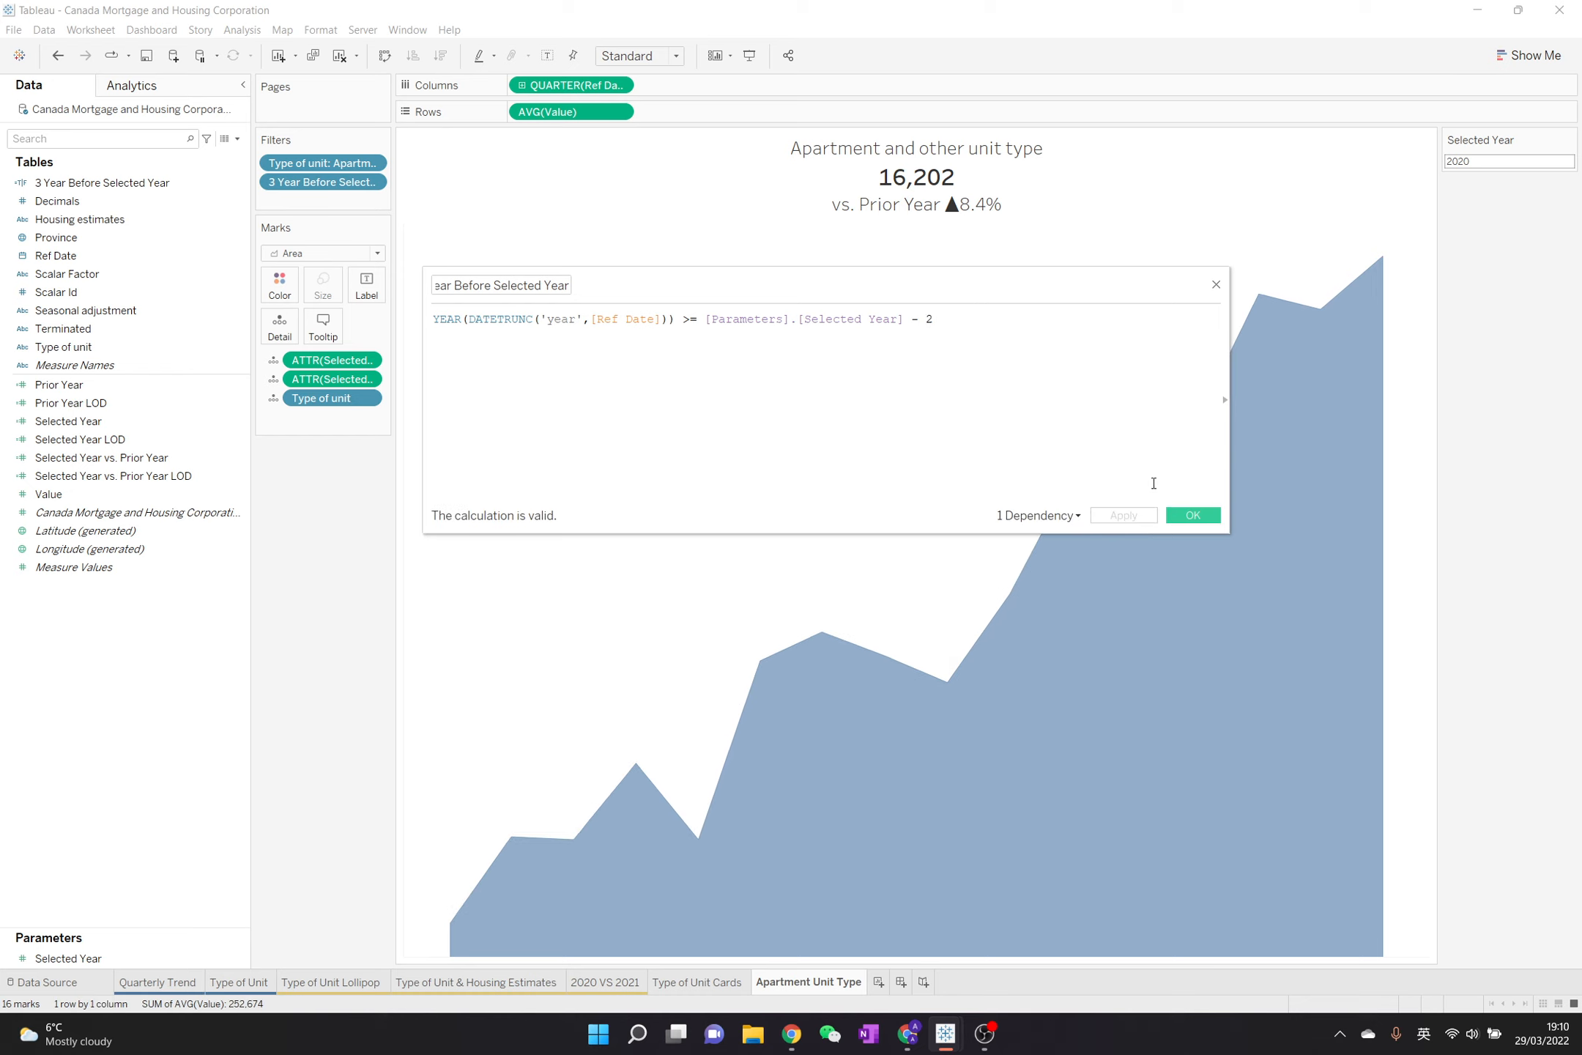
click(1193, 515)
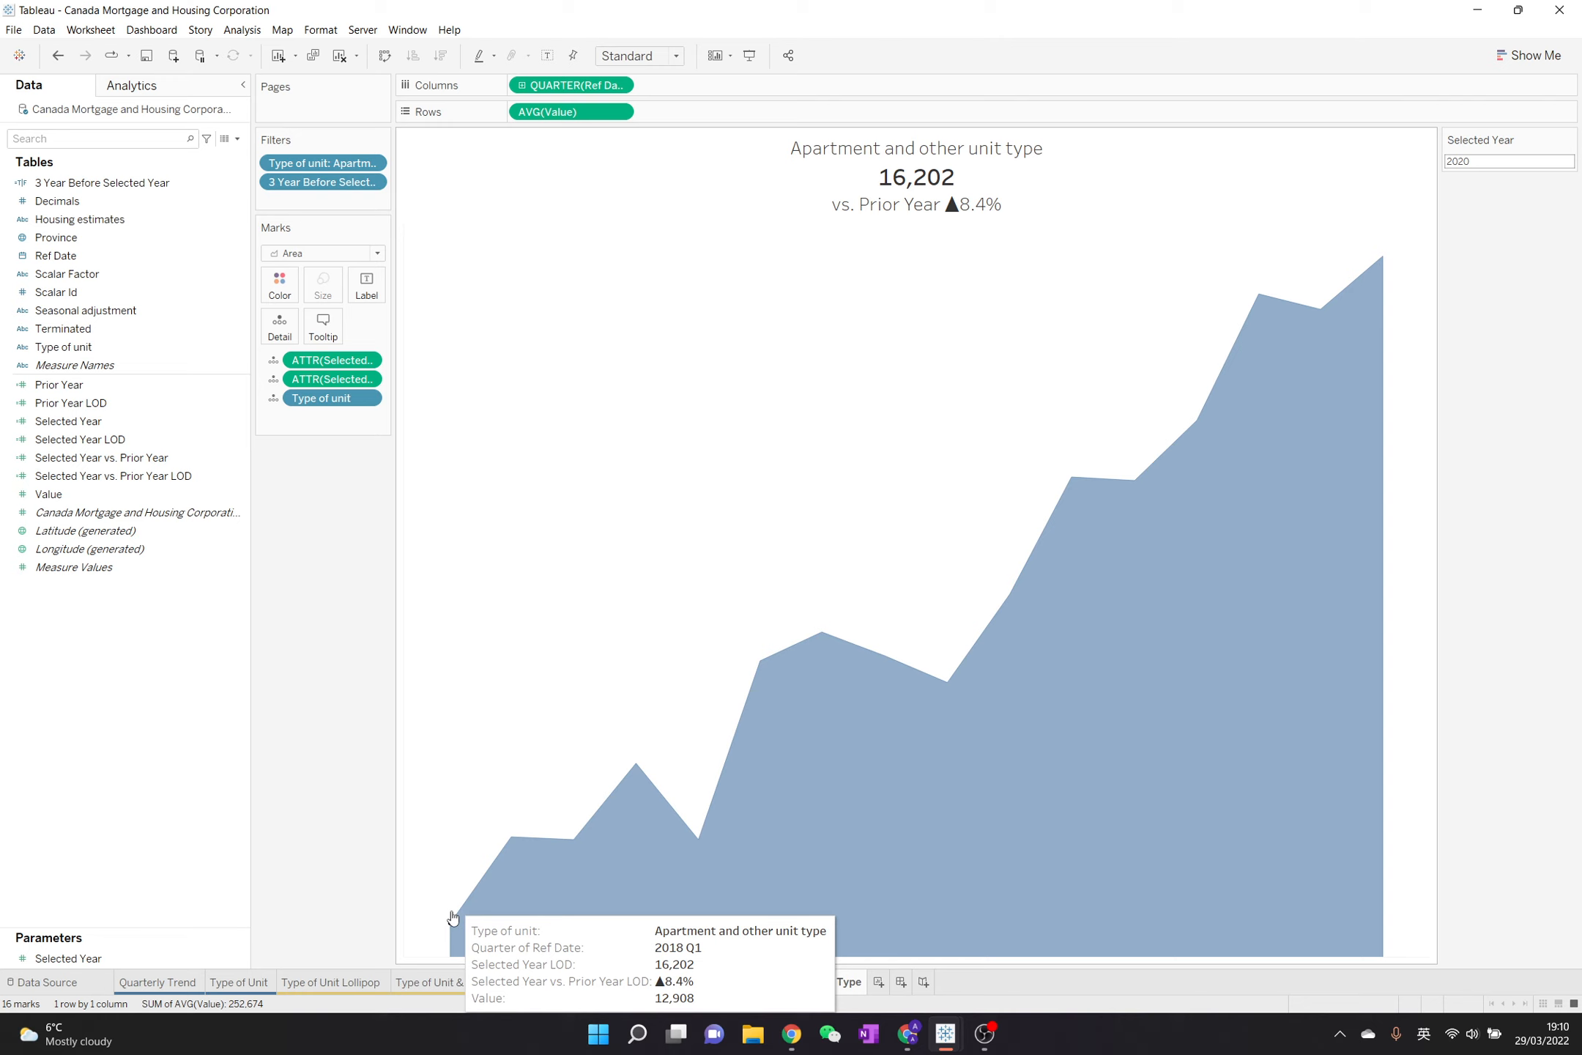
Set the Selected Year parameter to 2021 and inspect the first quarter shown on the area chart
click(1481, 163)
text(2021)
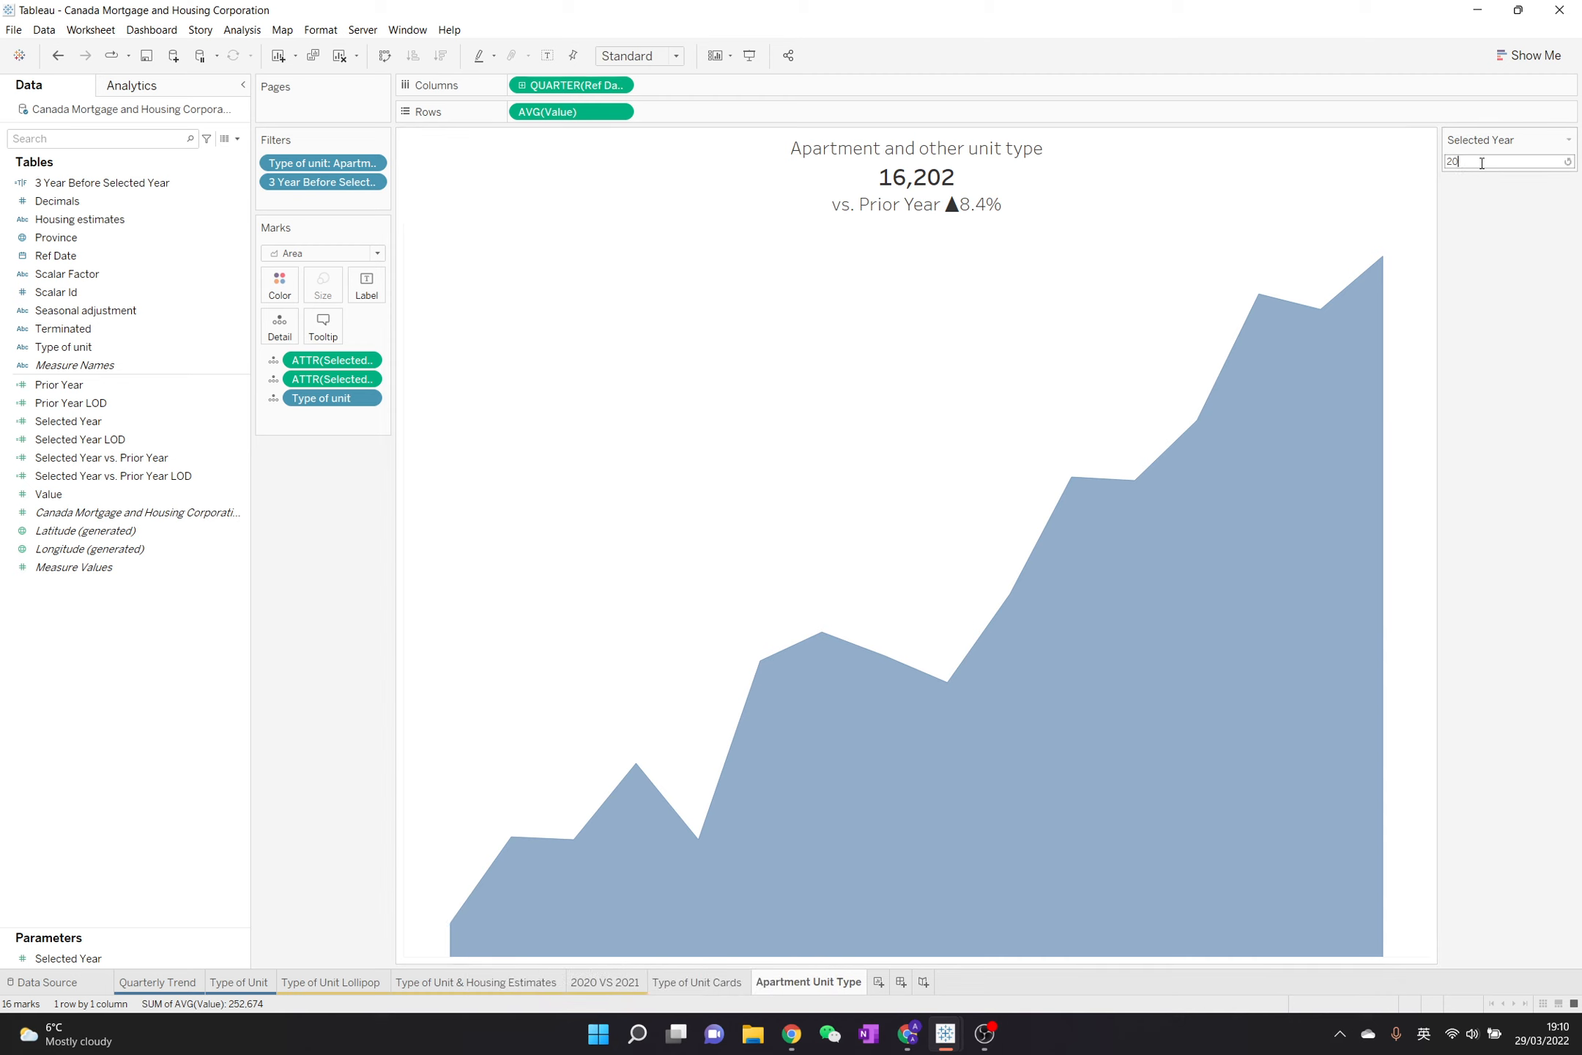
key(Return)
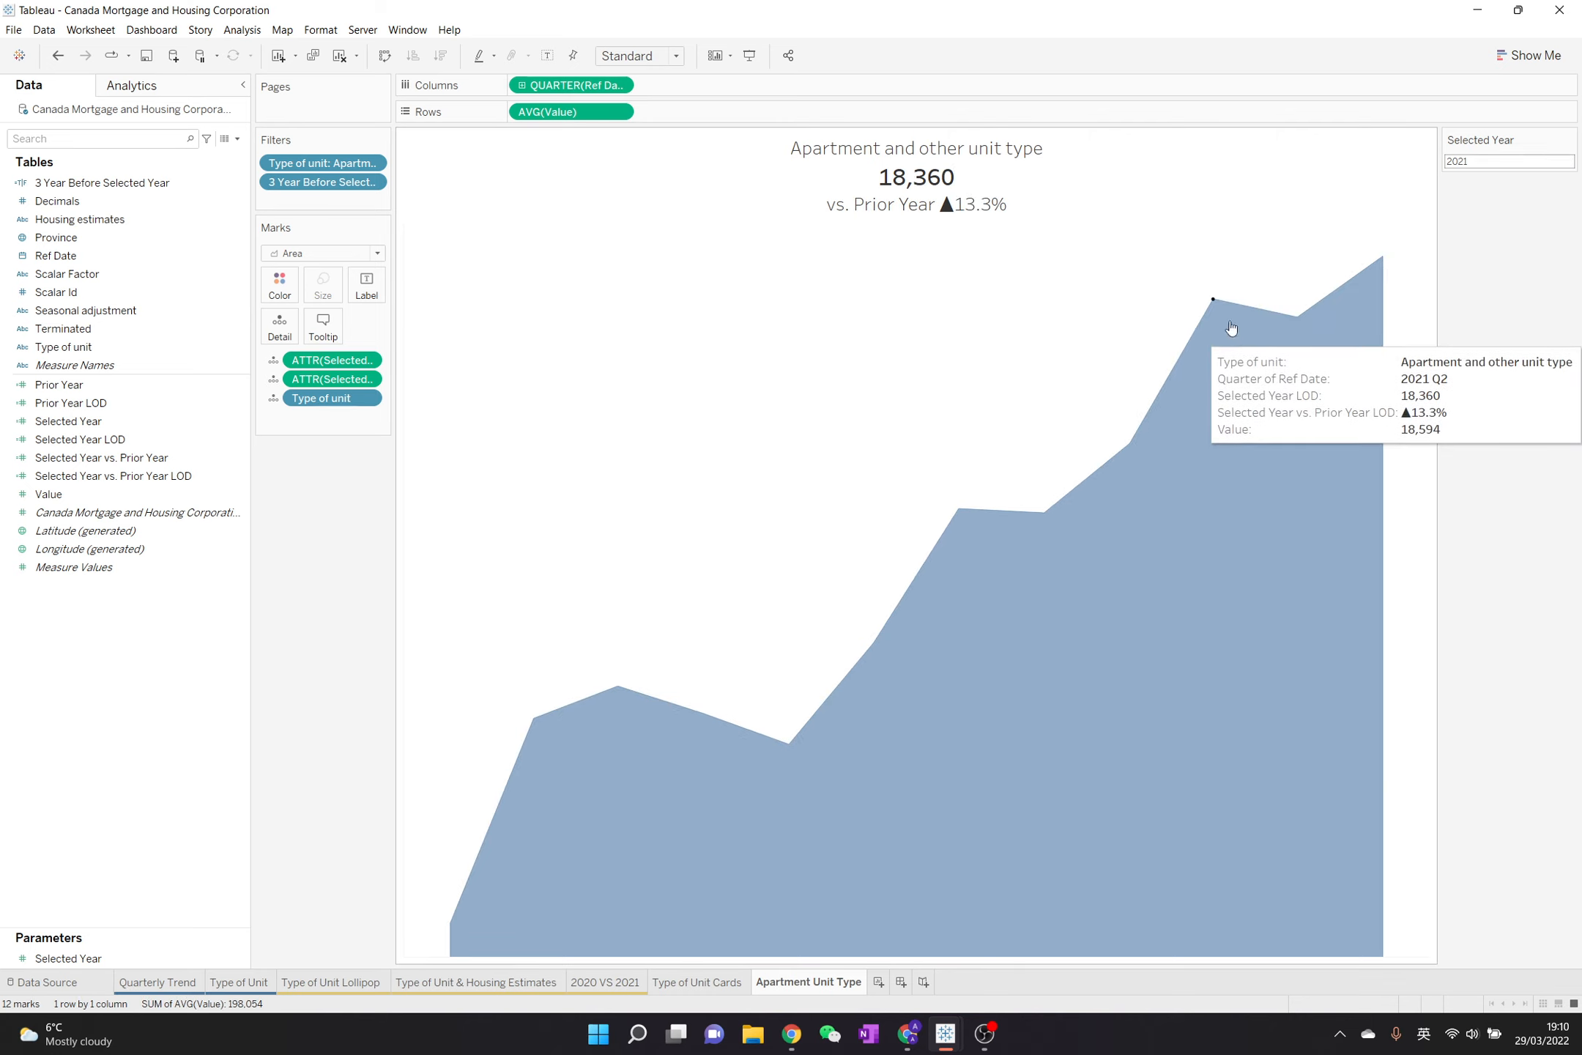
mouse_move(451, 930)
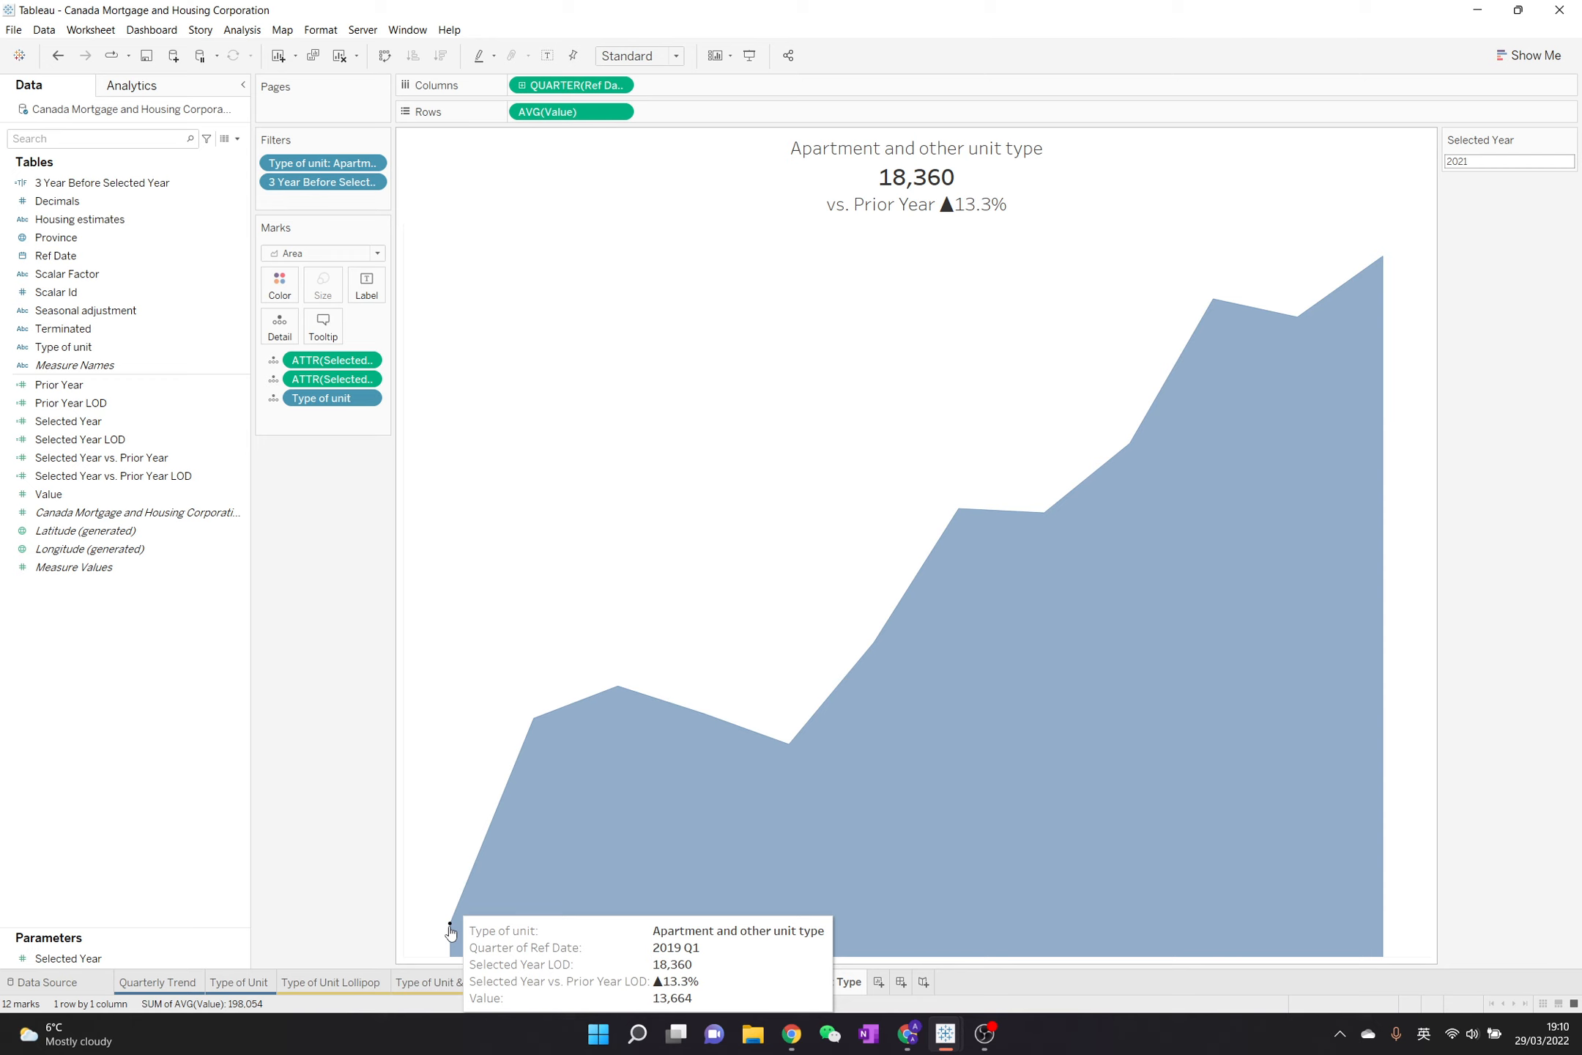
Rename the calculated field 3 Year Before Selected Year as "2 Year Before Selected Year"
click(150, 205)
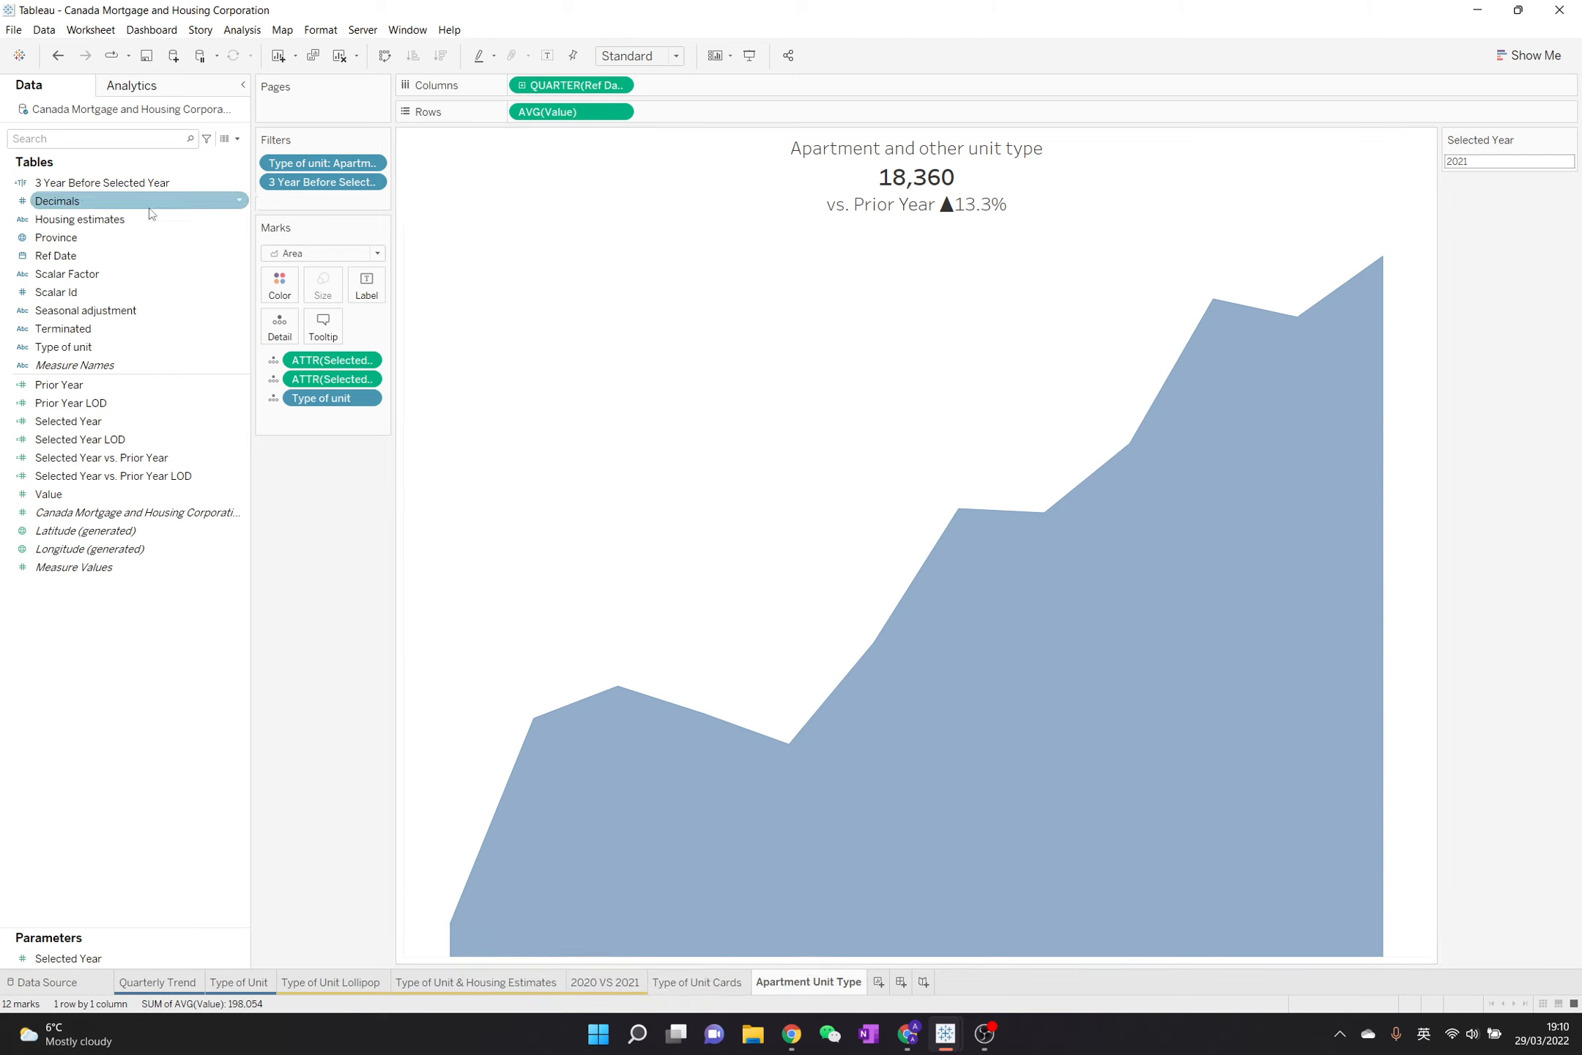
click(150, 184)
right_click(150, 183)
click(163, 272)
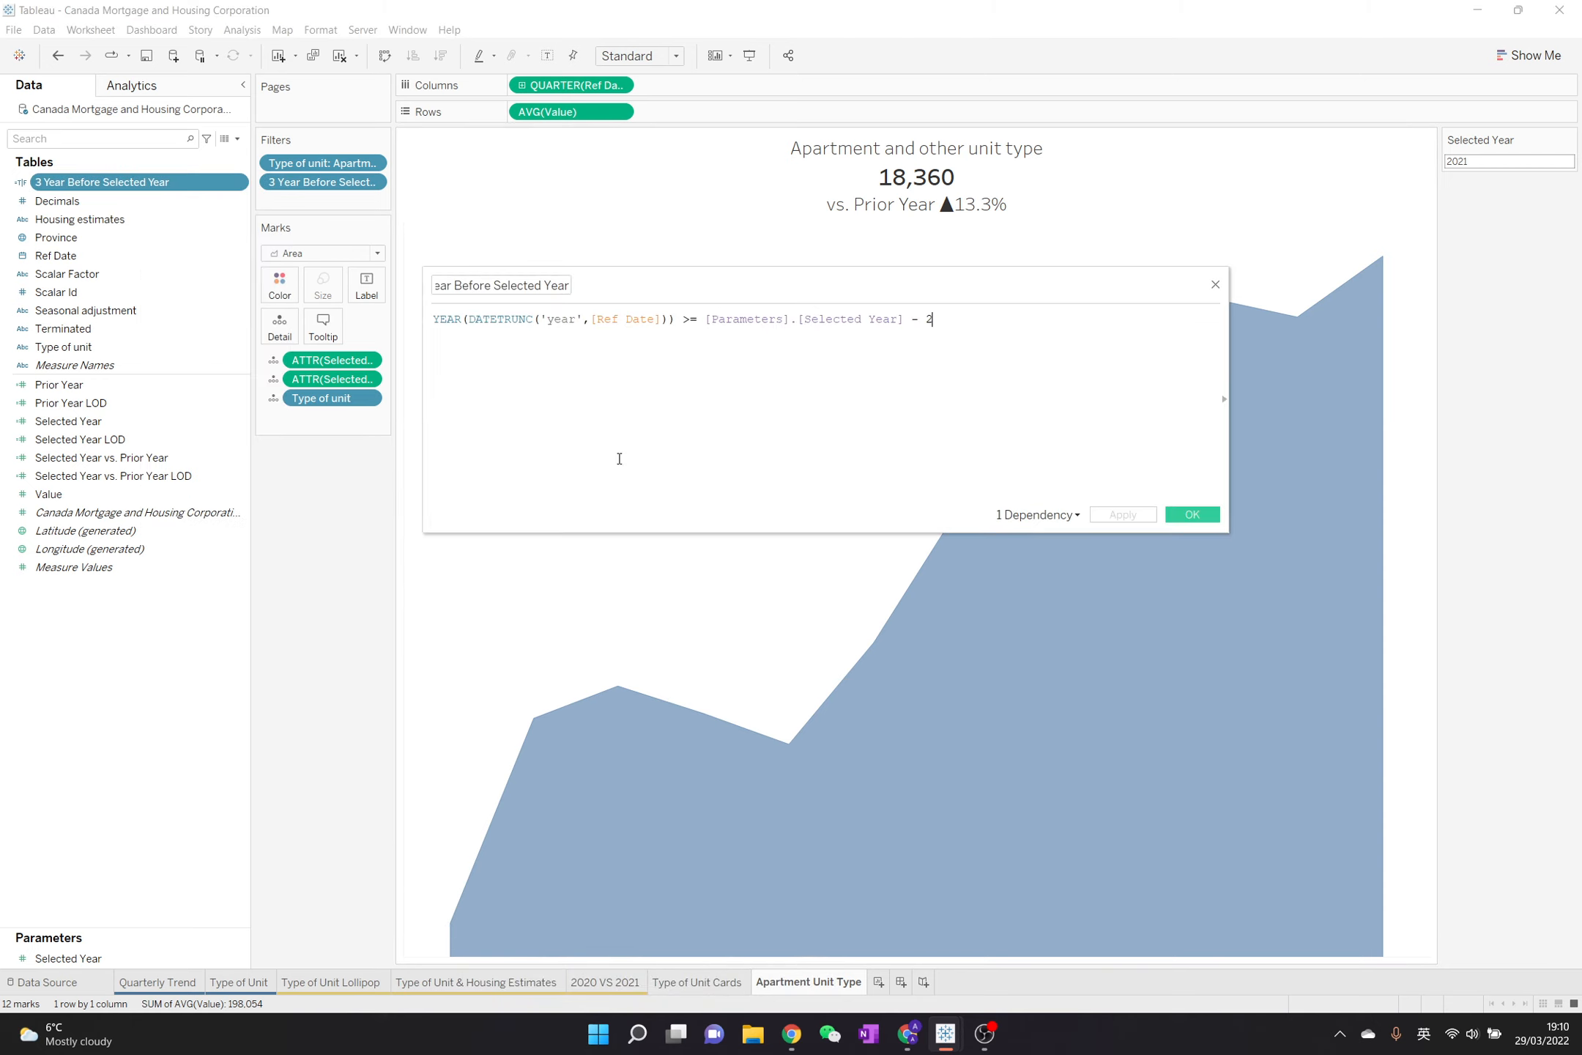
click(456, 285)
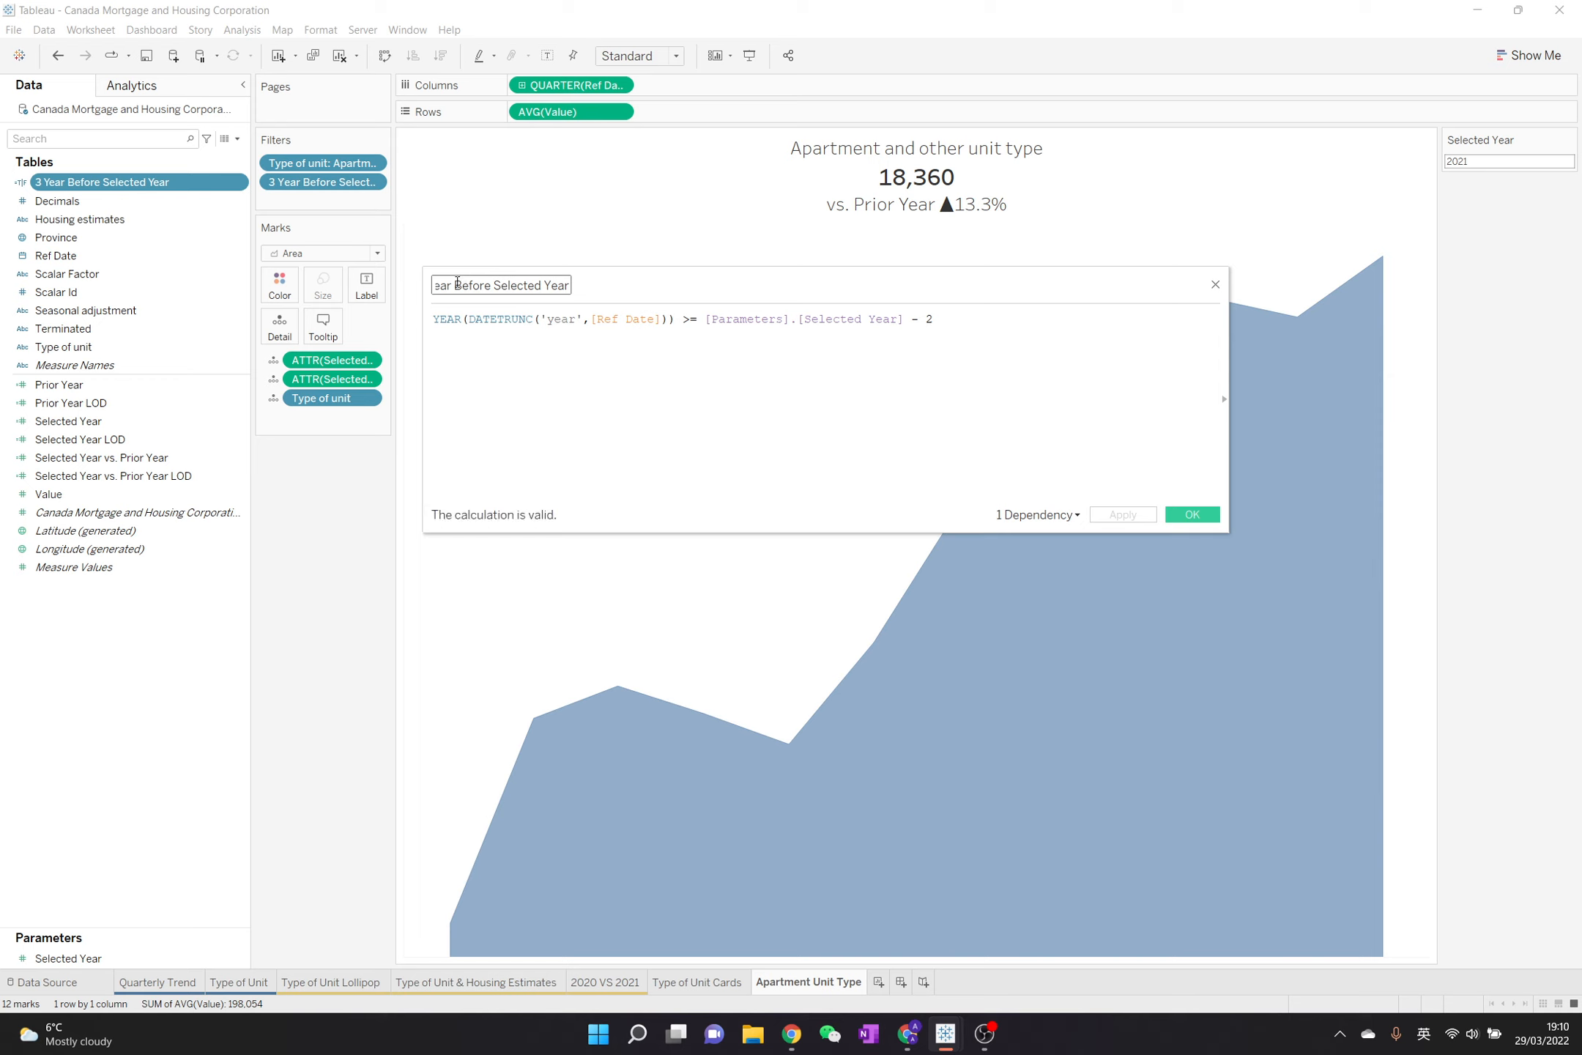
key(Home)
key(Delete)
text(2)
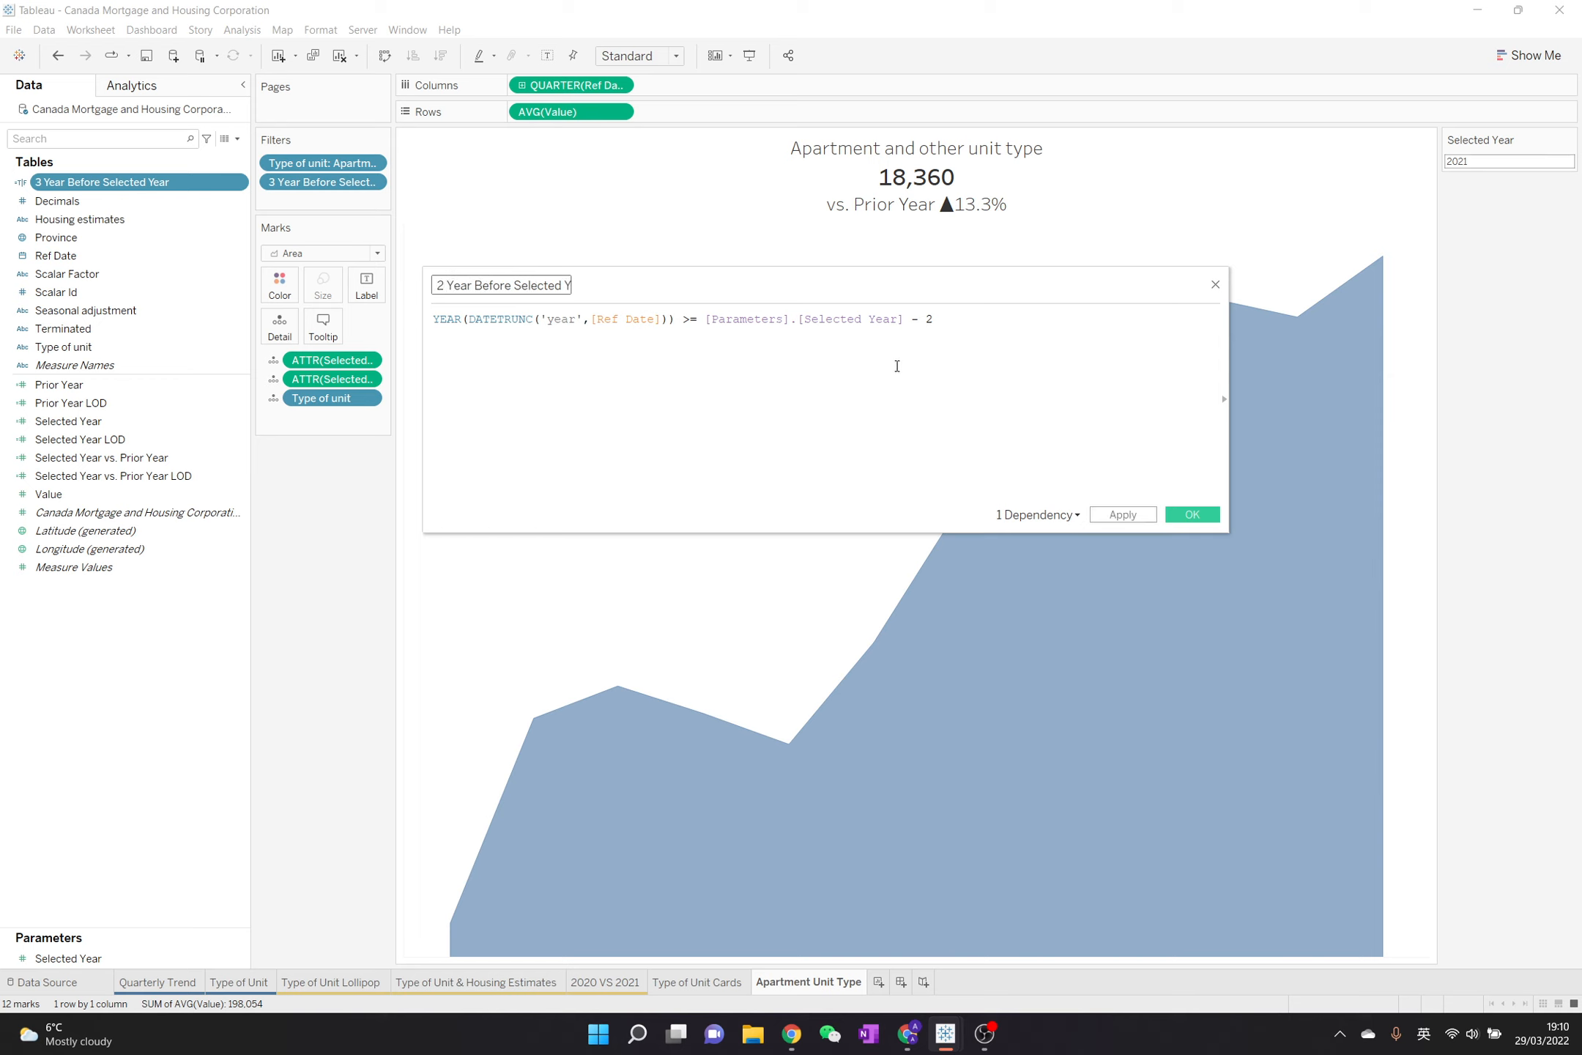
click(1192, 514)
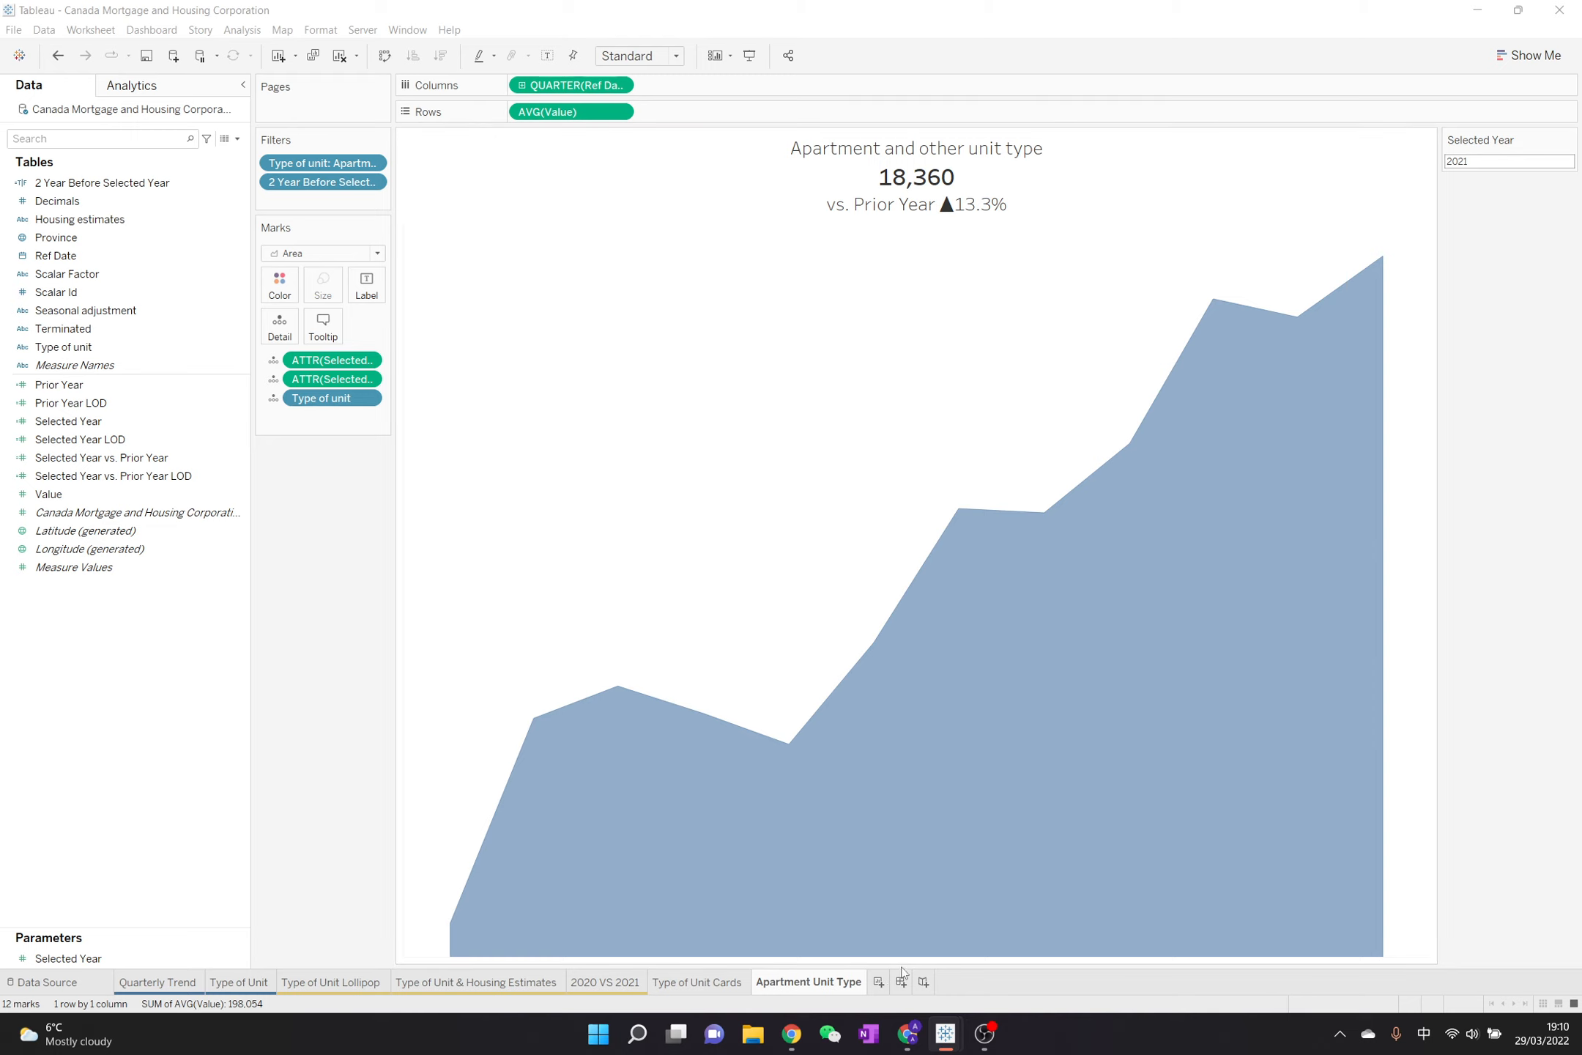
Create a new worksheet and filter Type of unit to Apartment and other unit type
click(878, 981)
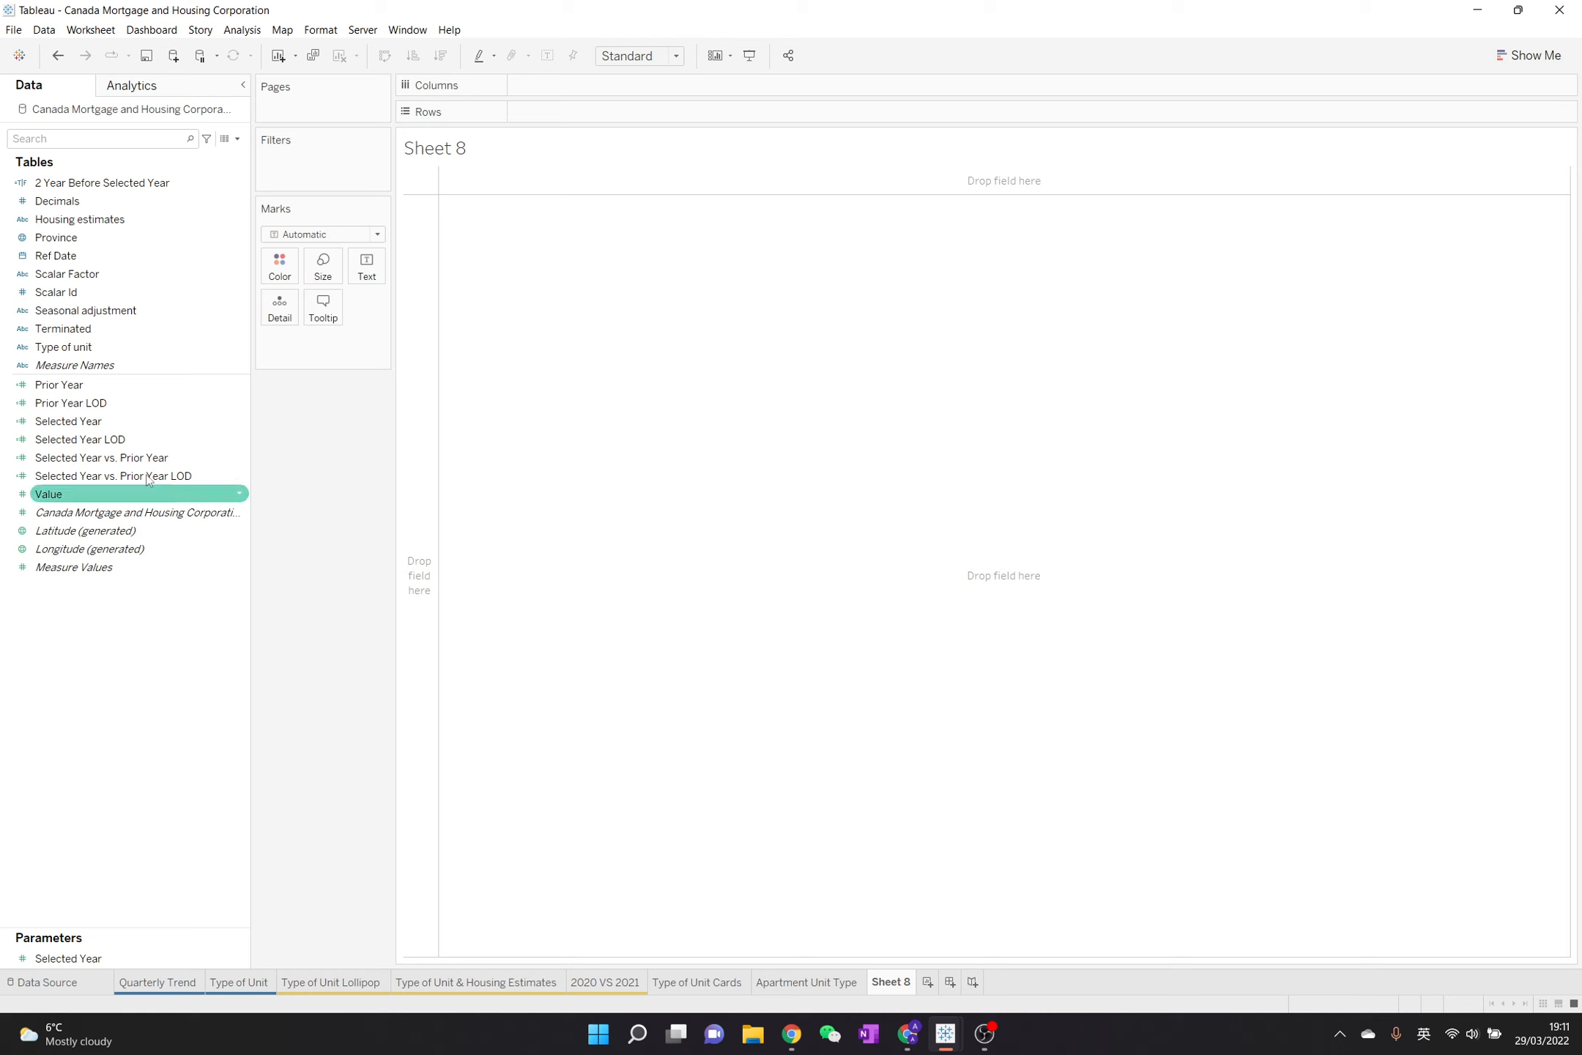
drag(103, 347, 322, 167)
click(645, 388)
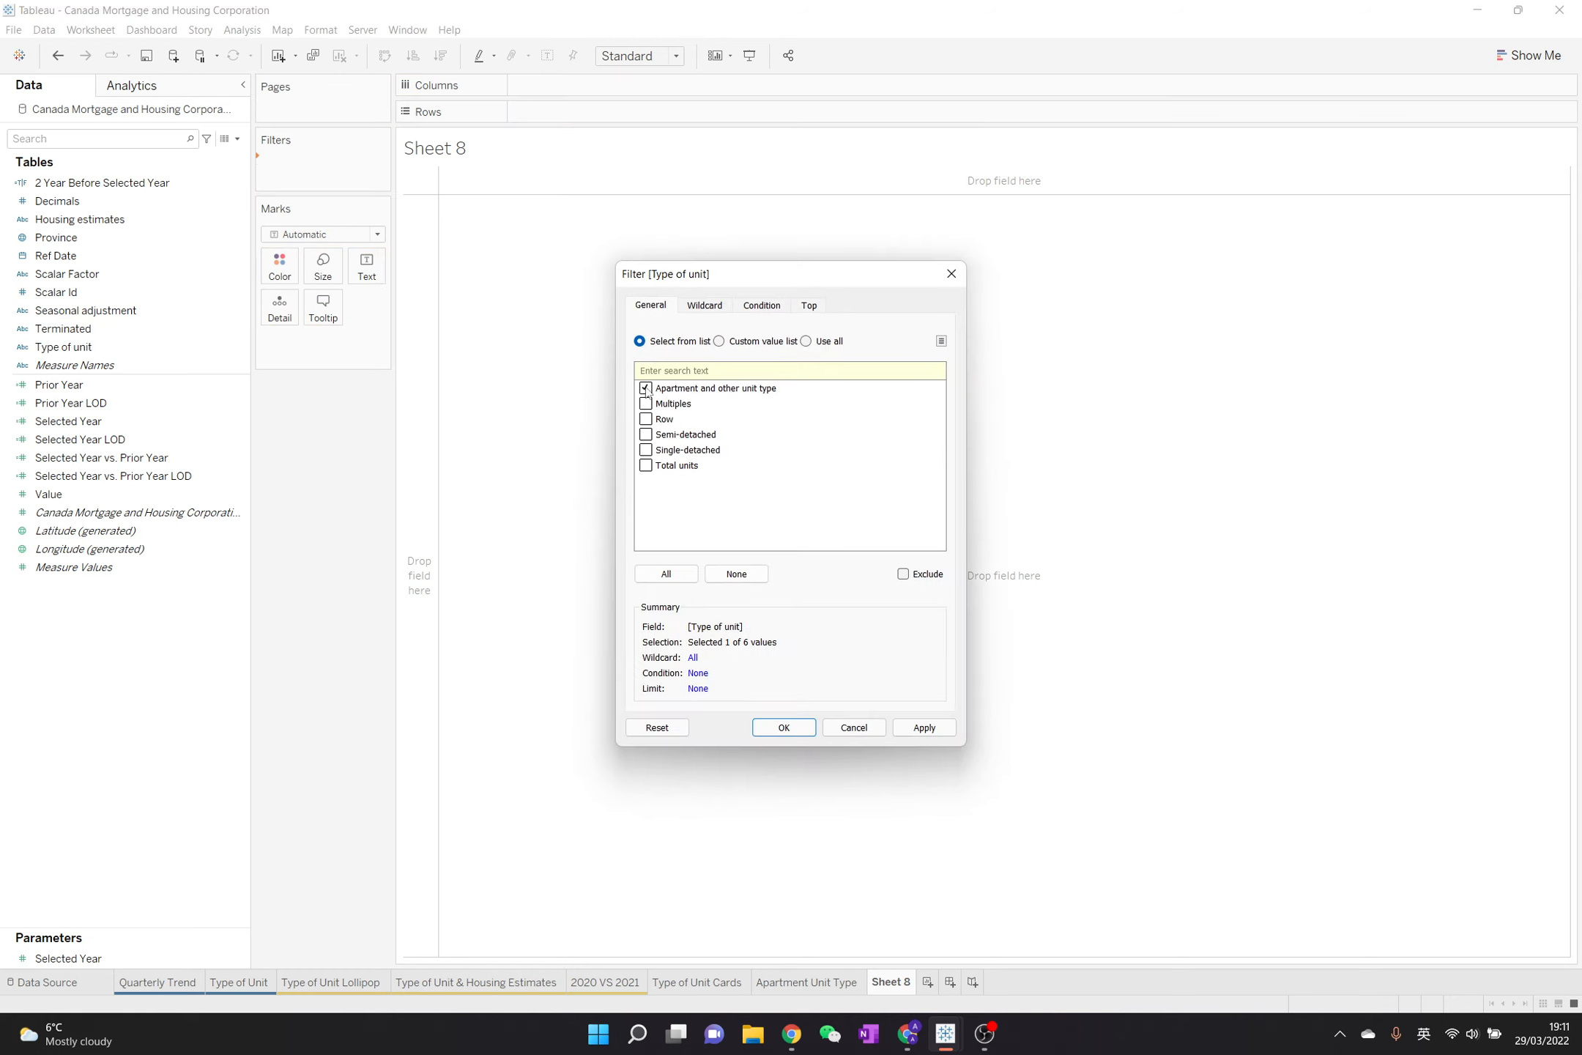
click(784, 727)
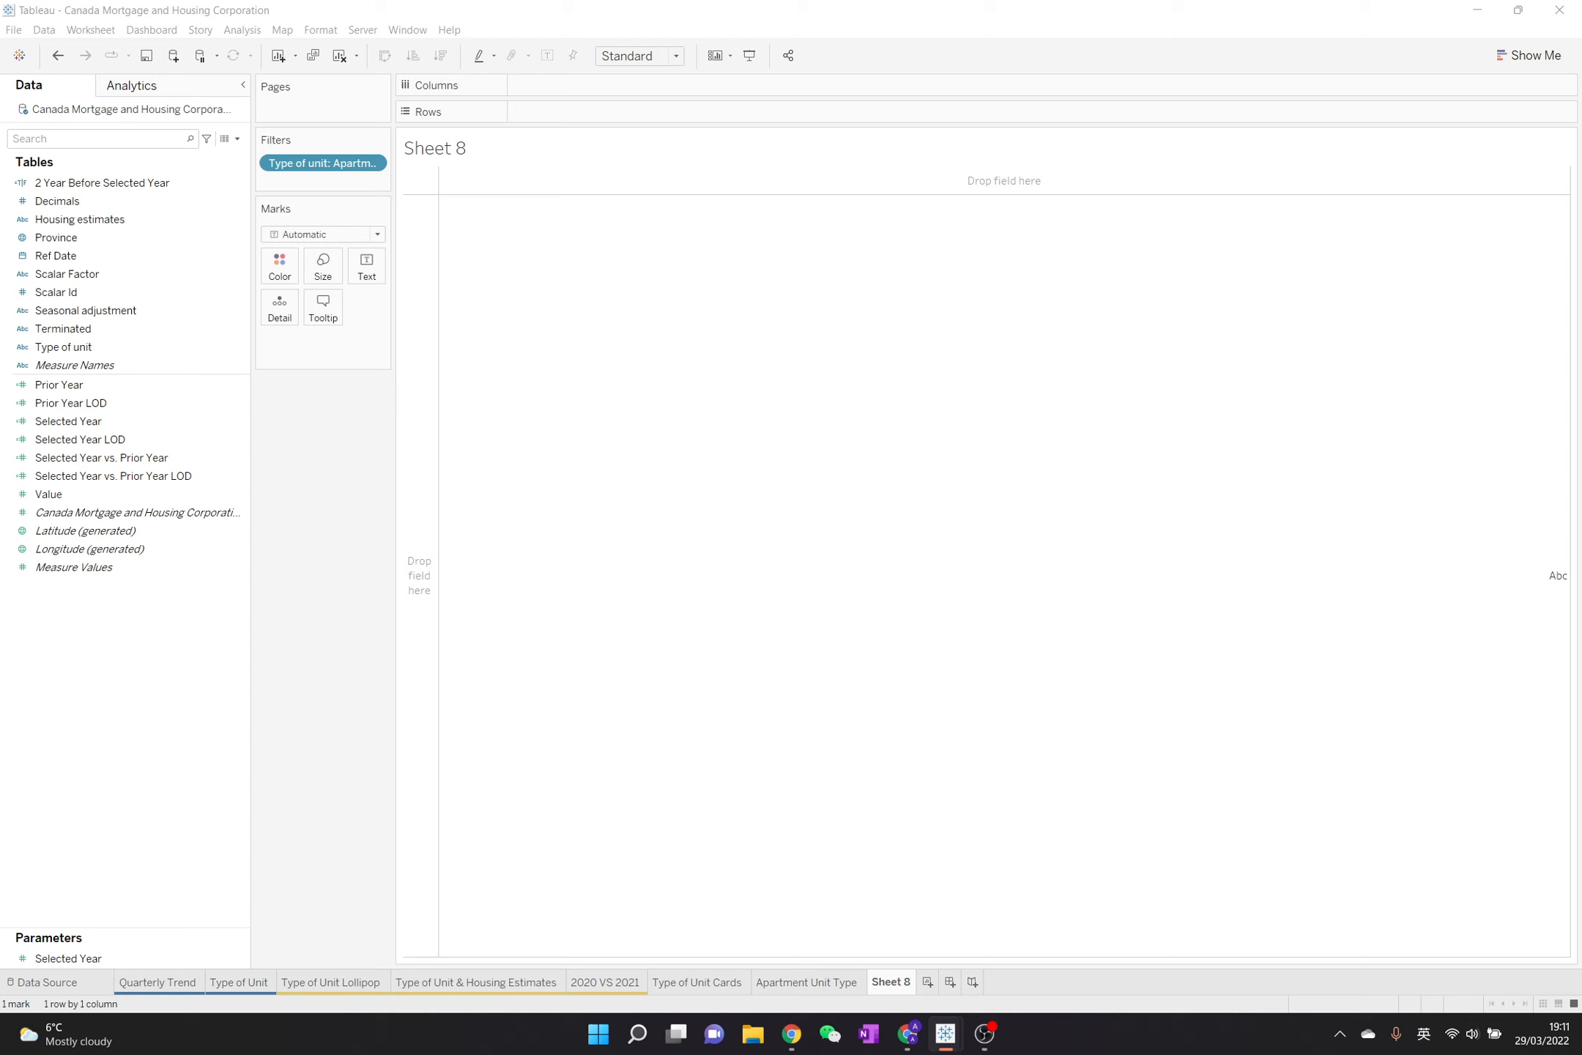
Show the average Selected Year measure and Selected Year vs. Prior Year as text on the new worksheet
click(171, 459)
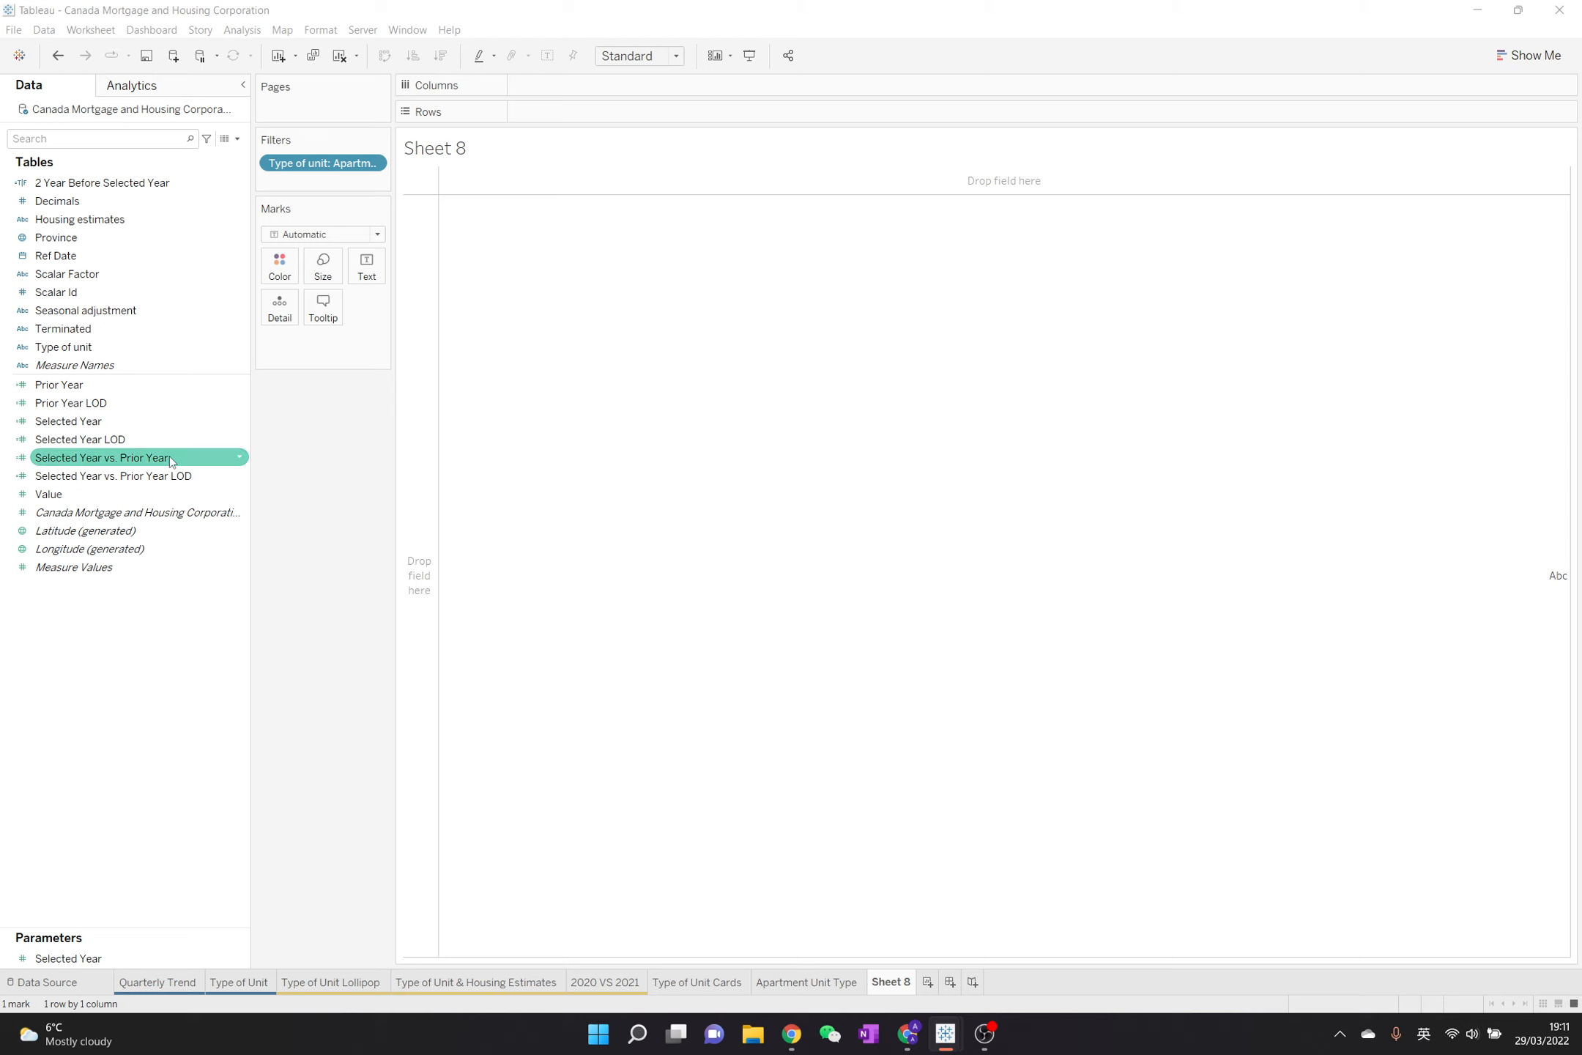
click(170, 458)
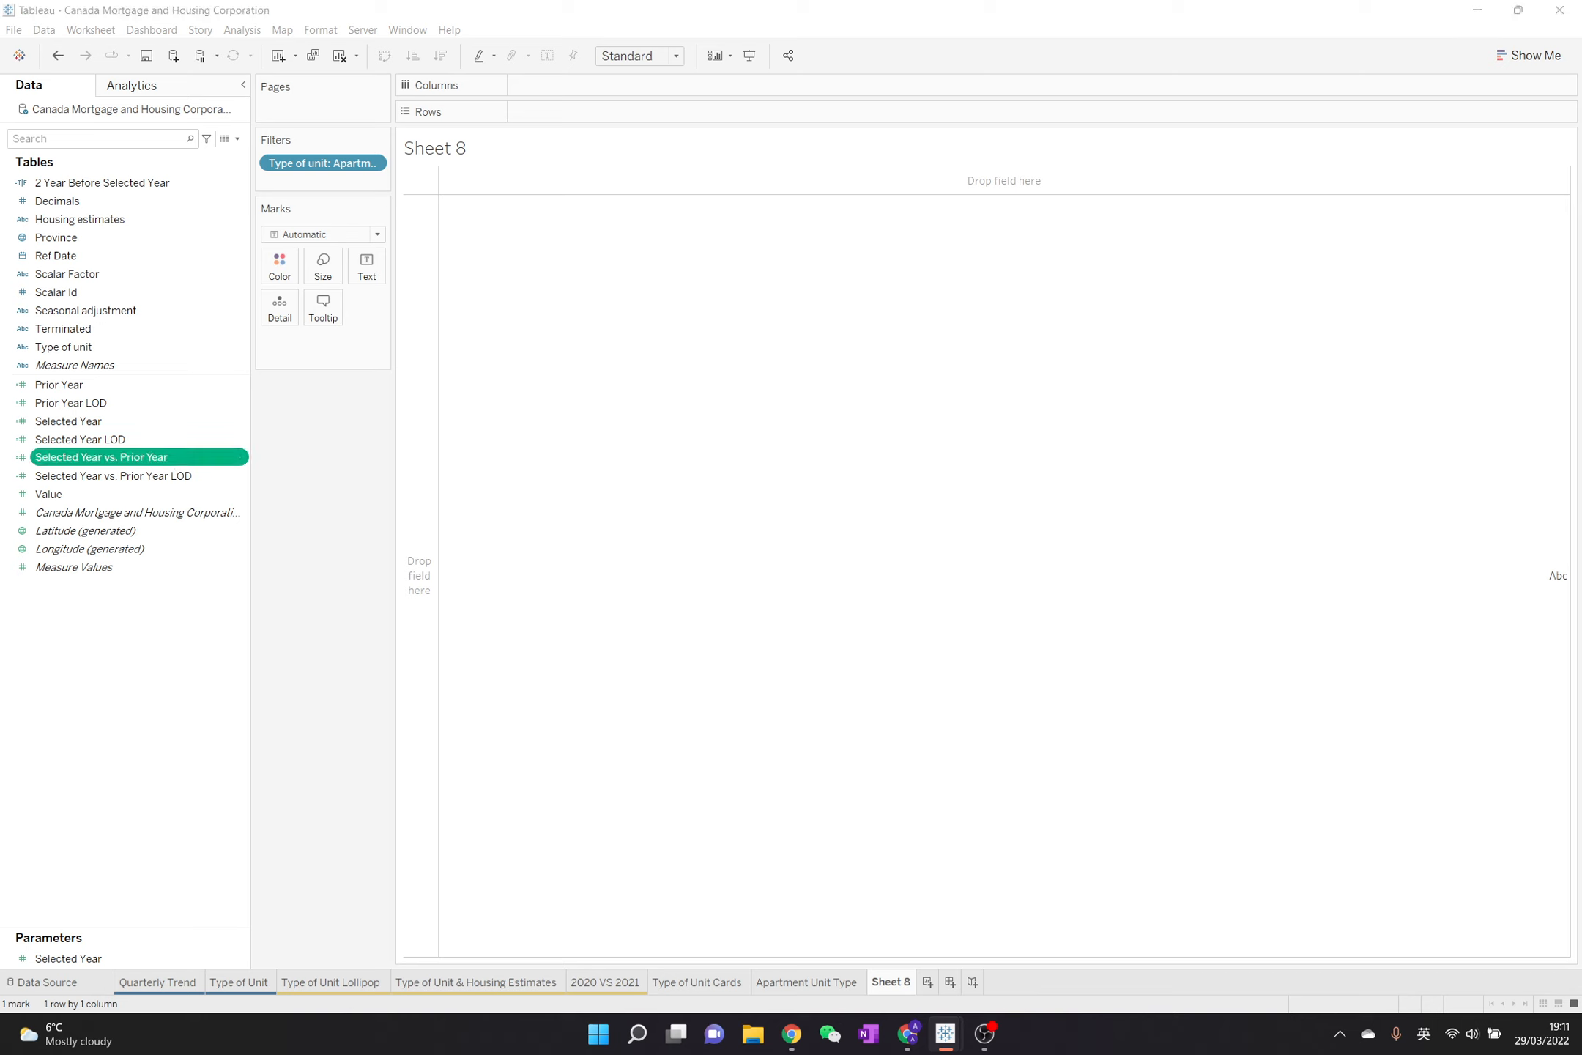
key(shift)
key(shift)
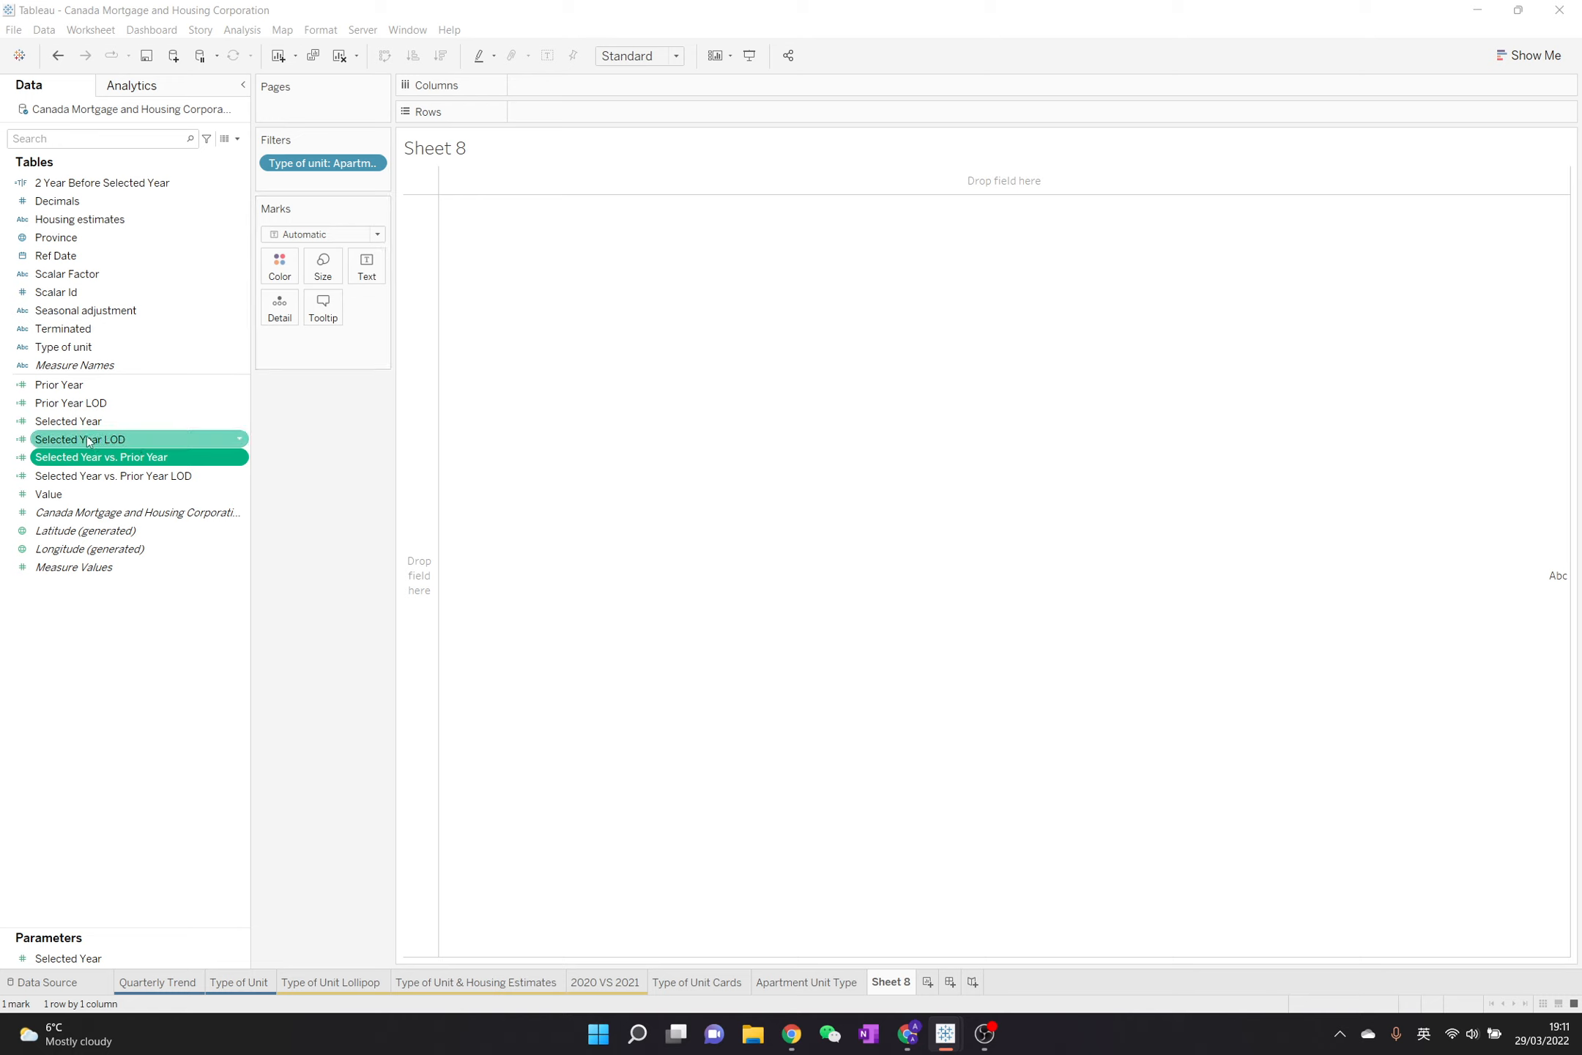
drag(88, 423, 380, 276)
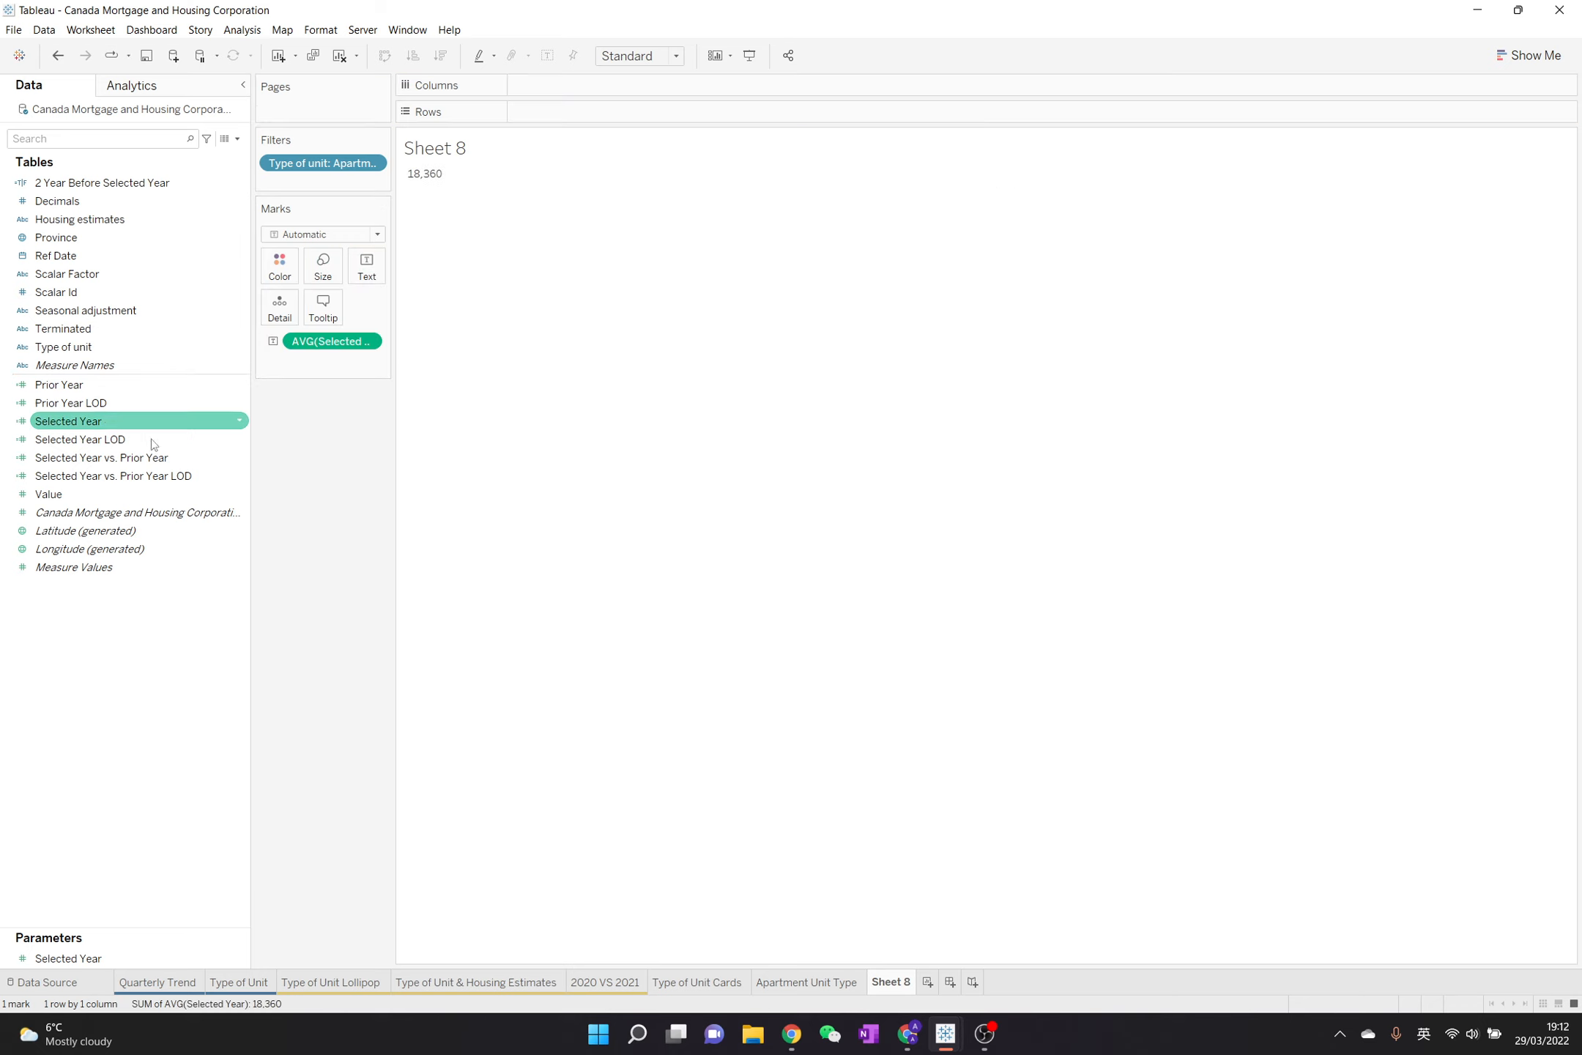
drag(103, 457, 367, 270)
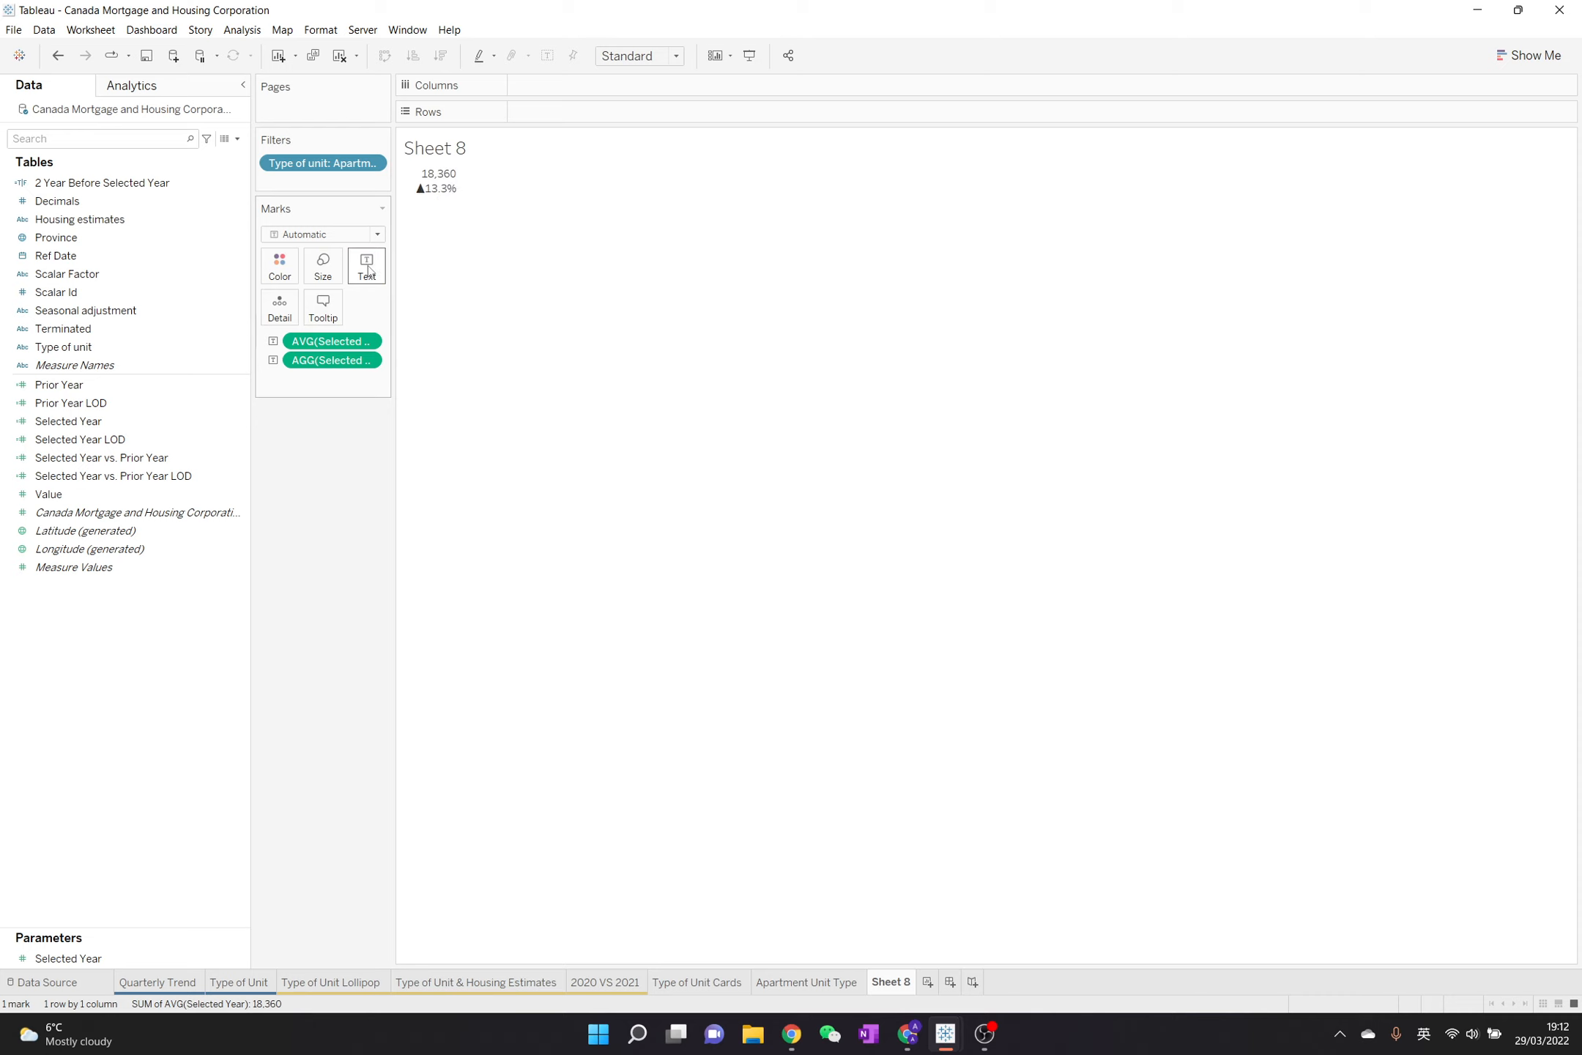
mouse_move(439, 189)
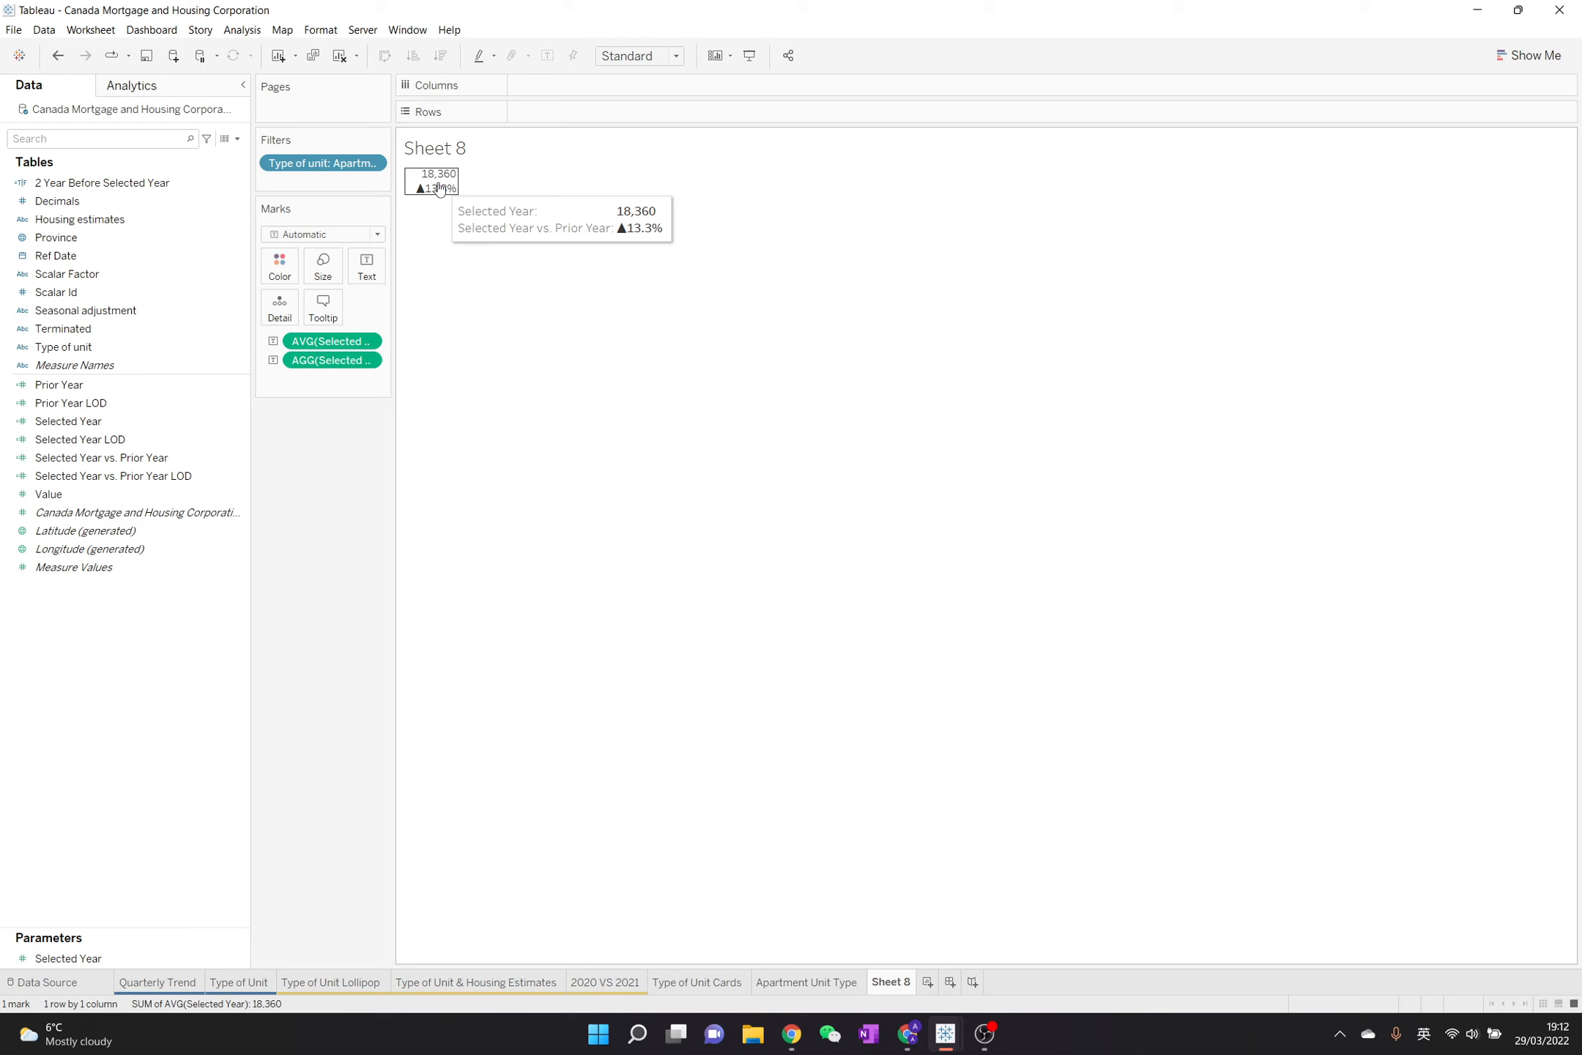
Duplicate Selected Year vs. Prior Year, copy its custom number format, and set the duplicate's default format to "0.0%; 0.0%" without the triangles
right_click(164, 458)
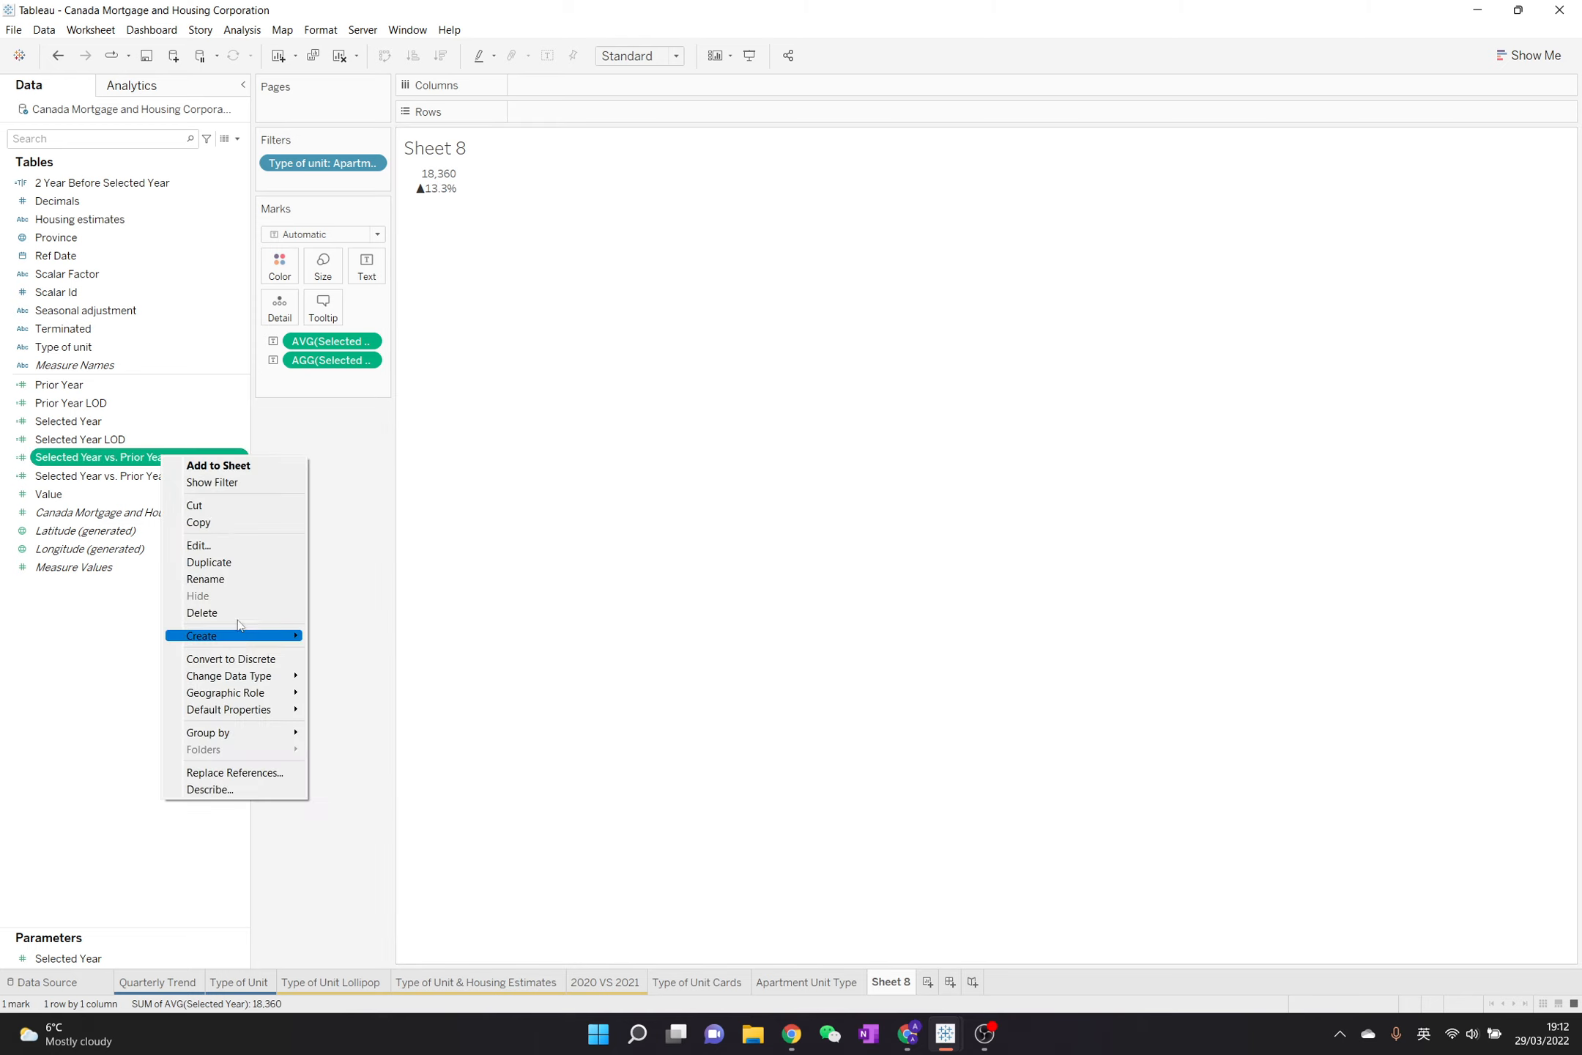
click(209, 562)
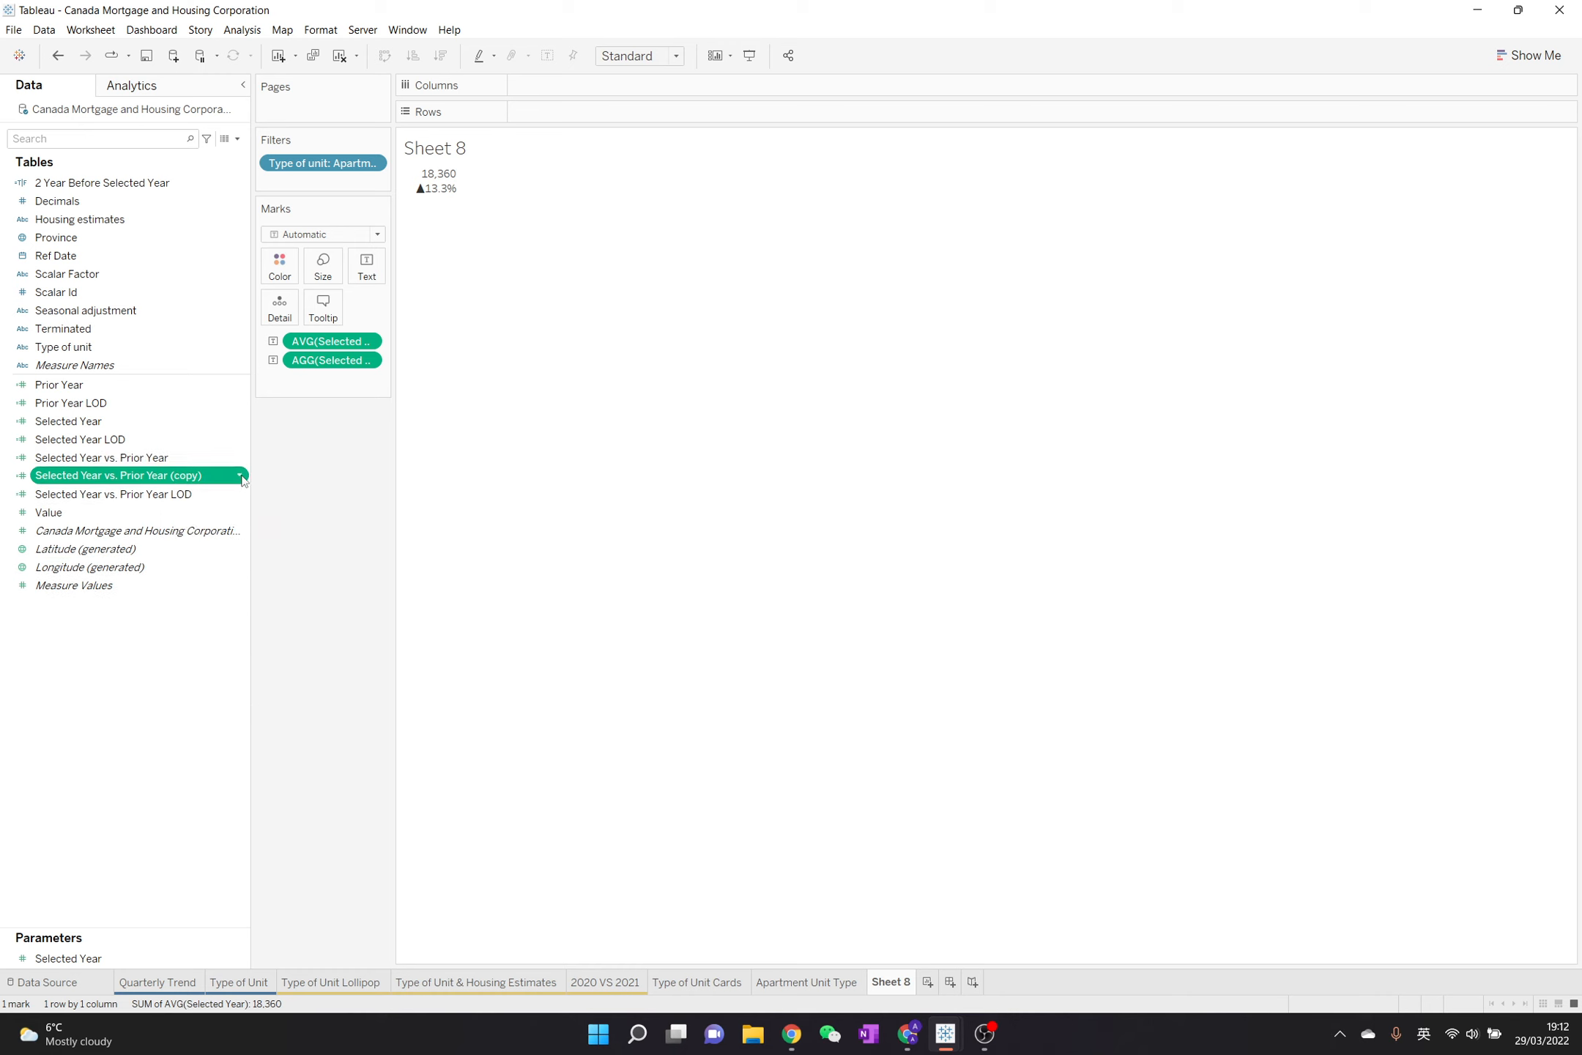
click(243, 476)
mouse_move(315, 728)
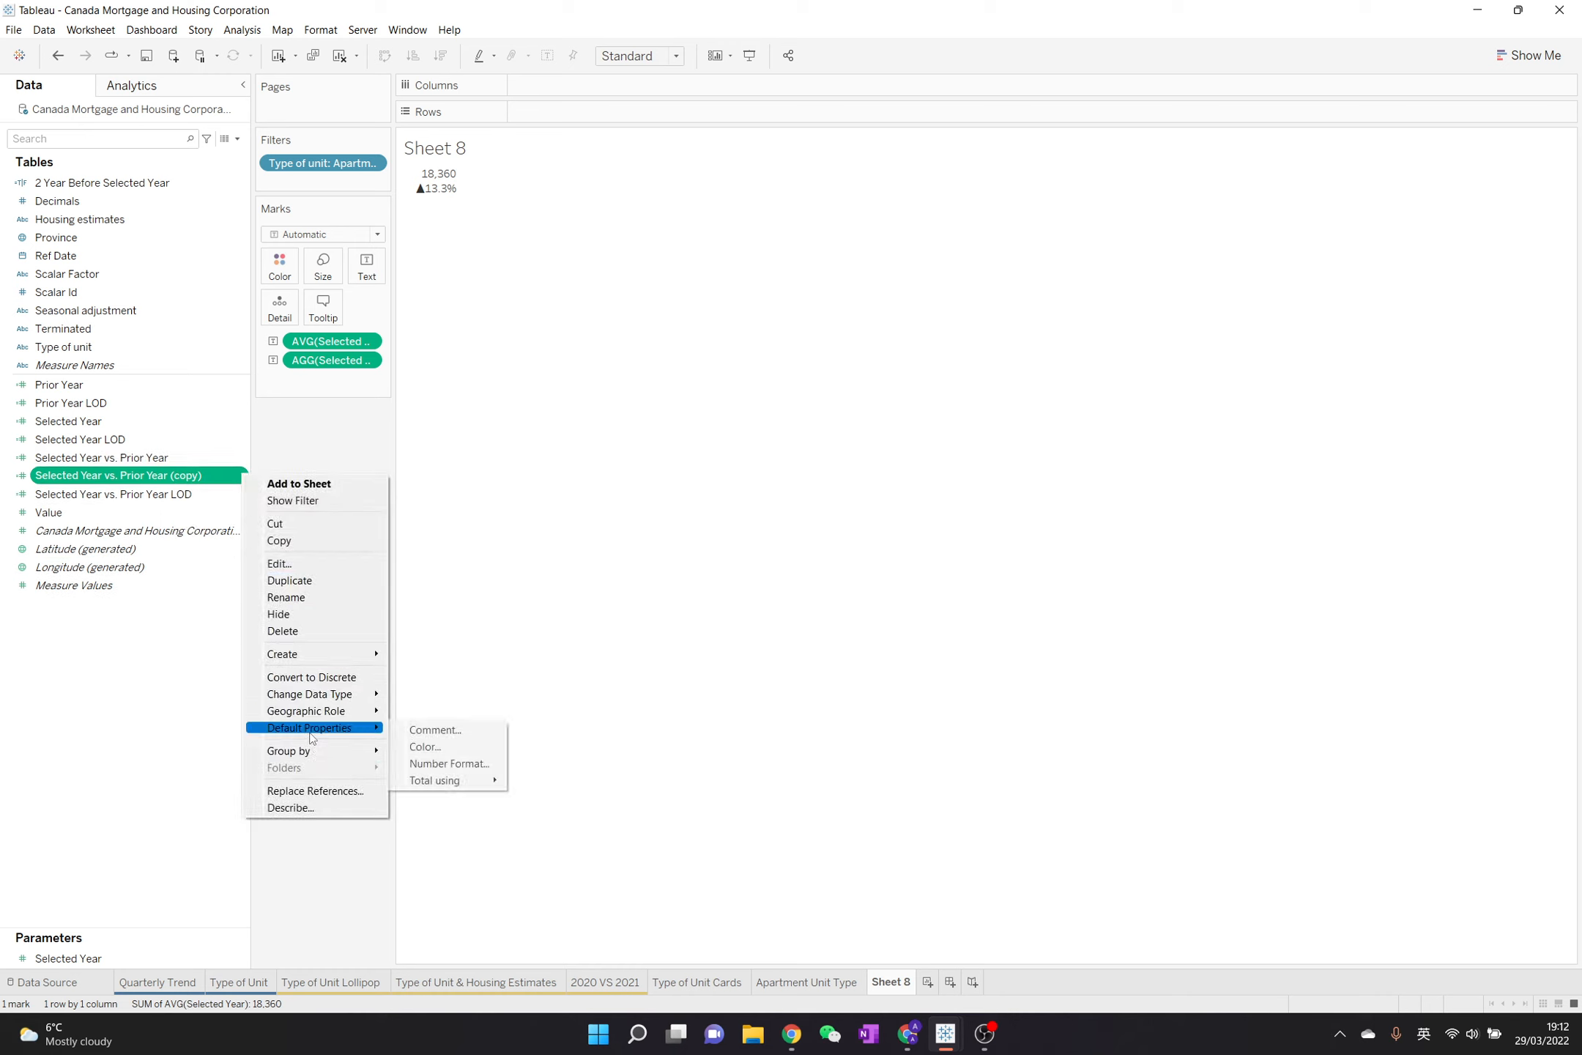
click(448, 763)
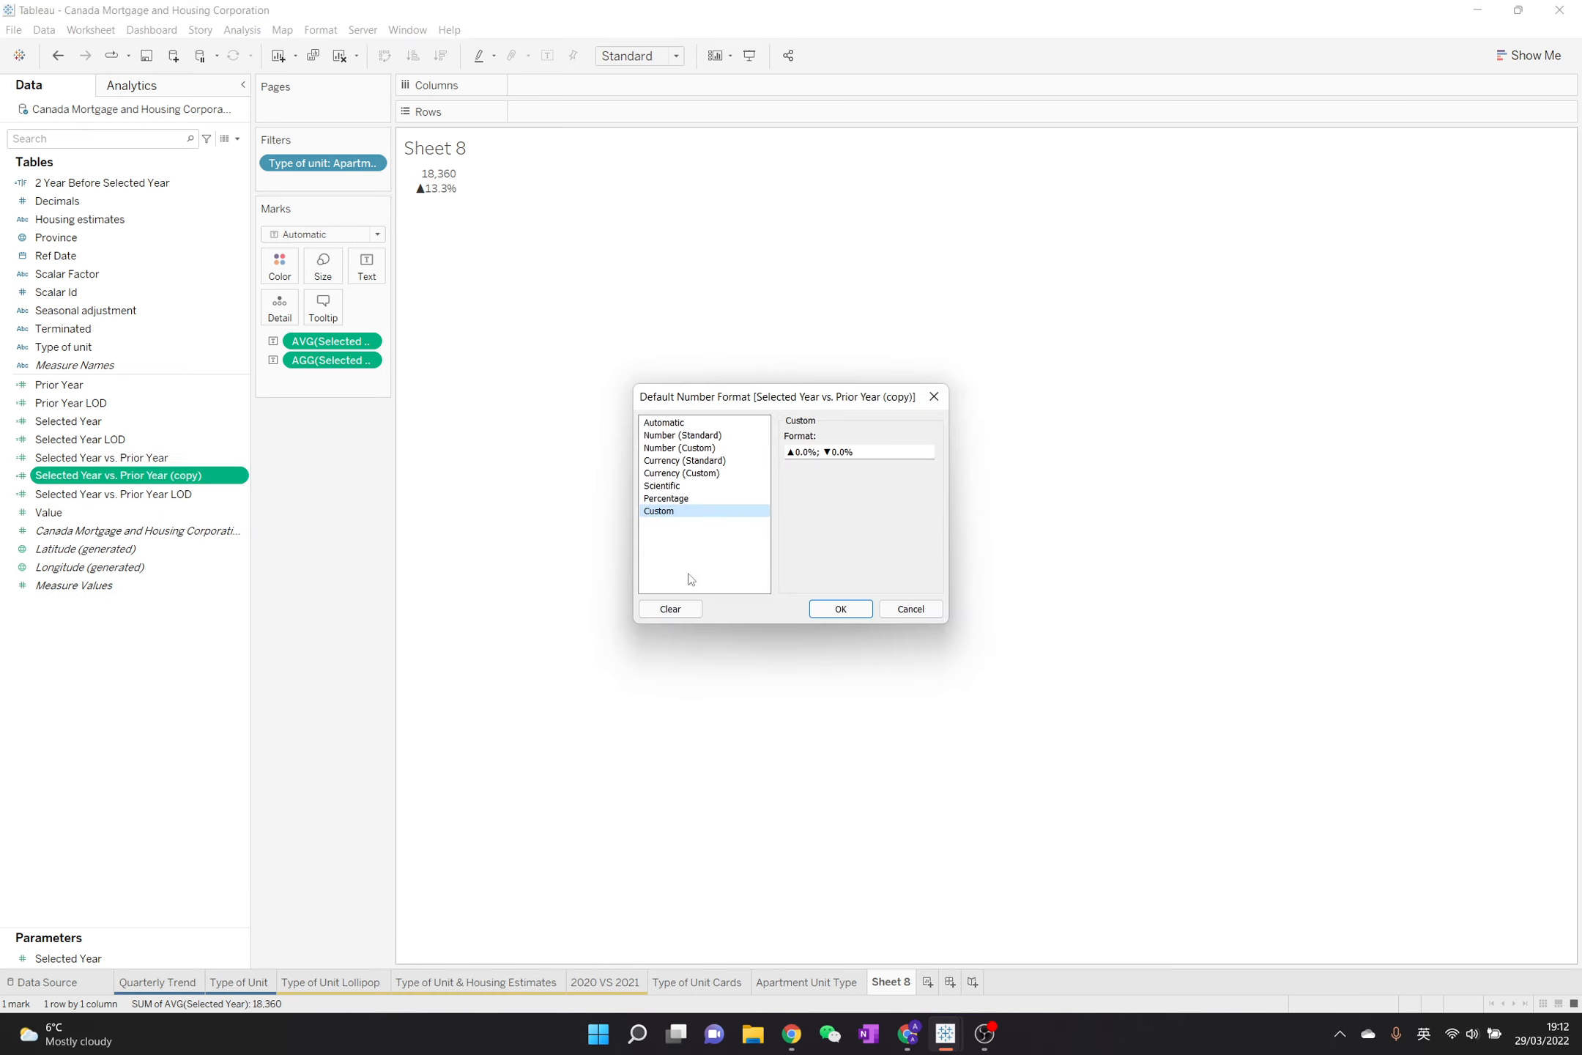
drag(792, 452, 787, 450)
triple_click(886, 454)
click(869, 452)
click(834, 452)
key(BackSpace)
click(794, 452)
key(BackSpace)
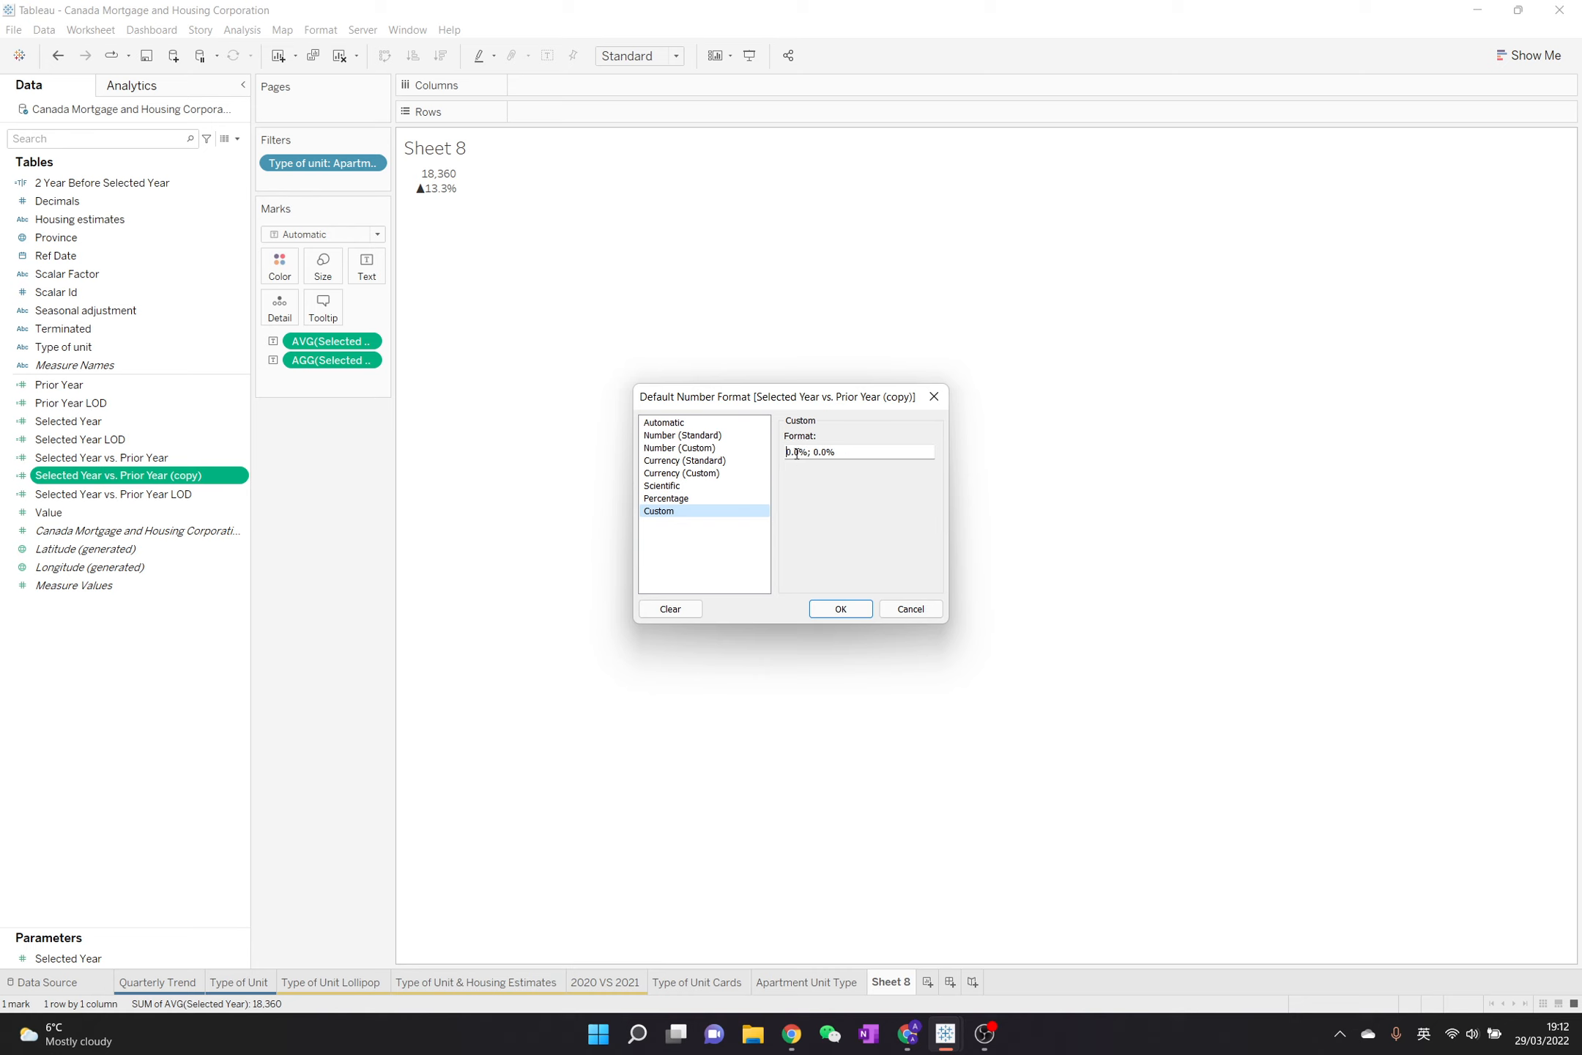
click(840, 609)
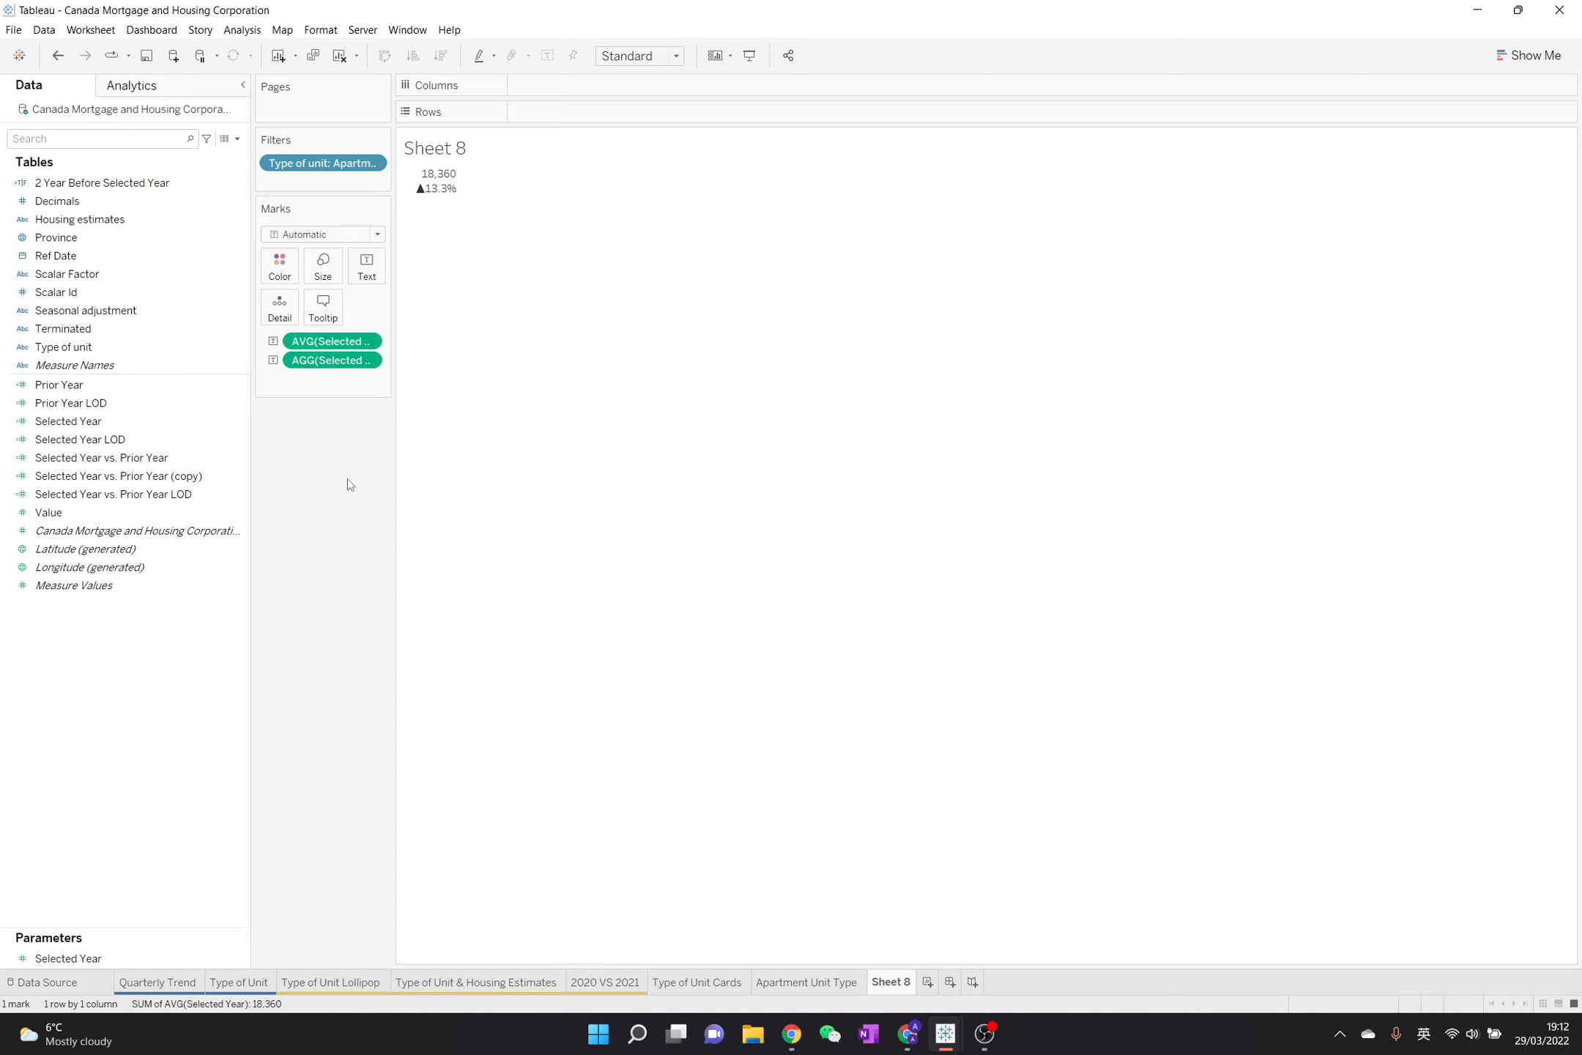
Review the Type of Unit Cards and Apartment Unit Type sheets, then replace Sheet 8's Selected Year vs. Prior Year text with the copied field
click(724, 985)
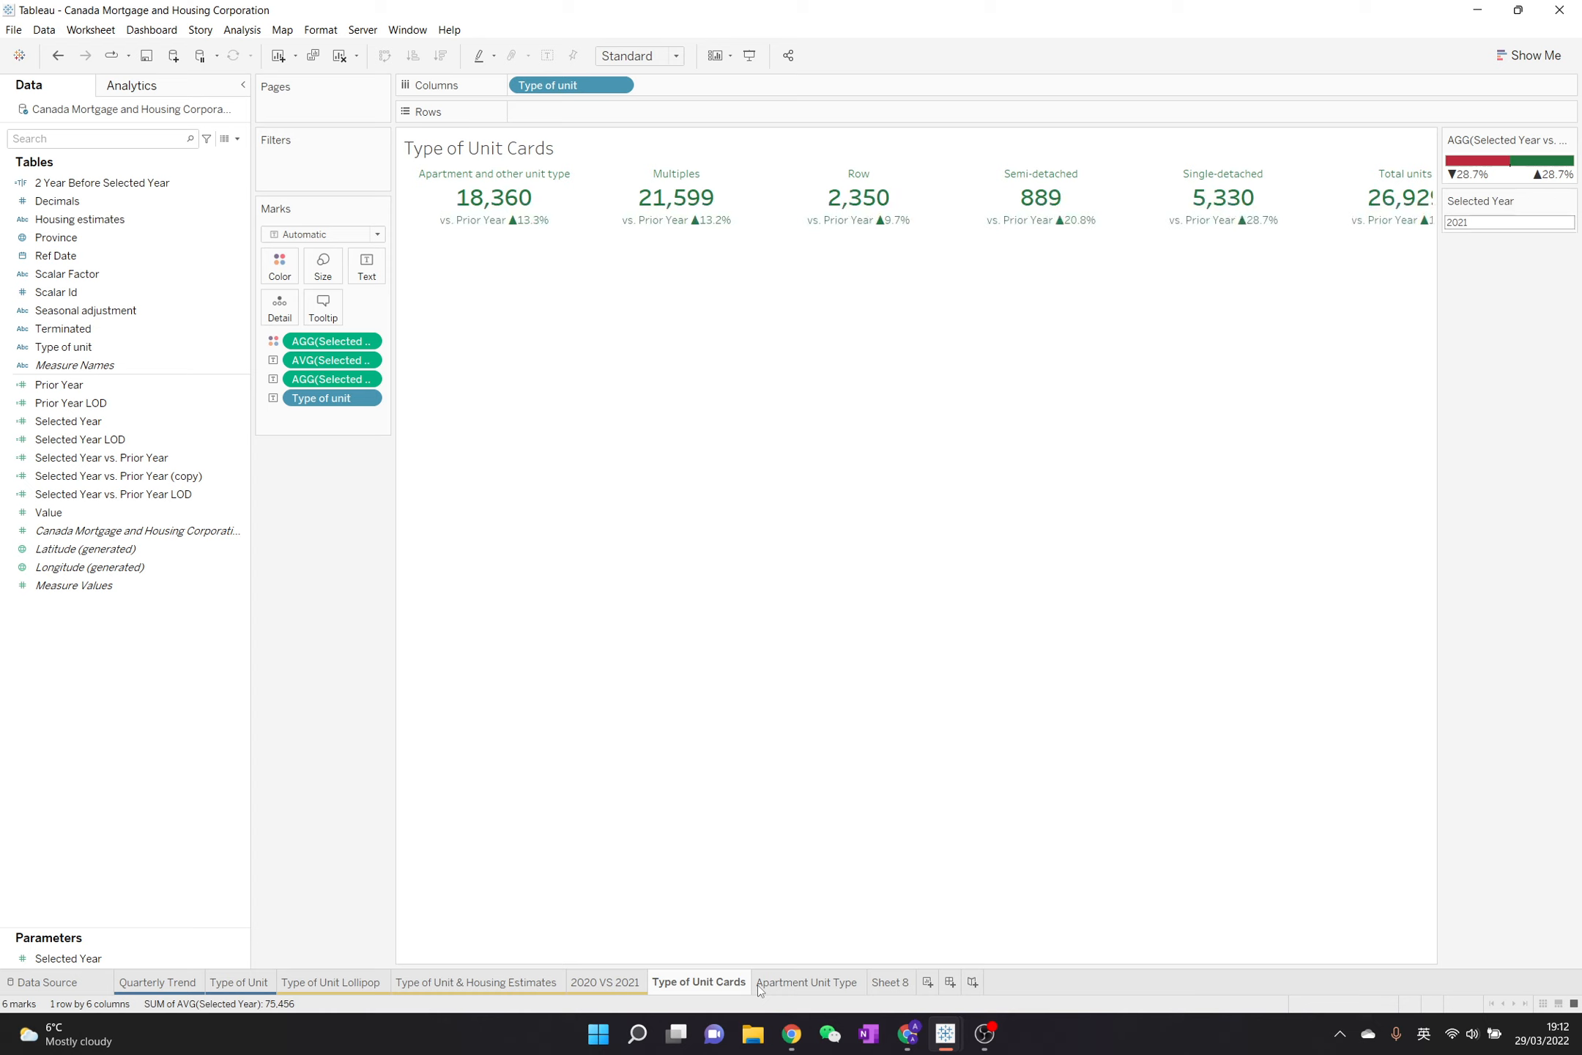
click(809, 990)
click(892, 983)
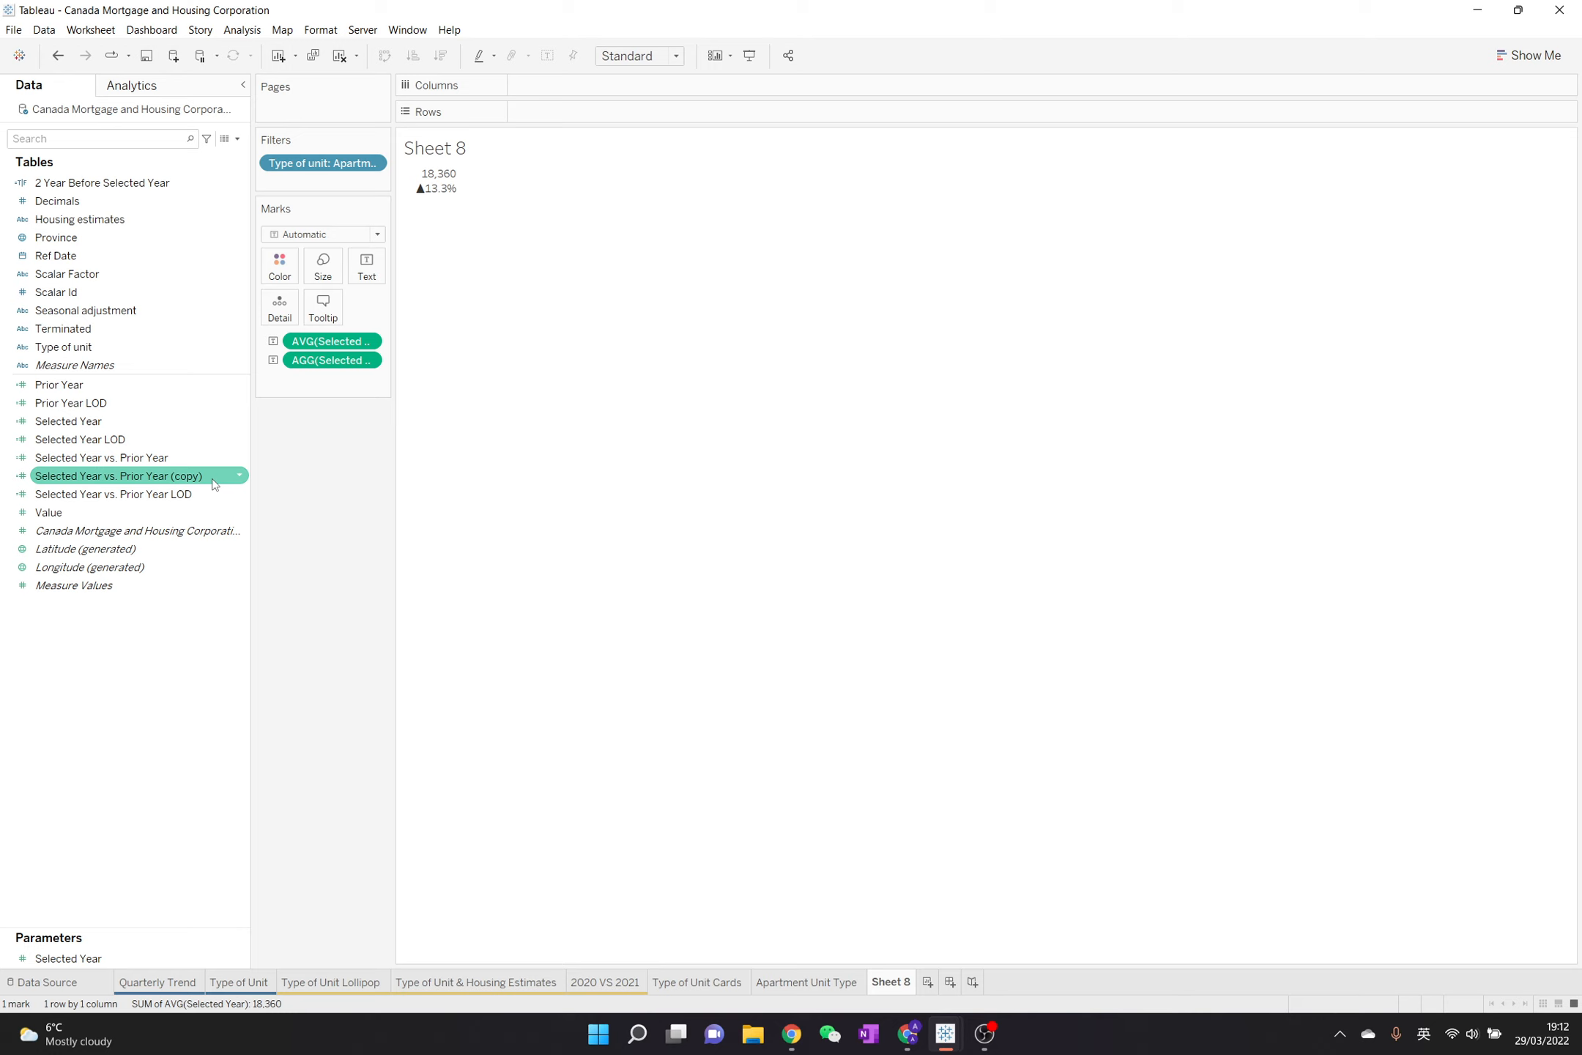
drag(215, 484, 348, 360)
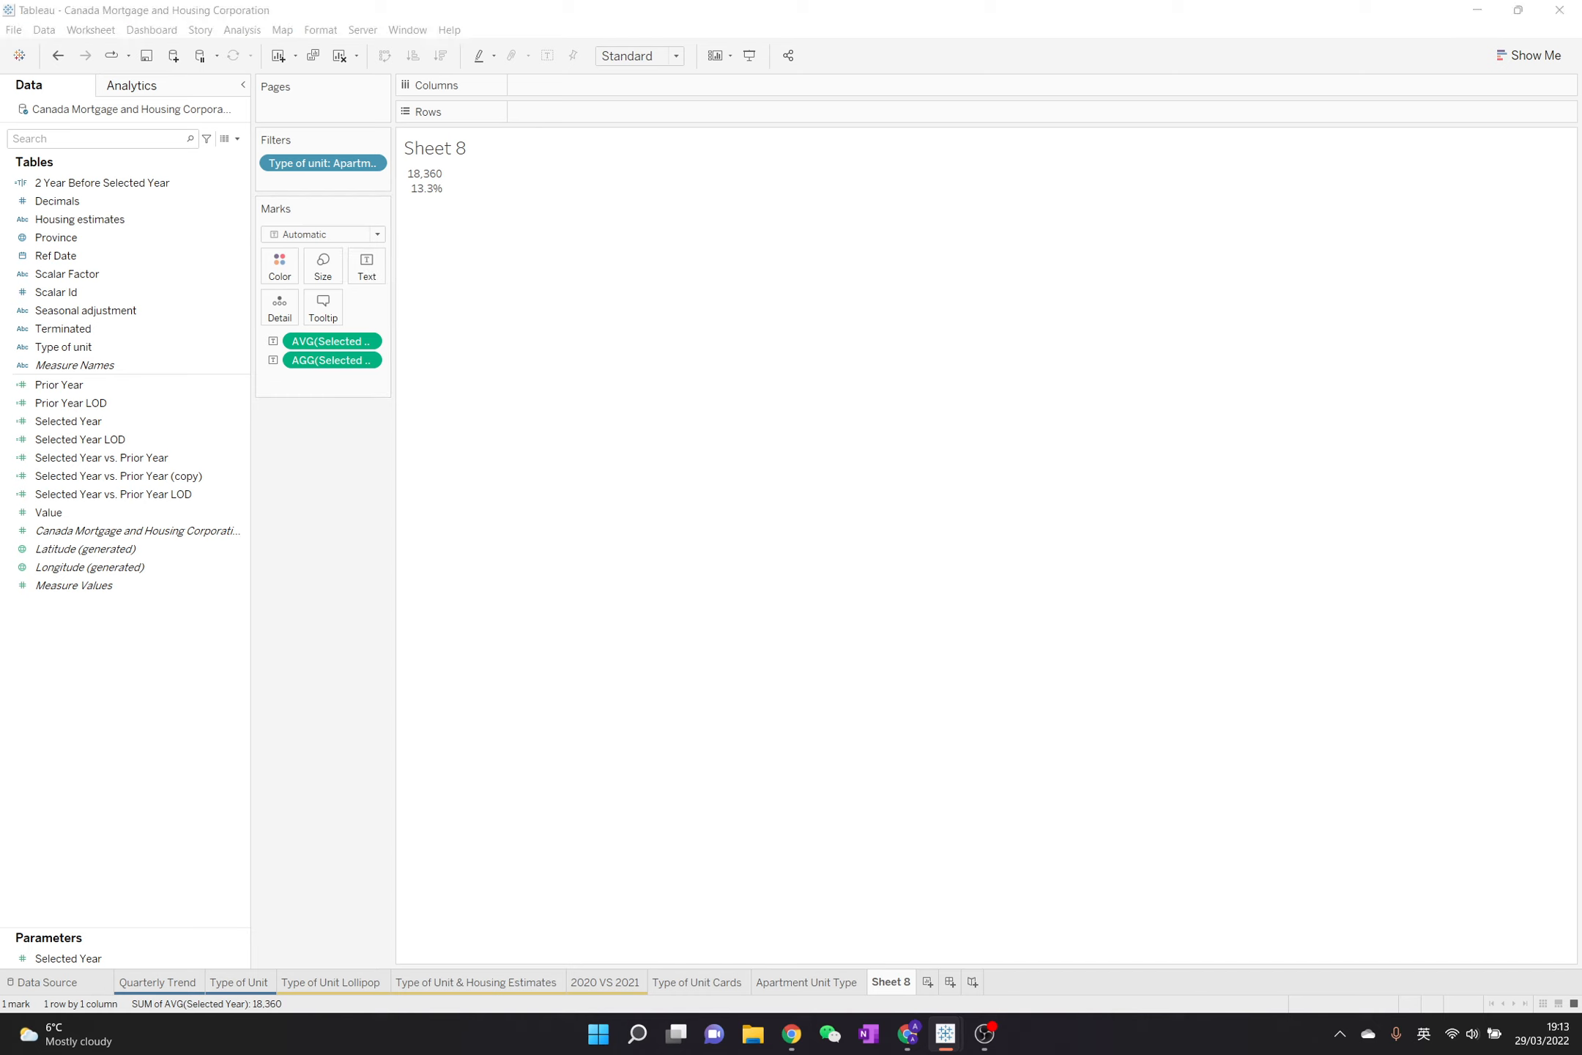
Create a calculated field based on Selected Year vs. Prior Year (copy) and name it "Trending Up"
key(shift)
right_click(219, 484)
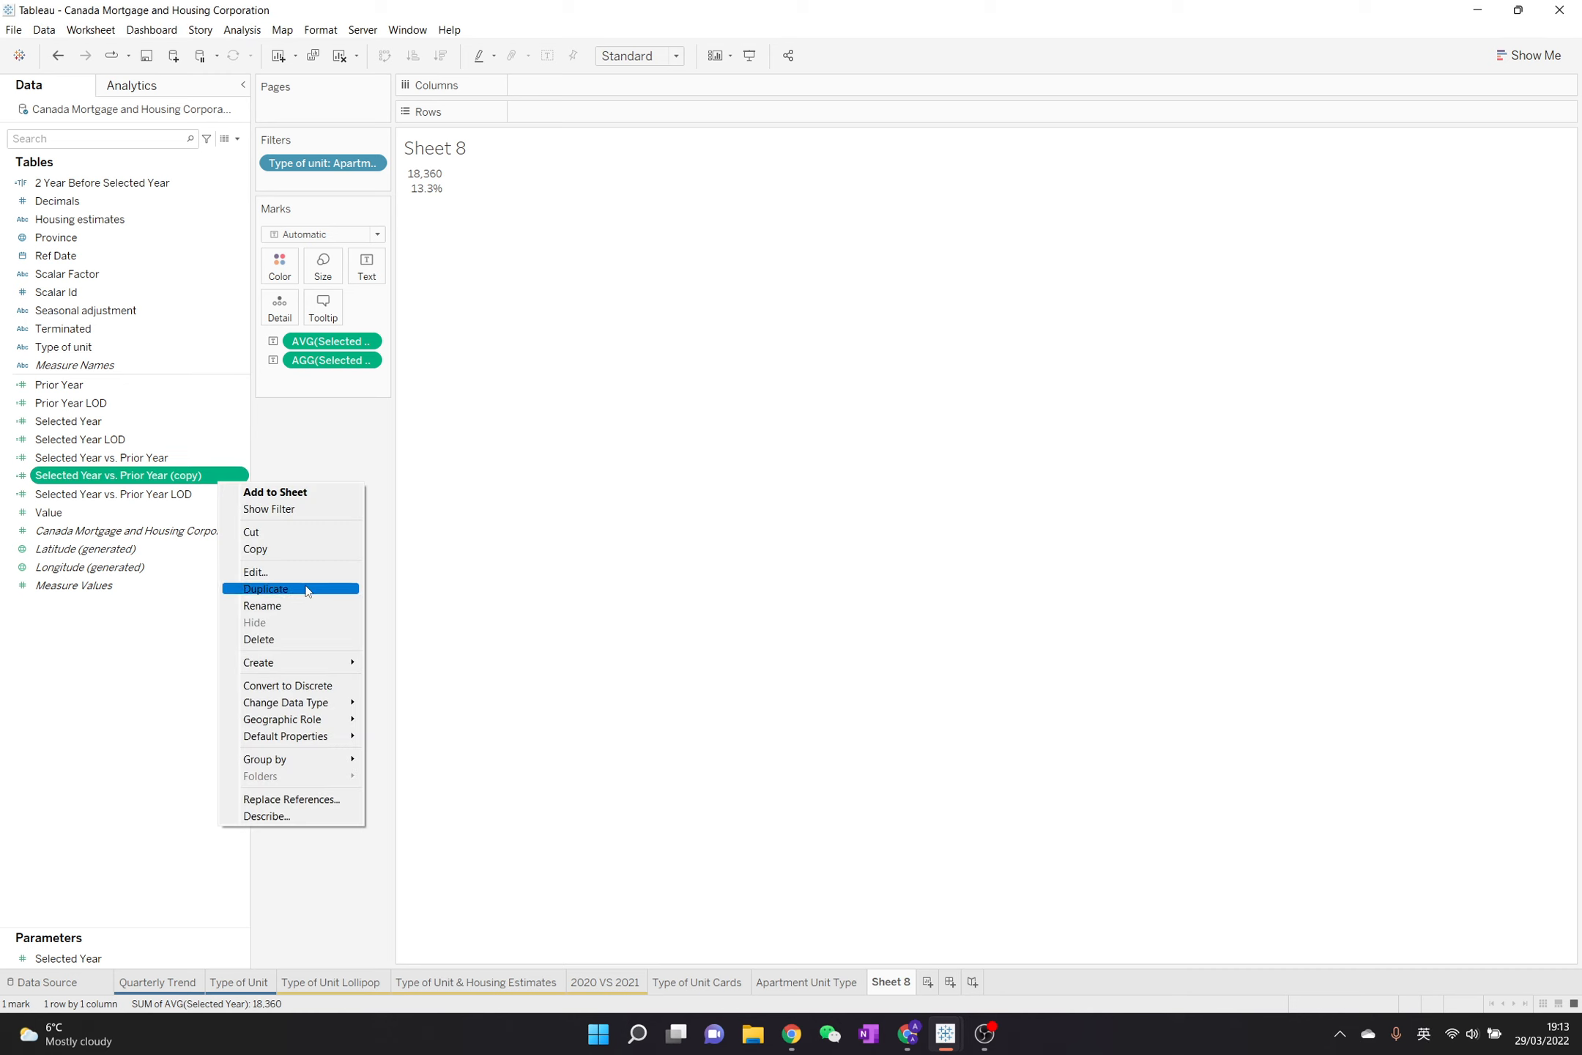
mouse_move(325, 671)
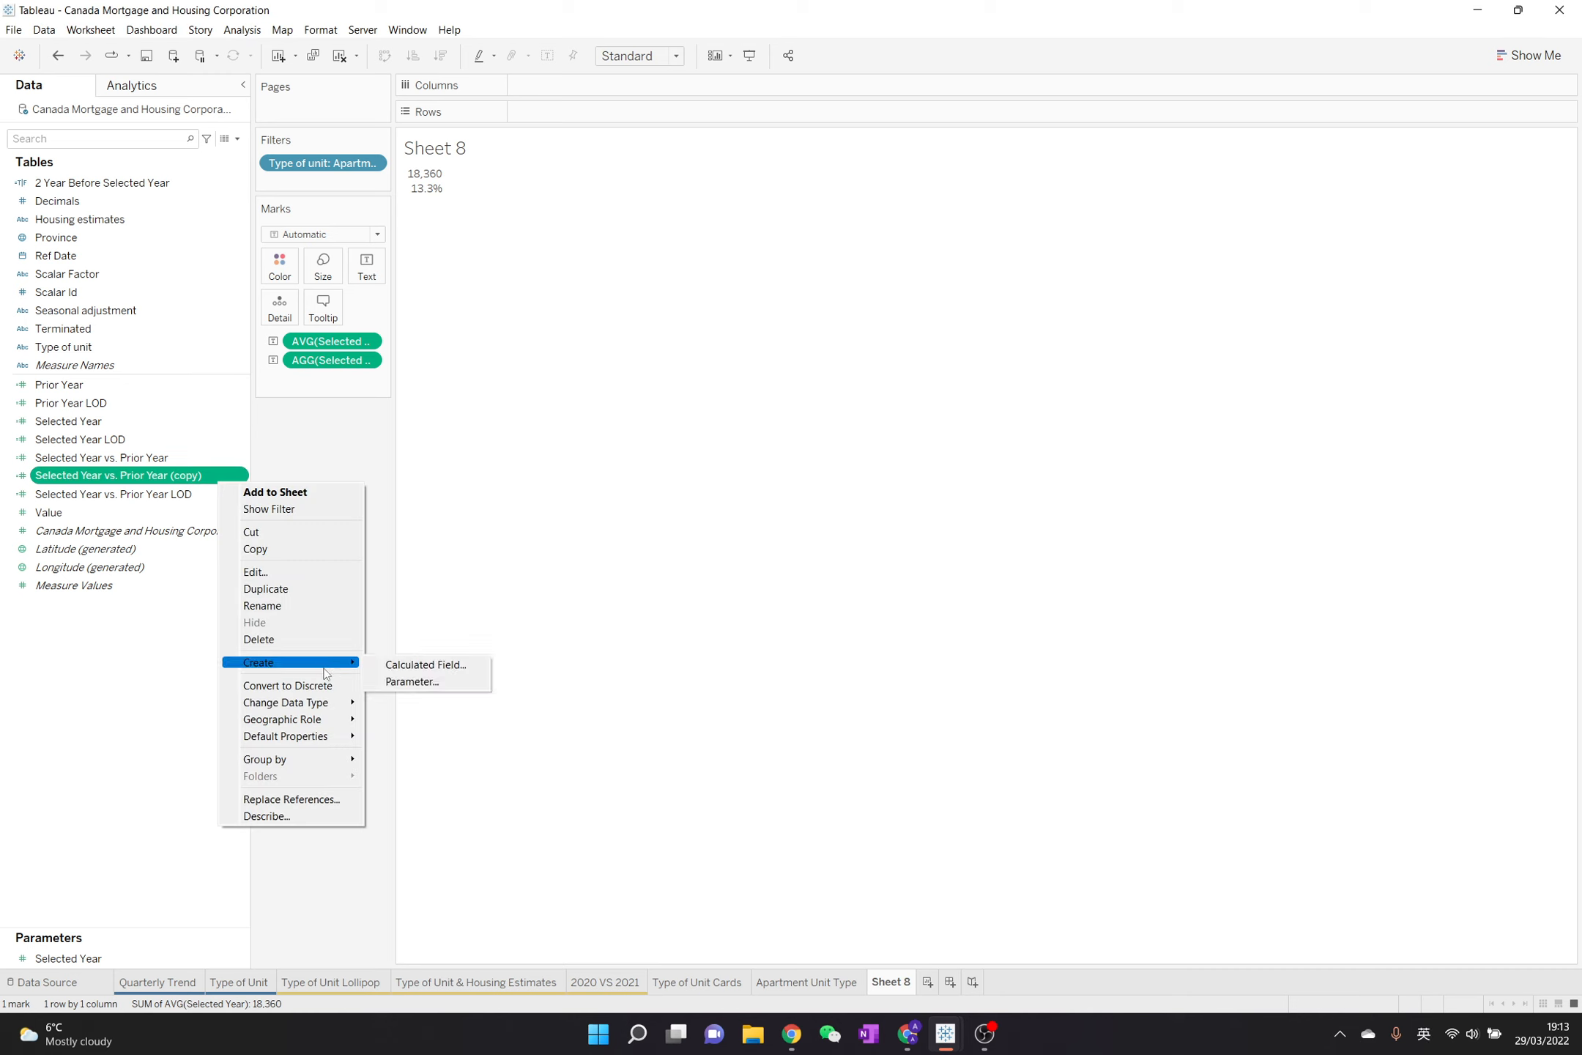
click(411, 681)
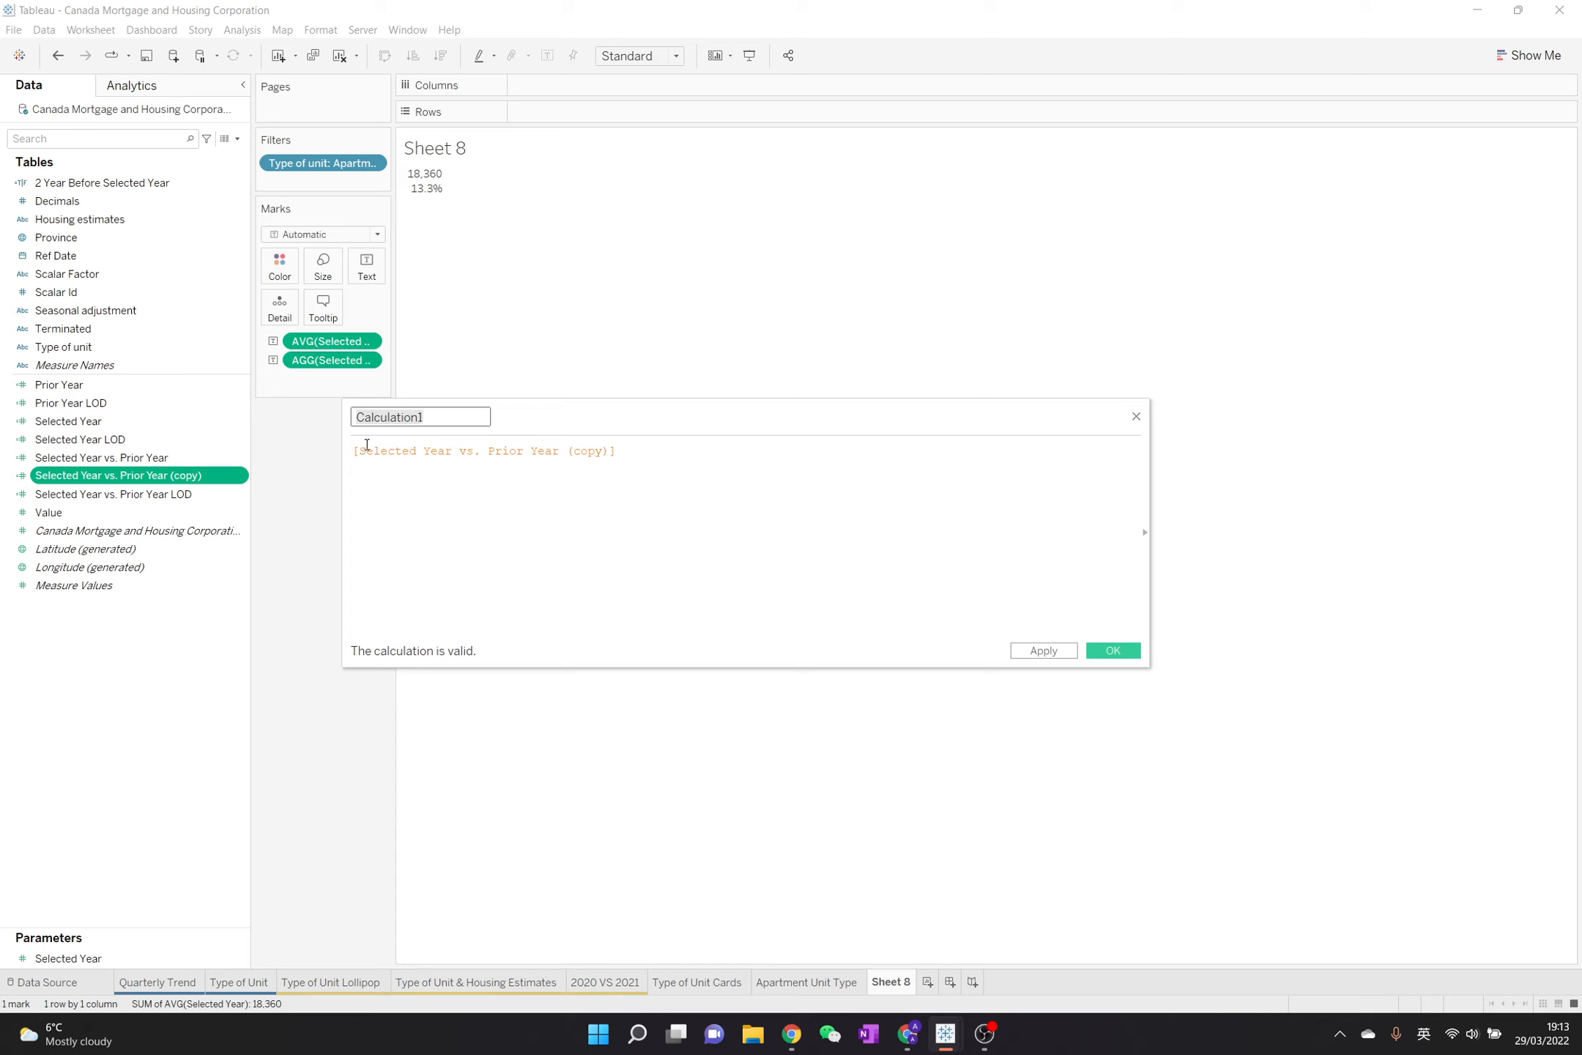
key(shift)
text(t)
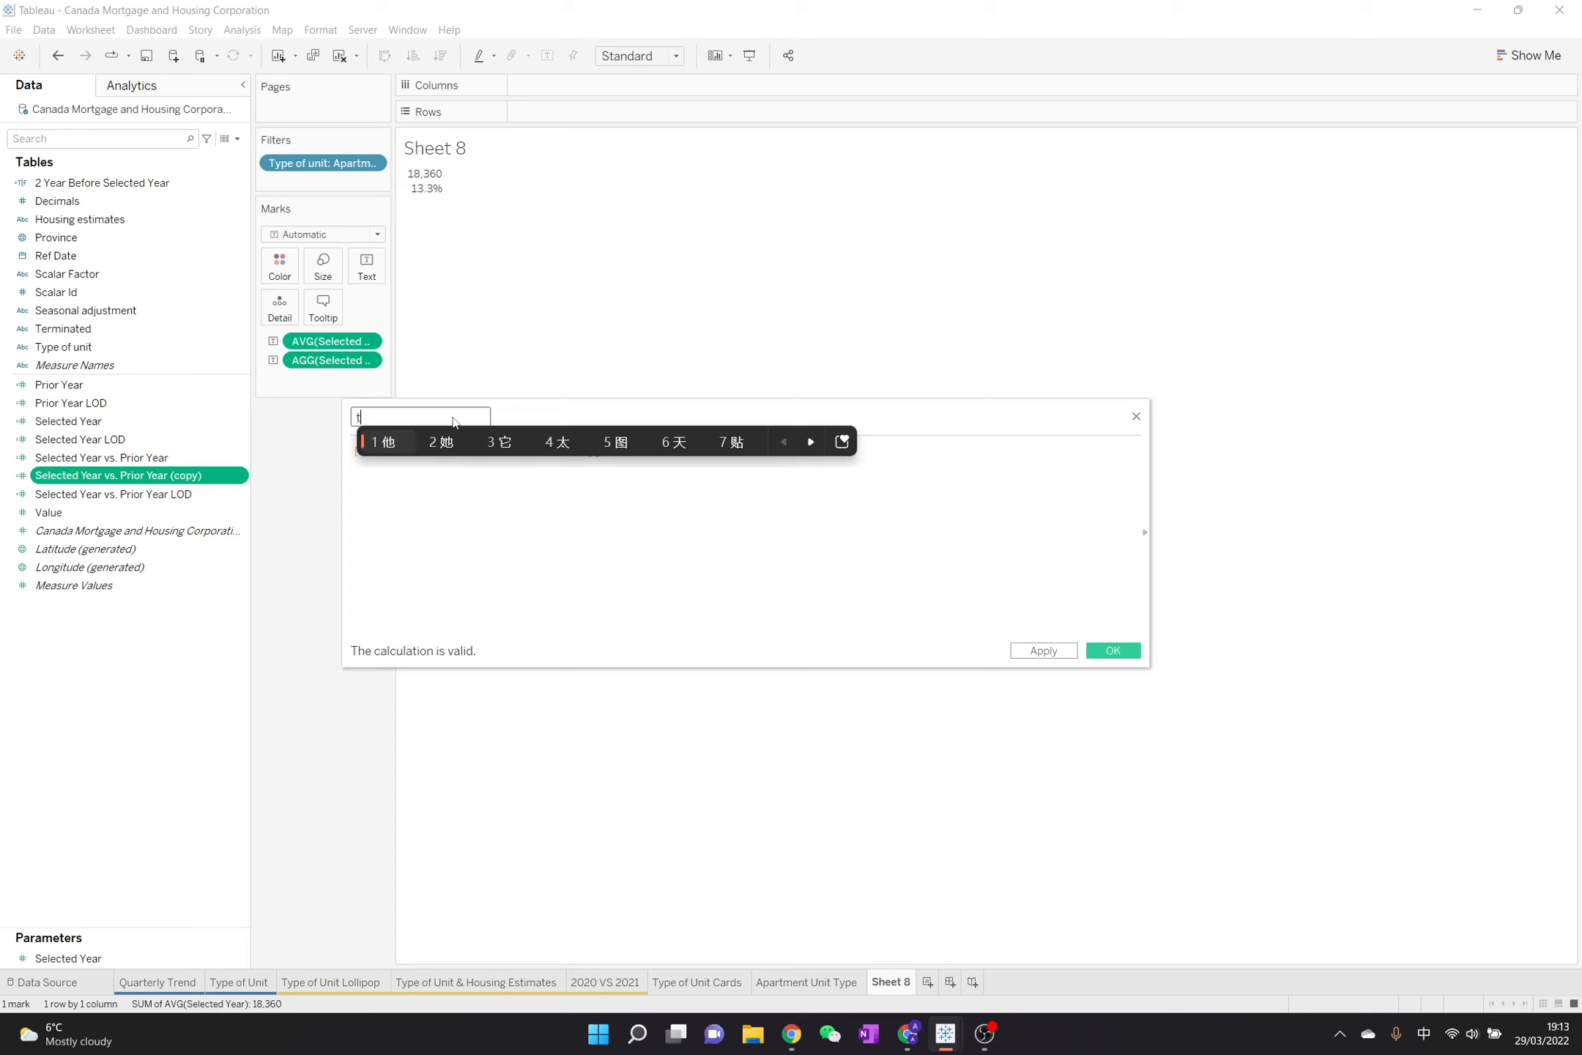
key(BackSpace)
key(shift)
text(Tred)
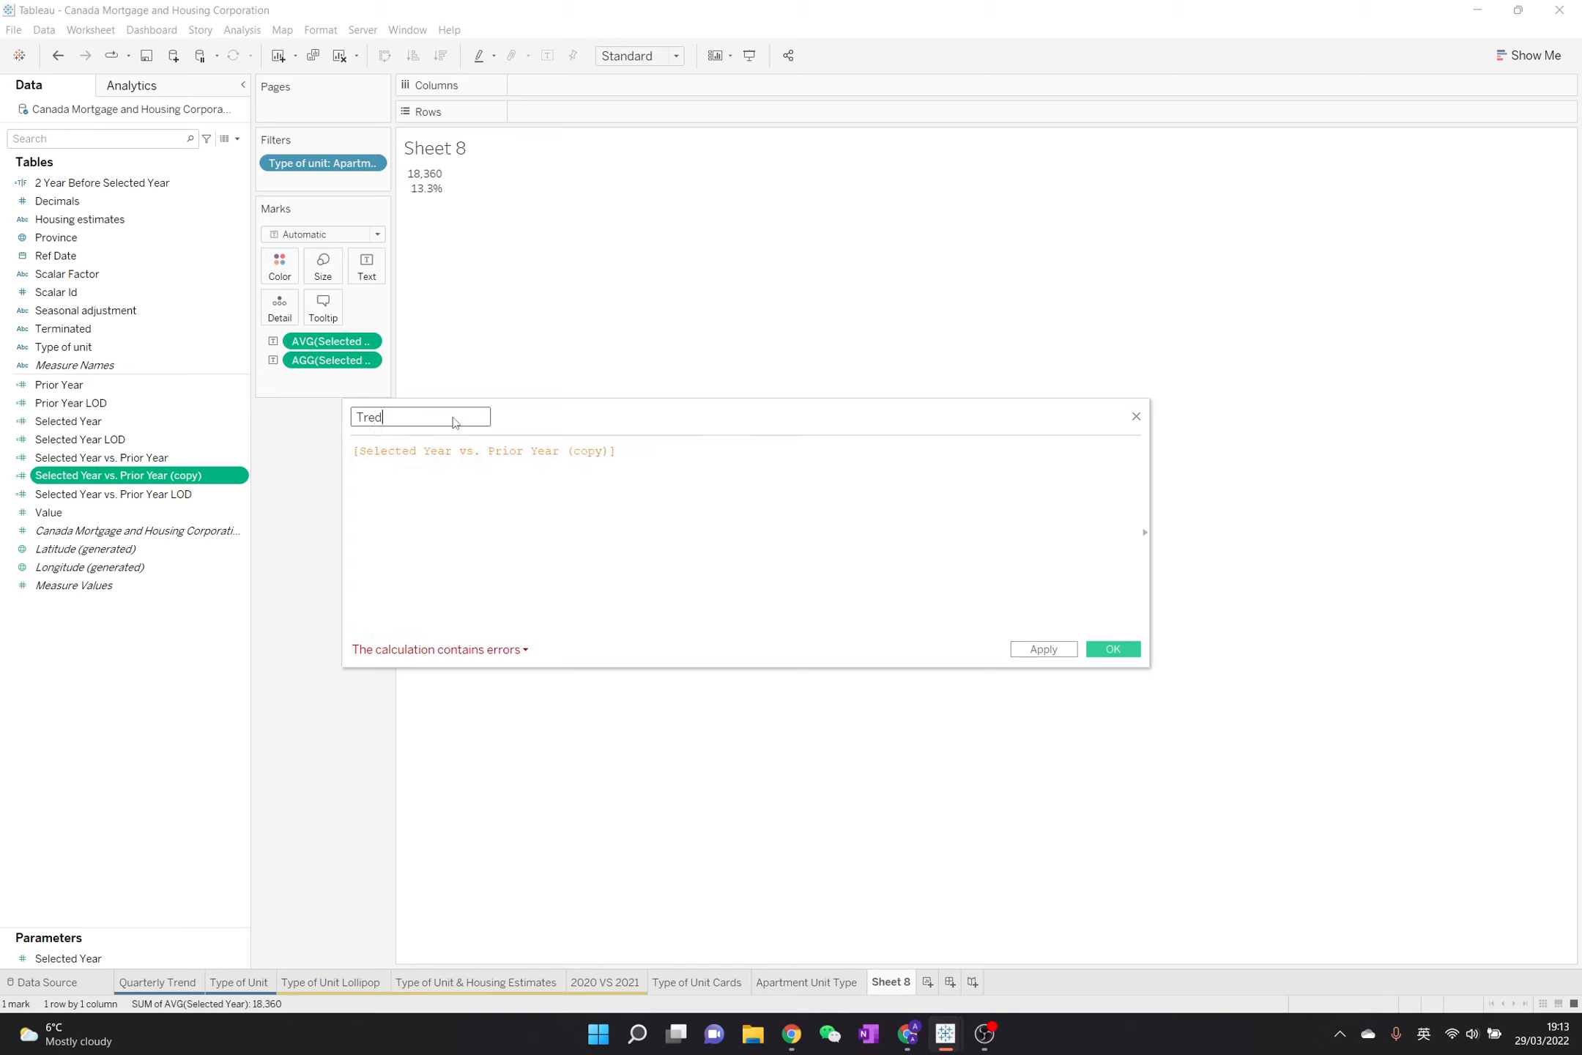
key(BackSpace)
text(nding Up)
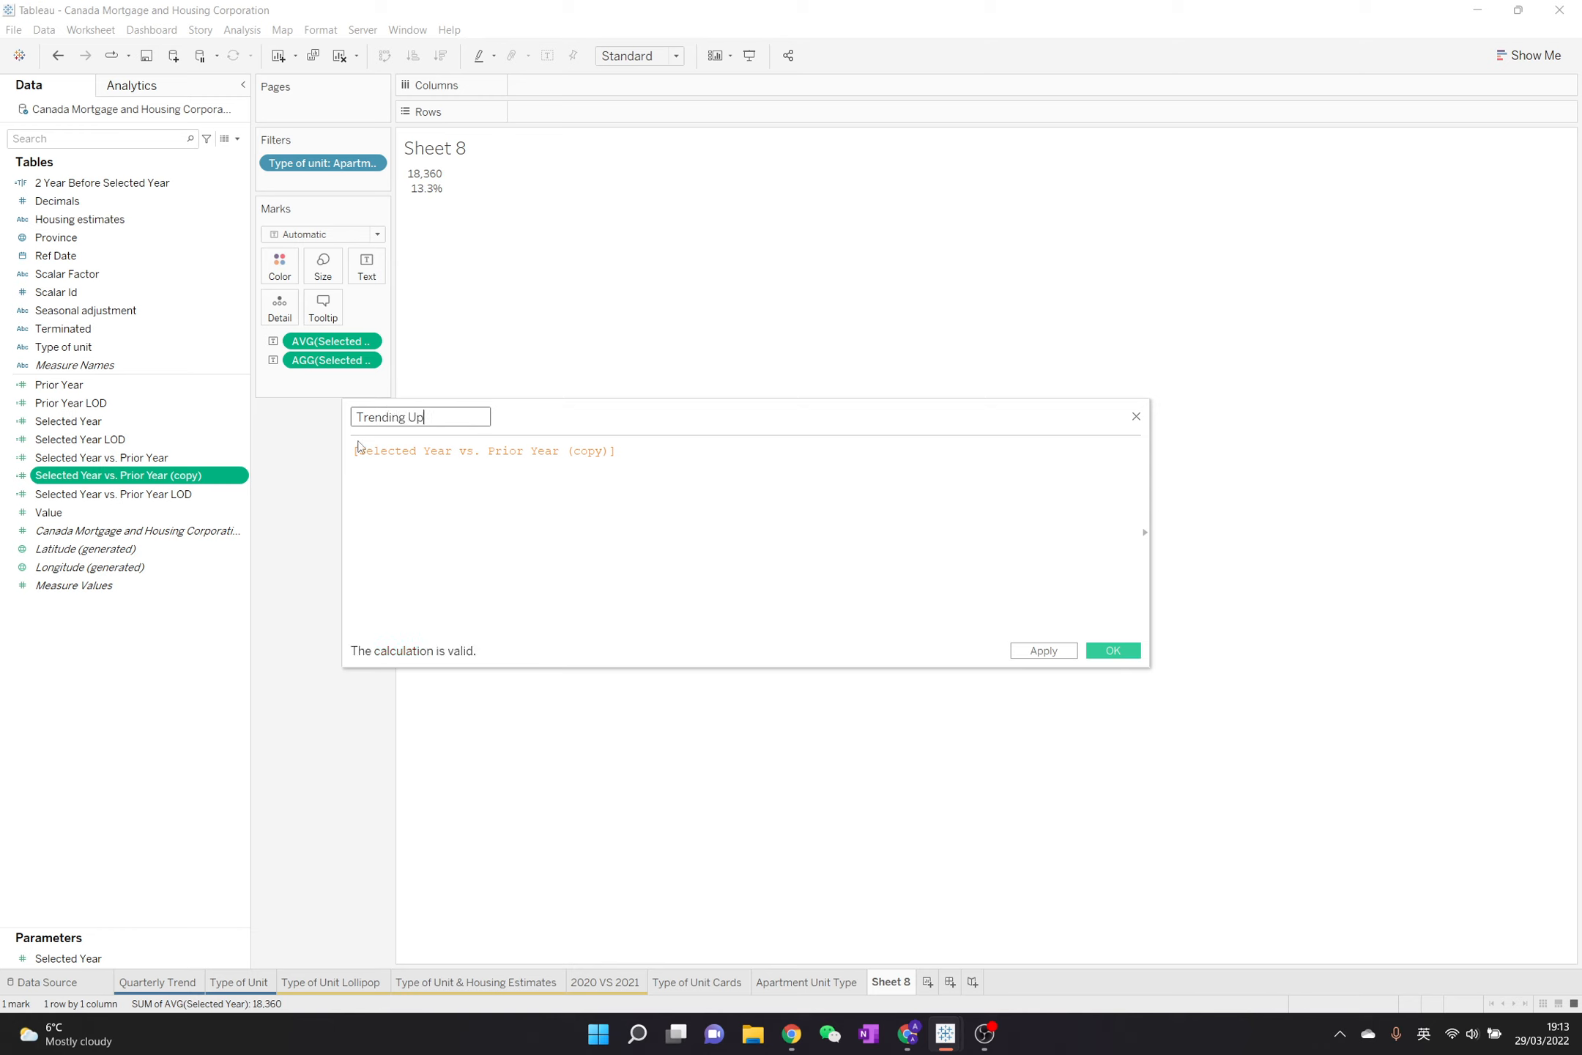
Write the Trending Up condition as IF [Selected Year vs. Prior Year (copy)] > 0 THEN
click(352, 454)
text(i)
key(Return)
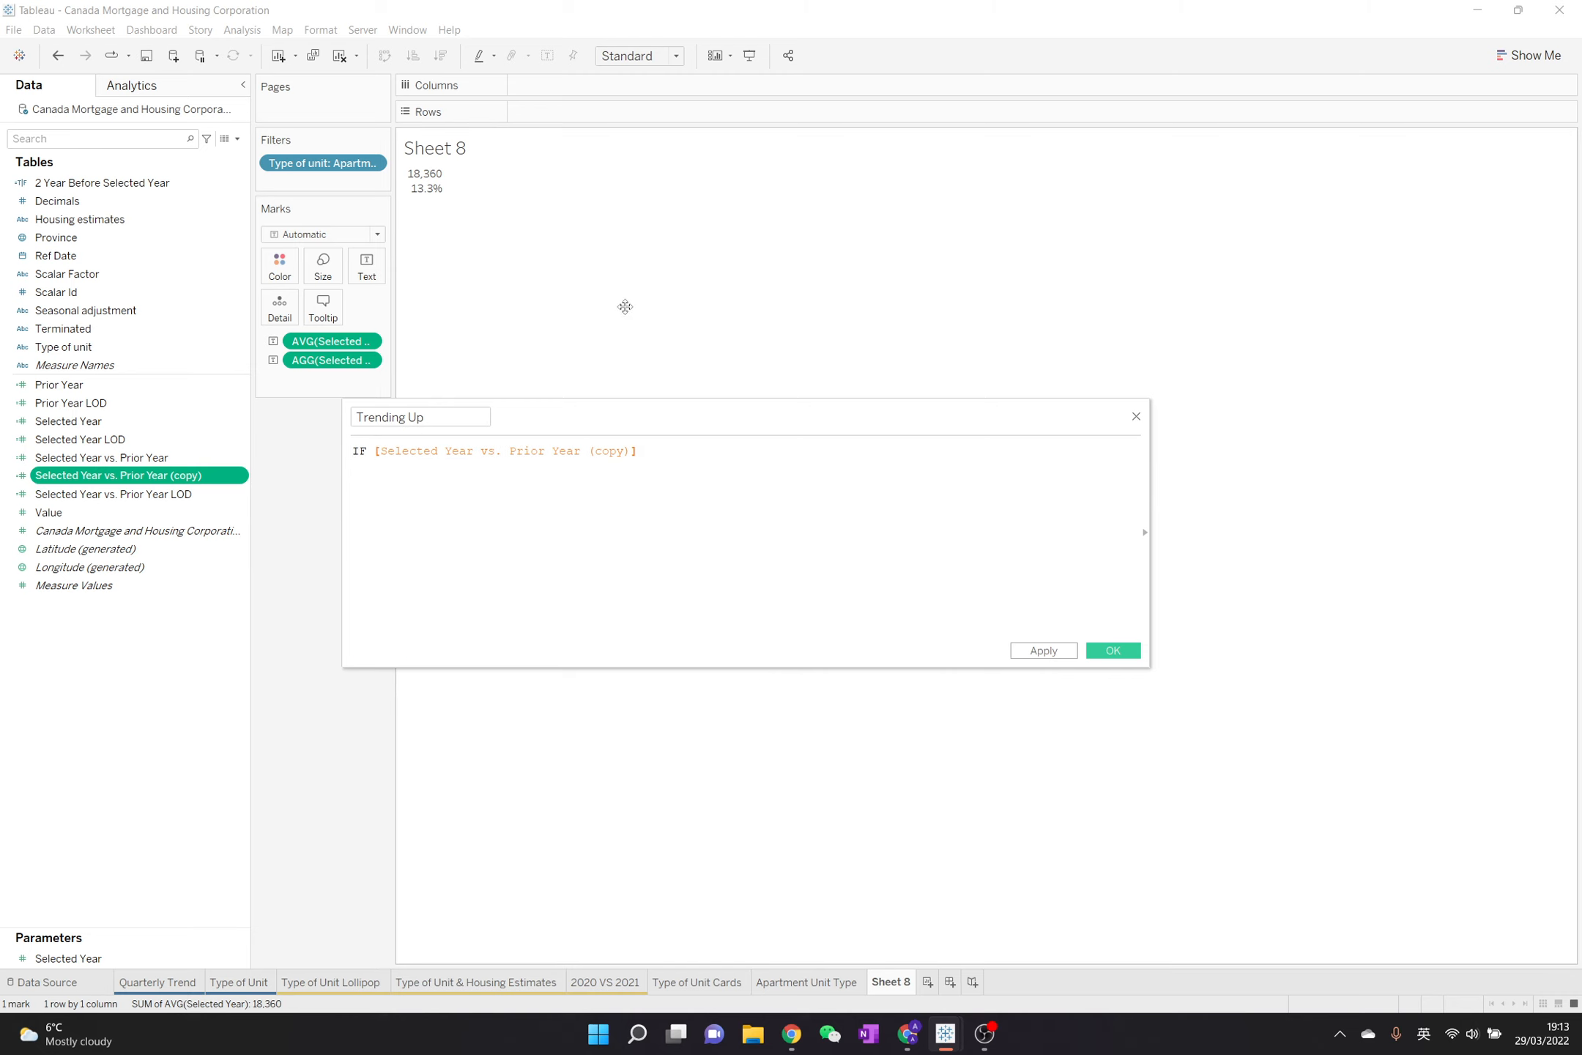
text(> 0)
key(Return)
text(THEN)
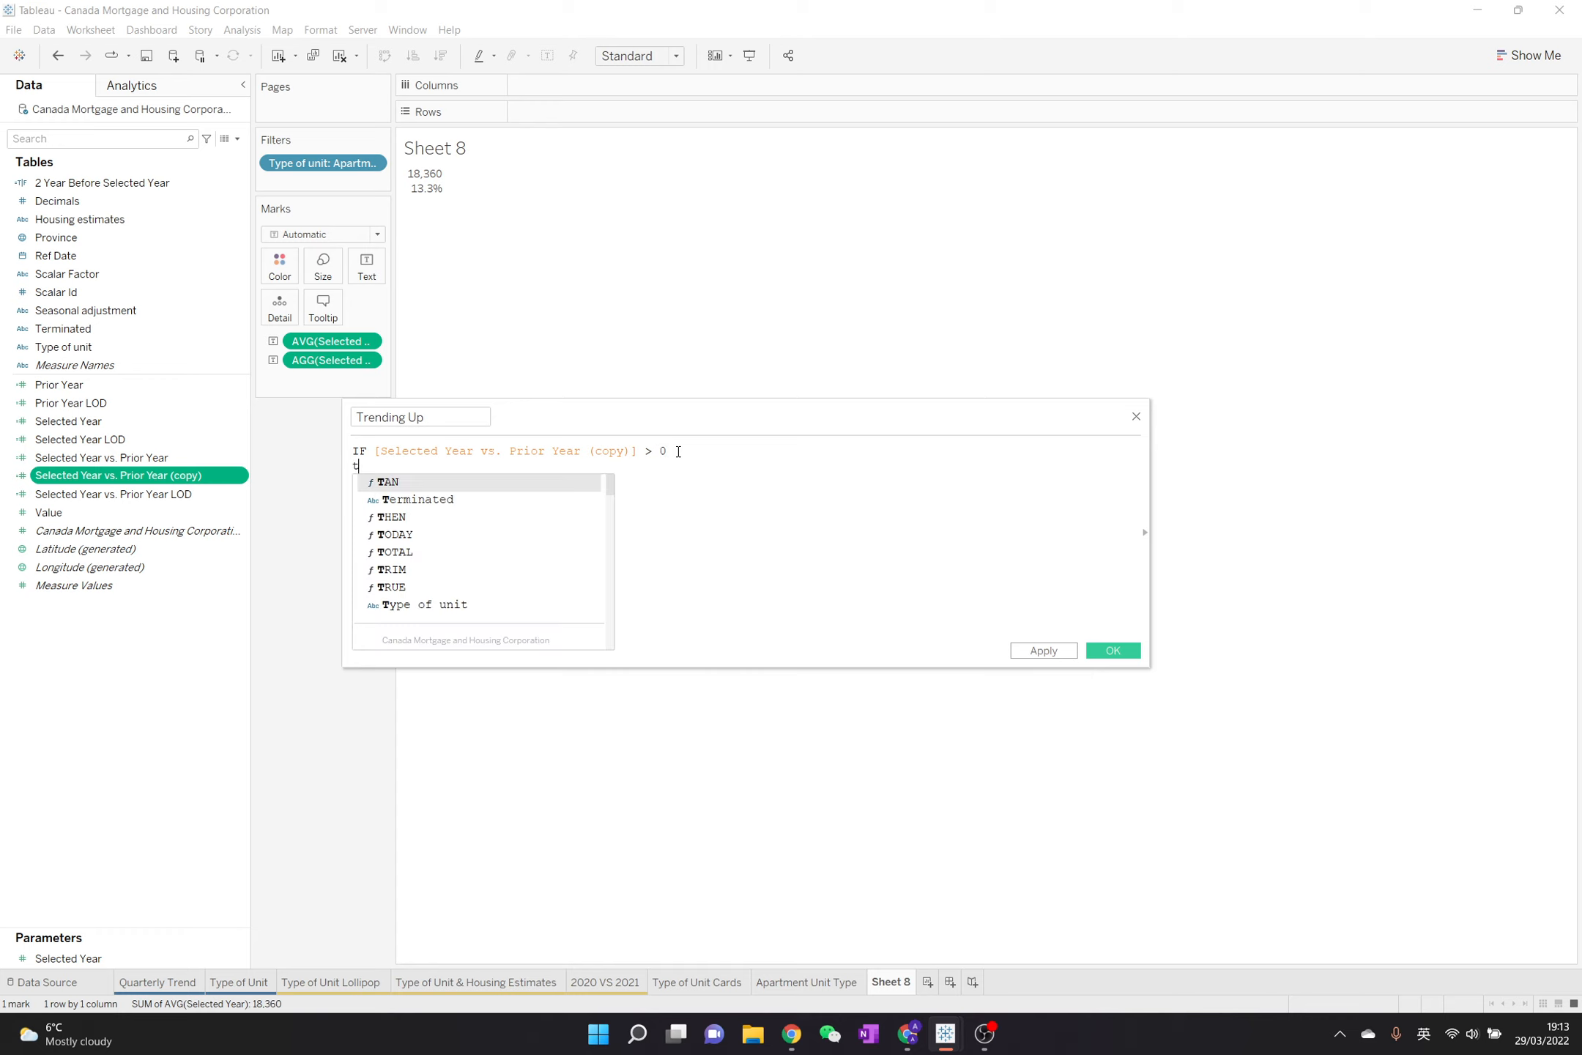
key(Return)
Make the formula return "▲" from the copied number format, close it with END, and save the calculation
text(")
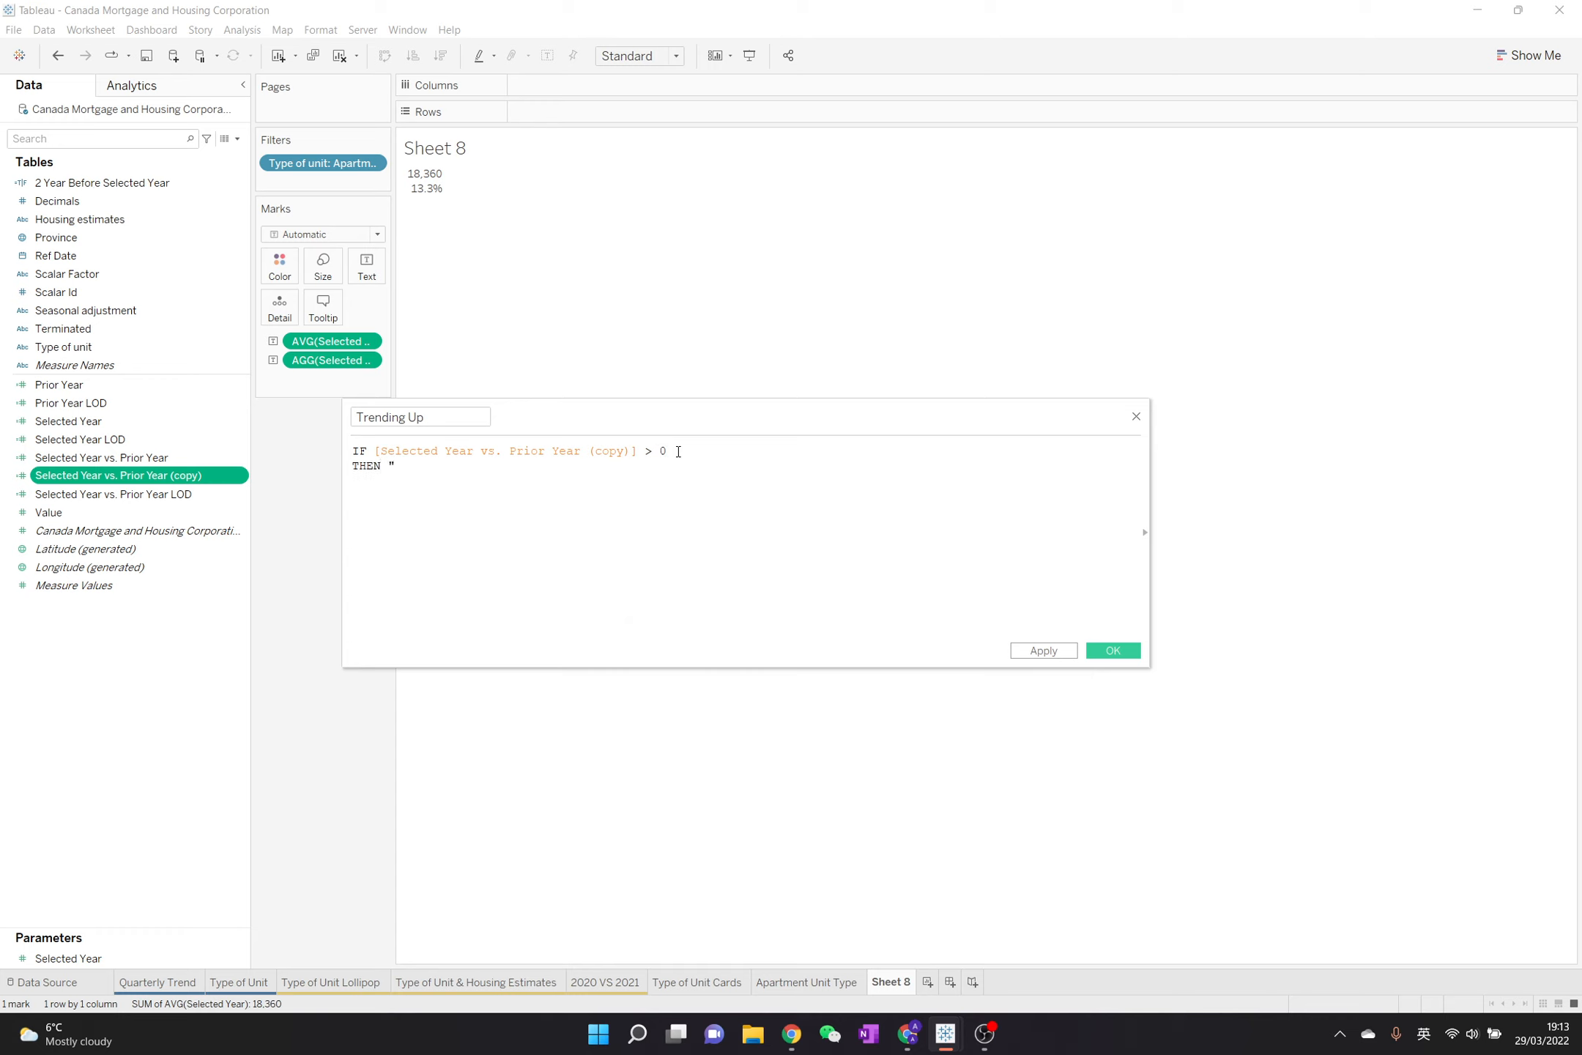
text(▲0.0%; ▼0.0%)
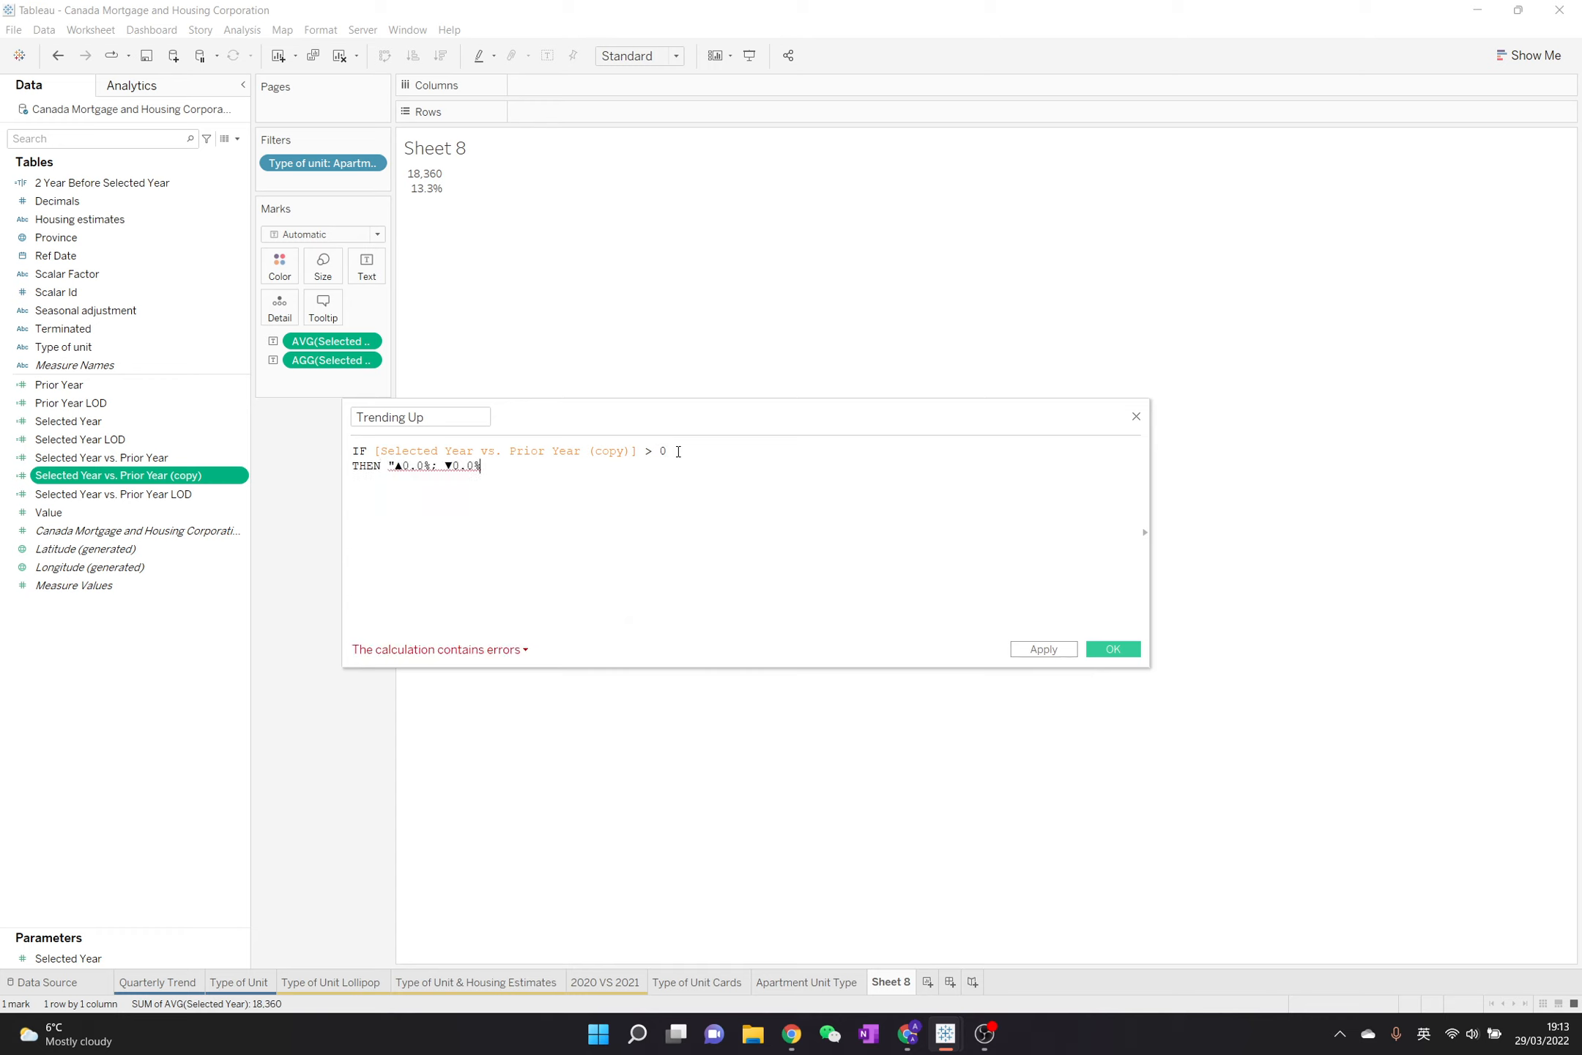
key(BackSpace)
key(BackSpace)
key(BackSpace)
key(BackSpace)
key(BackSpace)
key(BackSpace)
key(BackSpace)
key(BackSpace)
key(BackSpace)
key(BackSpace)
key(BackSpace)
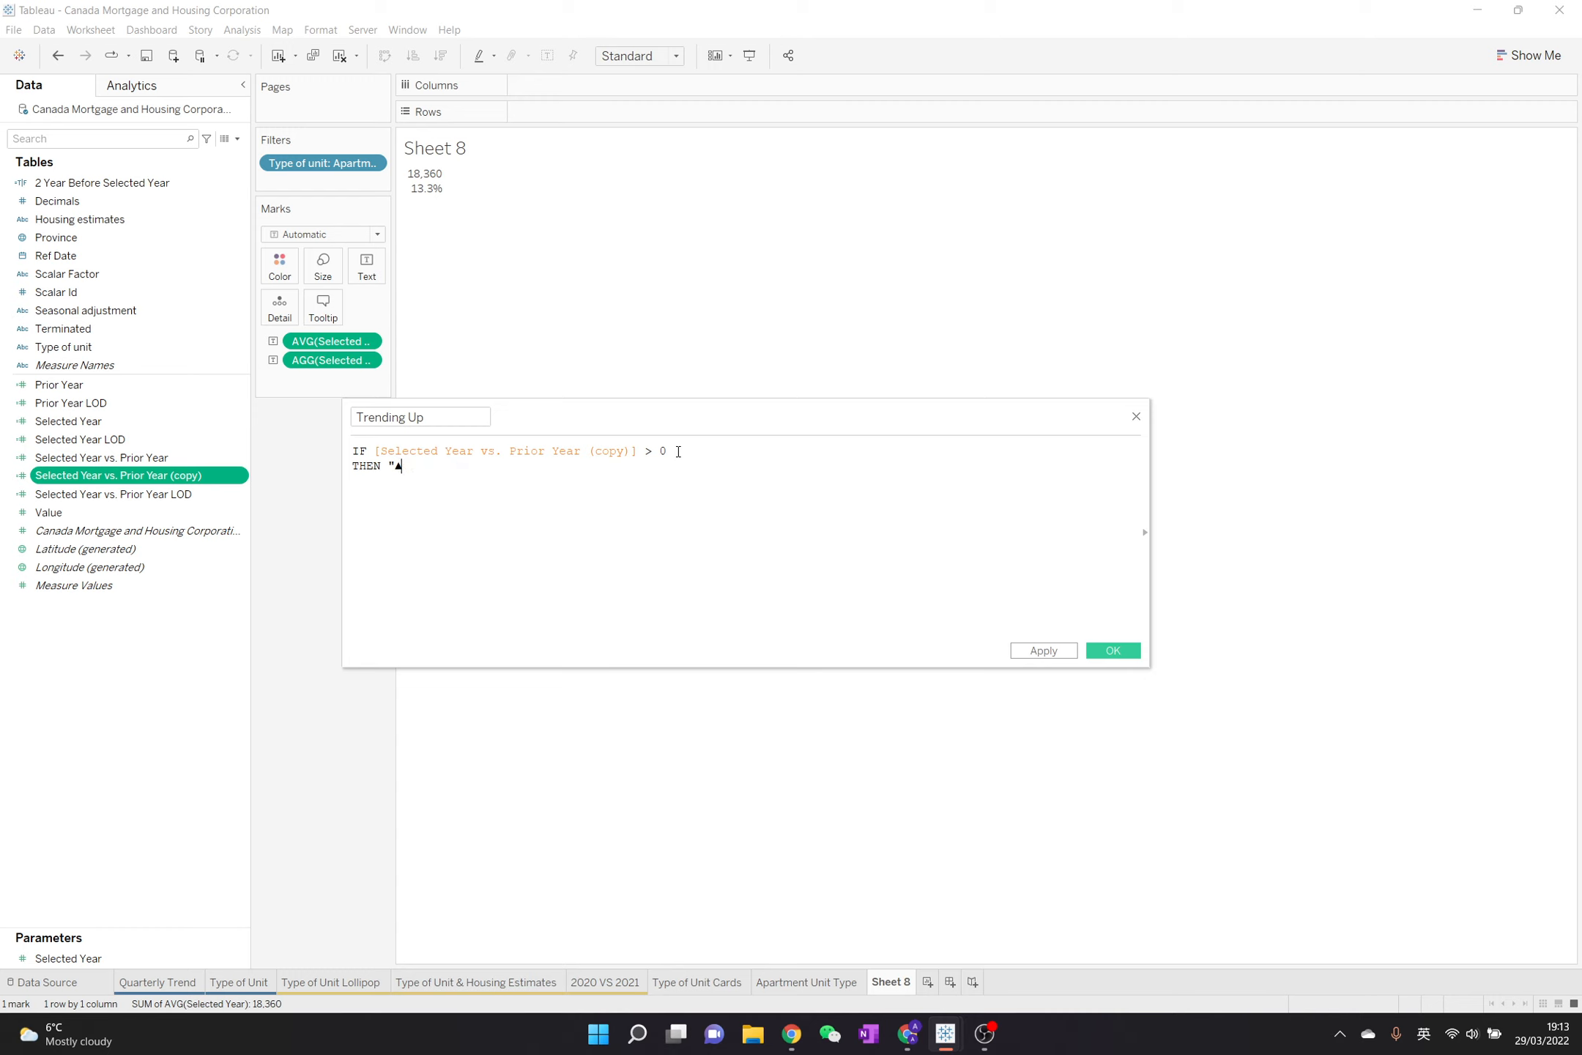
text(")
key(Return)
text(END)
click(1102, 652)
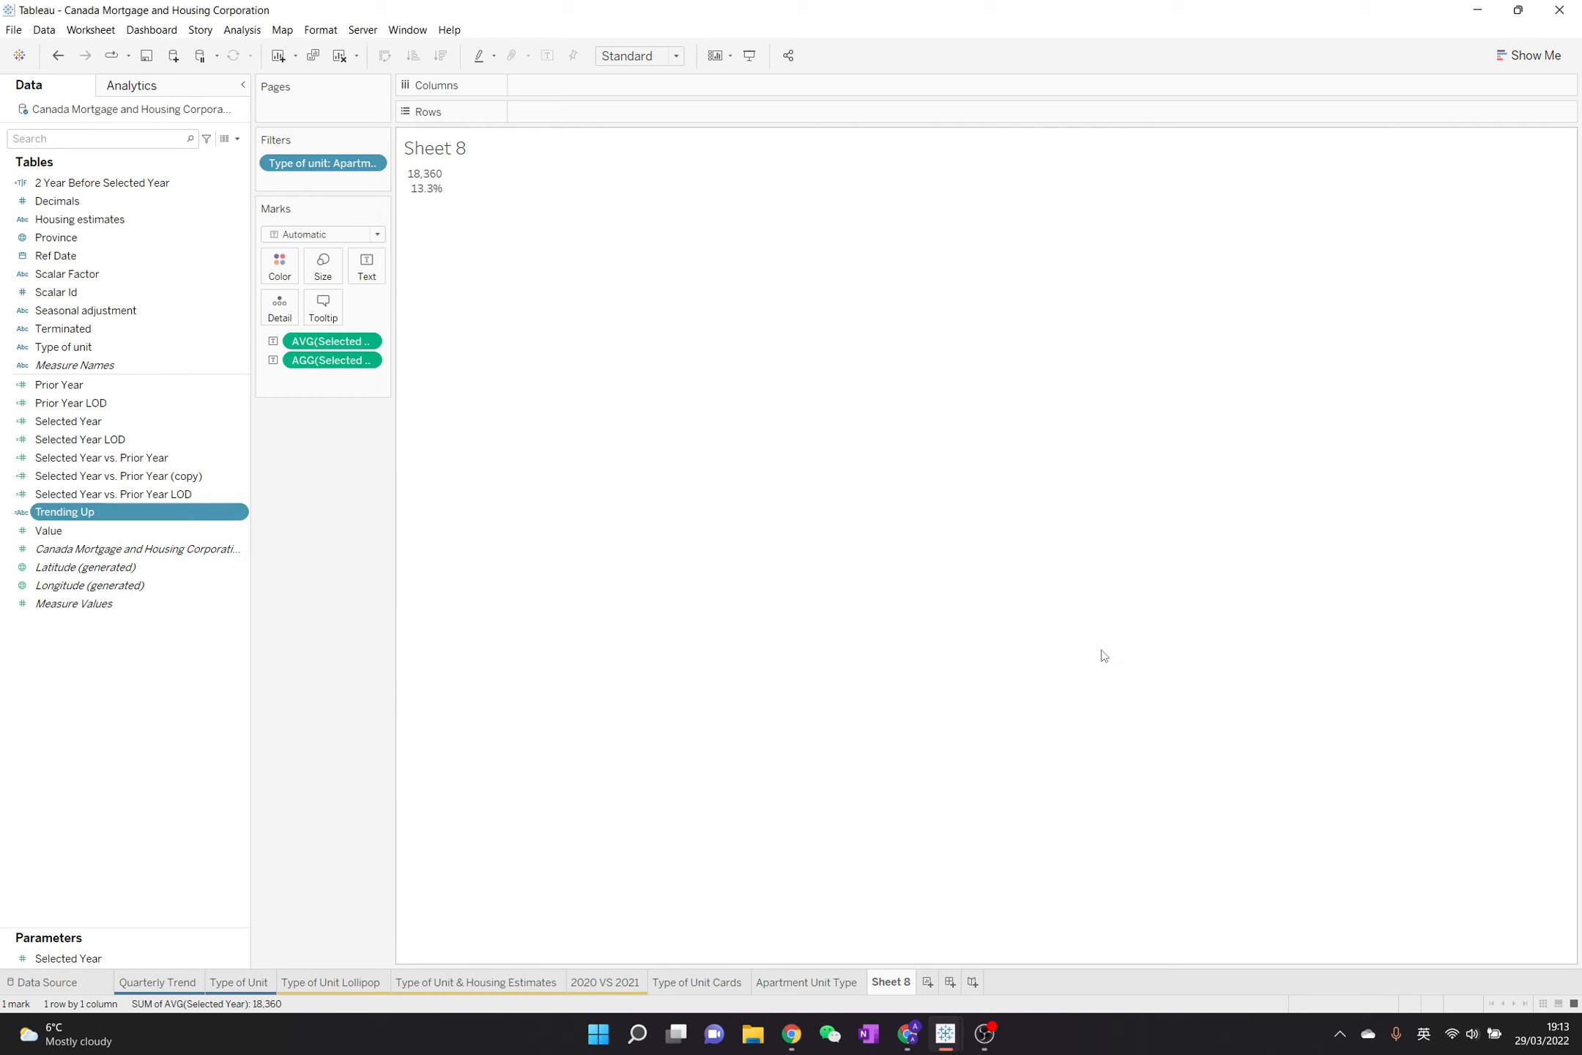
Duplicate the Trending Up field, open the copy for editing, and name it "Trending Down"
right_click(170, 517)
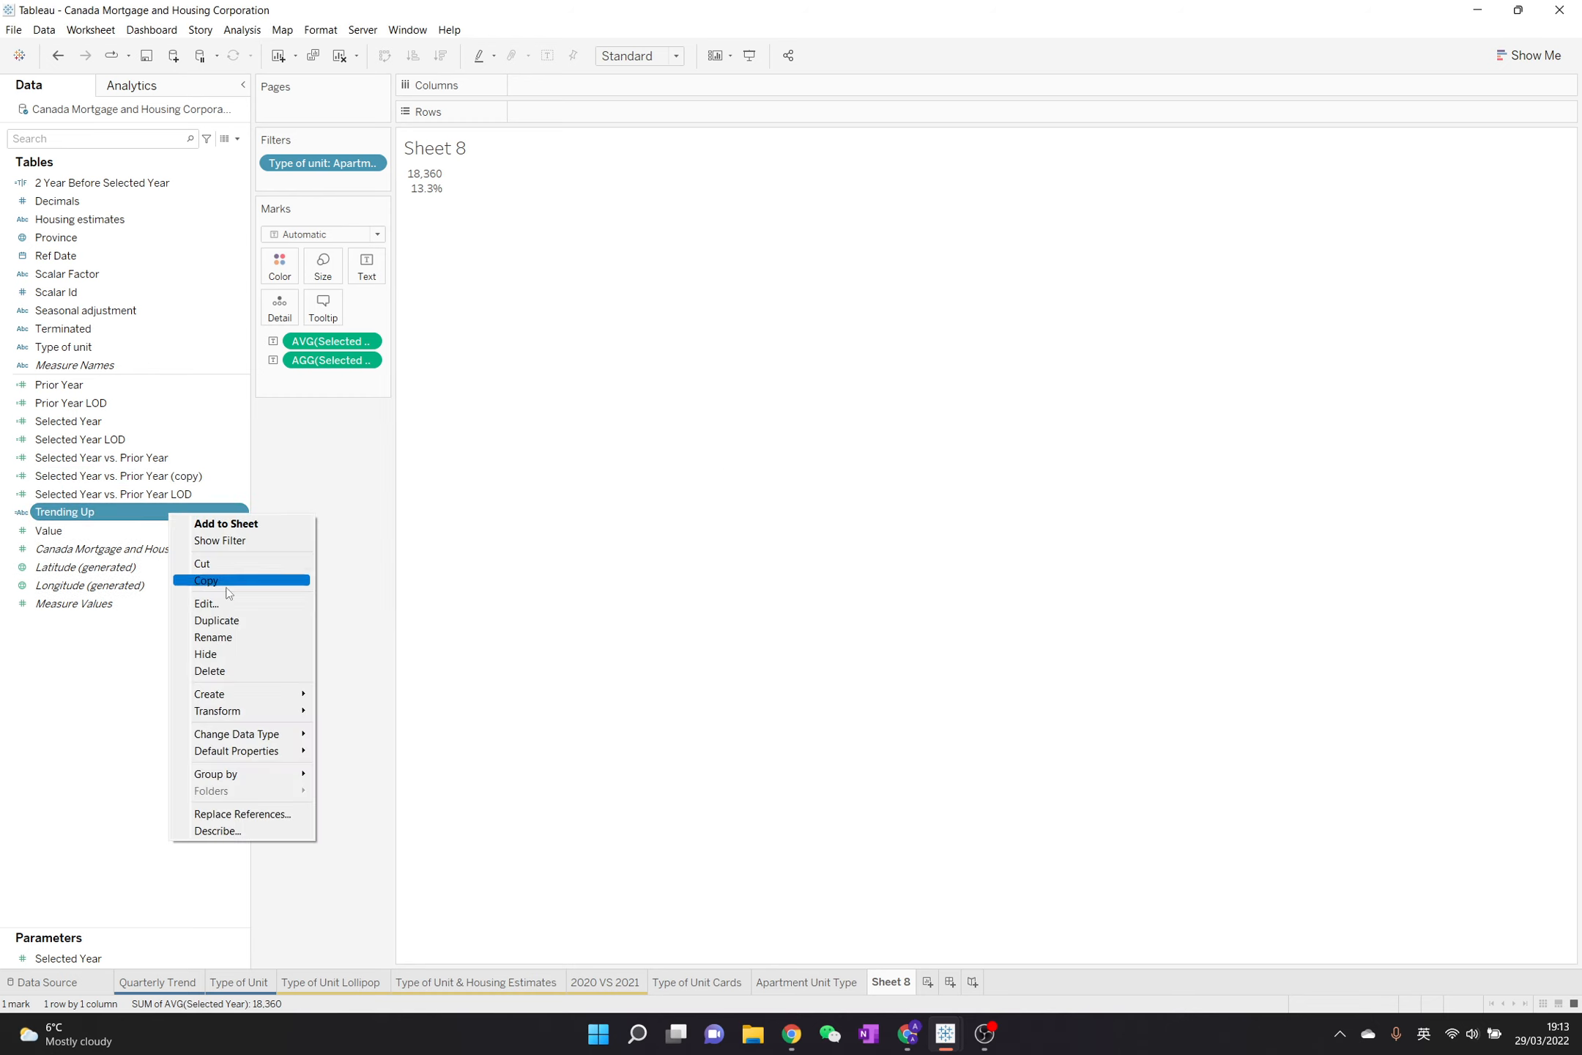
click(194, 620)
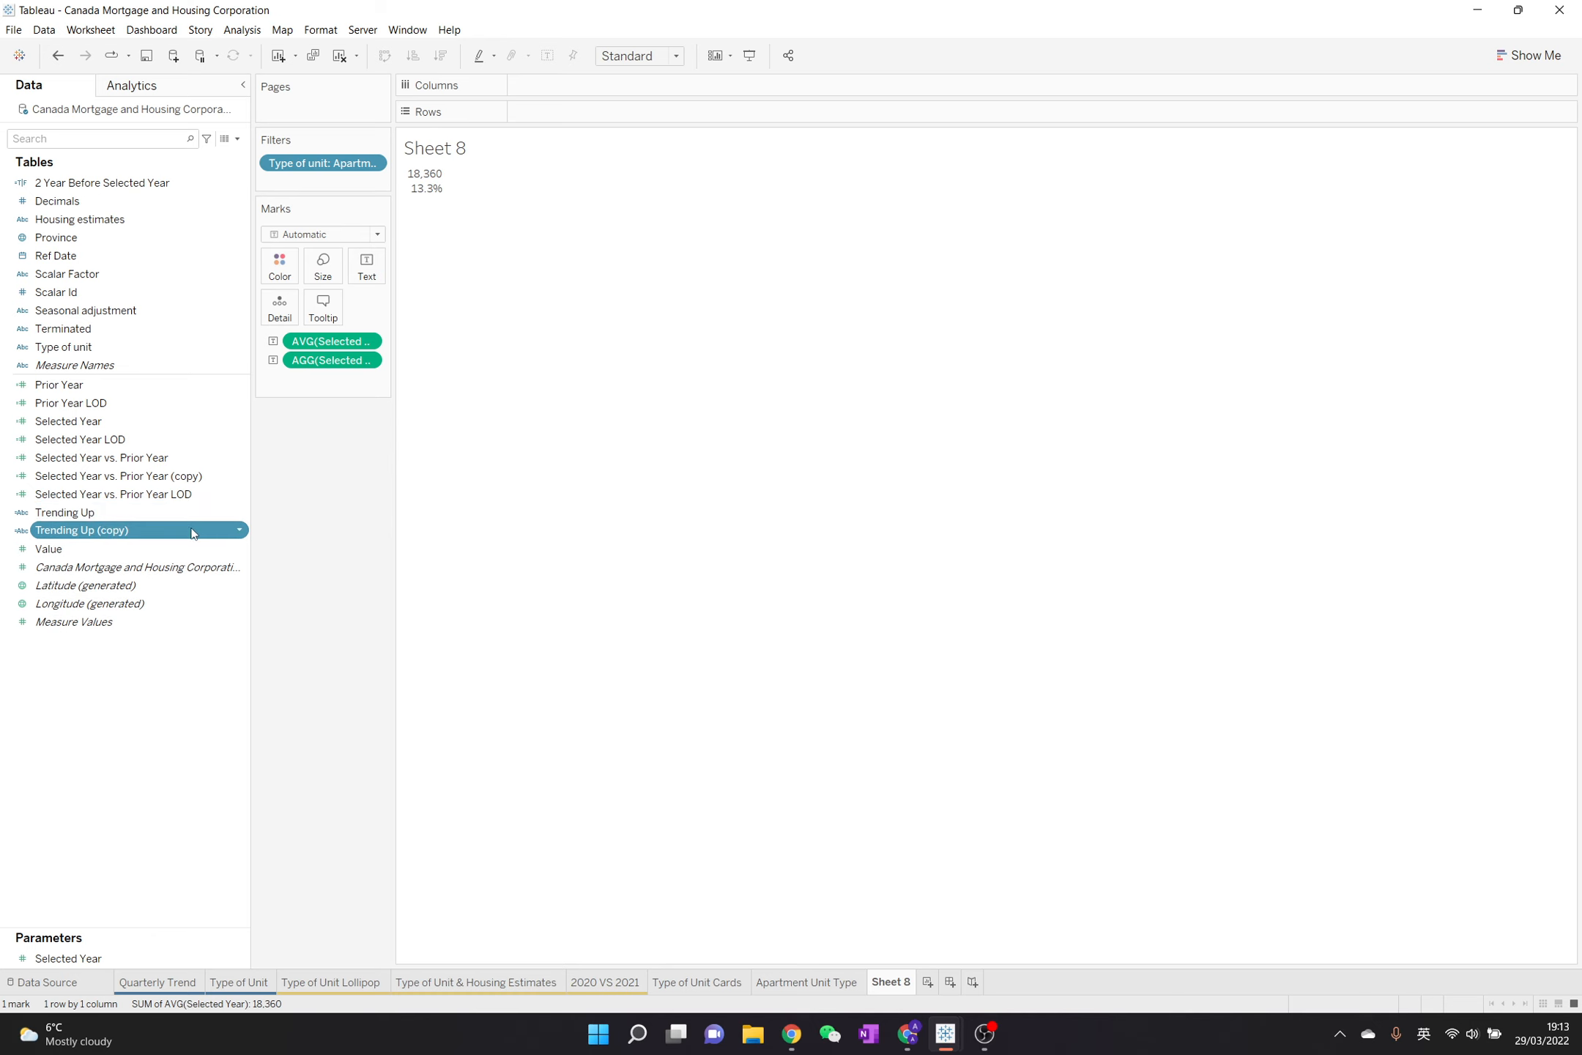
right_click(195, 523)
click(251, 624)
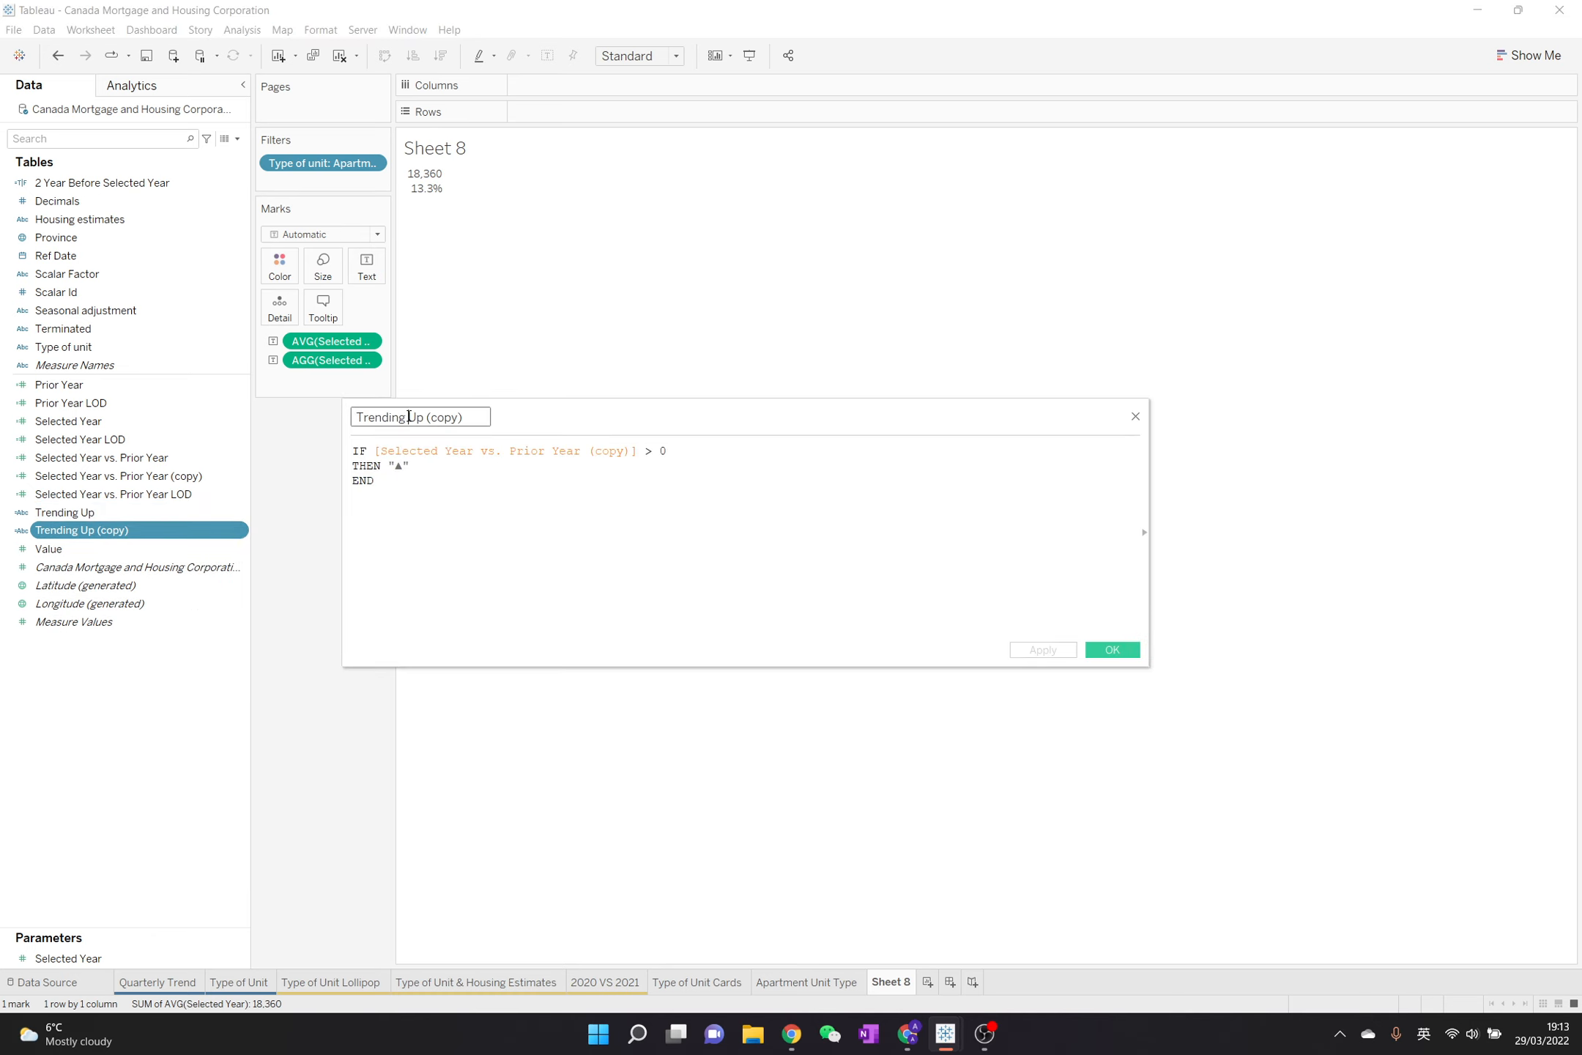
drag(408, 417, 498, 442)
text(Down)
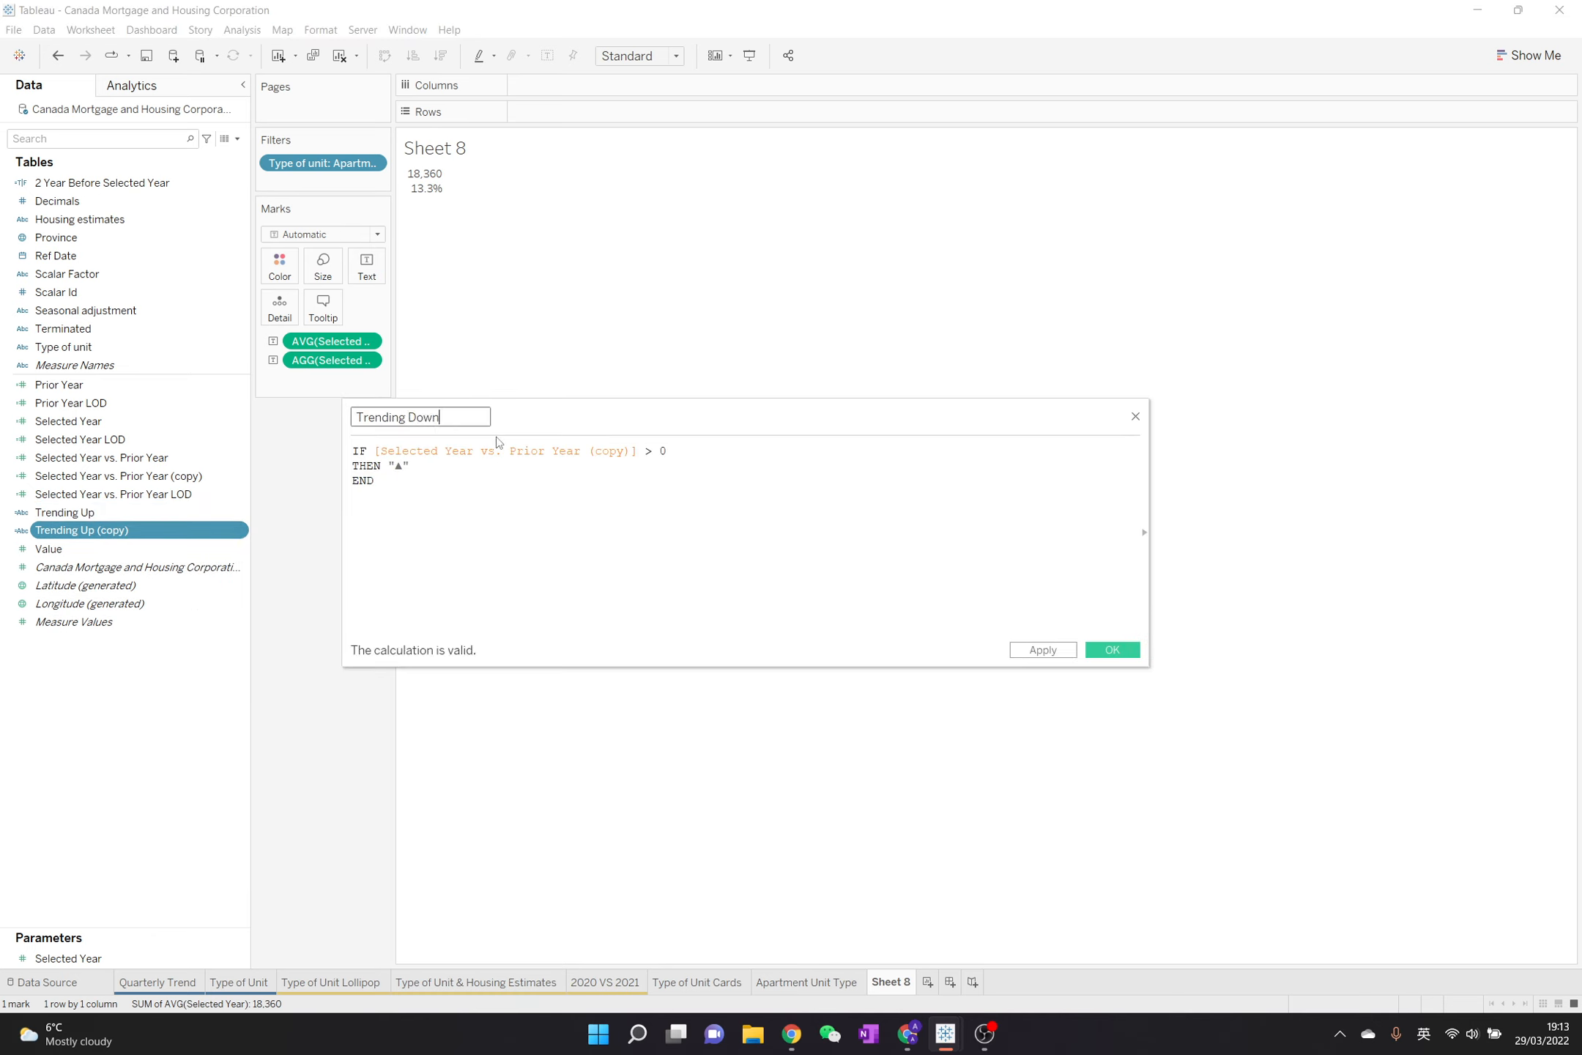
Replace the ▲ returned by the Trending Down formula with "▼" from the copied number format
drag(403, 465, 397, 464)
text(▲0.0%; ▼)
text(0)
key(BackSpace)
key(Left)
key(BackSpace)
key(BackSpace)
Change the Trending Down condition's operator to <= and save the calculation
key(BackSpace)
key(BackSpace)
key(BackSpace)
key(BackSpace)
key(BackSpace)
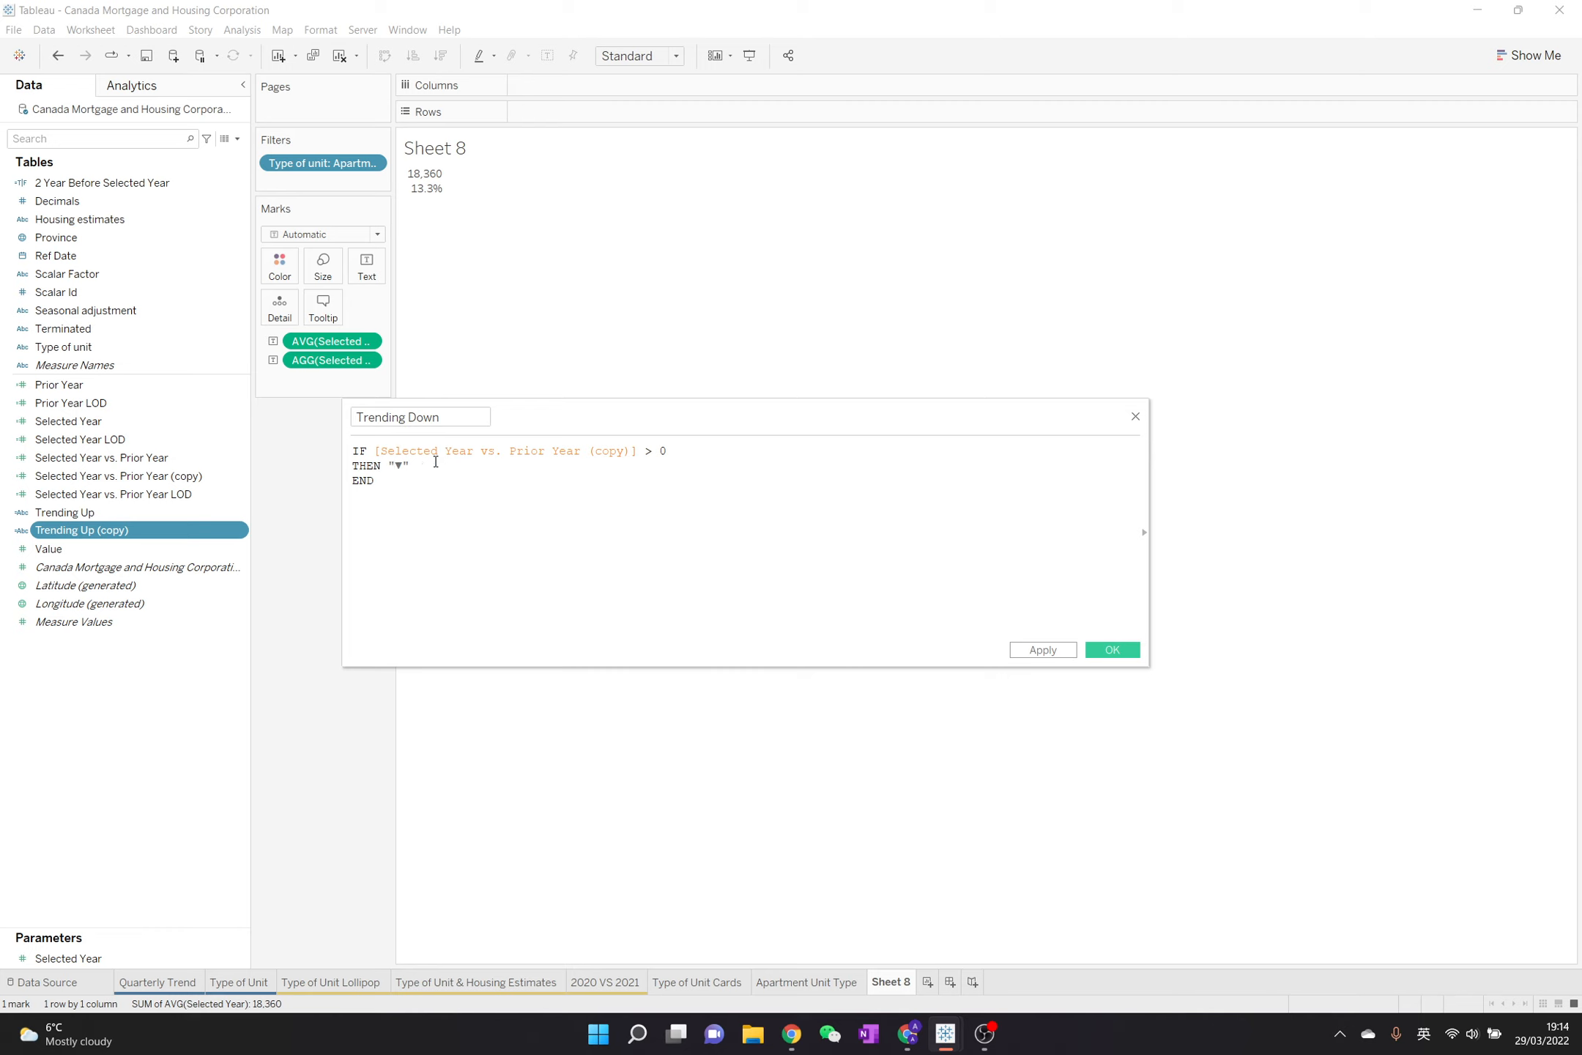
click(650, 451)
key(BackSpace)
text(<=)
click(1125, 652)
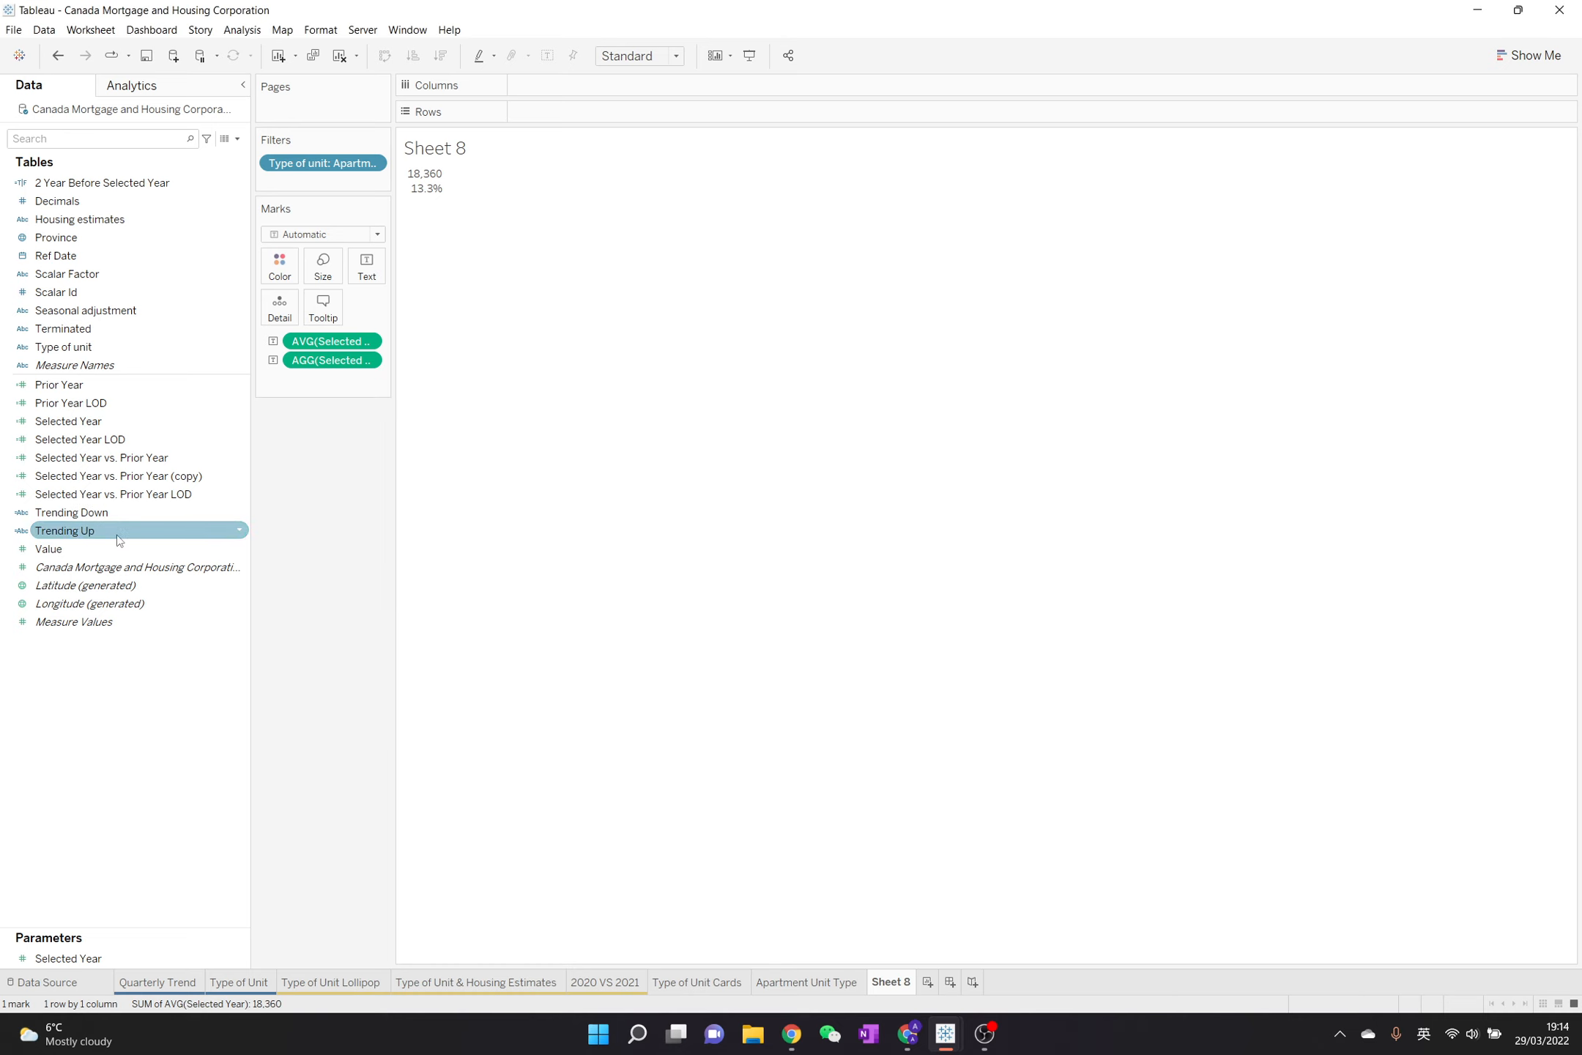
Add Trending Up and Trending Down to the text label and put both fields together on one line
drag(64, 530, 371, 272)
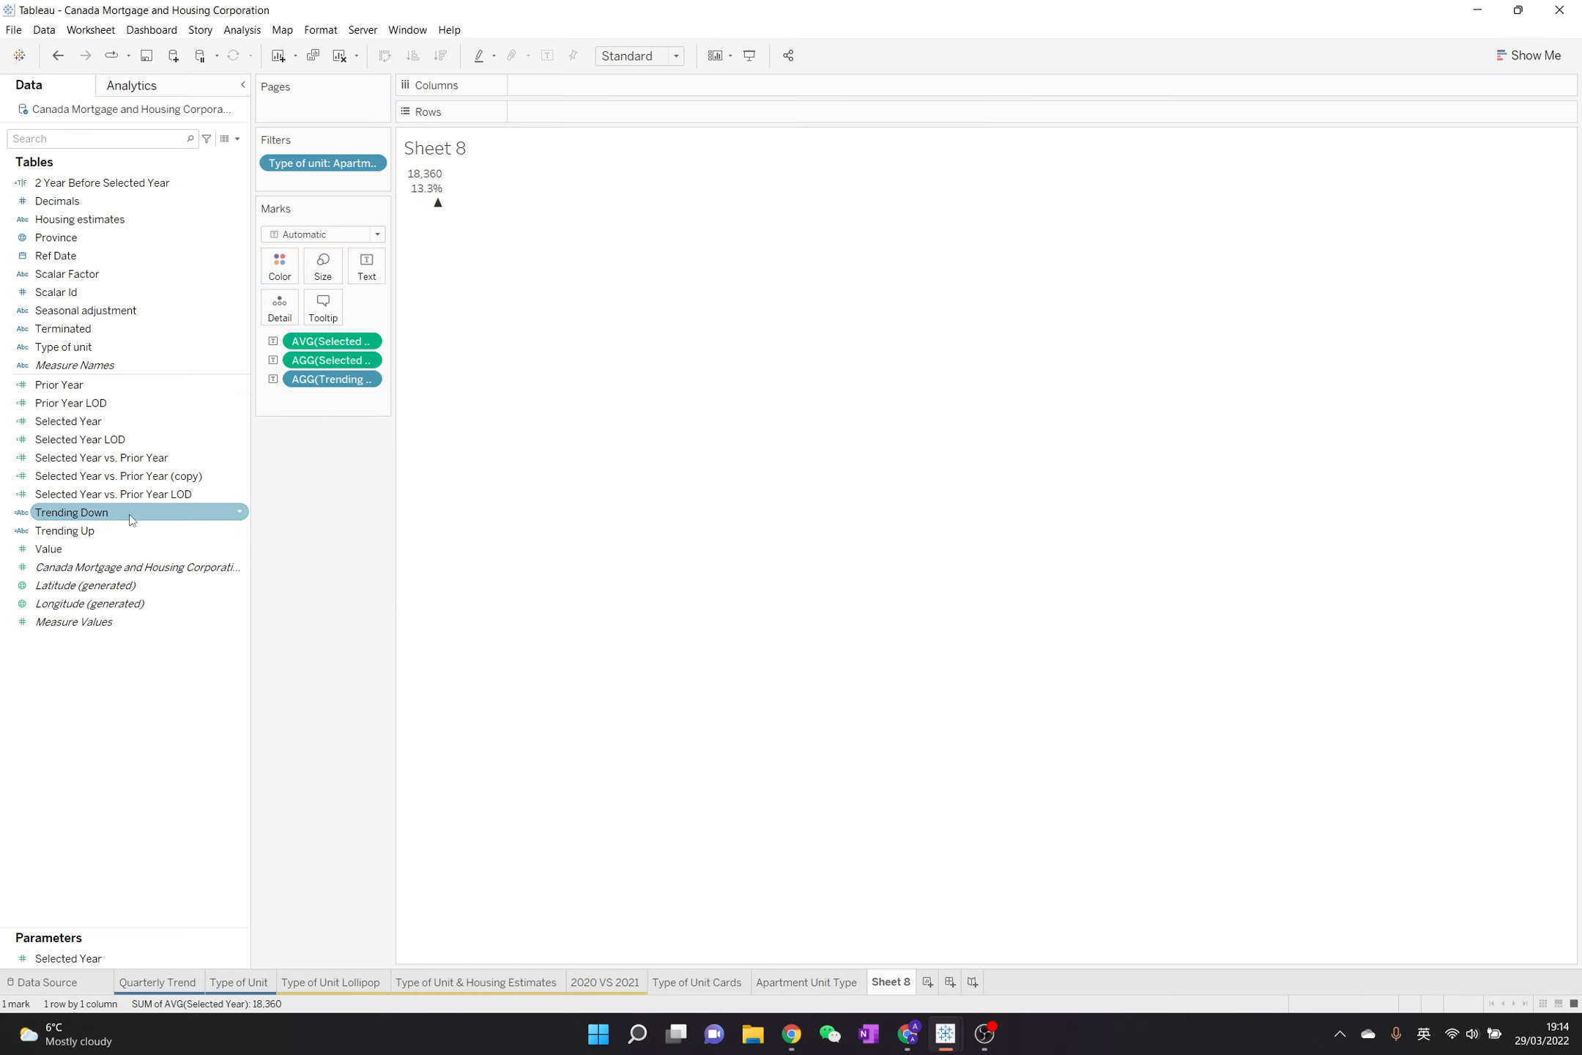
drag(73, 512, 367, 272)
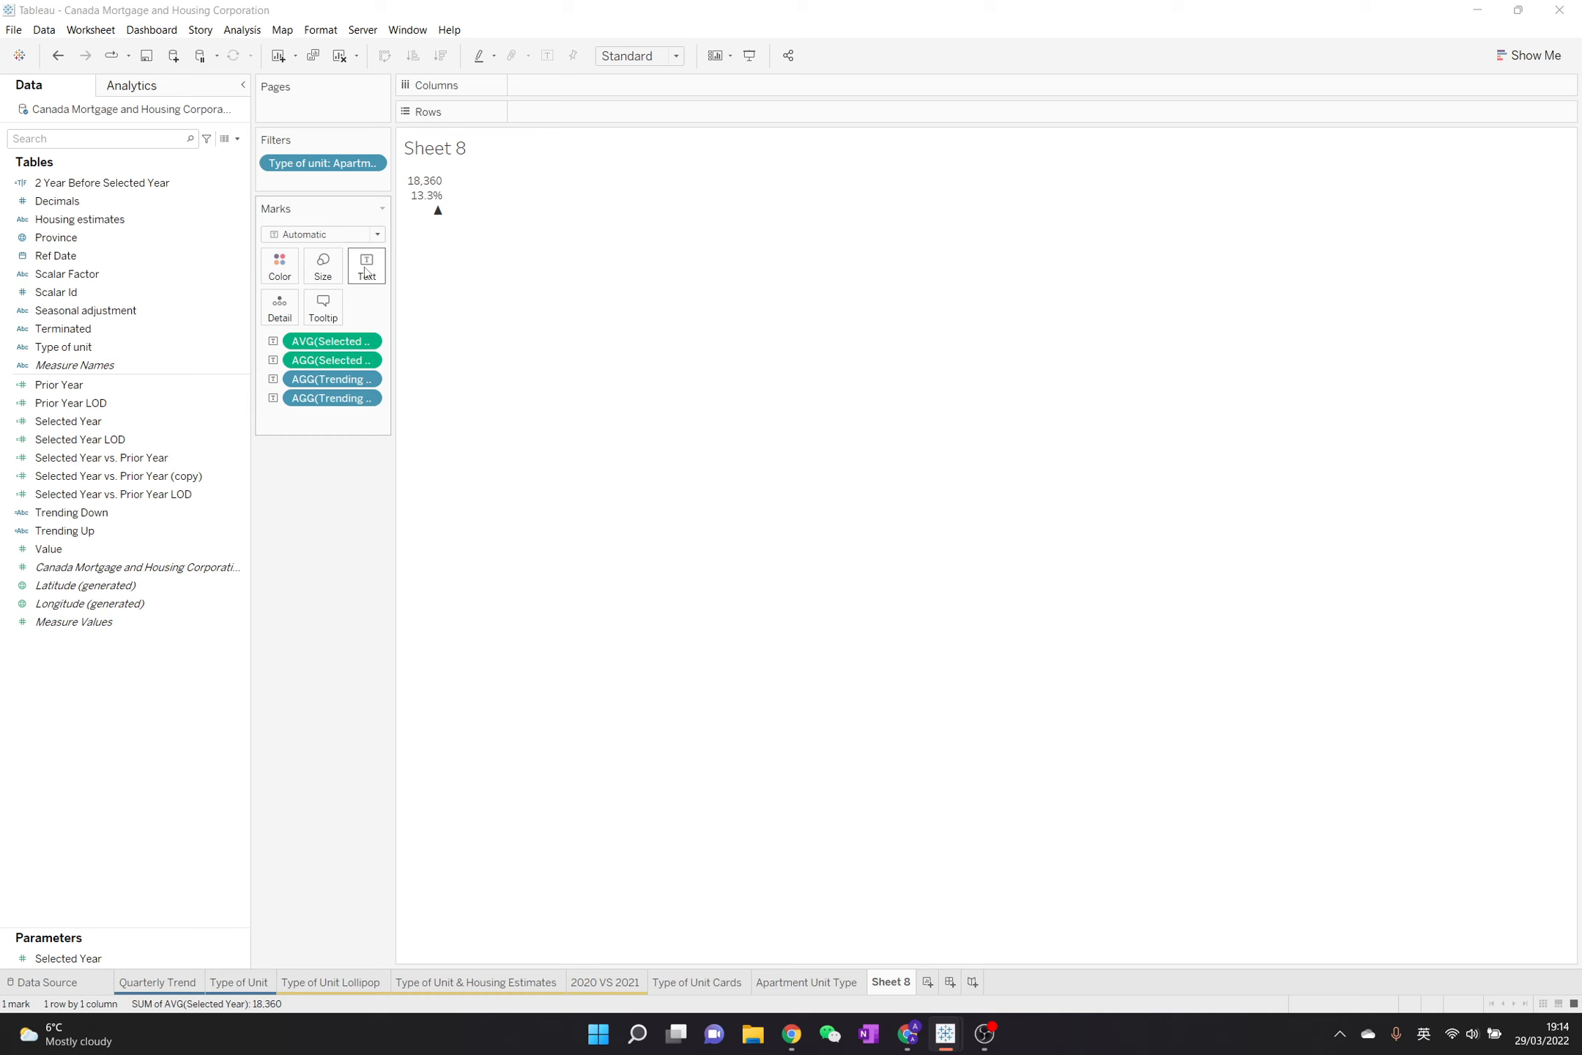
click(367, 269)
click(490, 301)
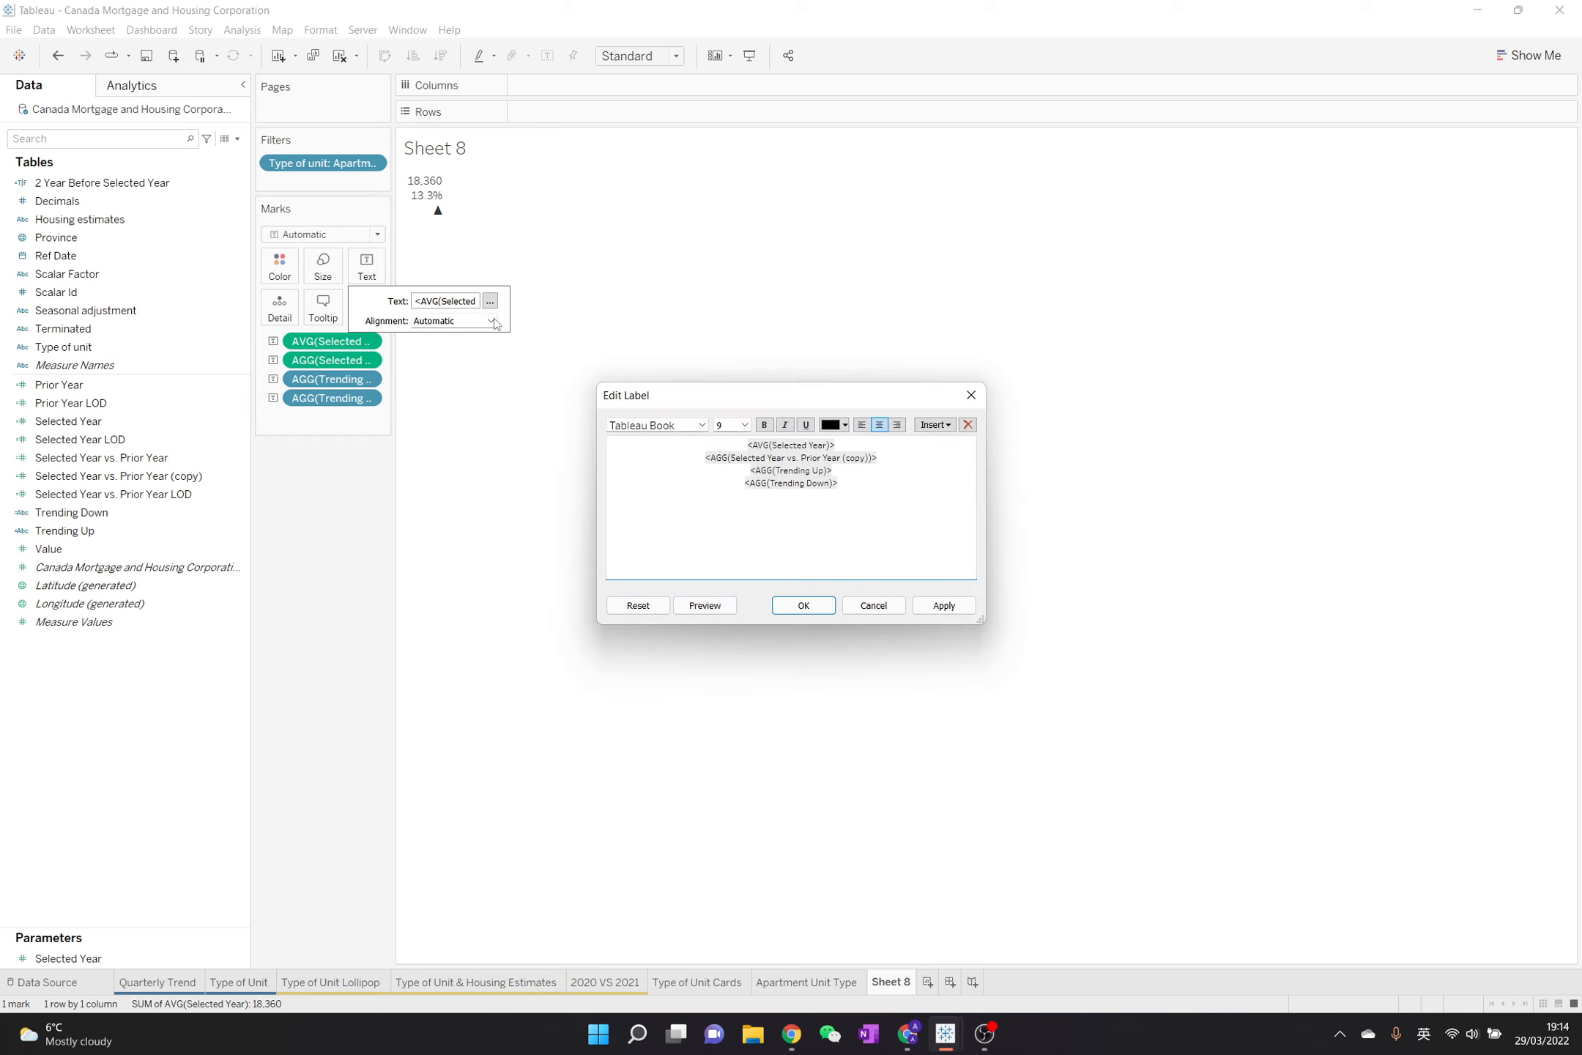
drag(841, 470, 745, 467)
click(745, 483)
double_click(762, 471)
double_click(774, 484)
click(738, 481)
key(BackSpace)
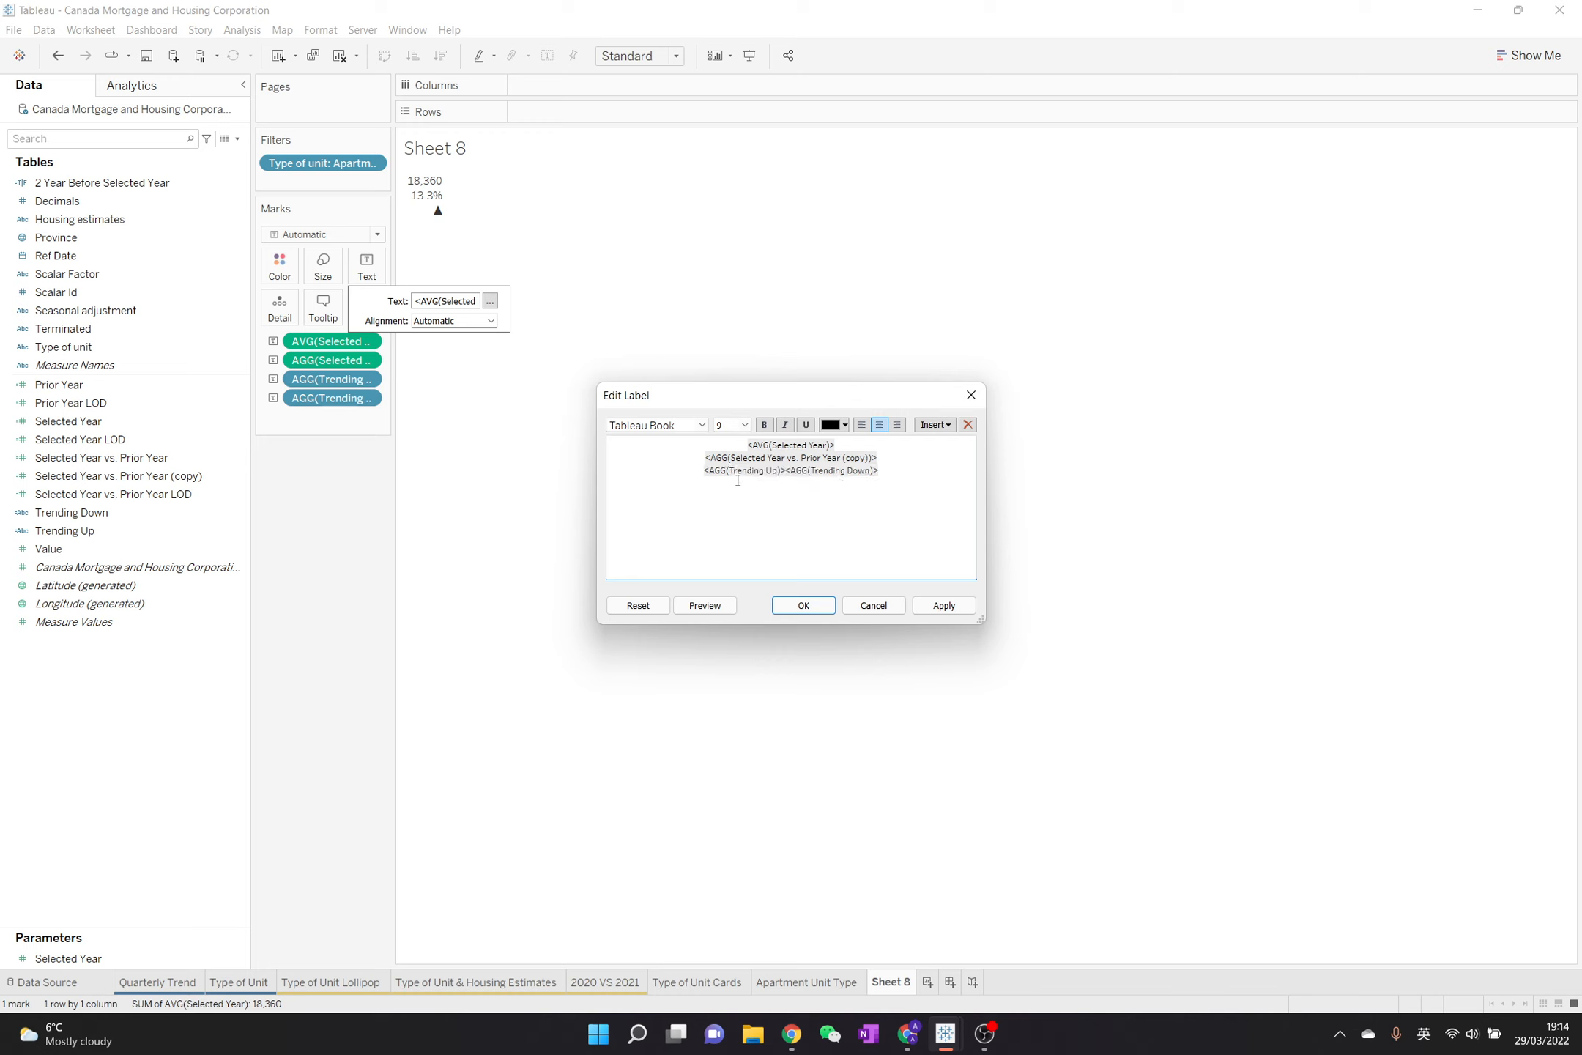
Color the Trending Up field green and the Trending Down field red in the label
double_click(741, 473)
click(845, 425)
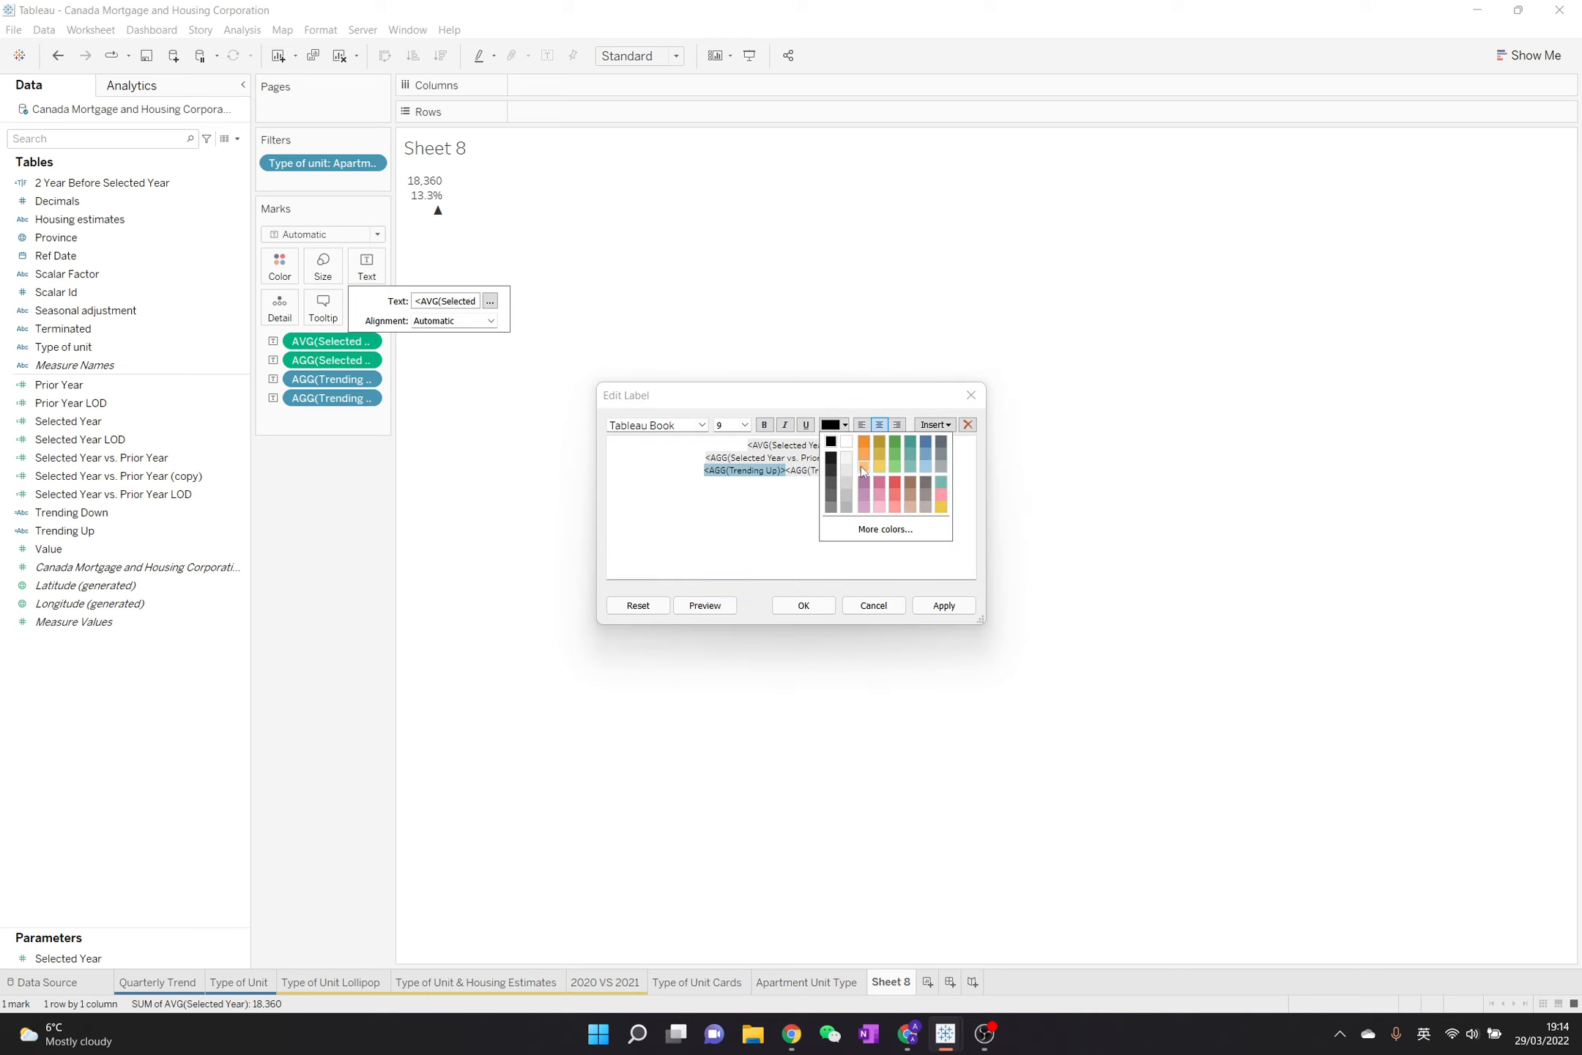
click(895, 448)
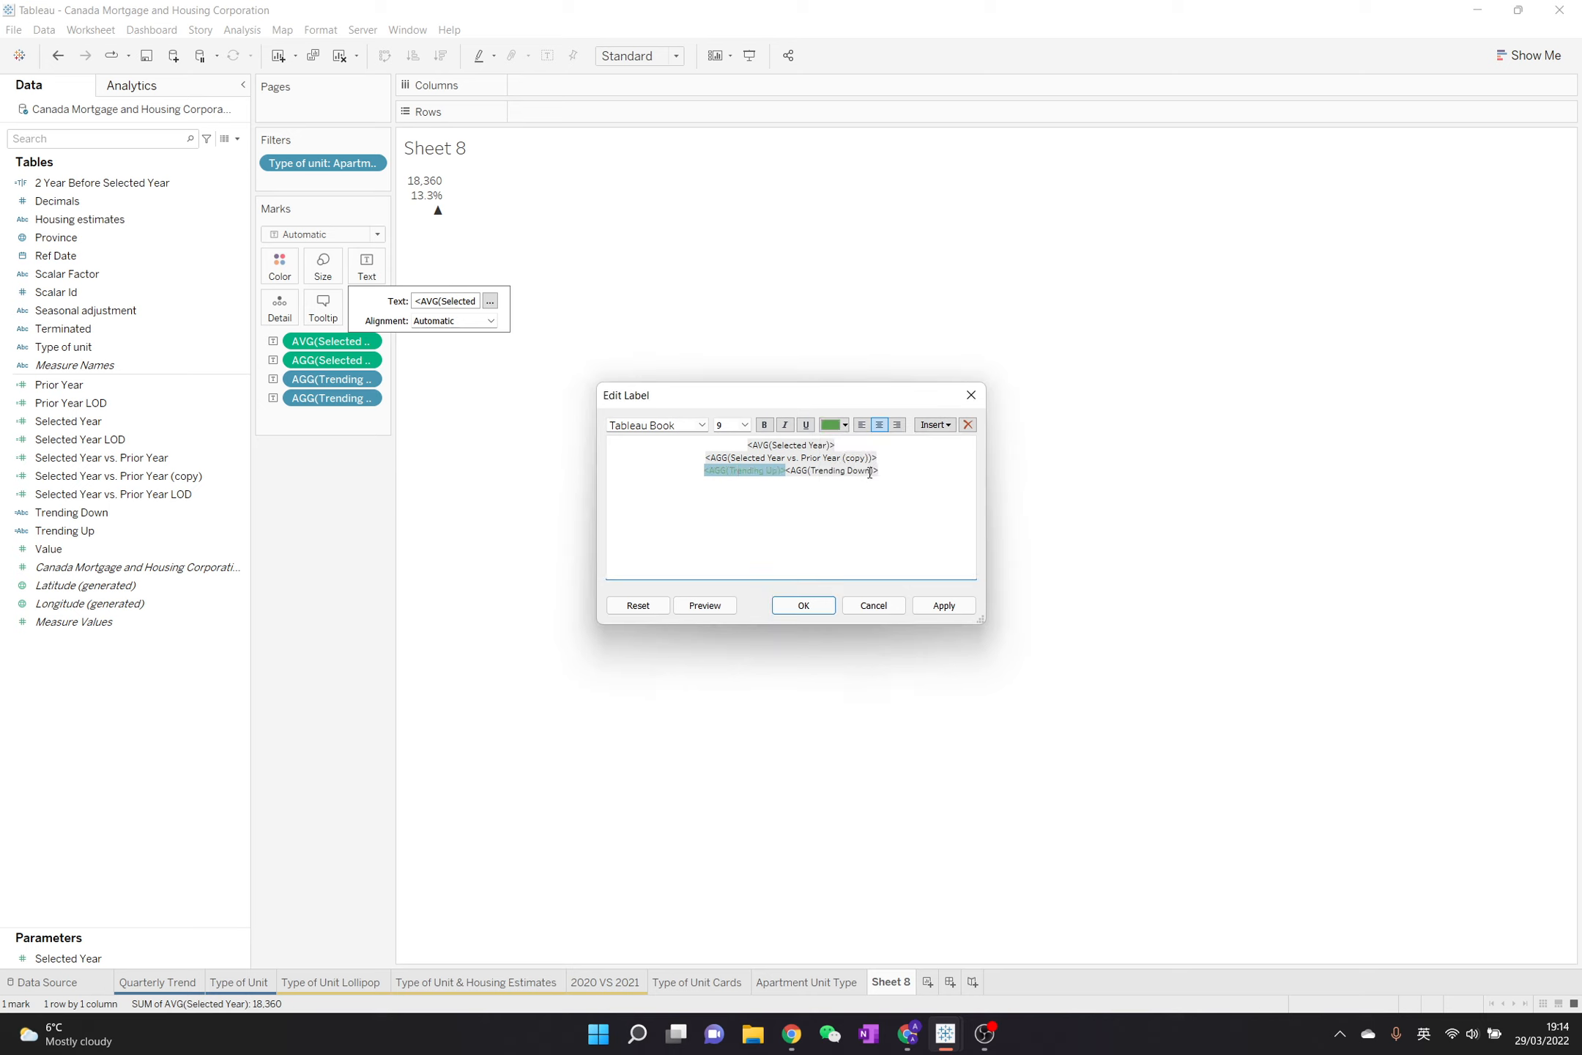
double_click(869, 473)
click(845, 426)
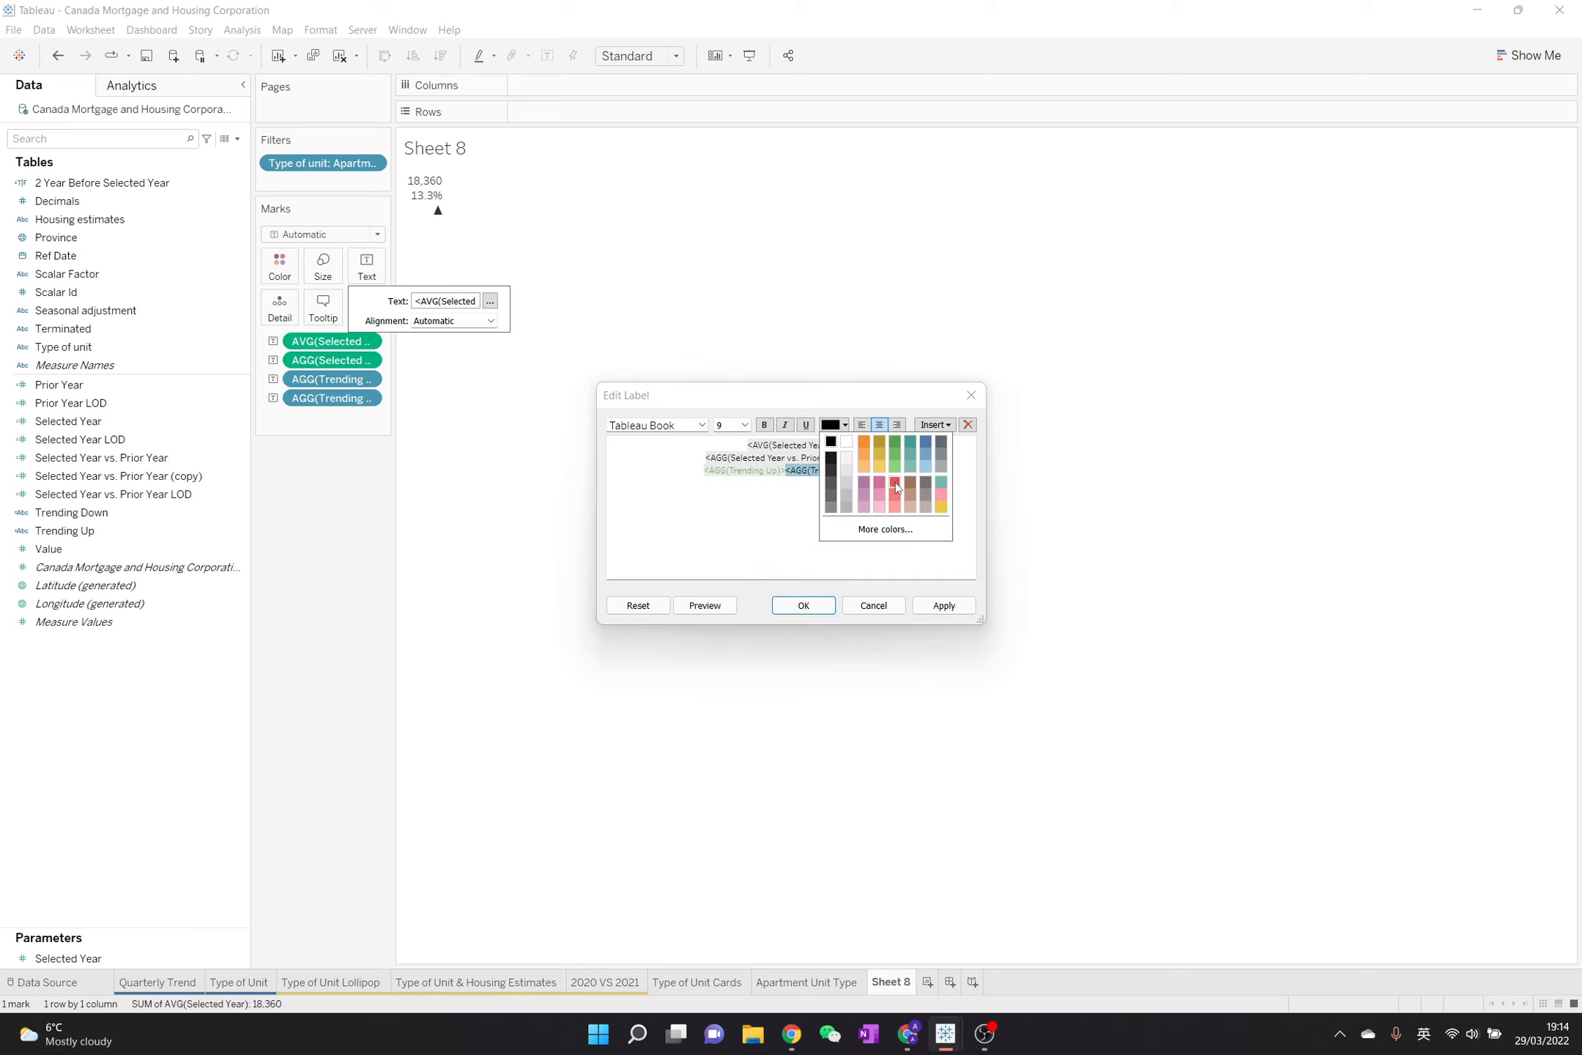
click(895, 485)
drag(881, 472, 695, 469)
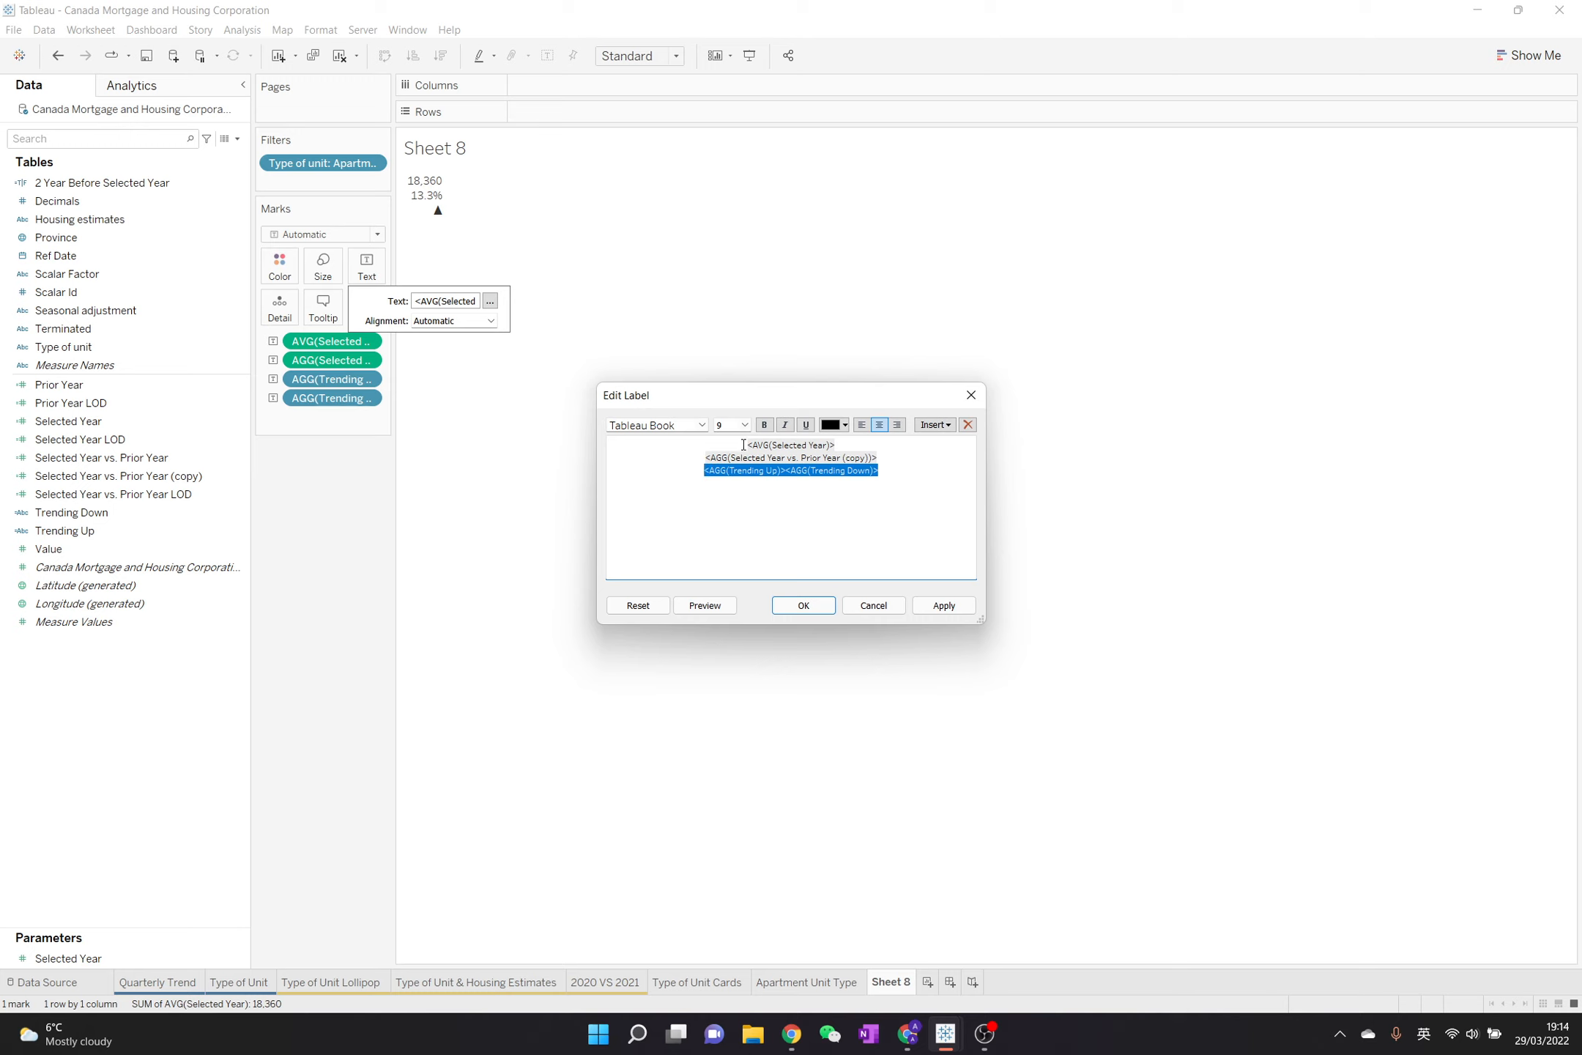
Format the AVG(Selected Year) line of the label as bold at size 20
drag(743, 444, 841, 446)
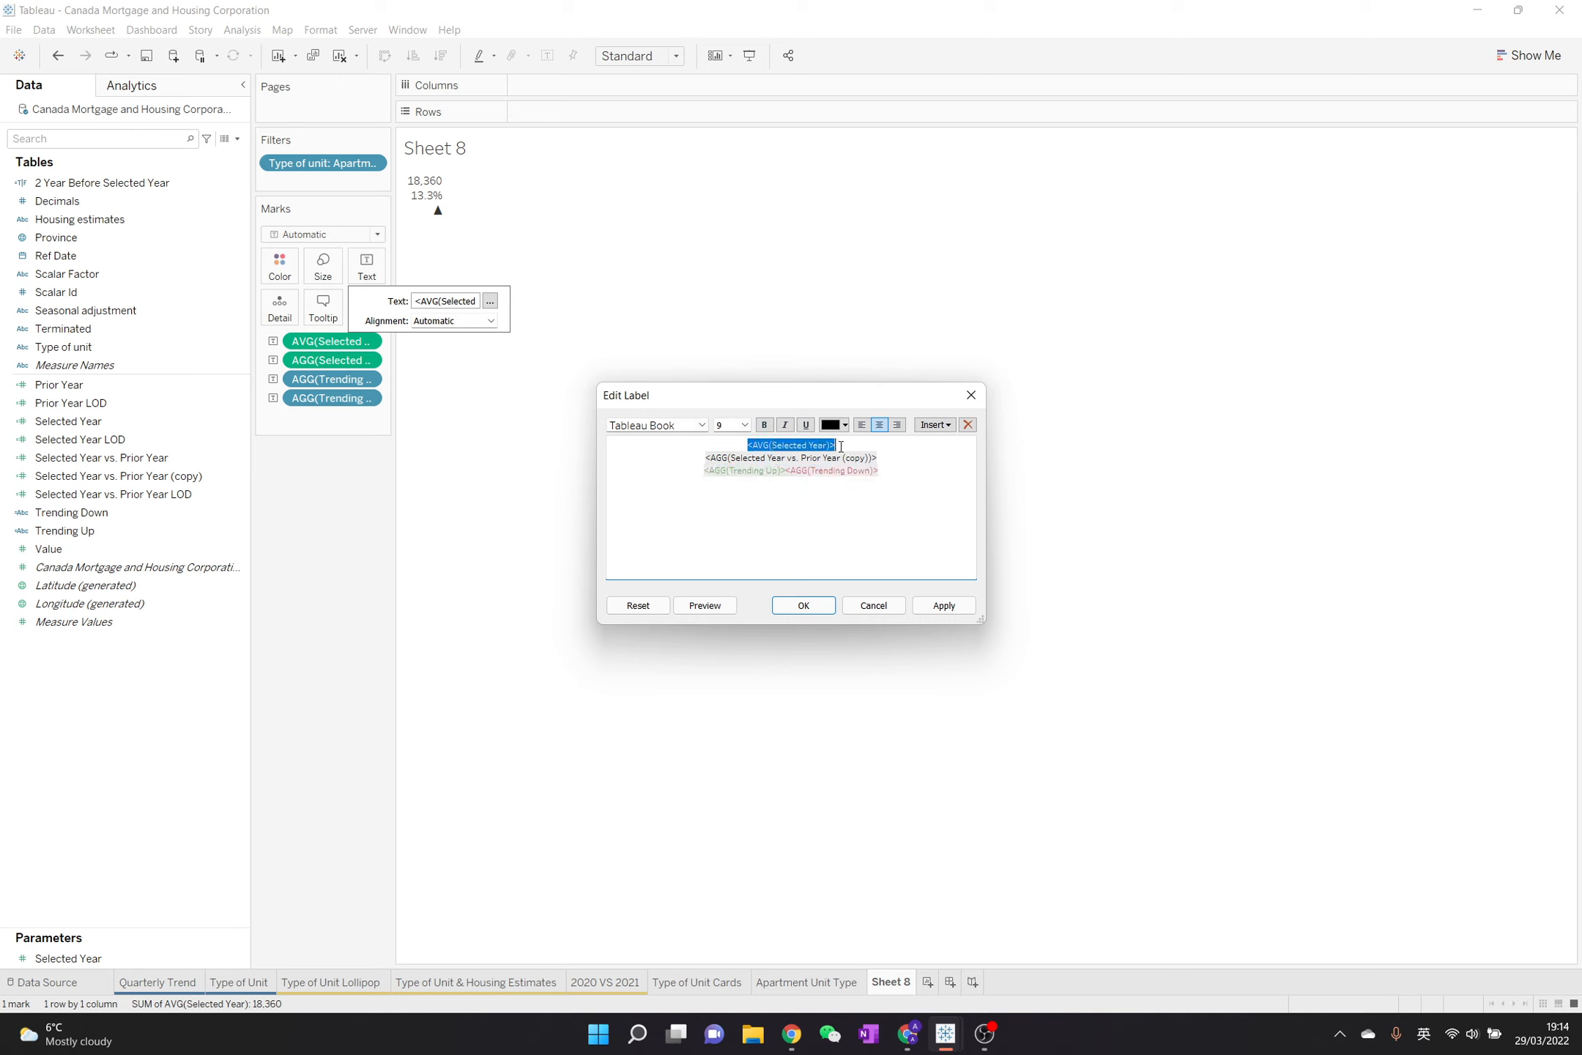
click(744, 425)
click(732, 539)
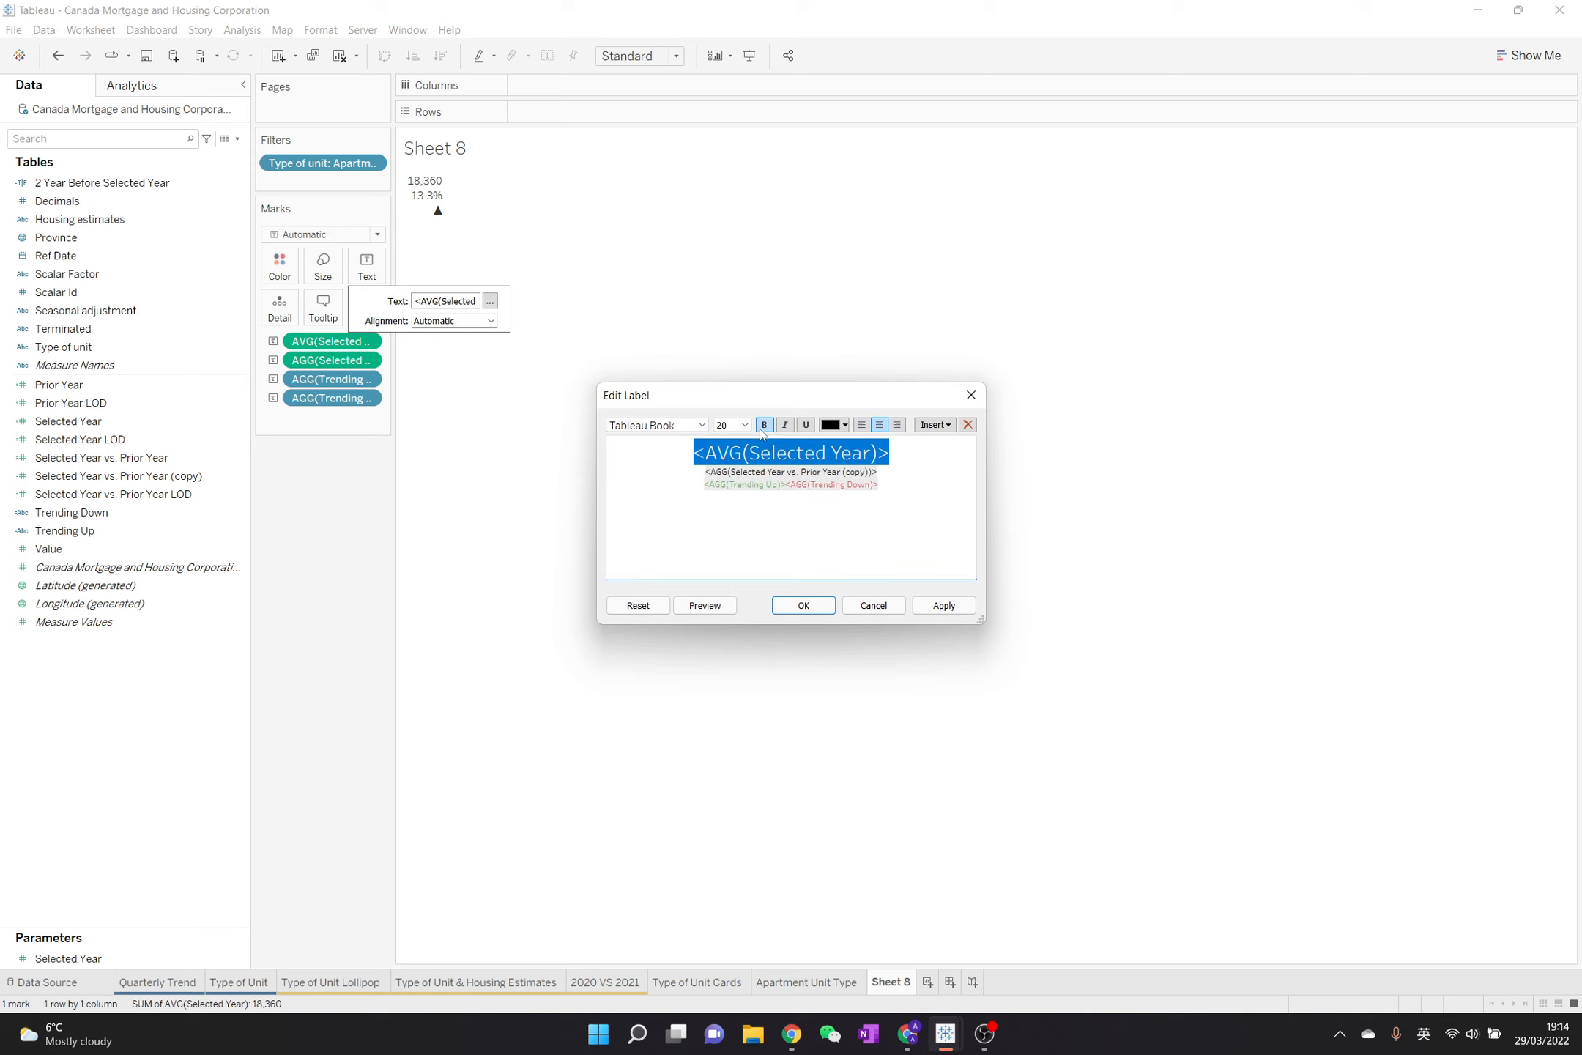
Cut the Trending Up and Trending Down fields from the label's last line
drag(701, 484, 900, 487)
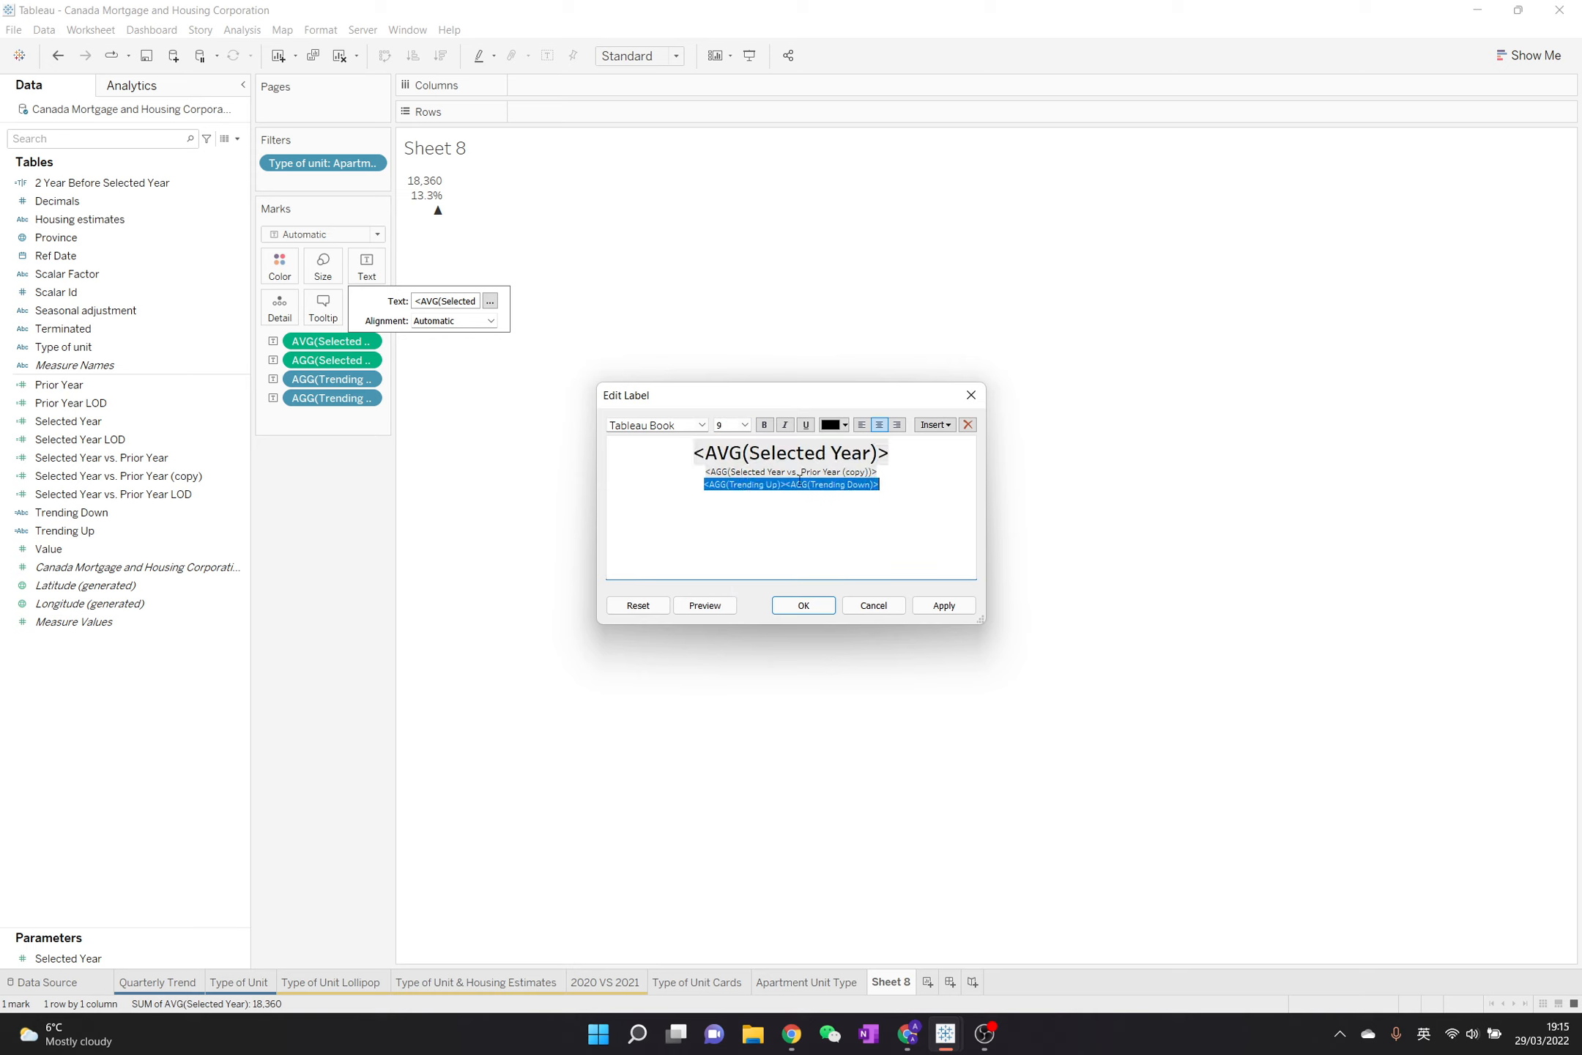
key(BackSpace)
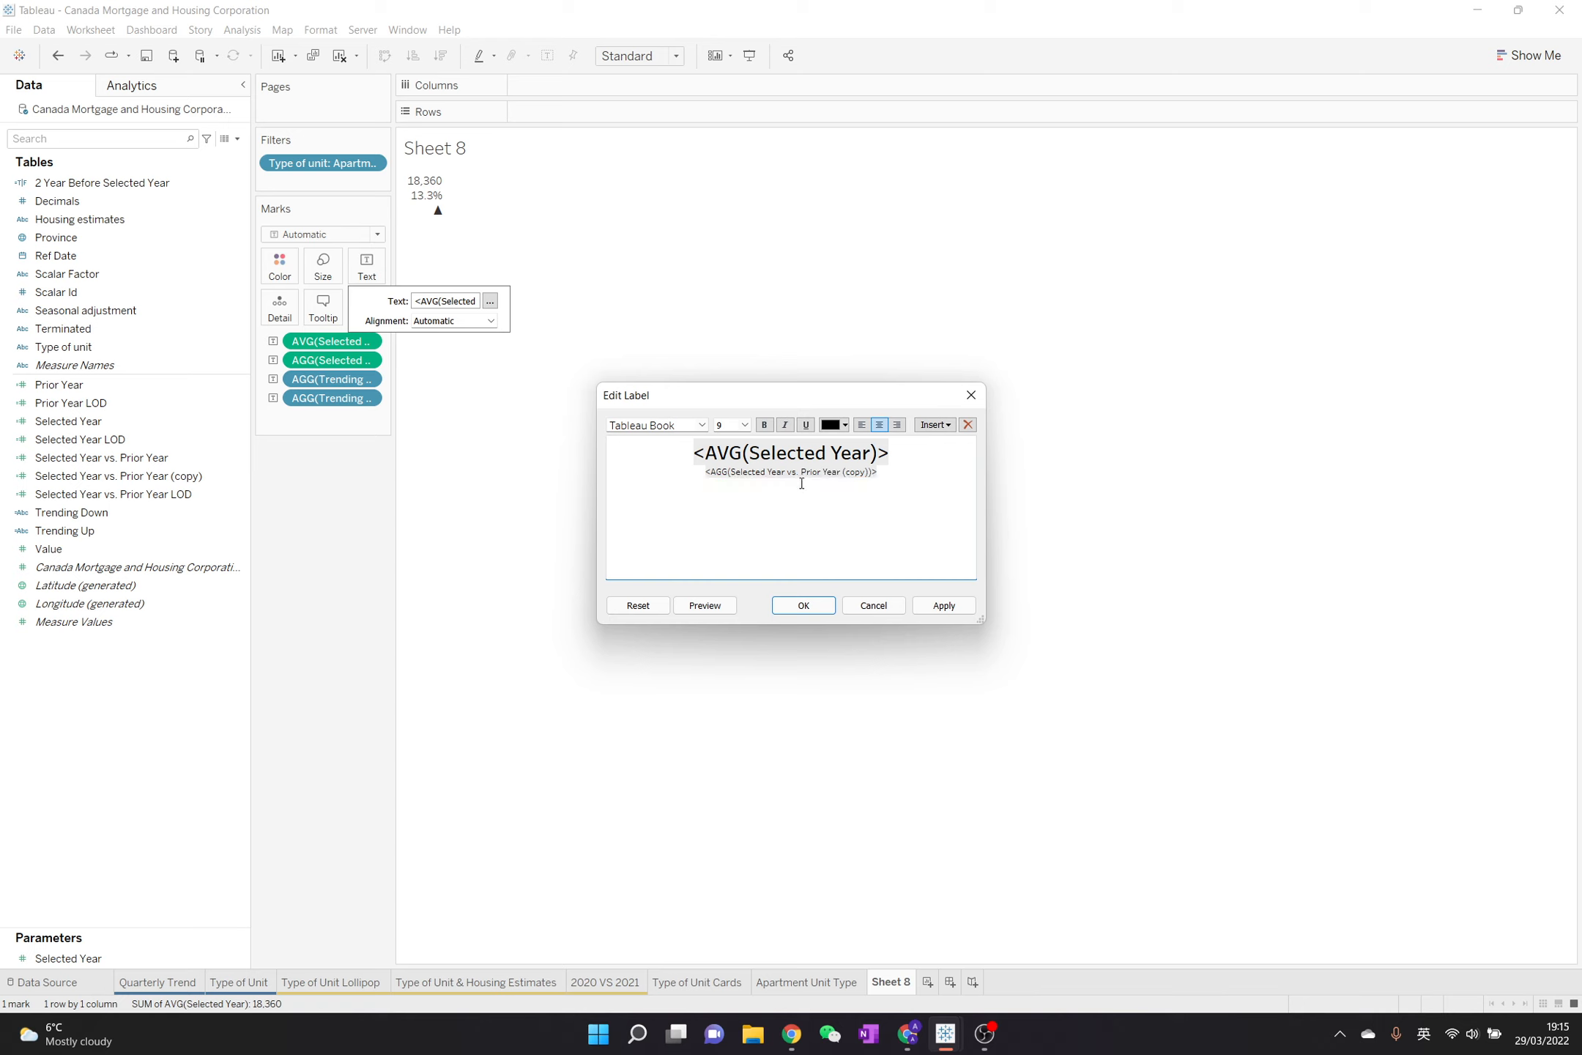
text(x)
key(ctrl+z)
triple_click(802, 483)
key(ctrl+c)
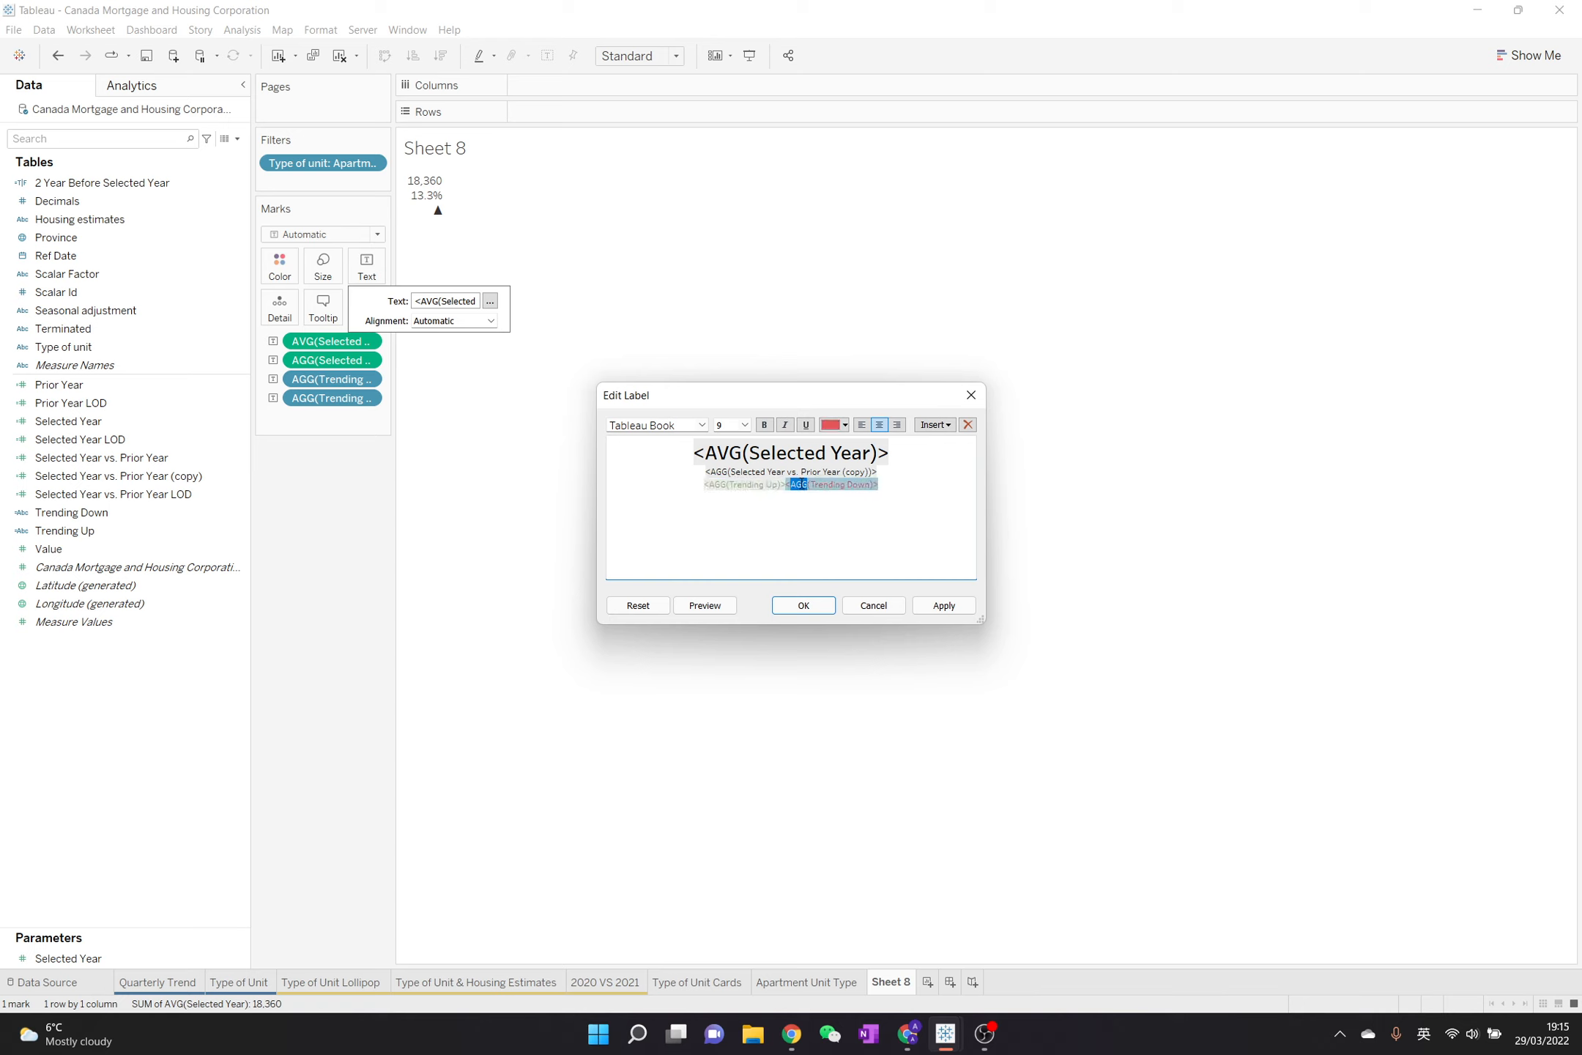
key(BackSpace)
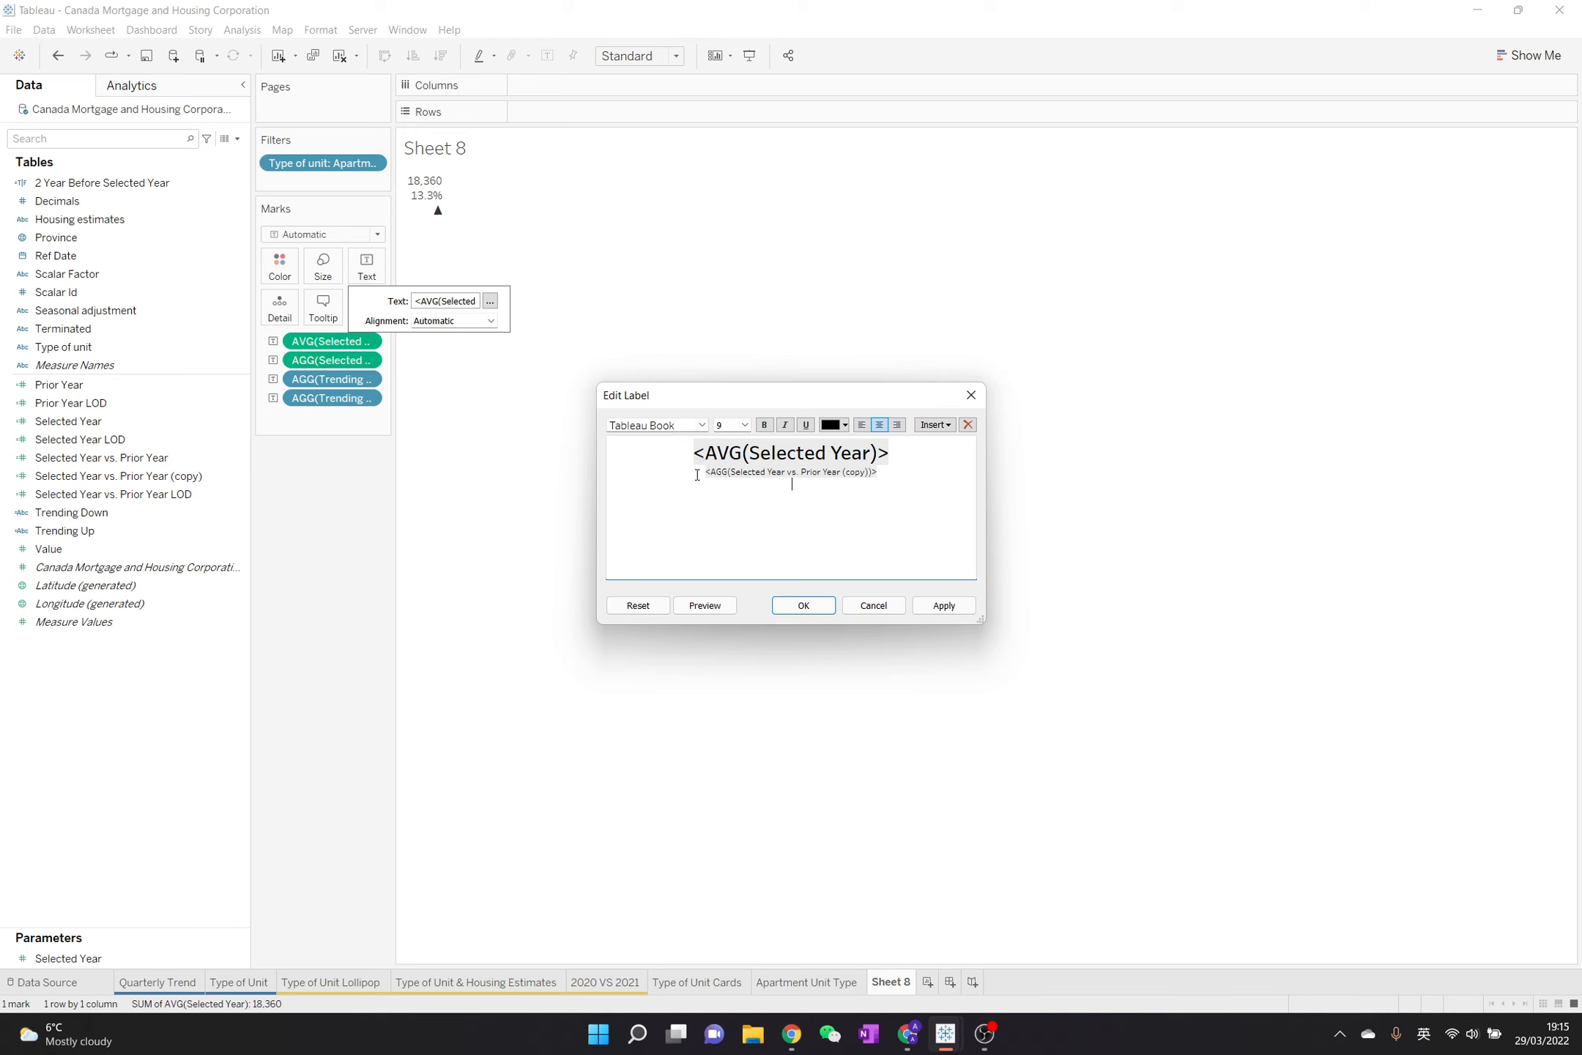
Insert "vs. Prior Year" and the cut trending fields before the Selected Year vs. Prior Year (copy) field, and save the label
text(vs. Prior Year)
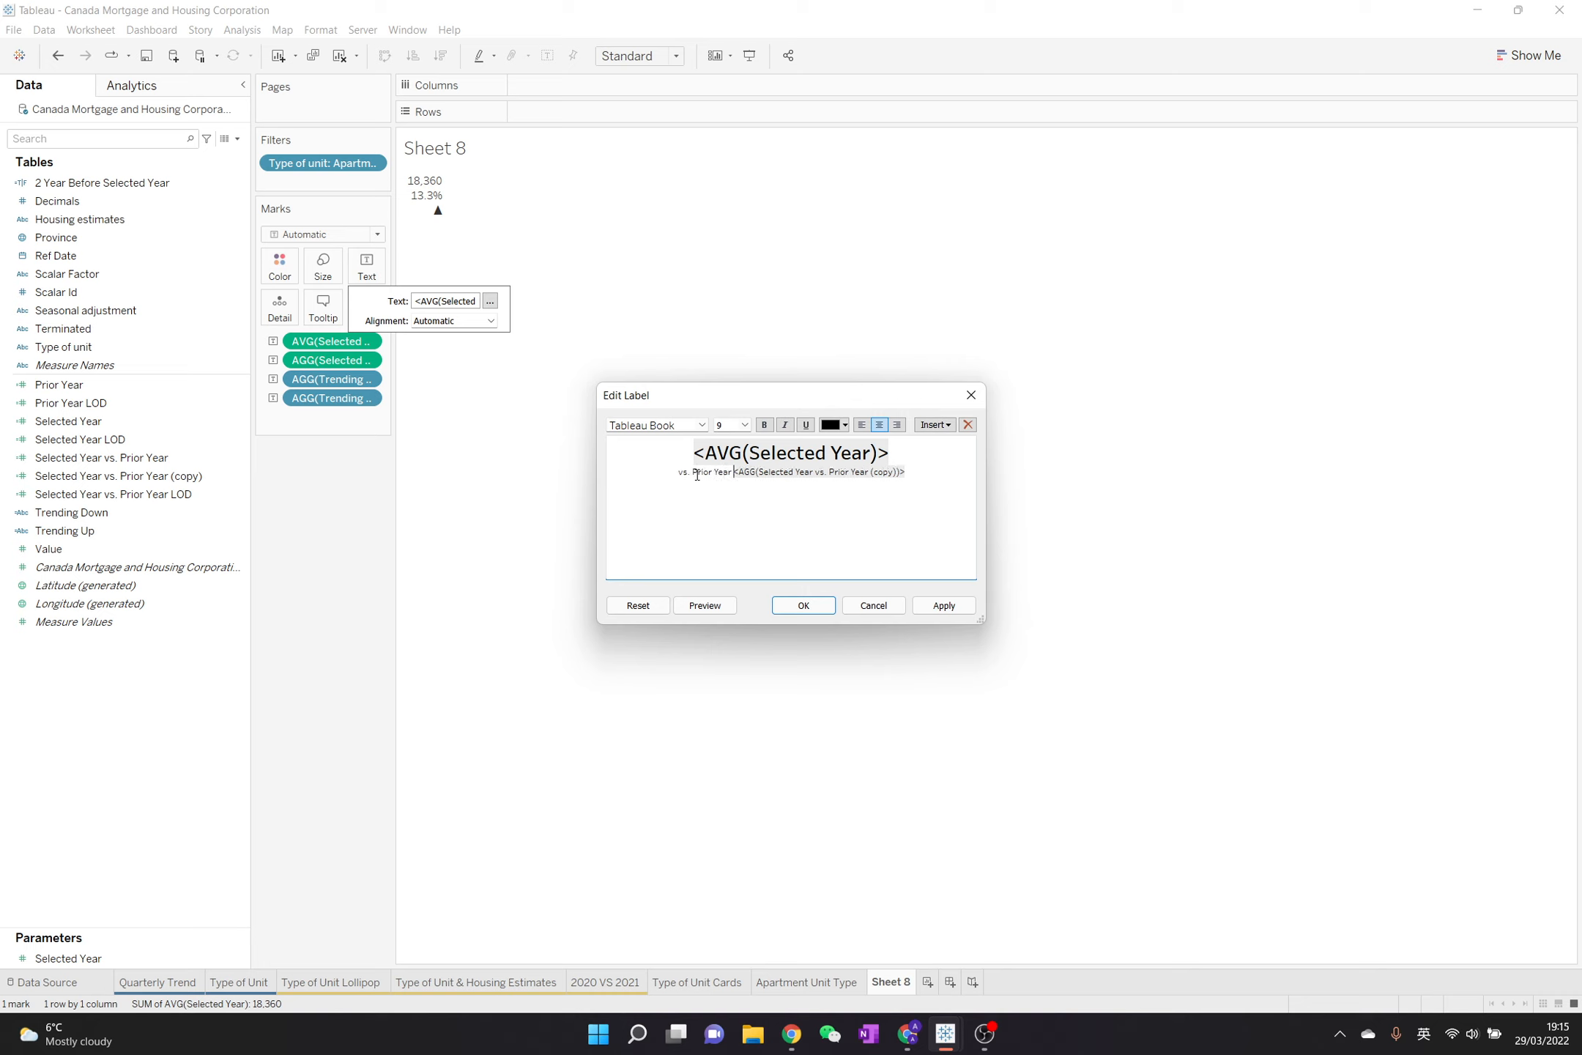
key(ctrl+v)
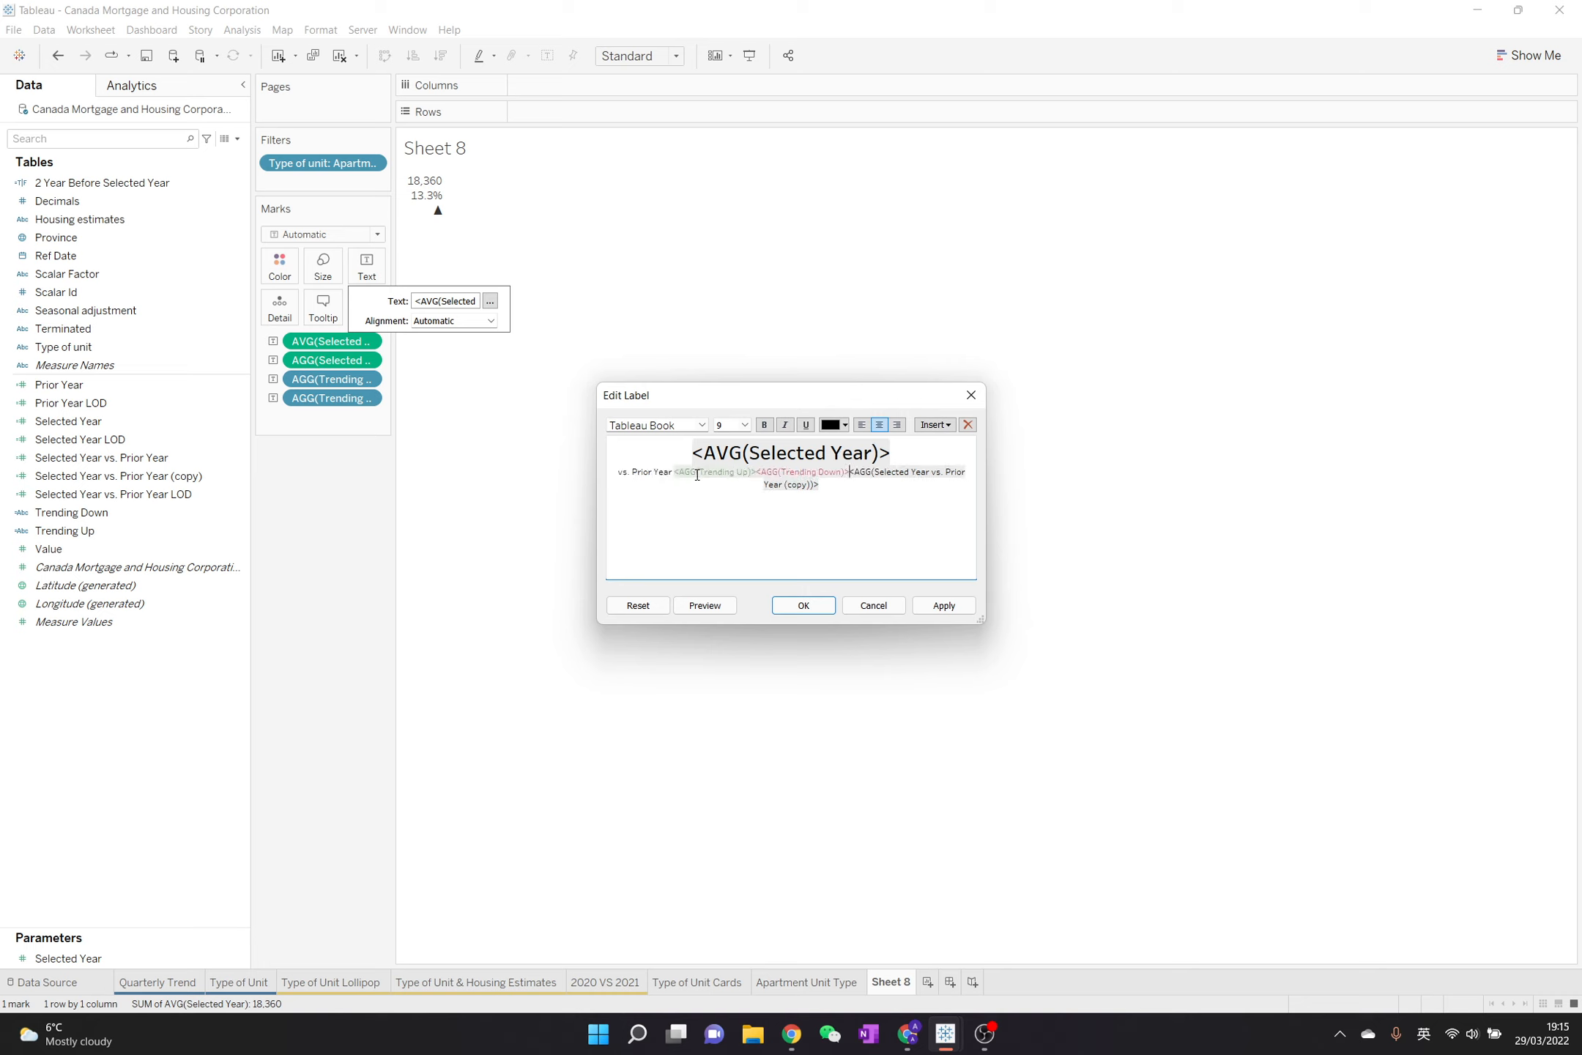
click(817, 606)
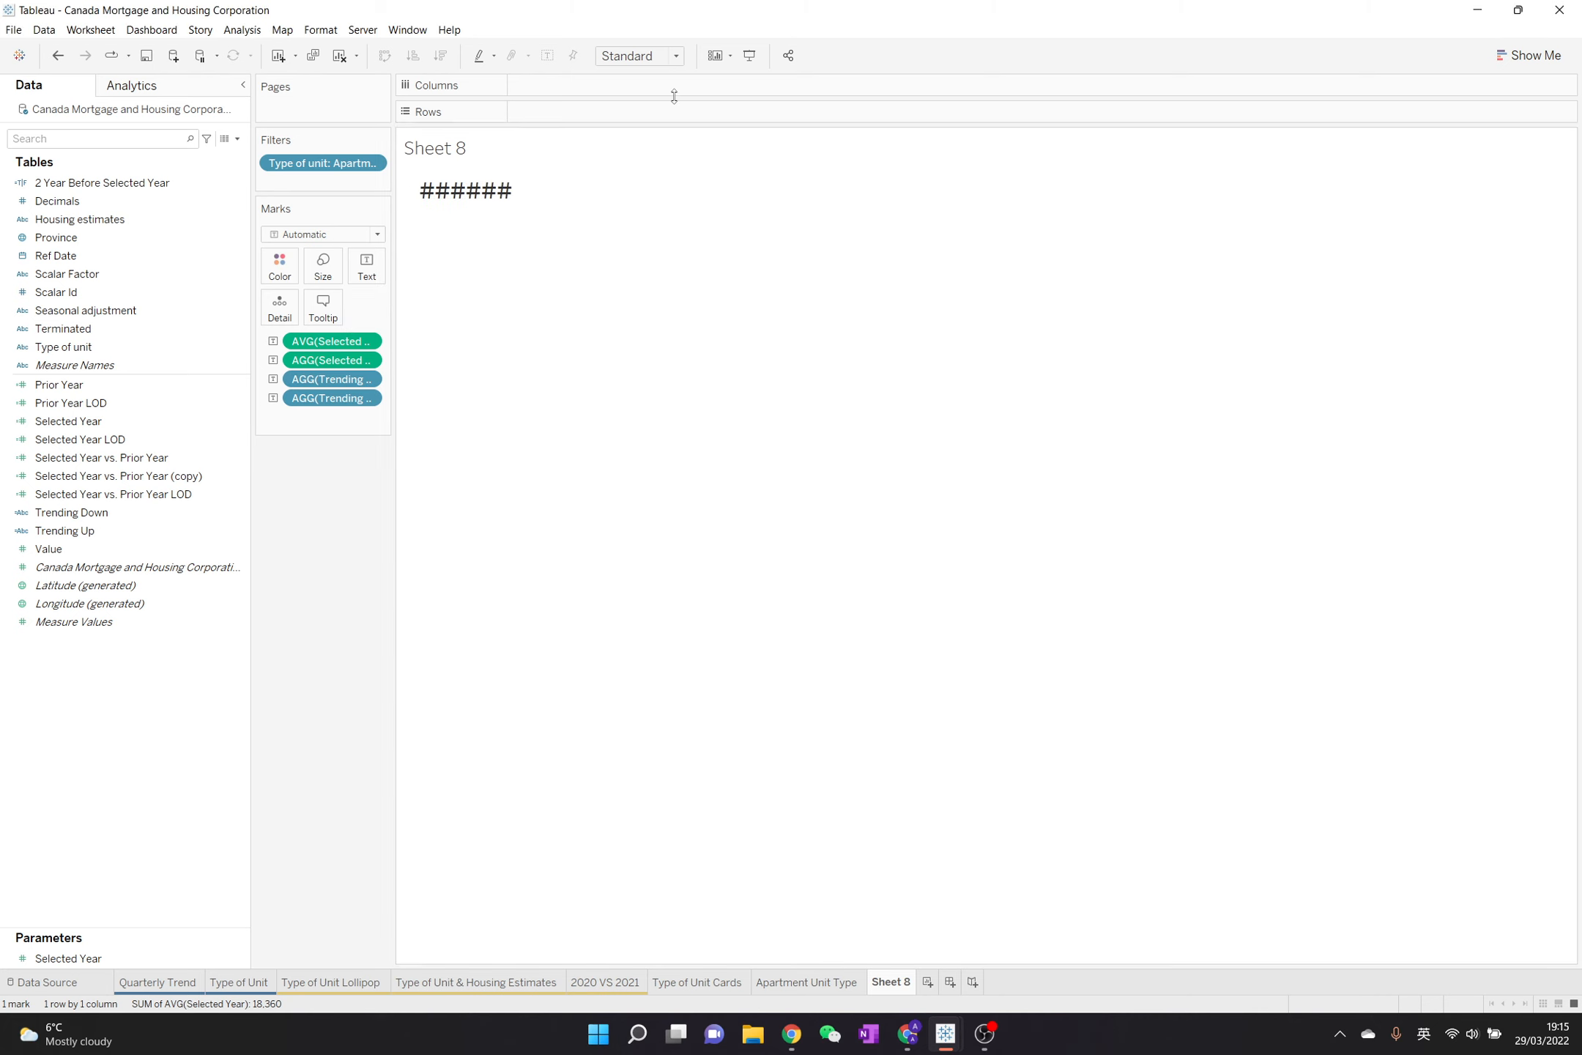
Fit the sheet to Entire View and set the default pane's horizontal alignment to center
click(642, 61)
click(628, 119)
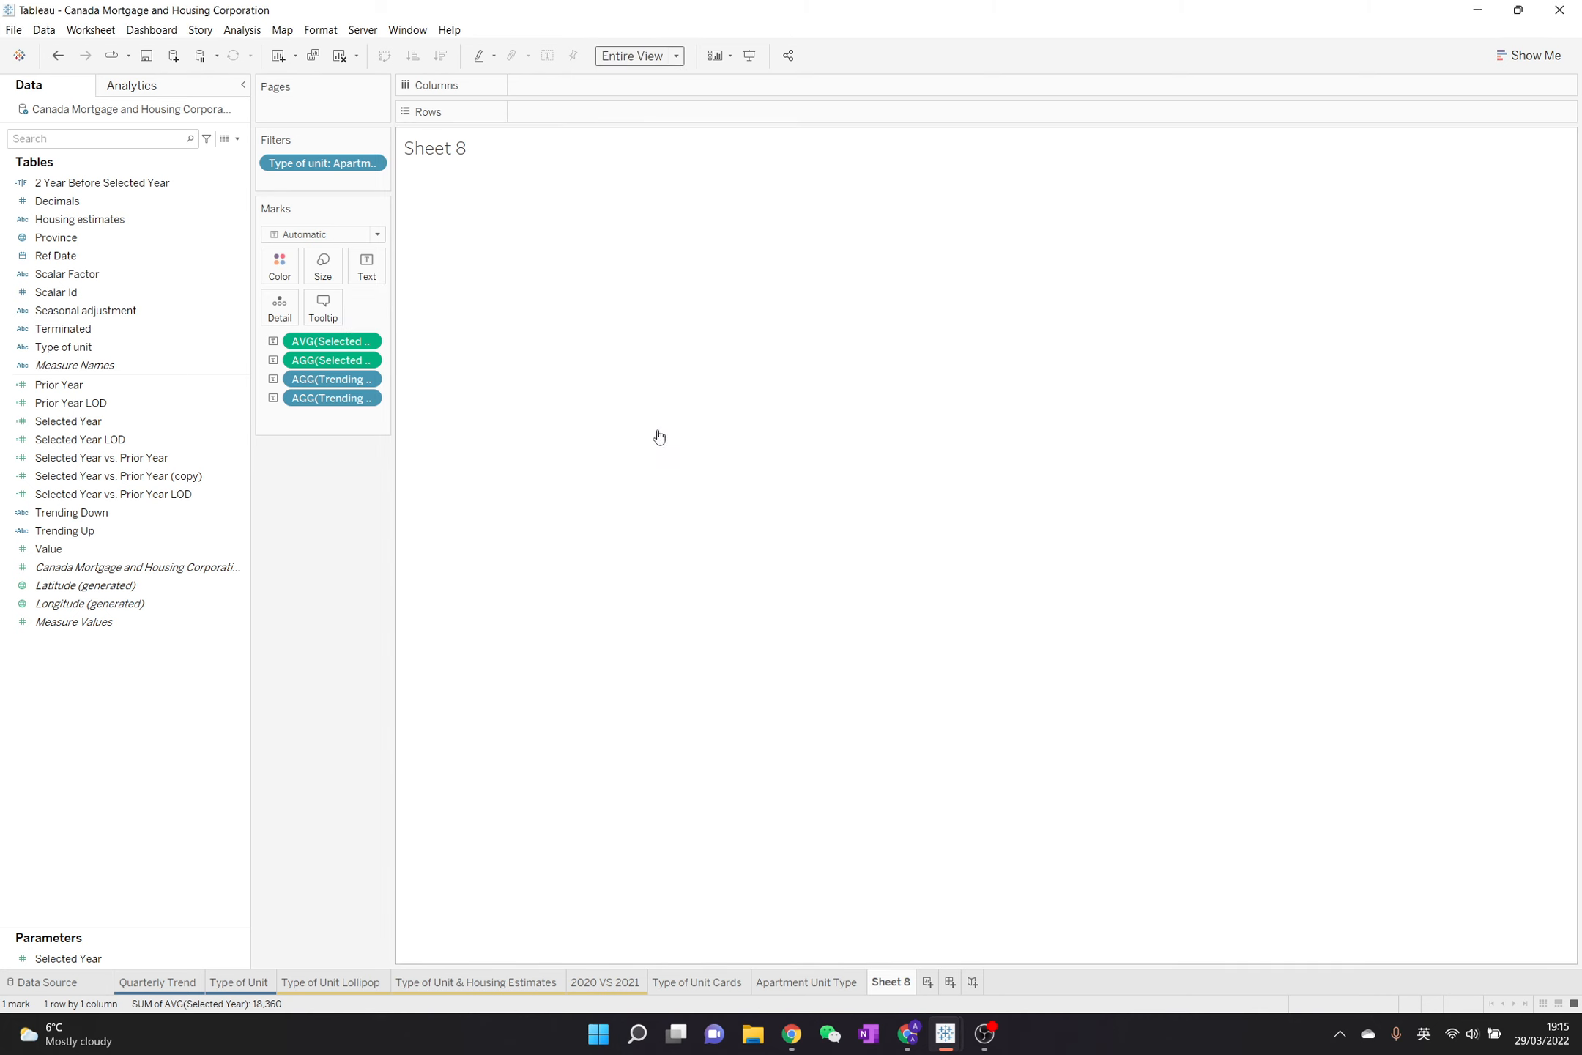
right_click(830, 298)
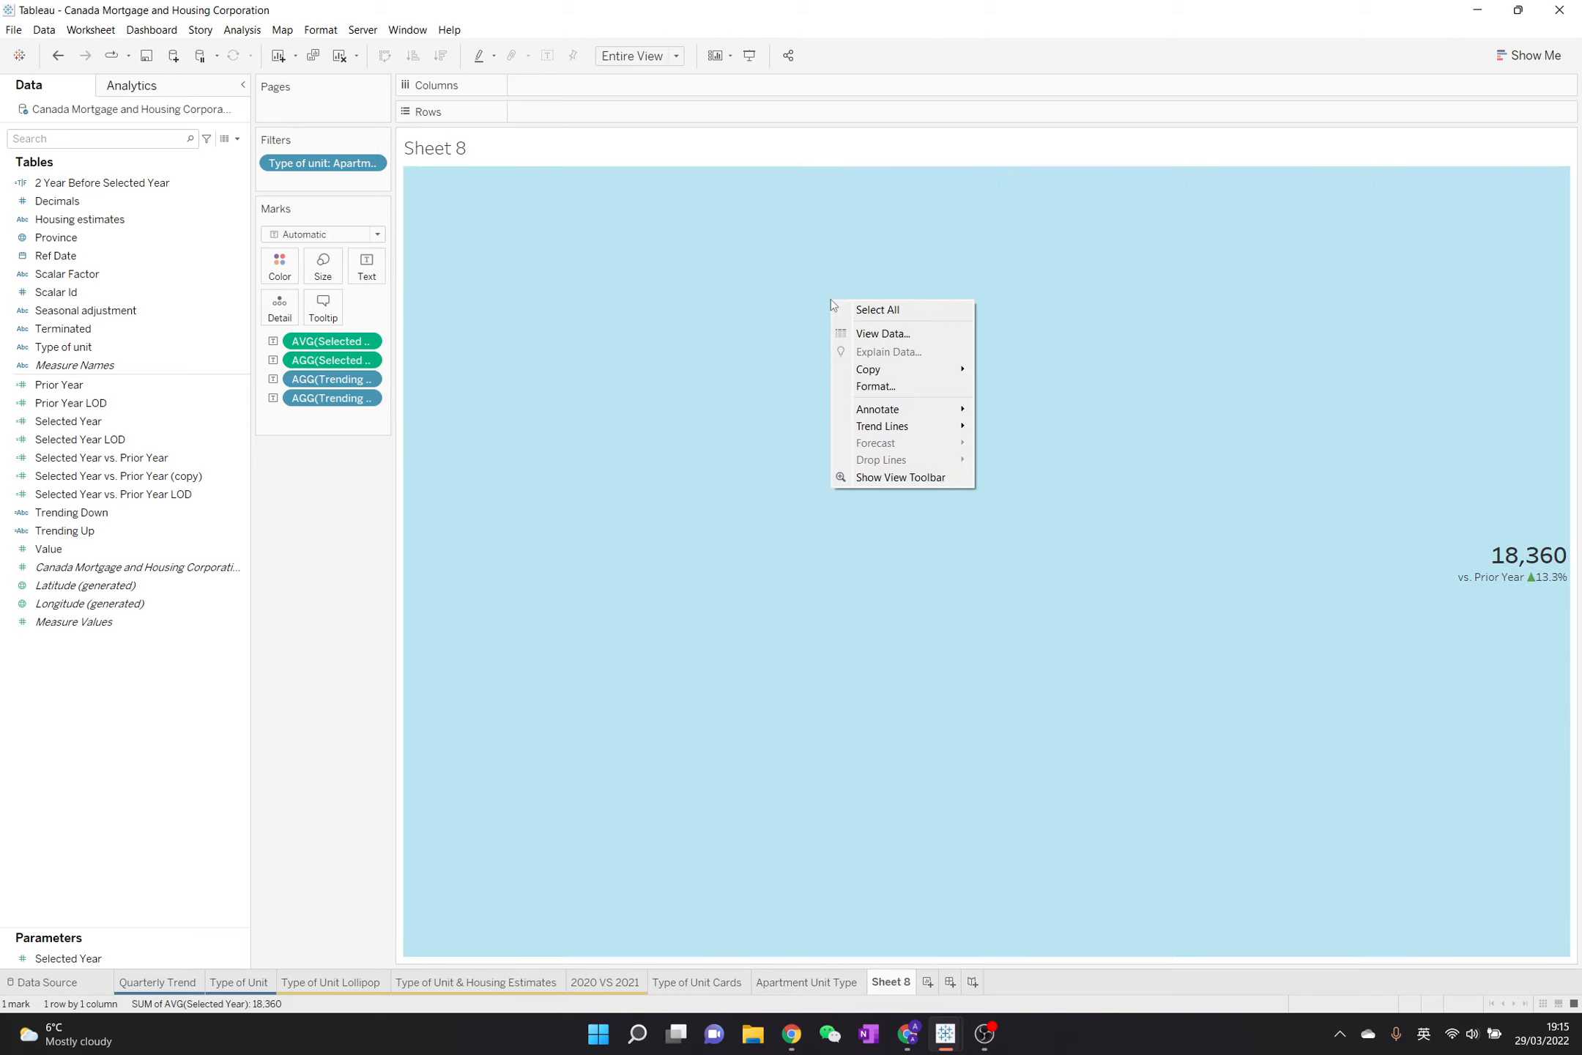
click(895, 389)
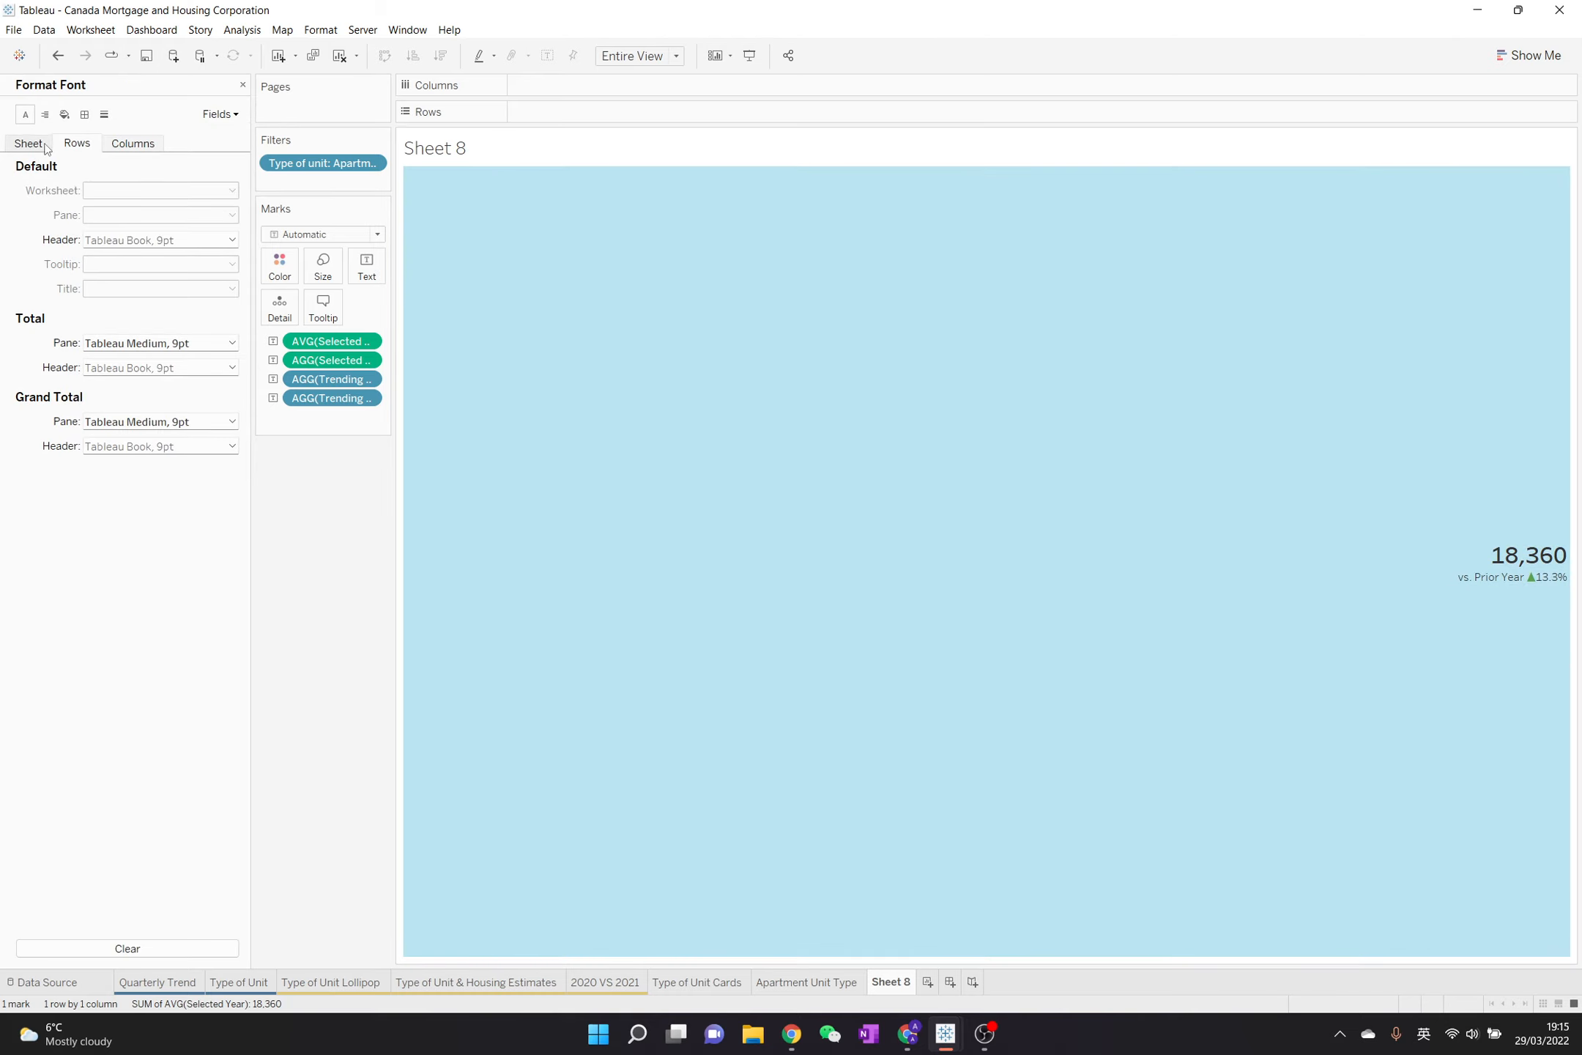
click(45, 114)
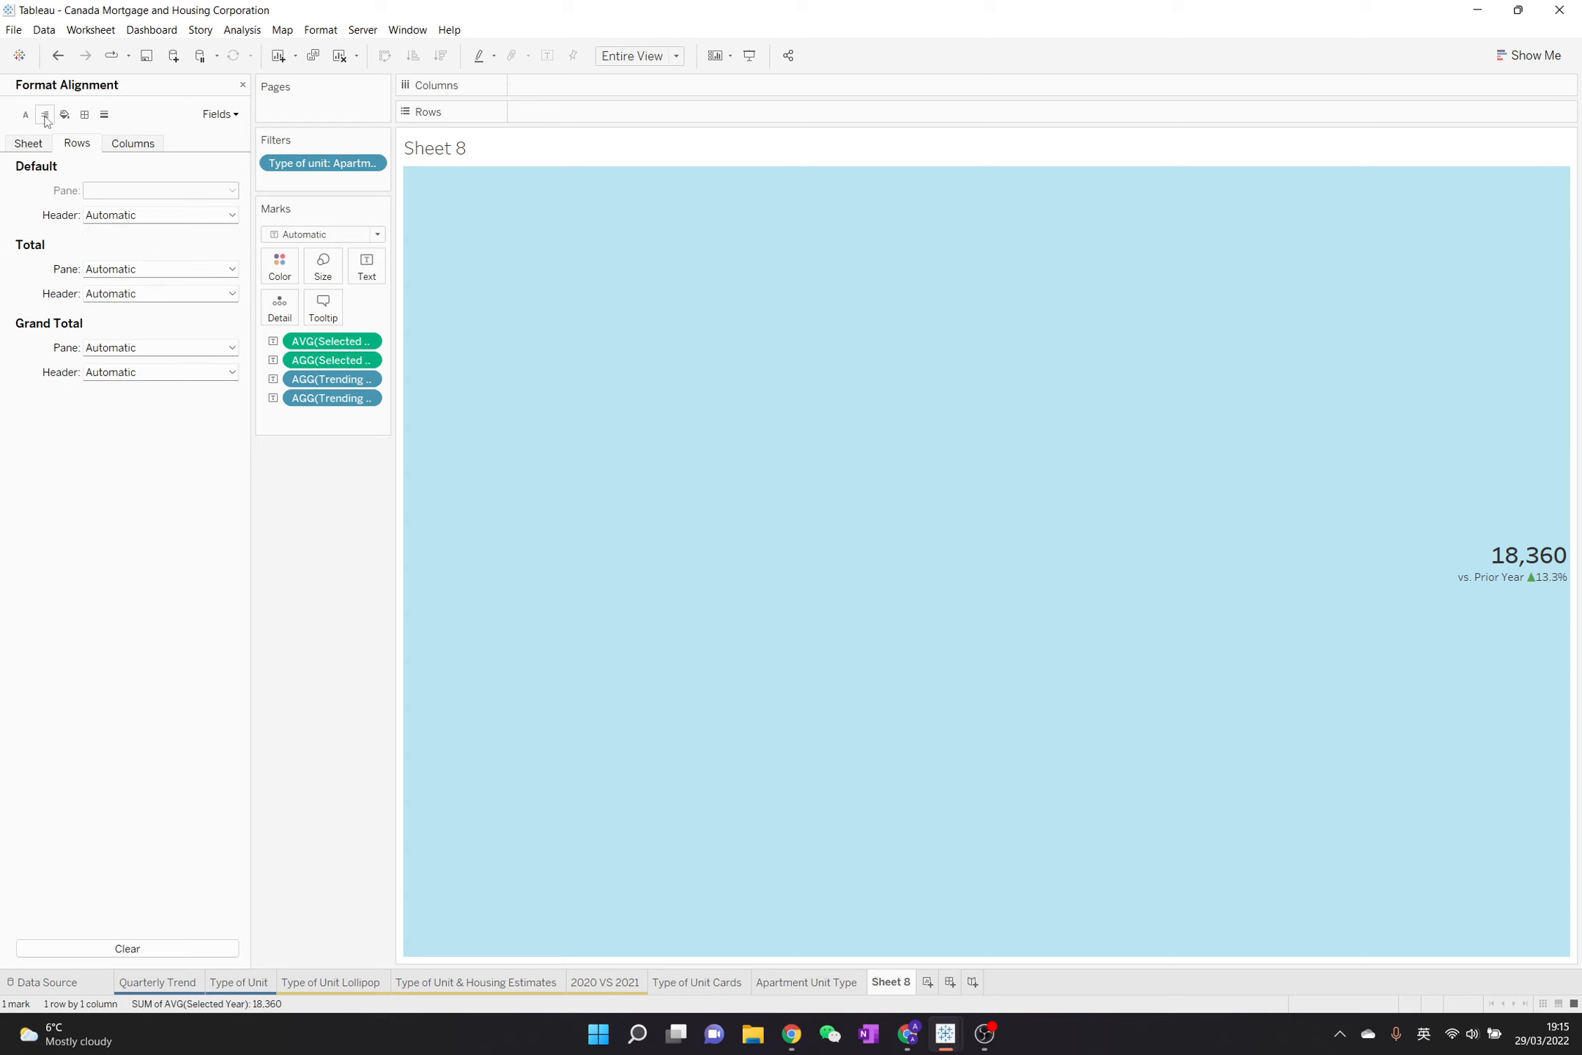
click(42, 142)
click(135, 192)
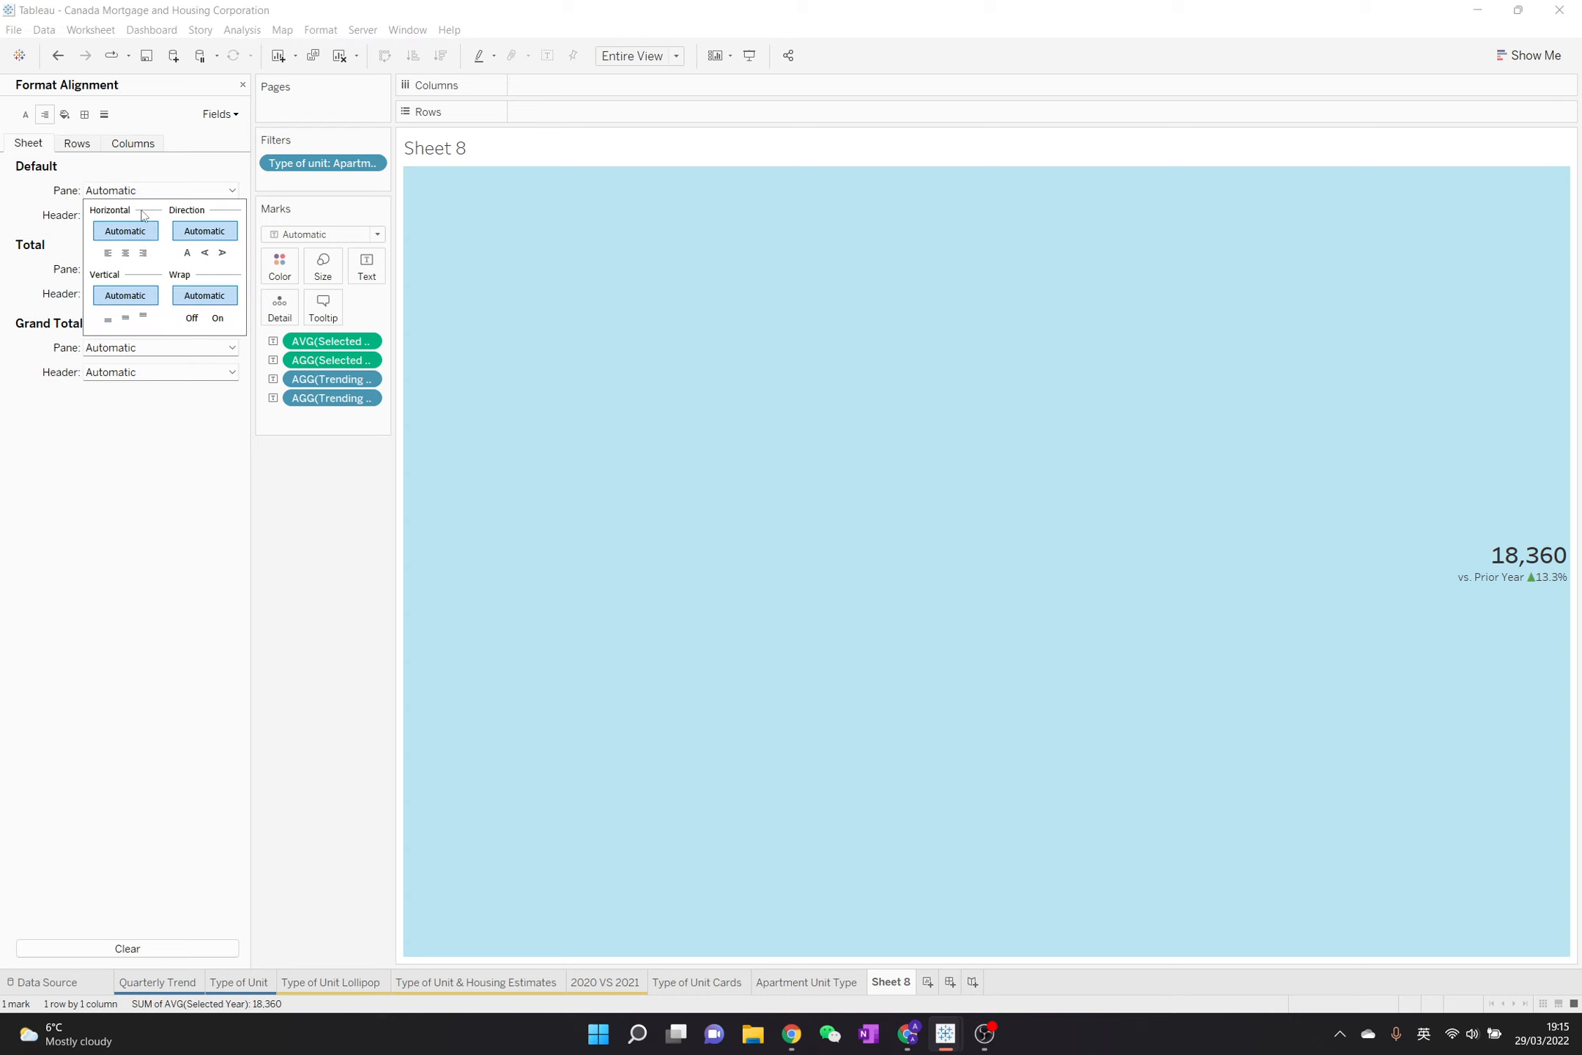
click(138, 256)
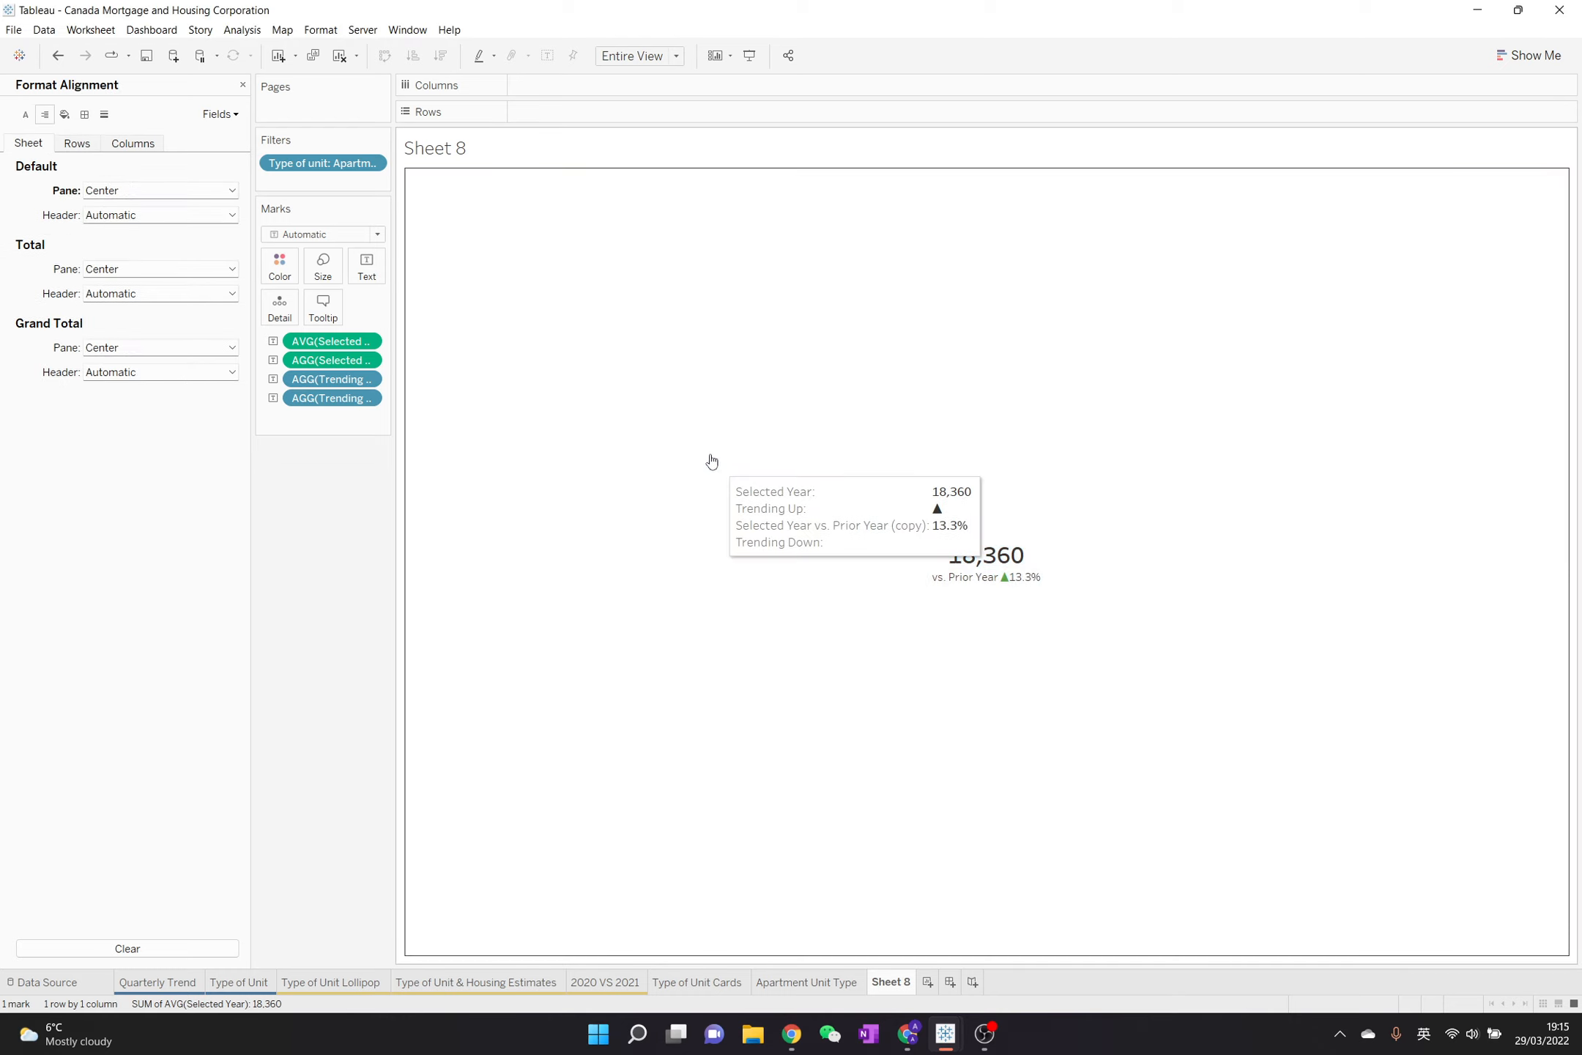
Turn off tooltips for the worksheet and close the alignment formatting
click(322, 317)
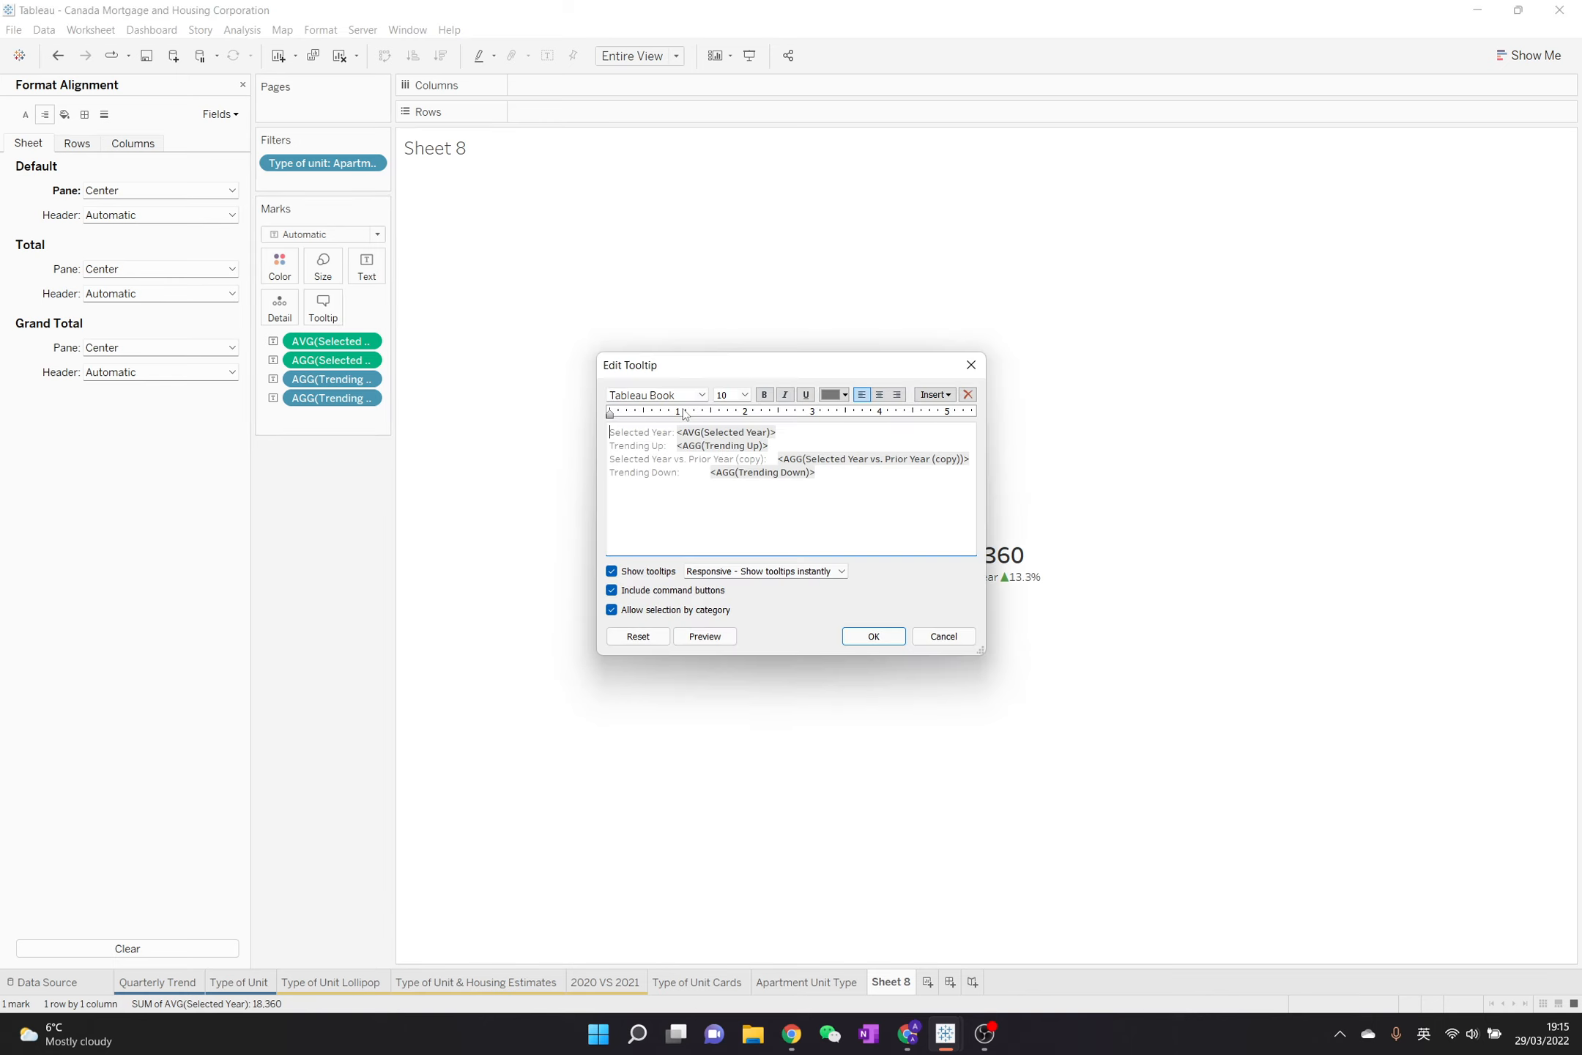
click(611, 570)
click(874, 636)
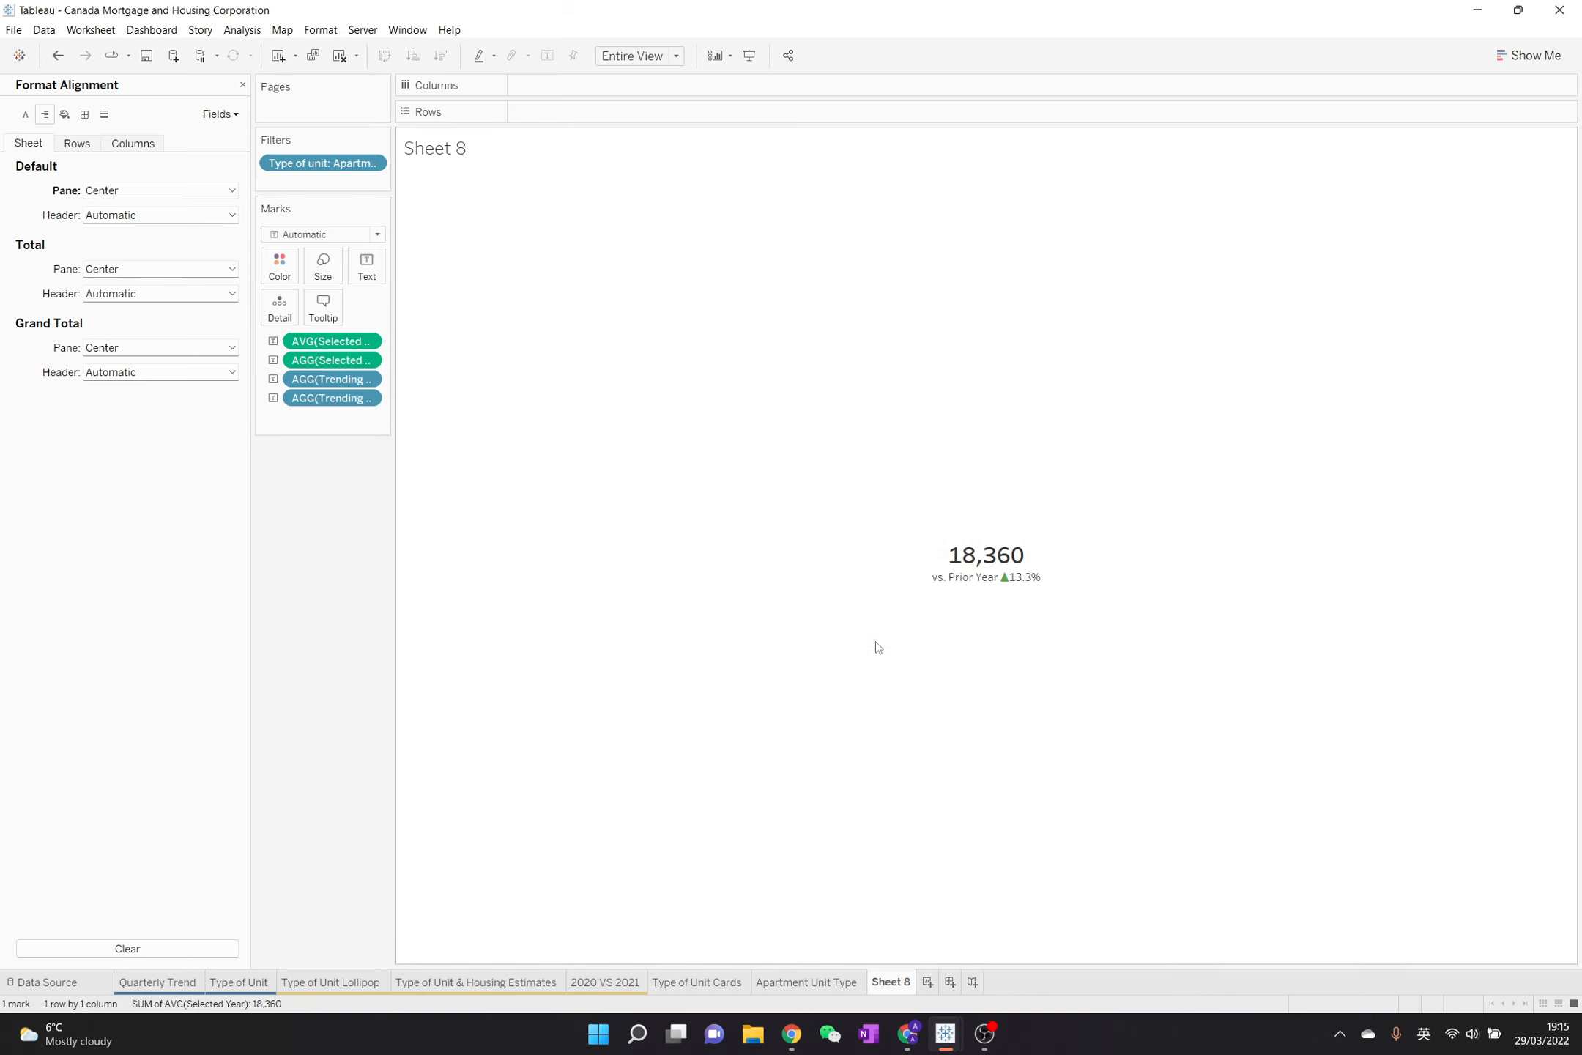
click(242, 84)
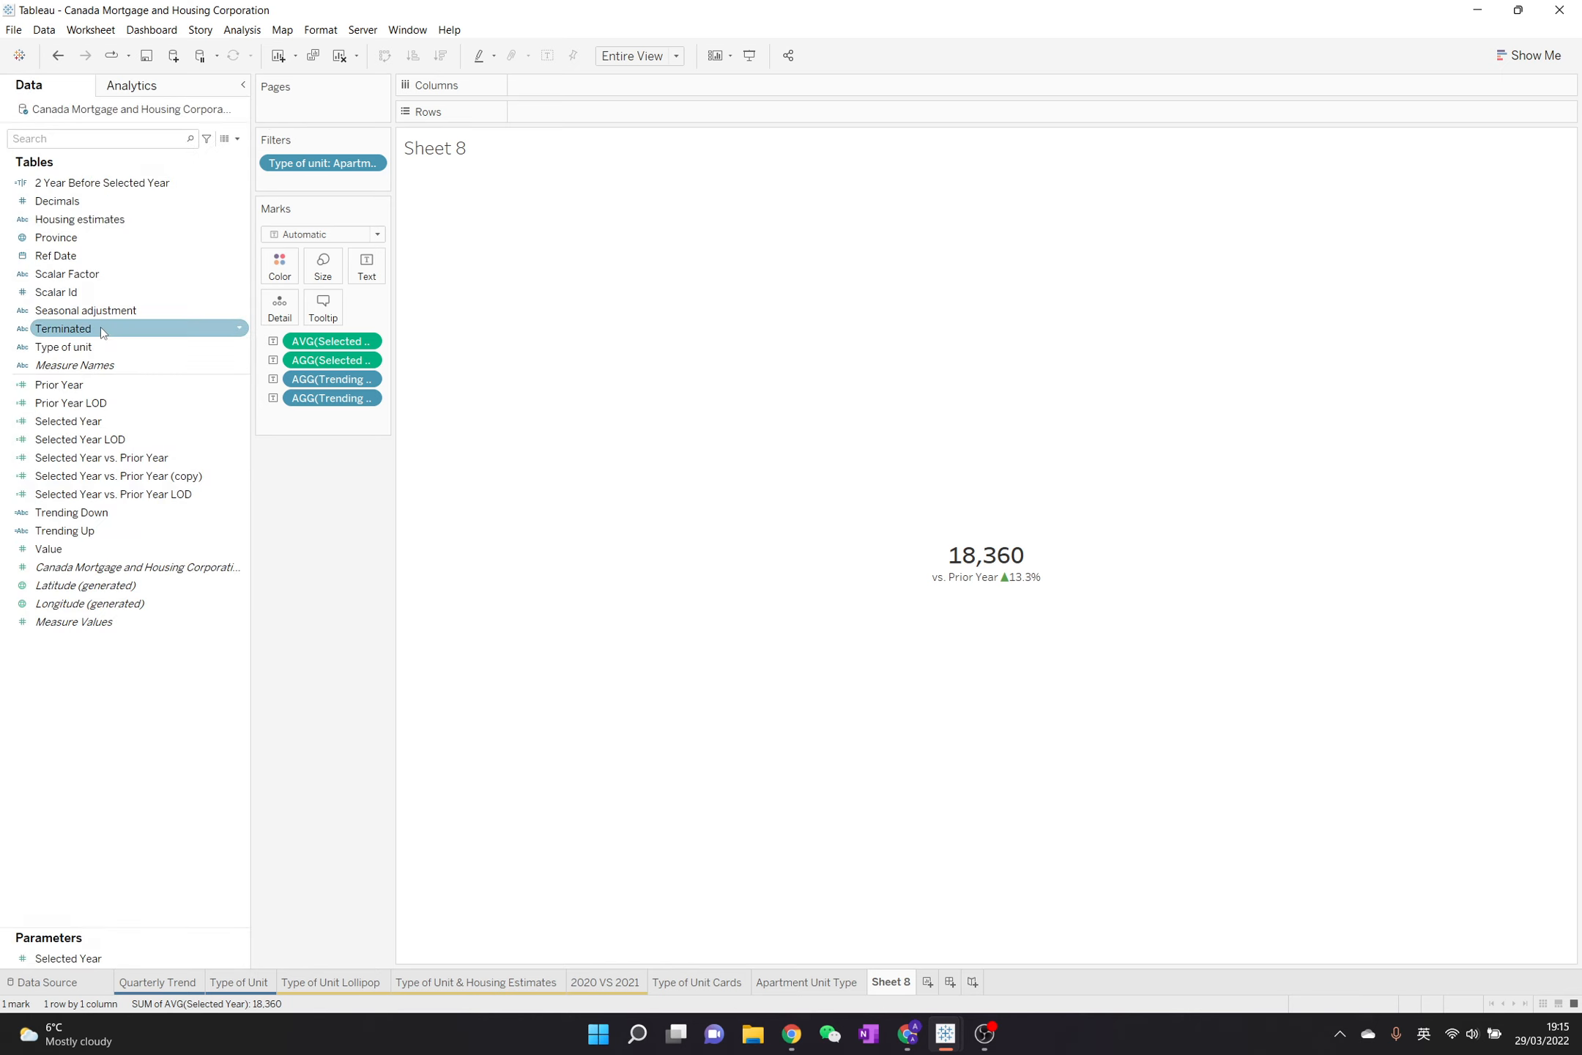
Add Type of unit to the text label and move it to its own line above AVG(Selected Year)
drag(100, 347, 366, 266)
click(366, 267)
click(488, 301)
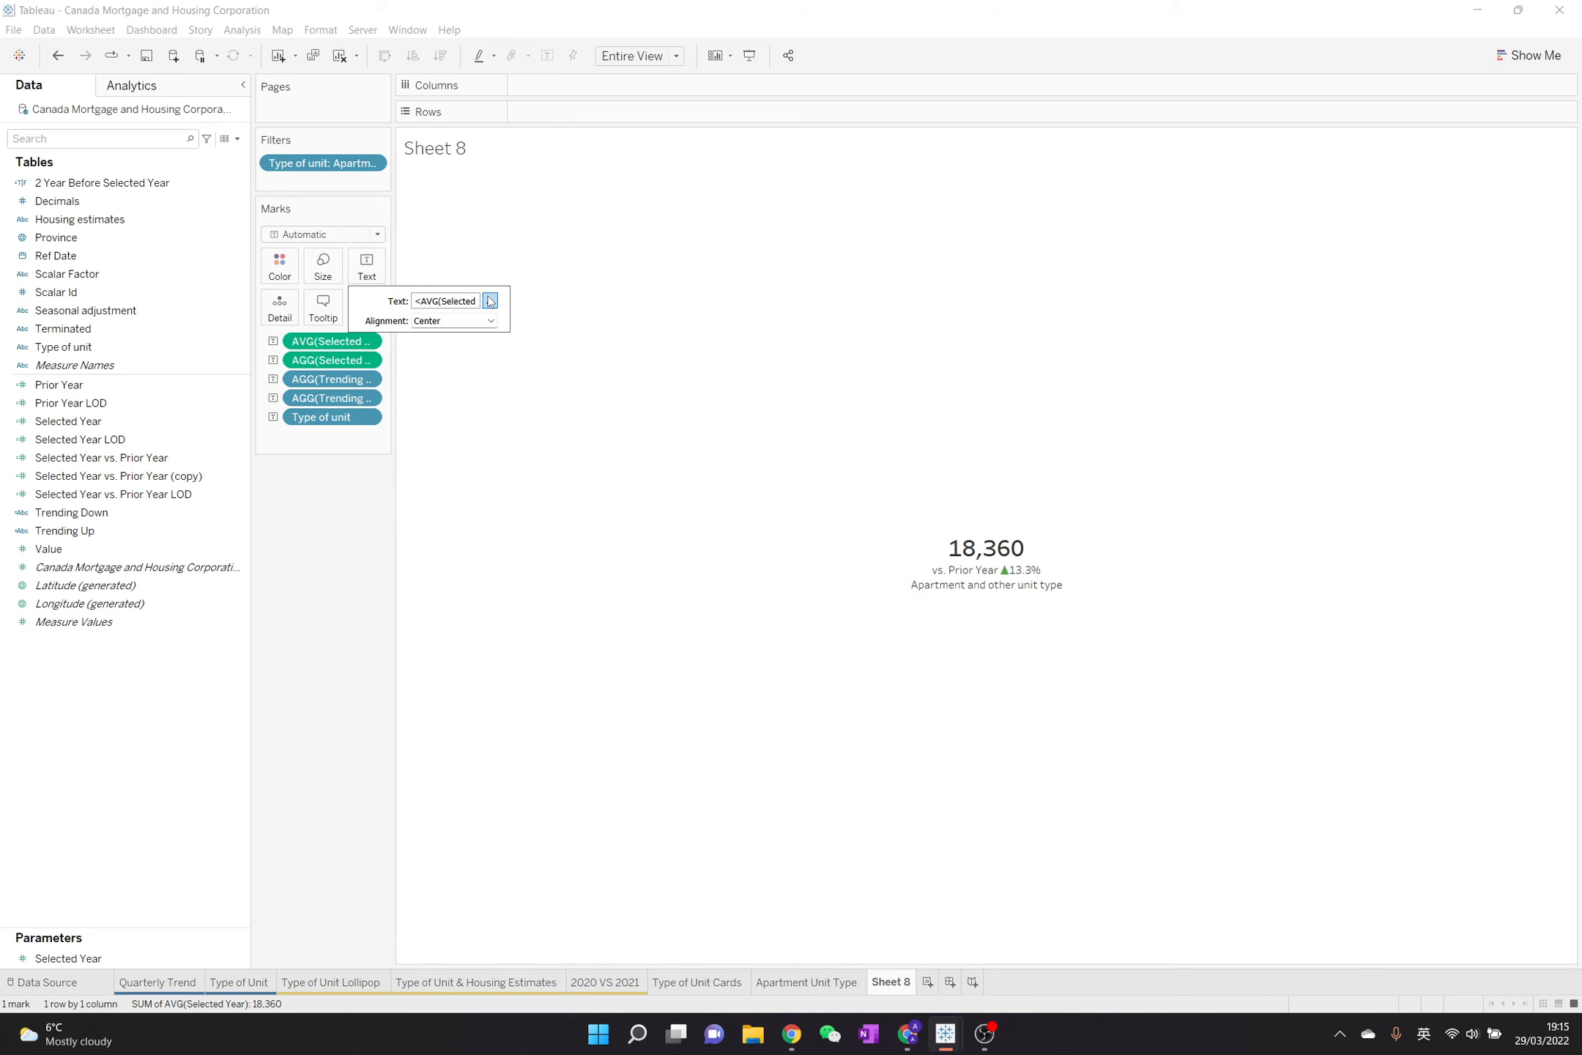
double_click(777, 498)
key(ctrl+c)
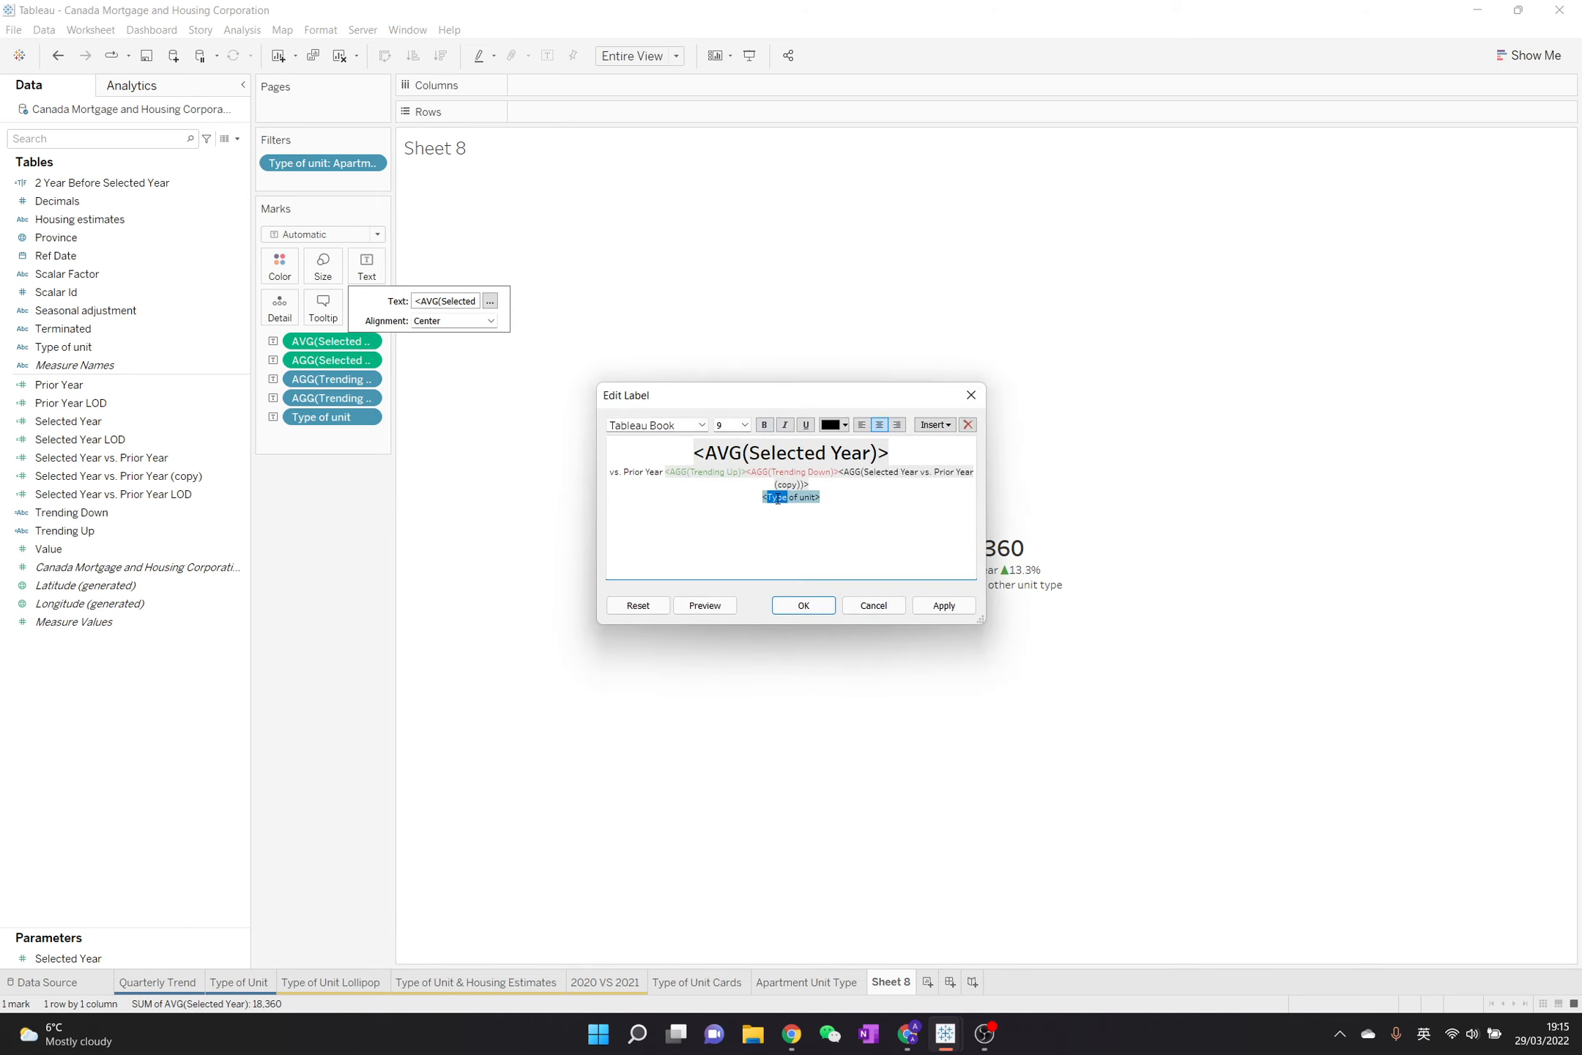
key(BackSpace)
click(693, 449)
key(ctrl+v)
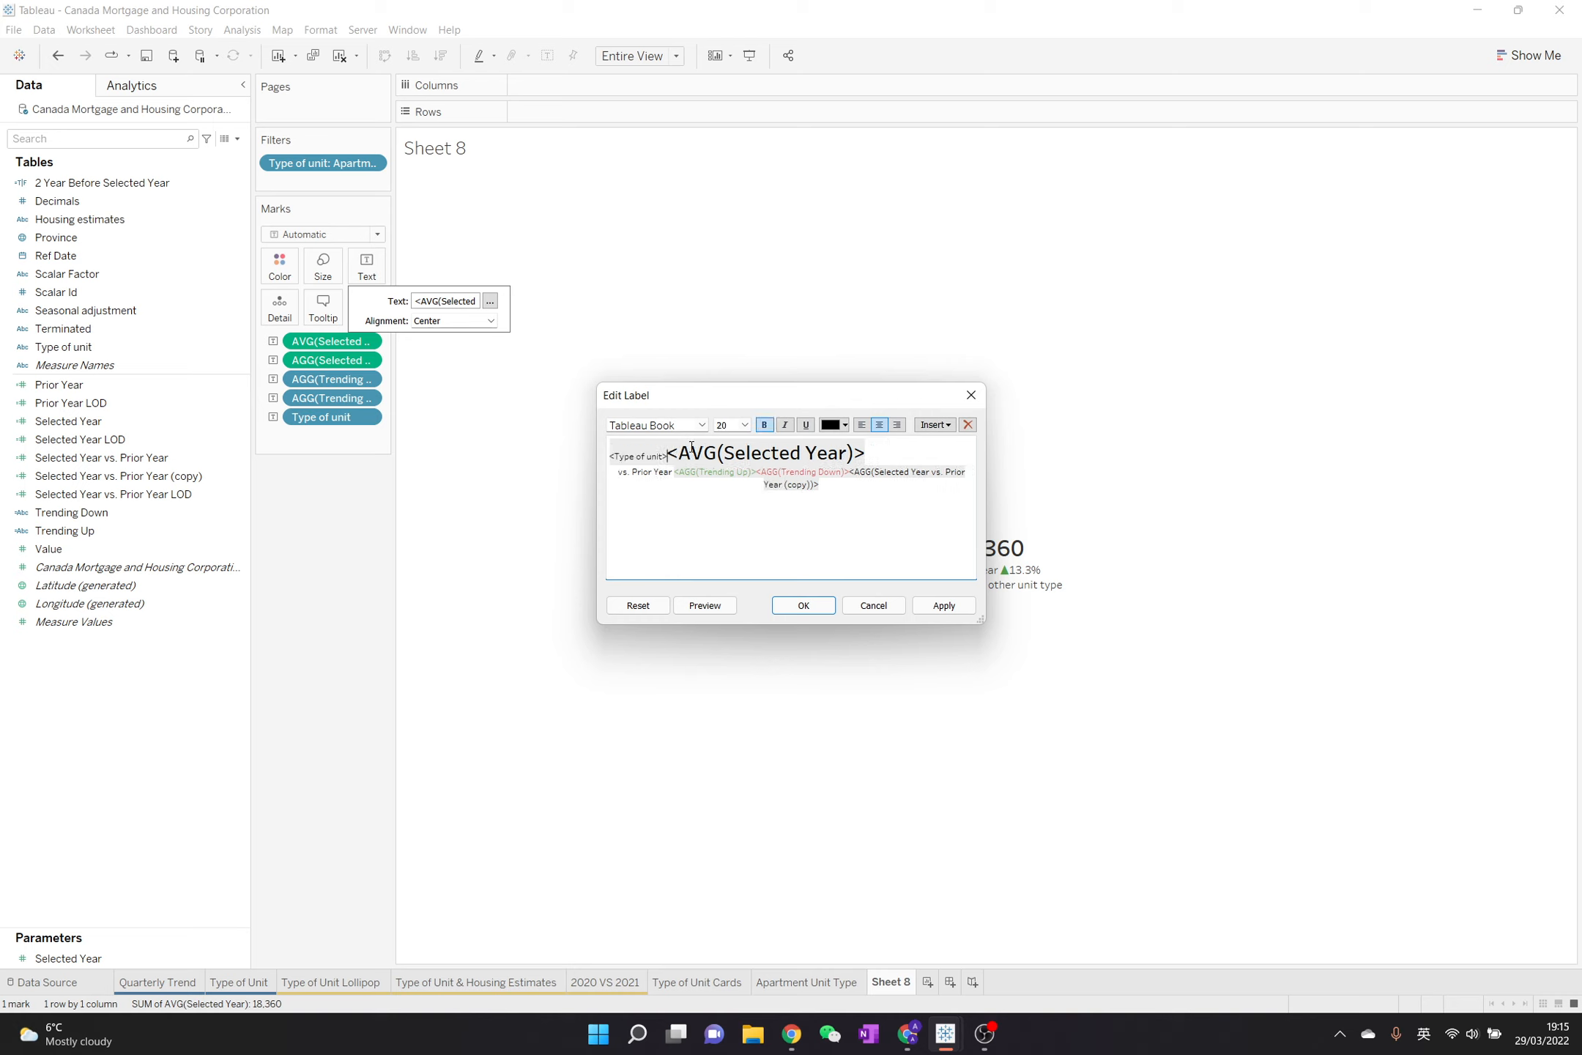
key(Return)
Center all lines of the label and save it
key(ctrl+a)
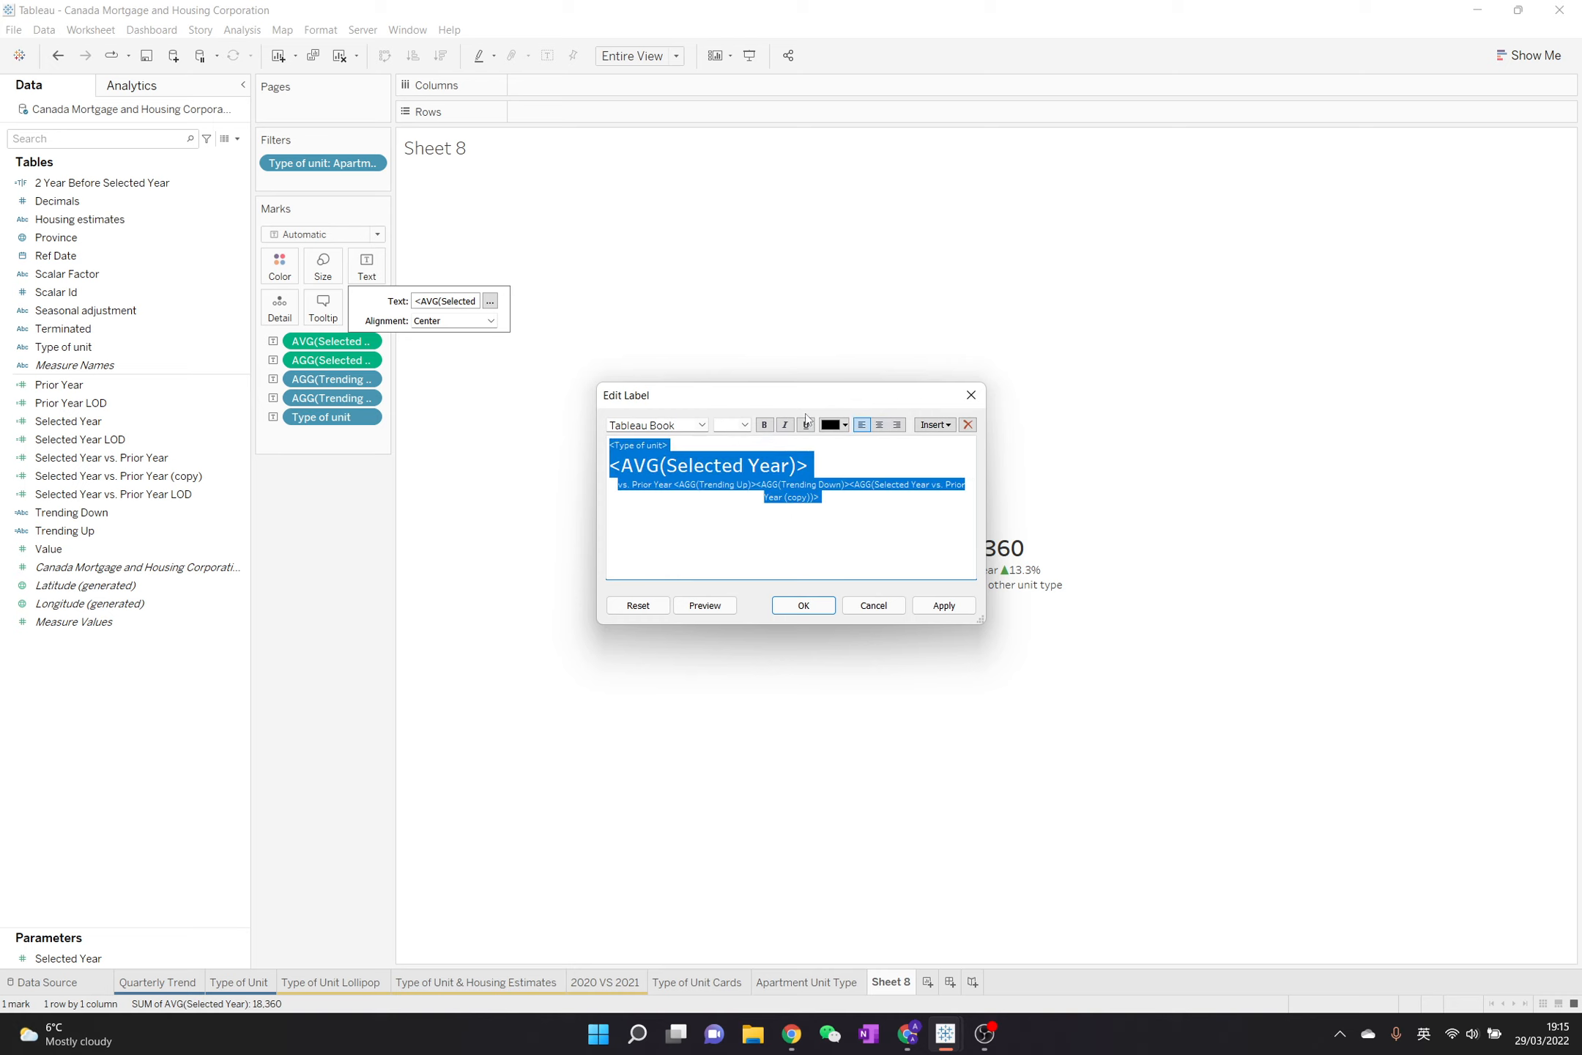
click(878, 425)
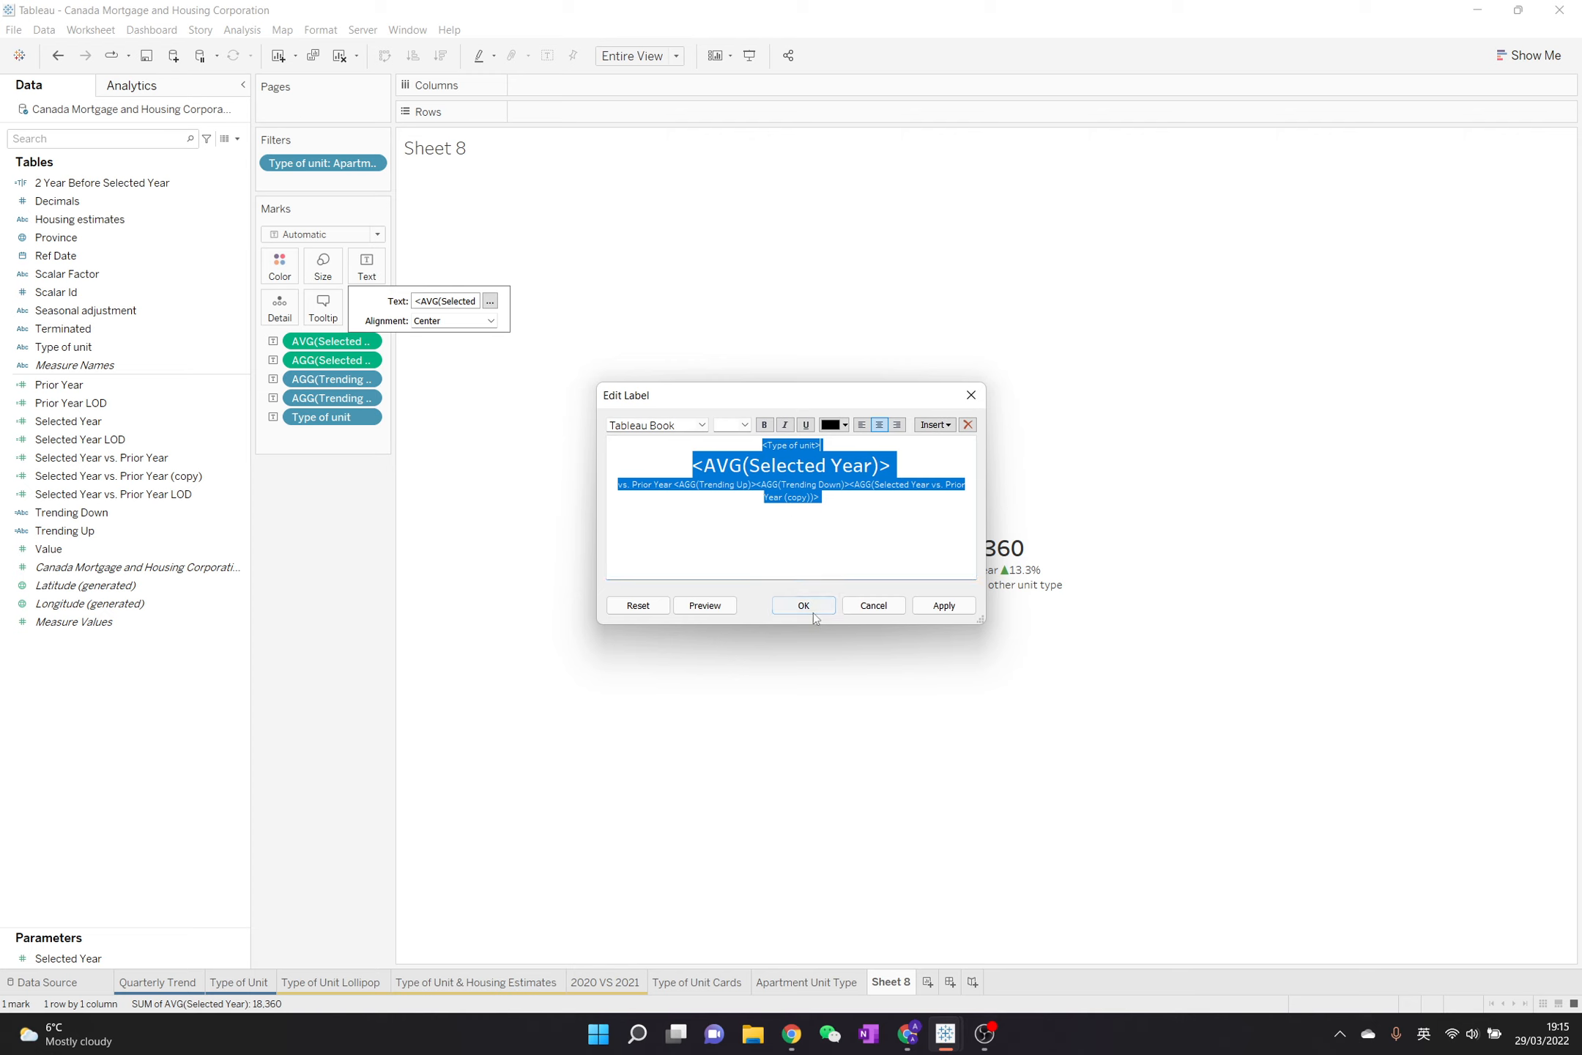
click(813, 611)
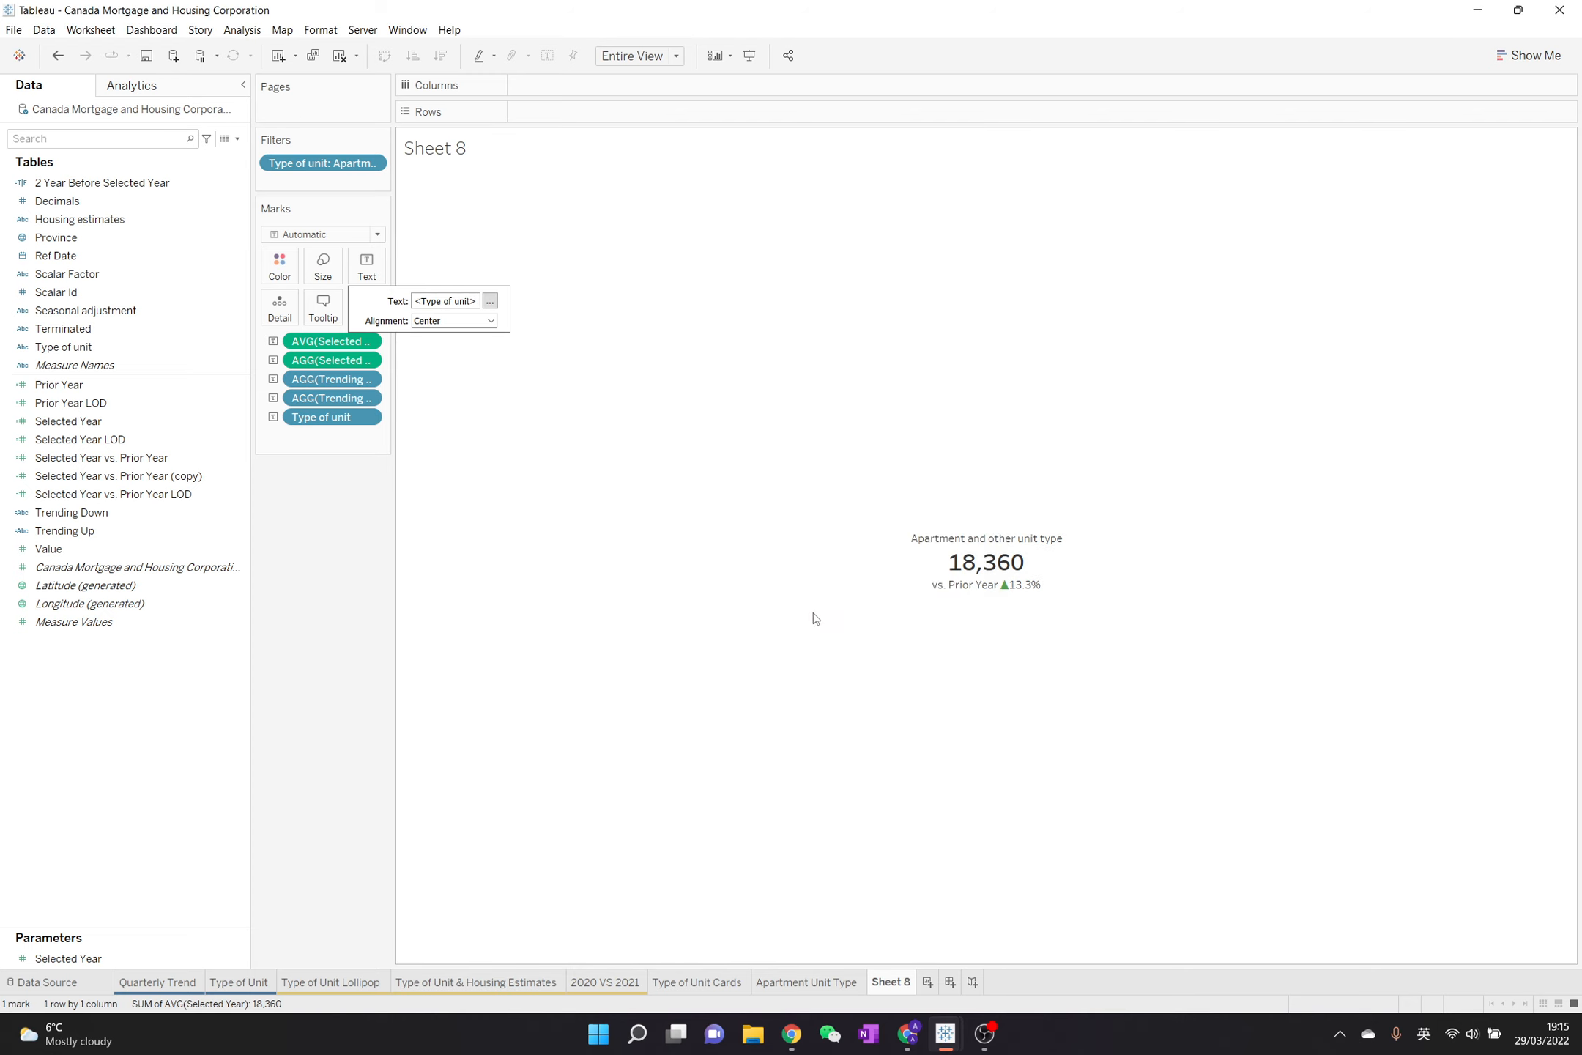
click(344, 528)
Show the Selected Year parameter control on the sheet and change it from a slider to a type-in field
click(230, 958)
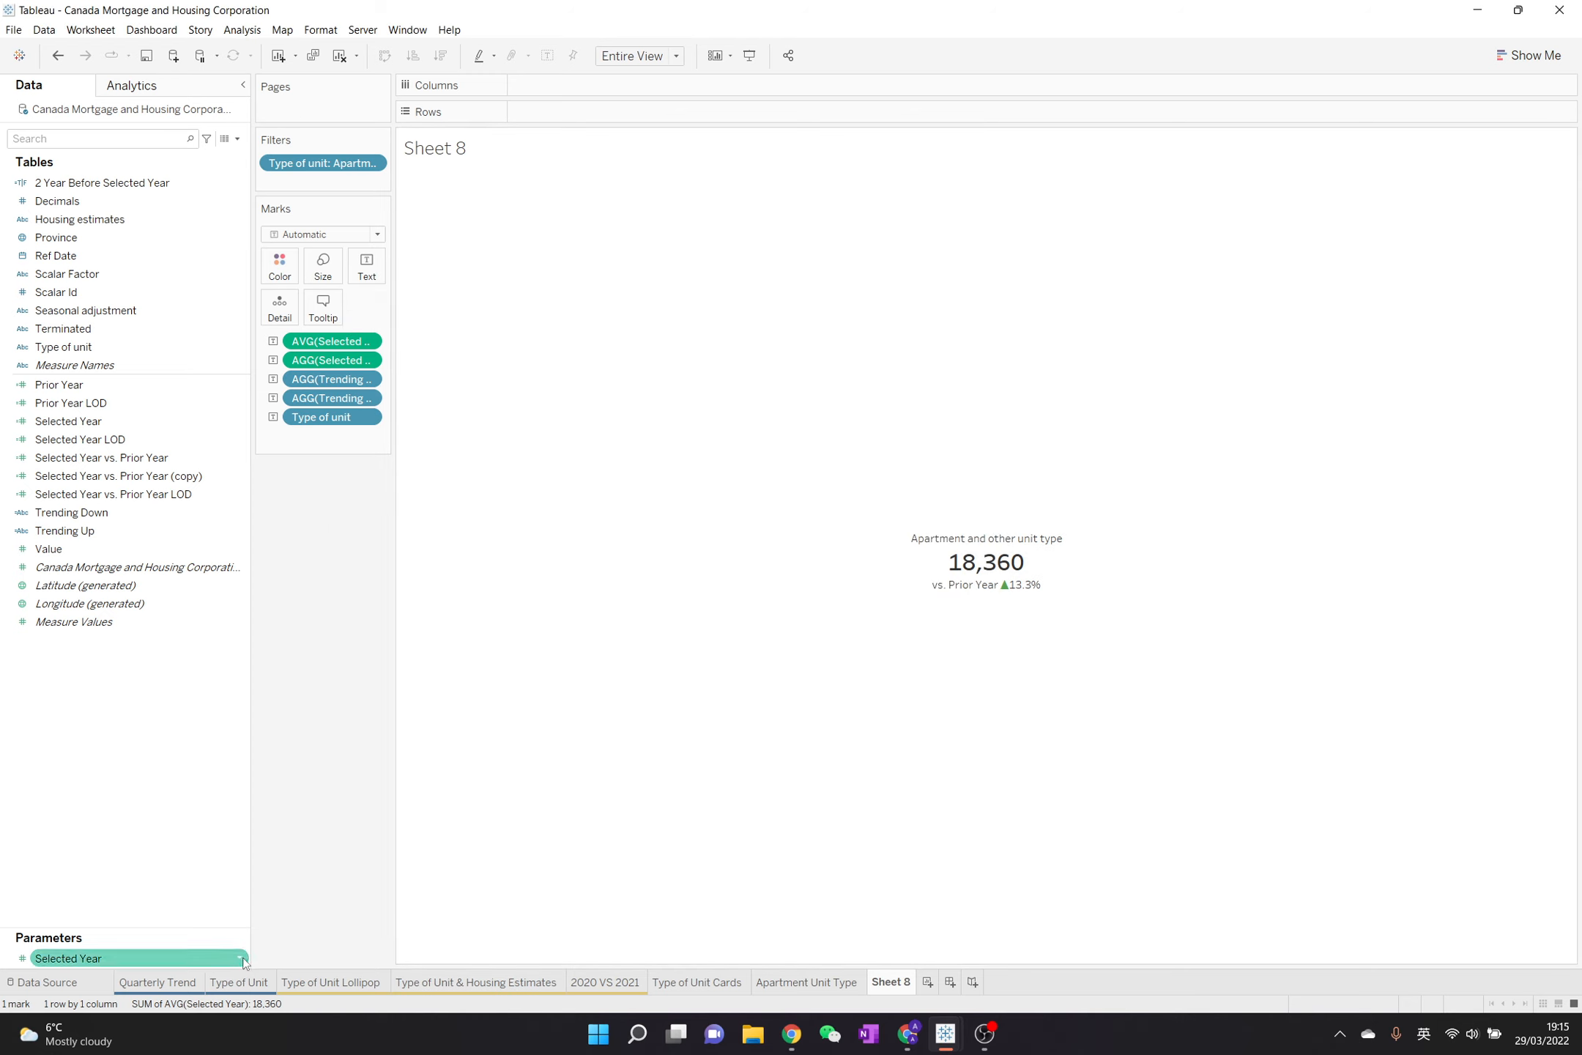
right_click(243, 958)
click(296, 707)
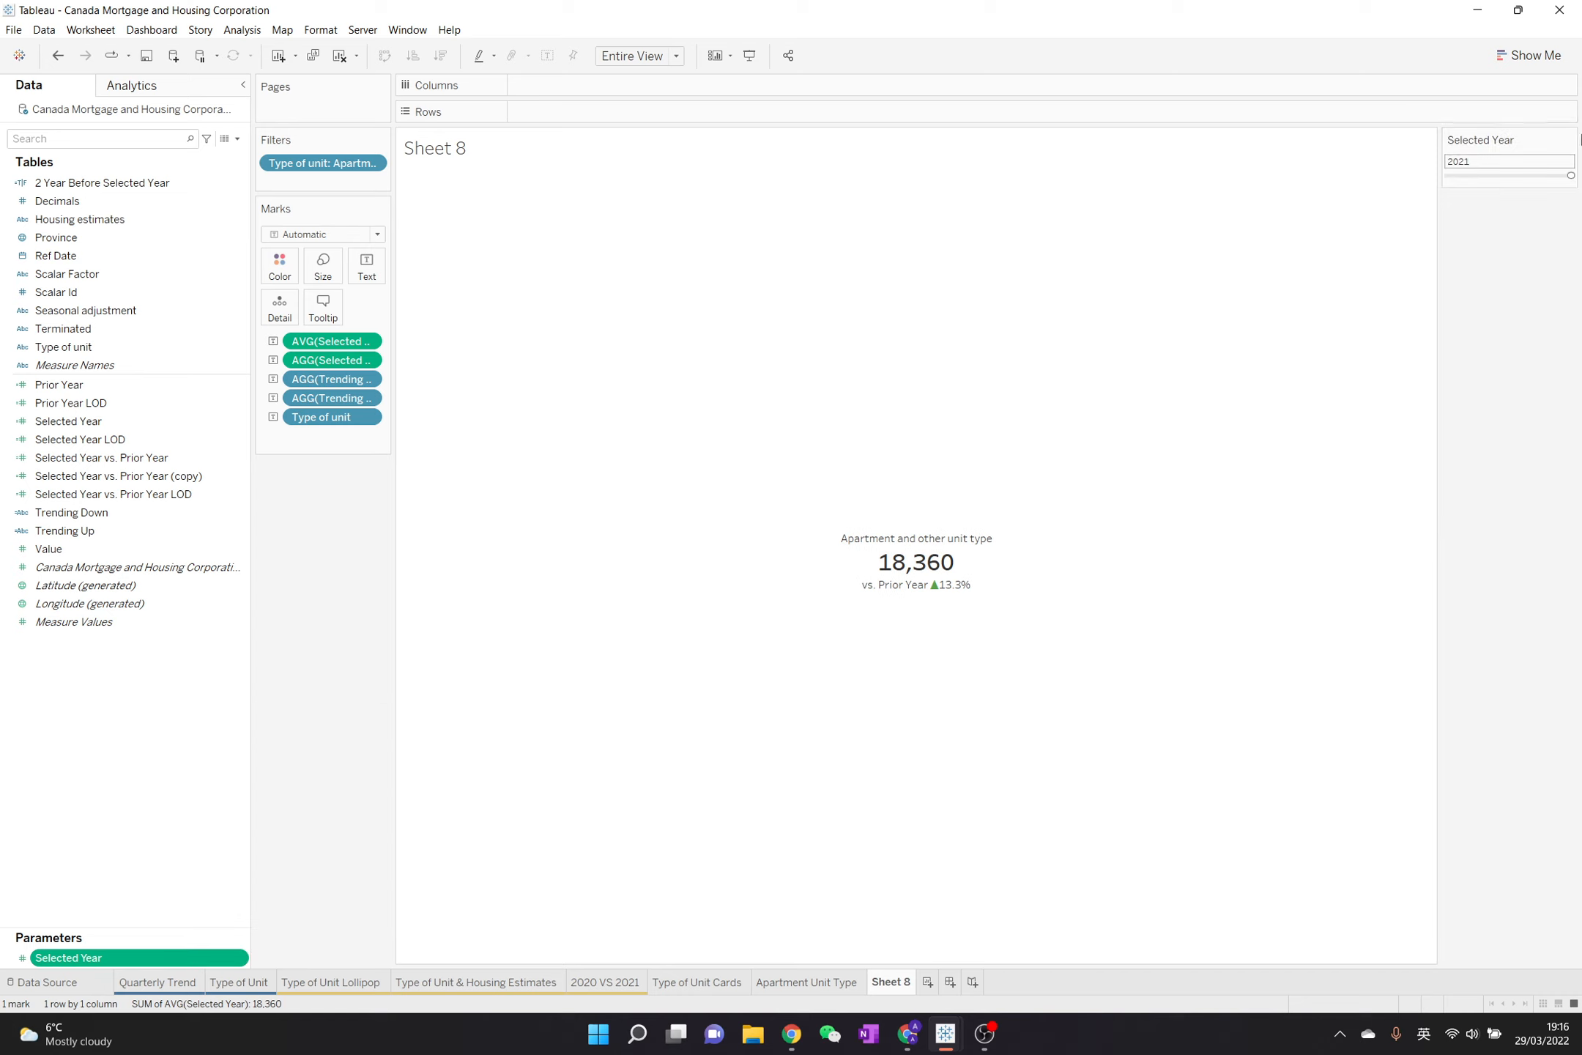
click(1570, 140)
click(1531, 266)
Set the Selected Year parameter to 2020 to test the apartment KPI
click(1509, 163)
text(2020)
key(Return)
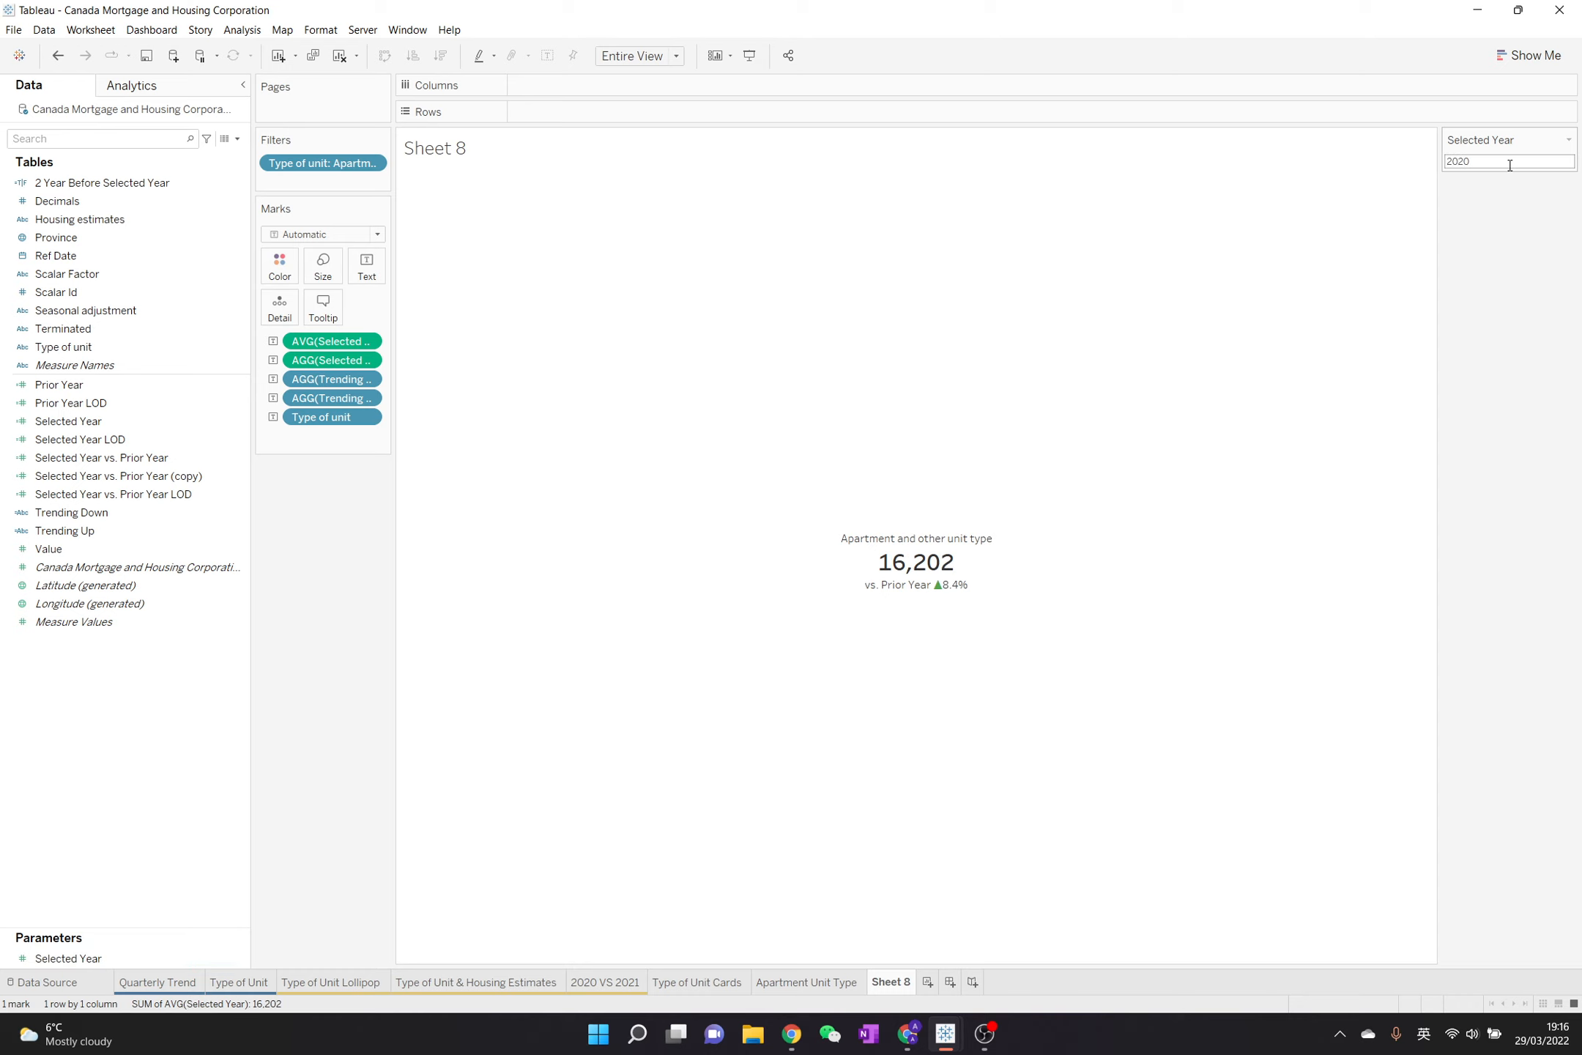
Set Selected Year to 2019 and compare the apartment KPI with the Type of Unit Cards sheet, returning to Sheet 8
click(1510, 165)
text(2019)
key(Return)
click(1510, 165)
click(1509, 165)
click(704, 983)
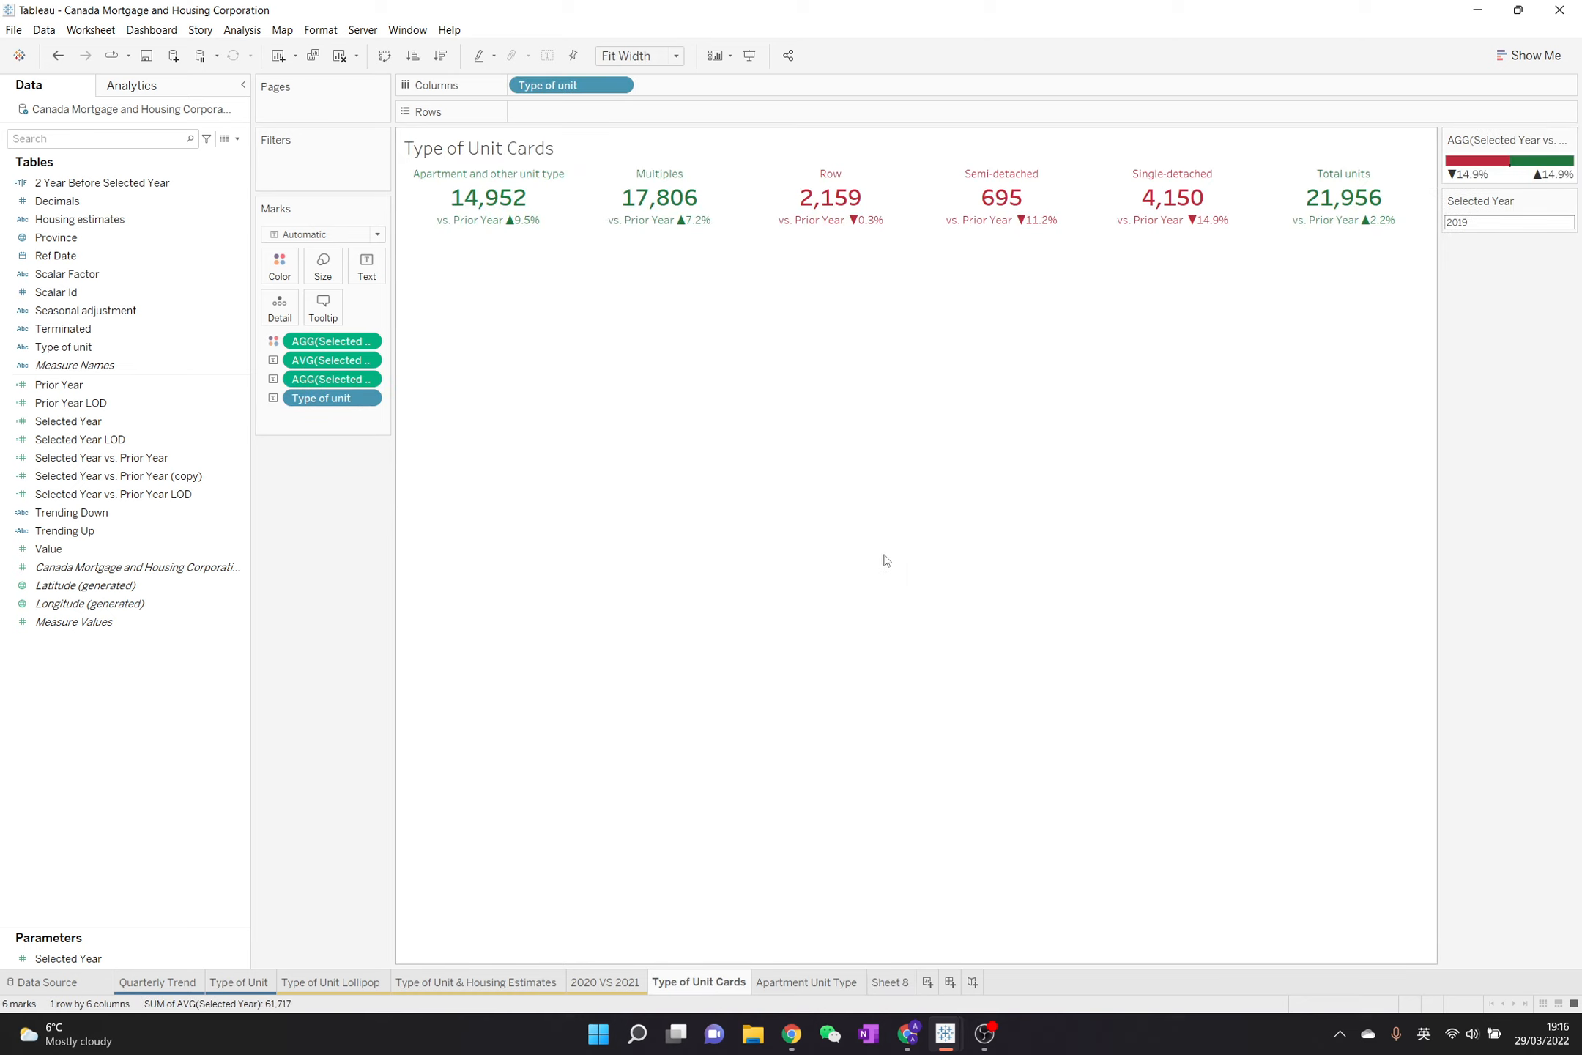
click(888, 984)
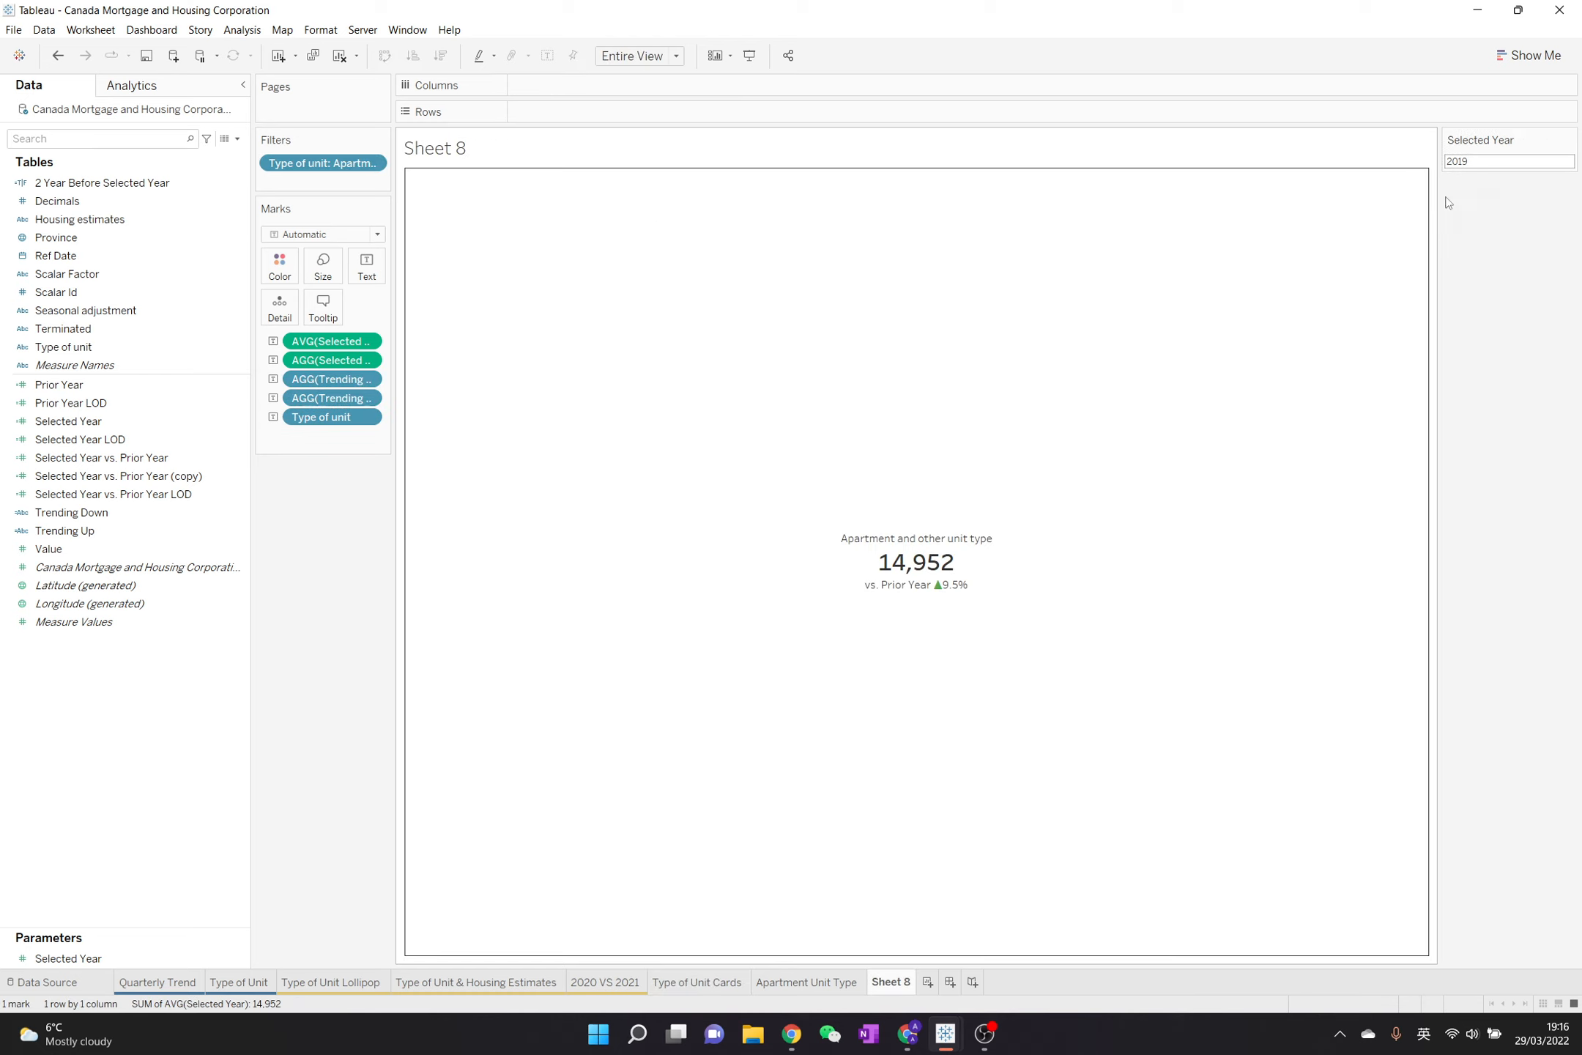
Change the Selected Year parameter back to 2020 on Sheet 8
click(1477, 163)
text(2020)
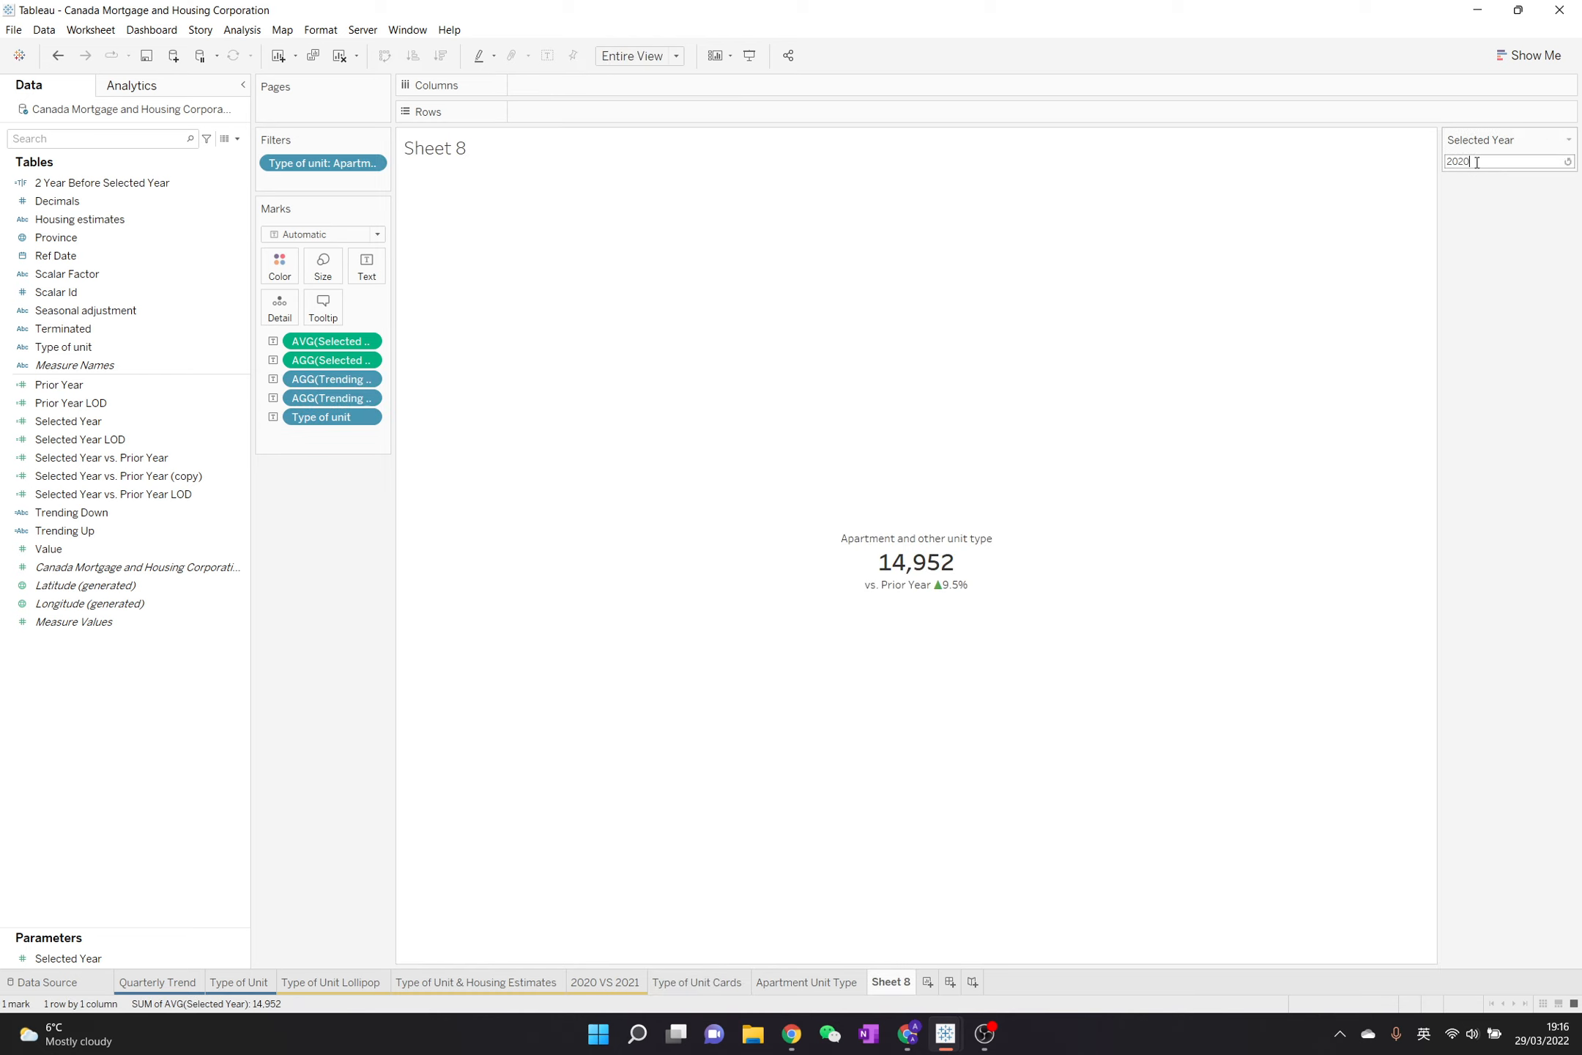
key(Return)
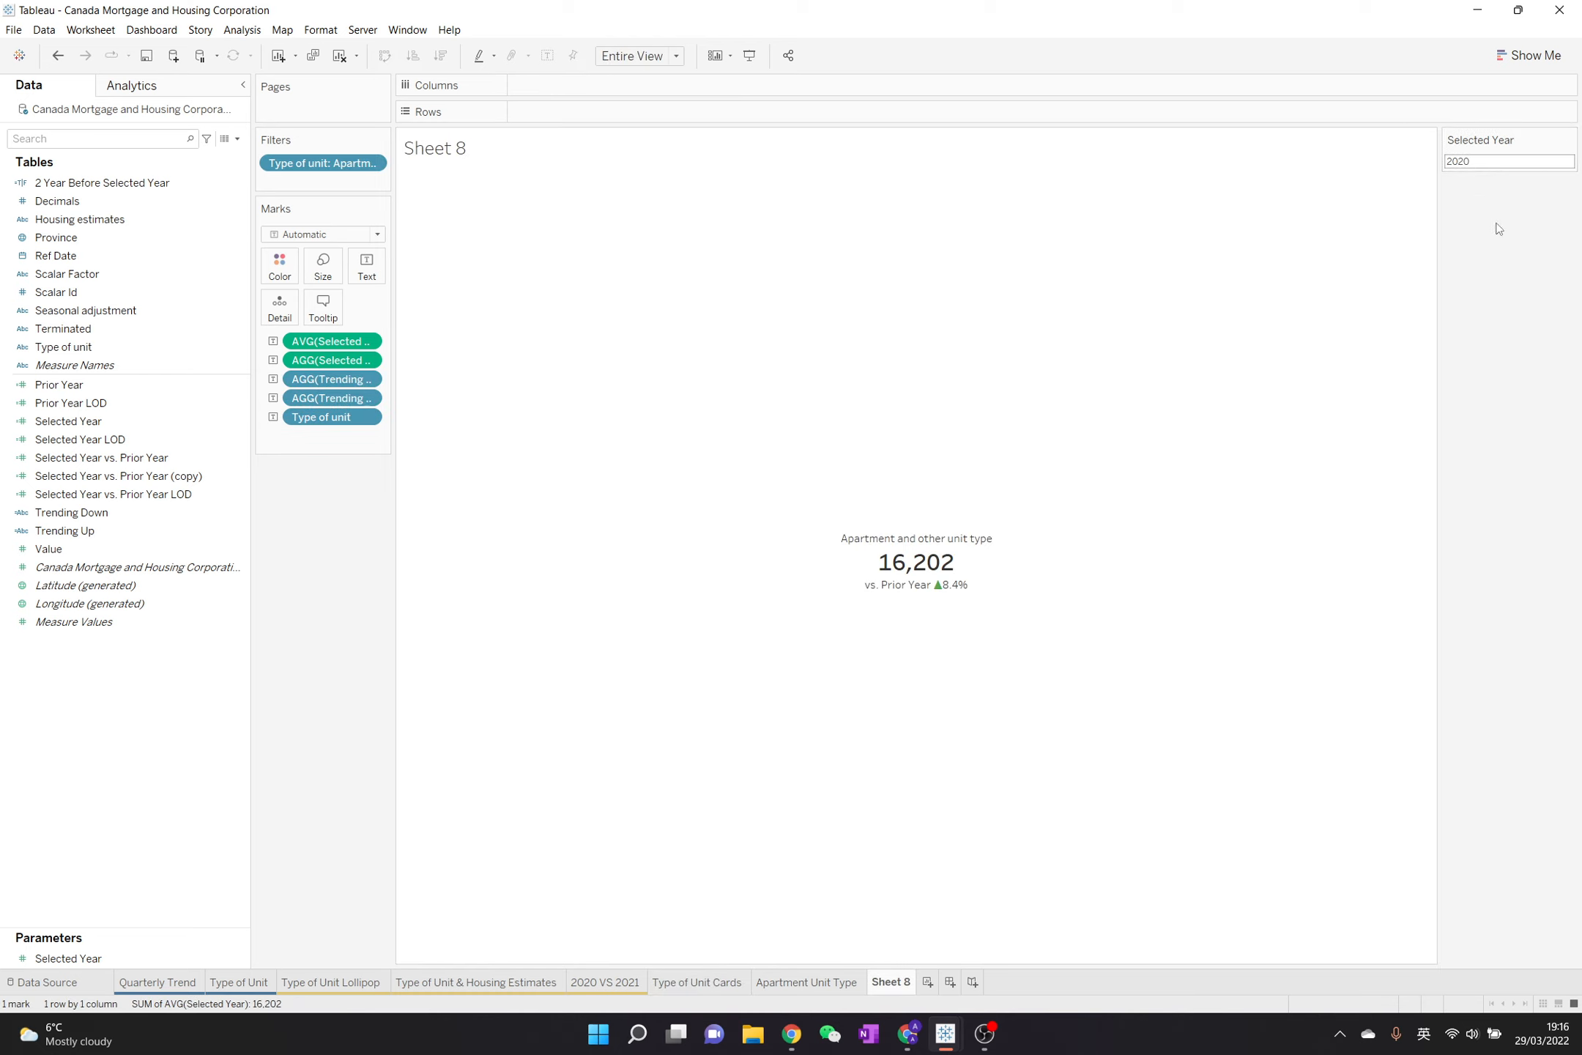
Show the Type of unit filter on the sheet and select only Semi-detached in place of the apartment type
click(372, 163)
click(359, 207)
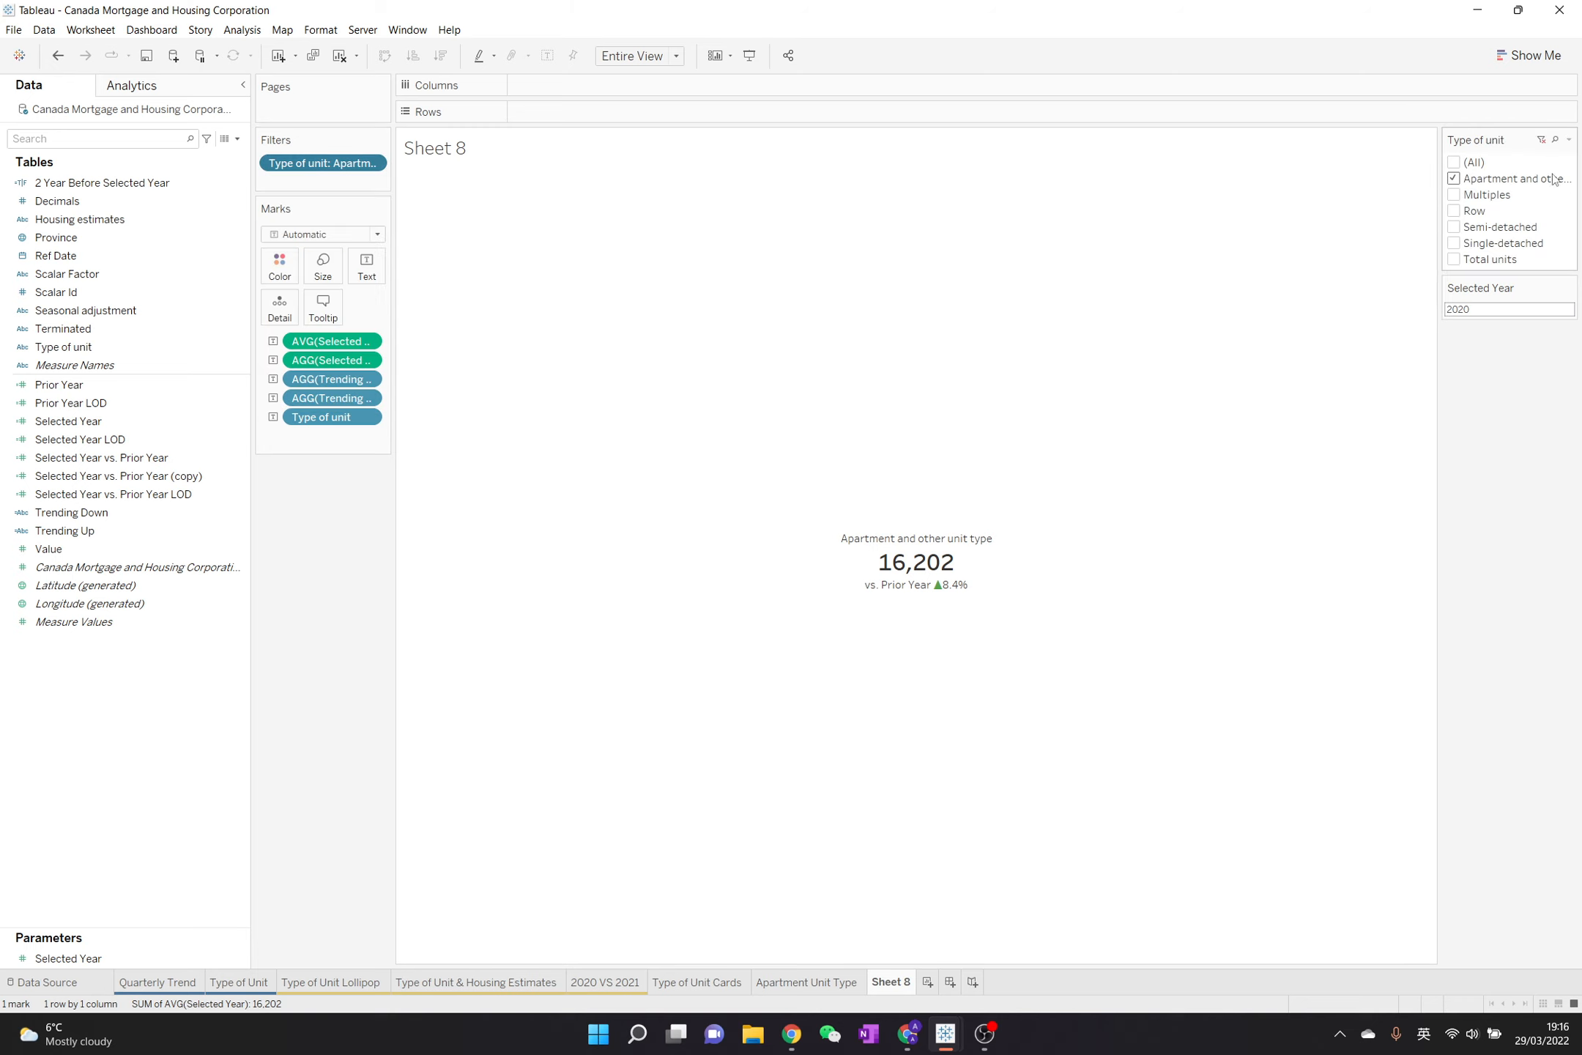
click(1456, 181)
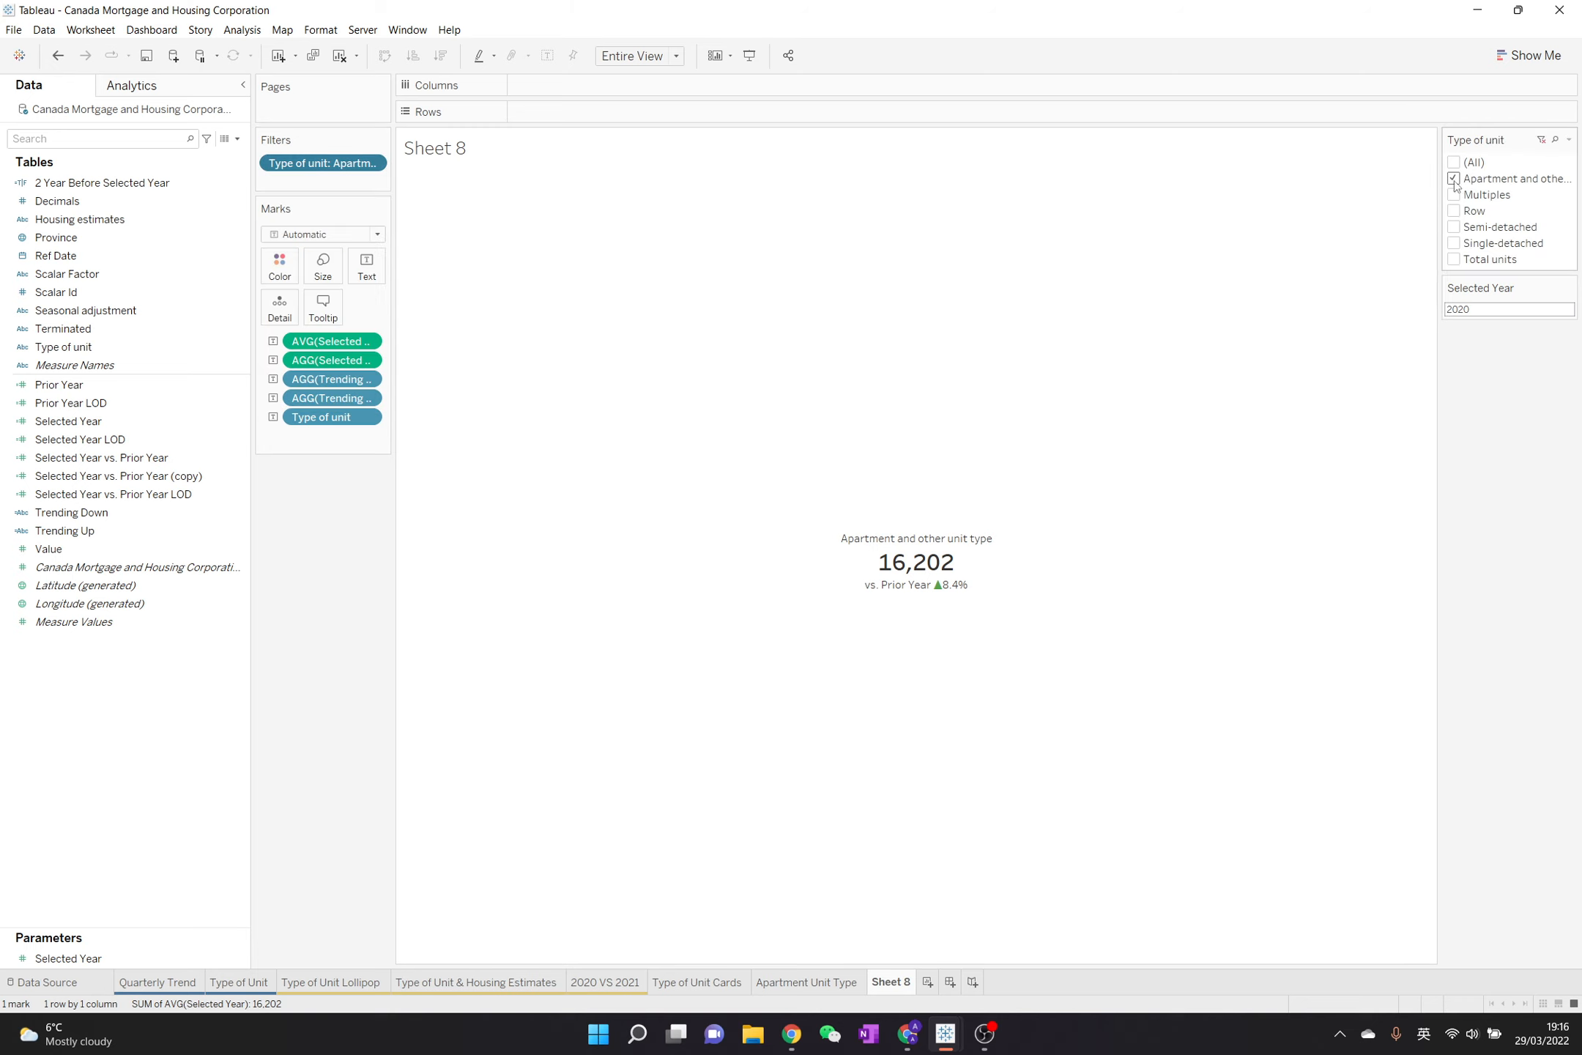
click(1456, 229)
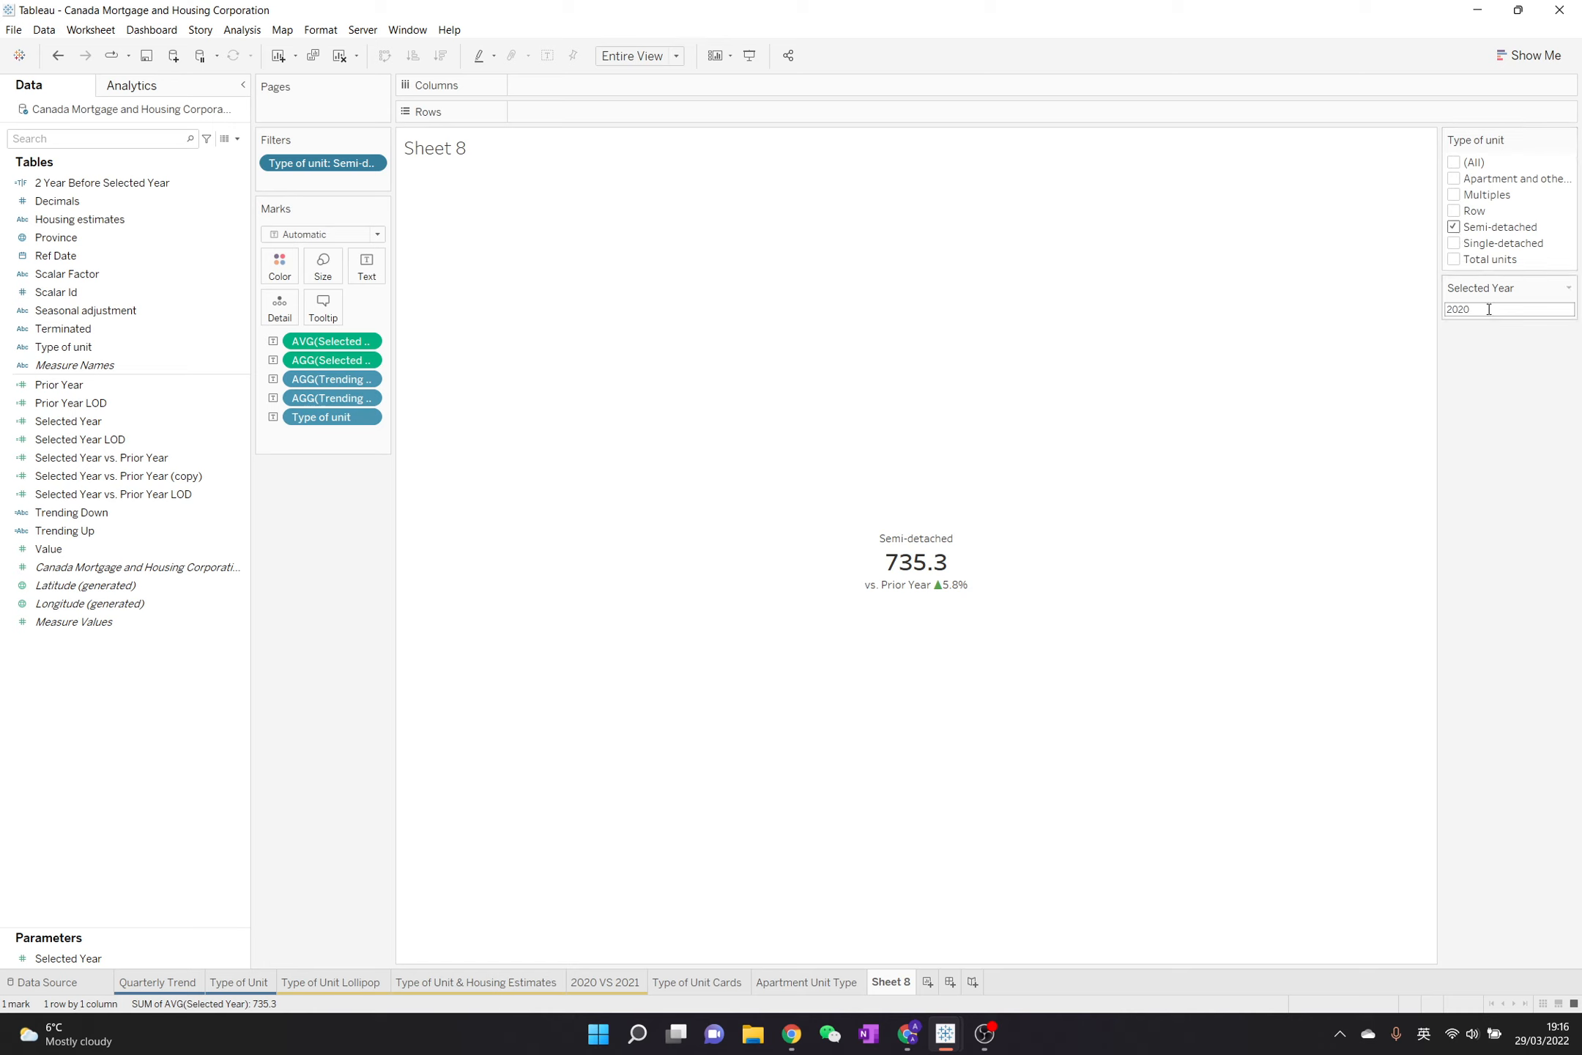
Switch the Type of unit filter from Semi-detached to Single-detached only to check the trend indicator
click(1455, 228)
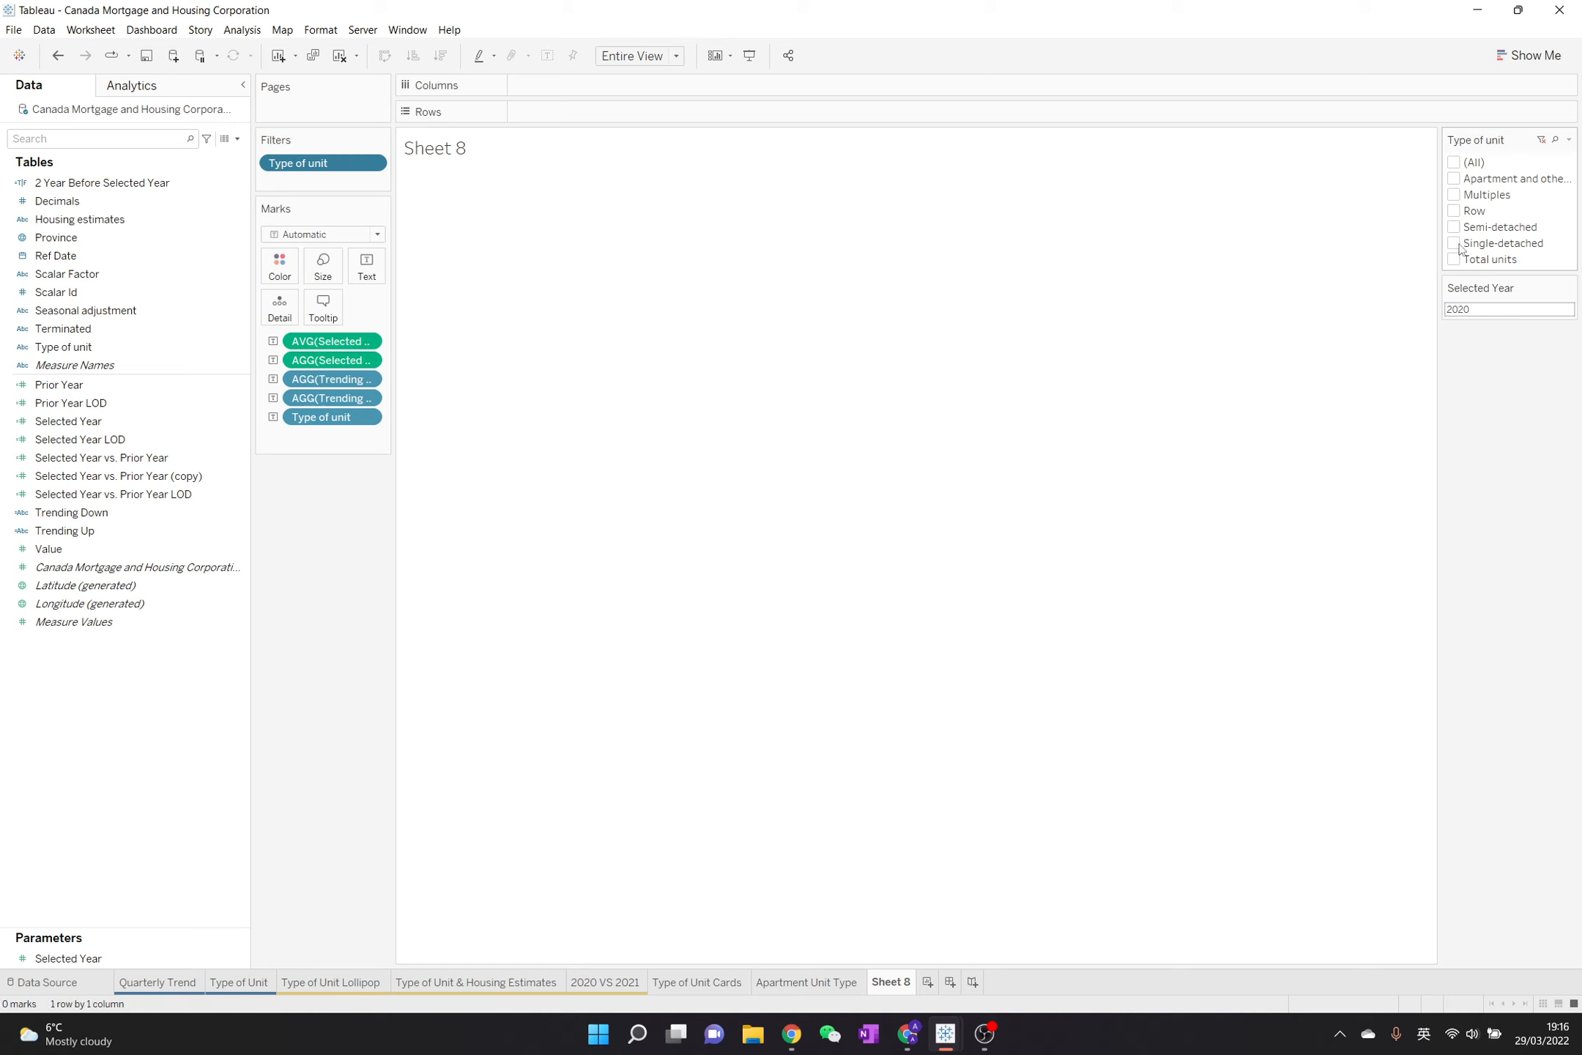
click(1455, 244)
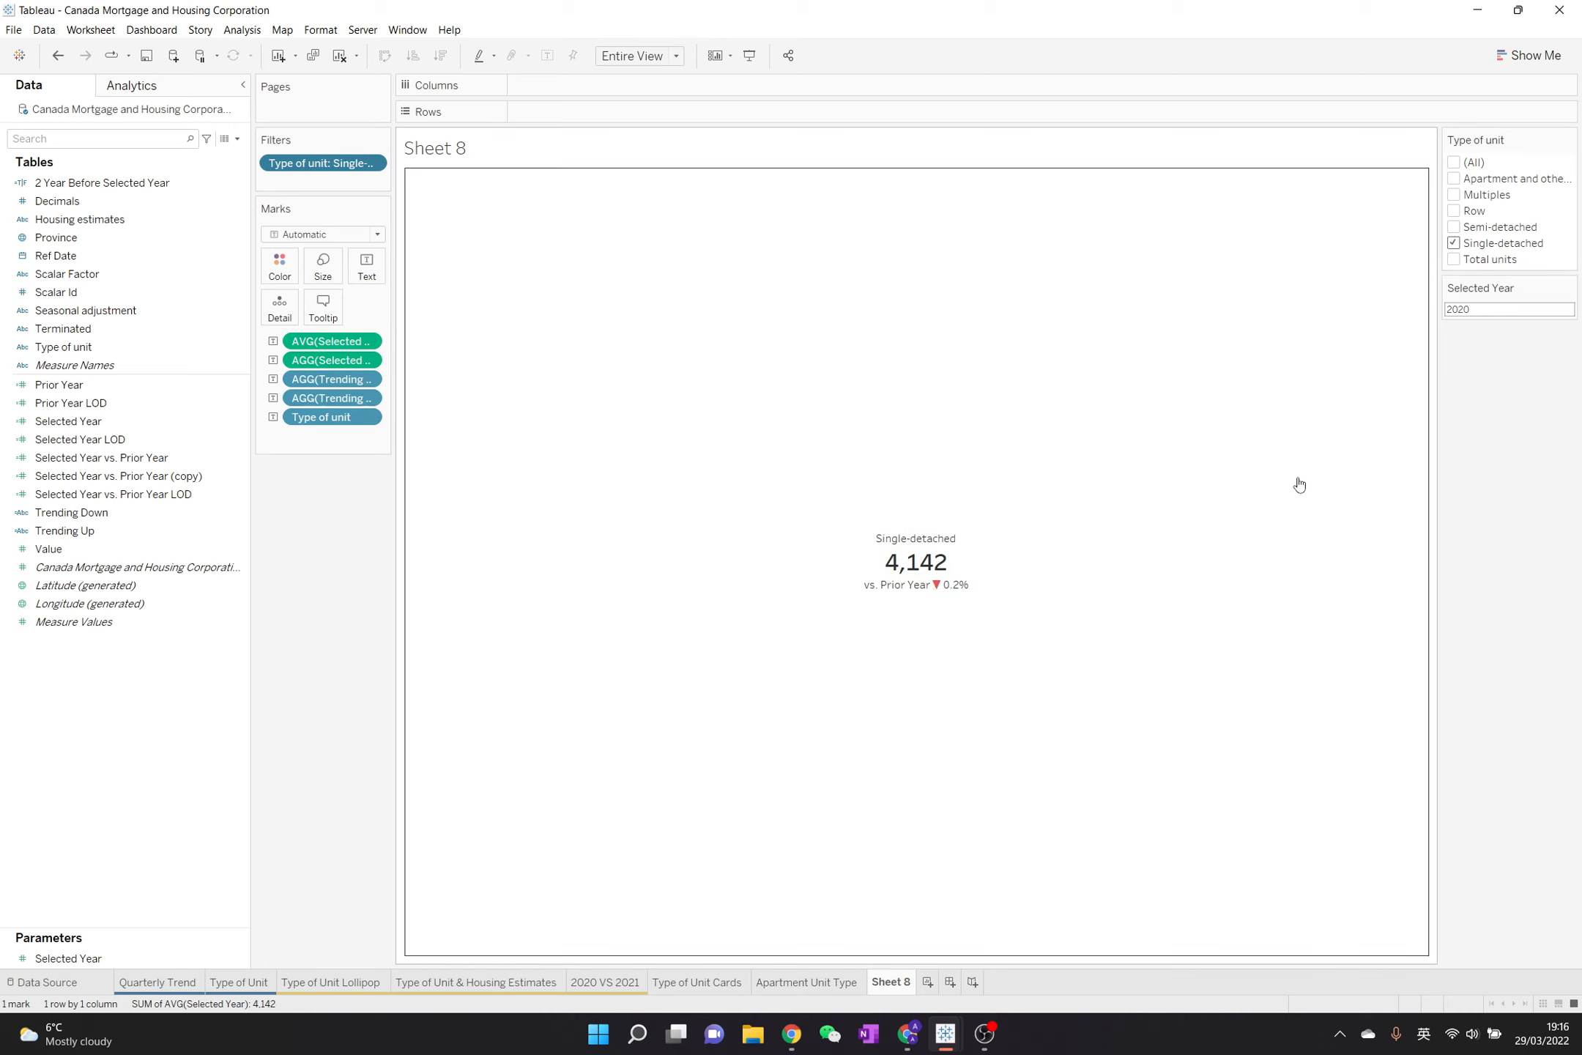